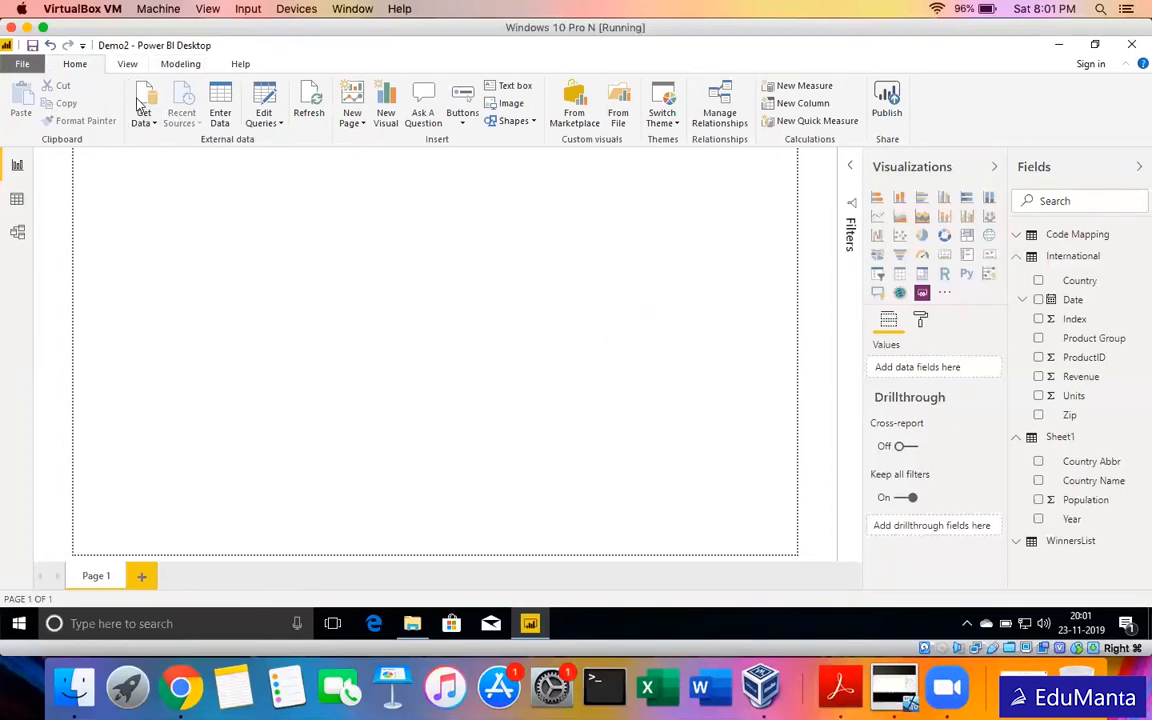
Review the International query's data and applied steps in a maximized Power Query Editor, and close the editor.
{"action": "left_click", "coordinate": [263, 119]}
{"action": "left_click", "coordinate": [274, 142]}
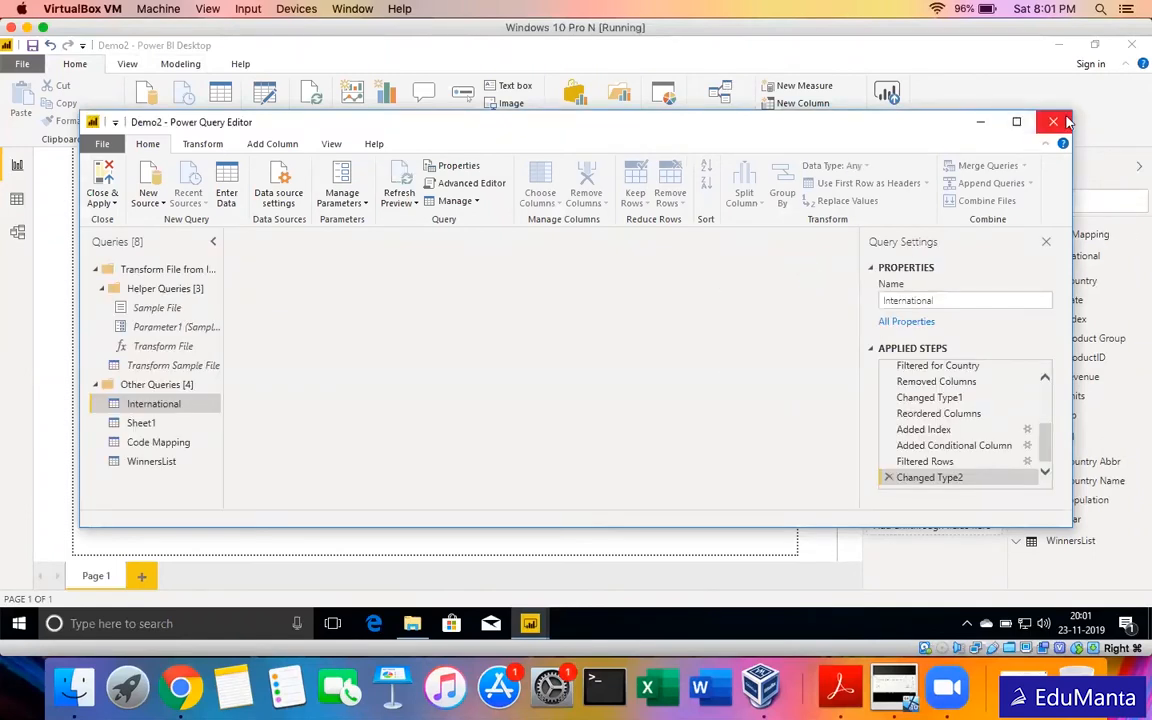
{"action": "left_click", "coordinate": [1016, 121]}
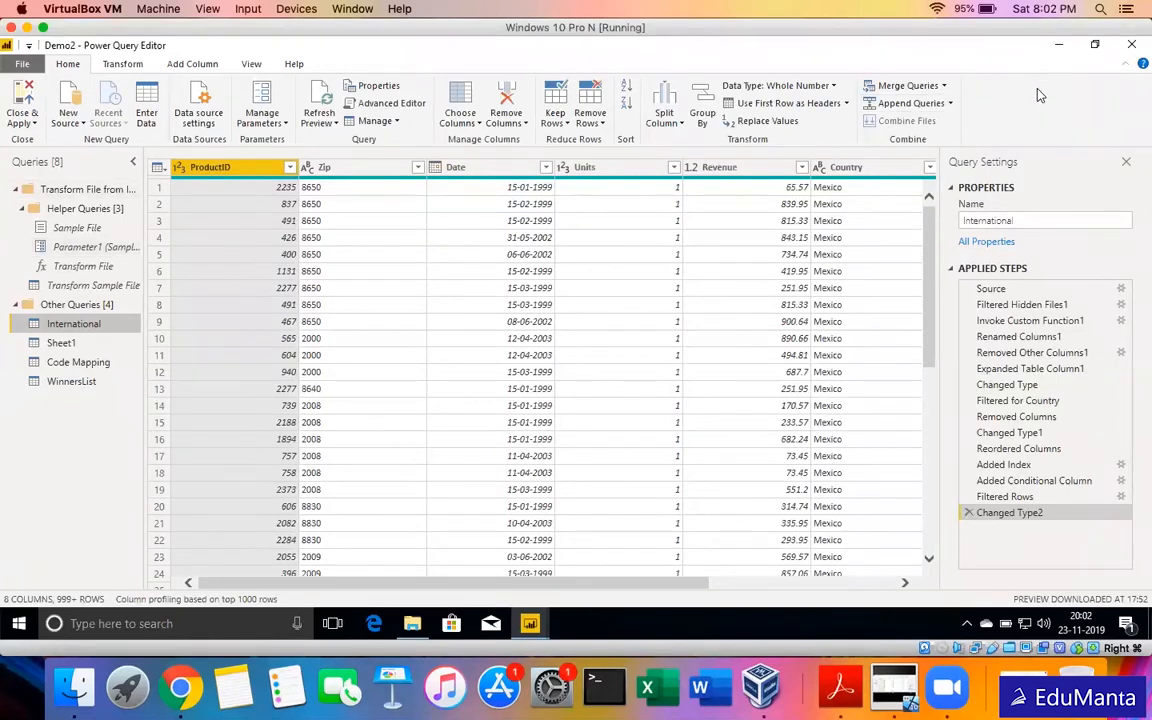
{"action": "left_click", "coordinate": [1130, 46]}
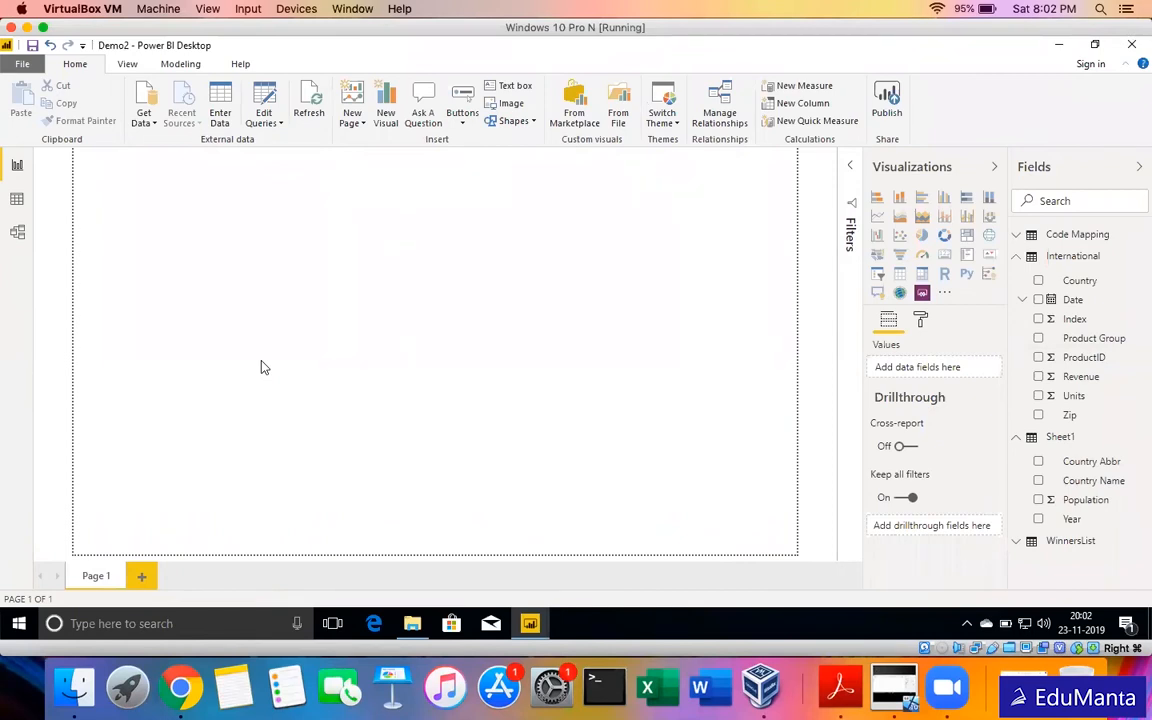
Switch to Acrobat Reader and read the Day 3 and Day 4 agenda slides.
{"action": "left_click", "coordinate": [842, 688]}
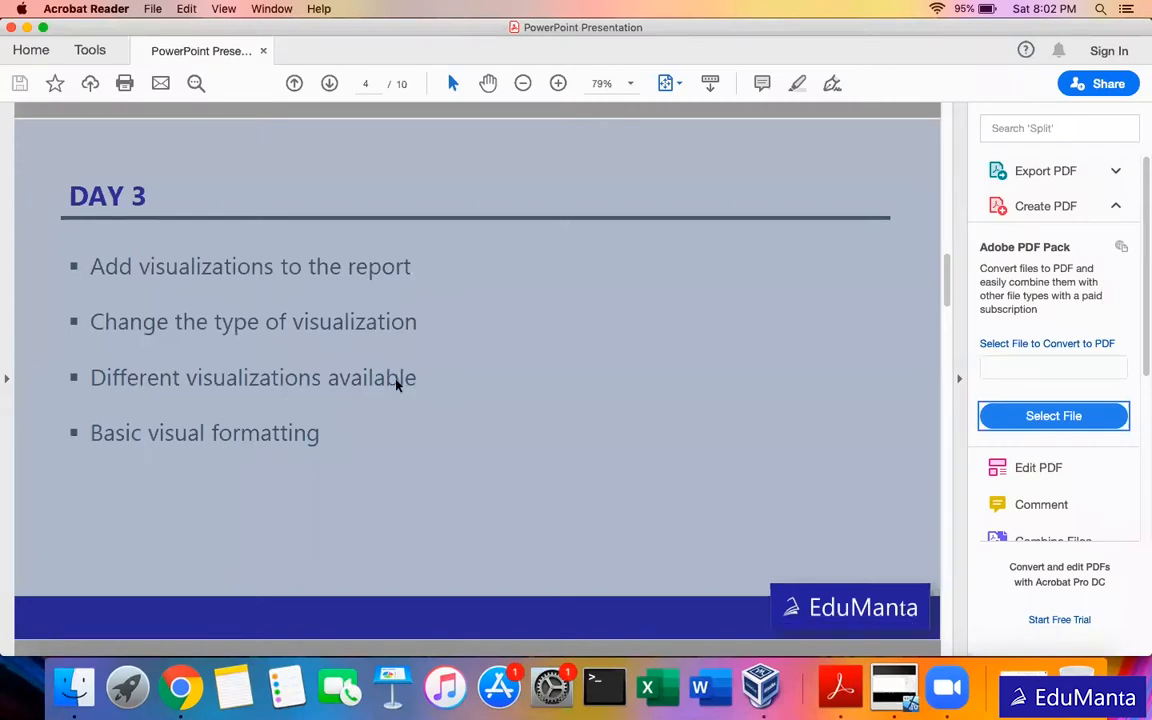
{"action": "scroll", "coordinate": [397, 385], "scroll_direction": "down", "scroll_amount": 1}
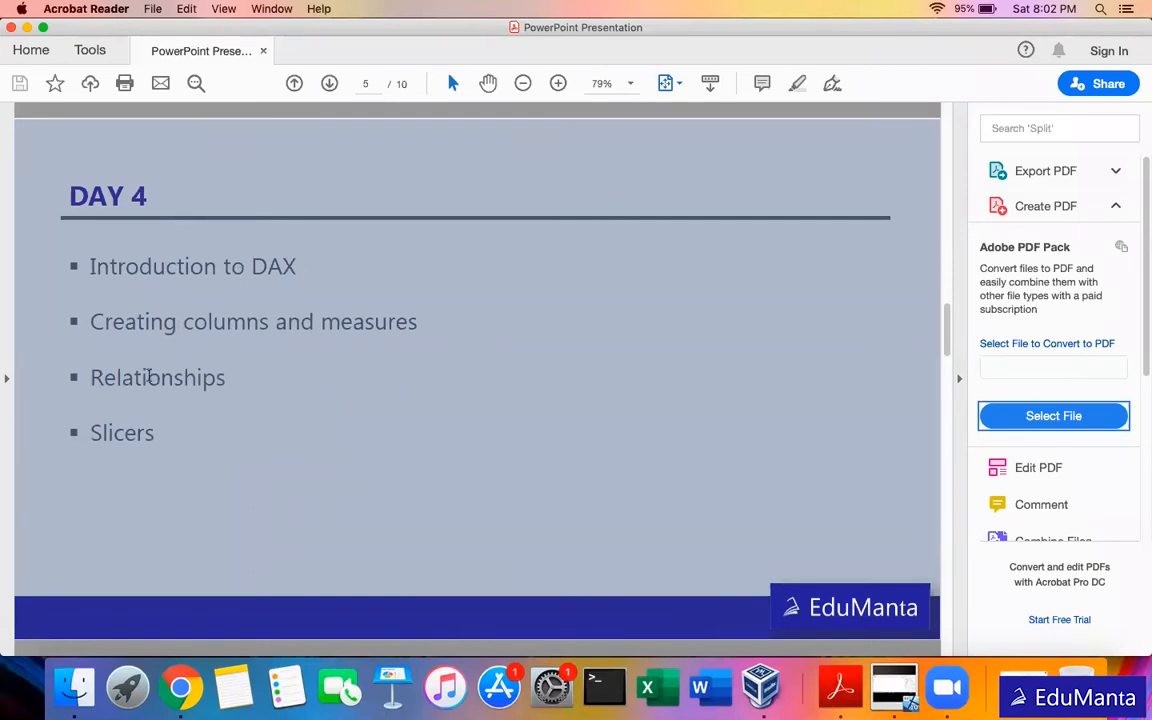
{"action": "scroll", "coordinate": [148, 377], "scroll_direction": "up", "scroll_amount": 1}
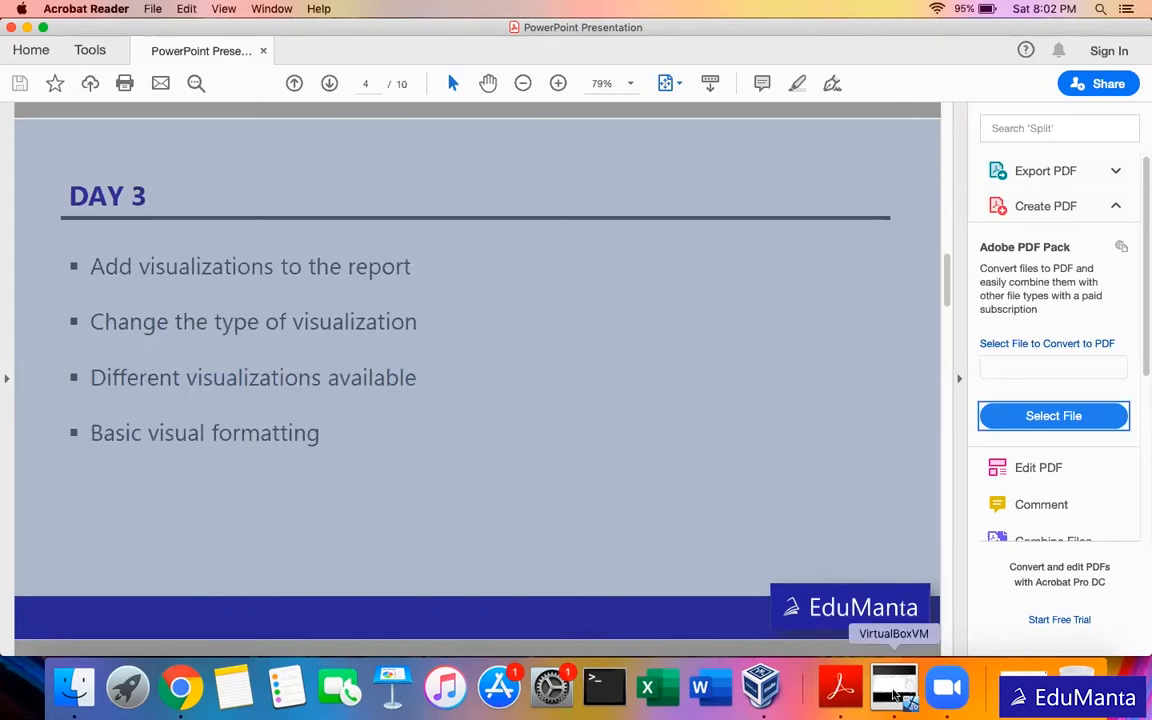
Switch back to Power BI Desktop and collapse the field lists of the International and Sheet1 tables.
{"action": "left_click", "coordinate": [895, 690]}
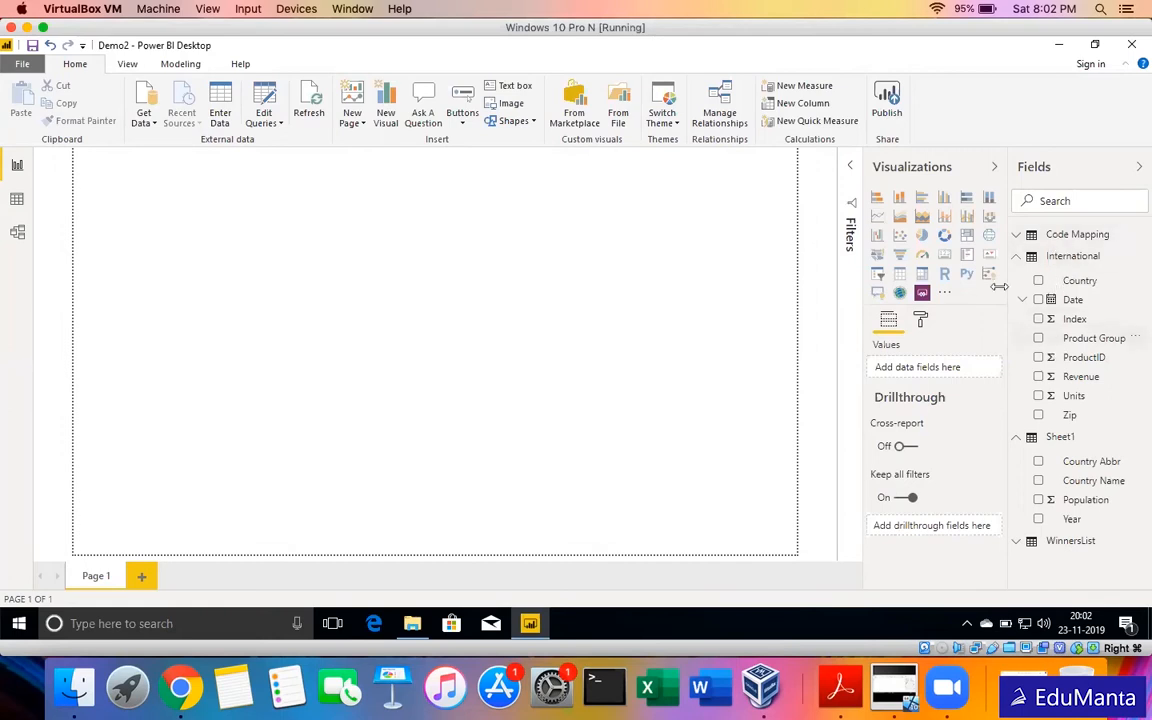
{"action": "left_click", "coordinate": [1017, 257]}
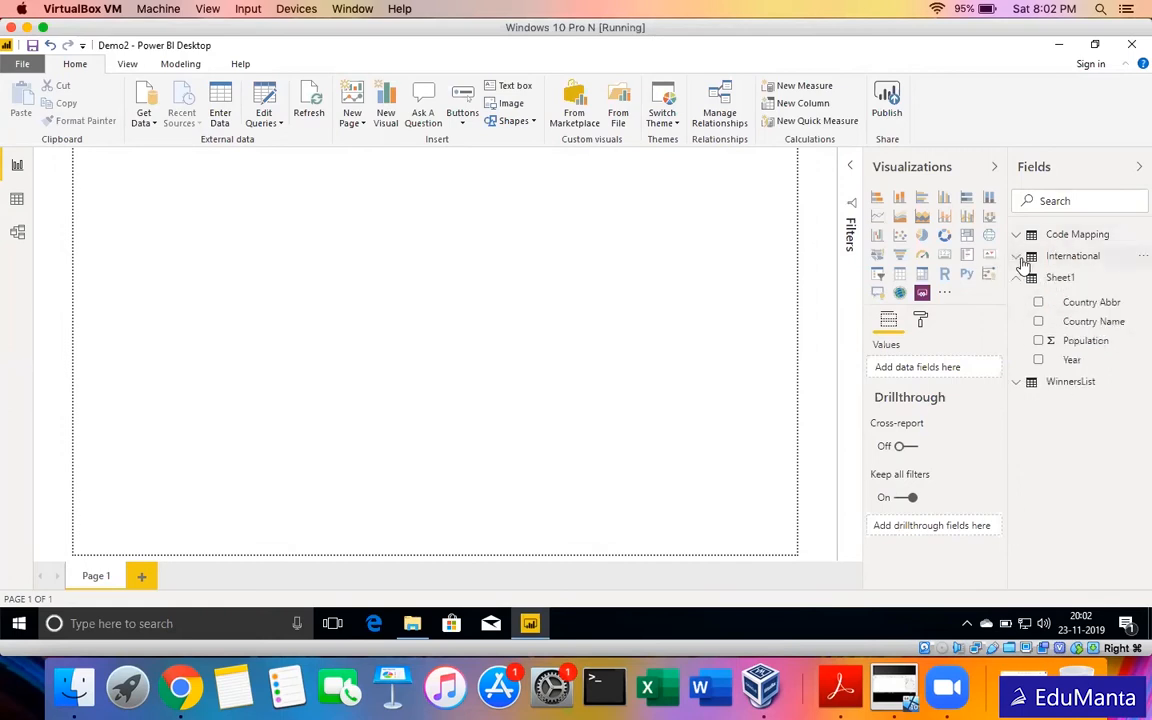
{"action": "left_click", "coordinate": [1018, 278]}
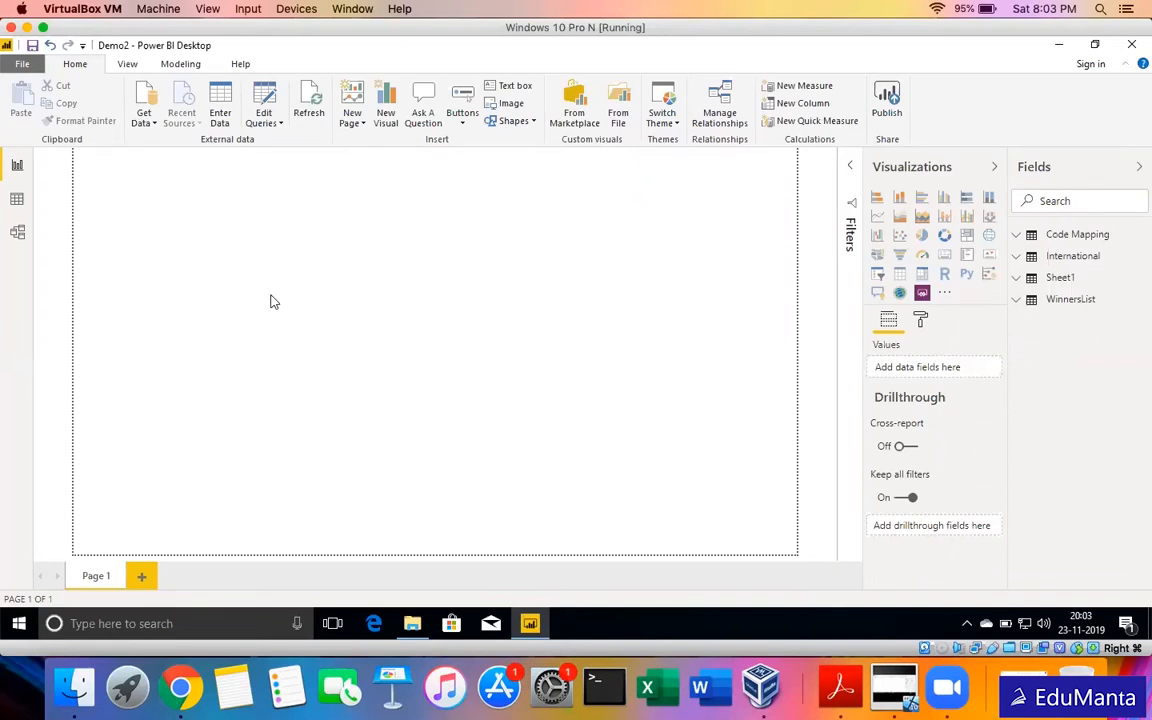
Open the connection settings for an Oracle database from the full list of database data sources.
{"action": "left_click", "coordinate": [140, 127]}
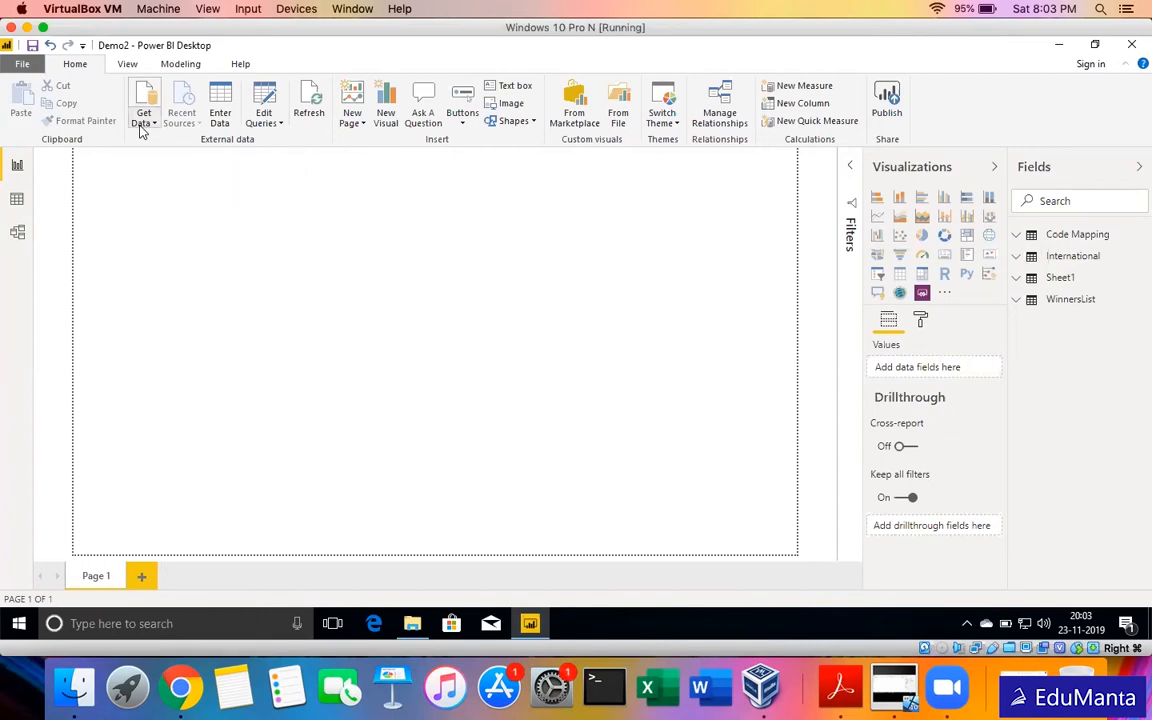
{"action": "left_click", "coordinate": [141, 124]}
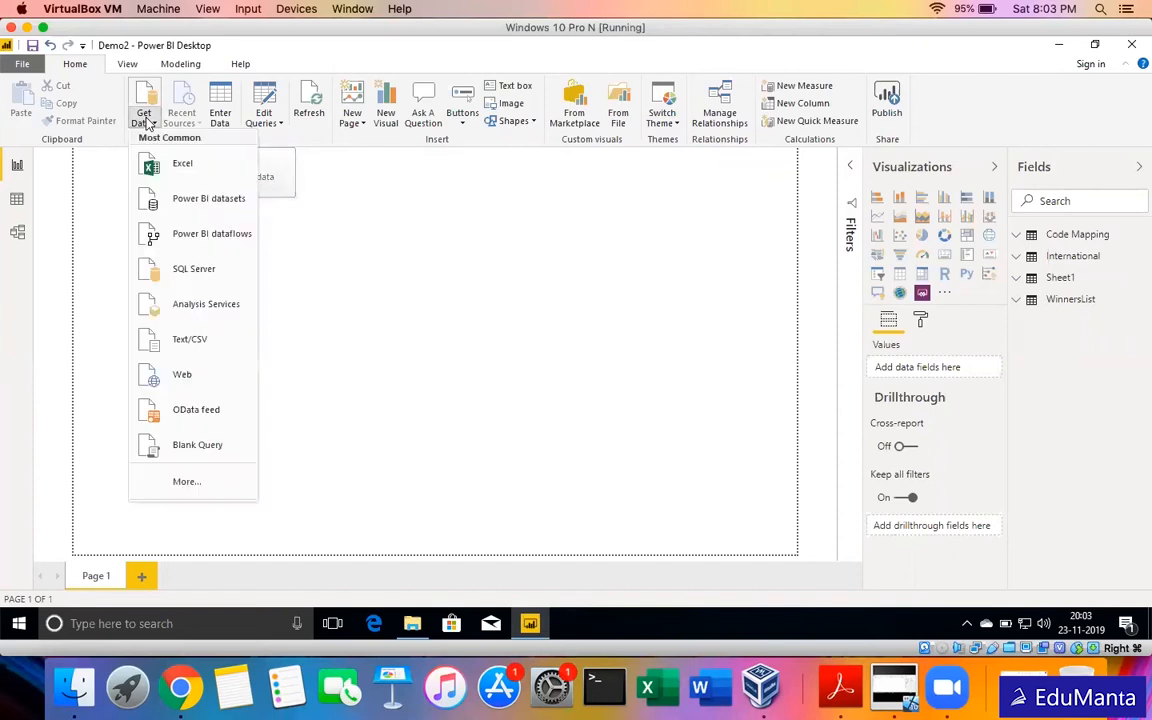
{"action": "left_click", "coordinate": [188, 481]}
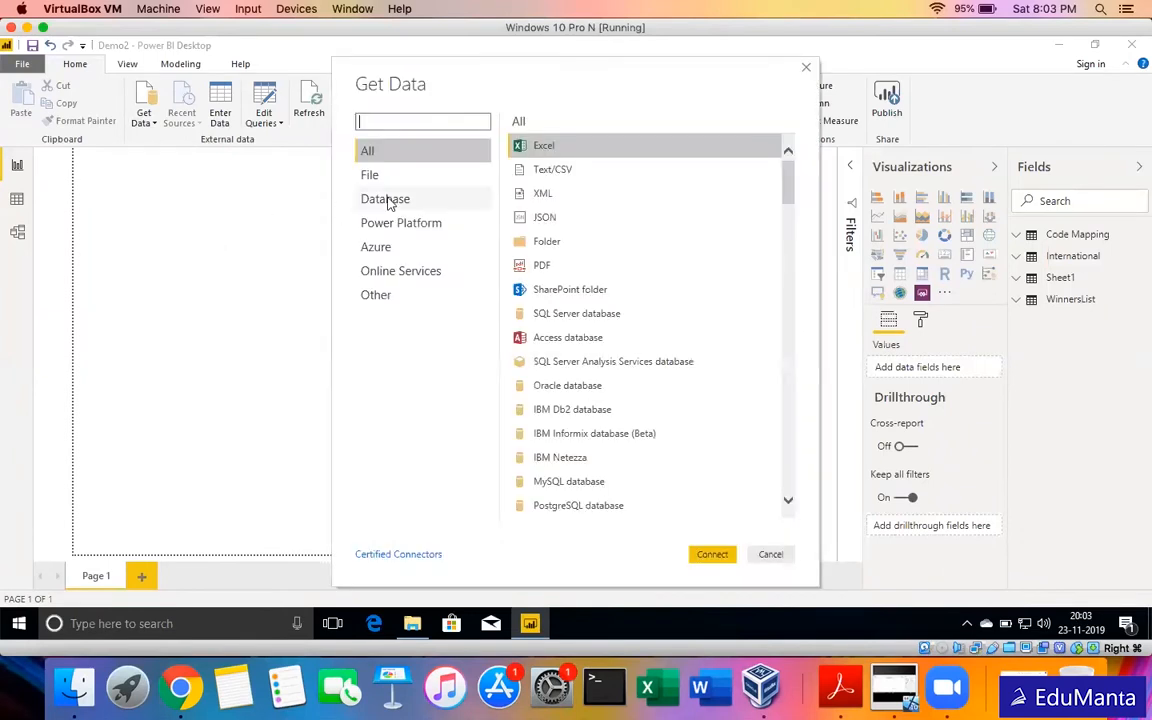
{"action": "left_click", "coordinate": [389, 200]}
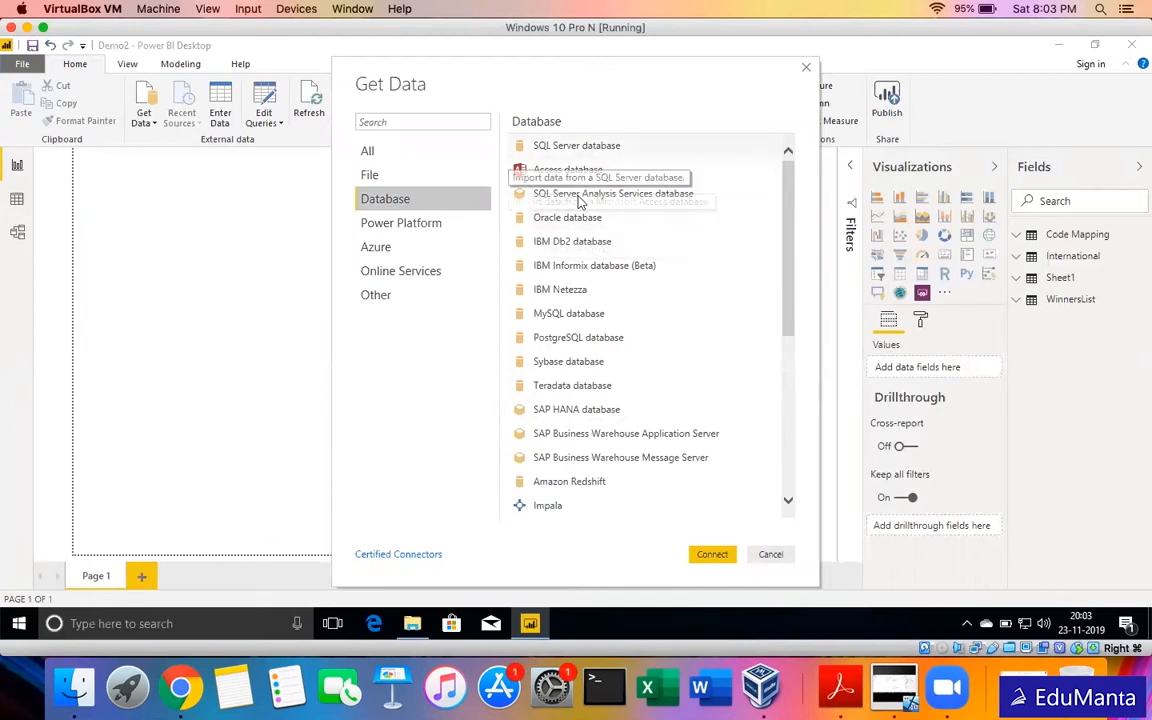
{"action": "left_click", "coordinate": [570, 218]}
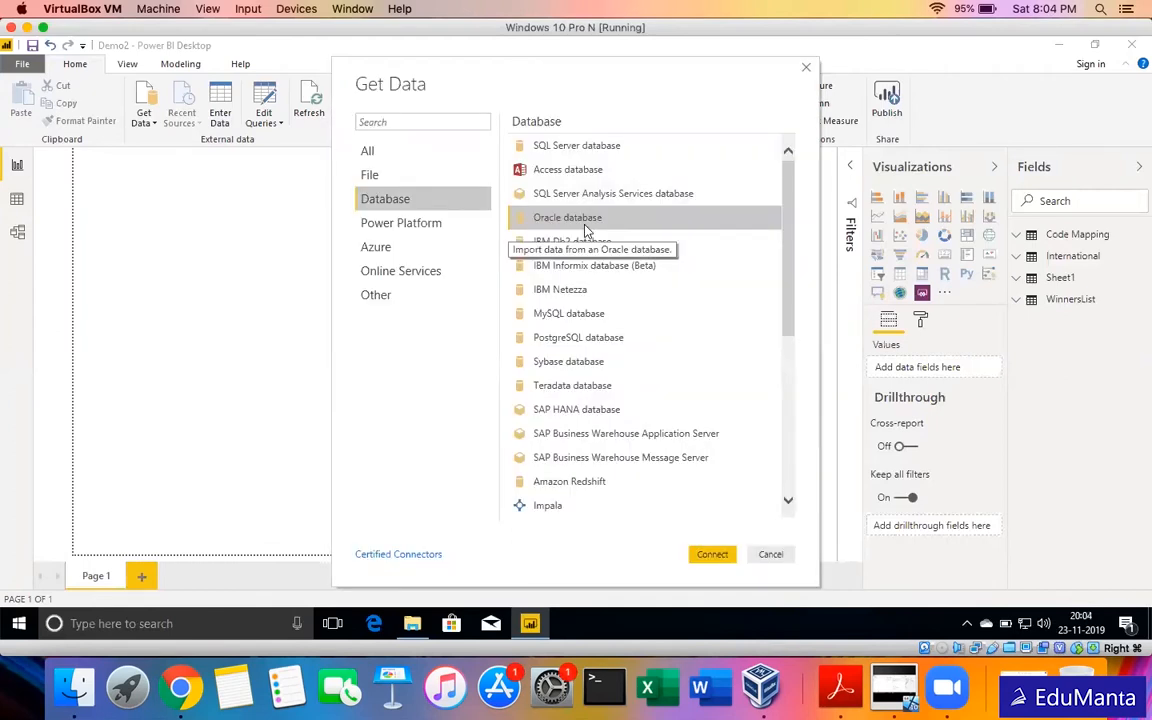
{"action": "left_click", "coordinate": [710, 554]}
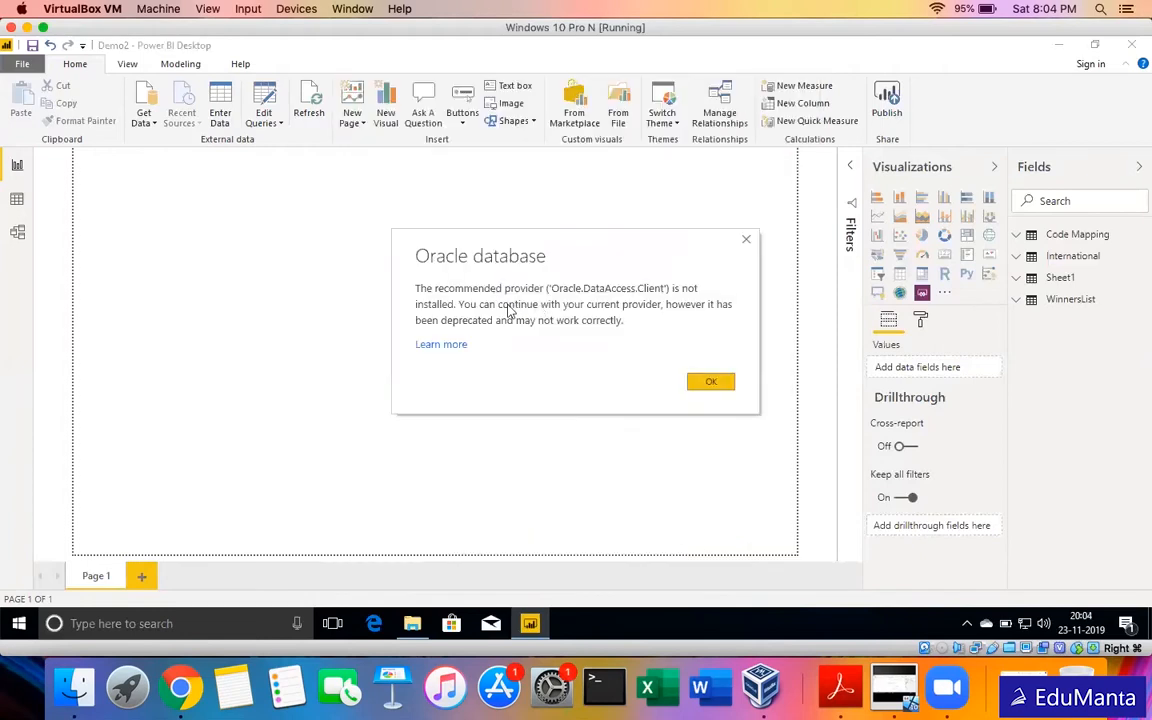
{"action": "left_click", "coordinate": [695, 381]}
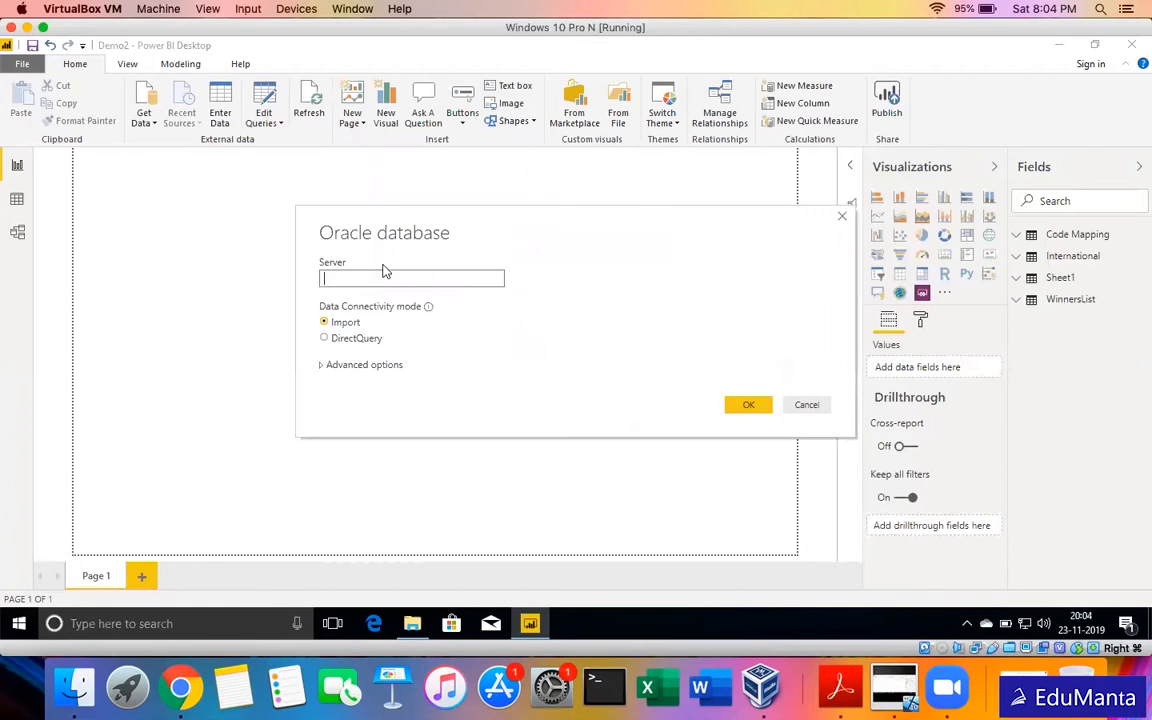
Examine the Oracle connection's server, command timeout and SQL statement settings, including the advanced options, and cancel the connection.
{"action": "left_click", "coordinate": [381, 366]}
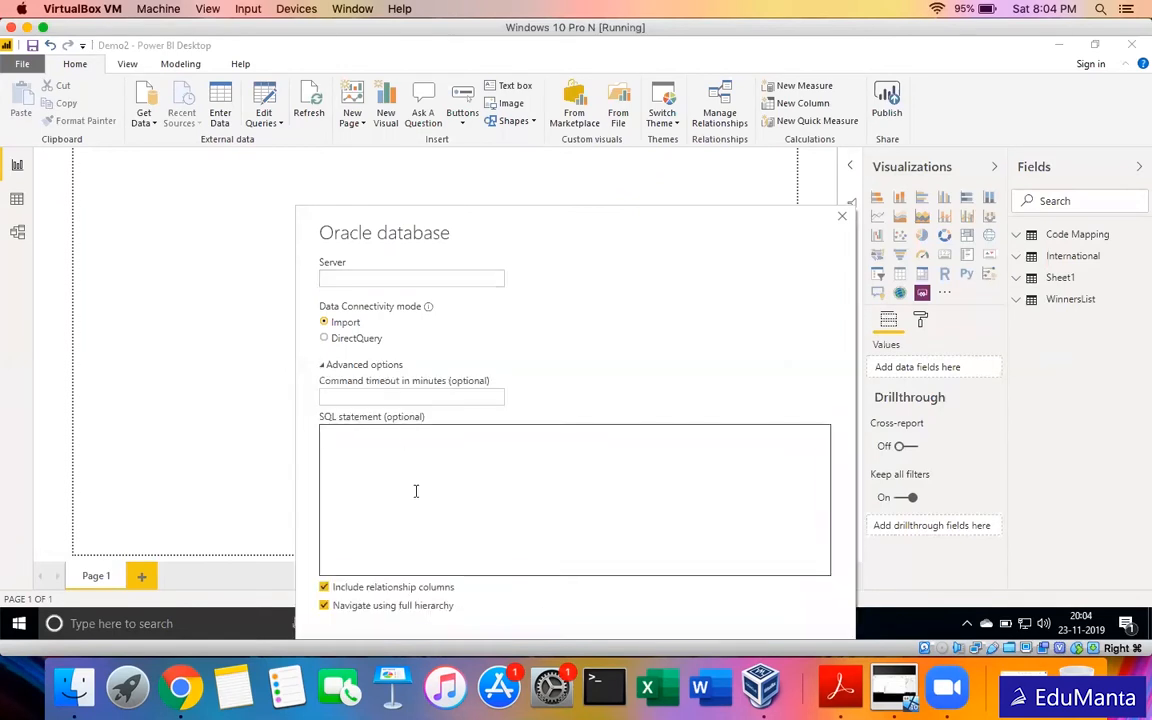
{"action": "left_click", "coordinate": [406, 434]}
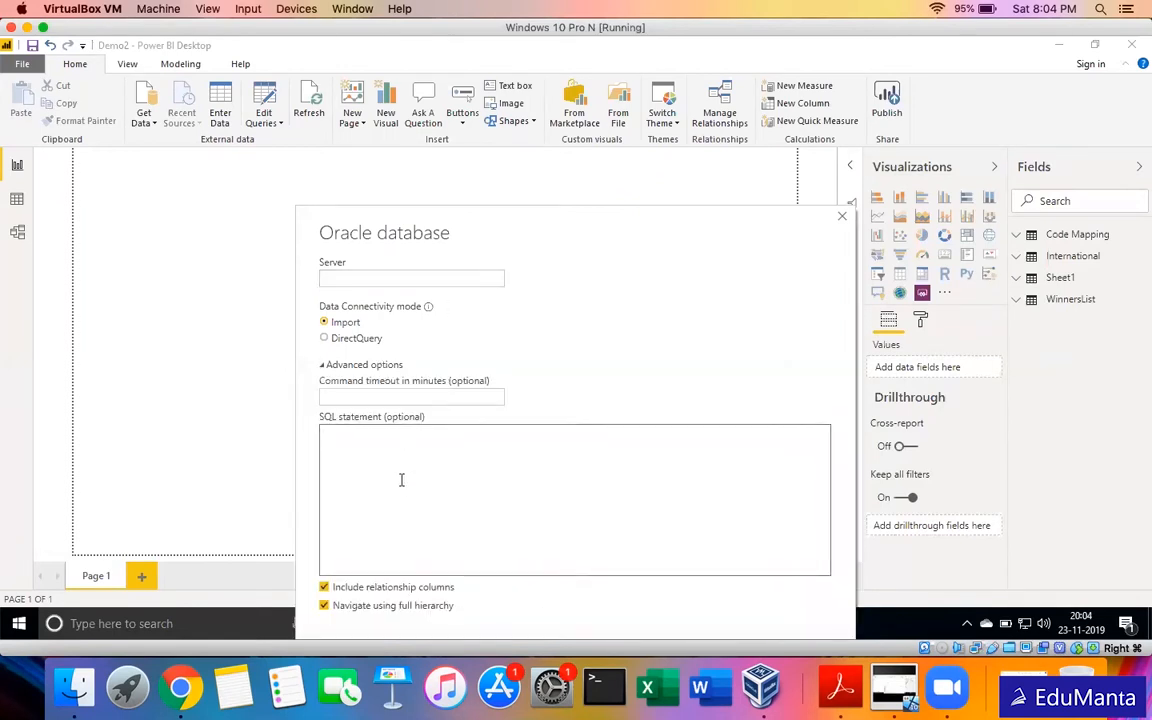
{"action": "left_click", "coordinate": [409, 279]}
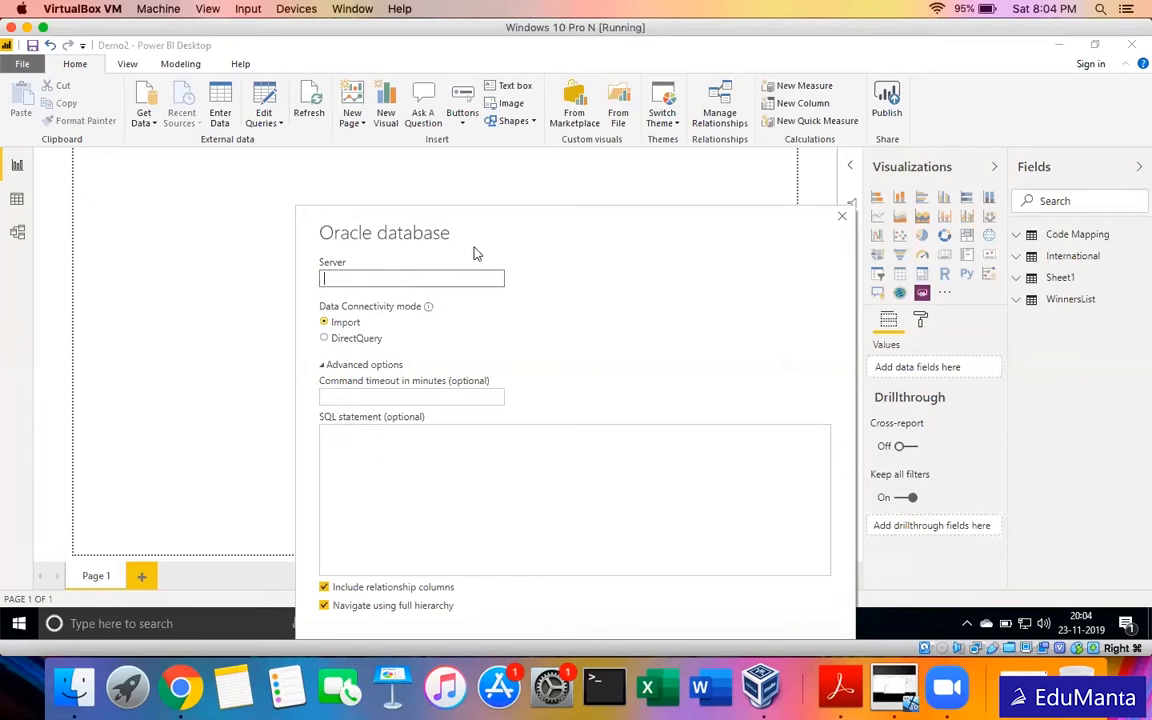
{"action": "left_click_drag", "start_coordinate": [473, 249], "coordinate": [473, 124]}
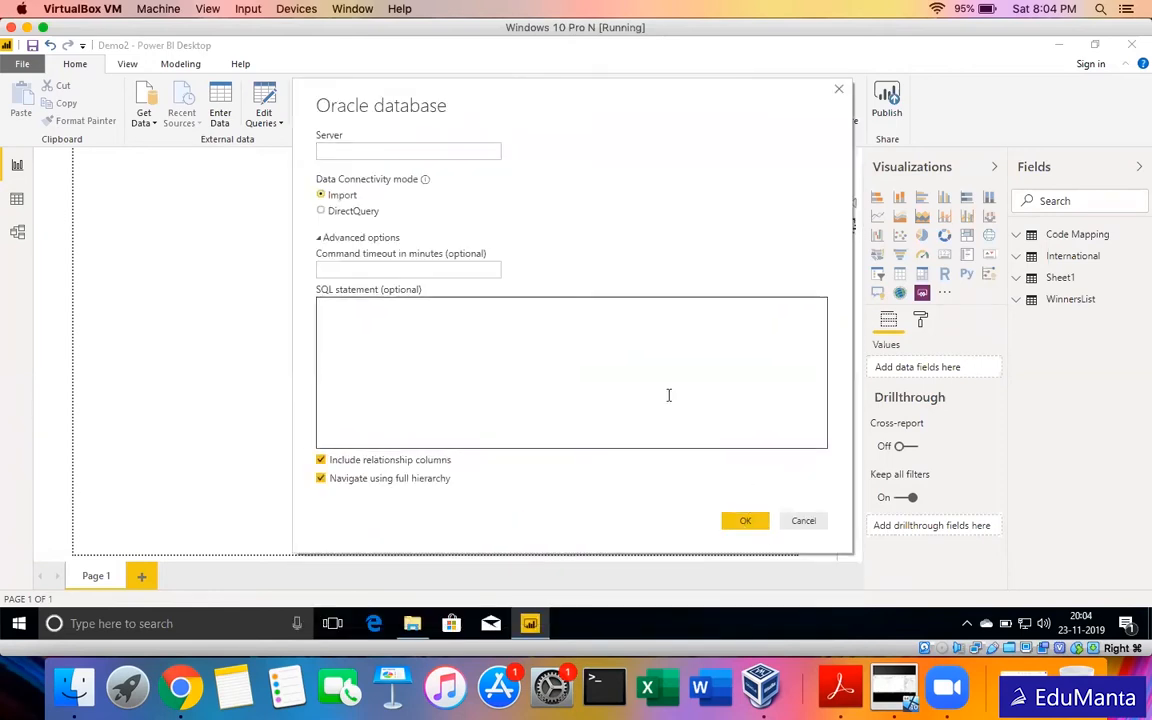
{"action": "left_click", "coordinate": [470, 330]}
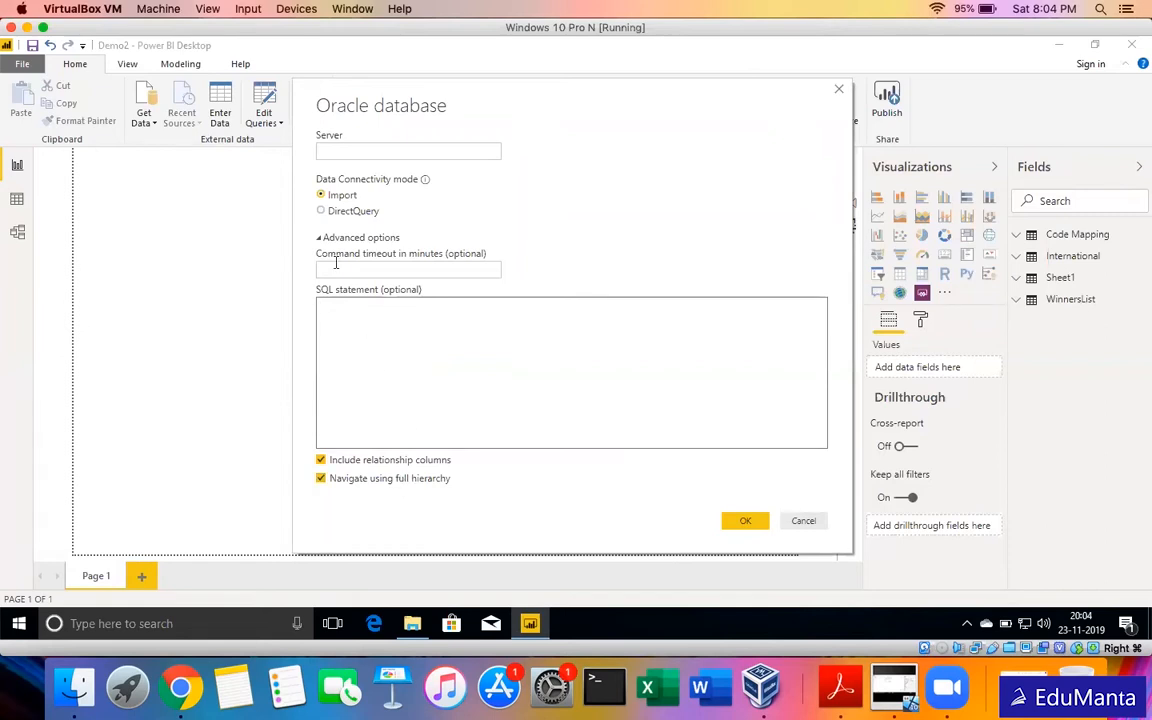
{"action": "left_click", "coordinate": [318, 238]}
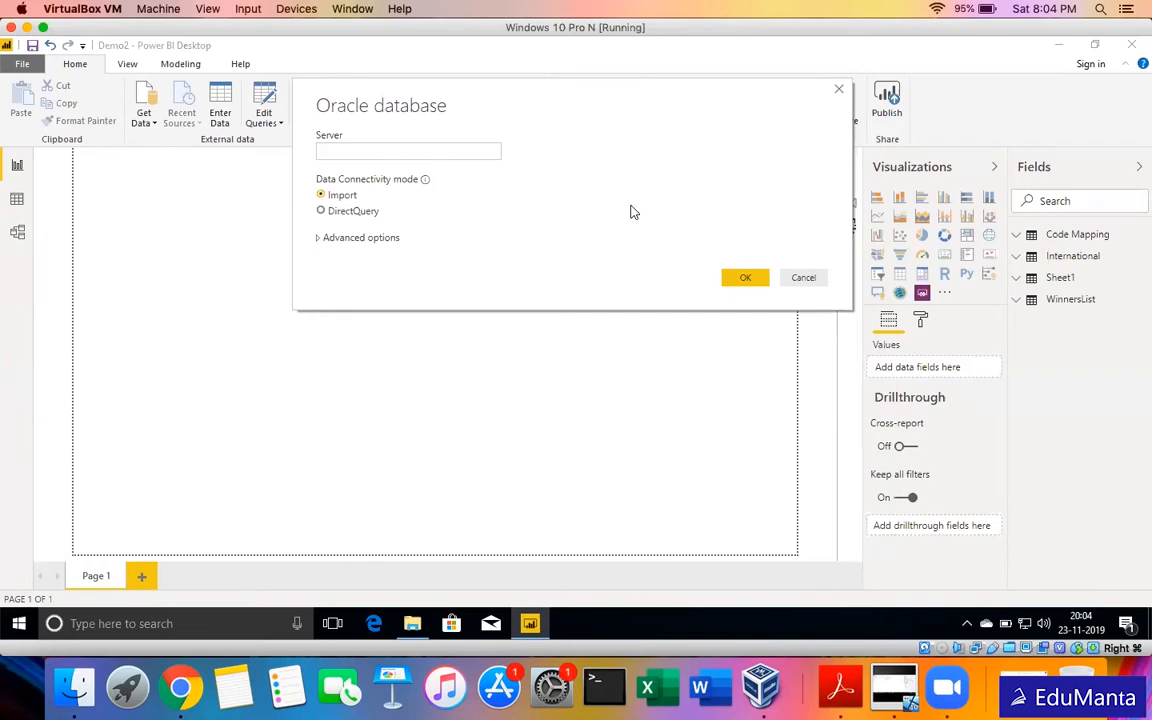
{"action": "left_click", "coordinate": [330, 244]}
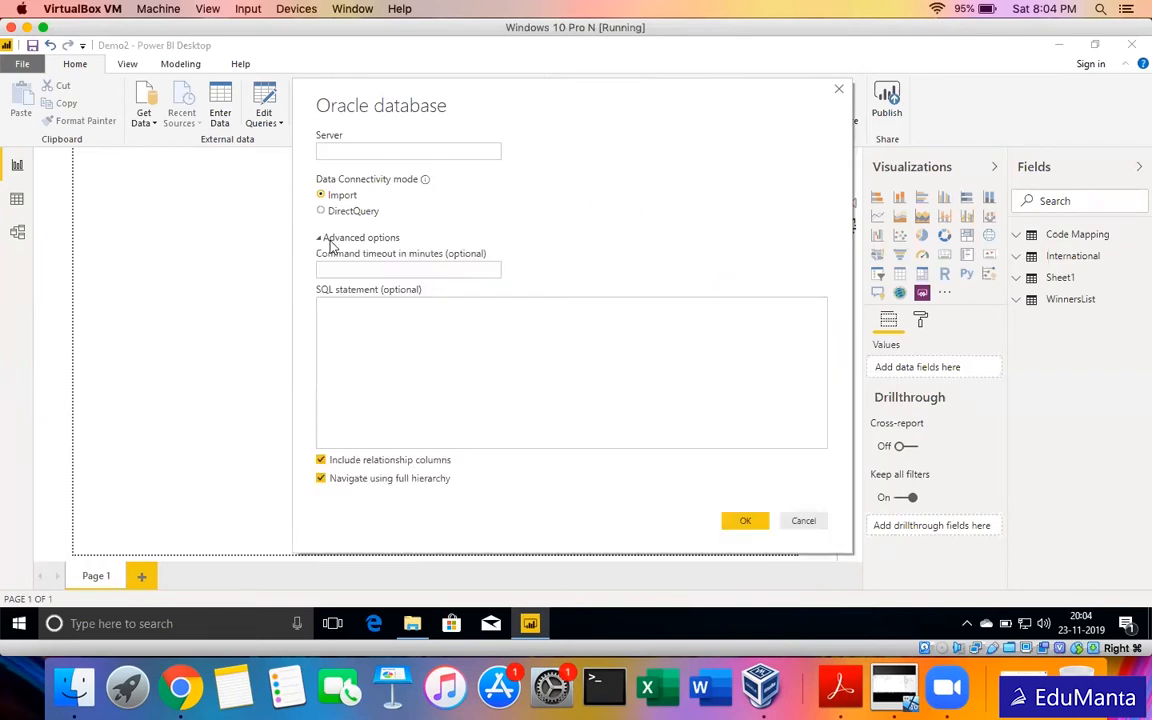
{"action": "left_click", "coordinate": [342, 328]}
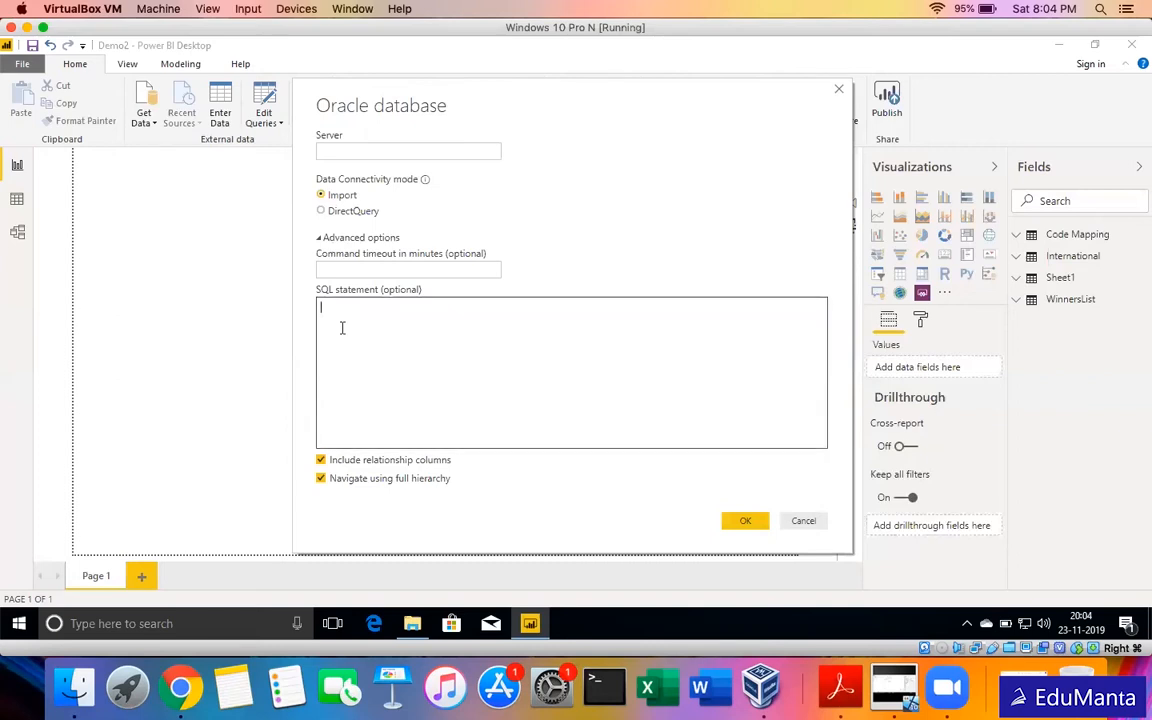
{"action": "left_click", "coordinate": [363, 270]}
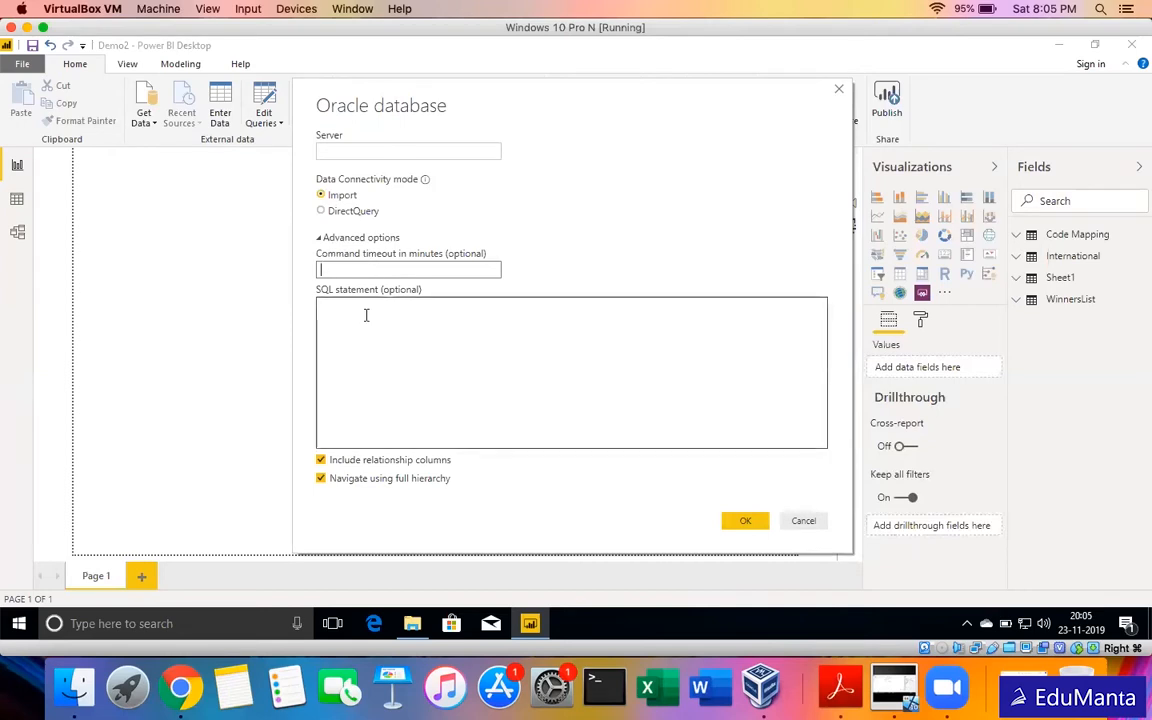
{"action": "left_click", "coordinate": [380, 238]}
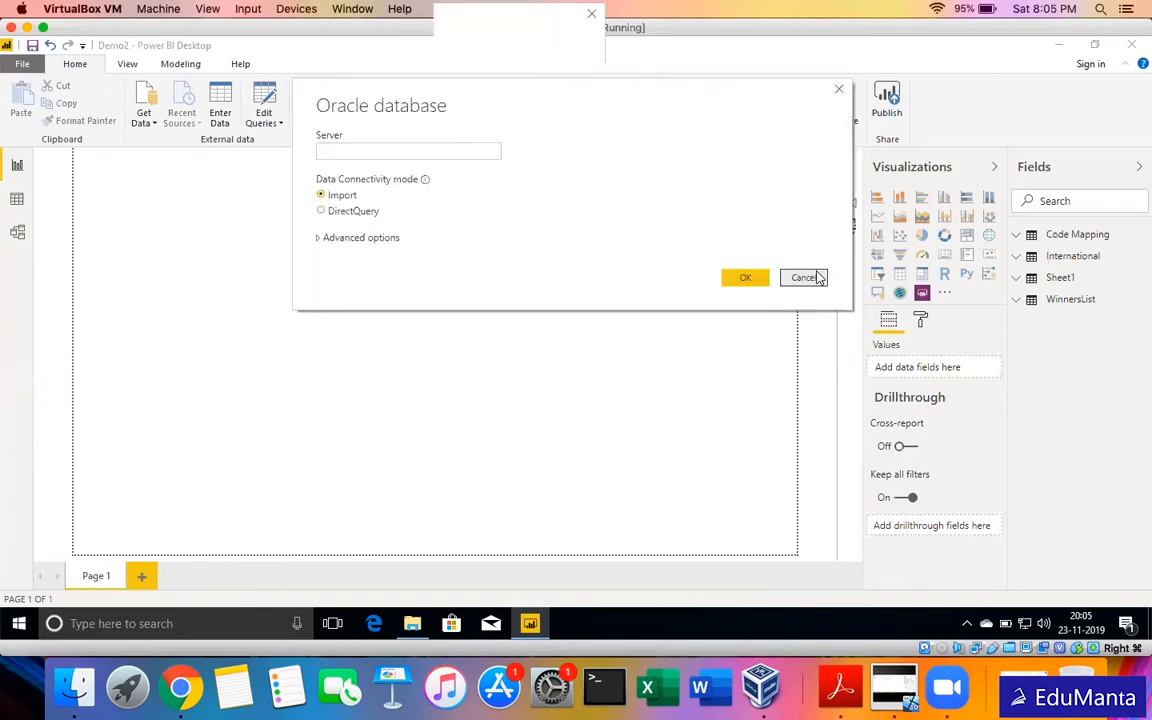
{"action": "left_click", "coordinate": [815, 276]}
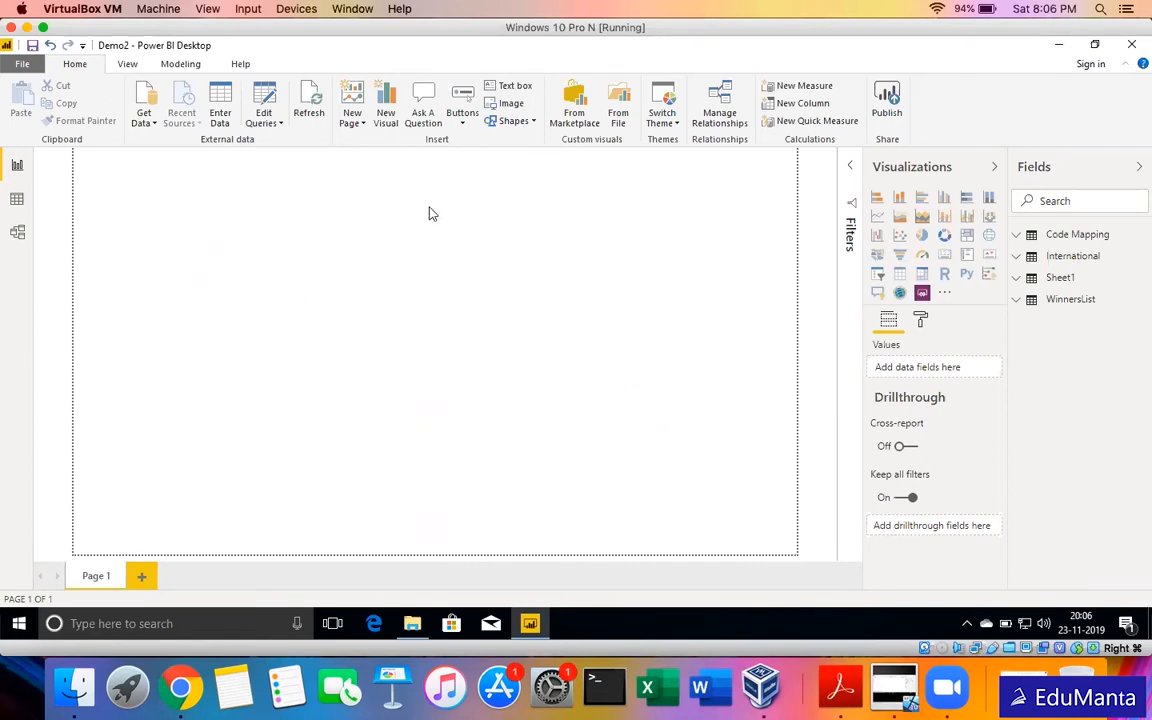
Add an empty table visual to Page 1, shift it slightly down from the page's upper-left corner, and leave it selected.
{"action": "left_click", "coordinate": [899, 277]}
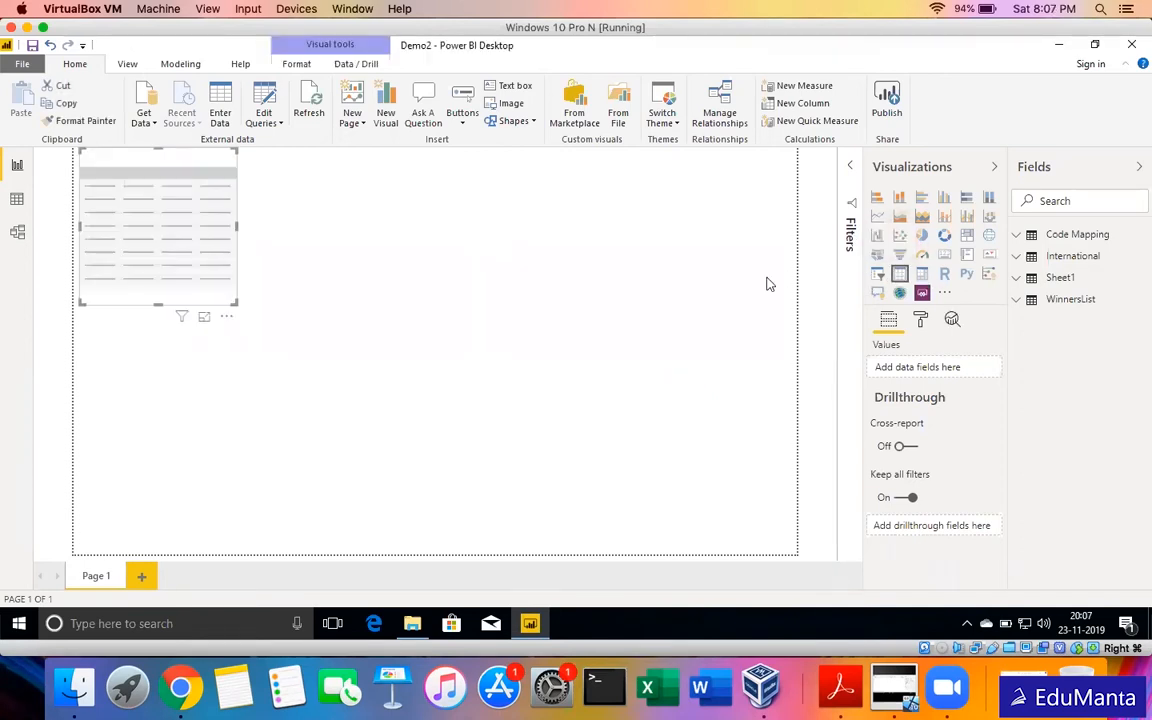
{"action": "left_click_drag", "start_coordinate": [140, 273], "coordinate": [157, 314]}
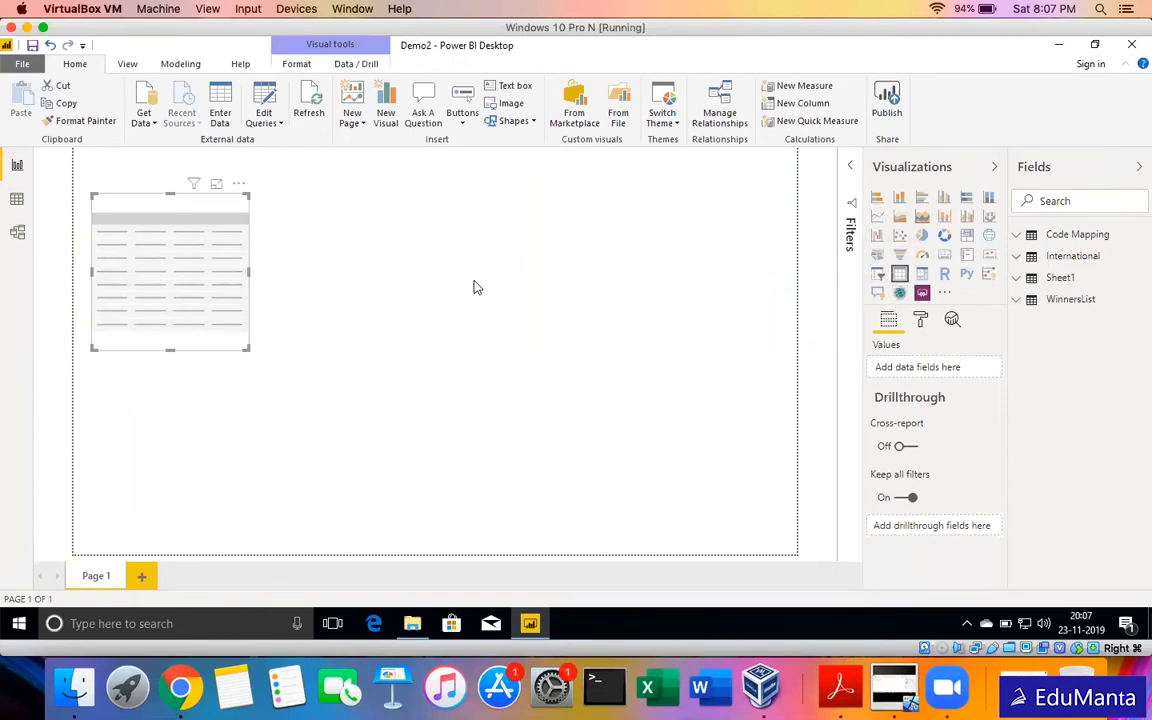
{"action": "left_click", "coordinate": [420, 242]}
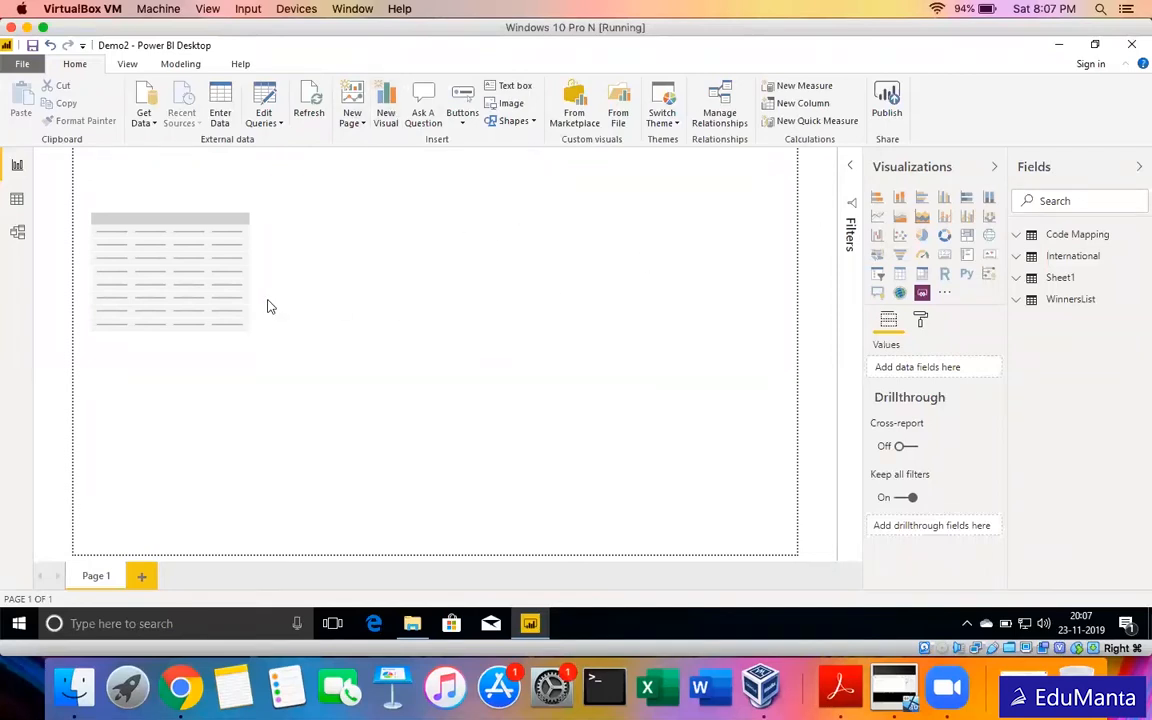
{"action": "left_click", "coordinate": [183, 293]}
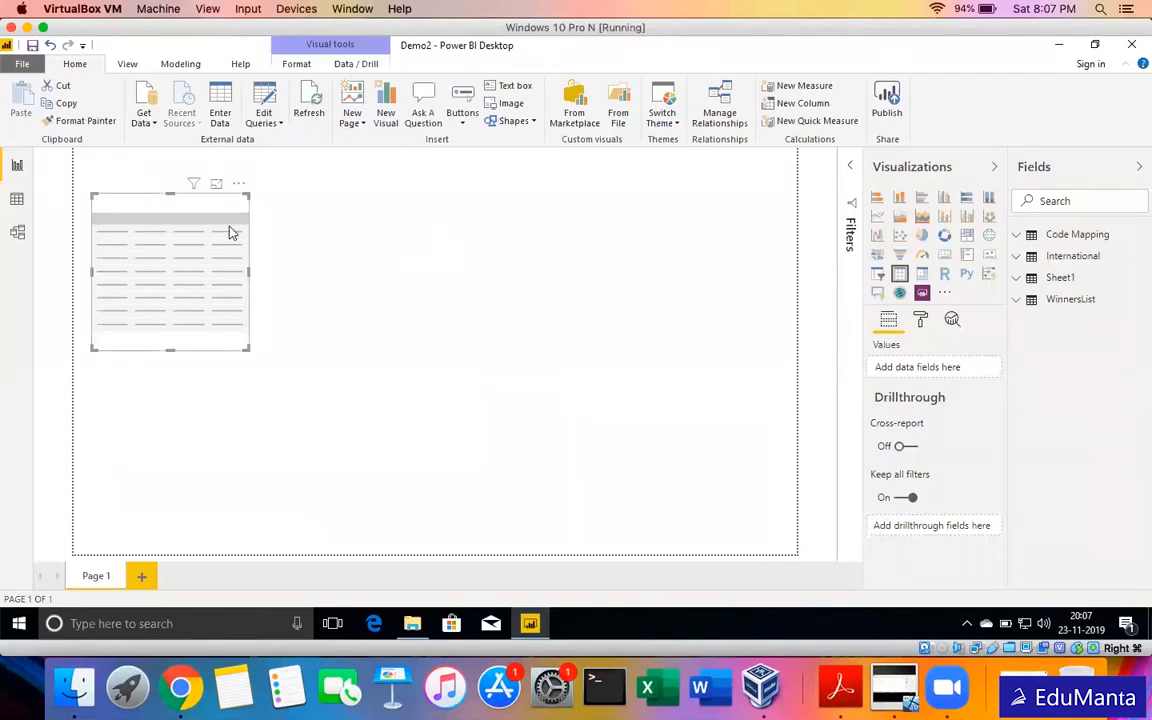
Add the Country field of the International table to the table visual.
{"action": "left_click", "coordinate": [1017, 279]}
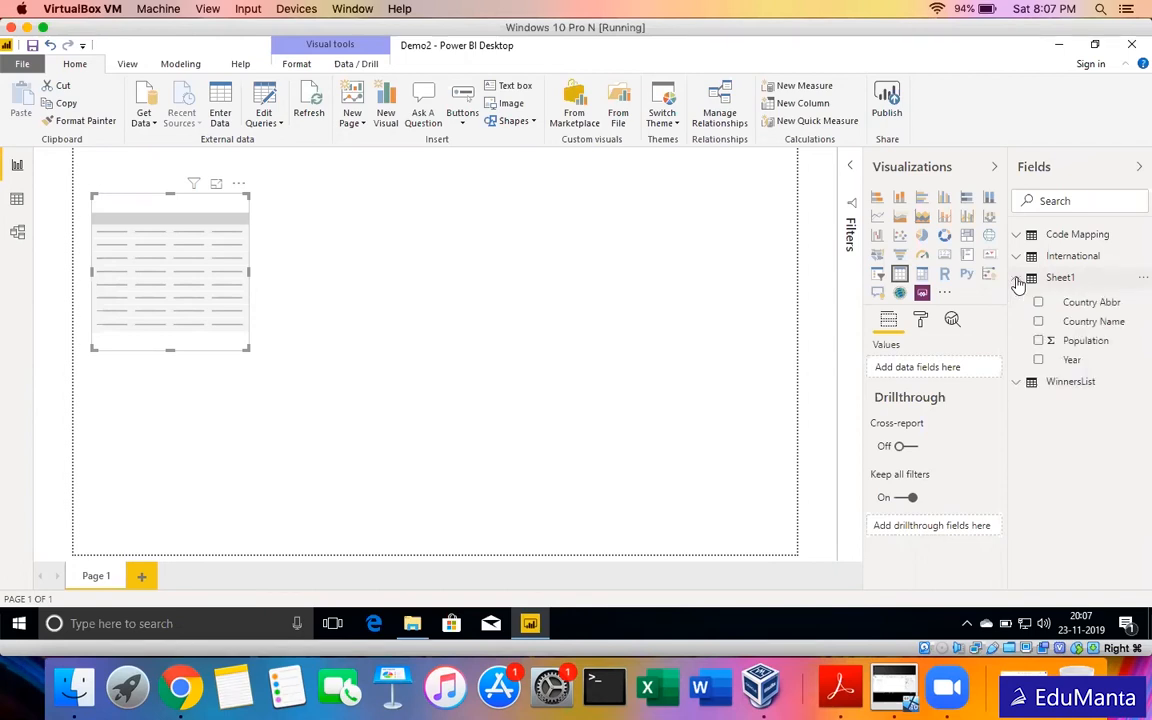
{"action": "left_click", "coordinate": [1017, 280]}
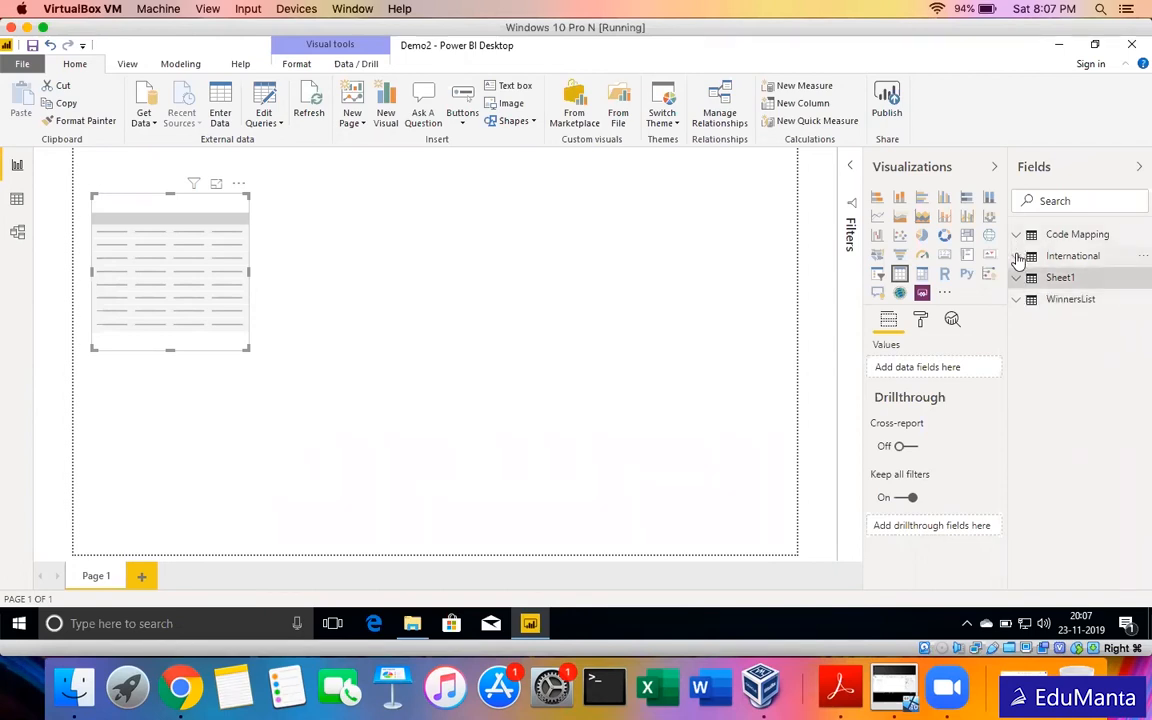
{"action": "left_click", "coordinate": [1017, 257]}
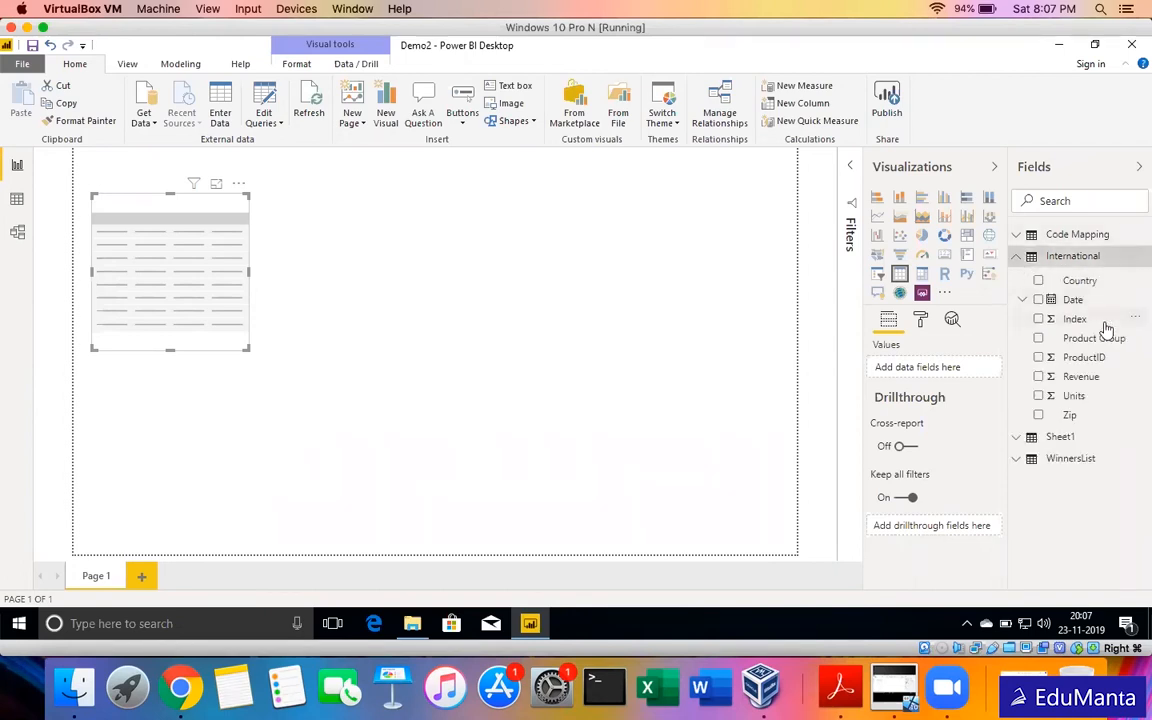
{"action": "left_click", "coordinate": [1039, 282]}
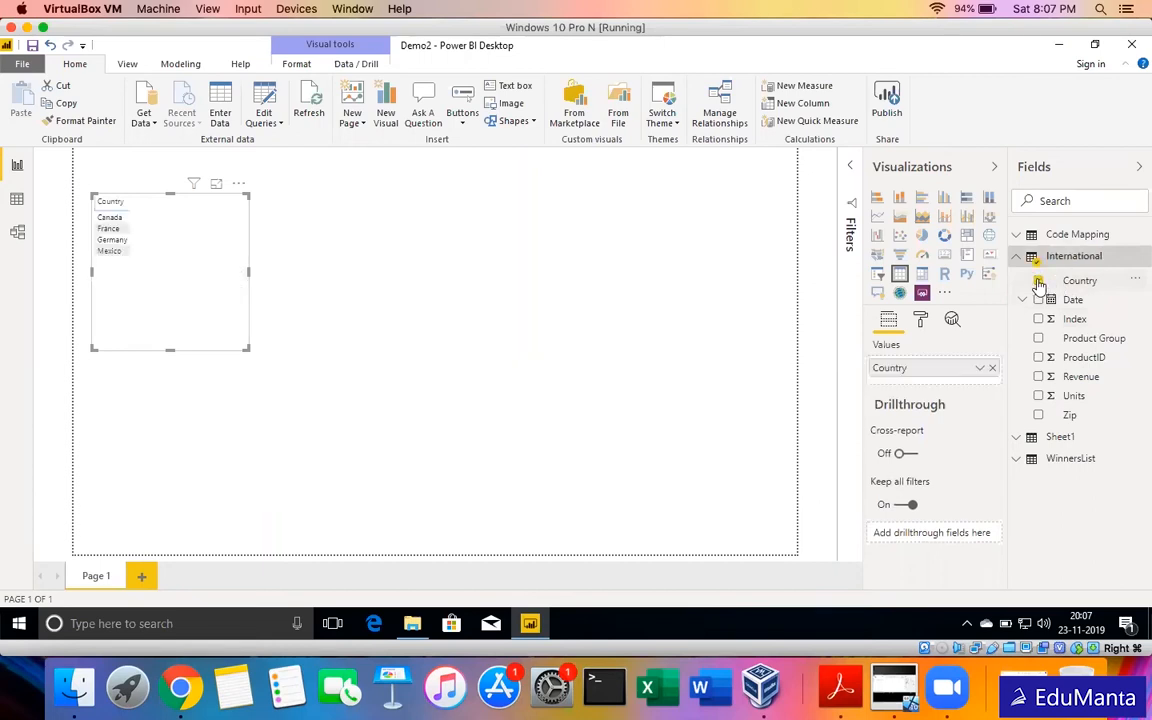
Add the International table's Revenue and Date fields to the table visual and enlarge it enough to fit all the date columns.
{"action": "left_click", "coordinate": [1040, 377]}
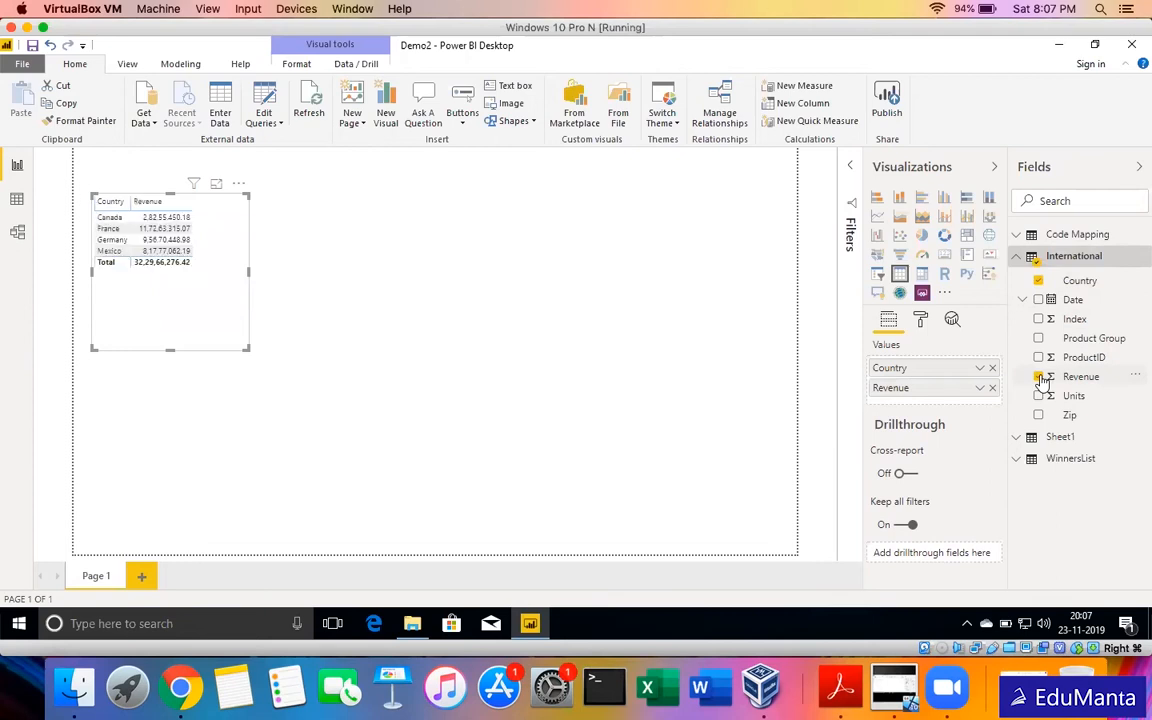
{"action": "left_click", "coordinate": [1022, 300]}
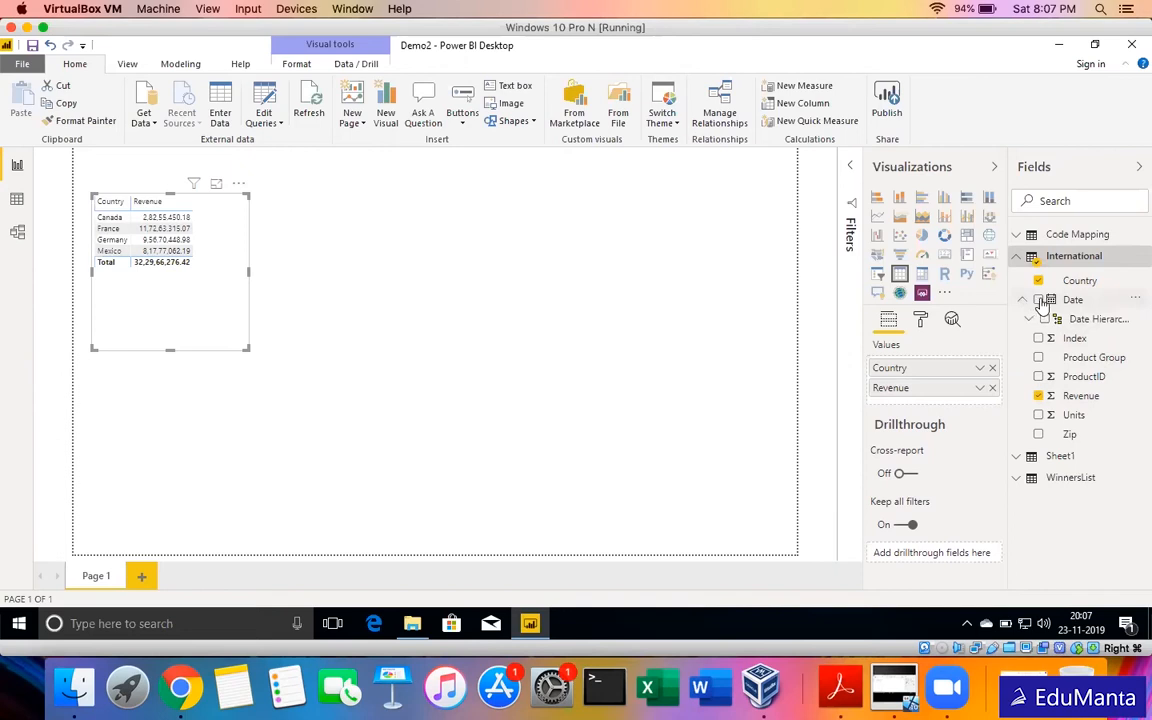
{"action": "left_click", "coordinate": [1040, 300]}
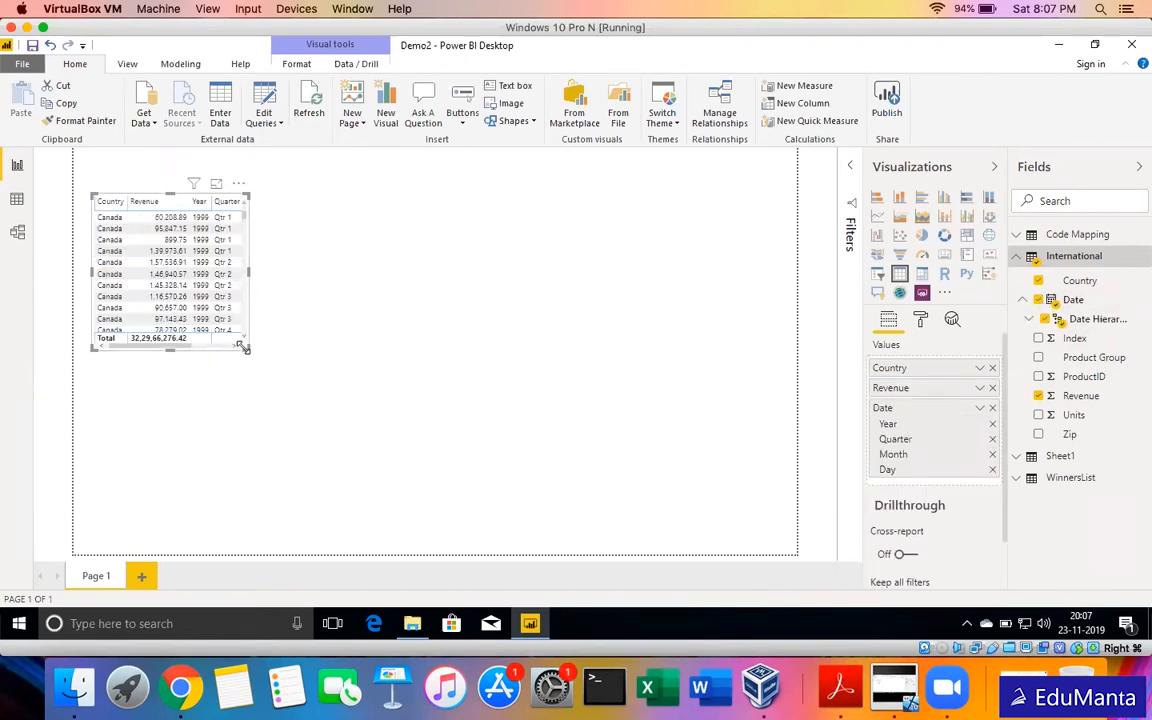
{"action": "left_click_drag", "start_coordinate": [243, 347], "coordinate": [370, 421]}
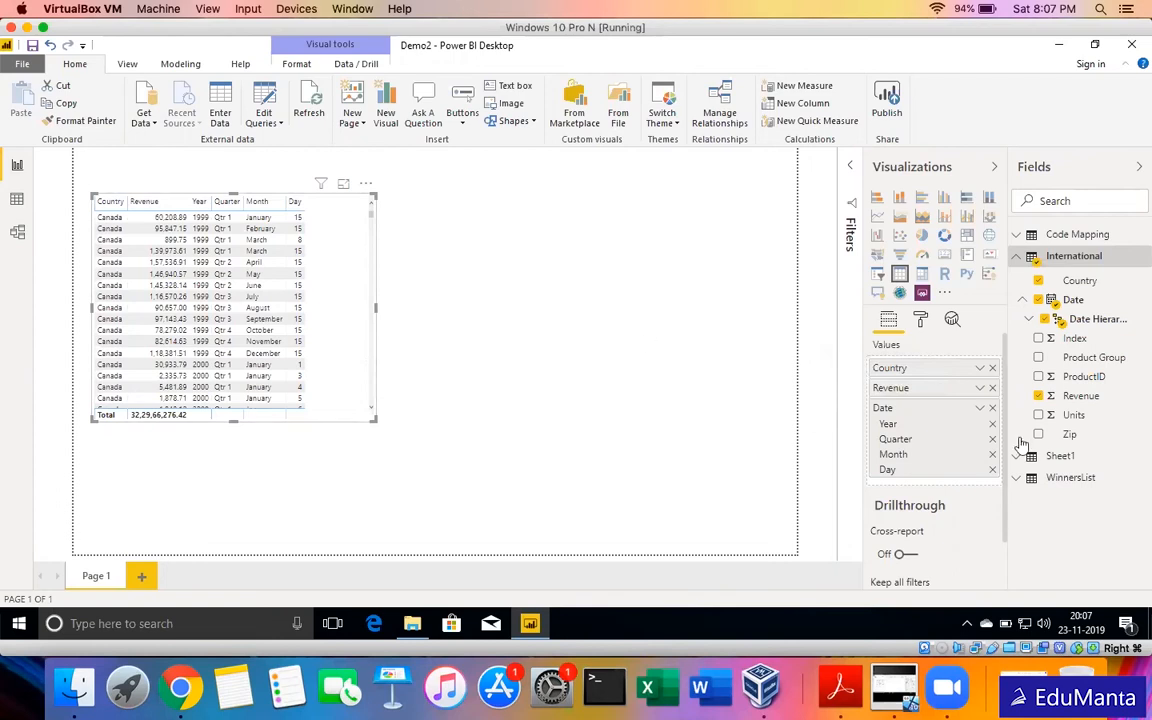
Remove the Day, Month and Quarter levels of the Date field from the table visual, keeping only Year.
{"action": "left_click", "coordinate": [992, 472]}
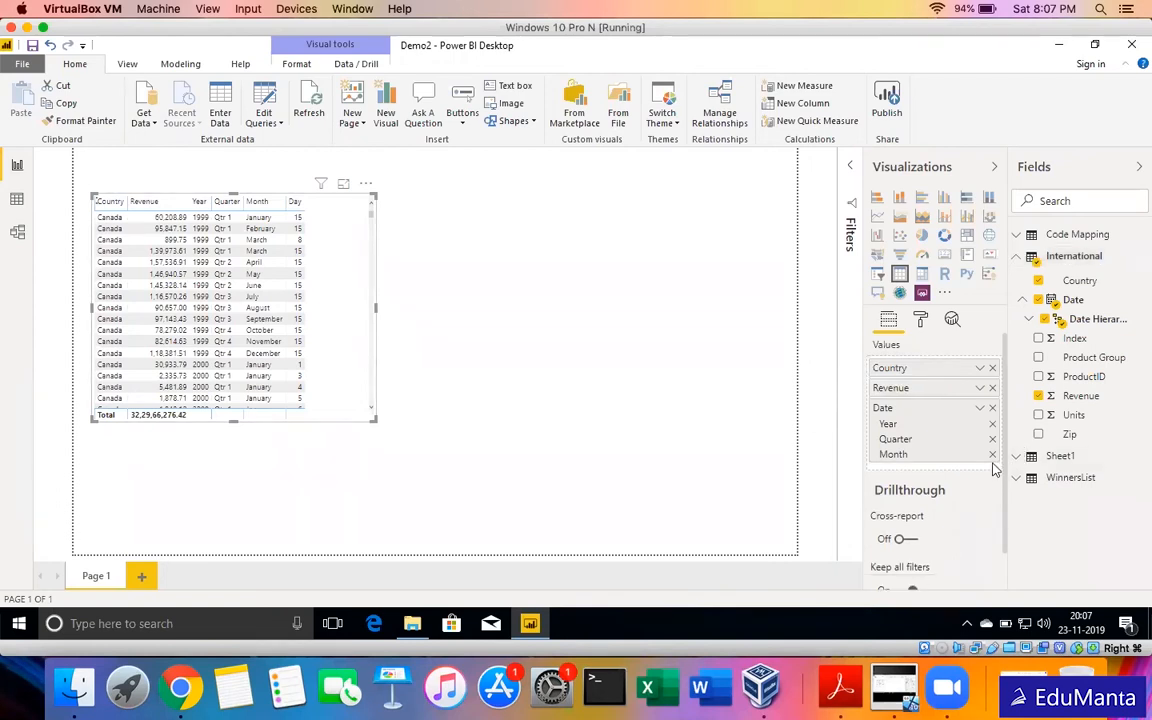
{"action": "left_click", "coordinate": [992, 454]}
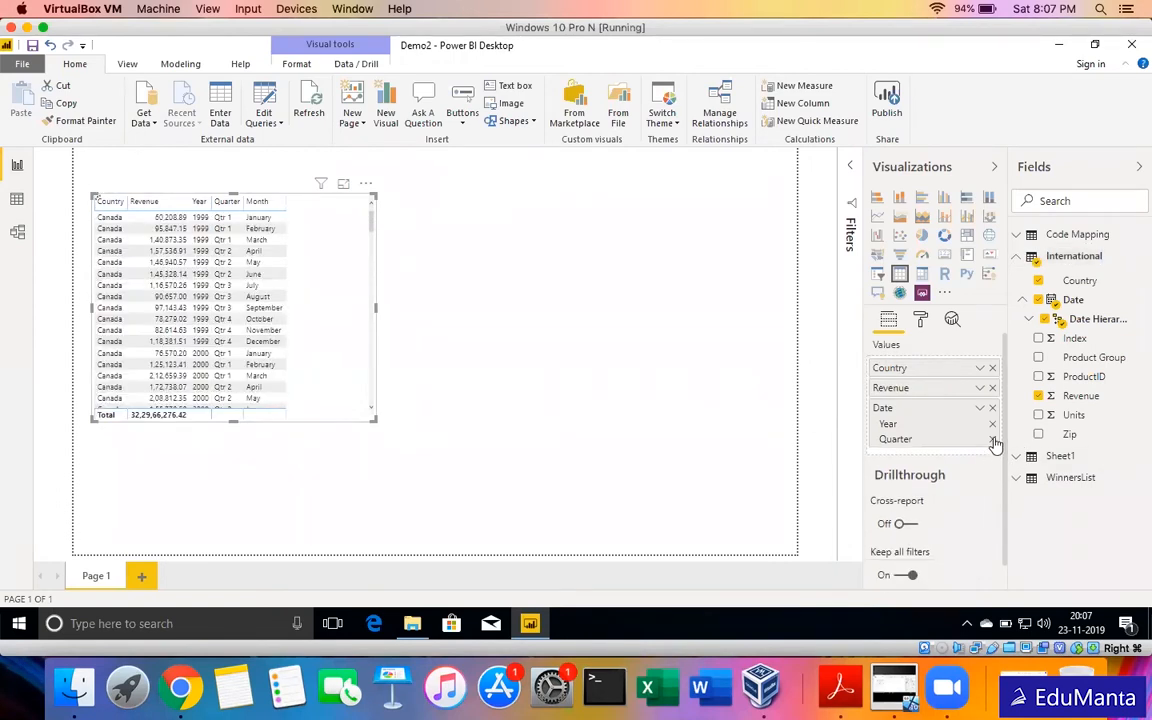
{"action": "left_click", "coordinate": [992, 439]}
Place Date ahead of Revenue in the table's column order and position the visual at about X 59, Y 69.
{"action": "left_click_drag", "start_coordinate": [338, 350], "coordinate": [391, 429]}
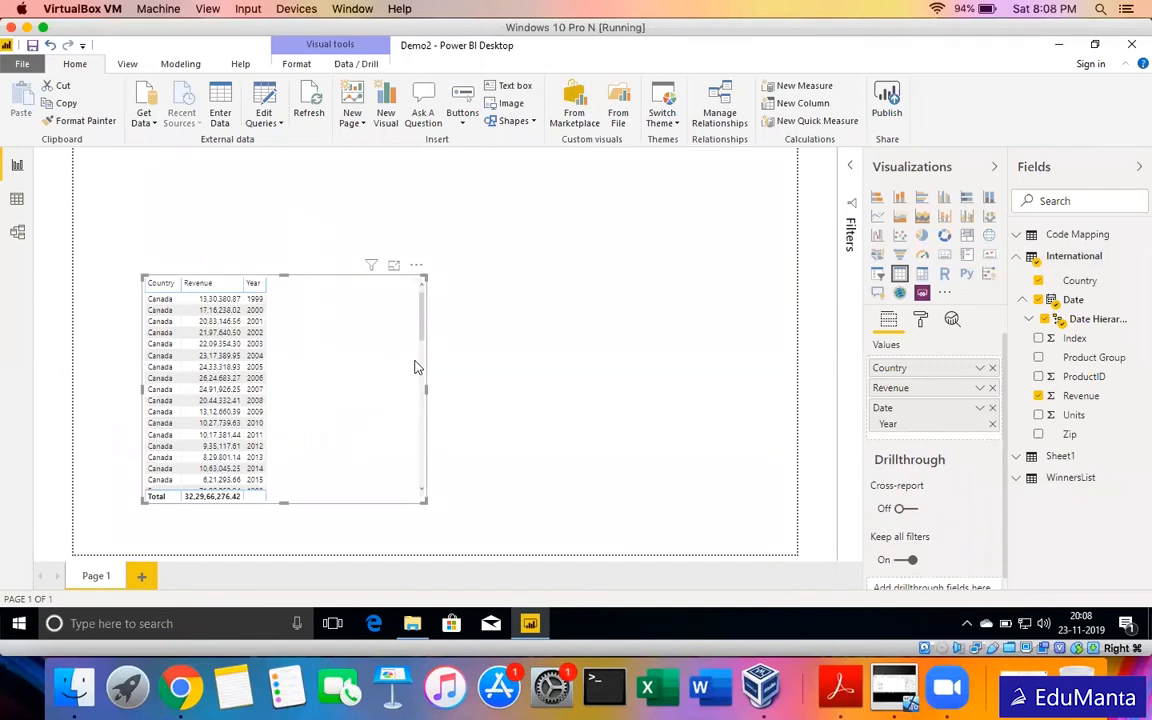
{"action": "left_click_drag", "start_coordinate": [897, 418], "coordinate": [901, 390]}
{"action": "left_click_drag", "start_coordinate": [370, 359], "coordinate": [335, 268]}
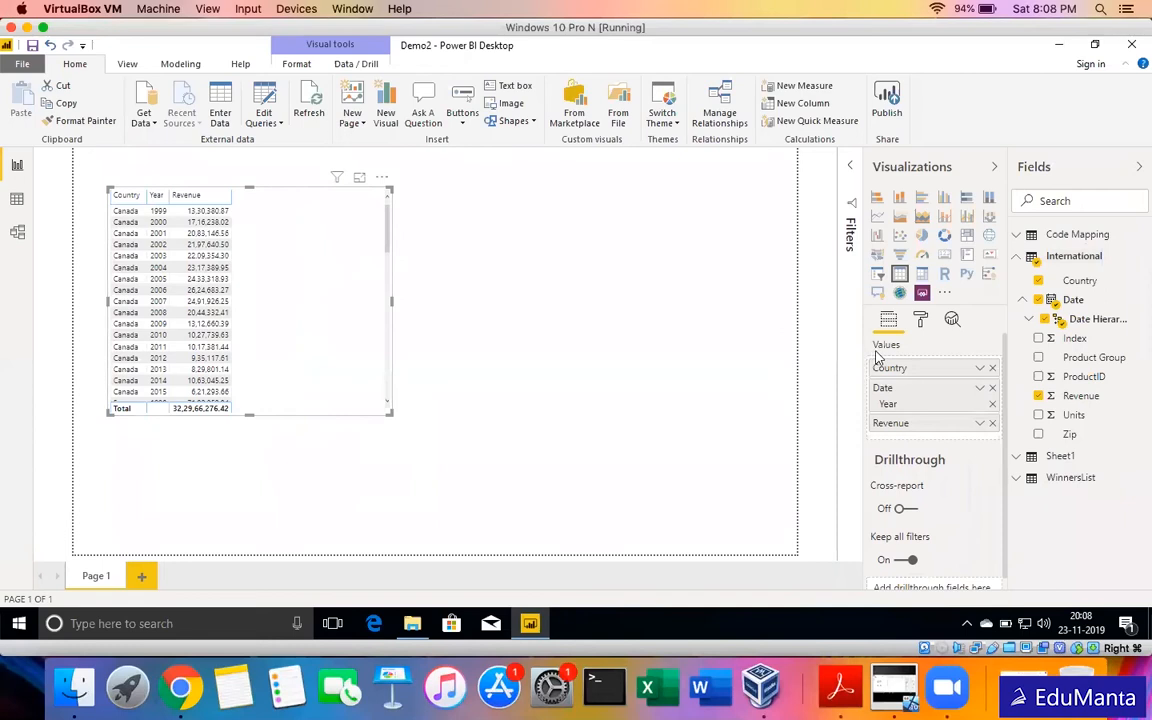
Show the table's general position and size settings, and move the visual to about X 10, Y 37 on the page.
{"action": "left_click", "coordinate": [921, 319]}
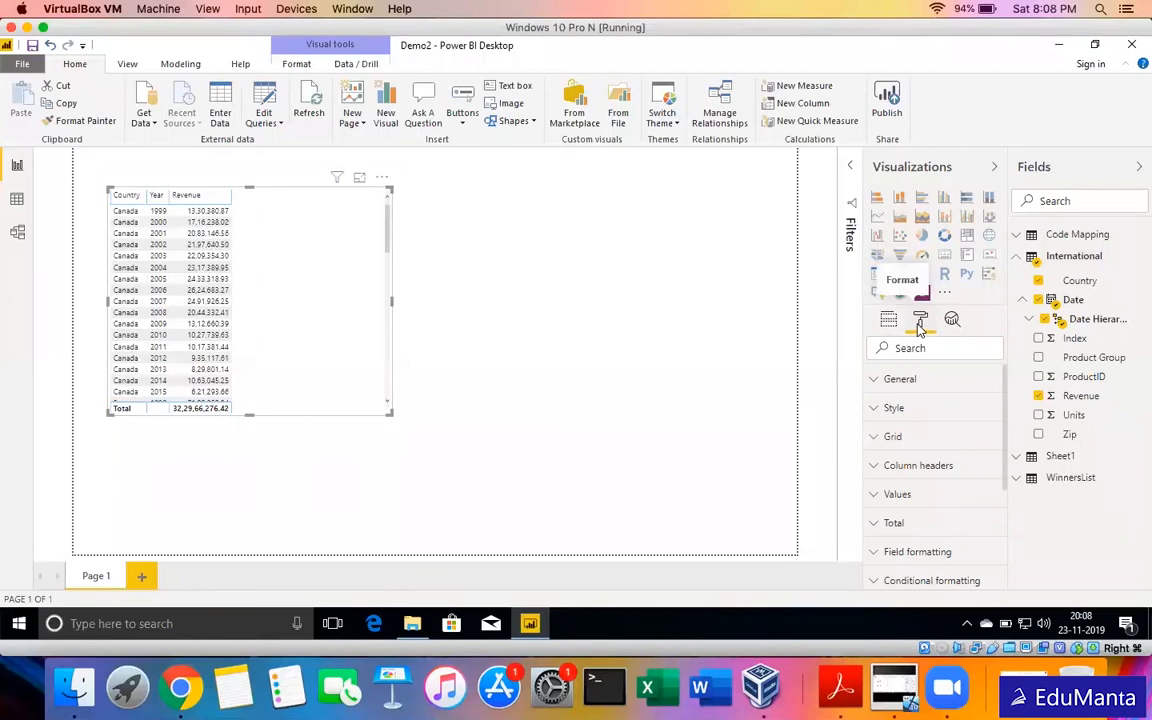
{"action": "left_click", "coordinate": [899, 380]}
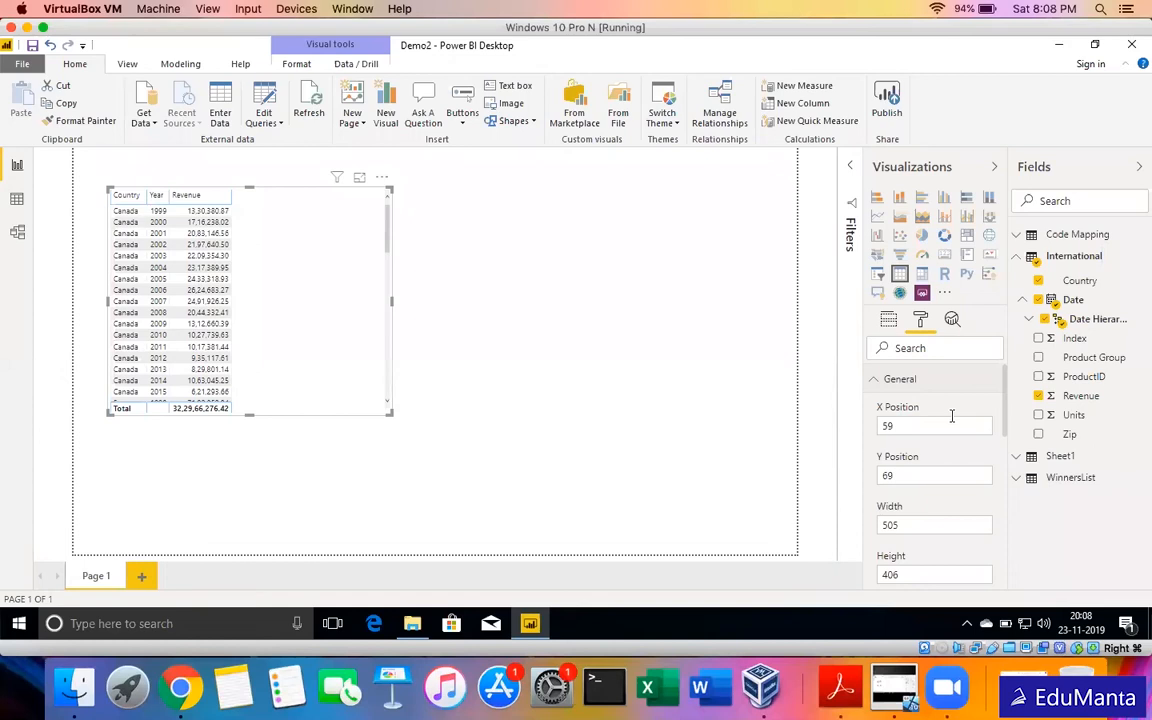
{"action": "left_click_drag", "start_coordinate": [1005, 408], "coordinate": [1004, 390]}
{"action": "scroll", "coordinate": [922, 500], "scroll_direction": "down", "scroll_amount": 1}
{"action": "scroll", "coordinate": [922, 500], "scroll_direction": "up", "scroll_amount": 1}
{"action": "left_click_drag", "start_coordinate": [321, 285], "coordinate": [291, 267]}
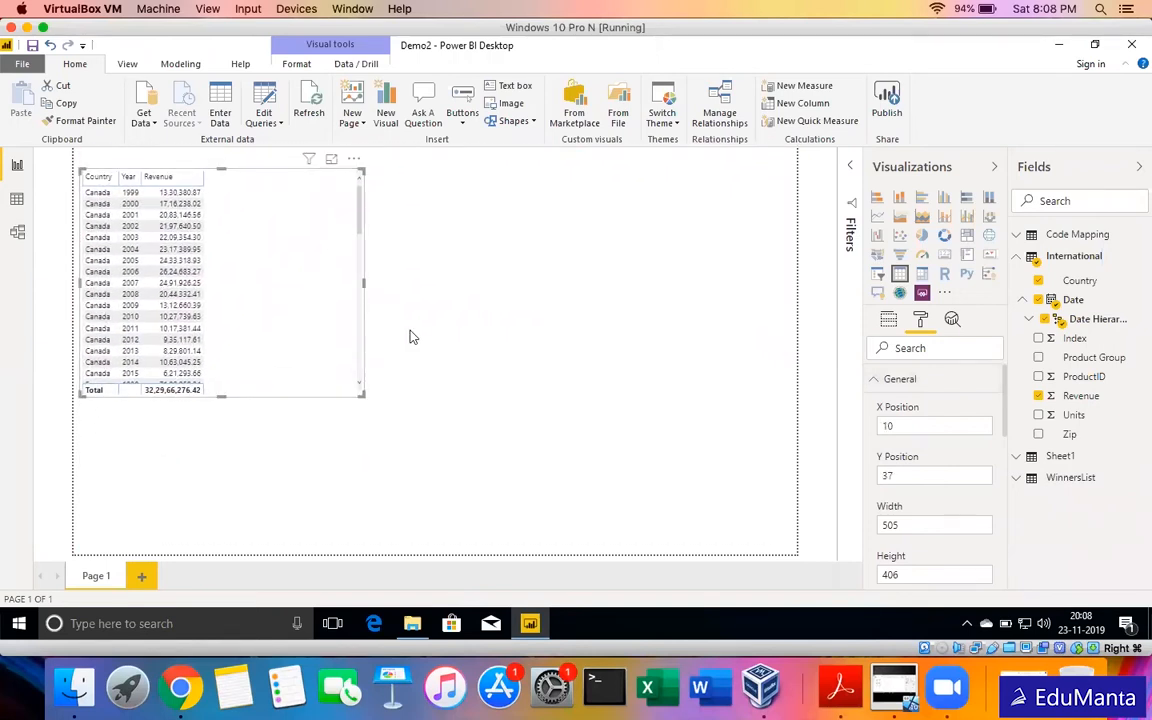
Set the table visual's width to 400, and narrow it further on the page to about 310.
{"action": "left_click", "coordinate": [897, 426]}
{"action": "left_click", "coordinate": [910, 525]}
{"action": "left_click_drag", "start_coordinate": [910, 525], "coordinate": [855, 529]}
{"action": "type", "text": "400"}
{"action": "key", "text": "Return"}
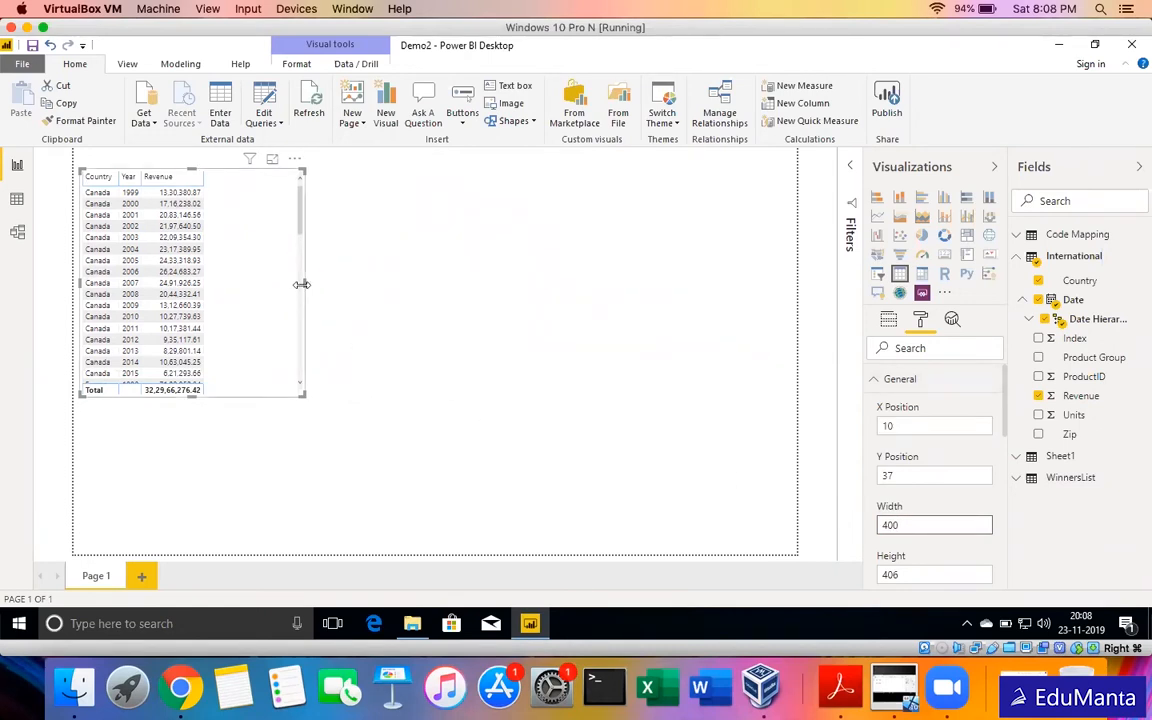
{"action": "left_click_drag", "start_coordinate": [303, 283], "coordinate": [253, 277]}
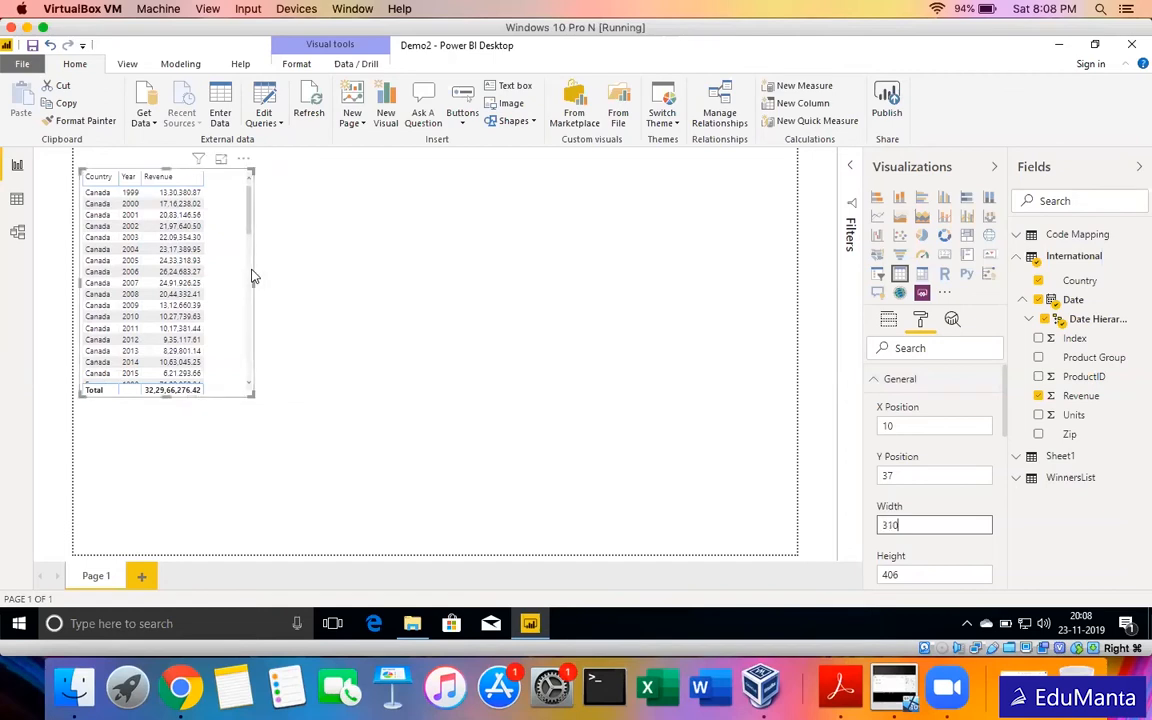
Apply the Alternating rows style to the table visual.
{"action": "left_click", "coordinate": [900, 380]}
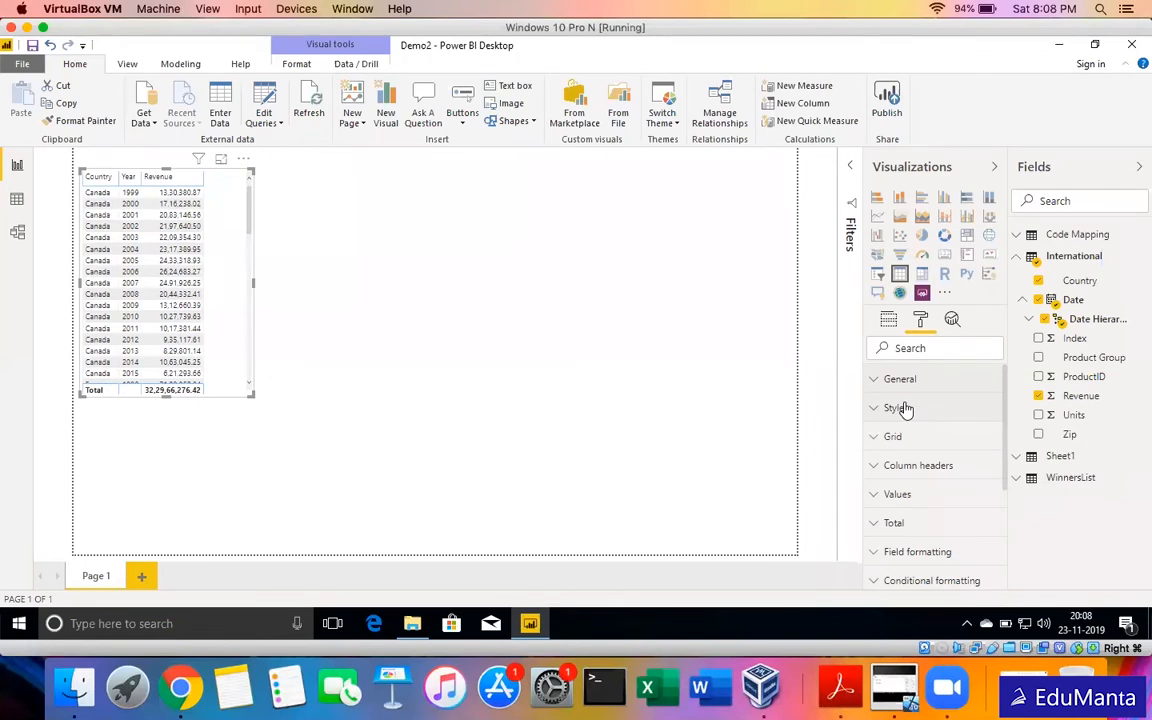
{"action": "left_click", "coordinate": [900, 408]}
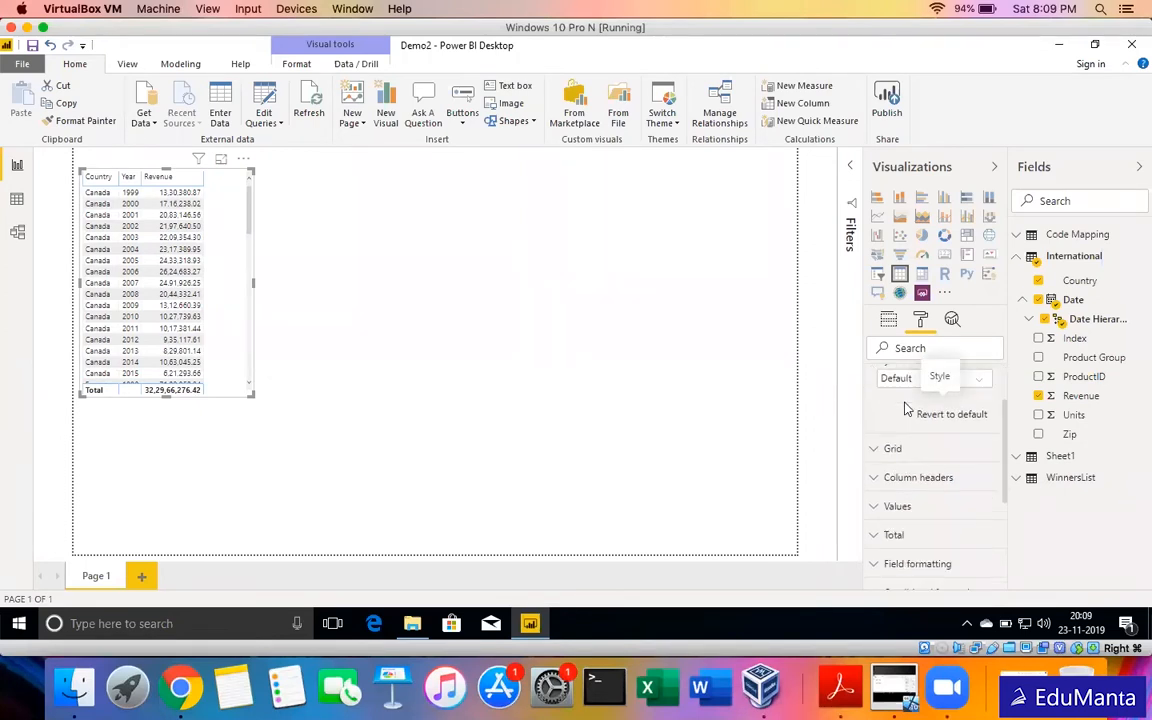
{"action": "left_click", "coordinate": [917, 376]}
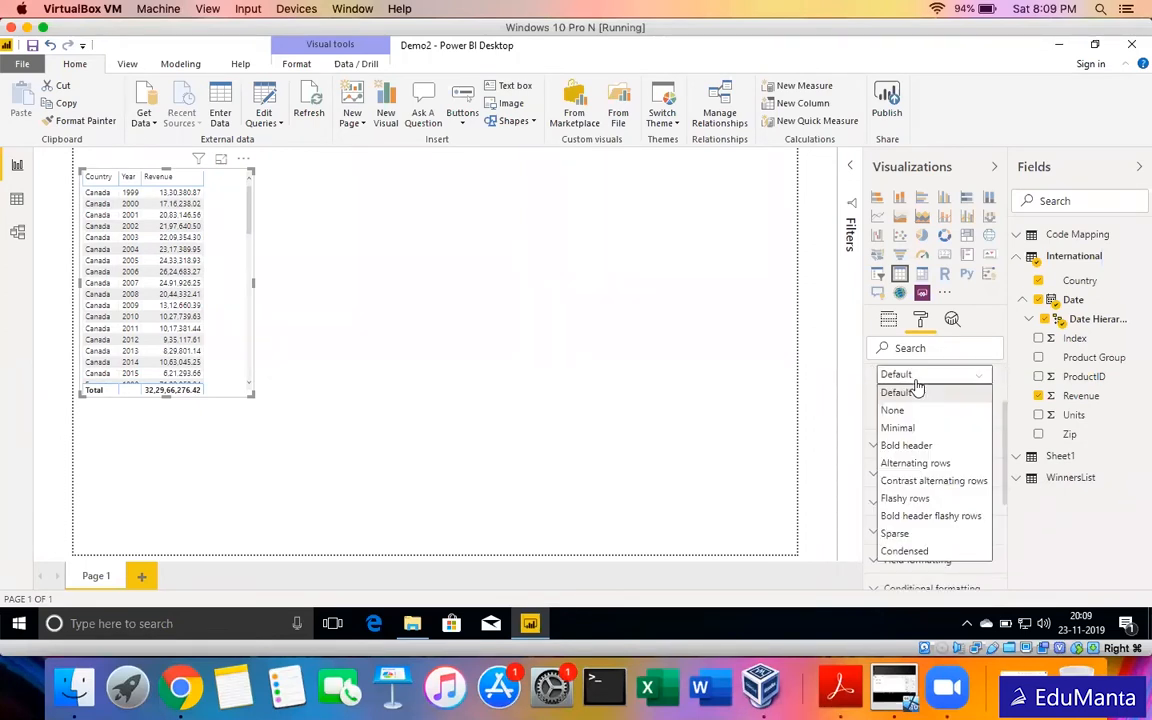
{"action": "left_click", "coordinate": [915, 464]}
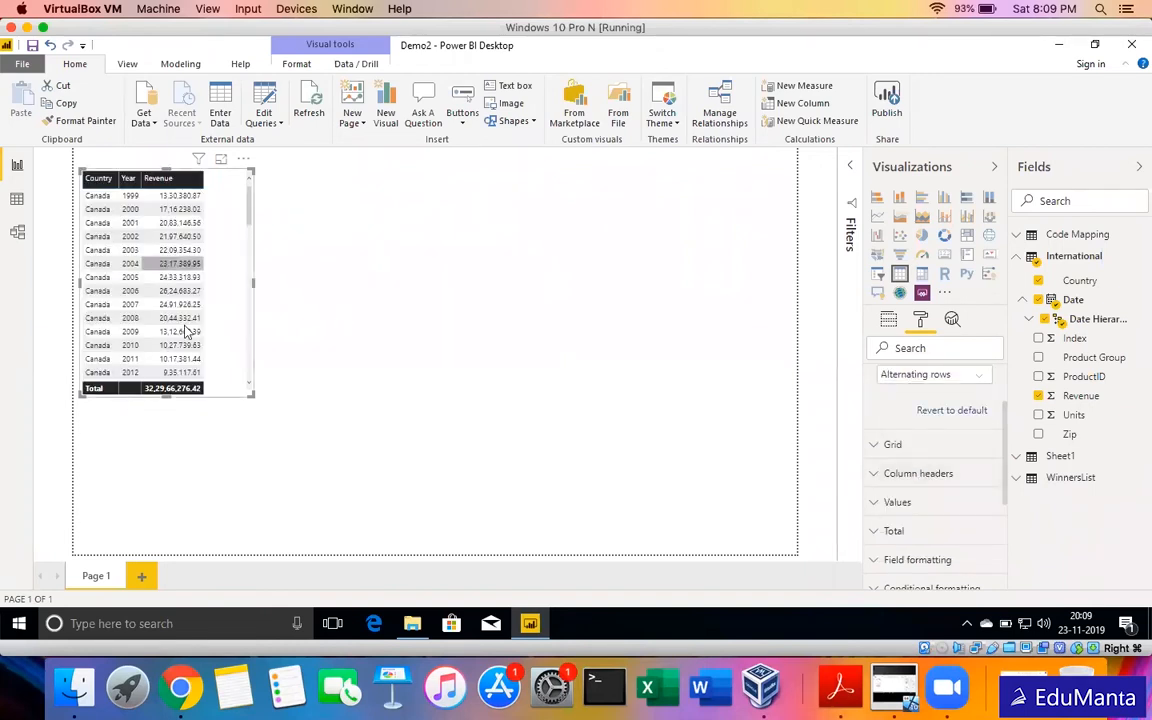
Shift the table visual away from the page's upper-left corner and widen it, and apply the Contrast alternating rows style.
{"action": "left_click_drag", "start_coordinate": [241, 361], "coordinate": [375, 433]}
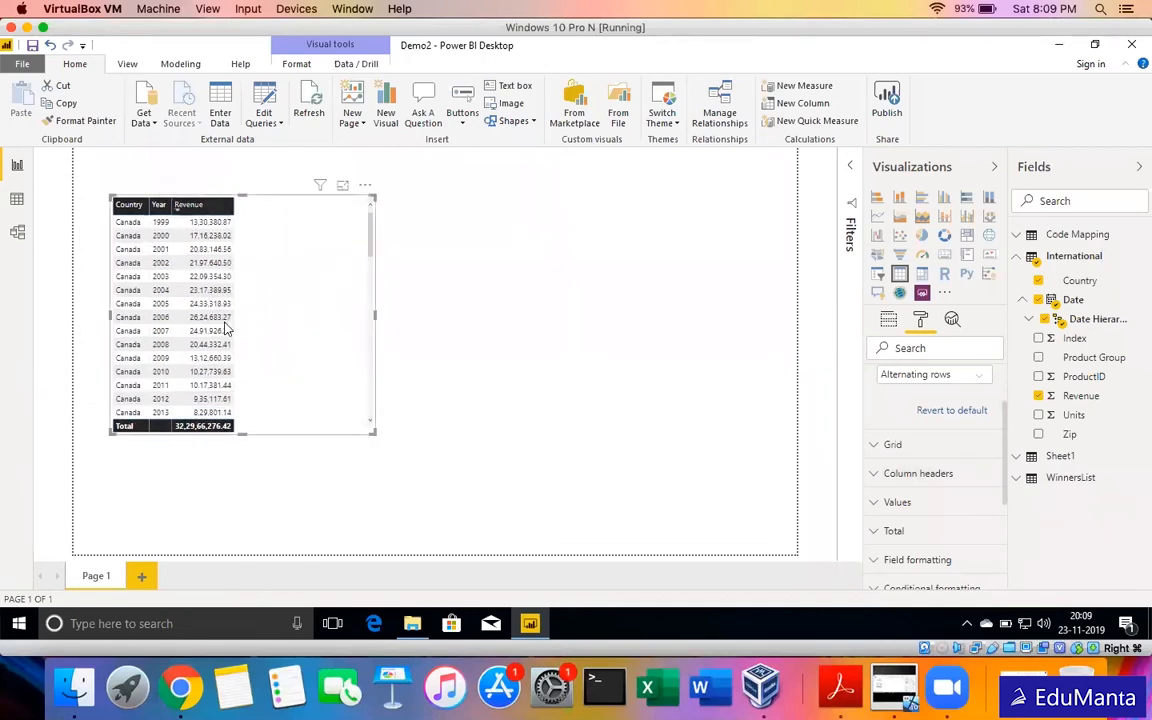
{"action": "left_click", "coordinate": [955, 377]}
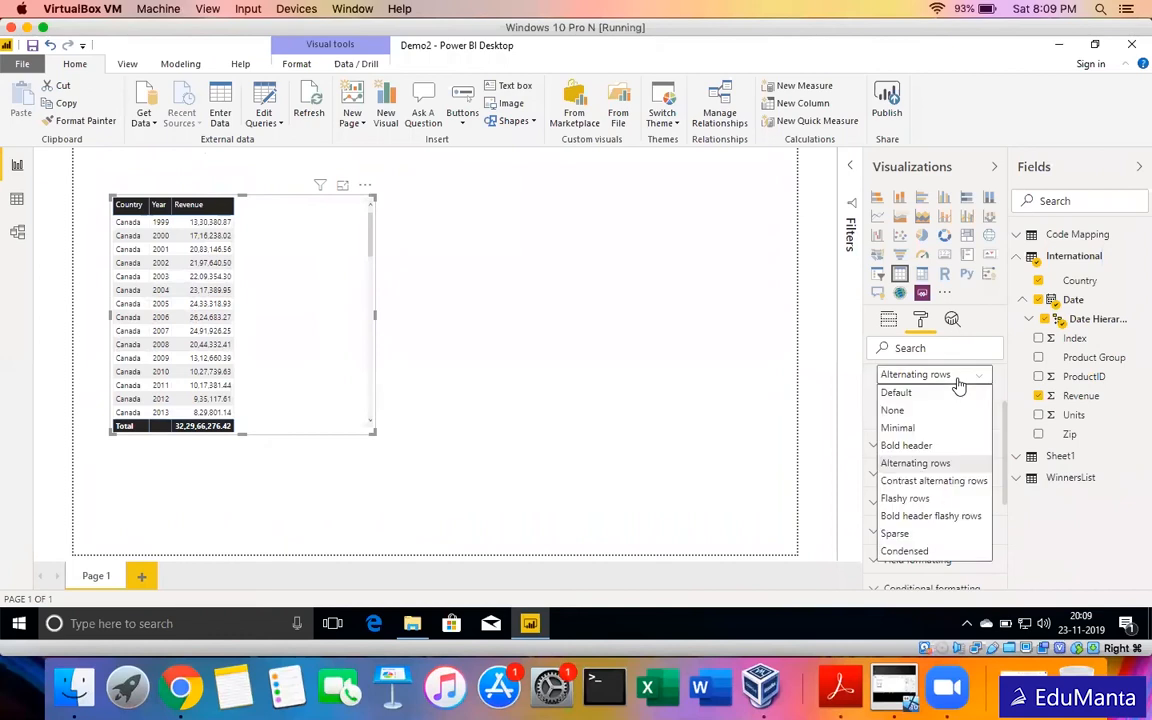
{"action": "left_click", "coordinate": [953, 483]}
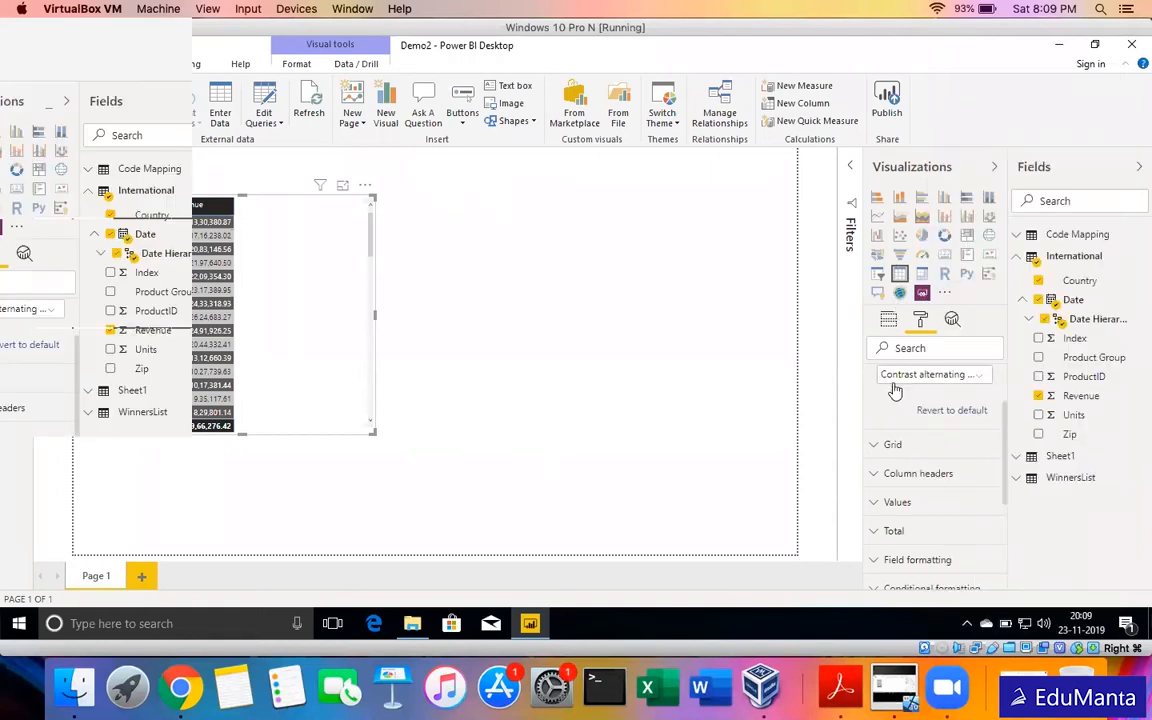
Set the background color of the table's values to a light orange theme tint and their font color to black.
{"action": "scroll", "coordinate": [895, 390], "scroll_direction": "down", "scroll_amount": 3}
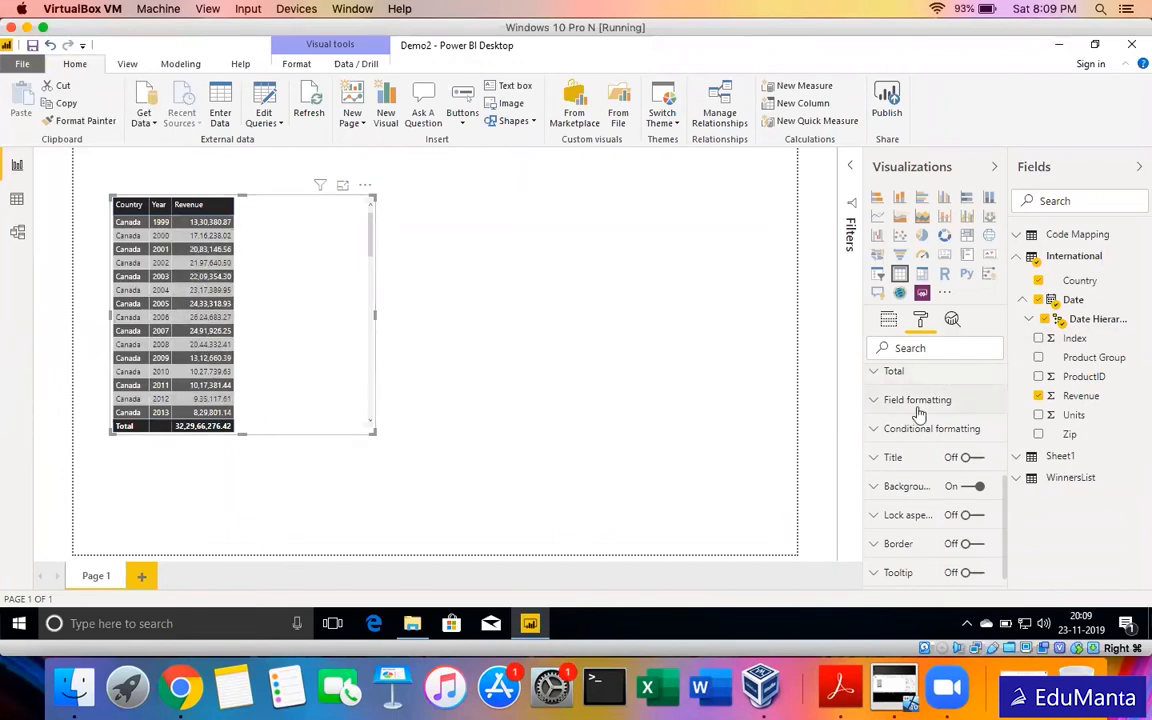
{"action": "scroll", "coordinate": [918, 412], "scroll_direction": "up", "scroll_amount": 4}
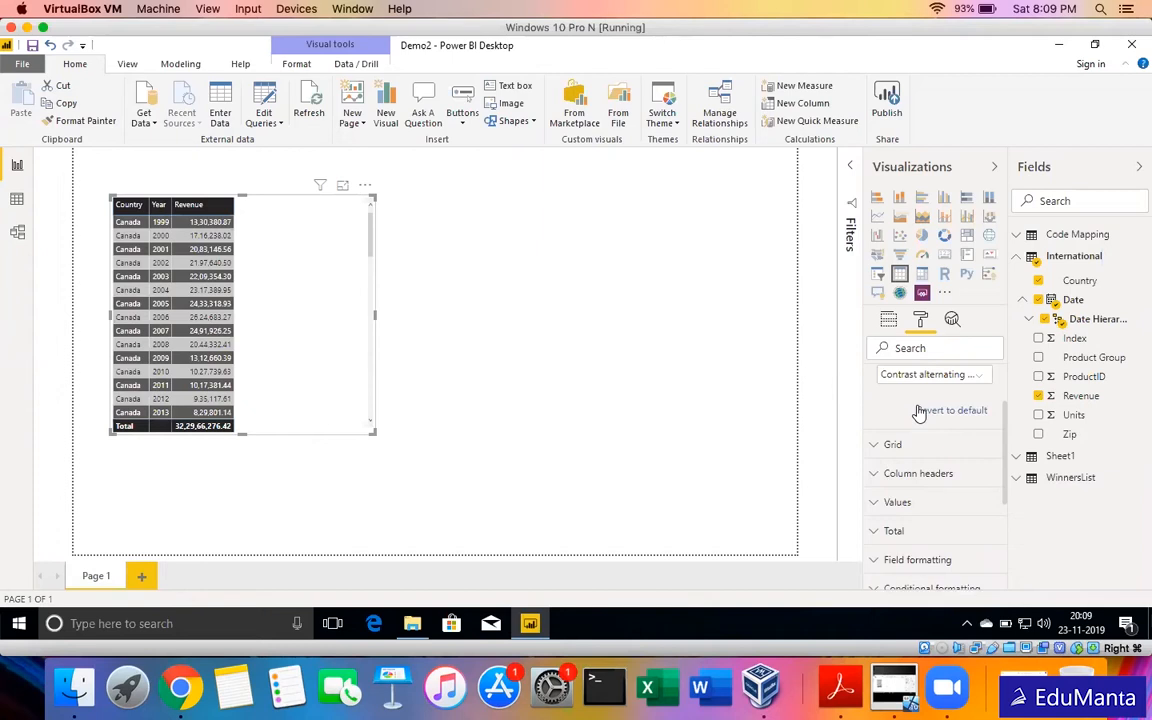
{"action": "scroll", "coordinate": [918, 412], "scroll_direction": "down", "scroll_amount": 2}
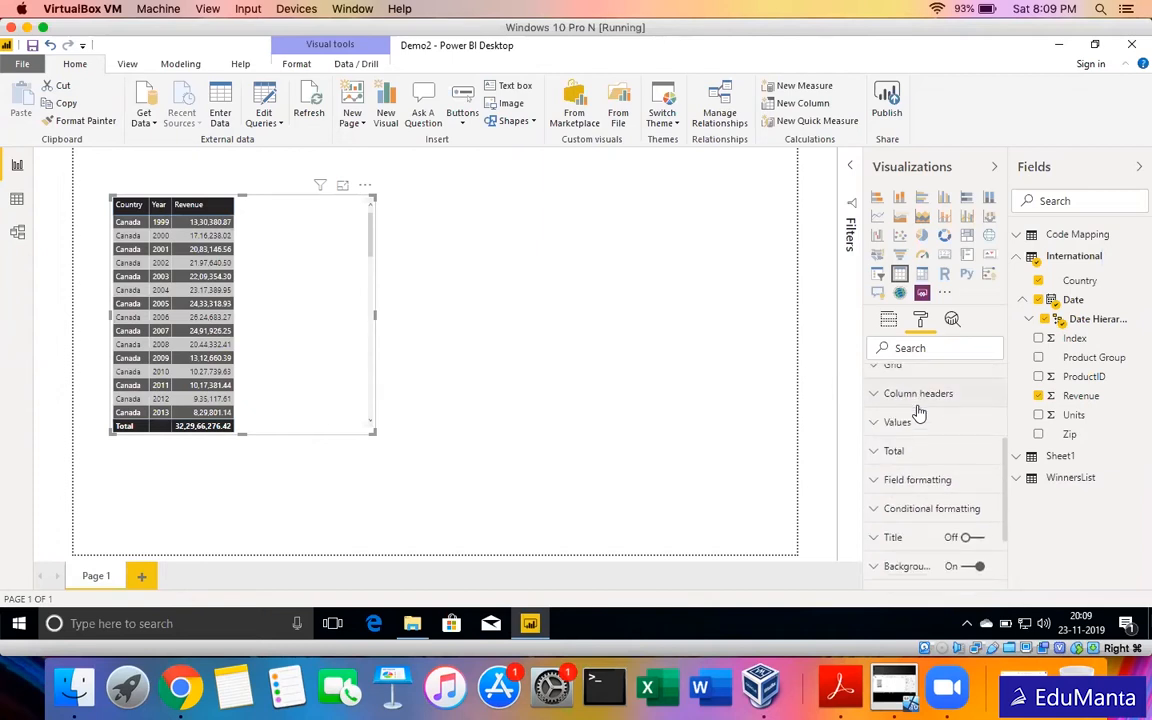
{"action": "left_click", "coordinate": [917, 430]}
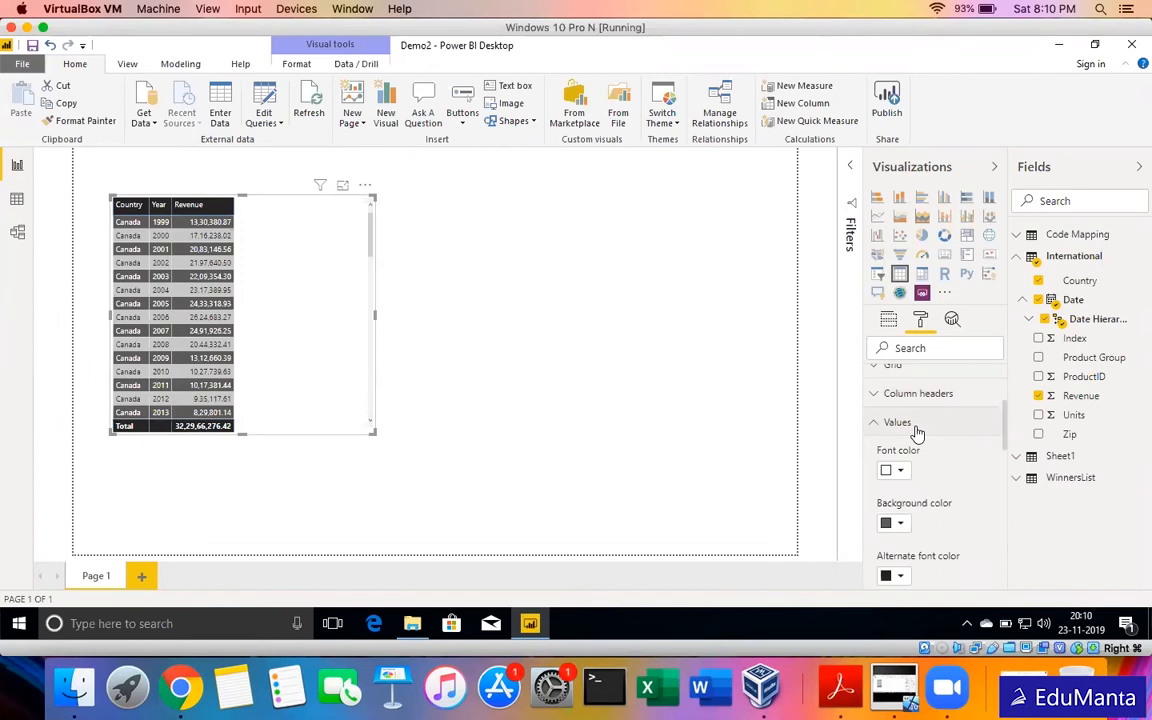
{"action": "scroll", "coordinate": [917, 430], "scroll_direction": "down", "scroll_amount": 2}
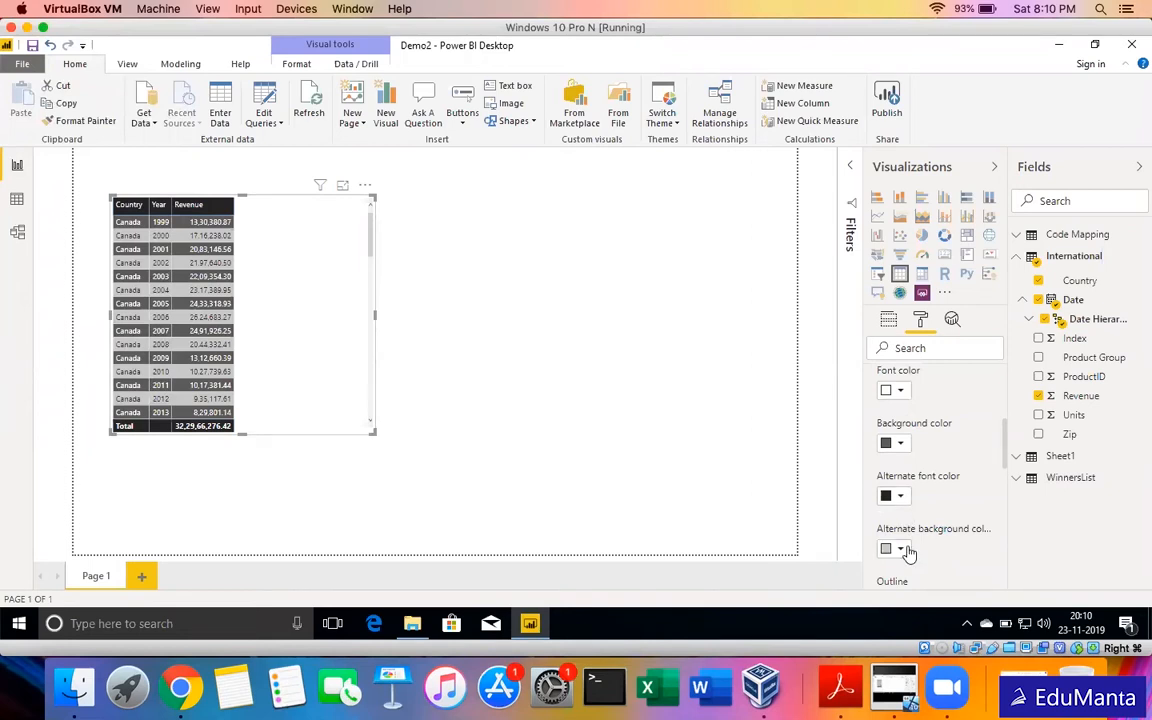
{"action": "left_click", "coordinate": [898, 447]}
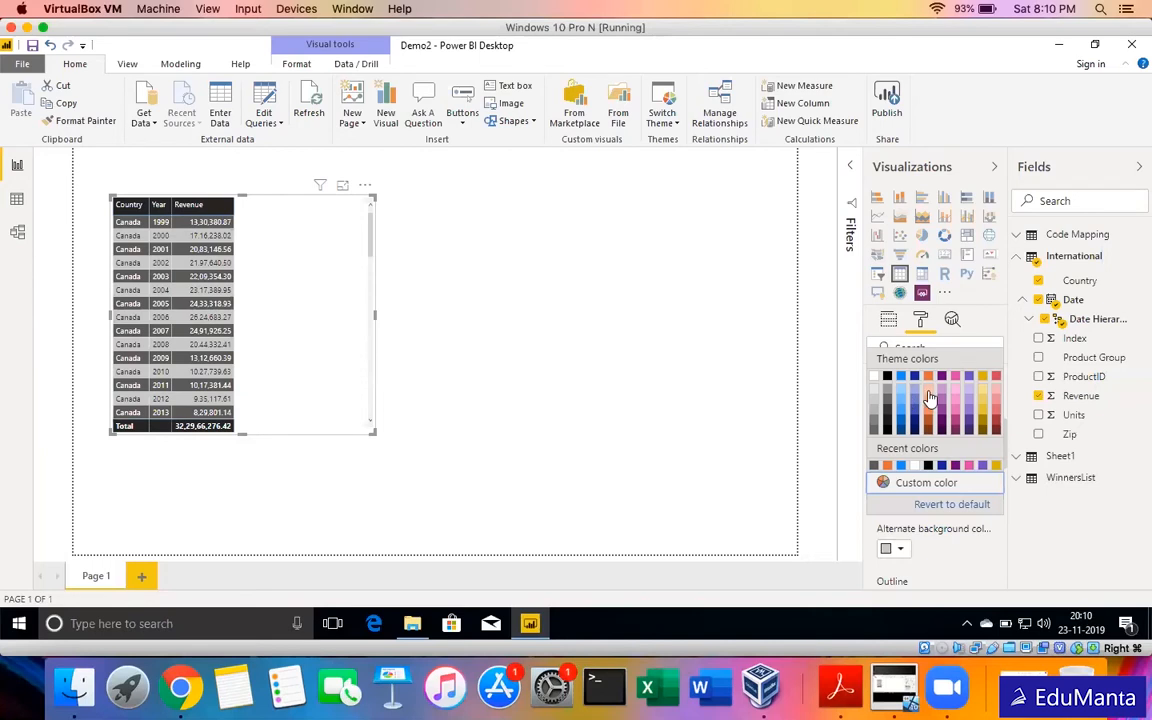
{"action": "left_click", "coordinate": [929, 398]}
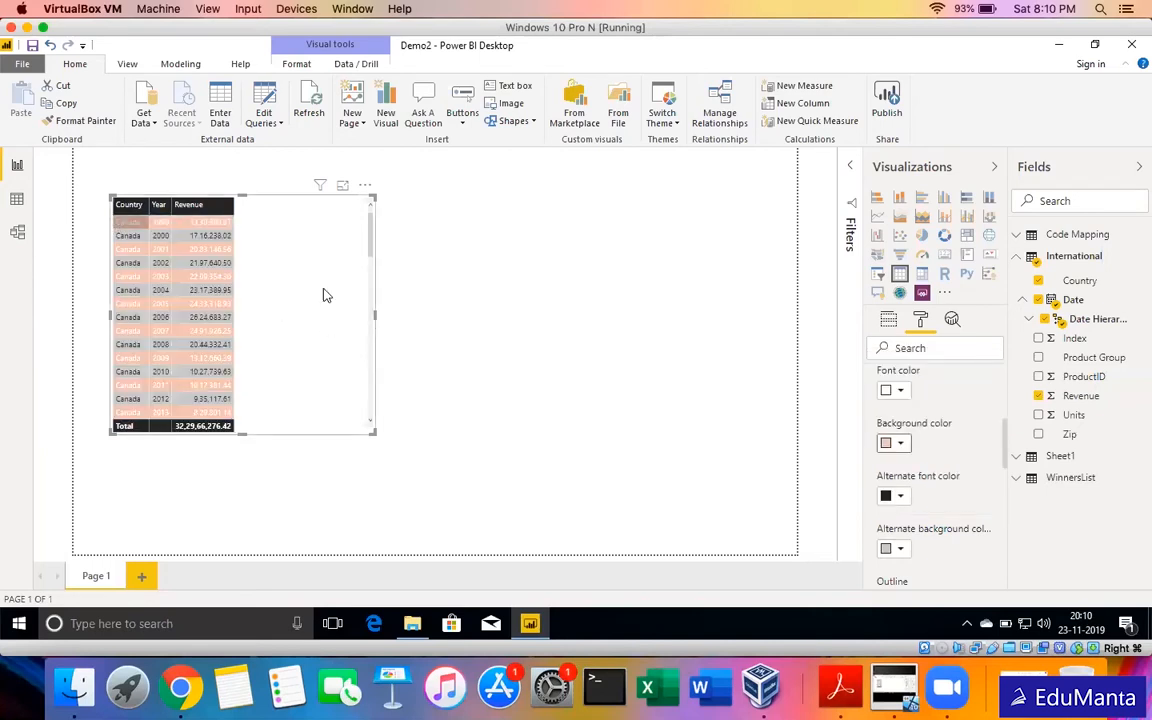
{"action": "left_click", "coordinate": [898, 391]}
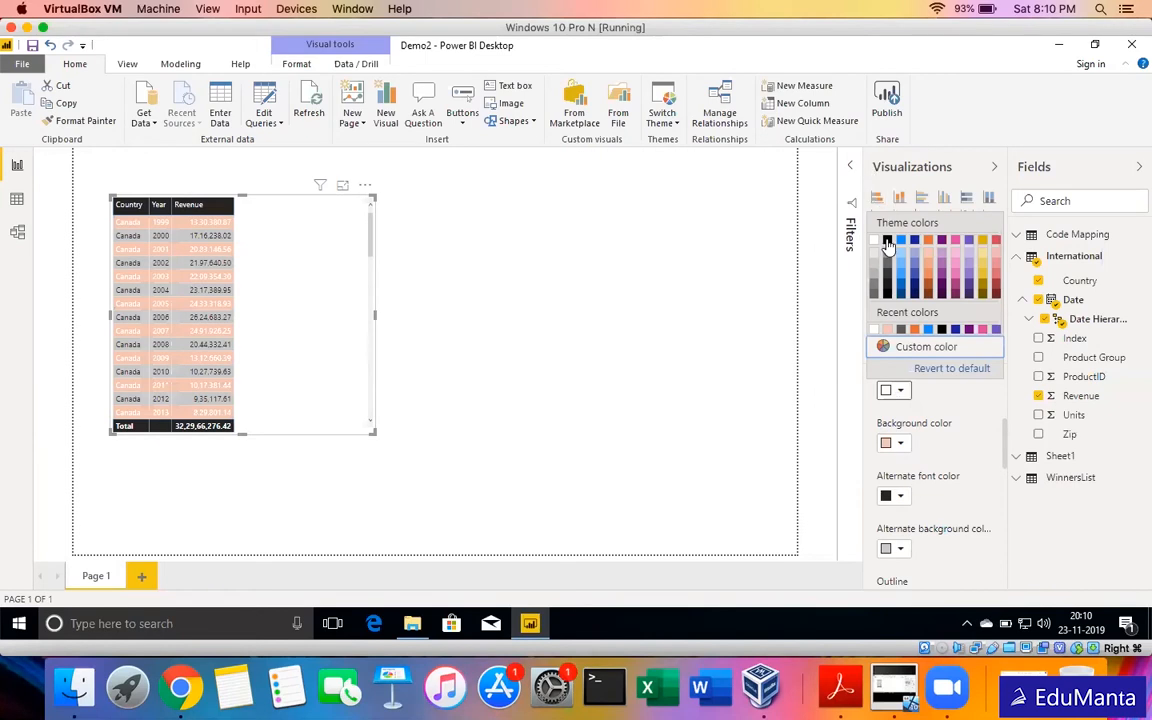
{"action": "left_click", "coordinate": [887, 240]}
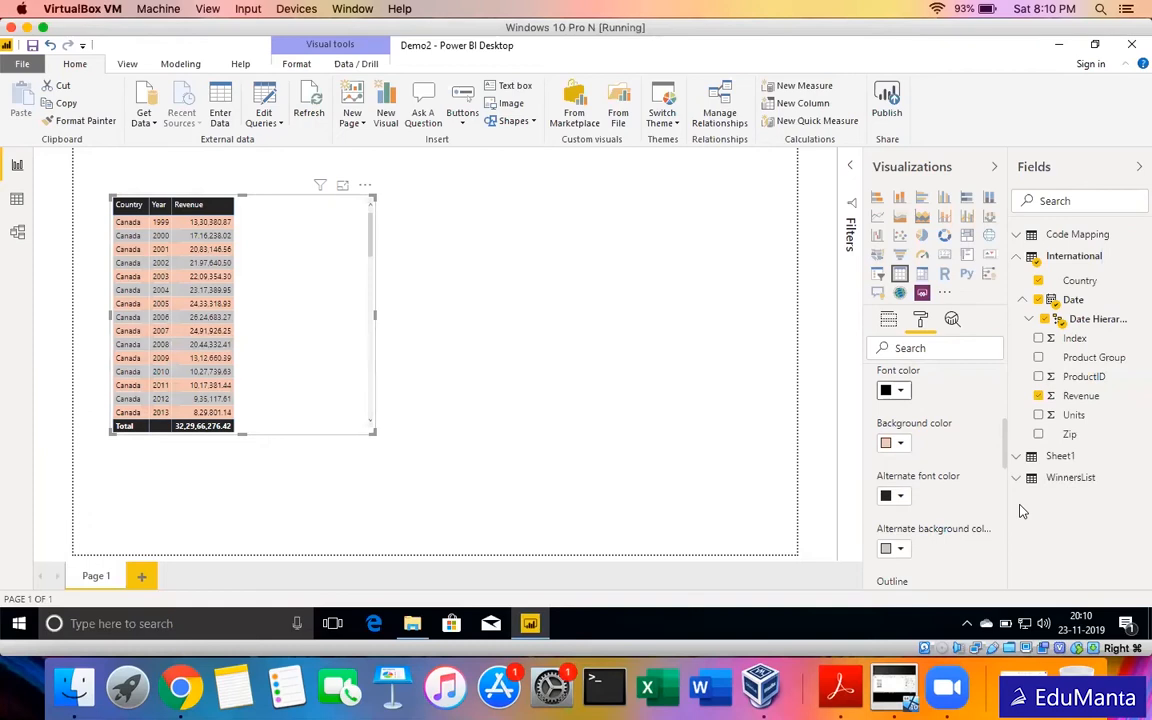
Set the font family of the table's column headers to Arial Black.
{"action": "scroll", "coordinate": [949, 476], "scroll_direction": "up", "scroll_amount": 5}
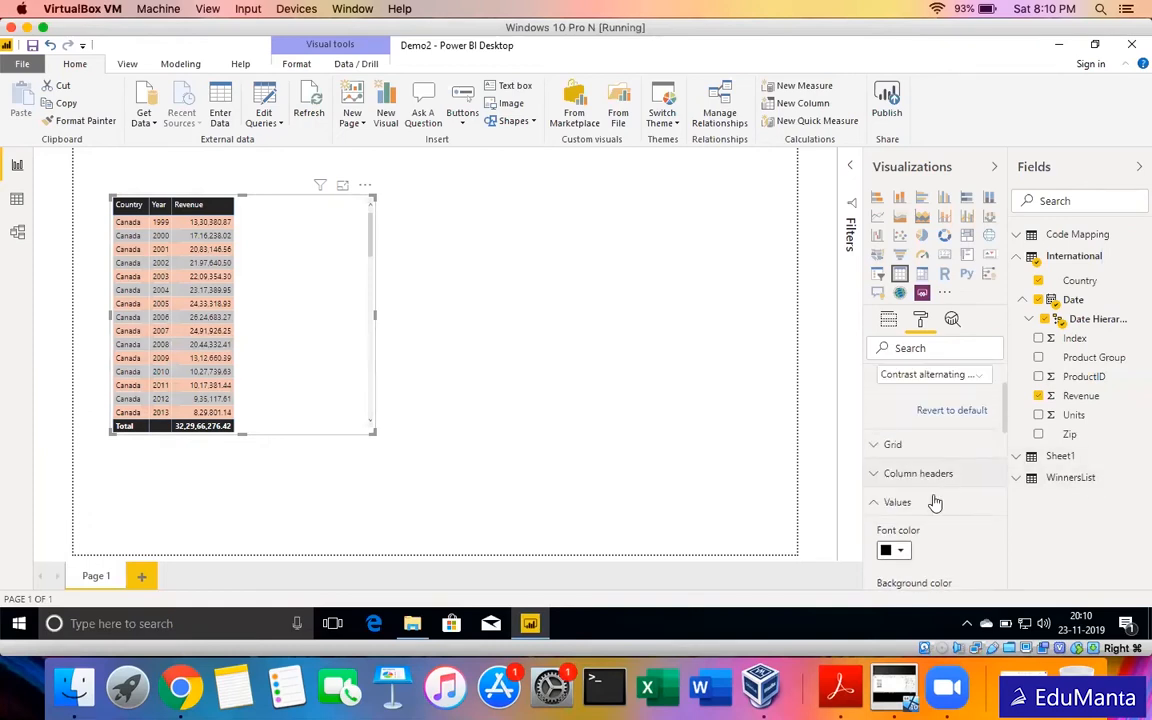
{"action": "left_click", "coordinate": [920, 507]}
{"action": "left_click", "coordinate": [951, 470]}
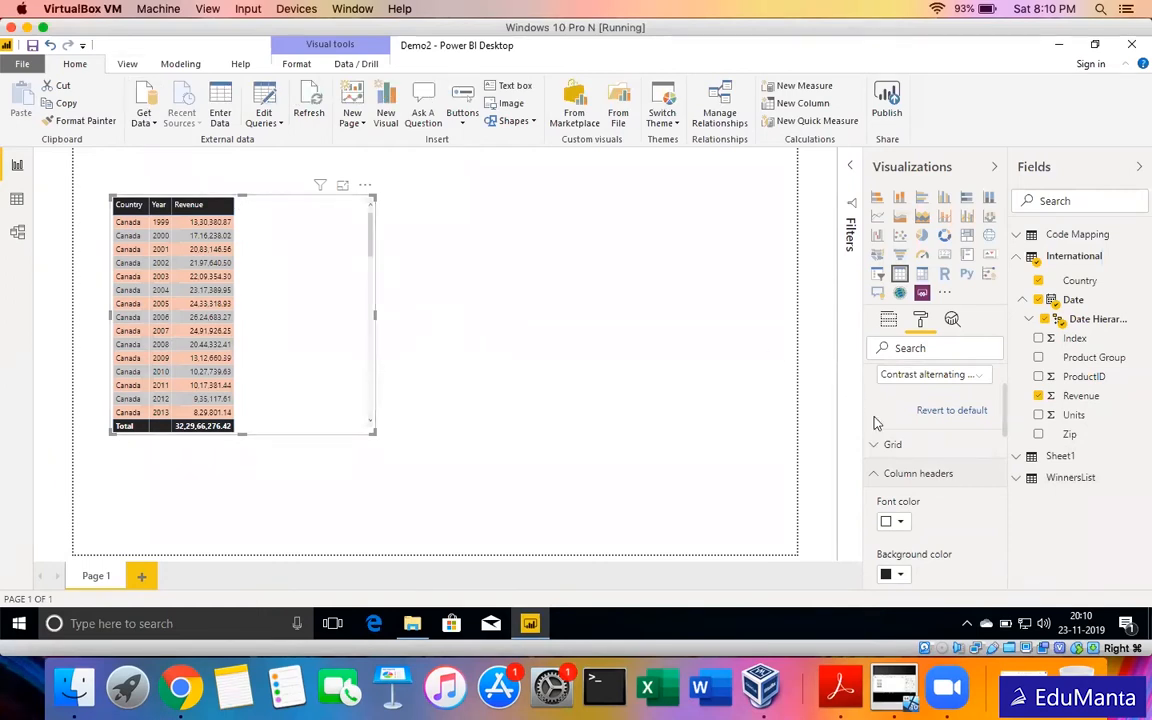
{"action": "scroll", "coordinate": [917, 521], "scroll_direction": "down", "scroll_amount": 3}
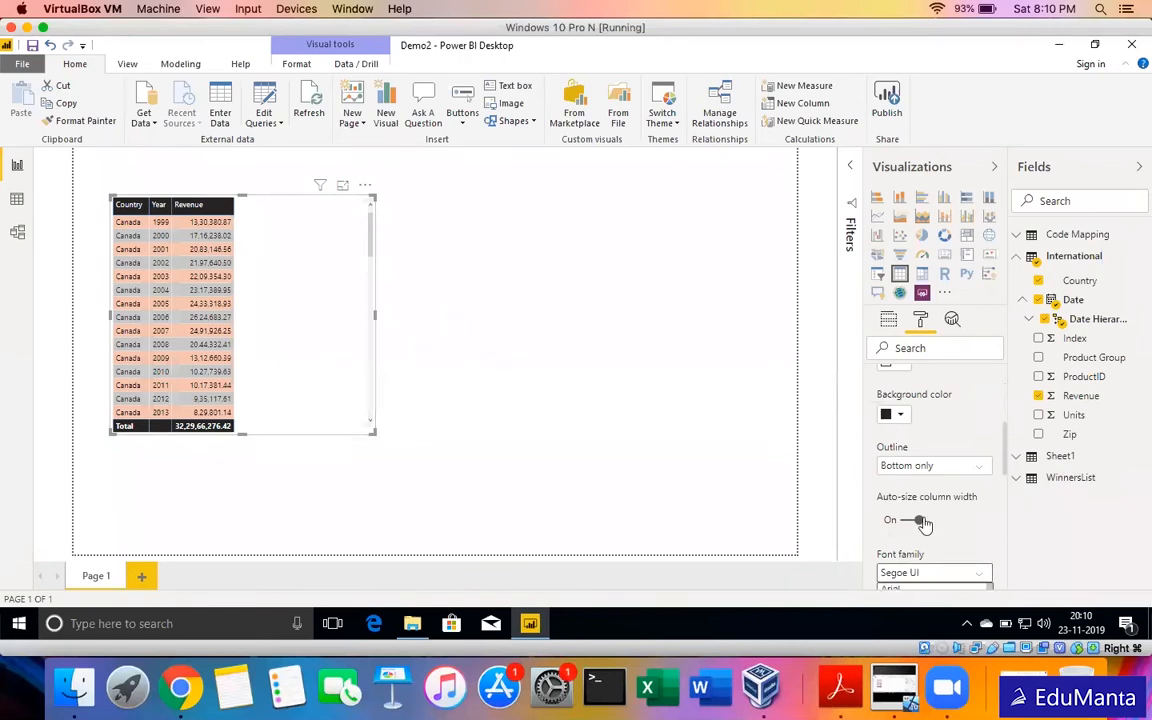
{"action": "scroll", "coordinate": [925, 540], "scroll_direction": "down", "scroll_amount": 3}
{"action": "scroll", "coordinate": [925, 540], "scroll_direction": "down", "scroll_amount": 1}
{"action": "left_click", "coordinate": [919, 415]}
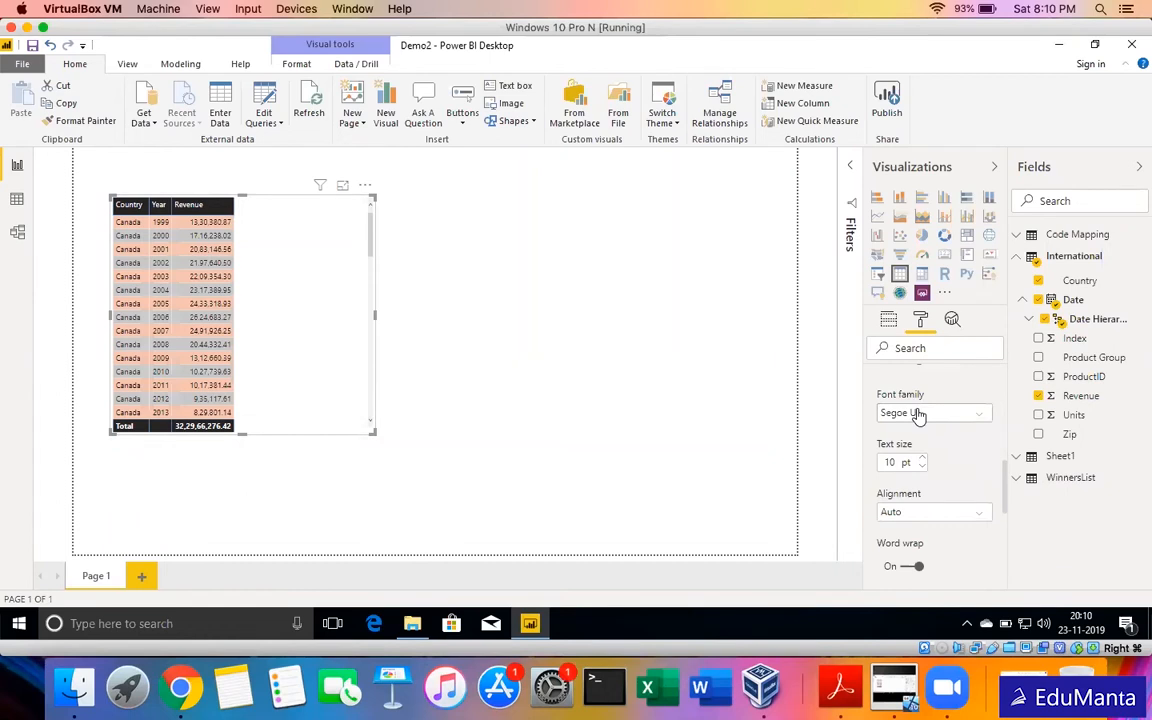
{"action": "left_click", "coordinate": [955, 416]}
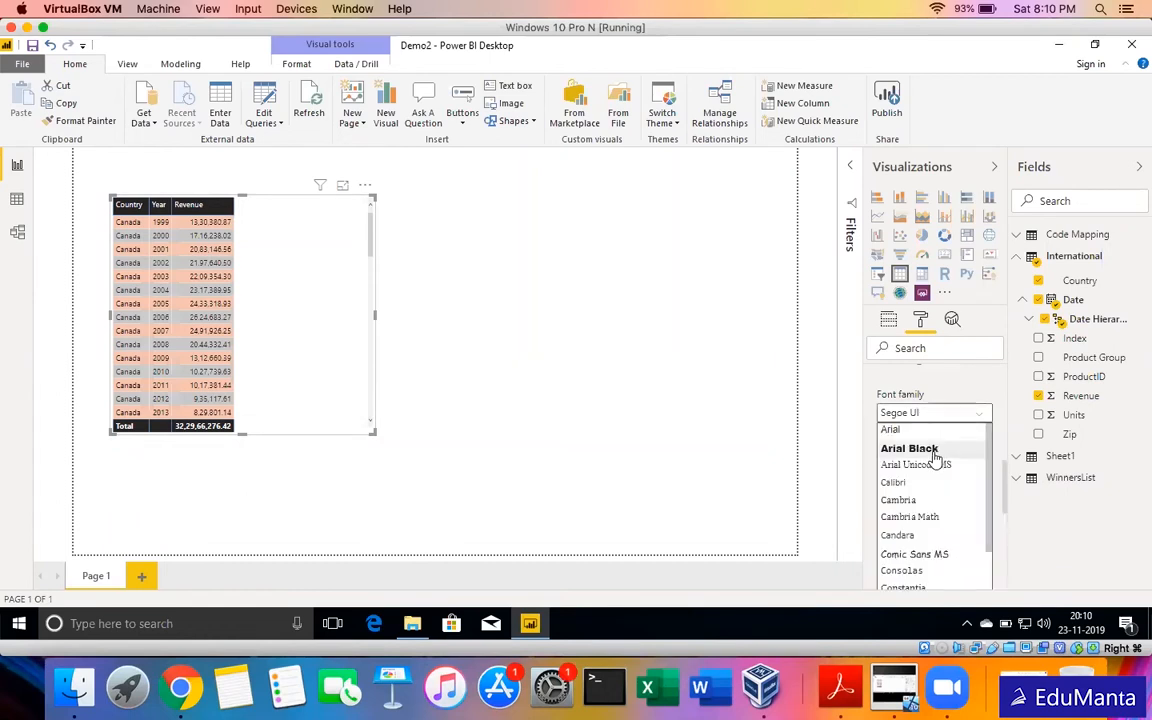
{"action": "left_click", "coordinate": [934, 452]}
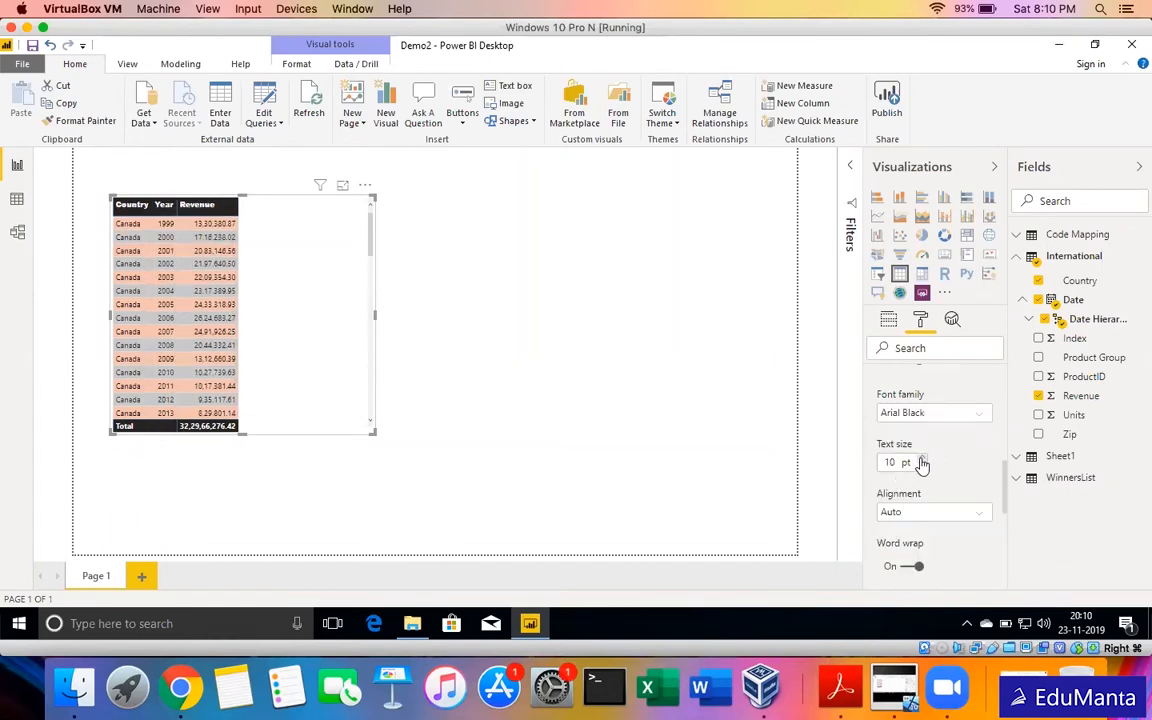
Increase the text size of the table's column headers to 12 pt.
{"action": "left_click", "coordinate": [922, 460]}
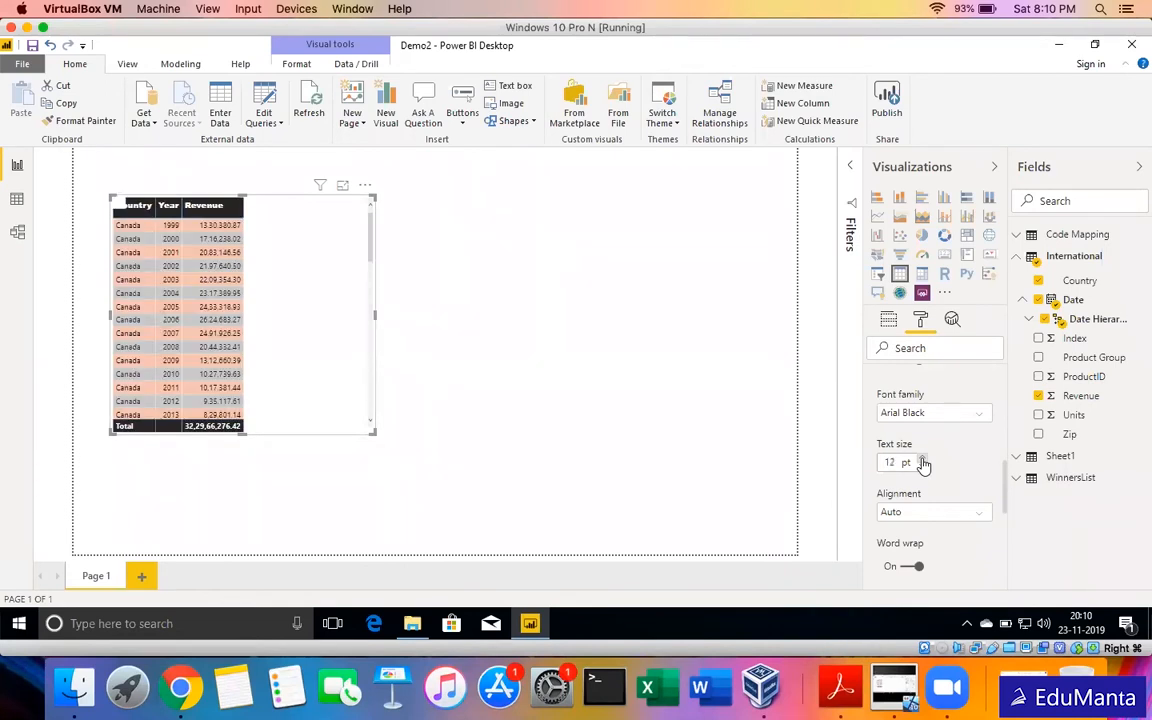
{"action": "scroll", "coordinate": [918, 470], "scroll_direction": "up", "scroll_amount": 5}
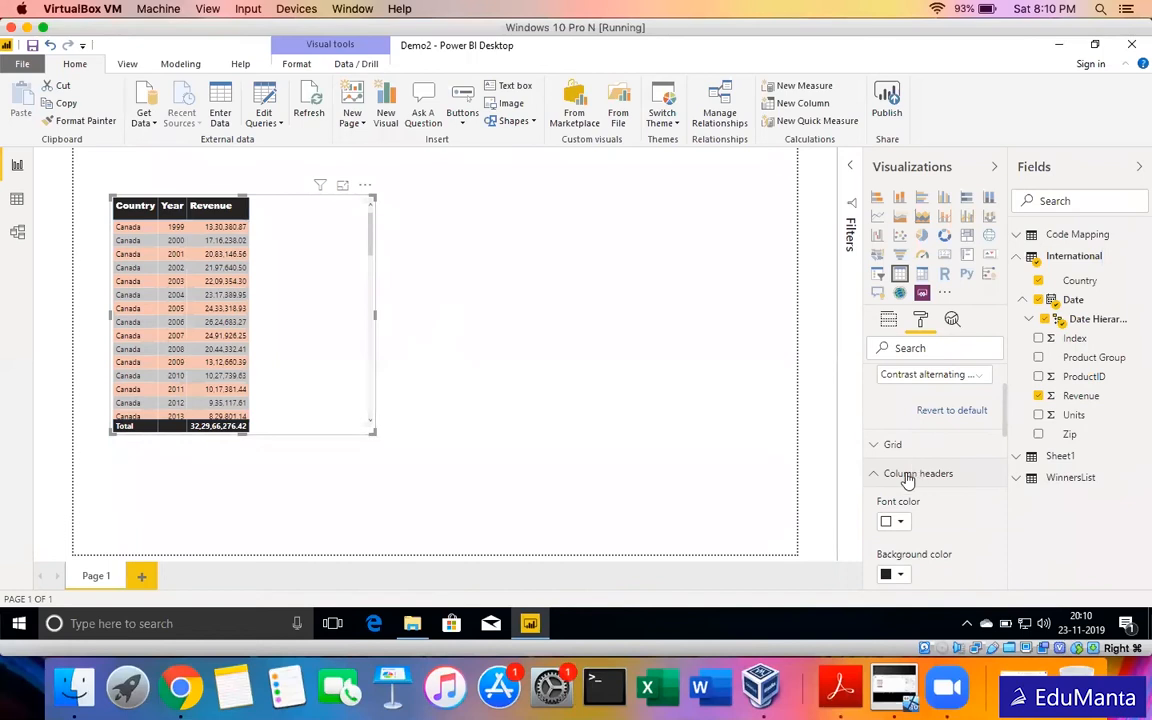
{"action": "left_click", "coordinate": [906, 477]}
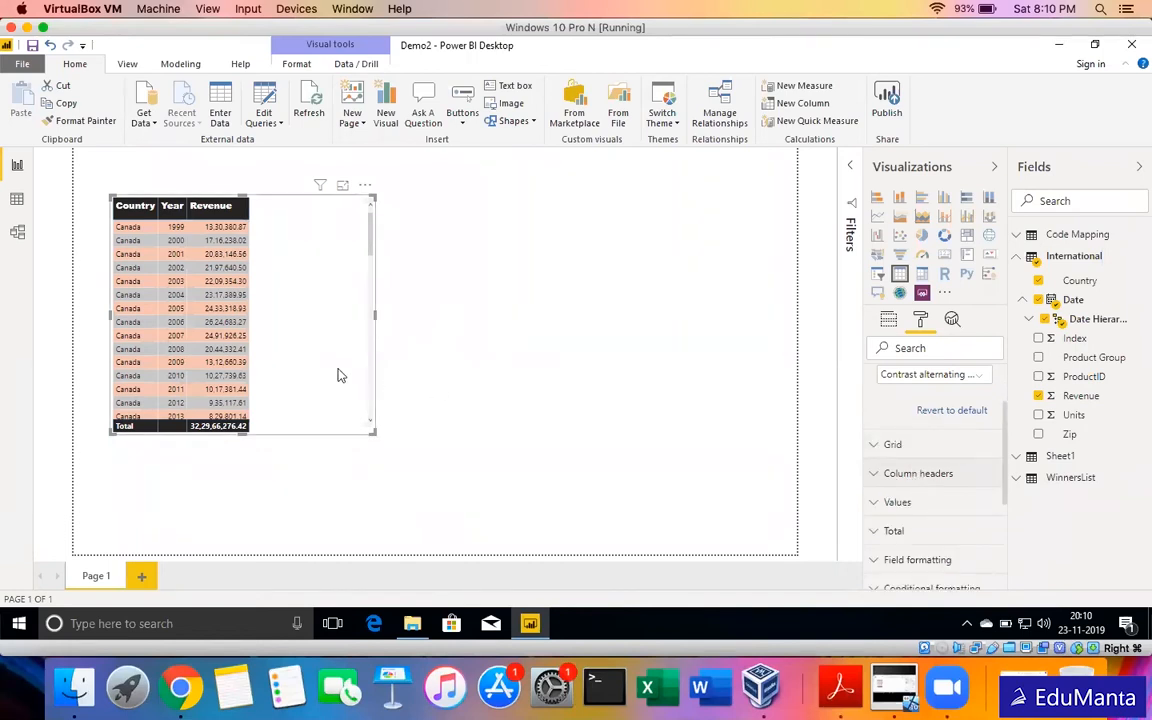
Set the table's horizontal grid thickness to 4 and its row padding to 5.
{"action": "left_click", "coordinate": [929, 459]}
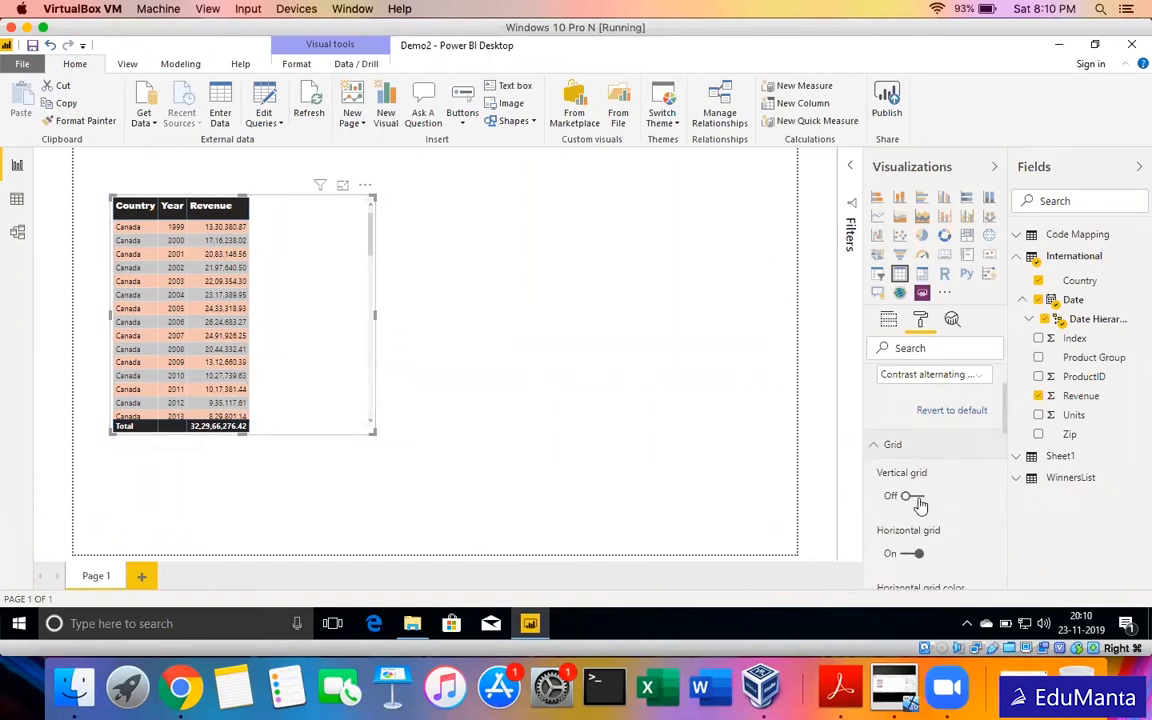
{"action": "scroll", "coordinate": [920, 507], "scroll_direction": "down", "scroll_amount": 4}
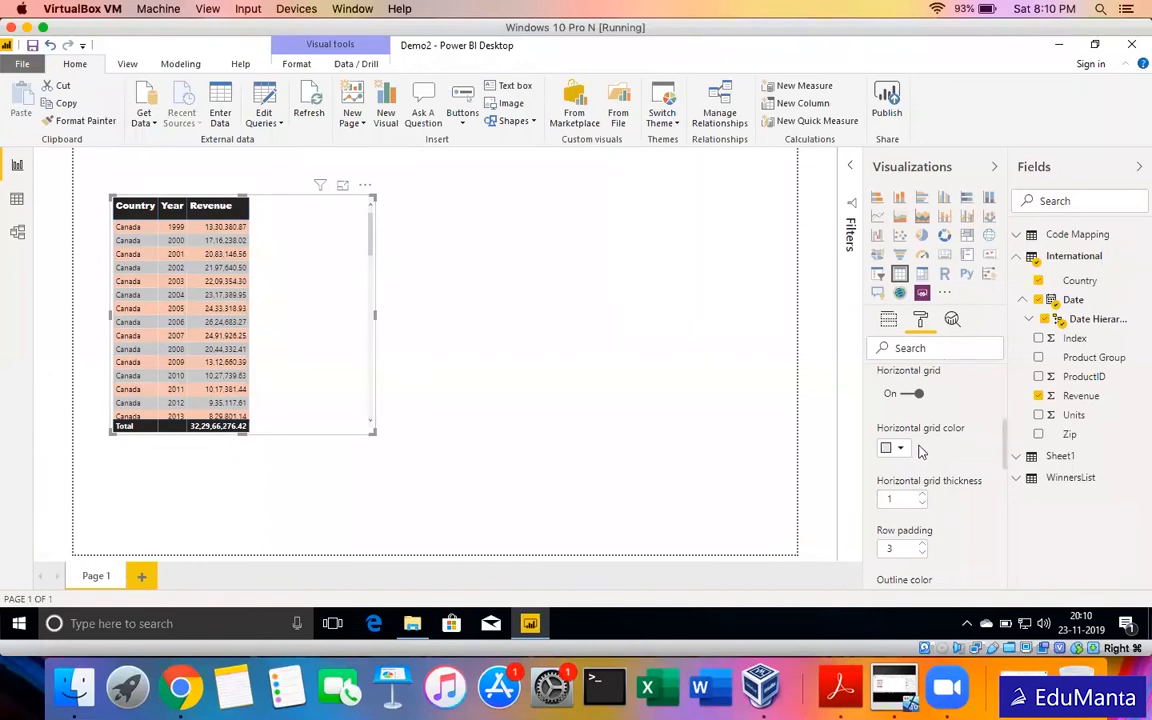
{"action": "scroll", "coordinate": [920, 452], "scroll_direction": "up", "scroll_amount": 2}
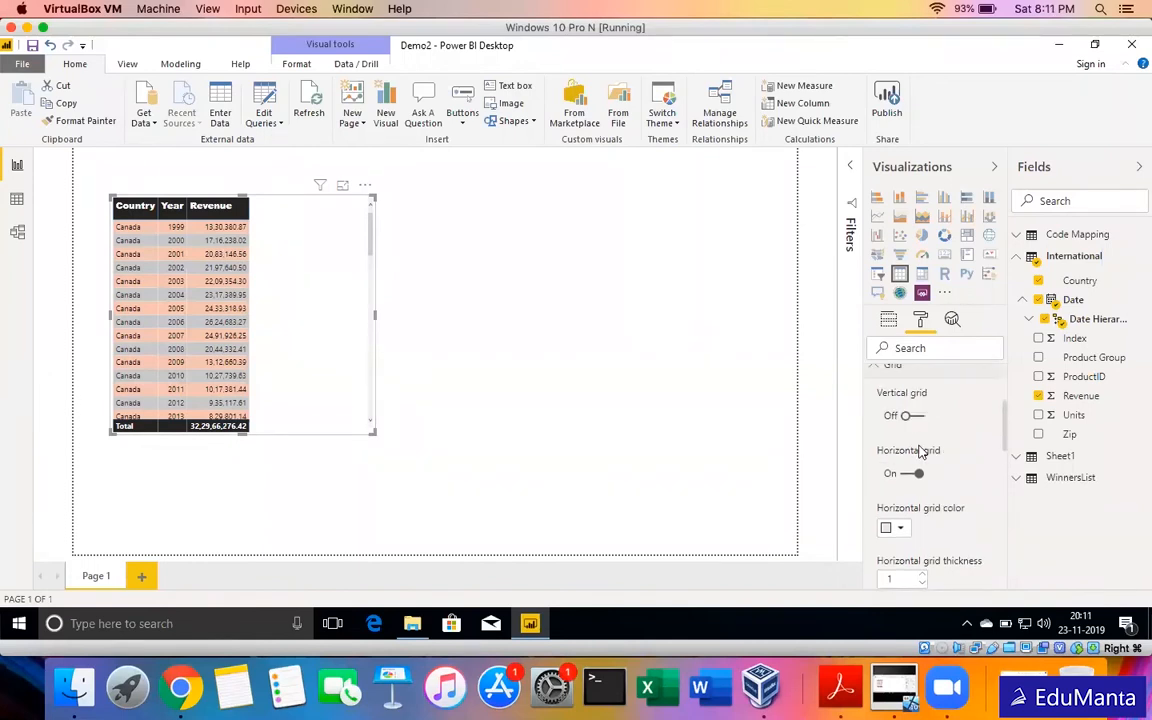
{"action": "scroll", "coordinate": [920, 455], "scroll_direction": "down", "scroll_amount": 2}
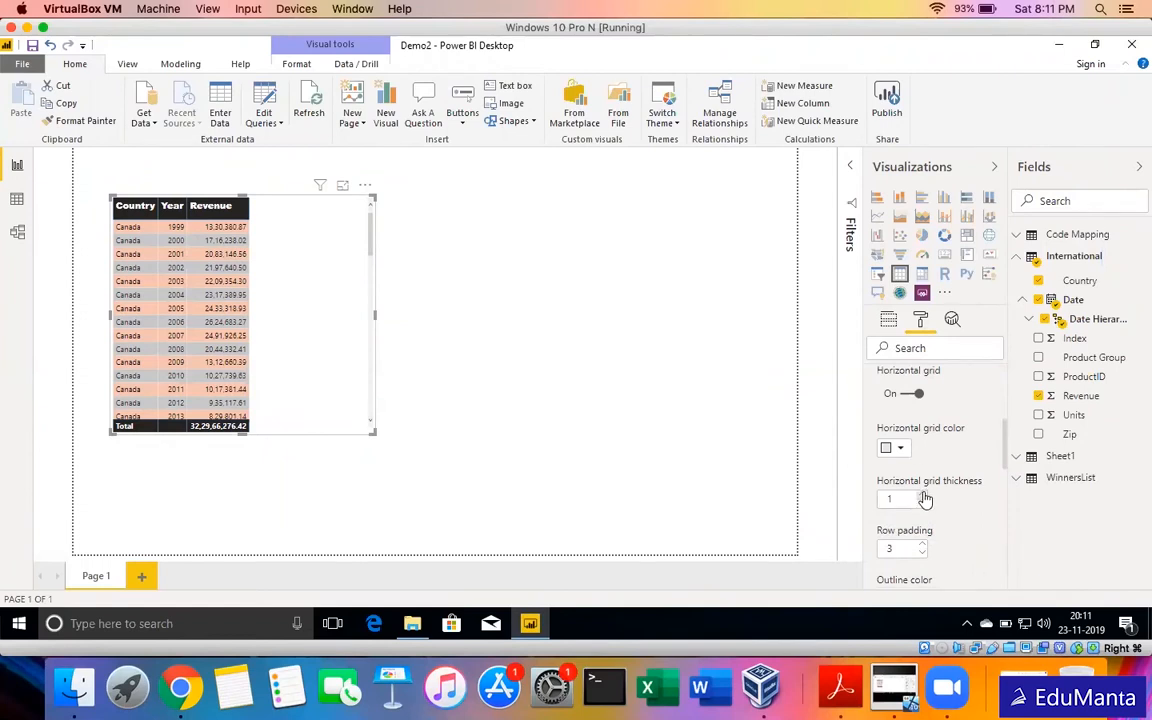
{"action": "left_click", "coordinate": [923, 495]}
{"action": "left_click", "coordinate": [923, 495]}
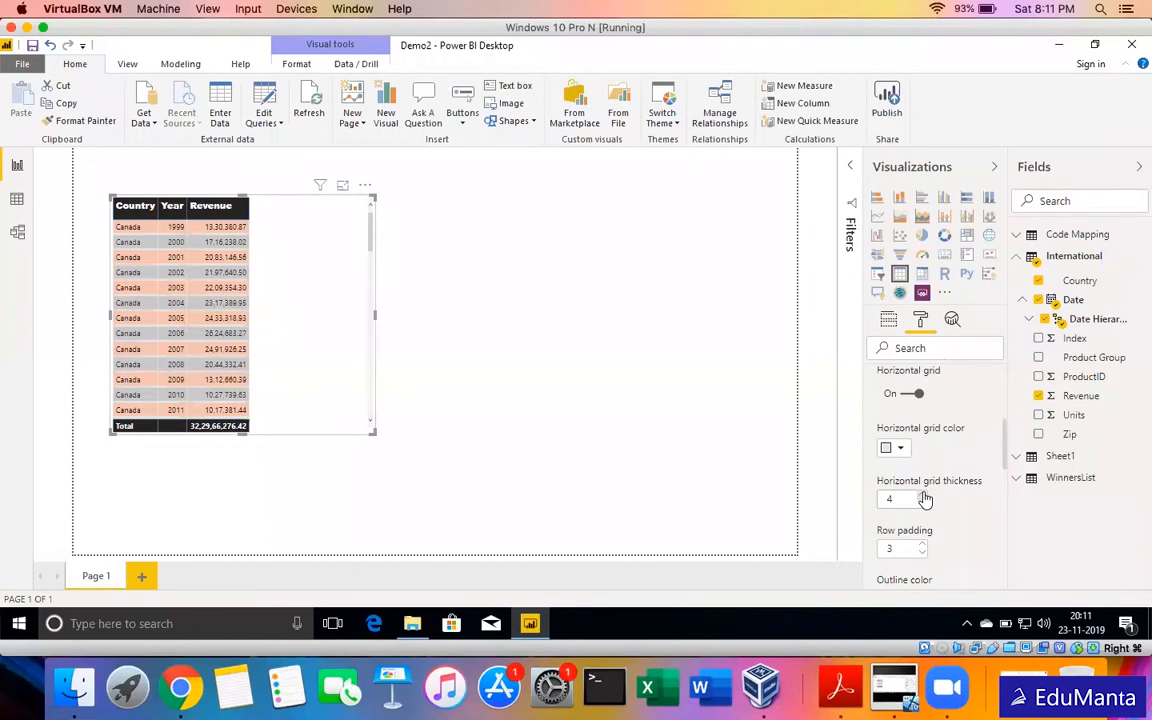
{"action": "left_click", "coordinate": [921, 546]}
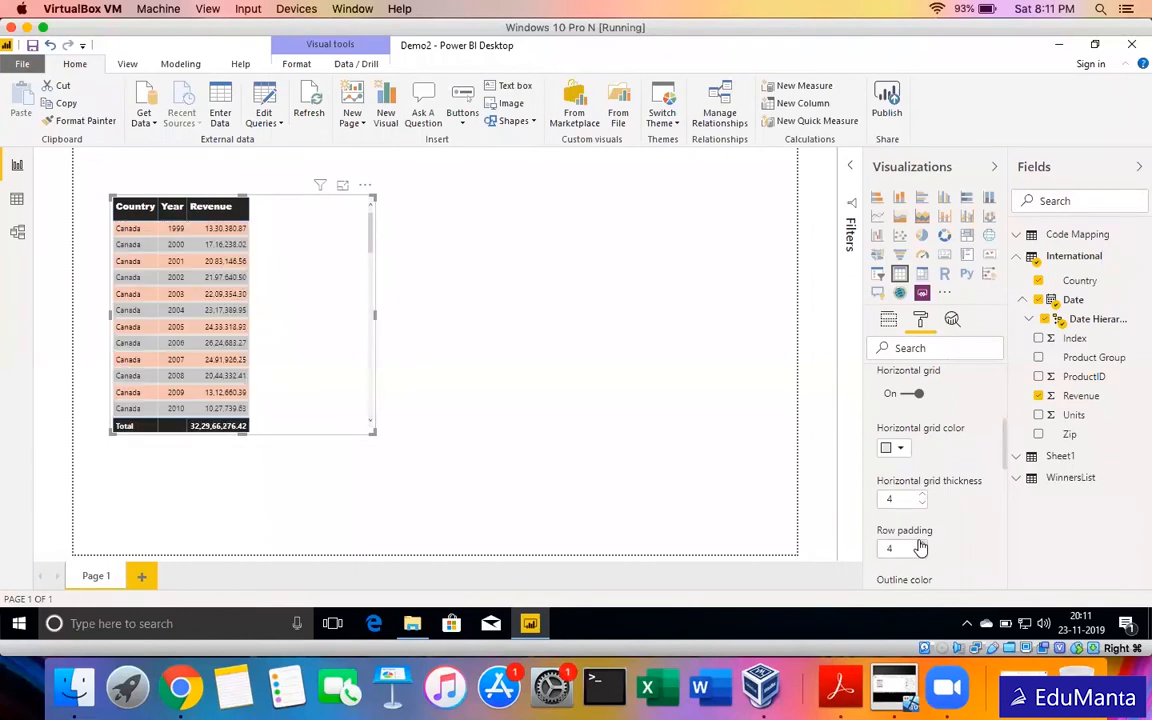
{"action": "left_click", "coordinate": [921, 546]}
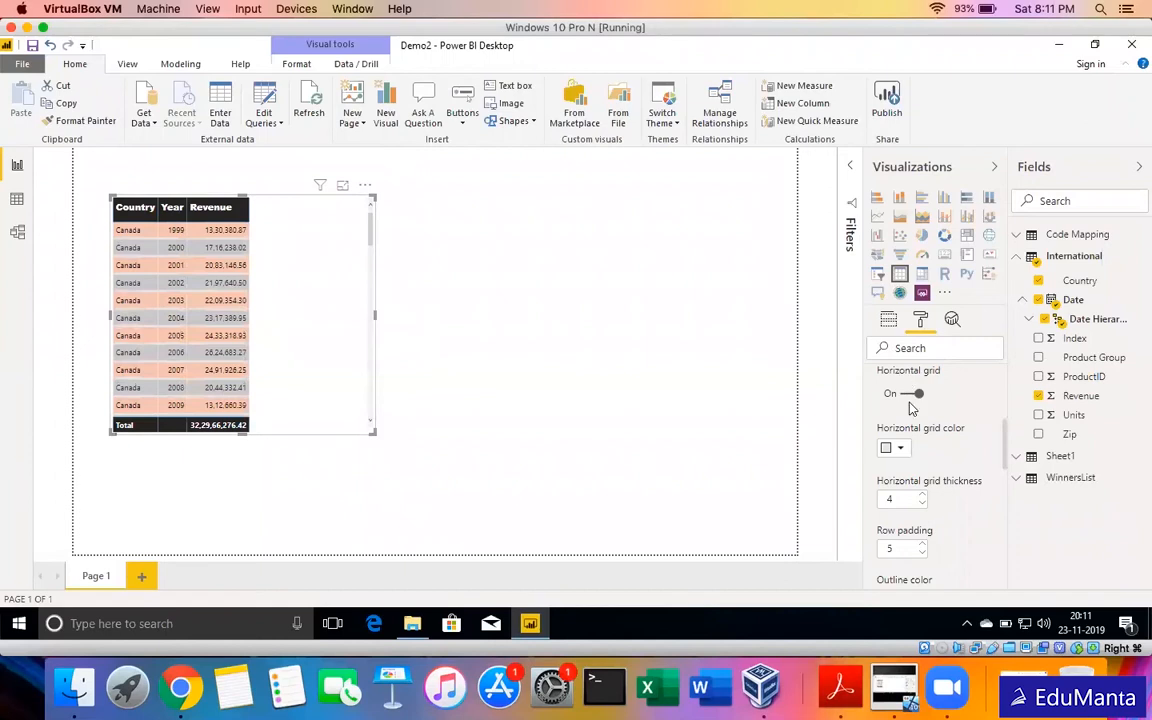
{"action": "scroll", "coordinate": [910, 405], "scroll_direction": "up", "scroll_amount": 3}
{"action": "left_click", "coordinate": [888, 446]}
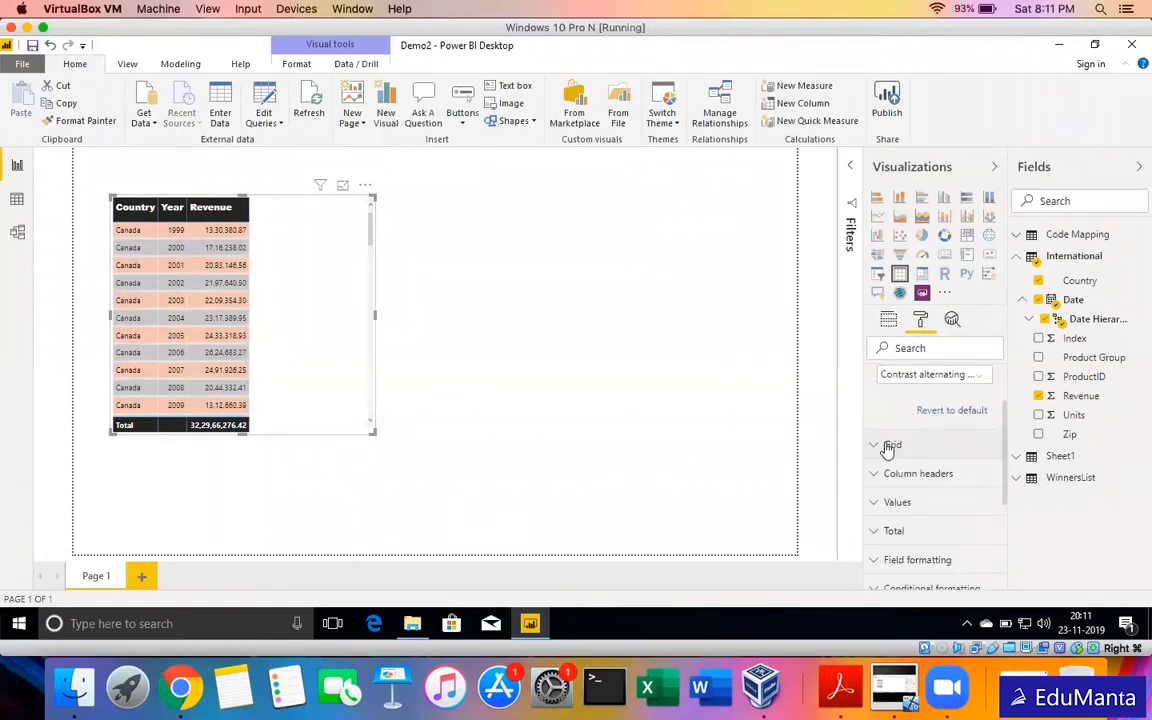
Turn off the totals row of the table visual.
{"action": "scroll", "coordinate": [888, 450], "scroll_direction": "down", "scroll_amount": 2}
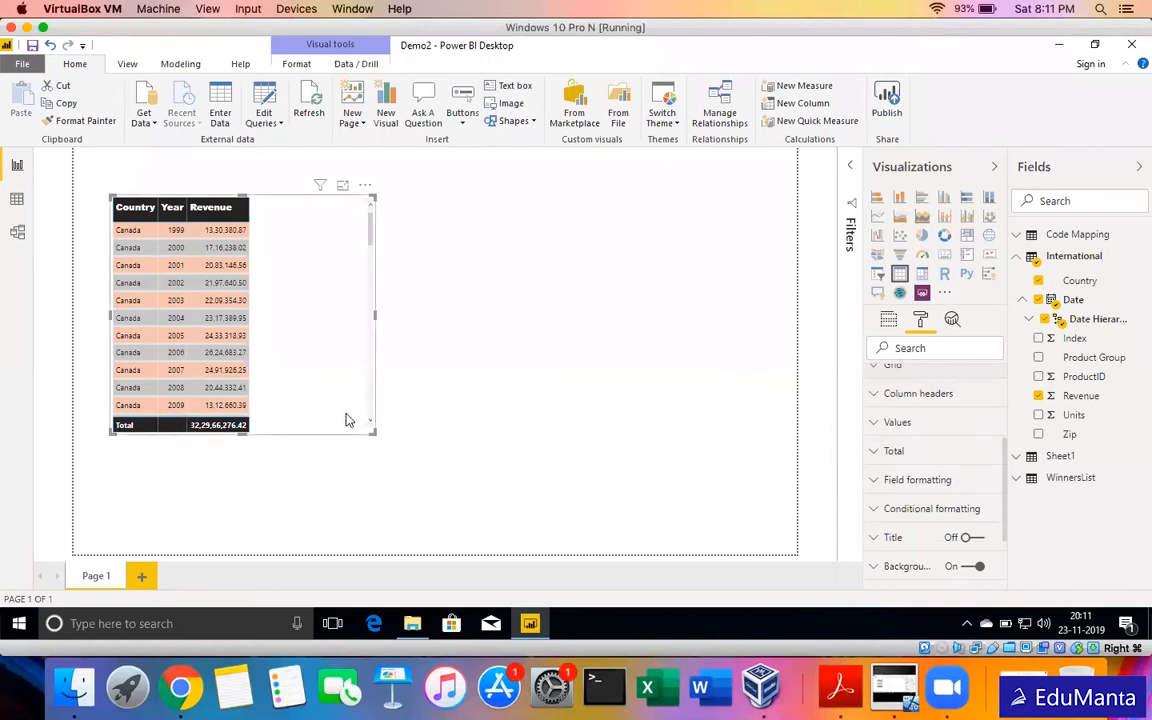
{"action": "left_click", "coordinate": [909, 461]}
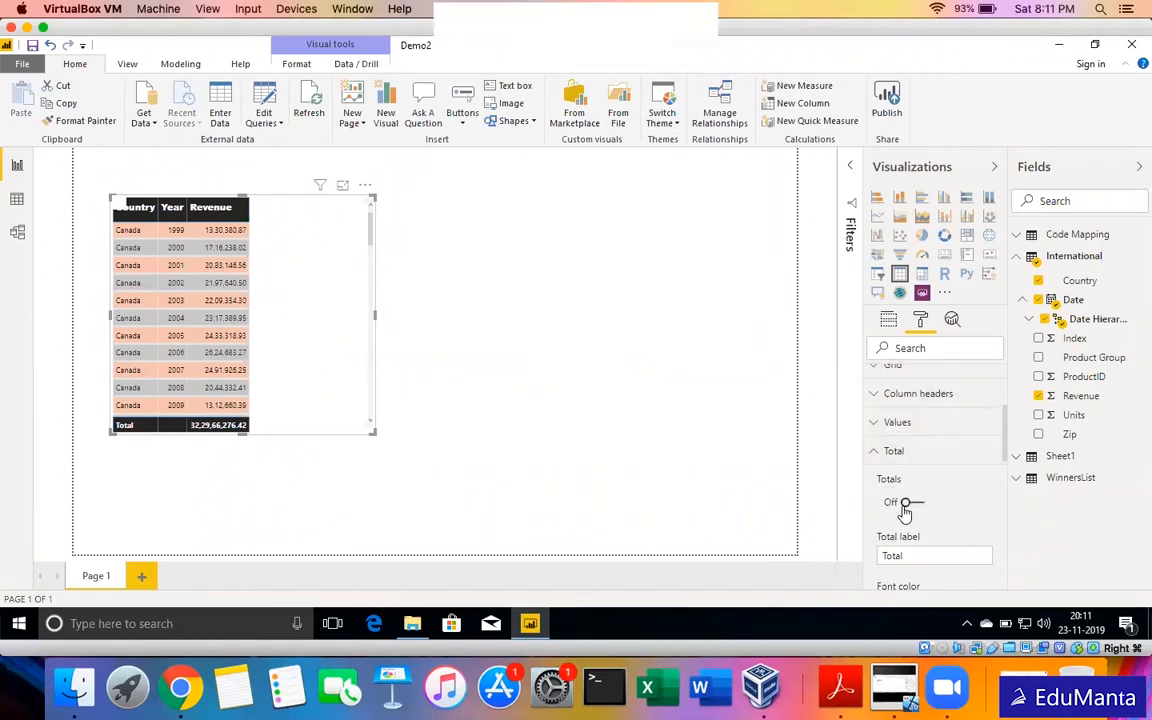
{"action": "left_click", "coordinate": [906, 505]}
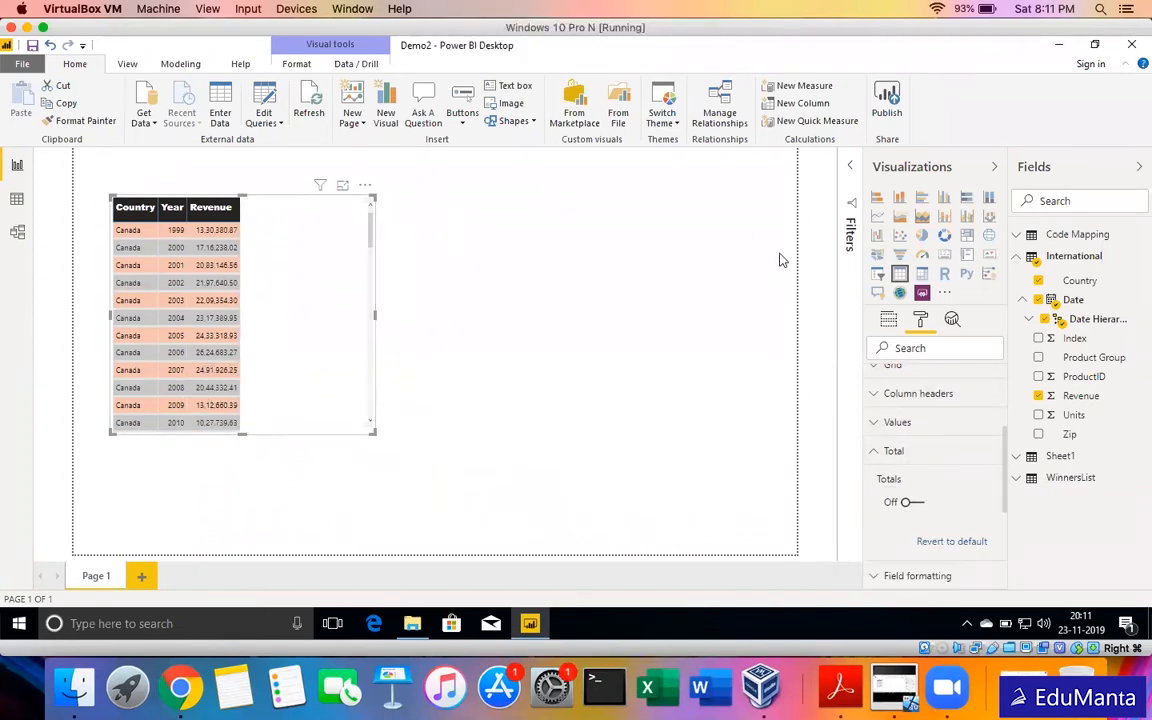
{"action": "left_click", "coordinate": [895, 451]}
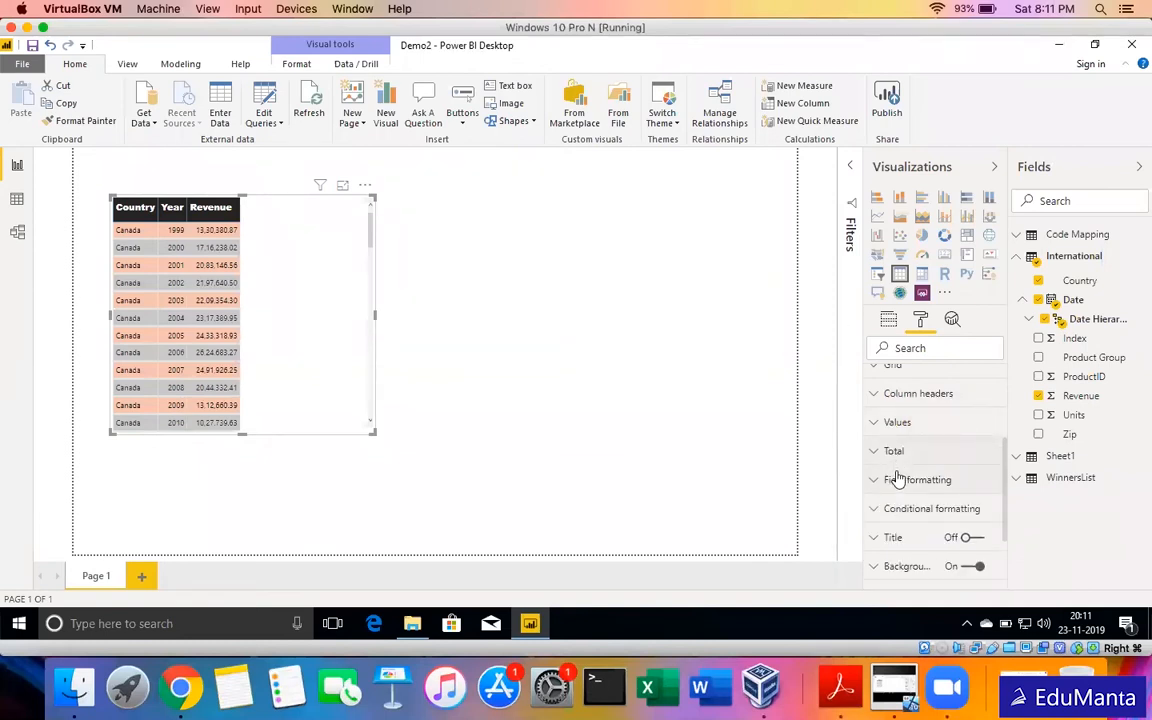
Set the background color of the Revenue field alone to the bright blue theme color through field formatting.
{"action": "left_click", "coordinate": [898, 479]}
{"action": "scroll", "coordinate": [898, 480], "scroll_direction": "down", "scroll_amount": 2}
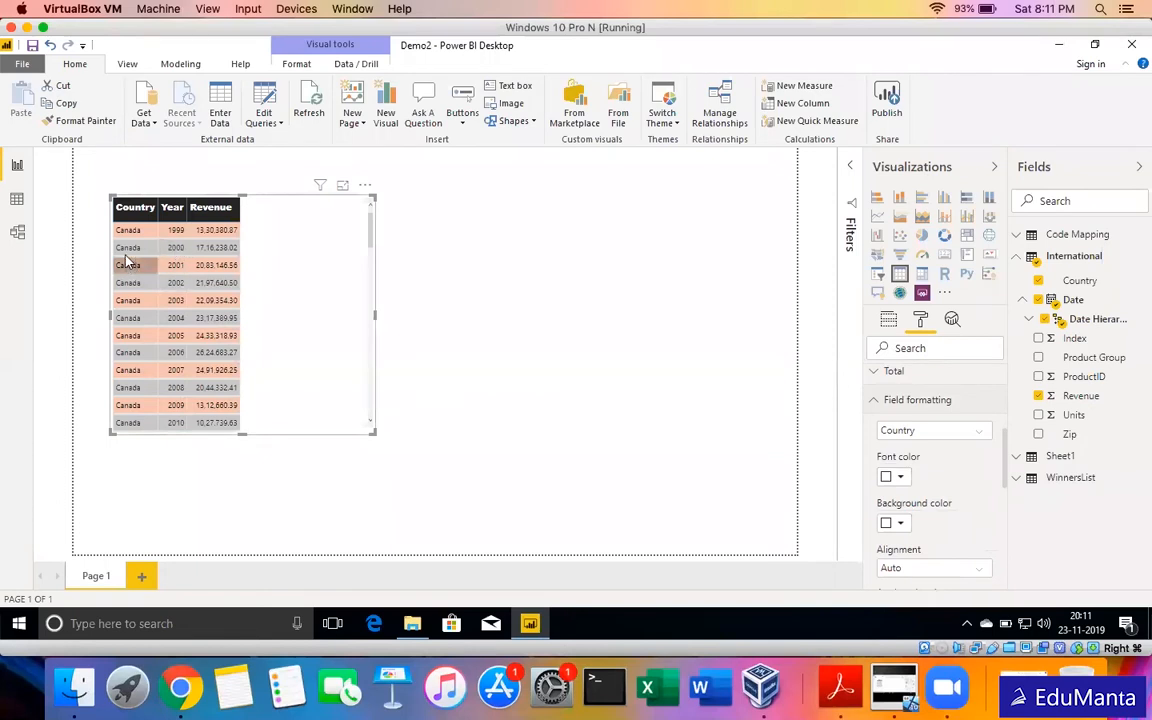
{"action": "left_click", "coordinate": [939, 433]}
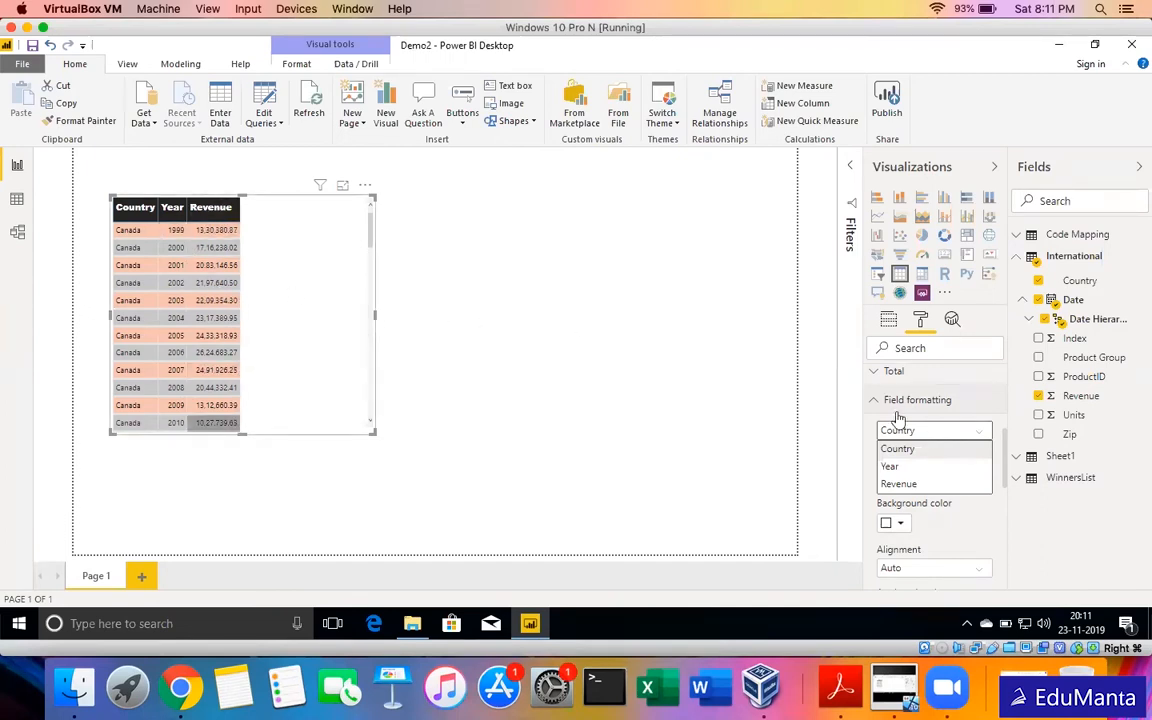
{"action": "left_click", "coordinate": [892, 484]}
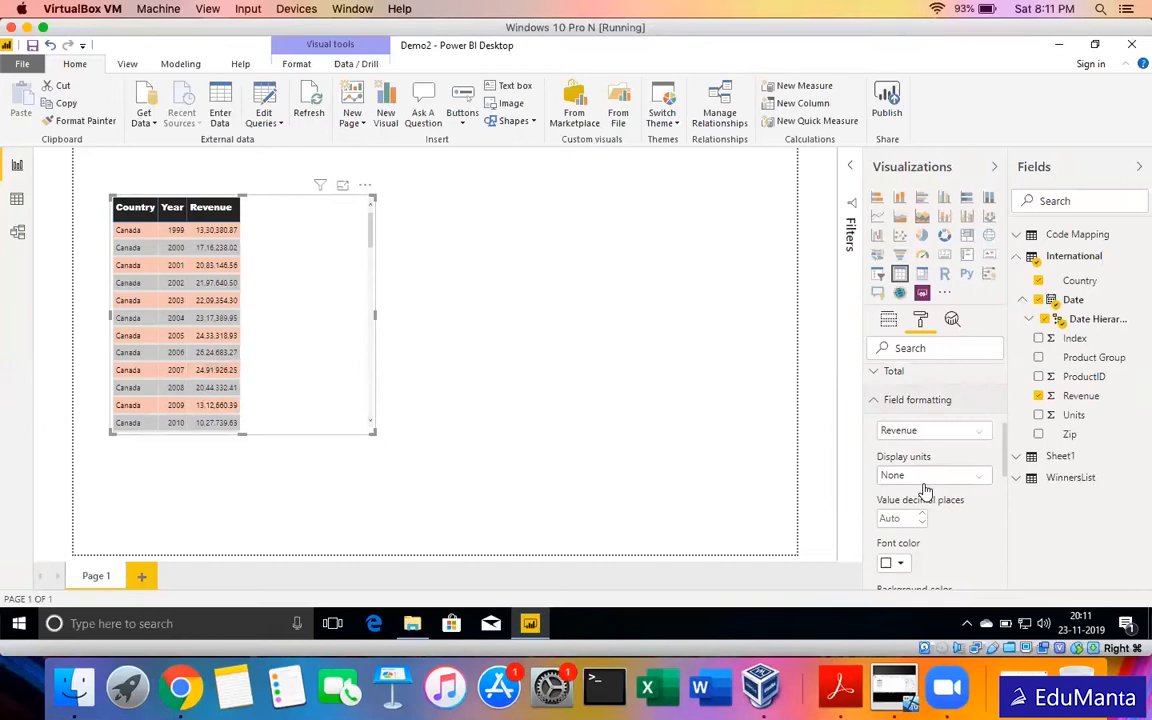
{"action": "scroll", "coordinate": [926, 490], "scroll_direction": "down", "scroll_amount": 2}
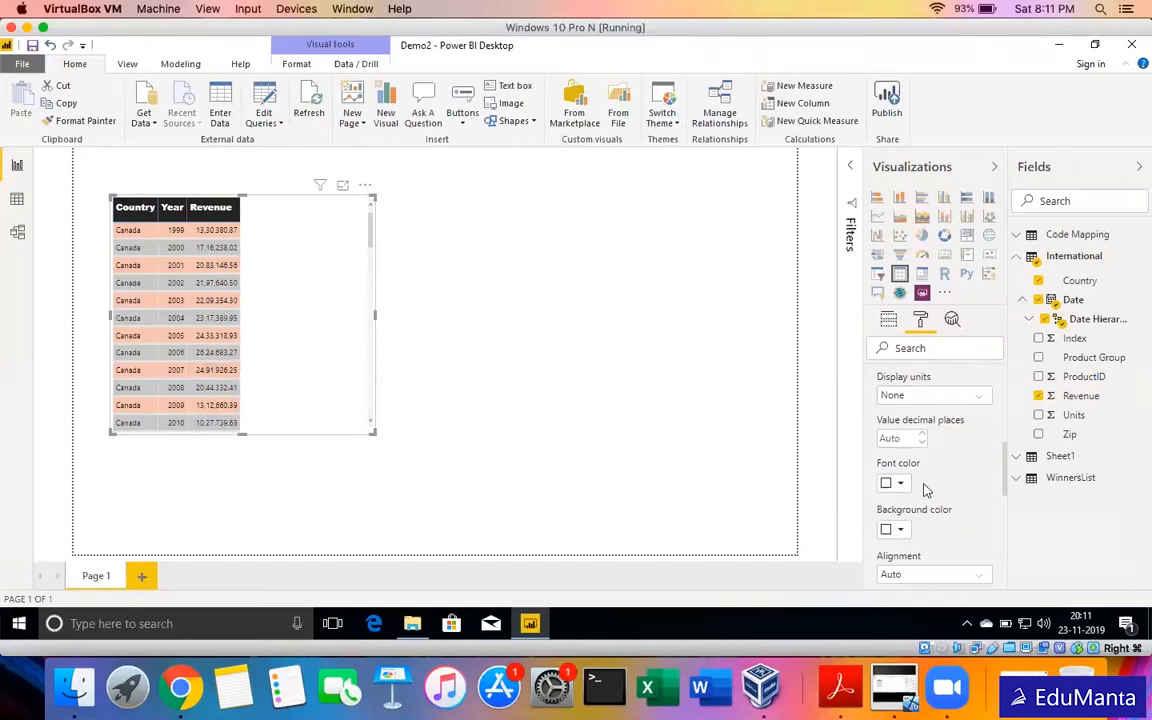
{"action": "left_click", "coordinate": [897, 530]}
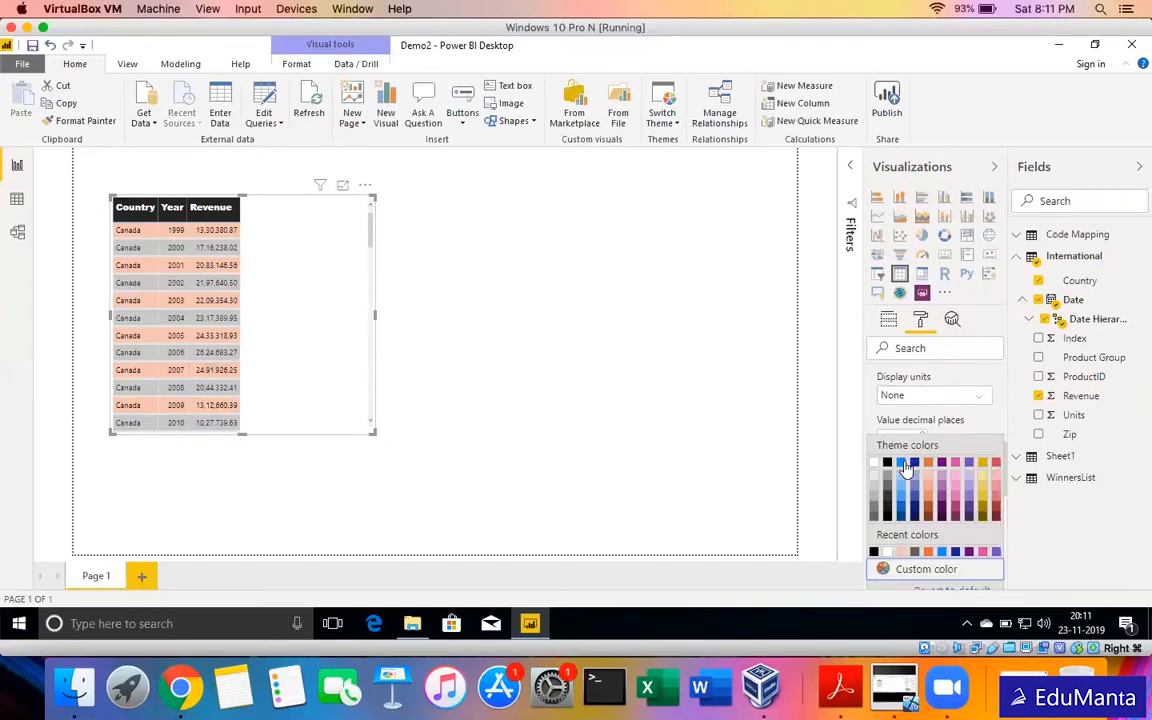
{"action": "left_click", "coordinate": [903, 463]}
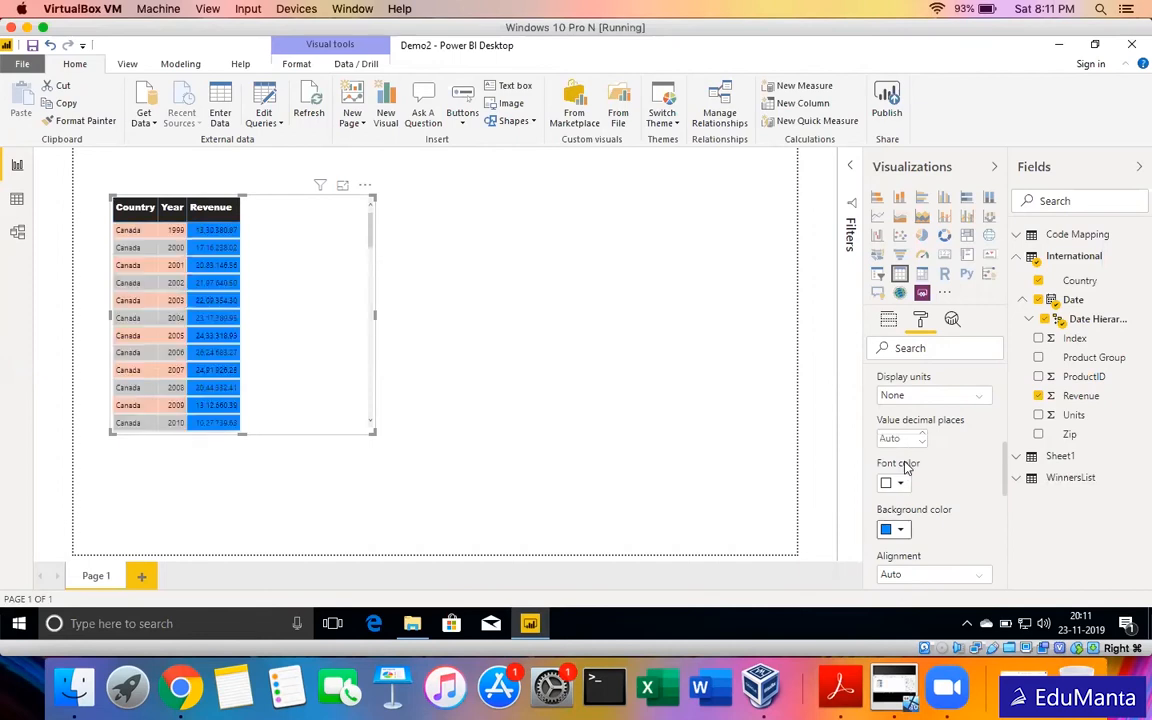
{"action": "scroll", "coordinate": [903, 467], "scroll_direction": "up", "scroll_amount": 3}
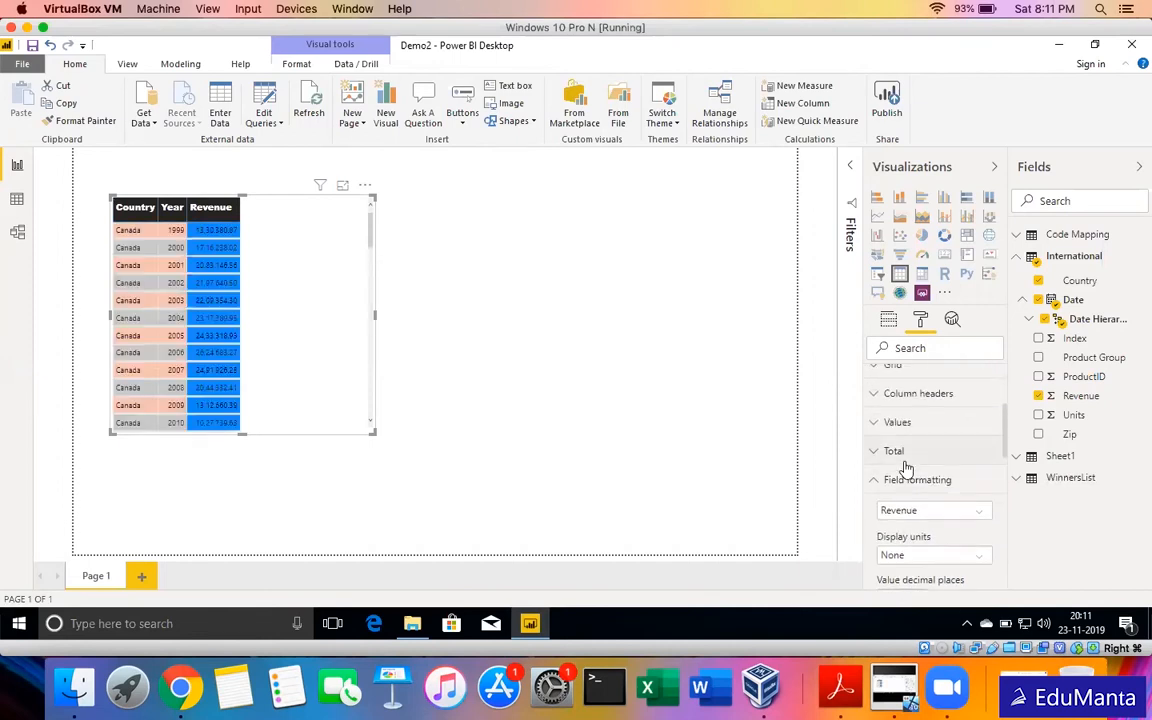
{"action": "left_click", "coordinate": [903, 488]}
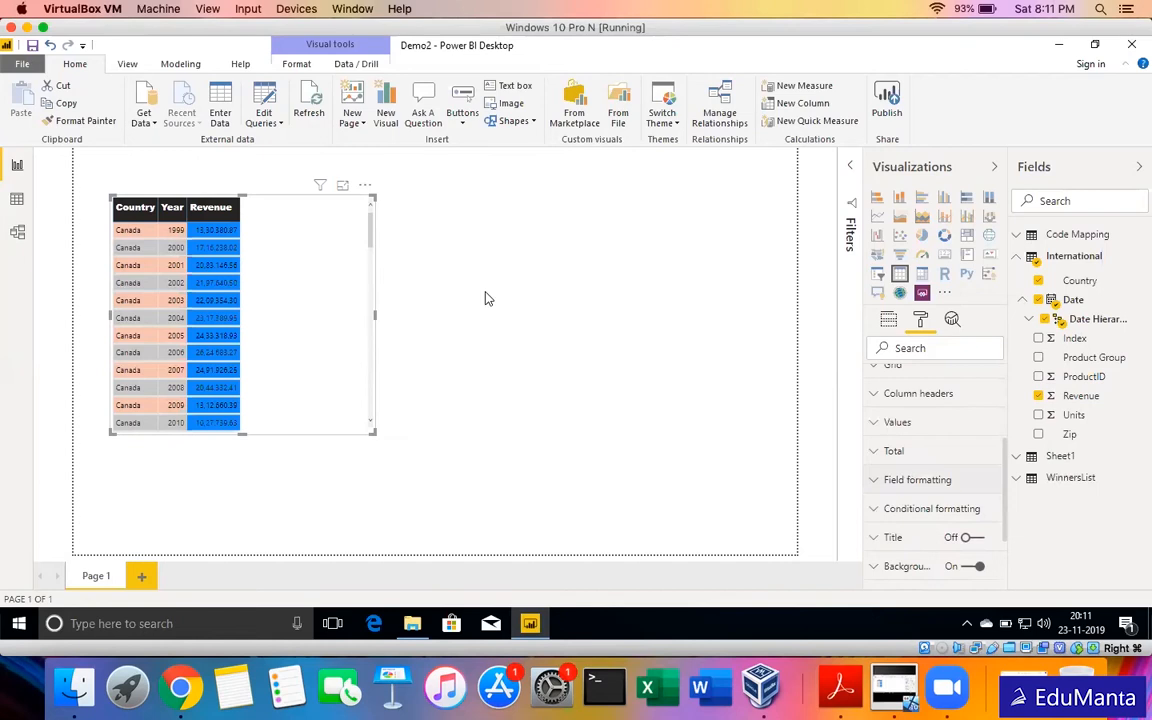
Turn the table's totals back on and change the total label to Total Revenue.
{"action": "left_click", "coordinate": [928, 453]}
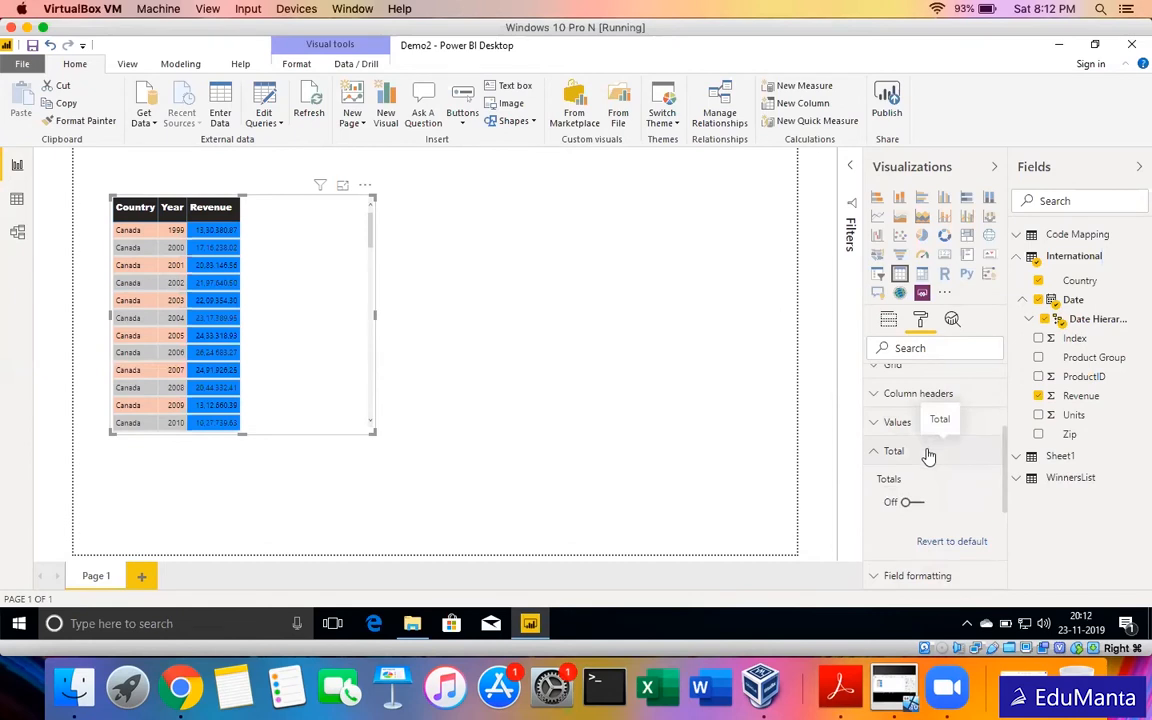
{"action": "left_click", "coordinate": [910, 508]}
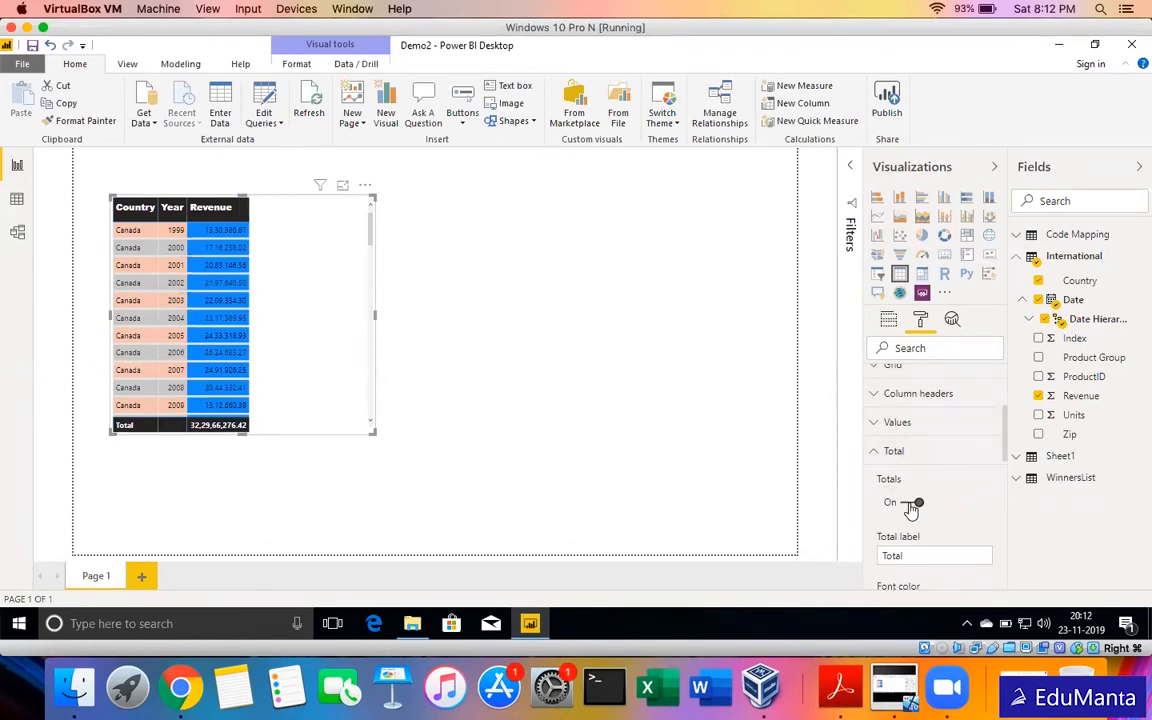
{"action": "scroll", "coordinate": [910, 508], "scroll_direction": "down", "scroll_amount": 2}
{"action": "left_click", "coordinate": [921, 474]}
{"action": "type", "text": "Revenue"}
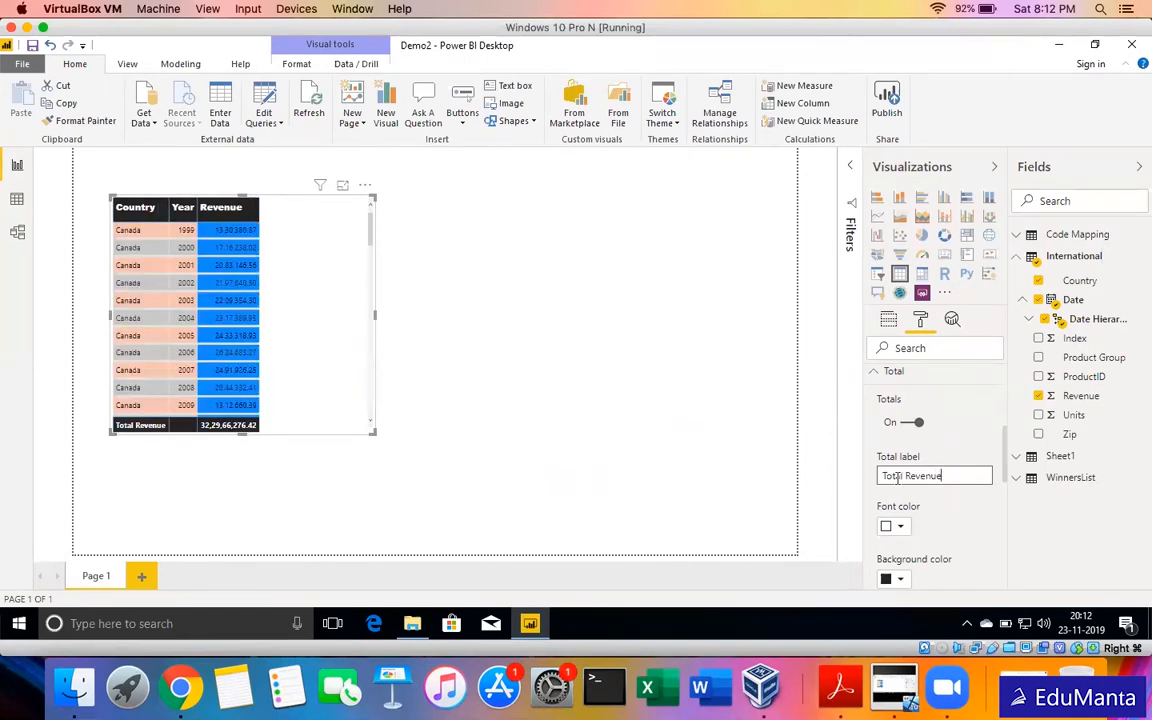
Look through the totals formatting options and switch off the Total Revenue row.
{"action": "scroll", "coordinate": [904, 480], "scroll_direction": "down", "scroll_amount": 2}
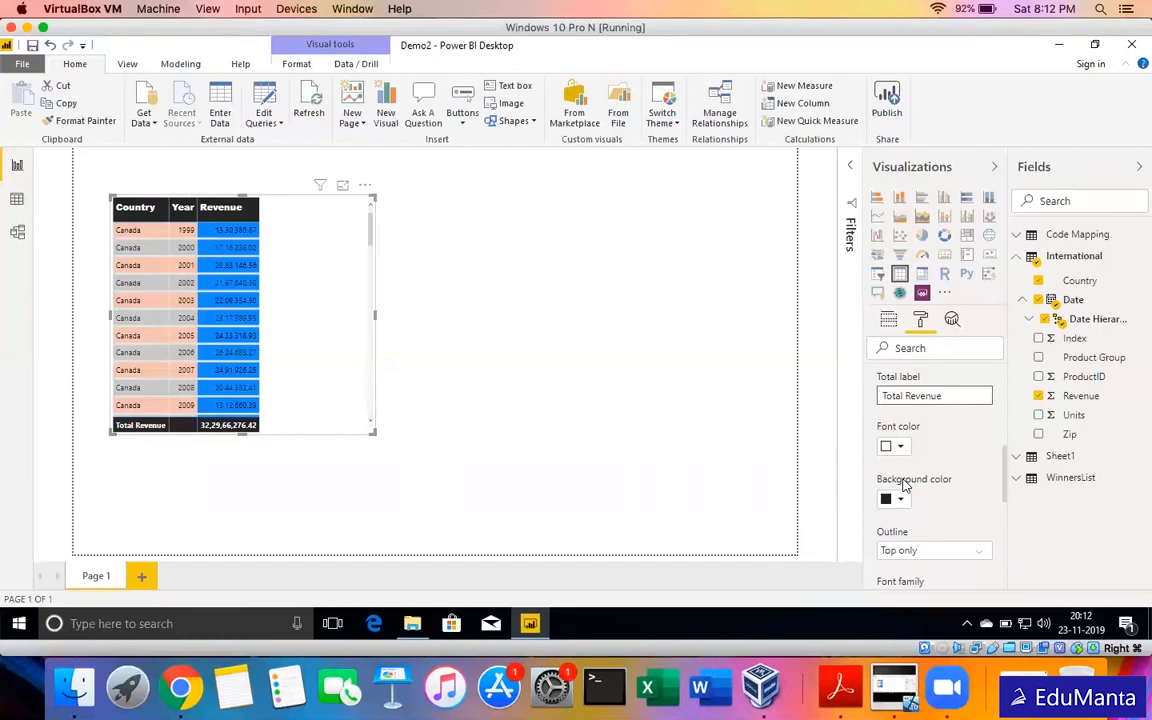
{"action": "scroll", "coordinate": [904, 485], "scroll_direction": "down", "scroll_amount": 4}
{"action": "scroll", "coordinate": [904, 487], "scroll_direction": "down", "scroll_amount": 2}
{"action": "scroll", "coordinate": [904, 487], "scroll_direction": "up", "scroll_amount": 10}
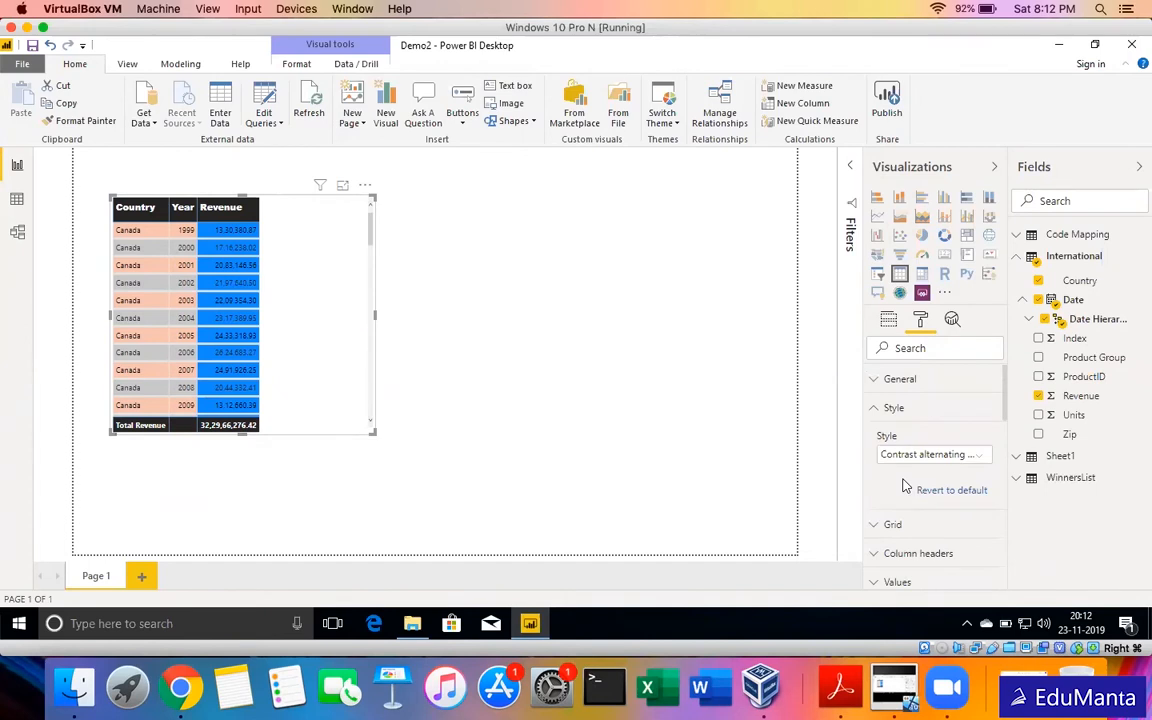
{"action": "scroll", "coordinate": [905, 486], "scroll_direction": "down", "scroll_amount": 2}
{"action": "scroll", "coordinate": [904, 485], "scroll_direction": "down", "scroll_amount": 4}
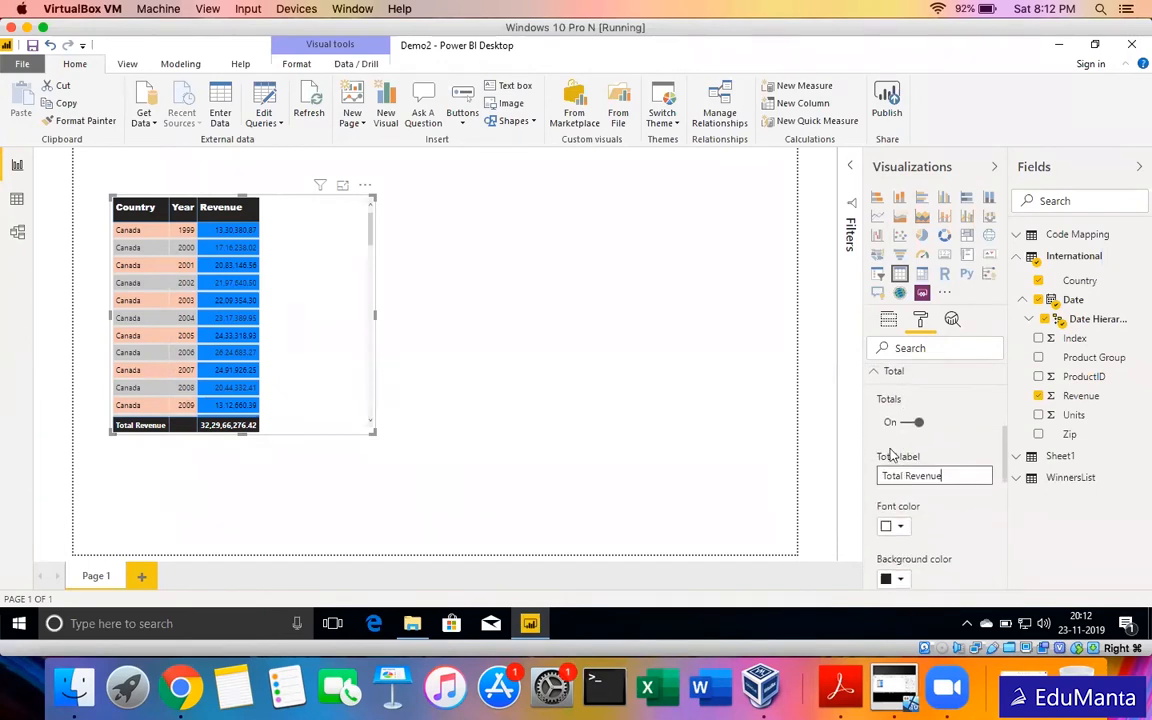
{"action": "left_click", "coordinate": [913, 423]}
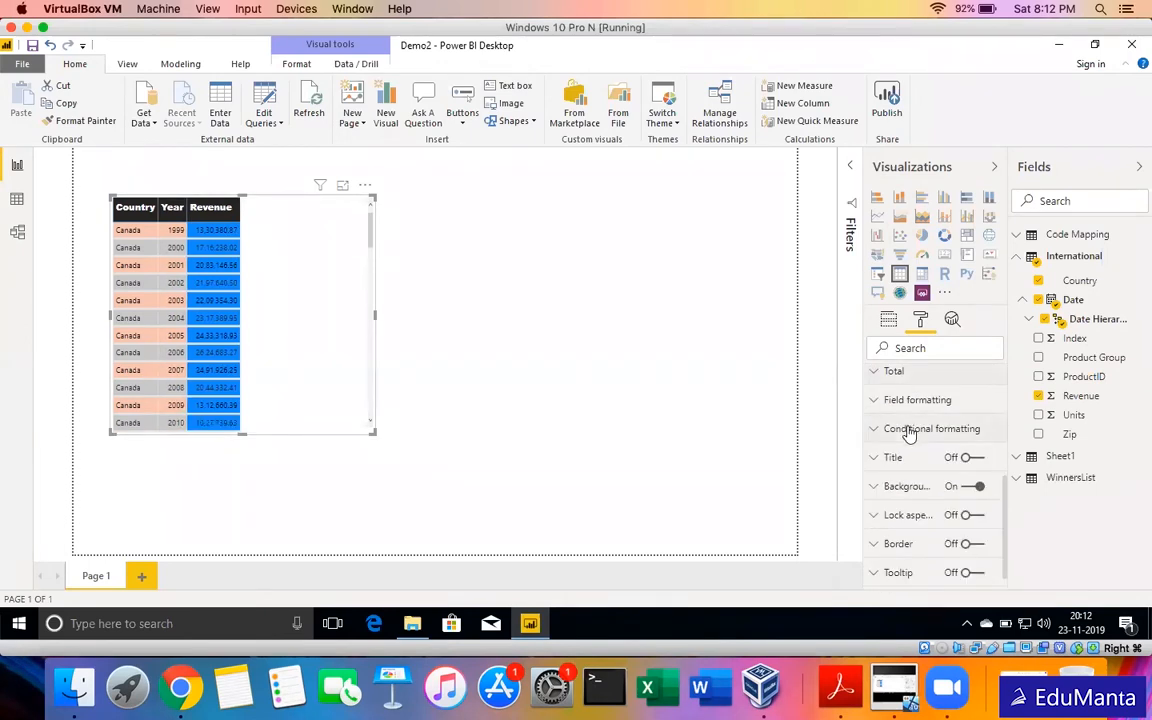
Move the table visual slightly lower on the page and convert it to a matrix visual.
{"action": "scroll", "coordinate": [909, 433], "scroll_direction": "down", "scroll_amount": 1}
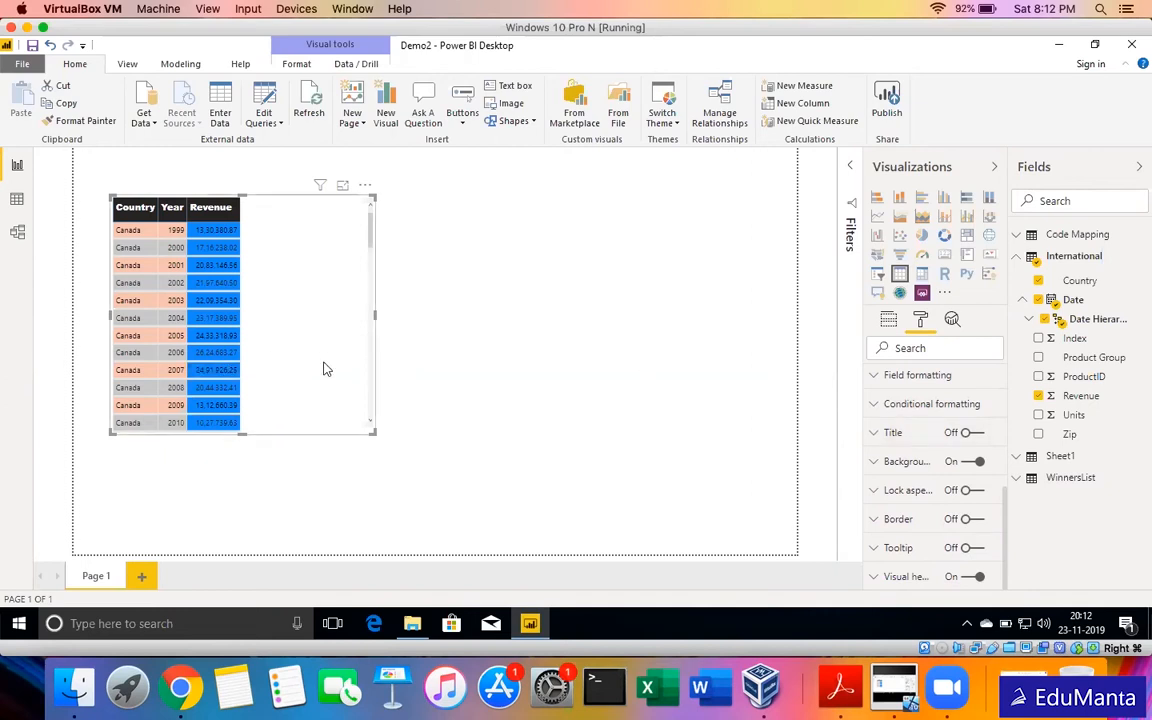
{"action": "scroll", "coordinate": [970, 408], "scroll_direction": "up", "scroll_amount": 6}
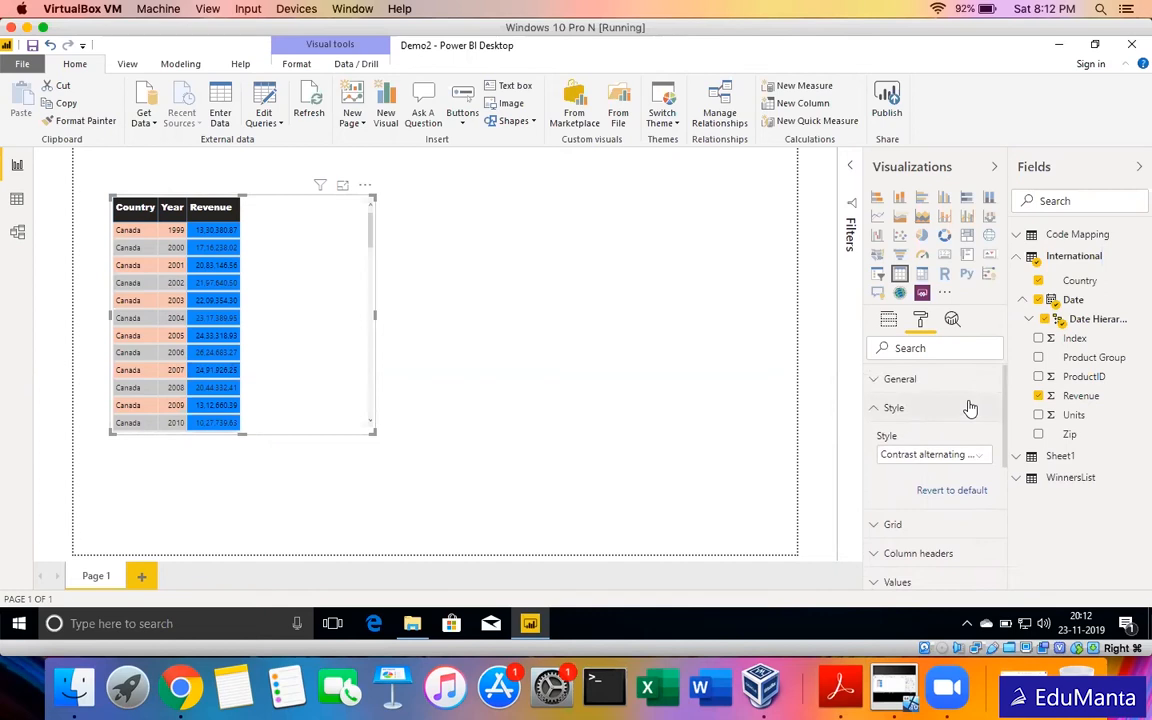
{"action": "left_click", "coordinate": [908, 410]}
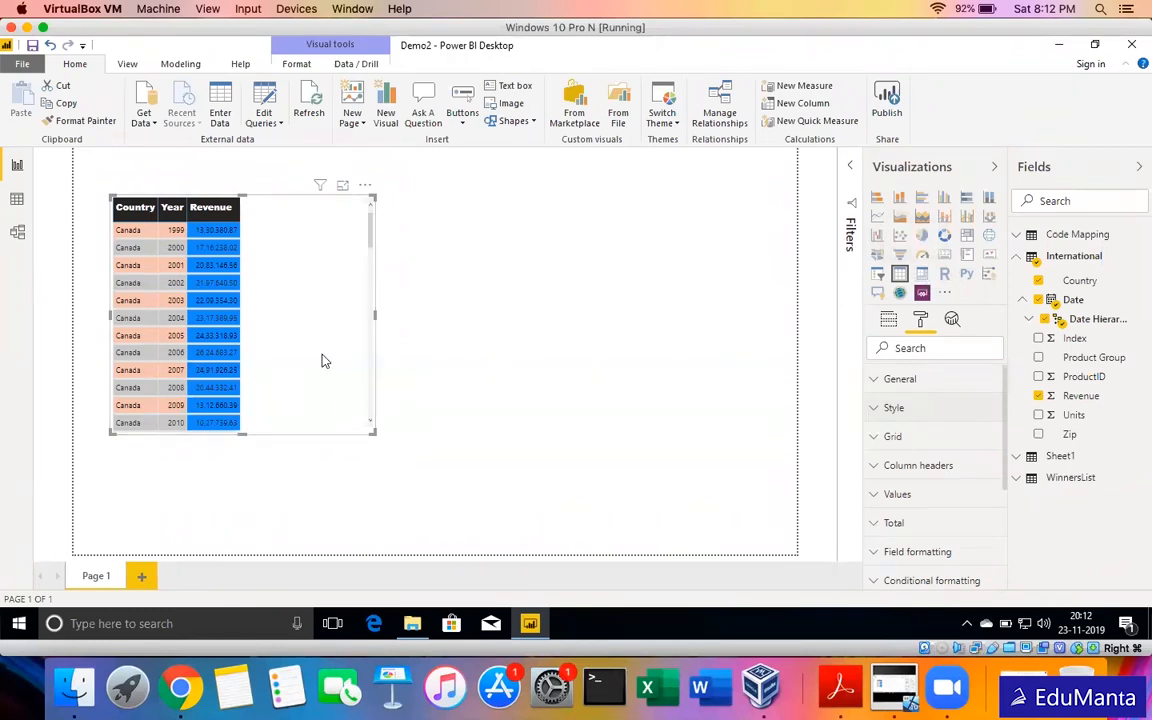
{"action": "left_click_drag", "start_coordinate": [333, 361], "coordinate": [332, 363]}
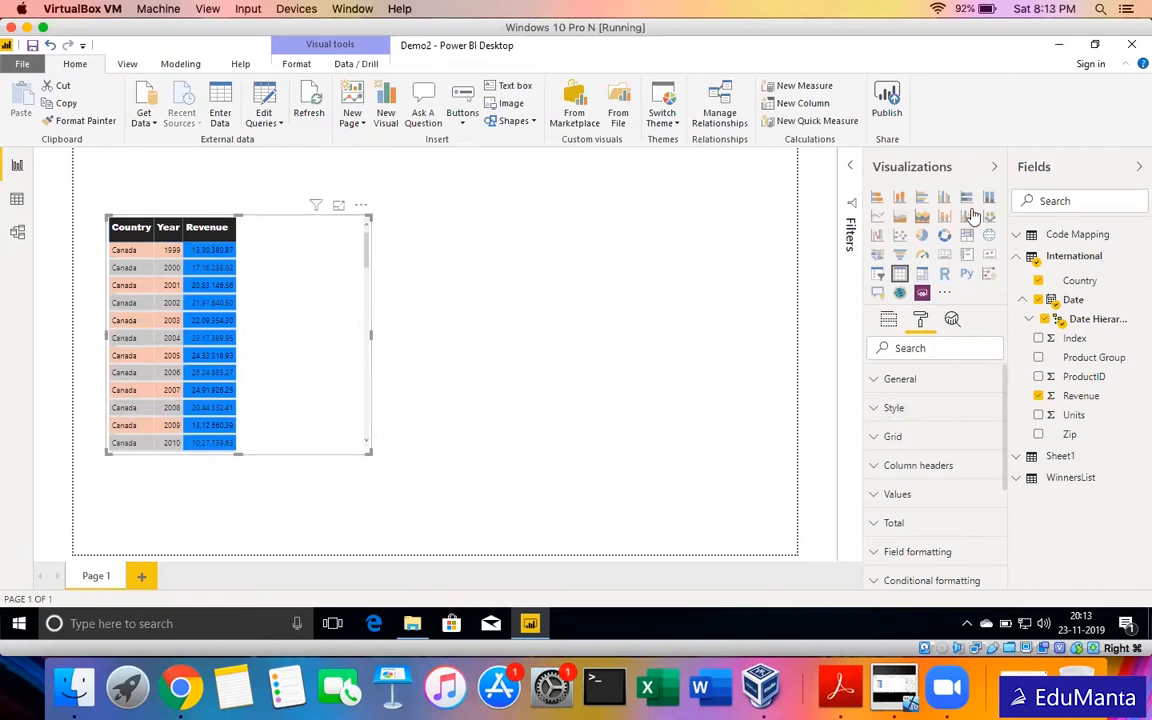
{"action": "left_click", "coordinate": [922, 275]}
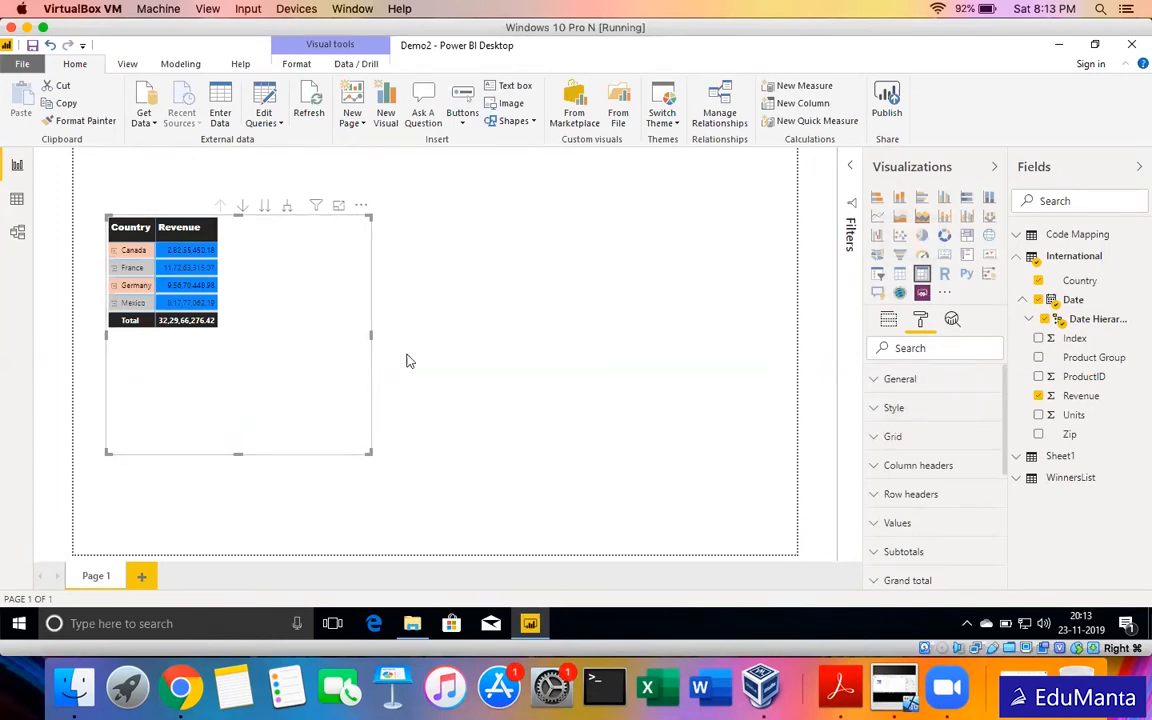
Increase the text size of the matrix values to 13 pt.
{"action": "left_click", "coordinate": [897, 522]}
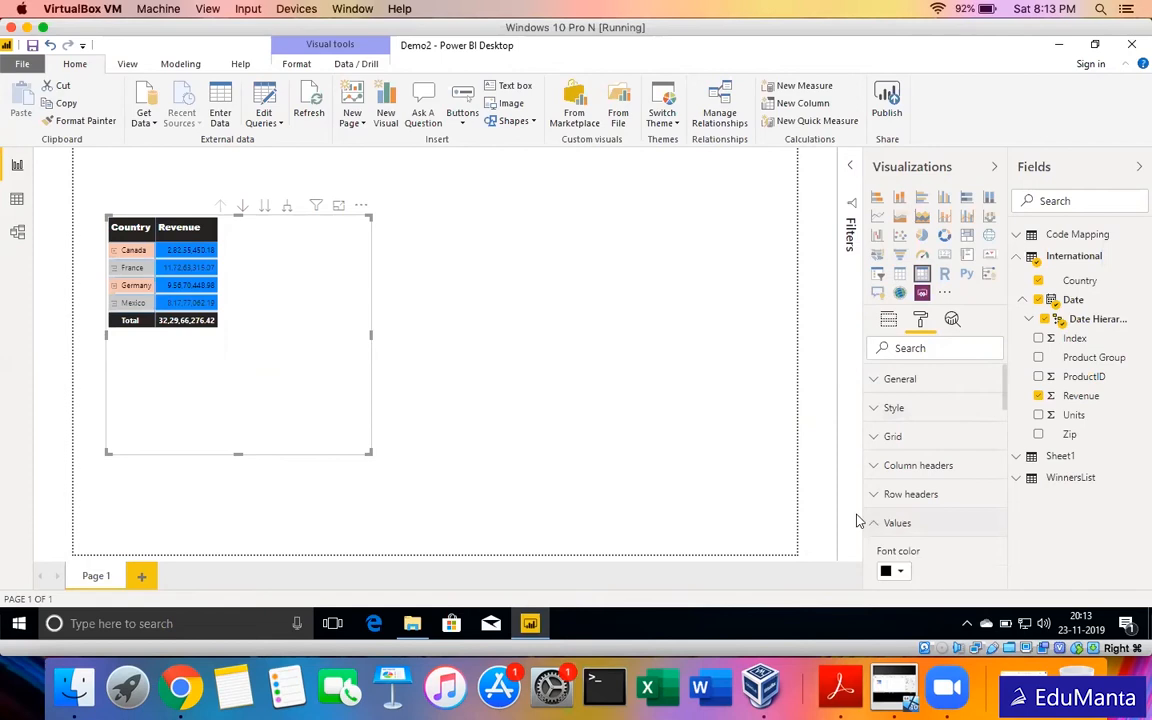
{"action": "scroll", "coordinate": [933, 489], "scroll_direction": "down", "scroll_amount": 6}
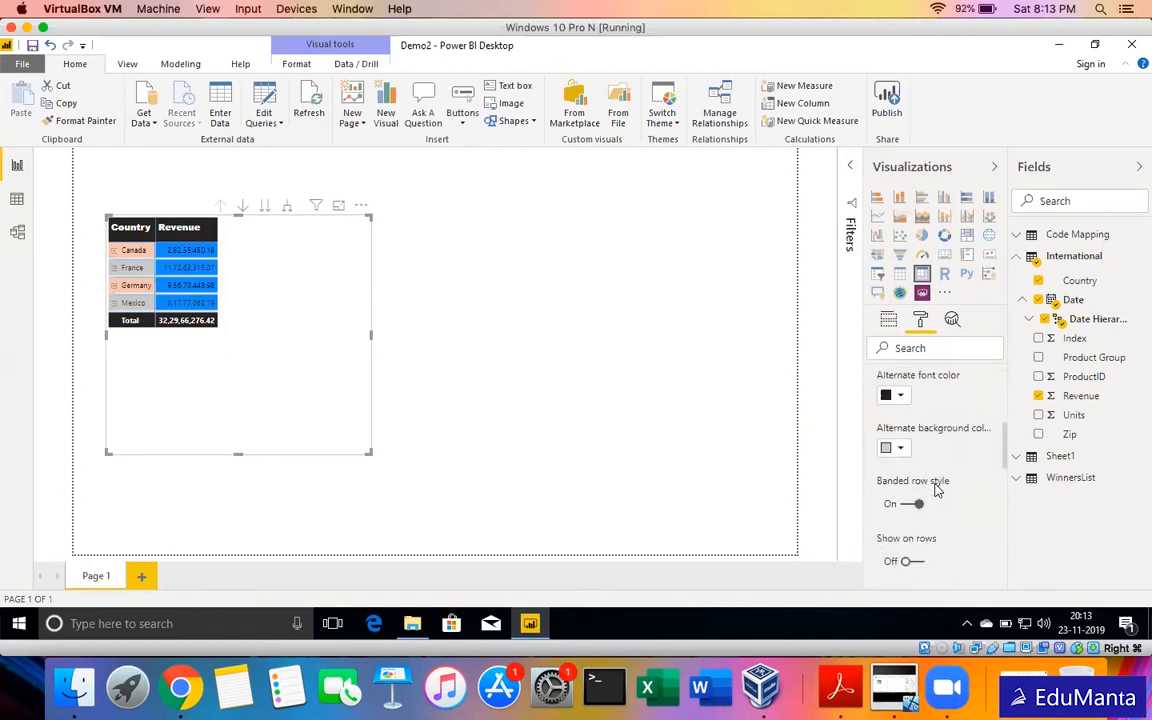
{"action": "scroll", "coordinate": [936, 489], "scroll_direction": "down", "scroll_amount": 2}
{"action": "scroll", "coordinate": [934, 487], "scroll_direction": "down", "scroll_amount": 5}
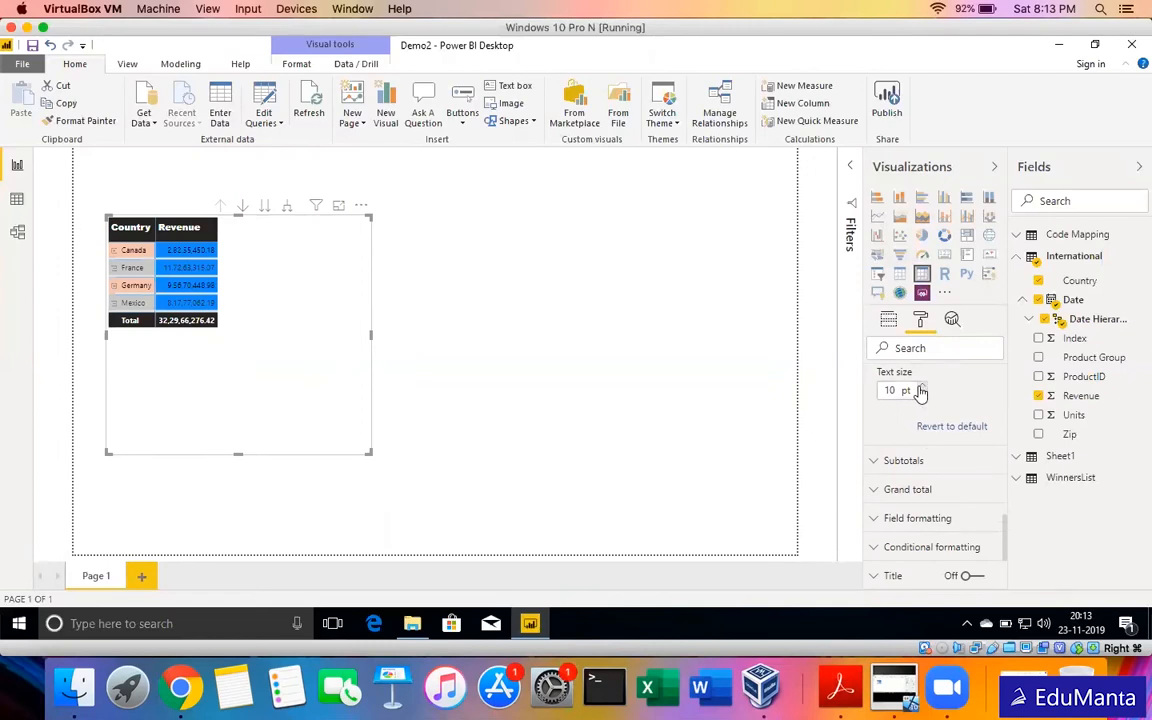
{"action": "left_click", "coordinate": [921, 388]}
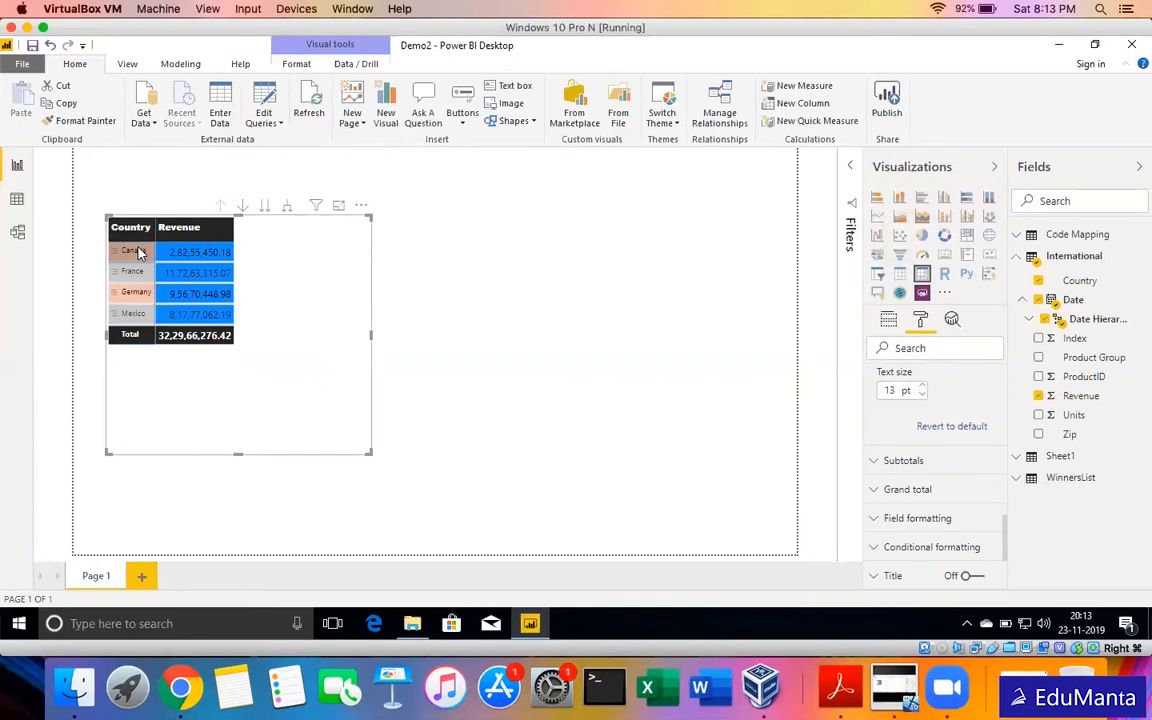
Expand Canada to view its years, collapse it again, and move the Date field from Rows to Columns.
{"action": "left_click", "coordinate": [888, 322]}
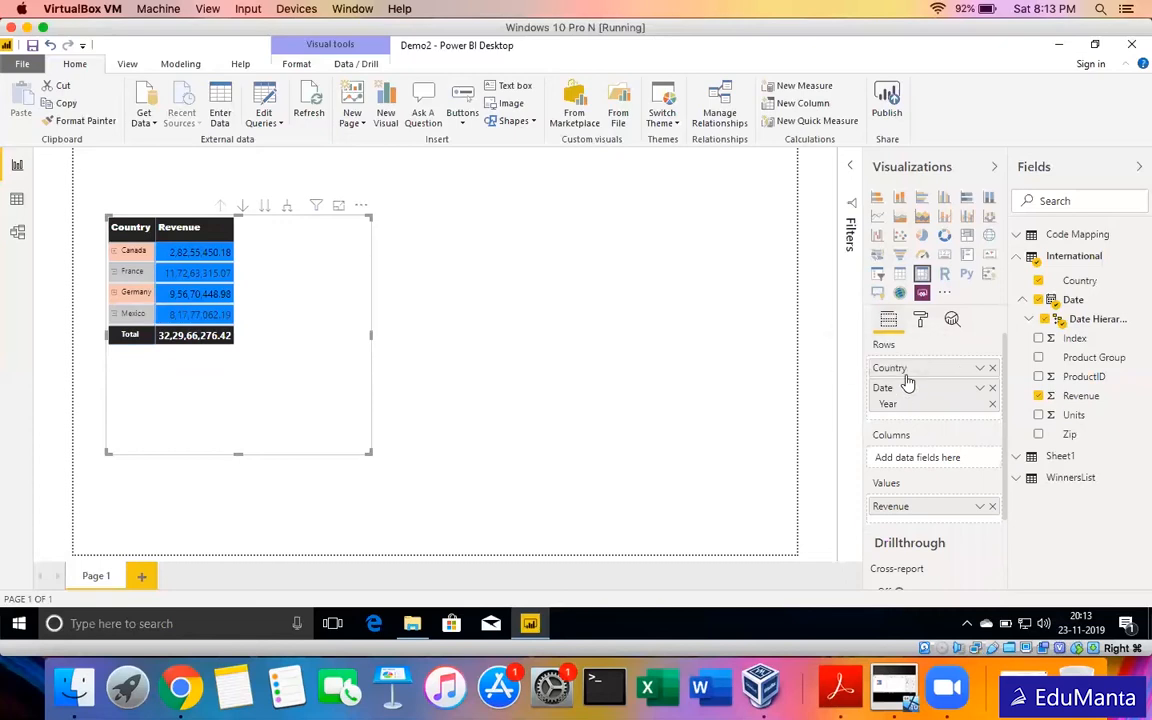
{"action": "left_click", "coordinate": [115, 253]}
{"action": "left_click", "coordinate": [115, 253]}
{"action": "left_click", "coordinate": [115, 253]}
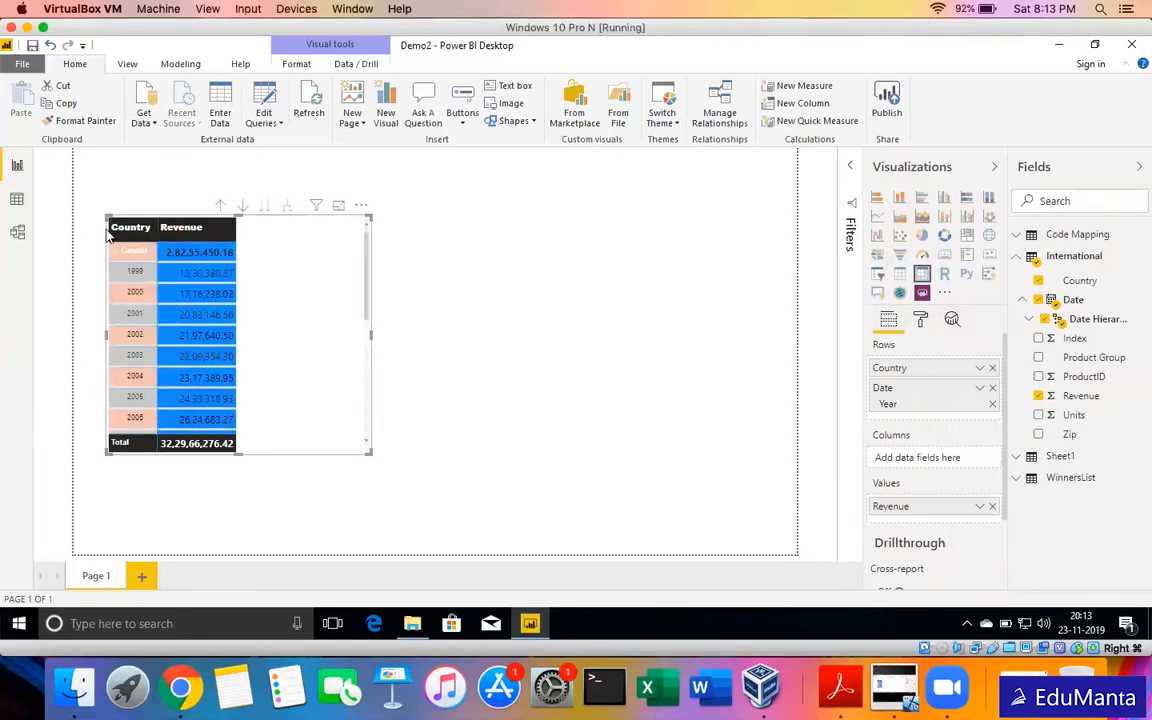
{"action": "left_click", "coordinate": [115, 253]}
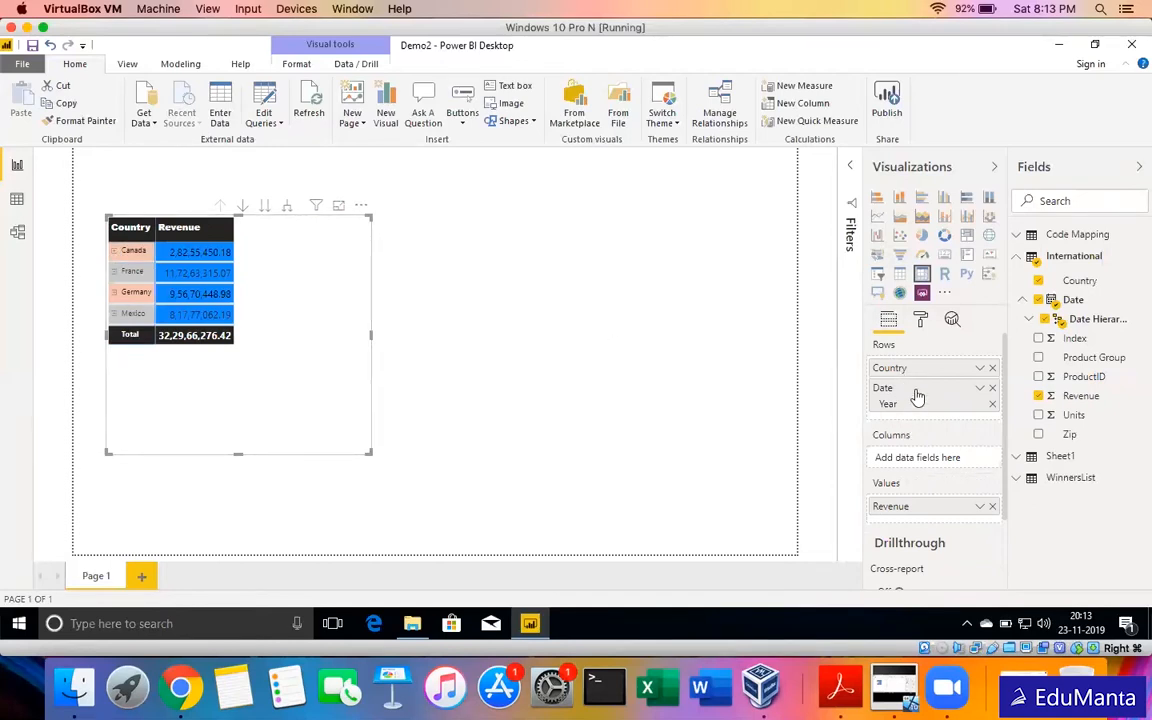
{"action": "left_click_drag", "start_coordinate": [918, 398], "coordinate": [918, 440]}
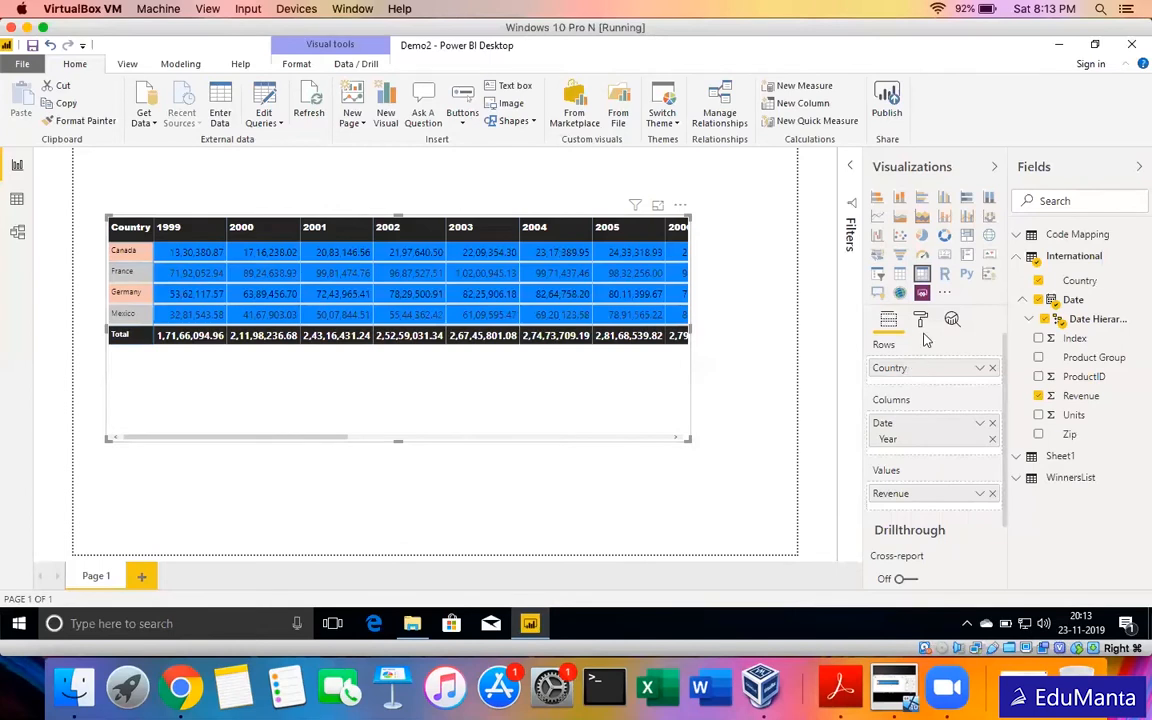
Set the background color of the matrix row headers to the gold theme color.
{"action": "left_click", "coordinate": [920, 320]}
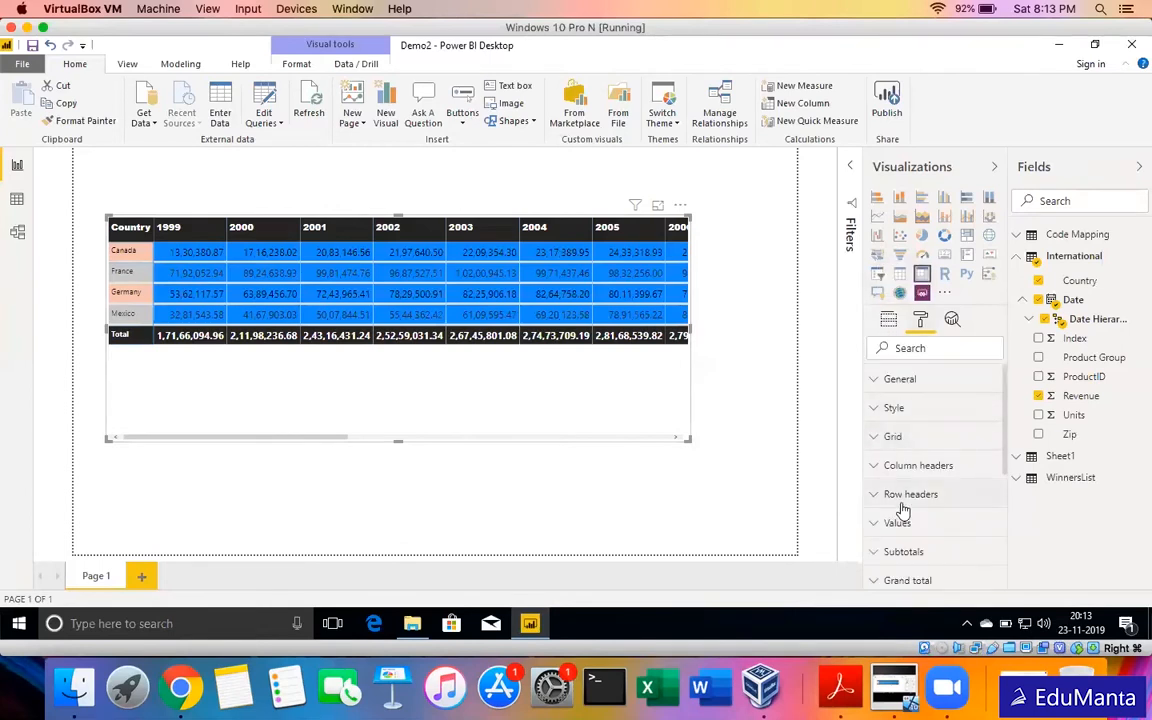
{"action": "scroll", "coordinate": [918, 472], "scroll_direction": "down", "scroll_amount": 2}
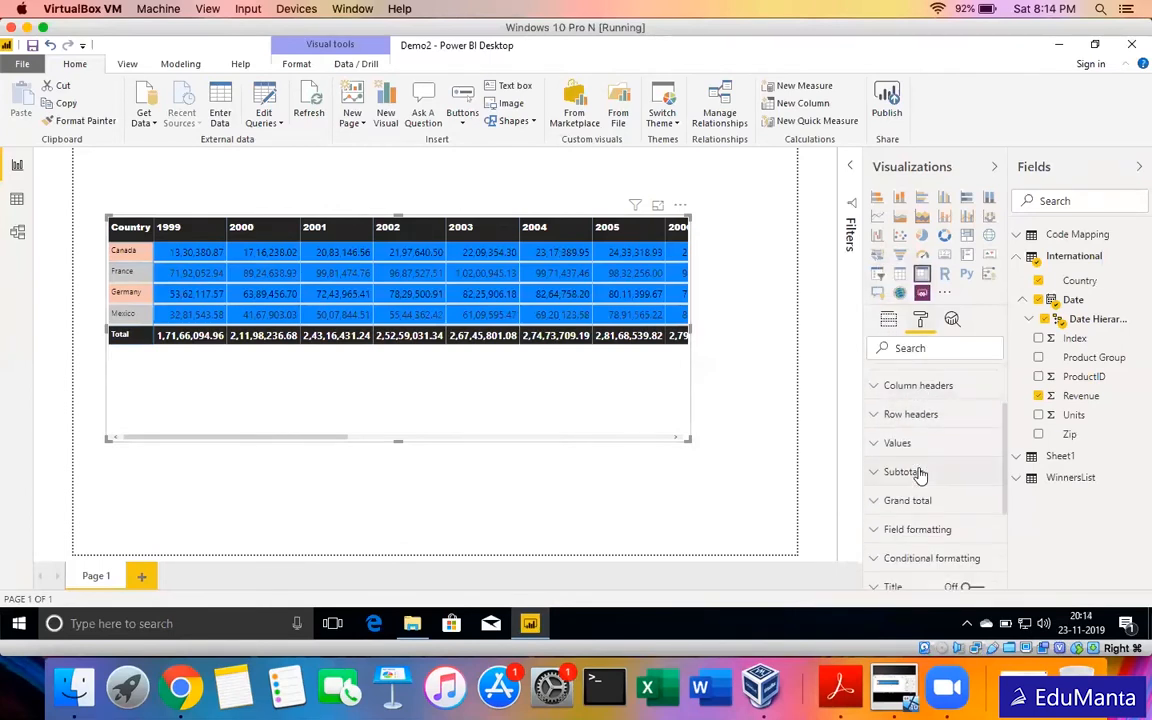
{"action": "left_click", "coordinate": [923, 417]}
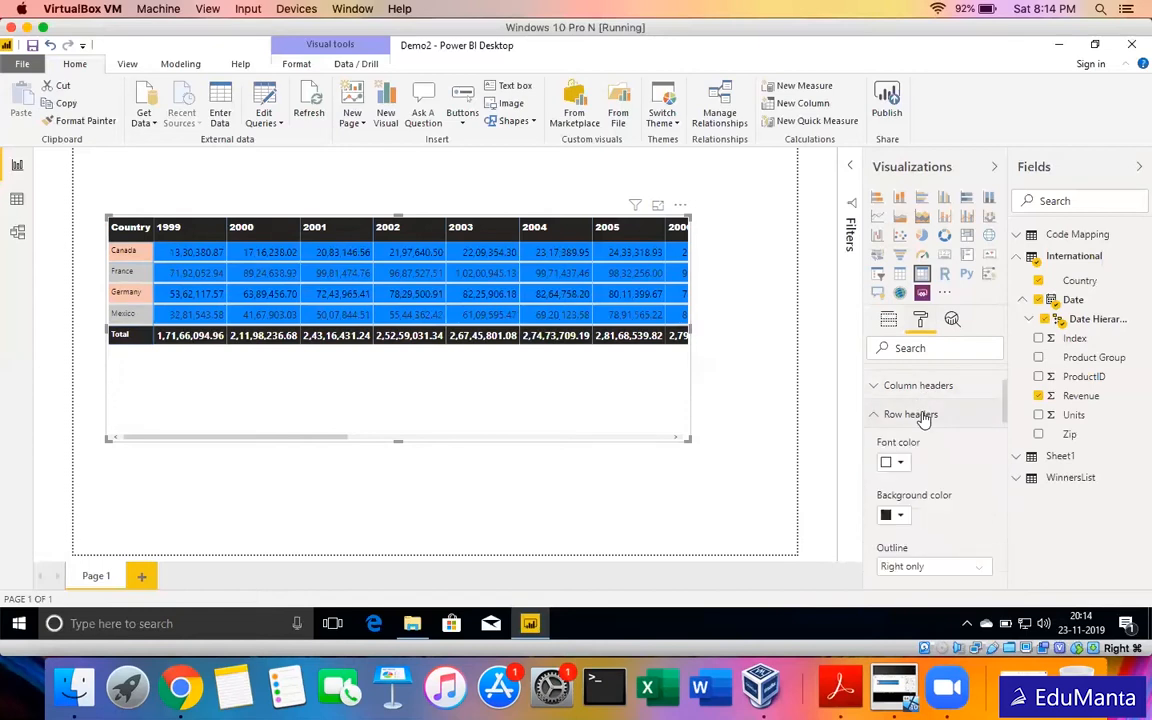
{"action": "scroll", "coordinate": [923, 420], "scroll_direction": "down", "scroll_amount": 1}
{"action": "left_click", "coordinate": [900, 442]}
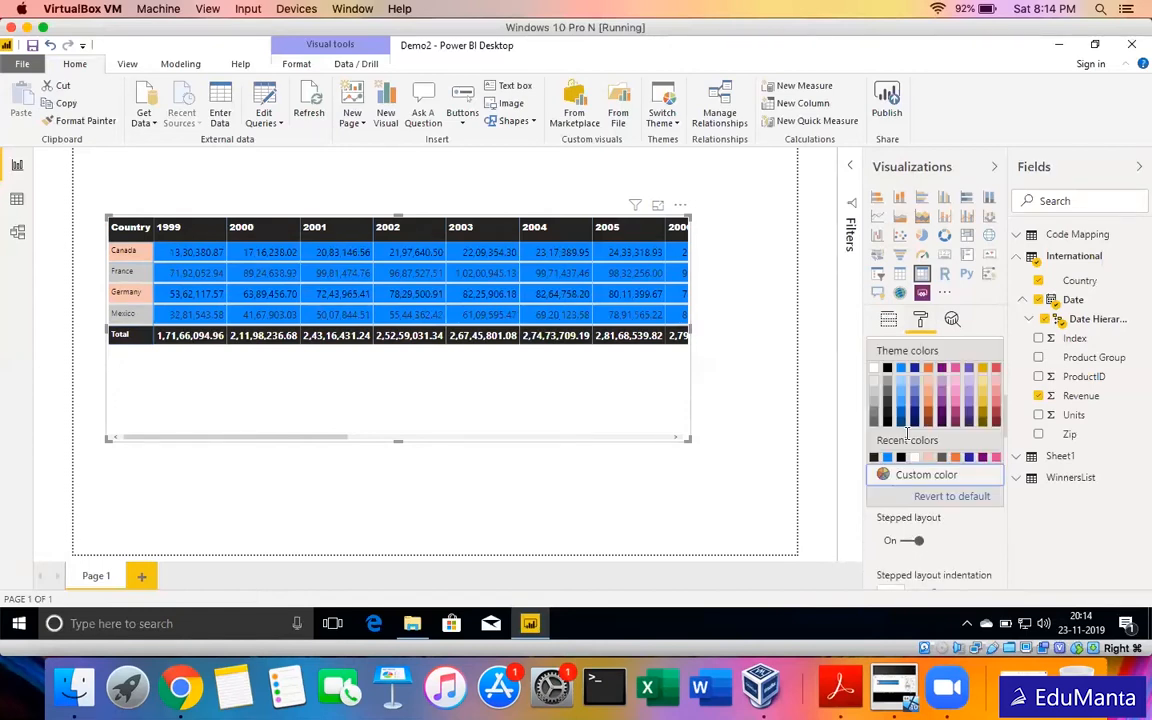
{"action": "left_click", "coordinate": [983, 372]}
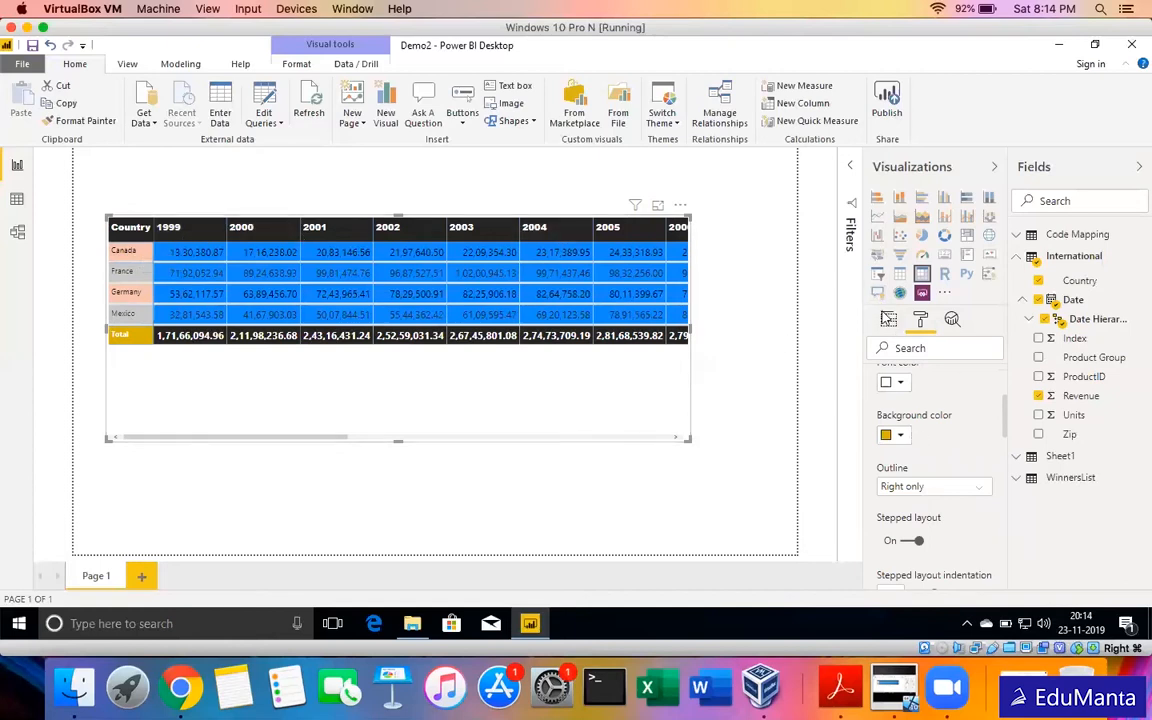
Swap the matrix axes so that Date Year is in Rows and Country is in Columns.
{"action": "left_click", "coordinate": [888, 319]}
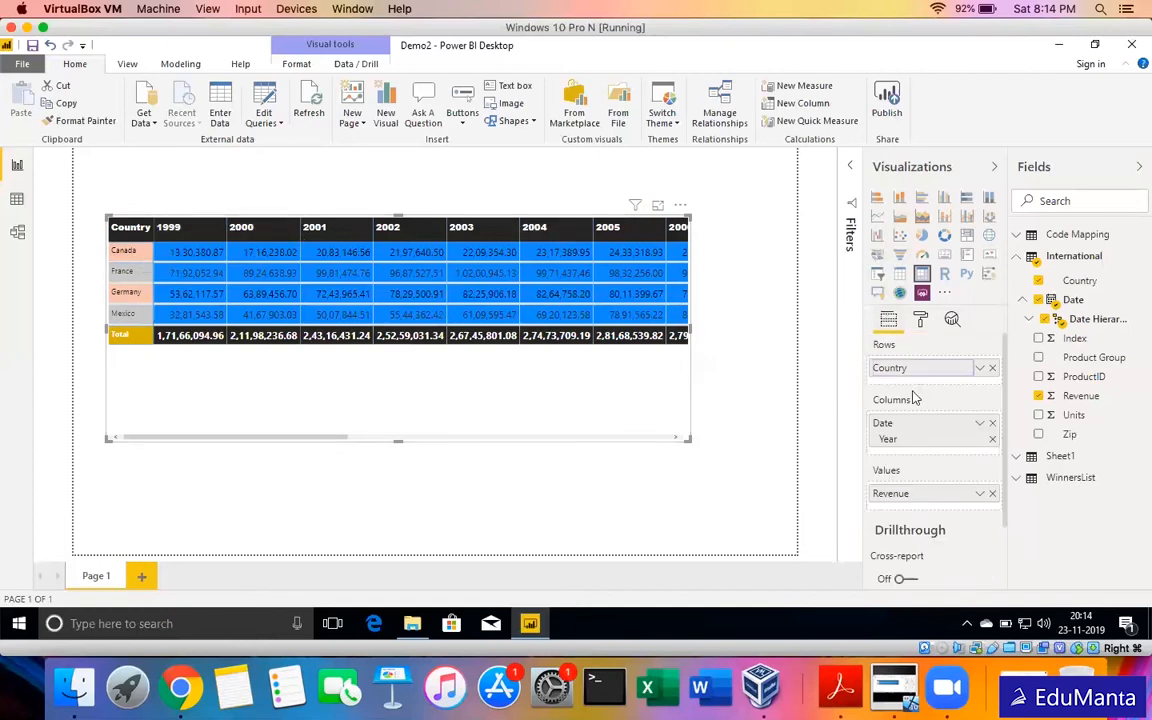
{"action": "right_click", "coordinate": [910, 418]}
{"action": "left_click", "coordinate": [905, 368]}
{"action": "mouse_move", "coordinate": [905, 368]}
{"action": "left_mouse_down"}
{"action": "mouse_move", "coordinate": [903, 425]}
{"action": "mouse_move", "coordinate": [908, 378]}
{"action": "left_mouse_up"}
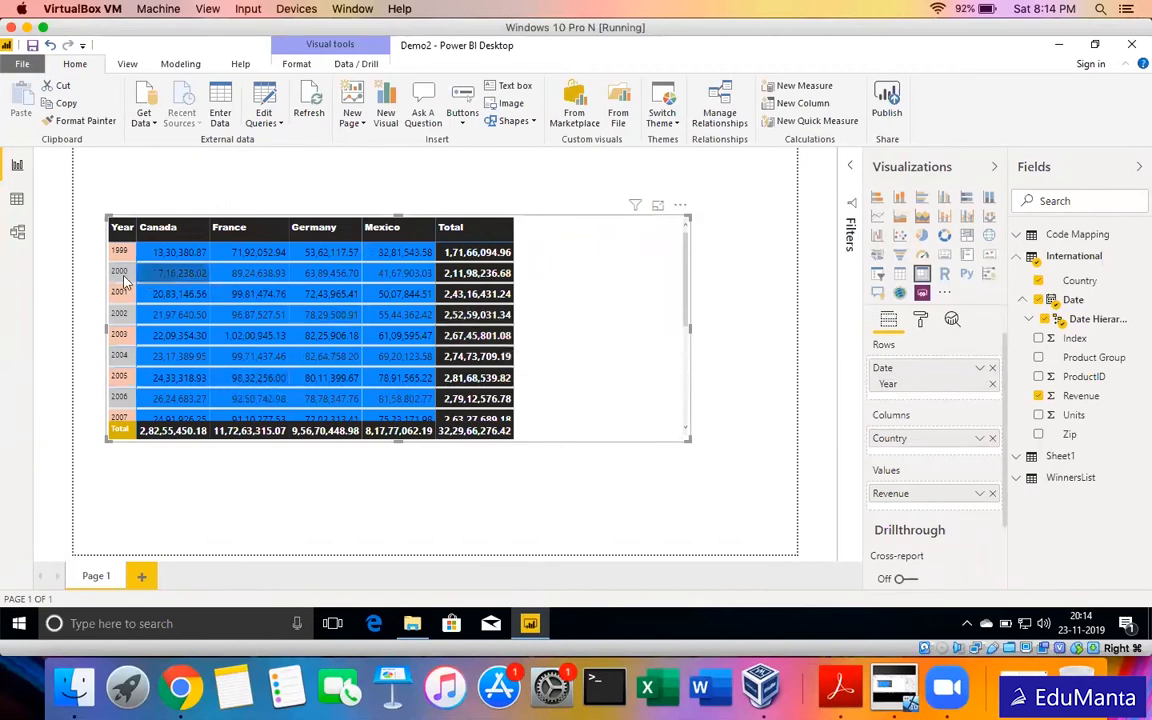
Replace the Date field in Rows with the full Date hierarchy and remove its Day and Month levels.
{"action": "left_click", "coordinate": [992, 368]}
{"action": "left_click_drag", "start_coordinate": [1058, 303], "coordinate": [953, 372]}
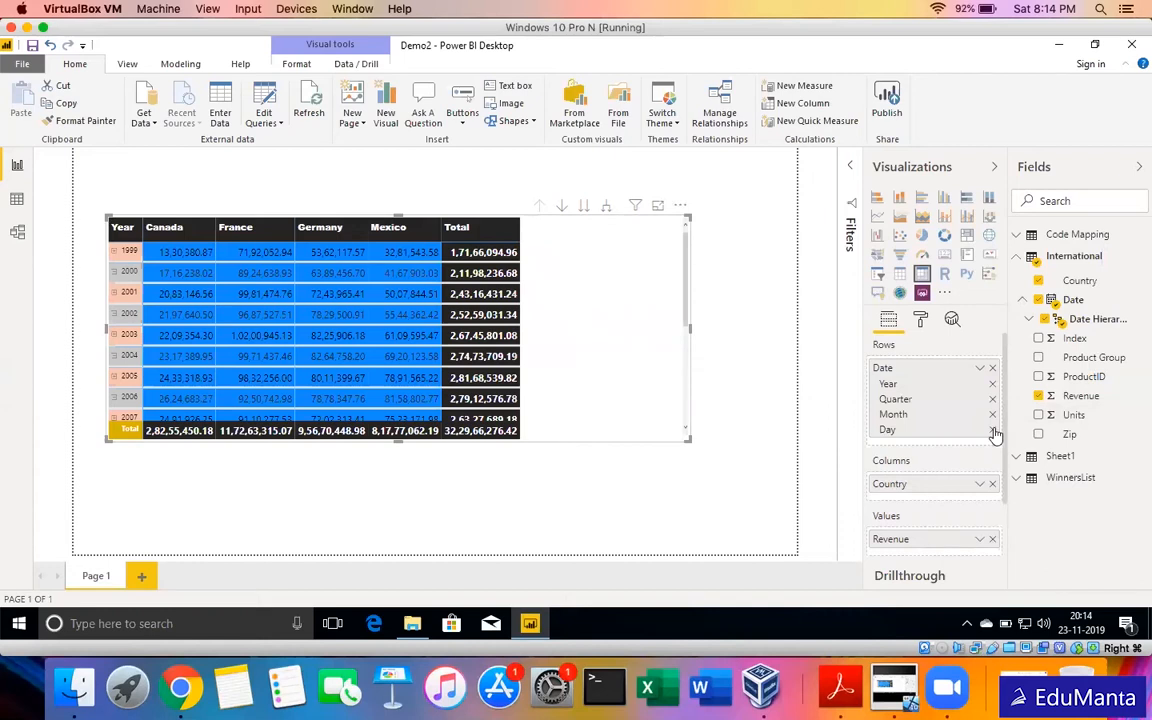
{"action": "left_click", "coordinate": [992, 429]}
{"action": "left_click", "coordinate": [992, 414]}
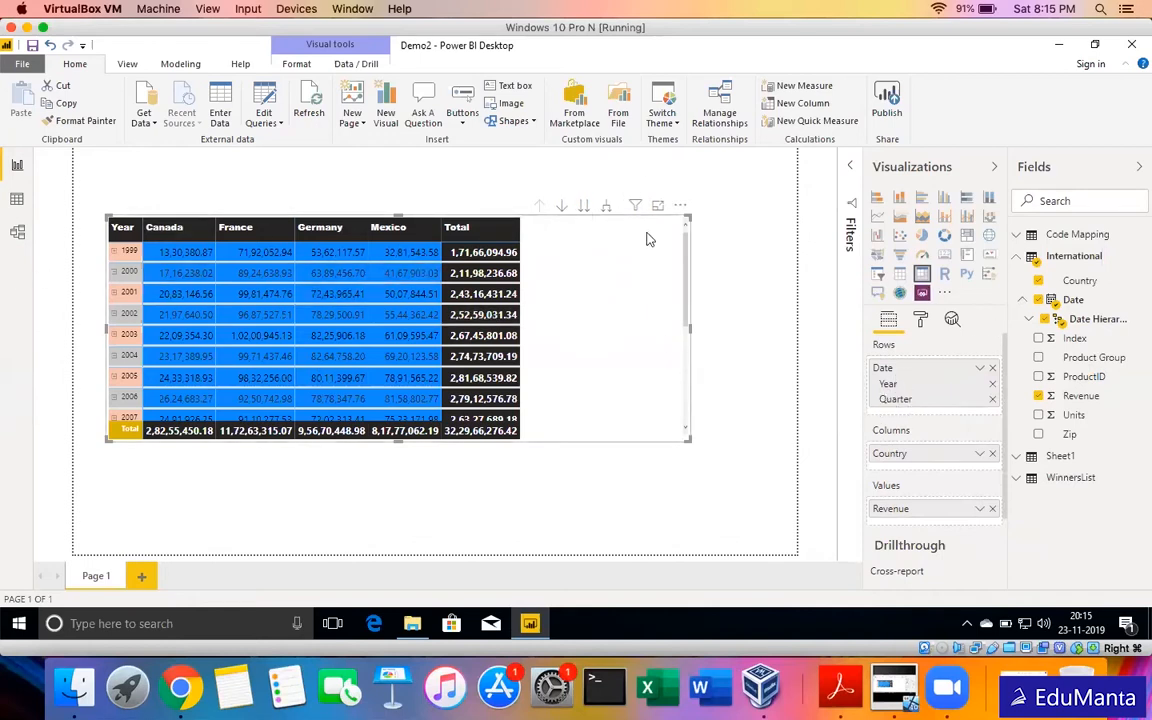
Expand and collapse 1999 to examine its quarters, and look through the row header formatting options.
{"action": "left_click", "coordinate": [117, 256]}
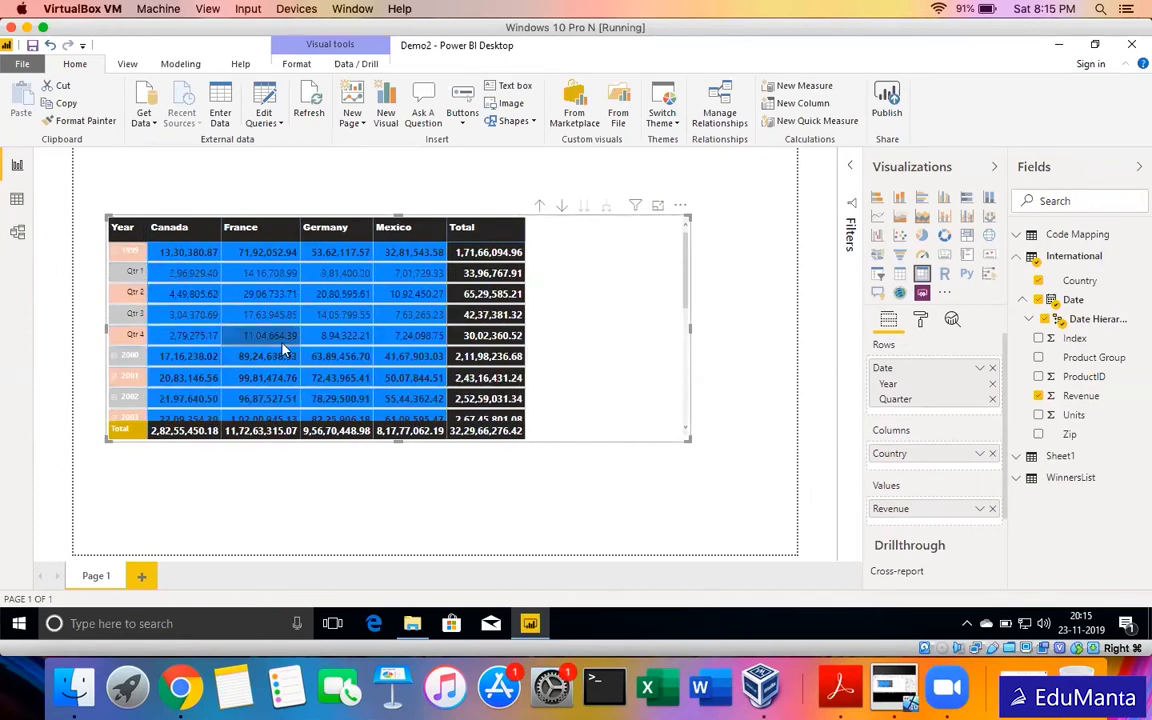
{"action": "left_click", "coordinate": [116, 253]}
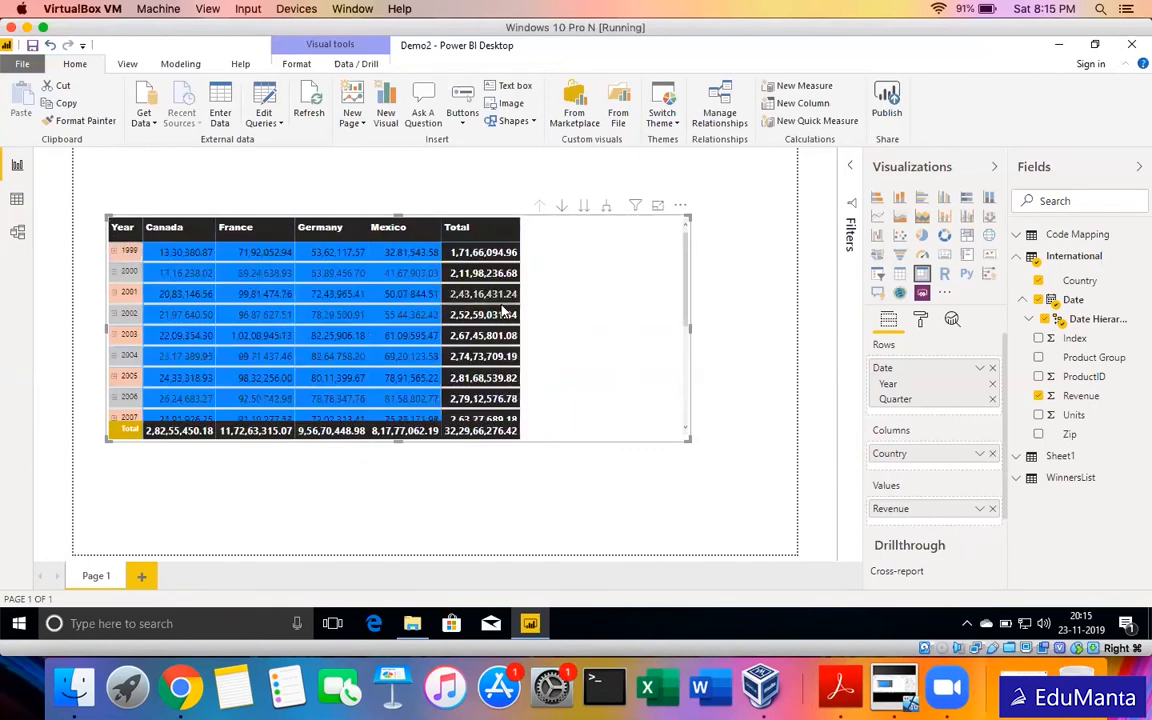
{"action": "left_click", "coordinate": [921, 320]}
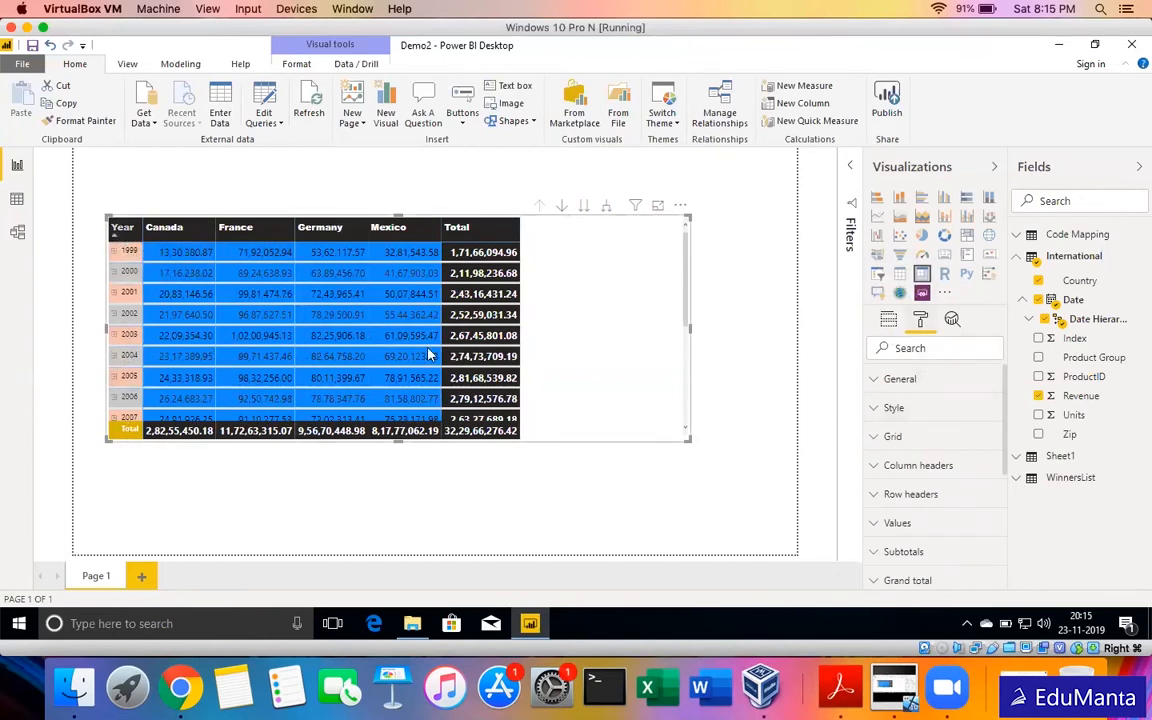
{"action": "left_click", "coordinate": [905, 494]}
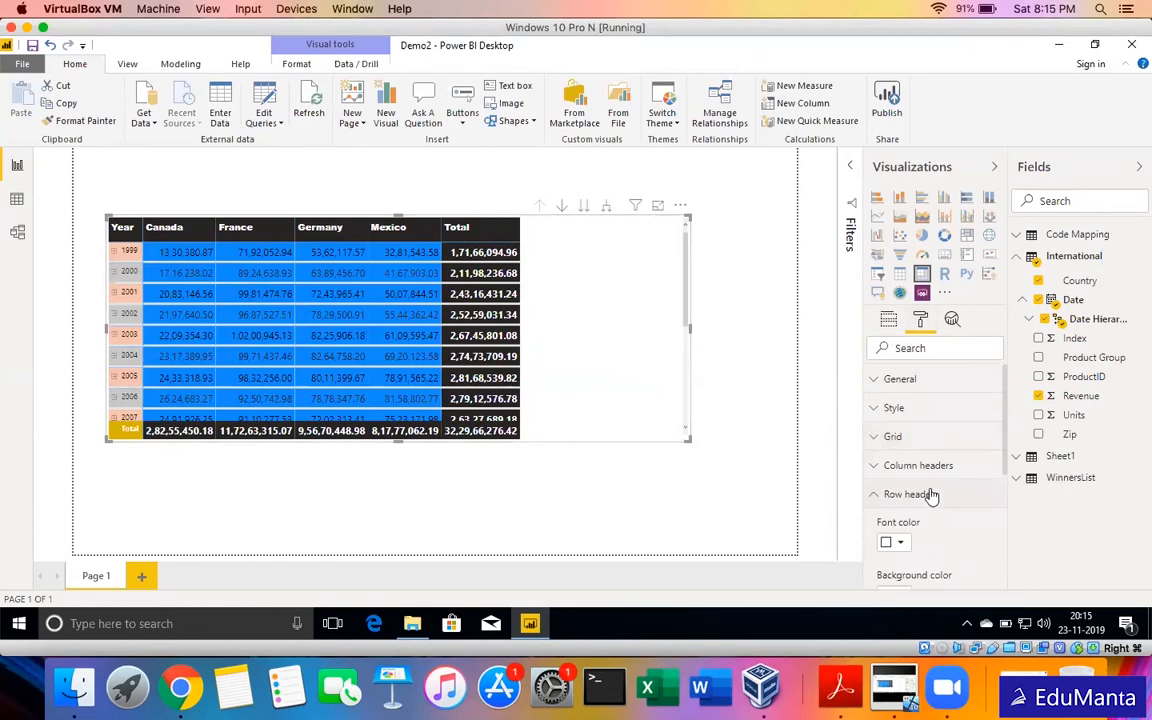
{"action": "scroll", "coordinate": [930, 494], "scroll_direction": "down", "scroll_amount": 1}
{"action": "scroll", "coordinate": [930, 494], "scroll_direction": "down", "scroll_amount": 3}
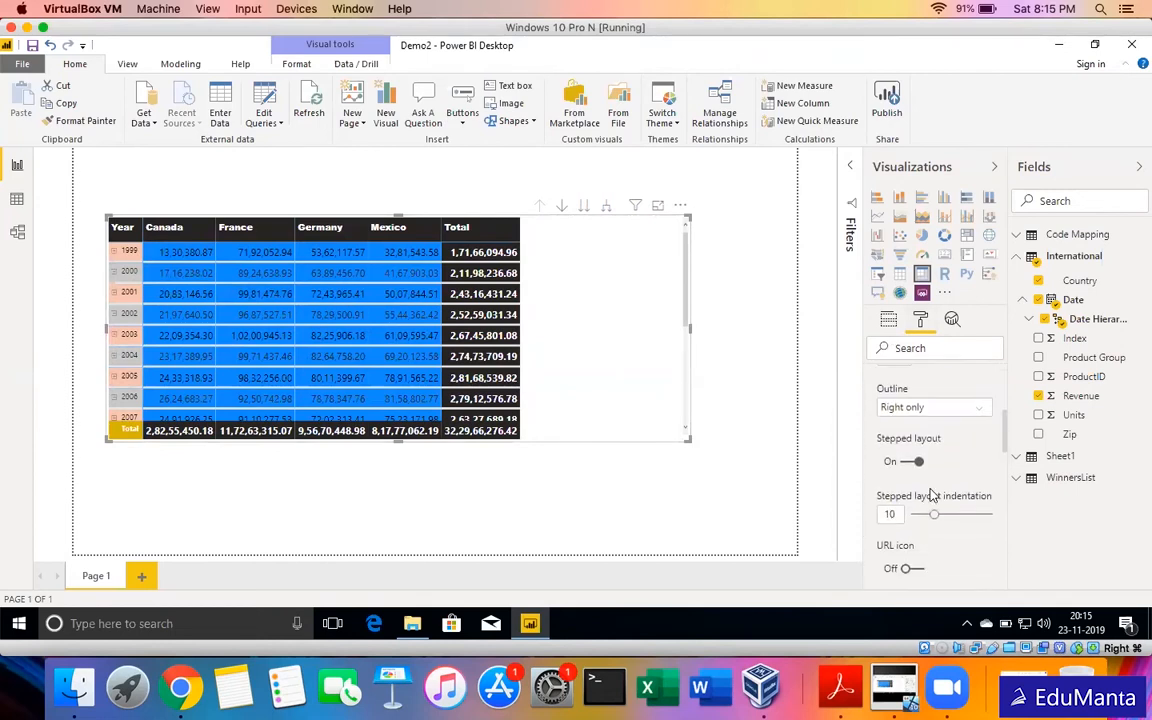
{"action": "scroll", "coordinate": [930, 494], "scroll_direction": "down", "scroll_amount": 2}
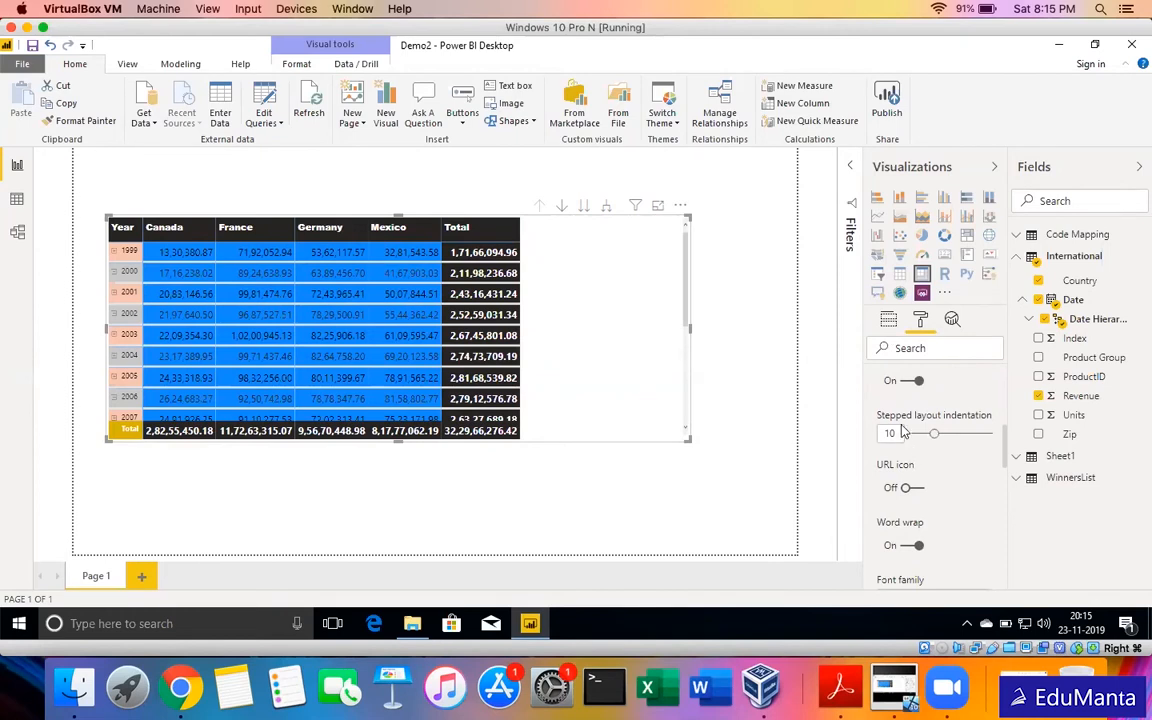
{"action": "left_click", "coordinate": [888, 319]}
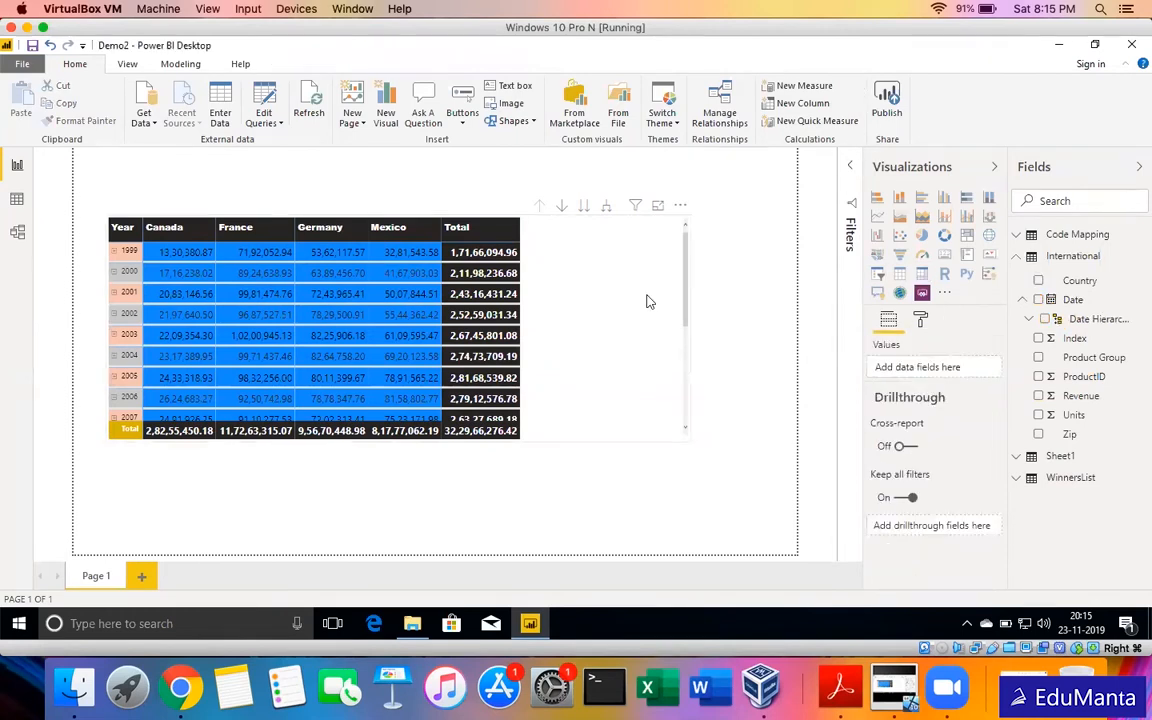
Expand 1999 into its quarters and turn off the stepped layout of the row headers.
{"action": "left_click", "coordinate": [113, 256]}
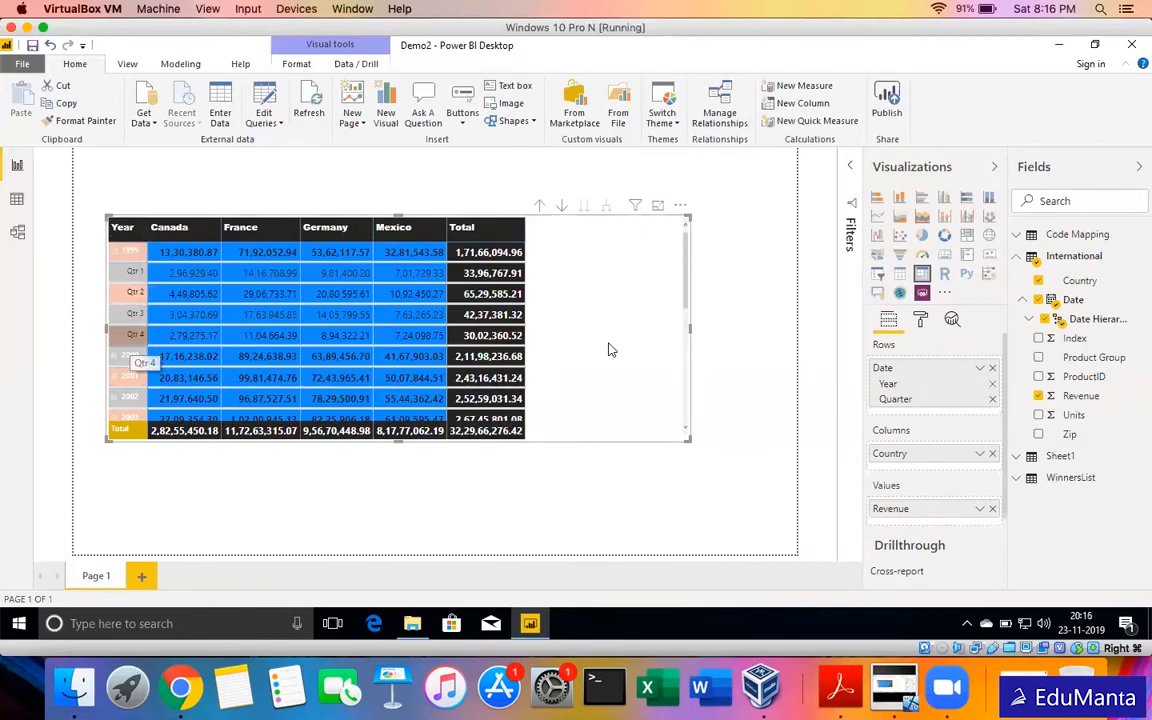
{"action": "left_click", "coordinate": [920, 319]}
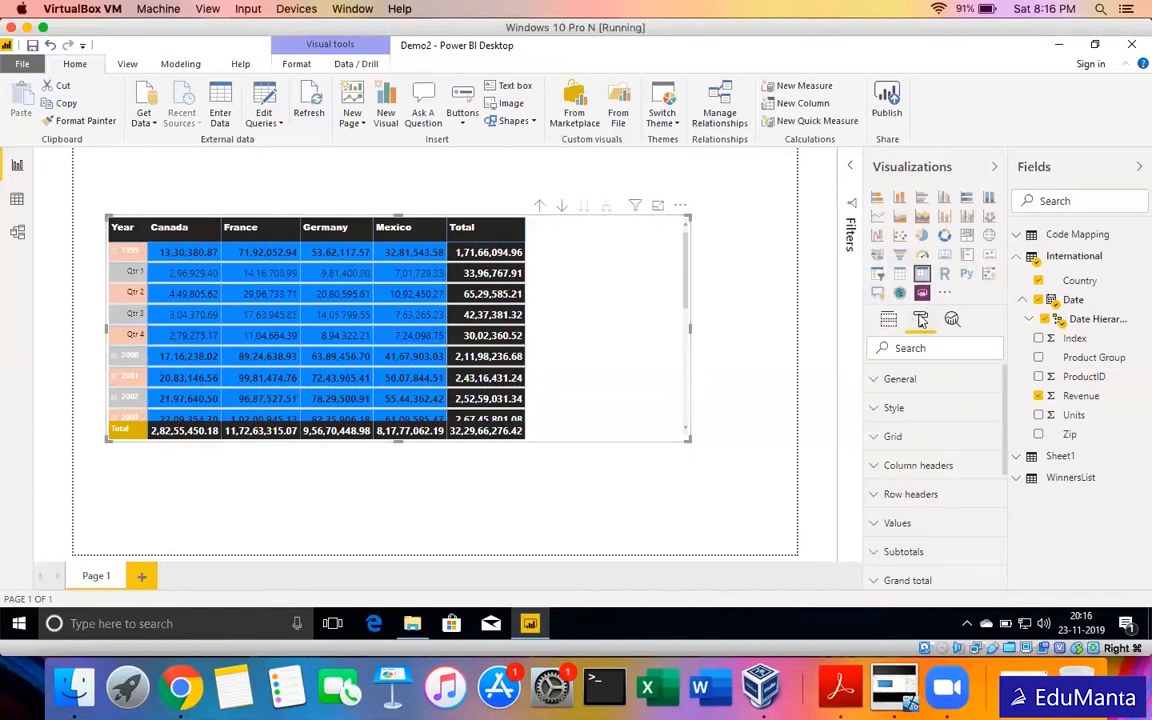
{"action": "left_click", "coordinate": [907, 494]}
{"action": "scroll", "coordinate": [907, 466], "scroll_direction": "down", "scroll_amount": 3}
{"action": "left_click", "coordinate": [908, 462]}
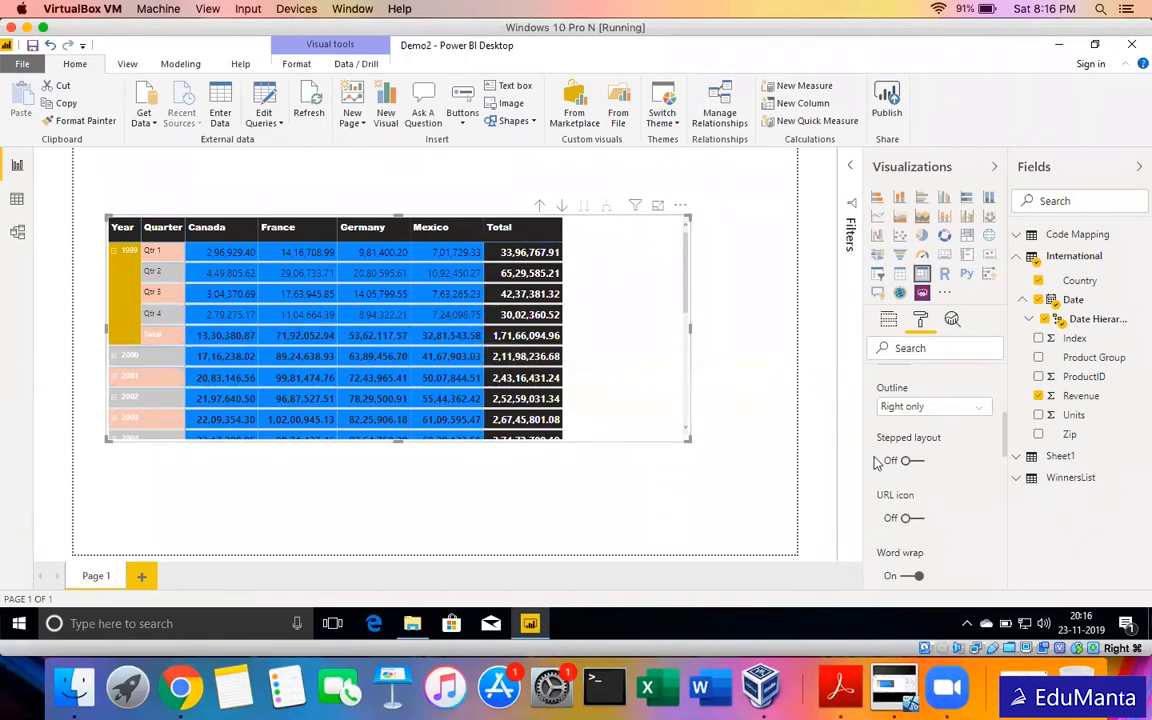
Toggle the +/- icons of the row headers to compare the effect, and leave them off.
{"action": "scroll", "coordinate": [873, 462], "scroll_direction": "down", "scroll_amount": 3}
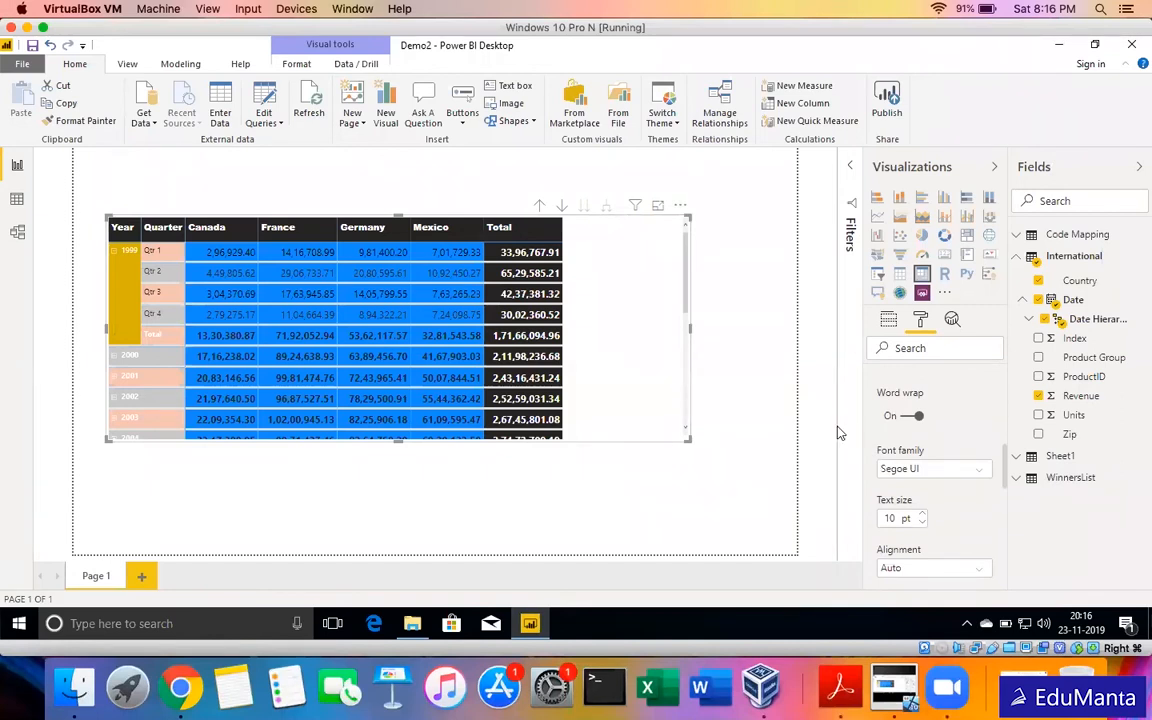
{"action": "scroll", "coordinate": [940, 507], "scroll_direction": "down", "scroll_amount": 3}
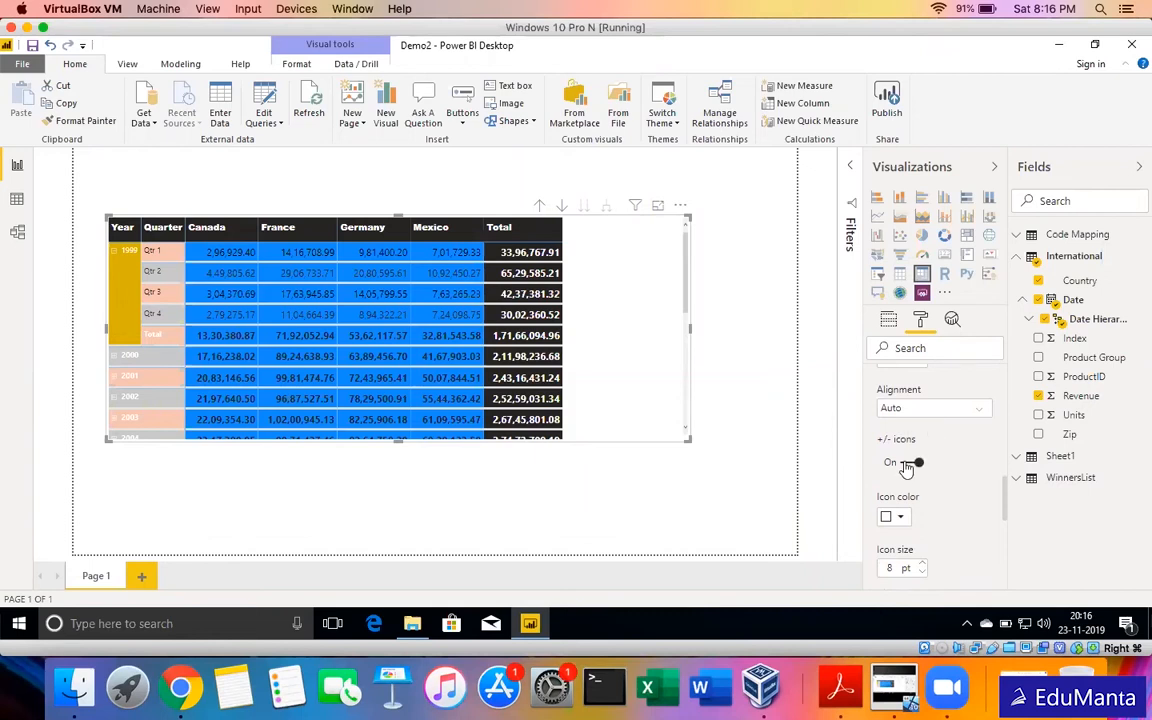
{"action": "left_click", "coordinate": [908, 463]}
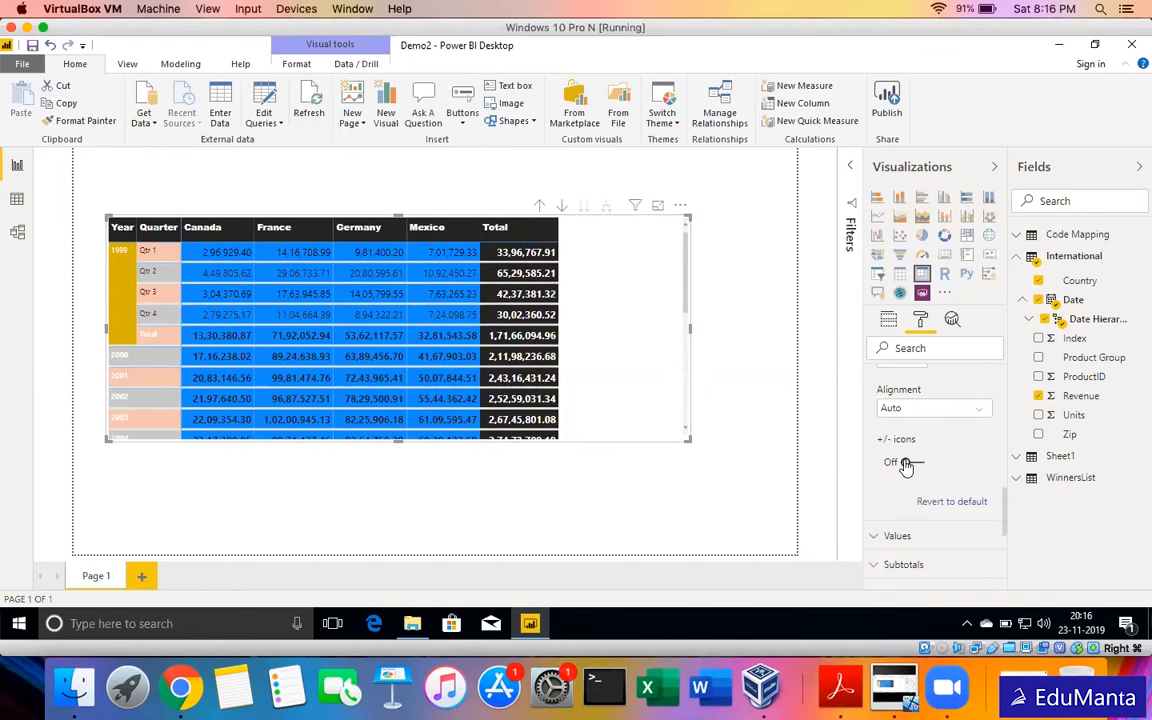
{"action": "left_click", "coordinate": [906, 463]}
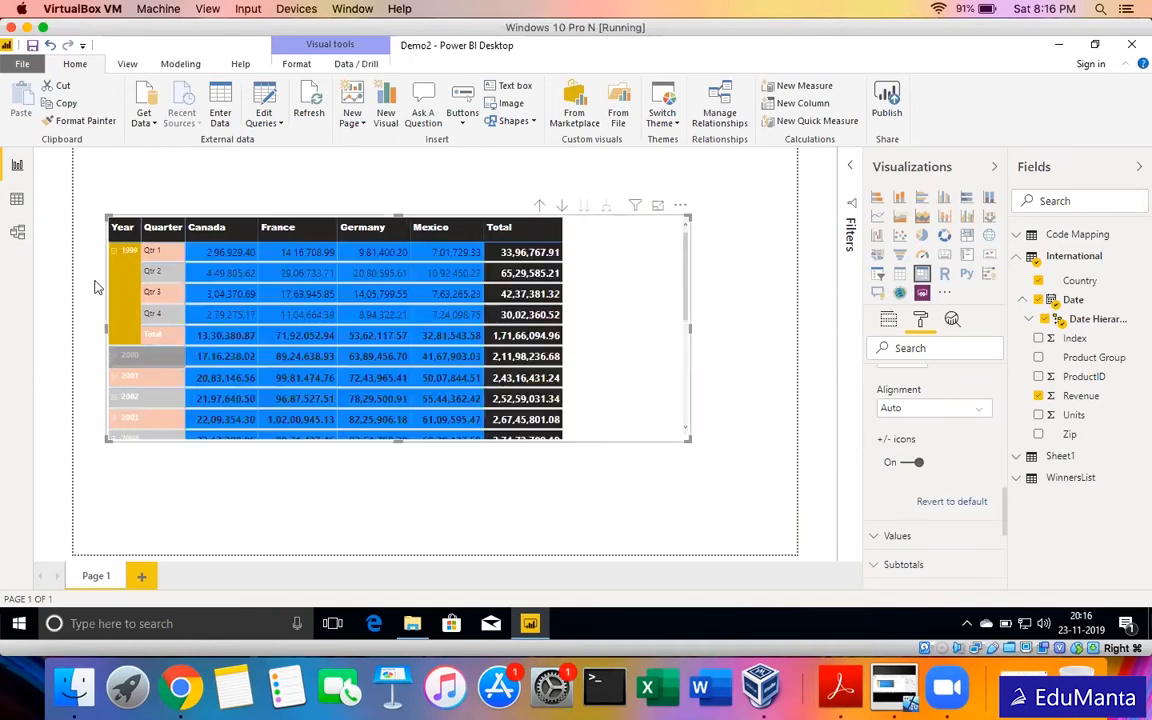
{"action": "left_click", "coordinate": [914, 465]}
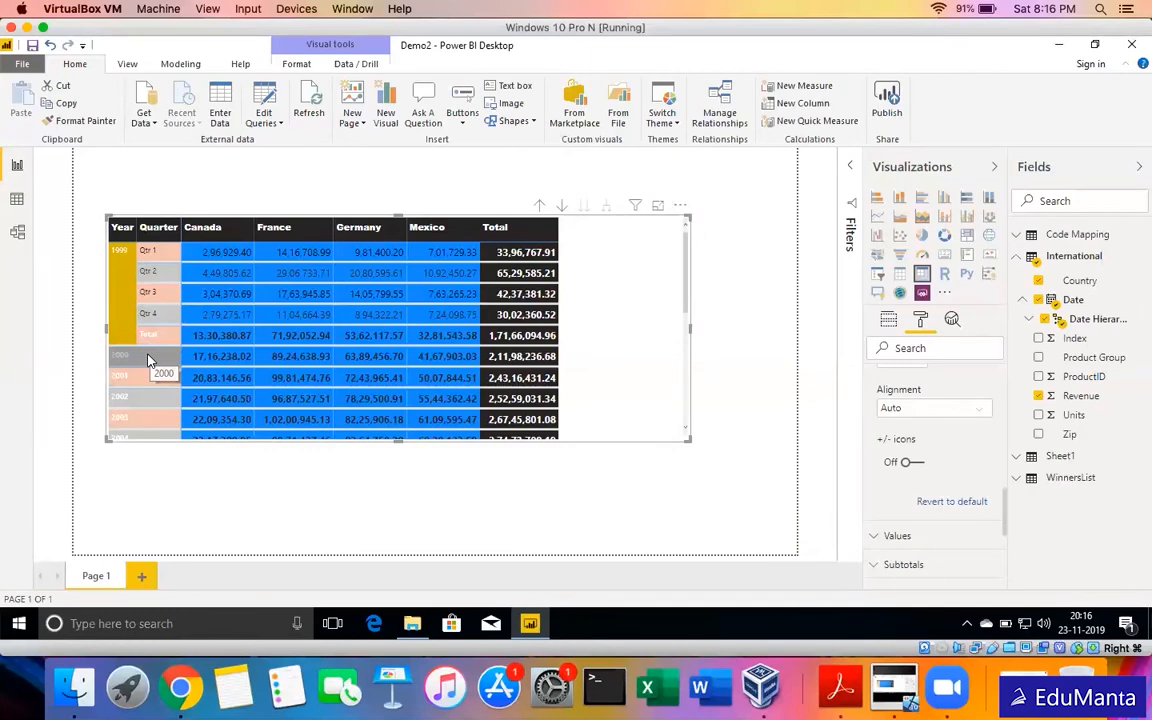
Expand the year 2000 into its quarters, and drill the matrix back up to the year level.
{"action": "left_click", "coordinate": [148, 360]}
{"action": "right_click", "coordinate": [148, 360]}
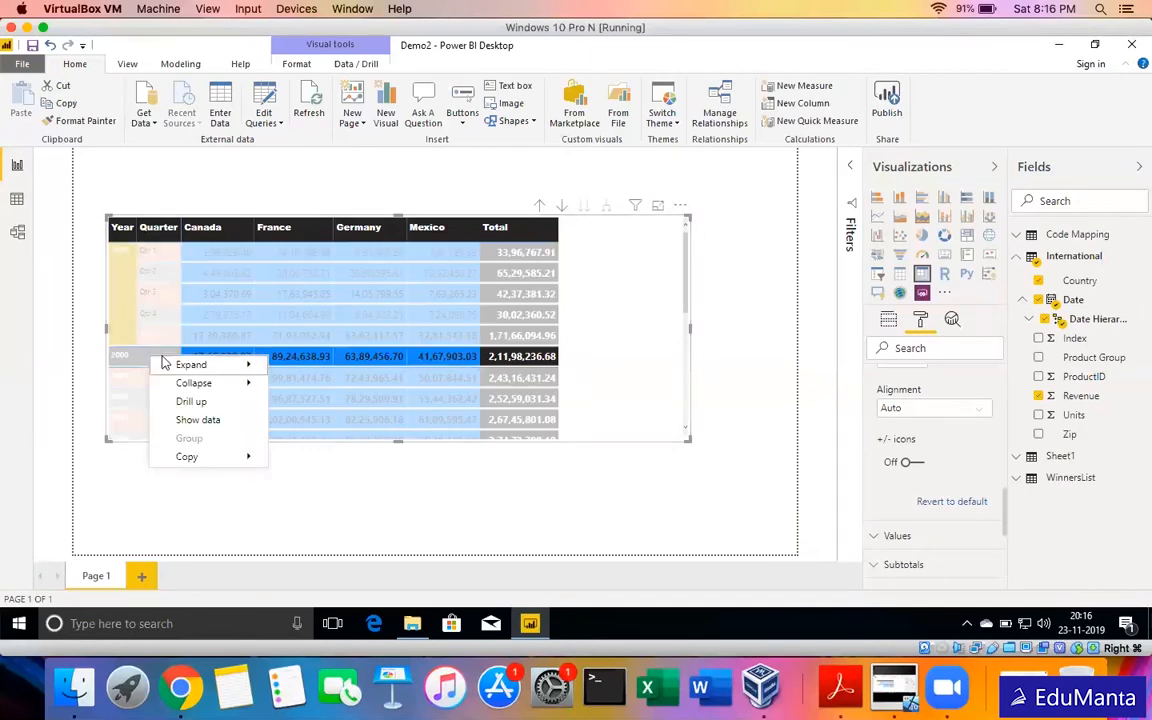
{"action": "mouse_move", "coordinate": [185, 368]}
{"action": "left_click", "coordinate": [313, 366]}
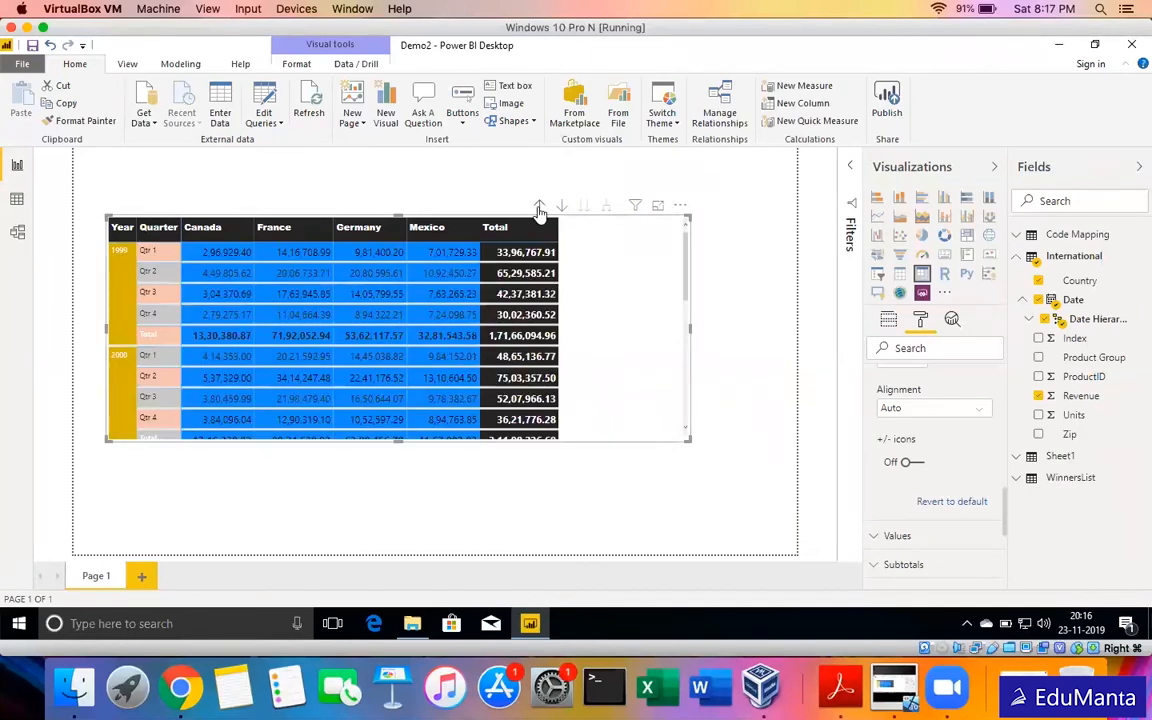
{"action": "left_click", "coordinate": [539, 207]}
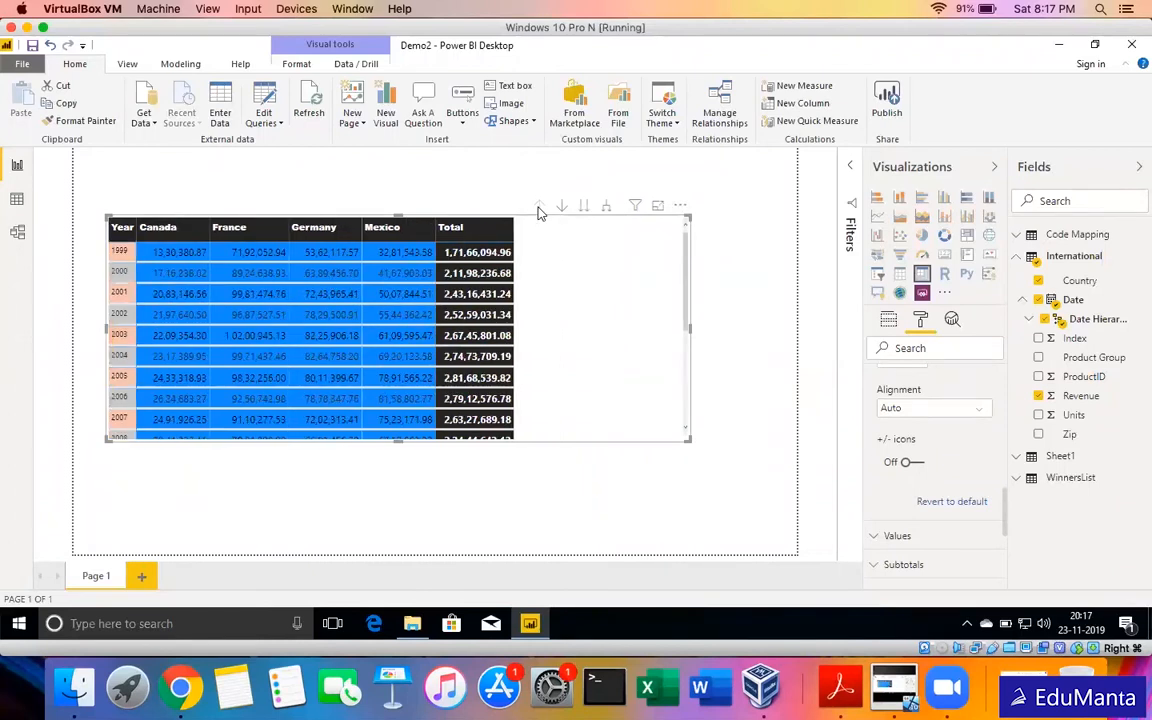
Expand all years of the matrix down to quarters, make the matrix taller to view them, and drill back up to years.
{"action": "left_click", "coordinate": [605, 210]}
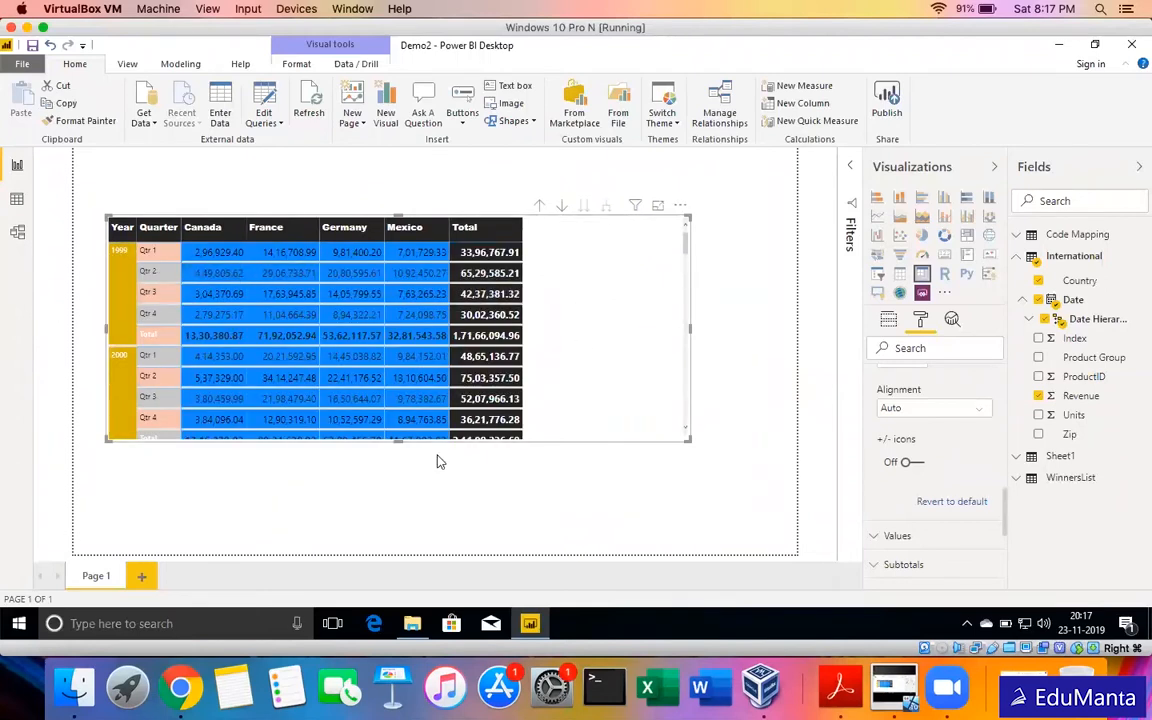
{"action": "left_click_drag", "start_coordinate": [399, 442], "coordinate": [394, 545]}
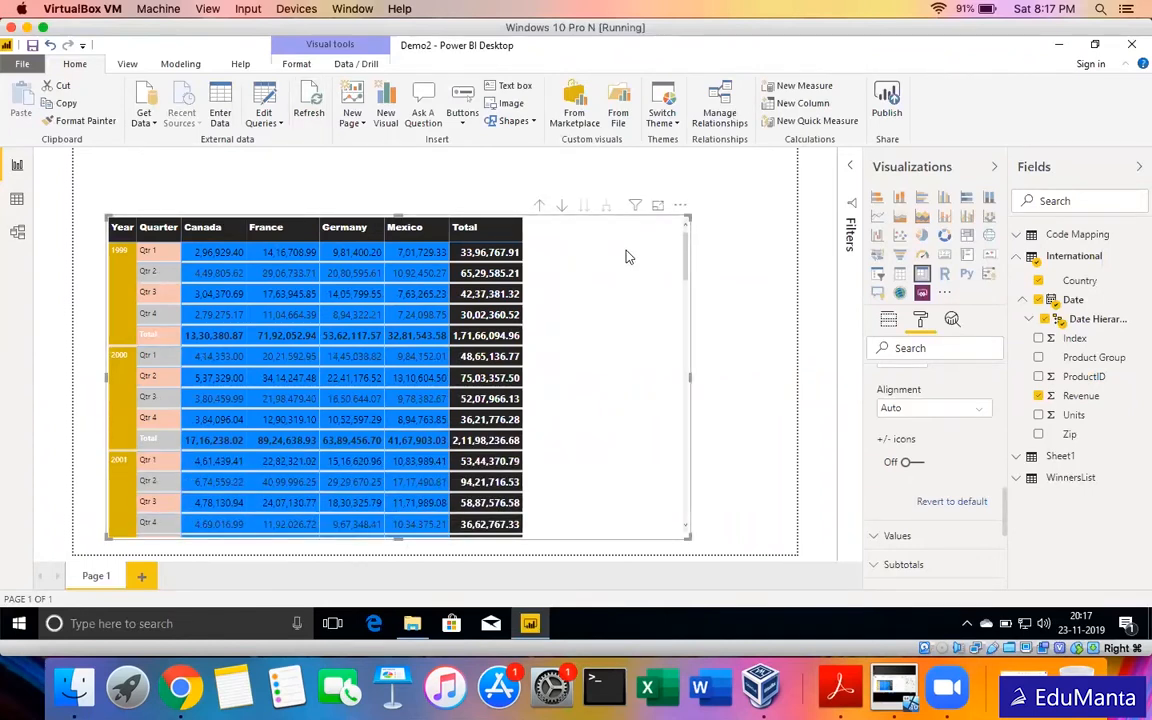
{"action": "scroll", "coordinate": [592, 346], "scroll_direction": "down", "scroll_amount": 5}
{"action": "scroll", "coordinate": [592, 346], "scroll_direction": "down", "scroll_amount": 3}
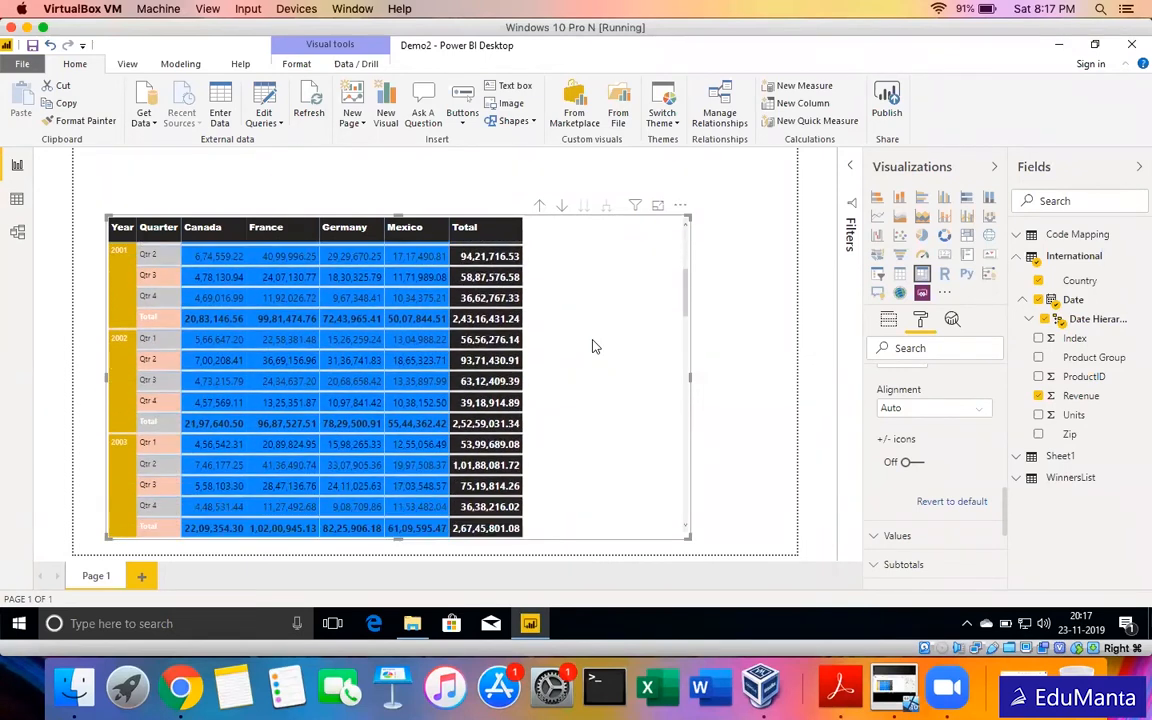
{"action": "left_click", "coordinate": [539, 206]}
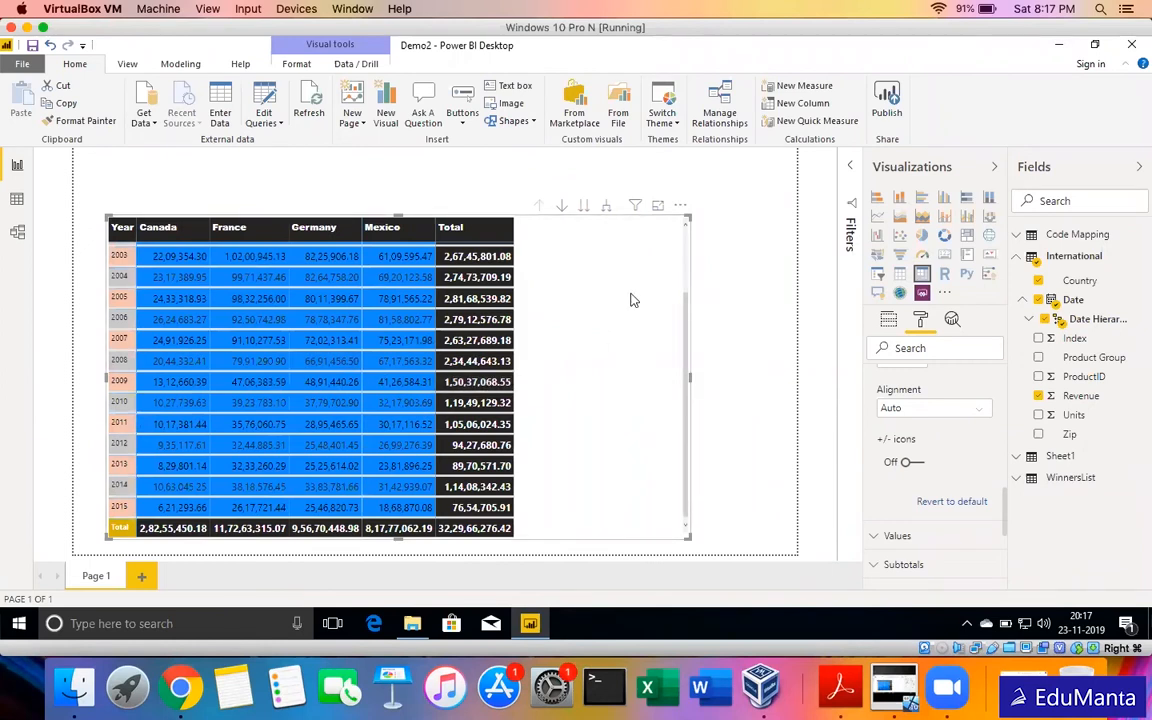
Switch the matrix rows to the quarter level, return to the year level, and show the visual's field settings.
{"action": "left_click", "coordinate": [585, 210]}
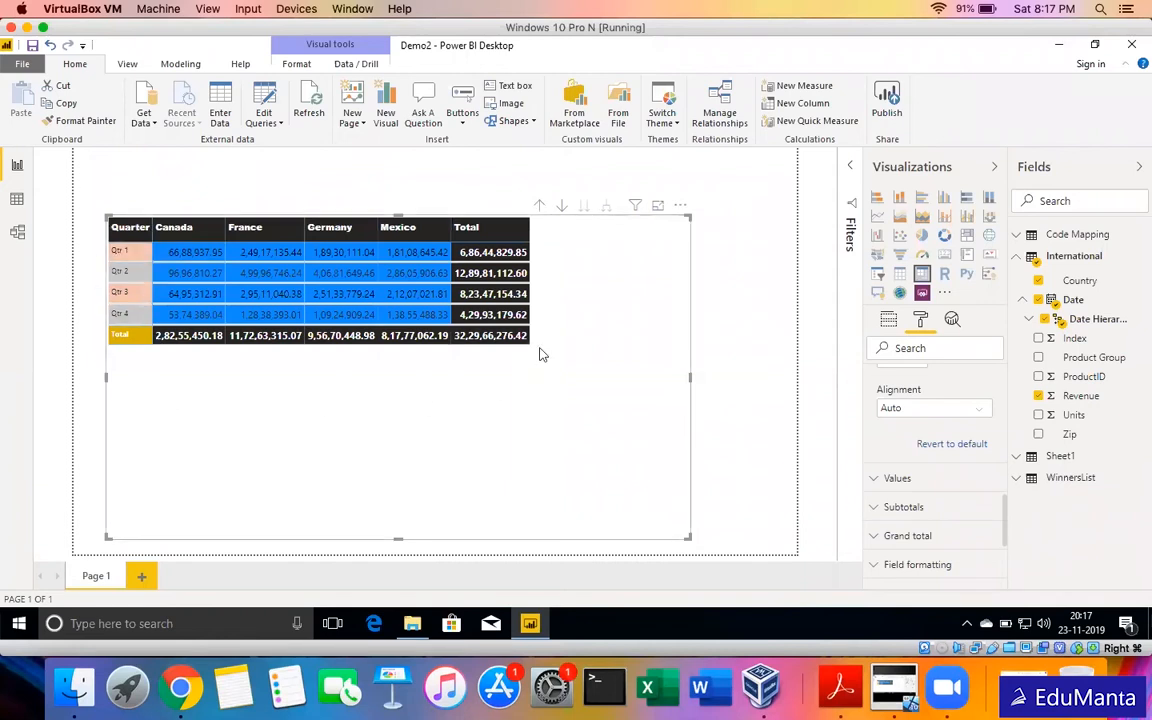
{"action": "left_click", "coordinate": [539, 205]}
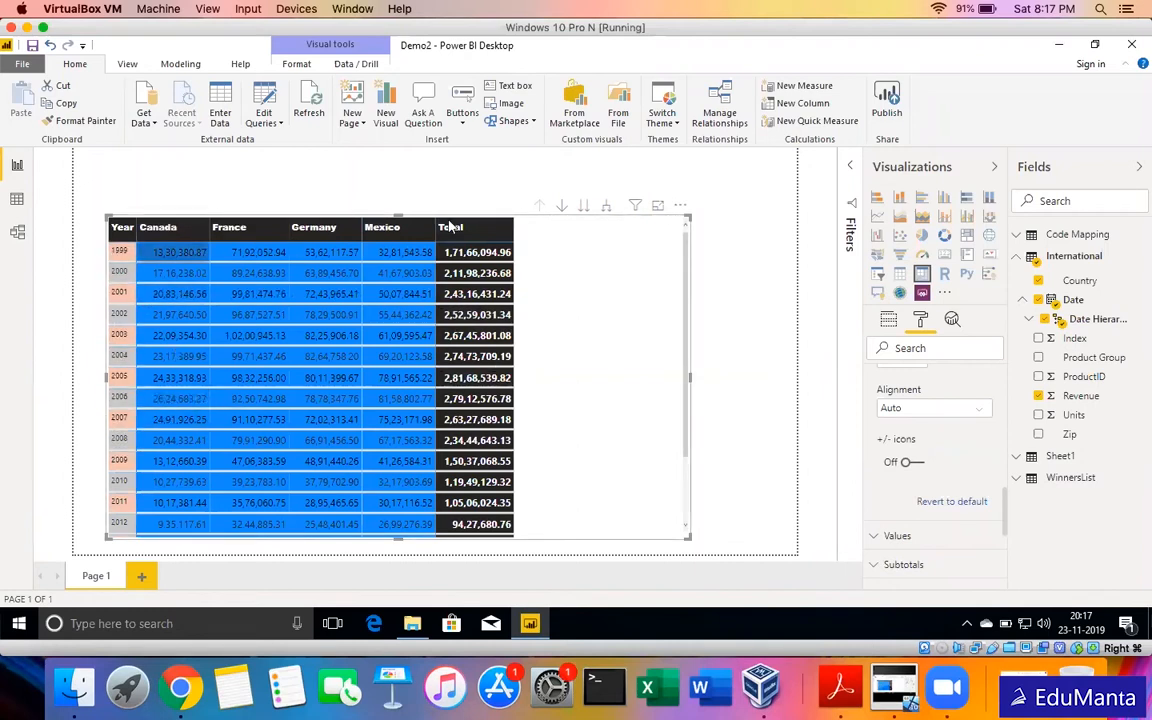
{"action": "left_click", "coordinate": [887, 321]}
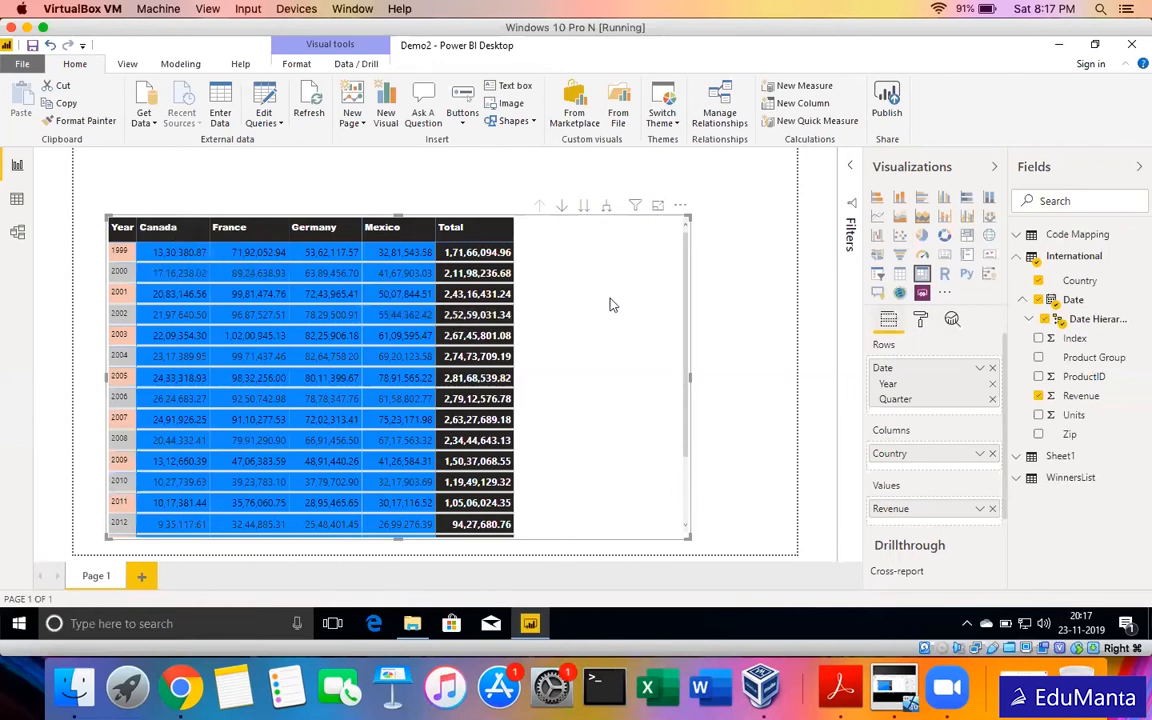
Move the matrix slightly up the page and shrink it so it shows only the columns up to Mexico and rows up to 2006.
{"action": "left_click_drag", "start_coordinate": [619, 297], "coordinate": [620, 271]}
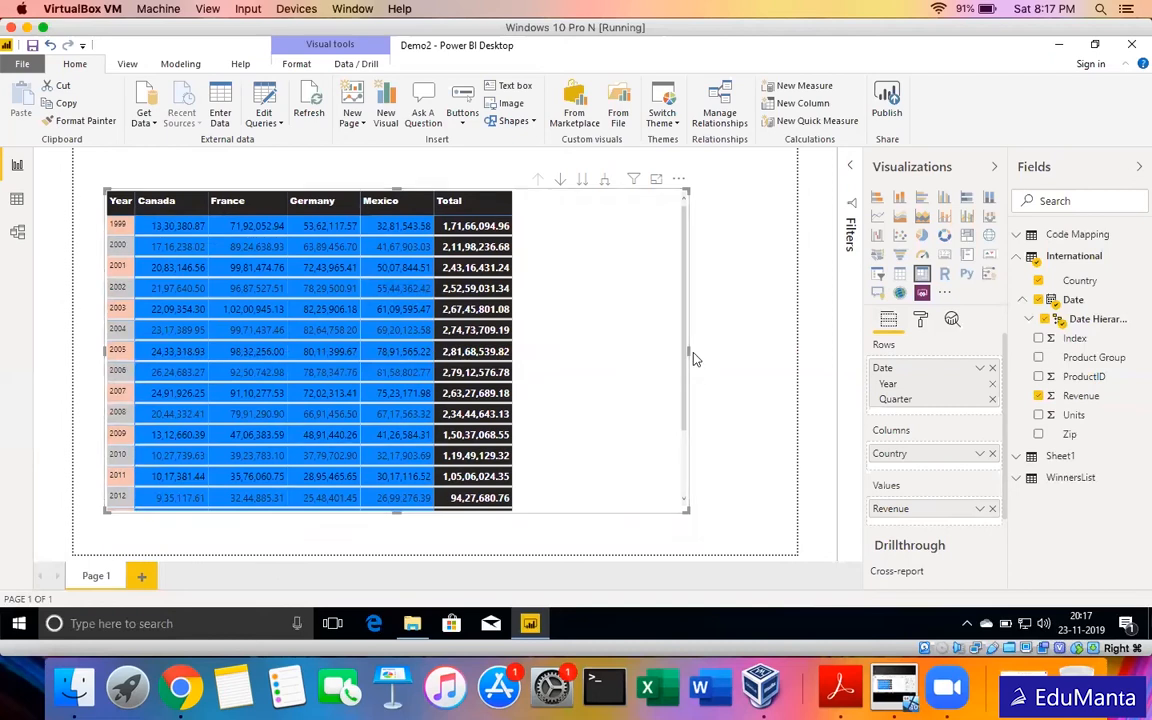
{"action": "left_click_drag", "start_coordinate": [689, 357], "coordinate": [640, 363]}
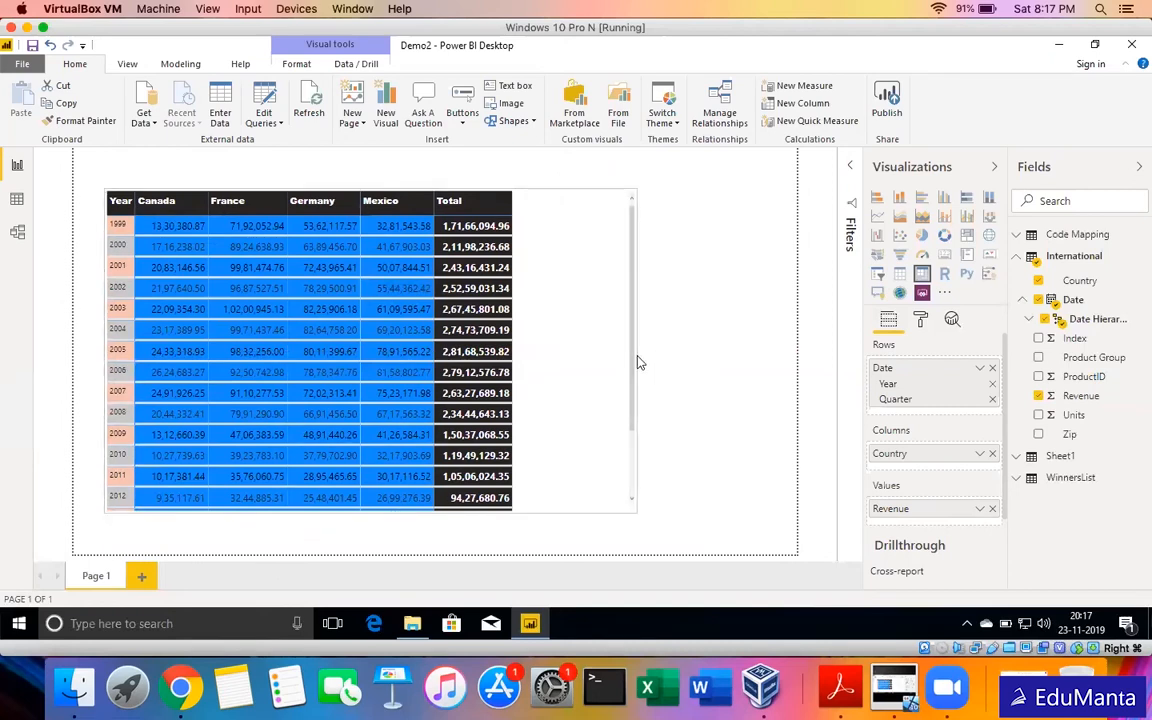
{"action": "left_click", "coordinate": [640, 363]}
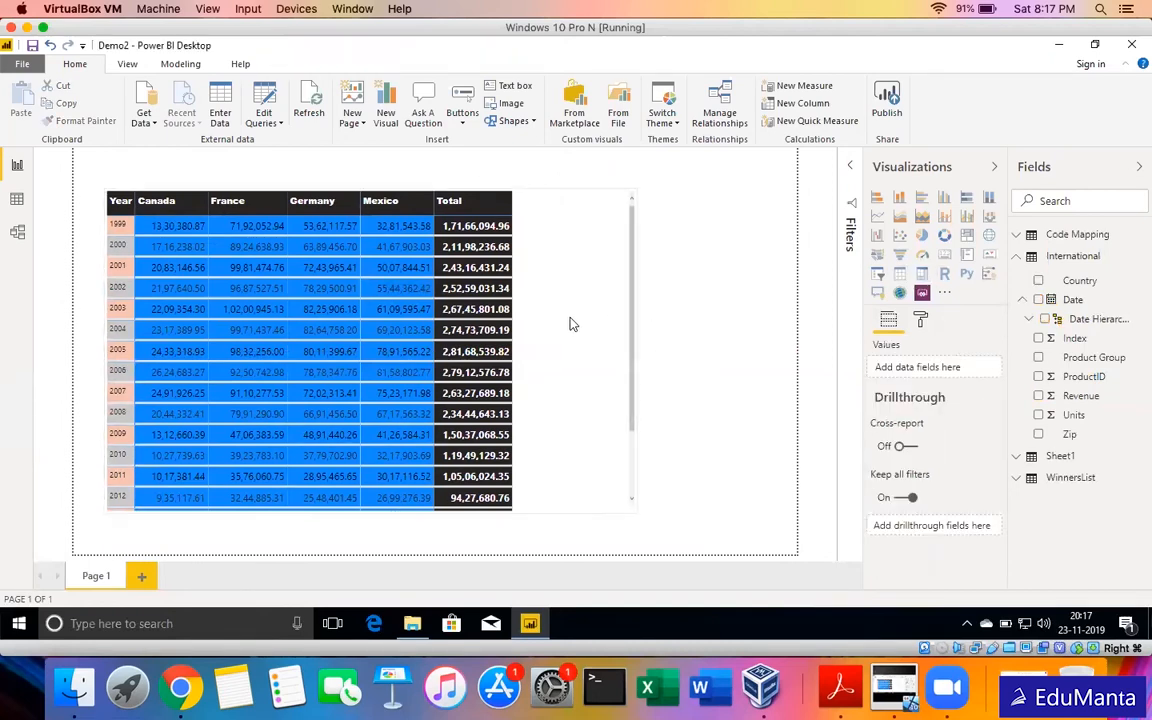
{"action": "left_click", "coordinate": [570, 324]}
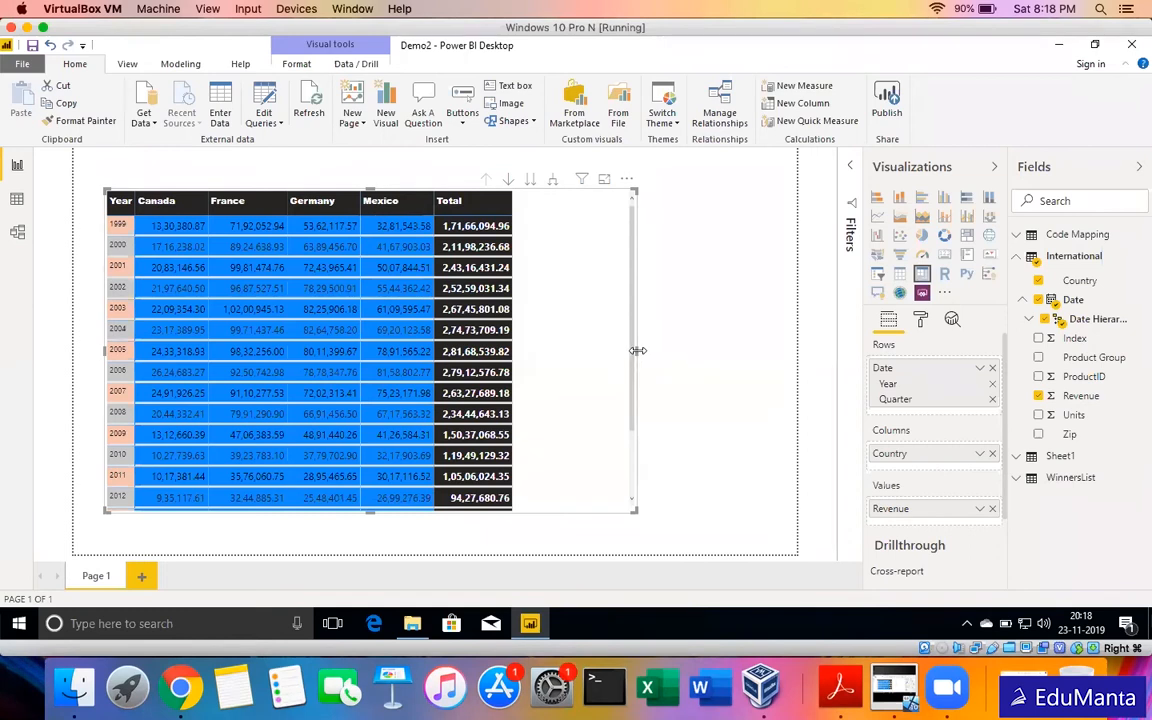
{"action": "left_click_drag", "start_coordinate": [637, 350], "coordinate": [549, 303]}
{"action": "left_click", "coordinate": [535, 276]}
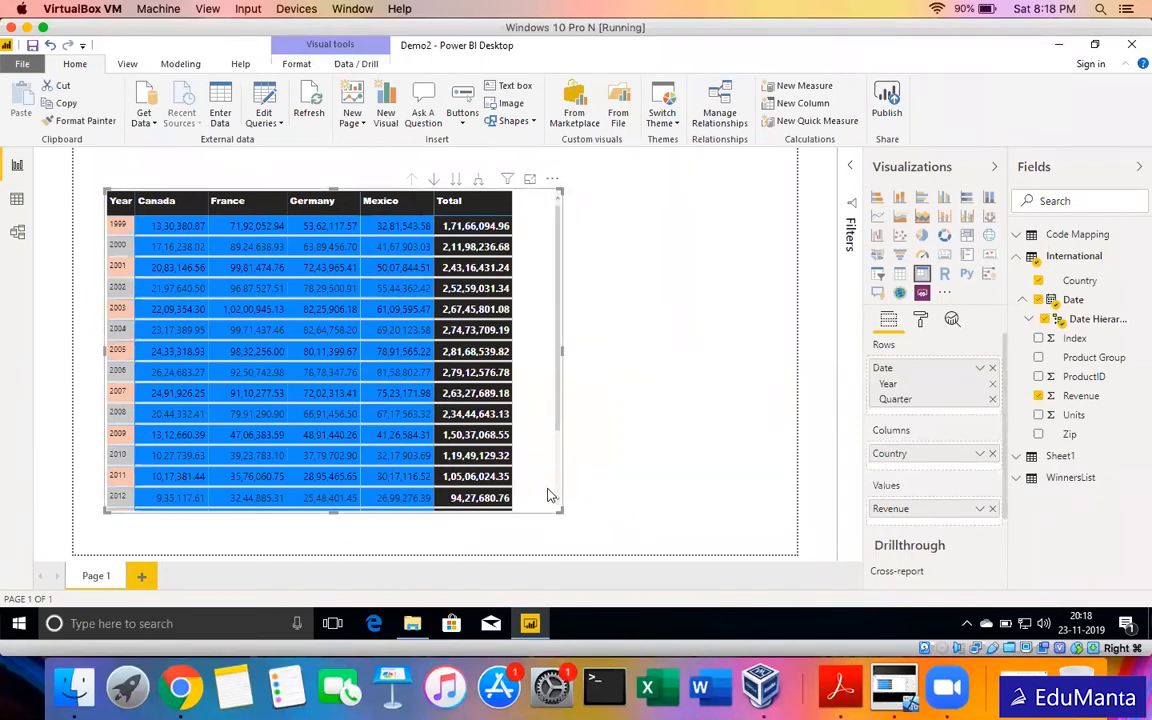
{"action": "left_click_drag", "start_coordinate": [557, 510], "coordinate": [428, 381]}
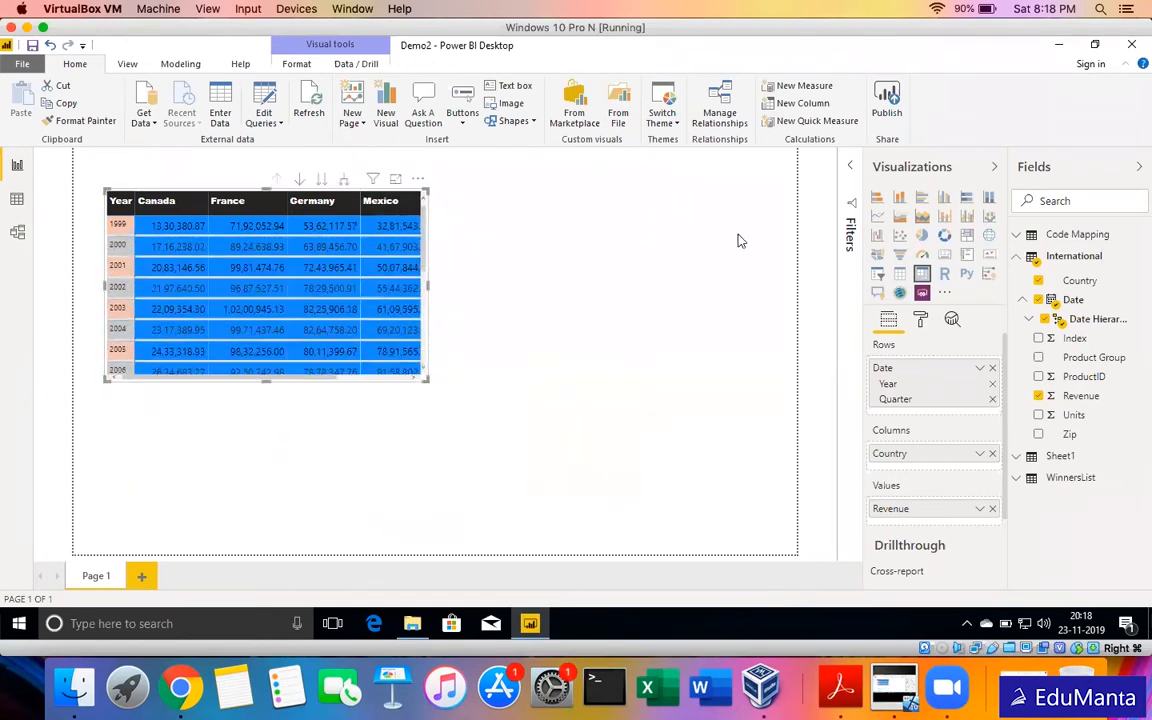
View the matrix in focus mode down to its total row, and return to the report page.
{"action": "left_click", "coordinate": [697, 251]}
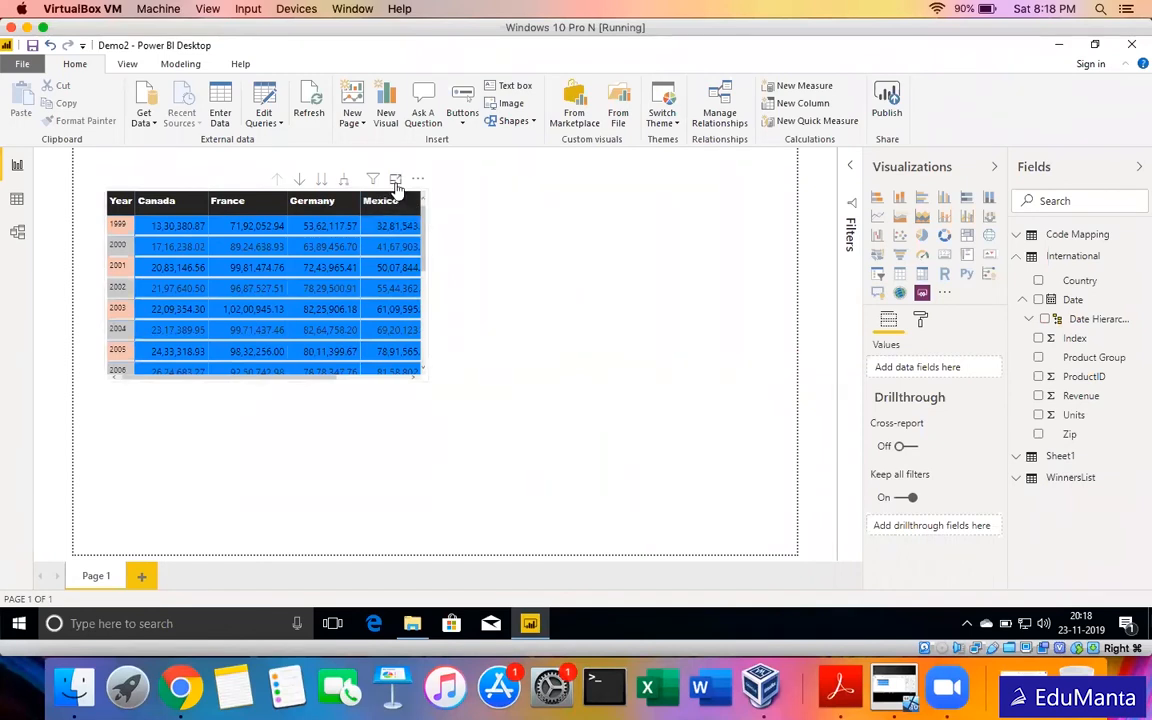
{"action": "left_click", "coordinate": [396, 180]}
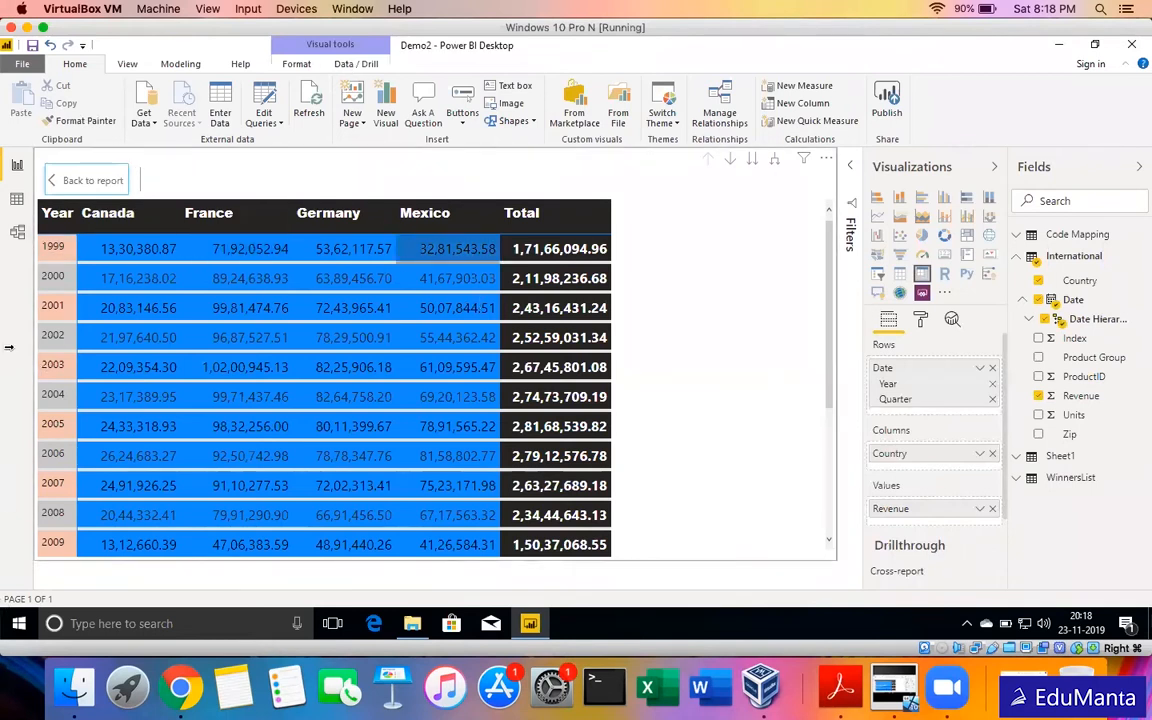
{"action": "scroll", "coordinate": [763, 289], "scroll_direction": "down", "scroll_amount": 5}
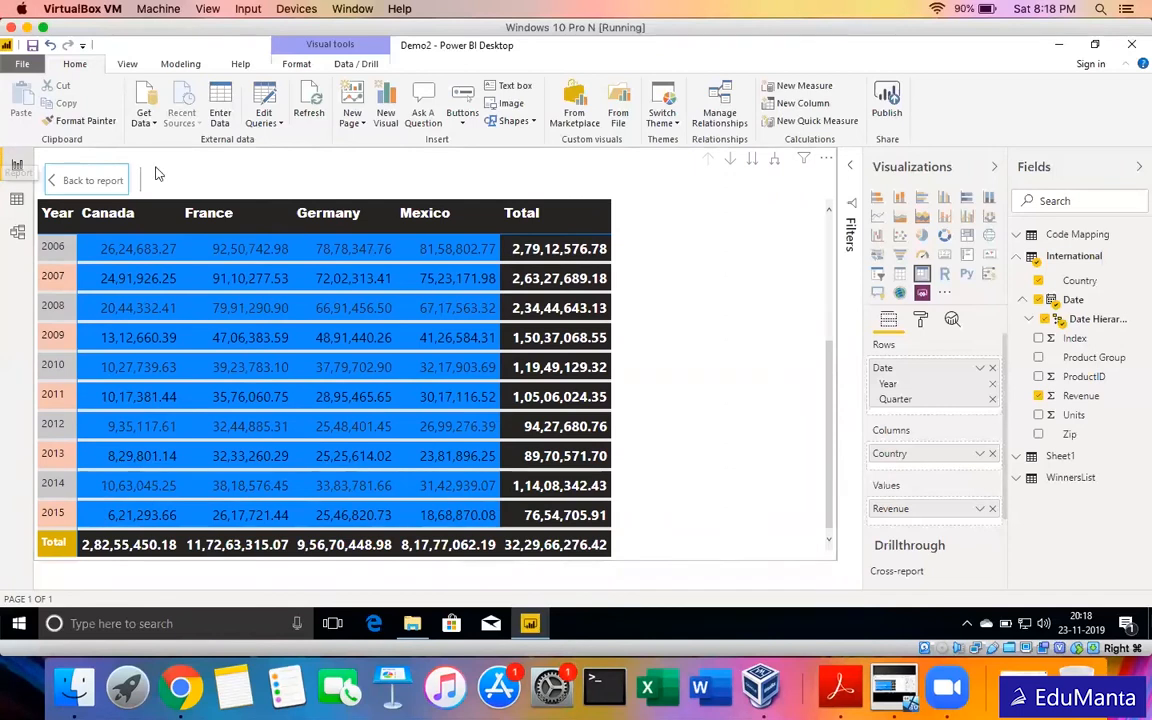
{"action": "left_click", "coordinate": [54, 182]}
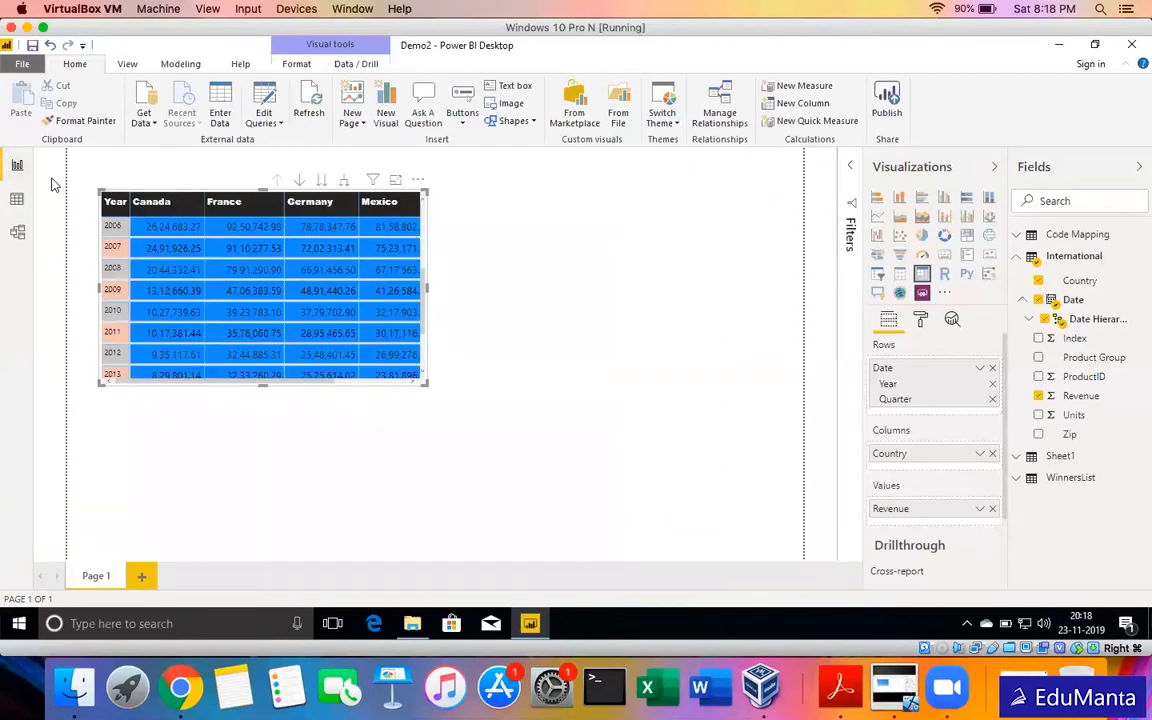
{"action": "left_click", "coordinate": [740, 295]}
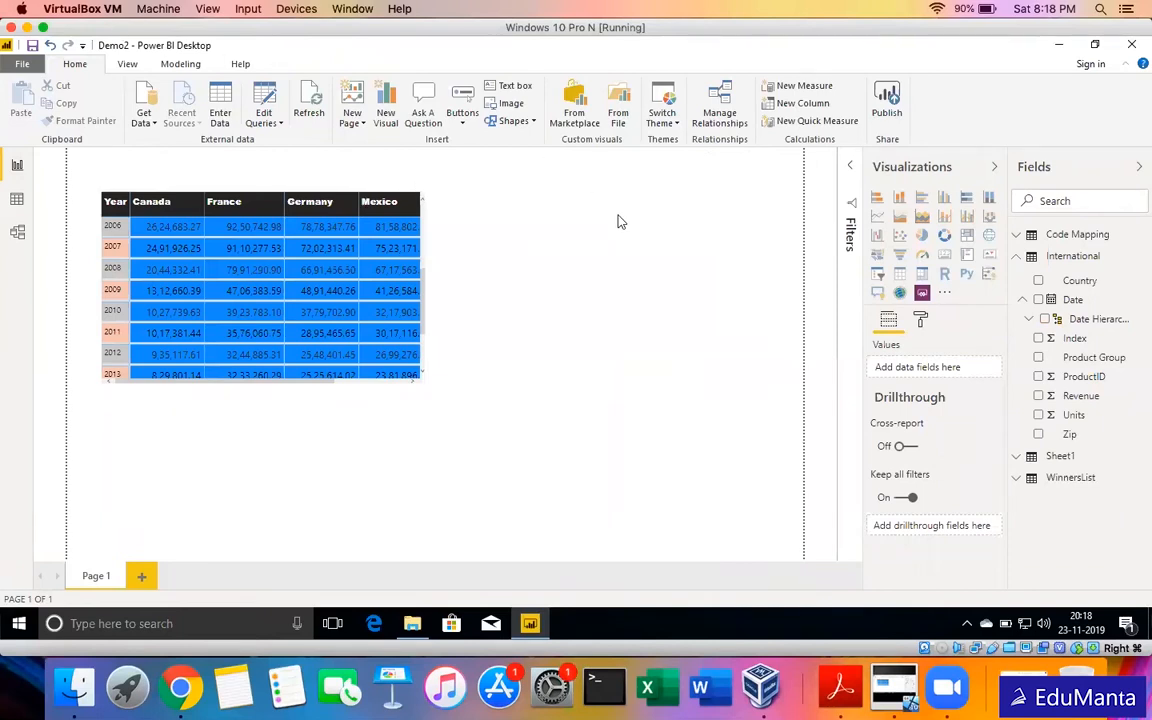
{"action": "left_click", "coordinate": [394, 217]}
{"action": "left_click", "coordinate": [548, 306]}
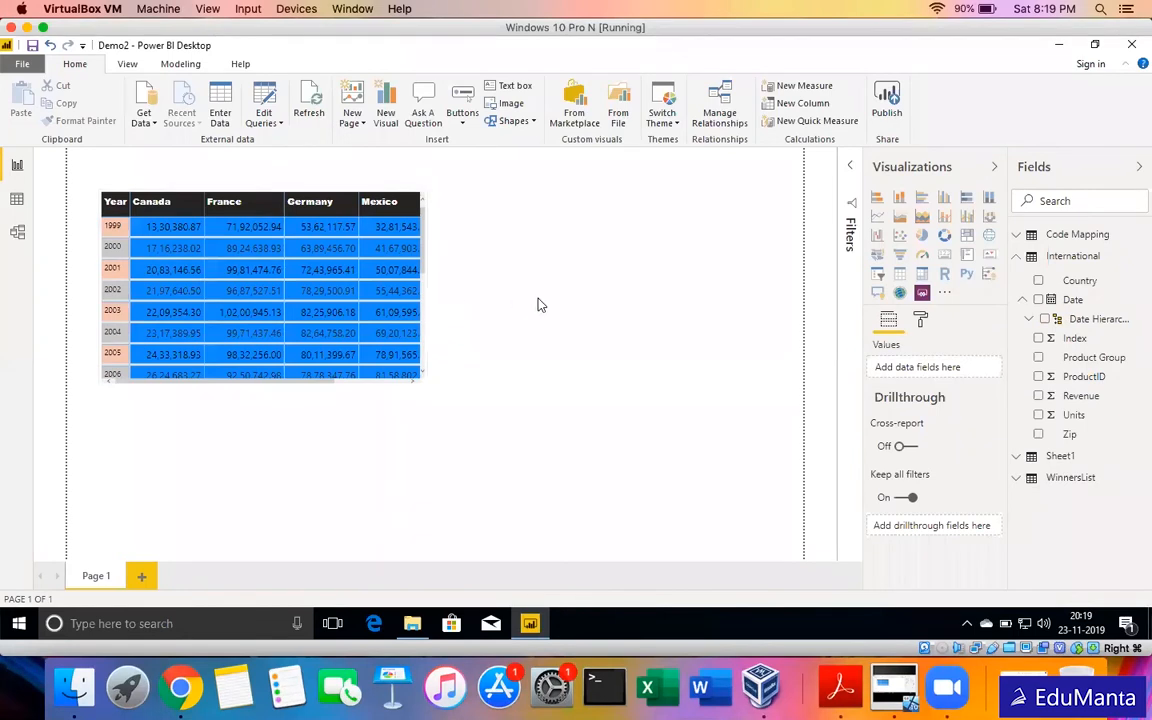
Add an empty card visual, place it to the right of the matrix and make it smaller.
{"action": "left_click", "coordinate": [944, 260]}
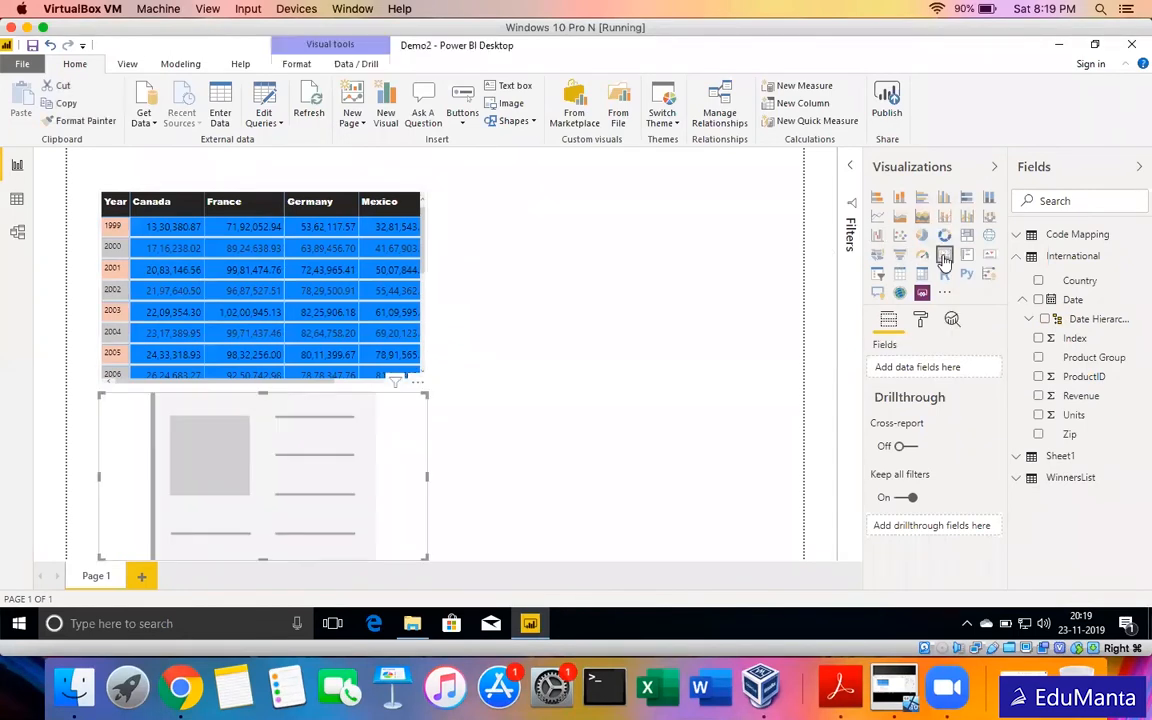
{"action": "left_click_drag", "start_coordinate": [301, 507], "coordinate": [663, 312]}
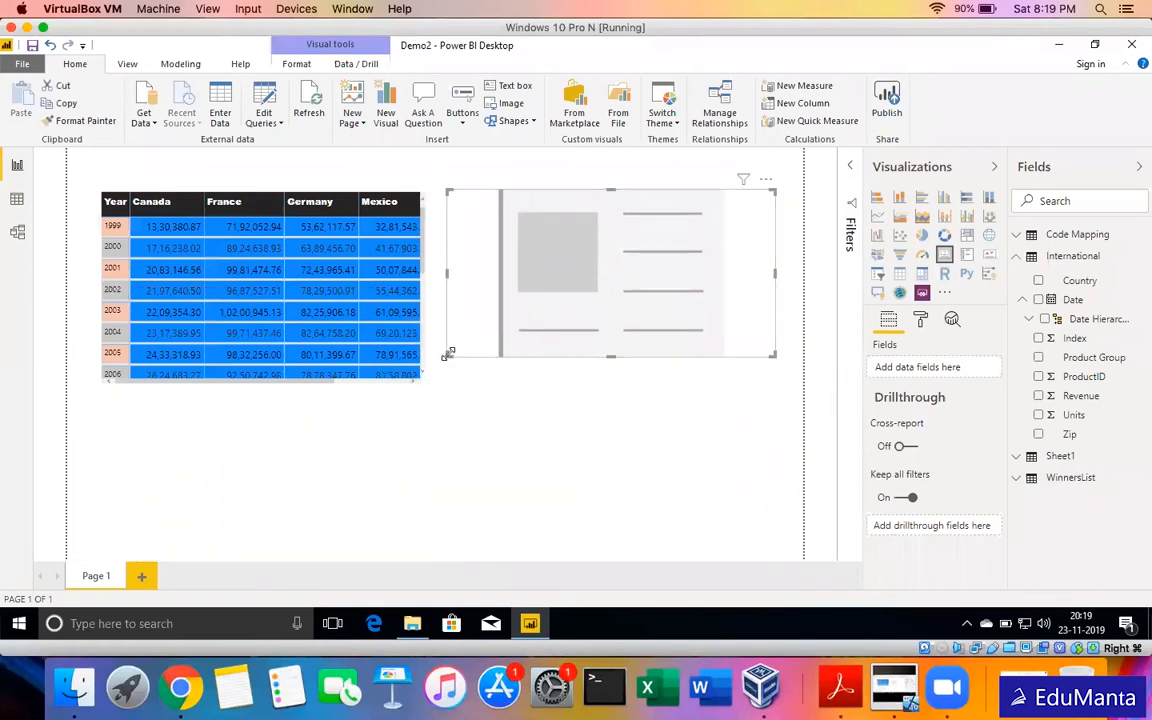
{"action": "left_click_drag", "start_coordinate": [515, 284], "coordinate": [541, 280]}
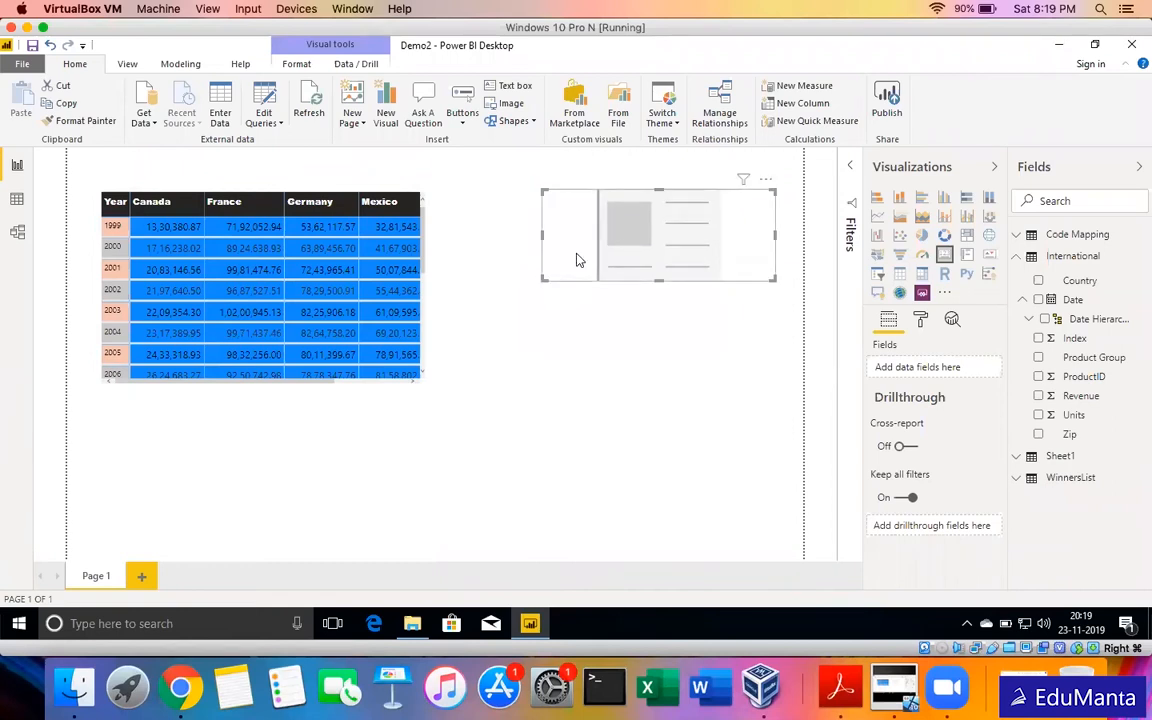
Widen the matrix slightly, and move it lower on the page with its France column selected.
{"action": "left_click", "coordinate": [445, 293]}
{"action": "left_click", "coordinate": [427, 291]}
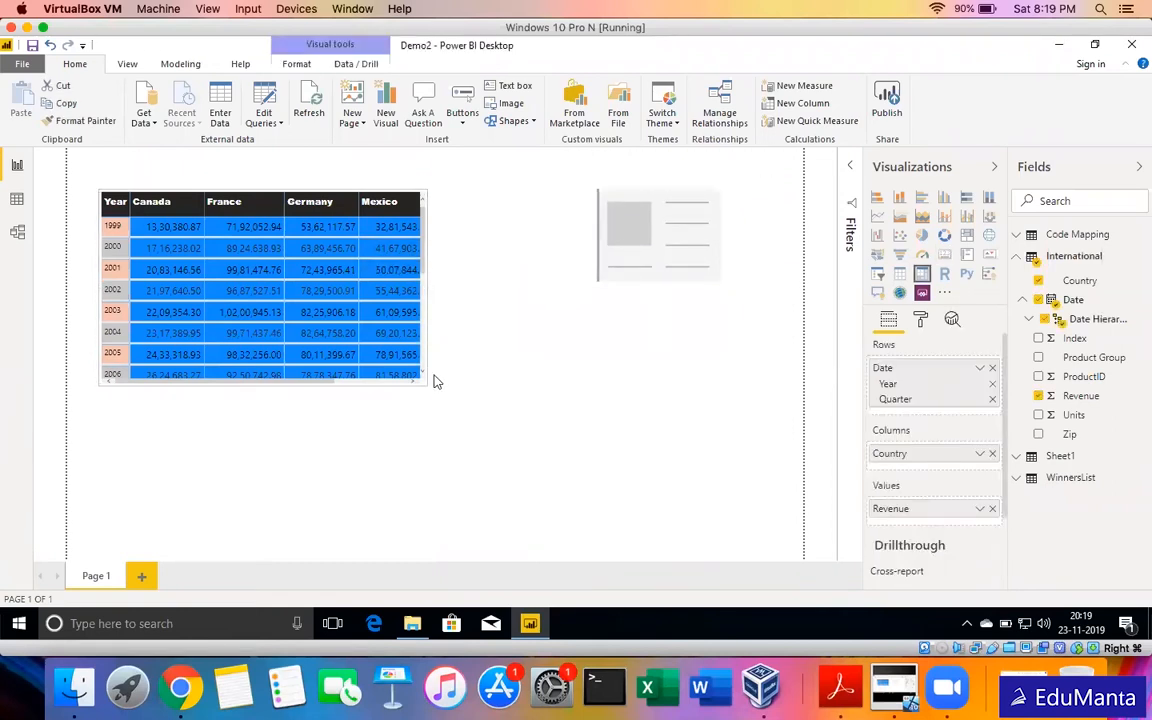
{"action": "left_click_drag", "start_coordinate": [434, 376], "coordinate": [434, 381]}
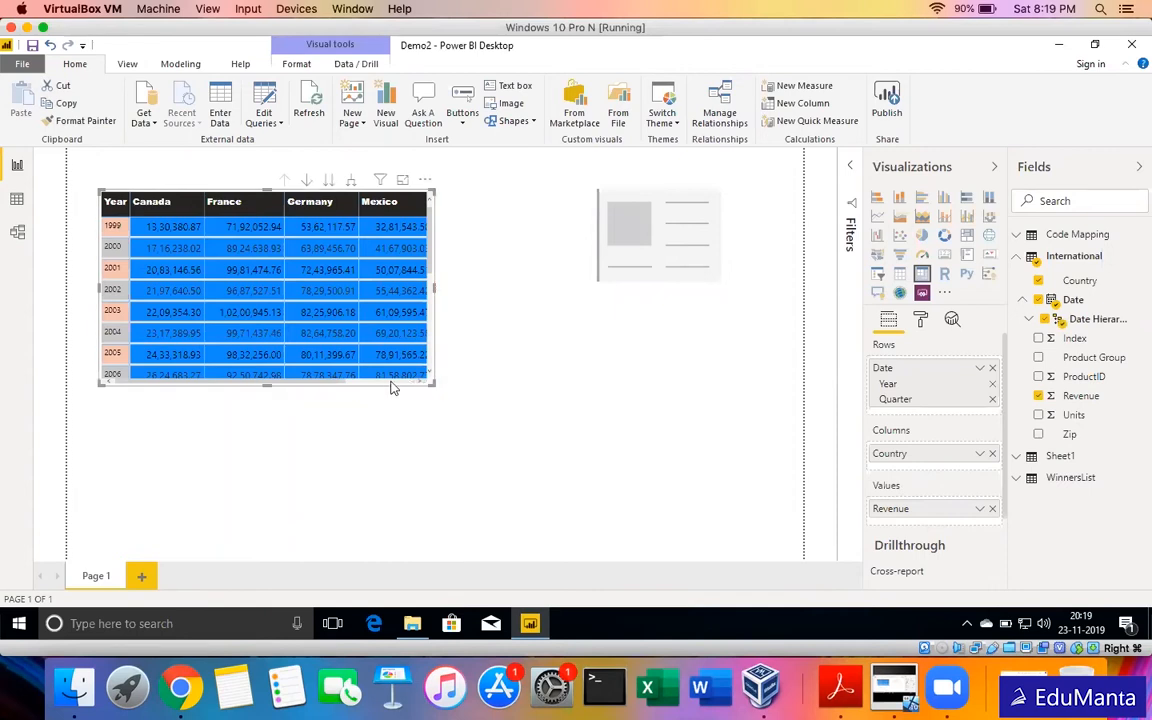
{"action": "left_click", "coordinate": [392, 382]}
{"action": "left_click", "coordinate": [395, 444]}
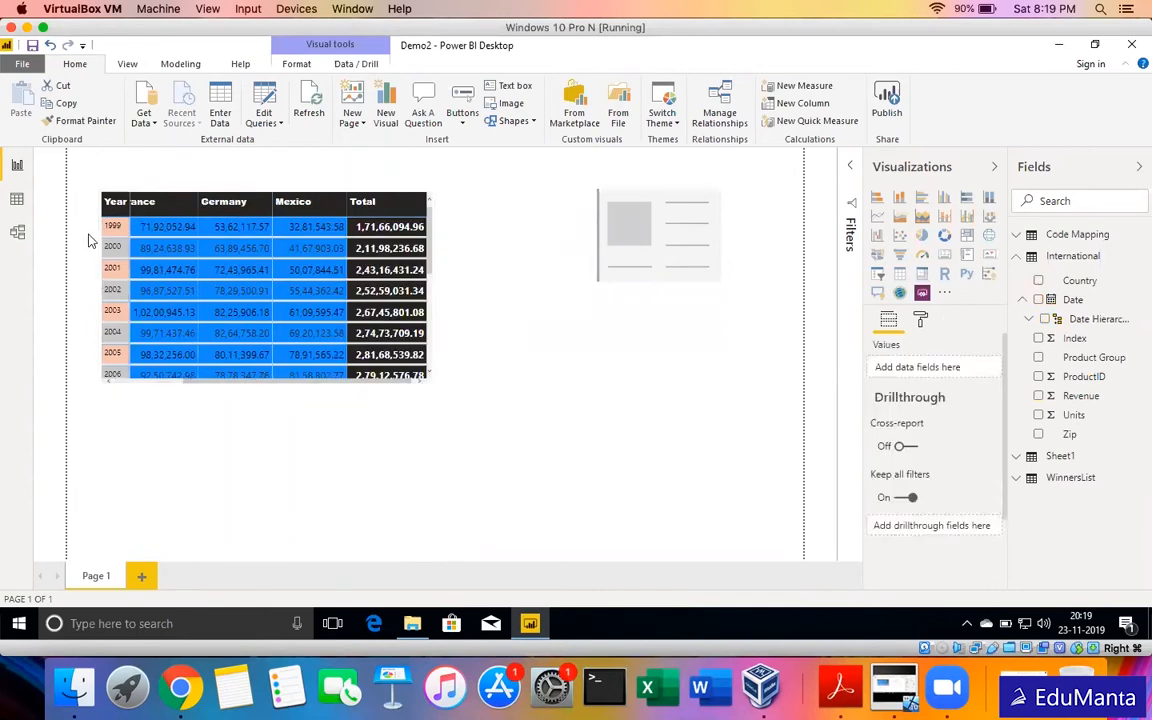
{"action": "left_click", "coordinate": [145, 201]}
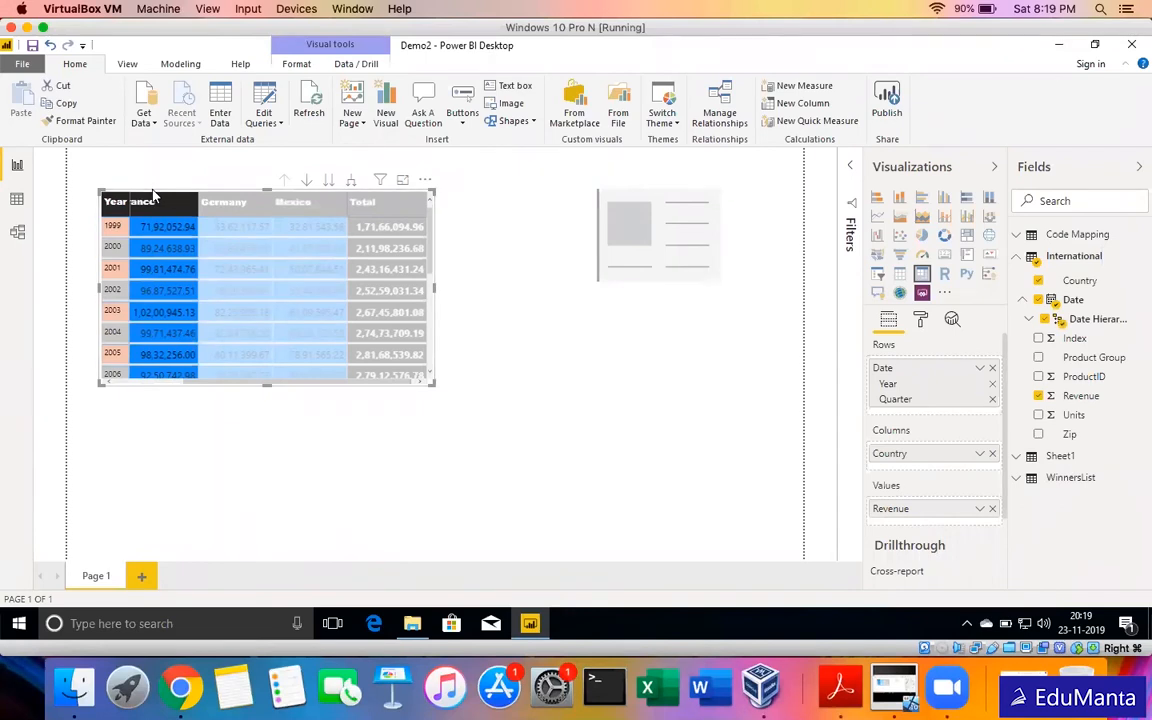
{"action": "left_click_drag", "start_coordinate": [166, 230], "coordinate": [181, 363]}
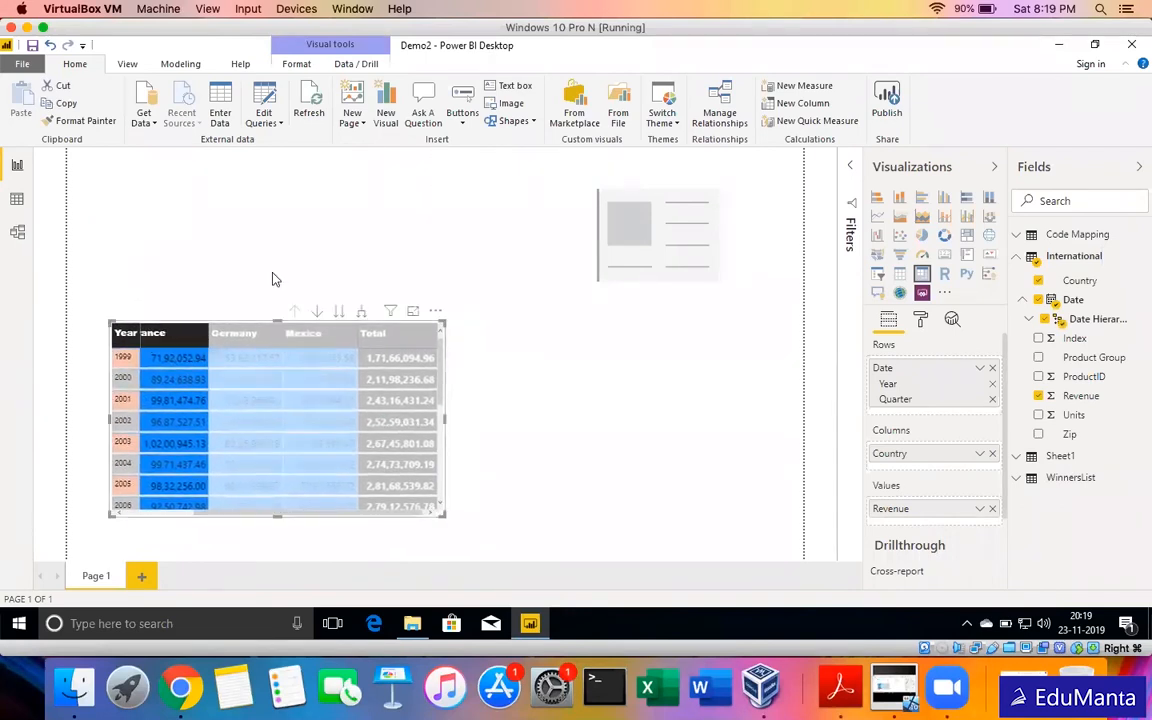
Place the card above the matrix and fill it with the International table's Revenue field.
{"action": "left_click", "coordinate": [621, 247]}
{"action": "left_click_drag", "start_coordinate": [621, 247], "coordinate": [146, 231]}
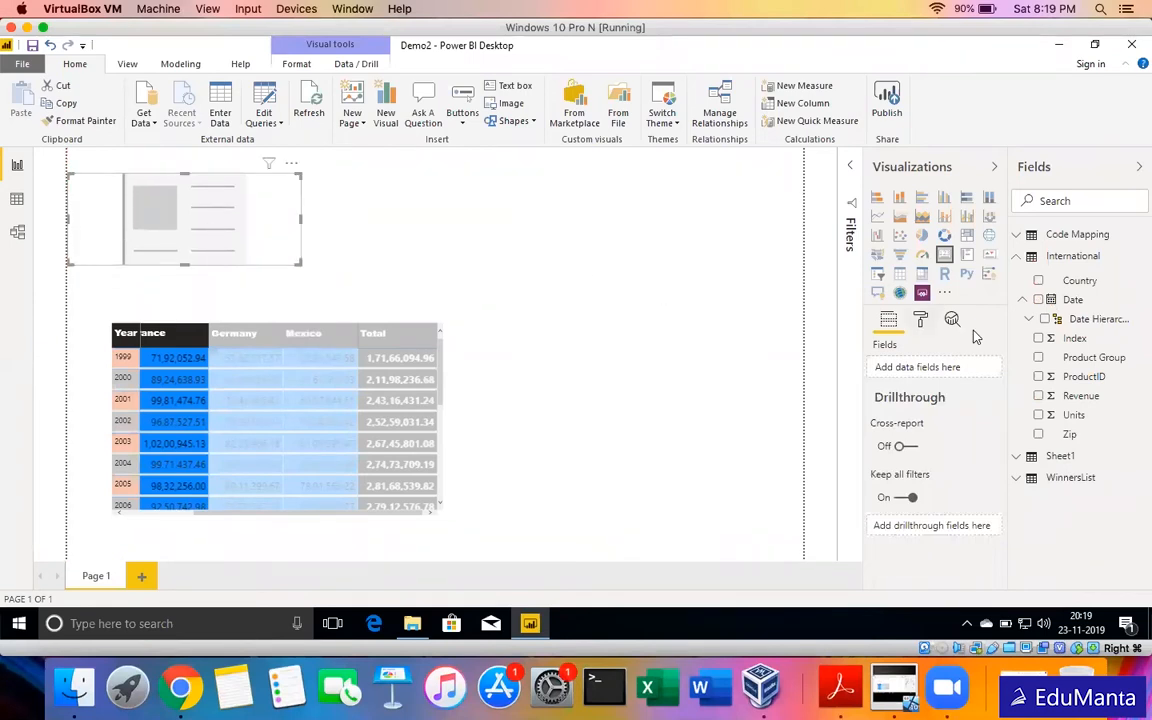
{"action": "left_click_drag", "start_coordinate": [1062, 398], "coordinate": [890, 368]}
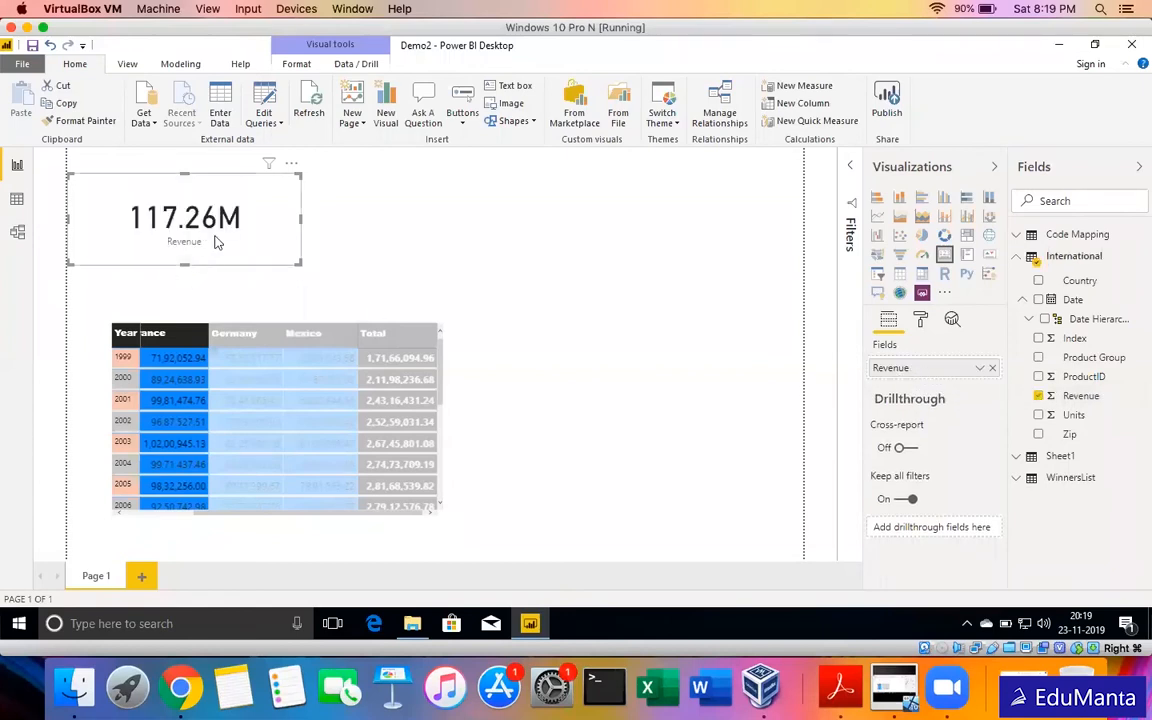
{"action": "left_click_drag", "start_coordinate": [216, 214], "coordinate": [241, 241]}
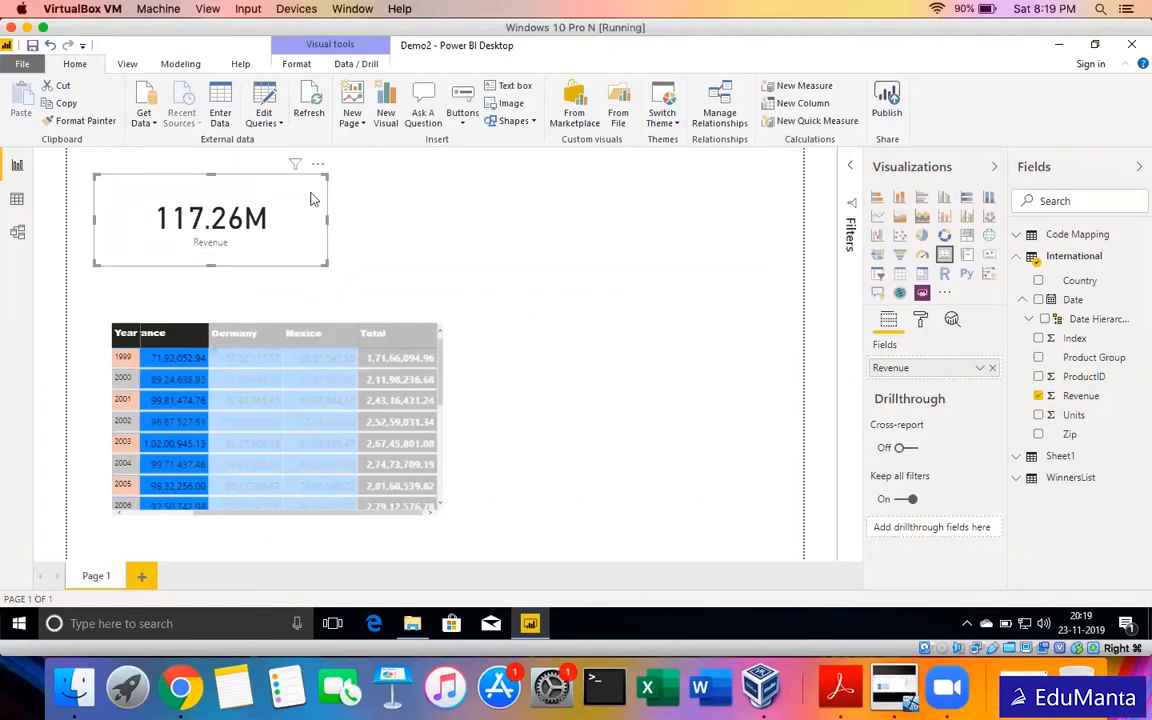
Turn on the card's title and set the title text to Revenue.
{"action": "left_click", "coordinate": [920, 322]}
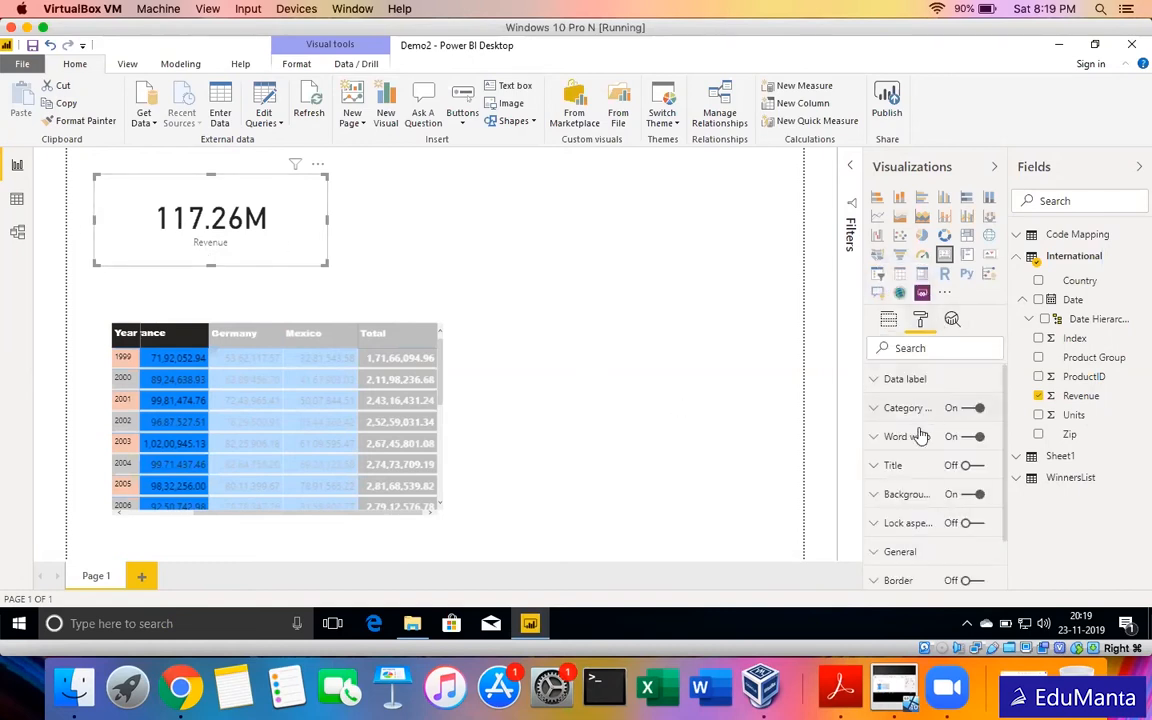
{"action": "left_click", "coordinate": [977, 468]}
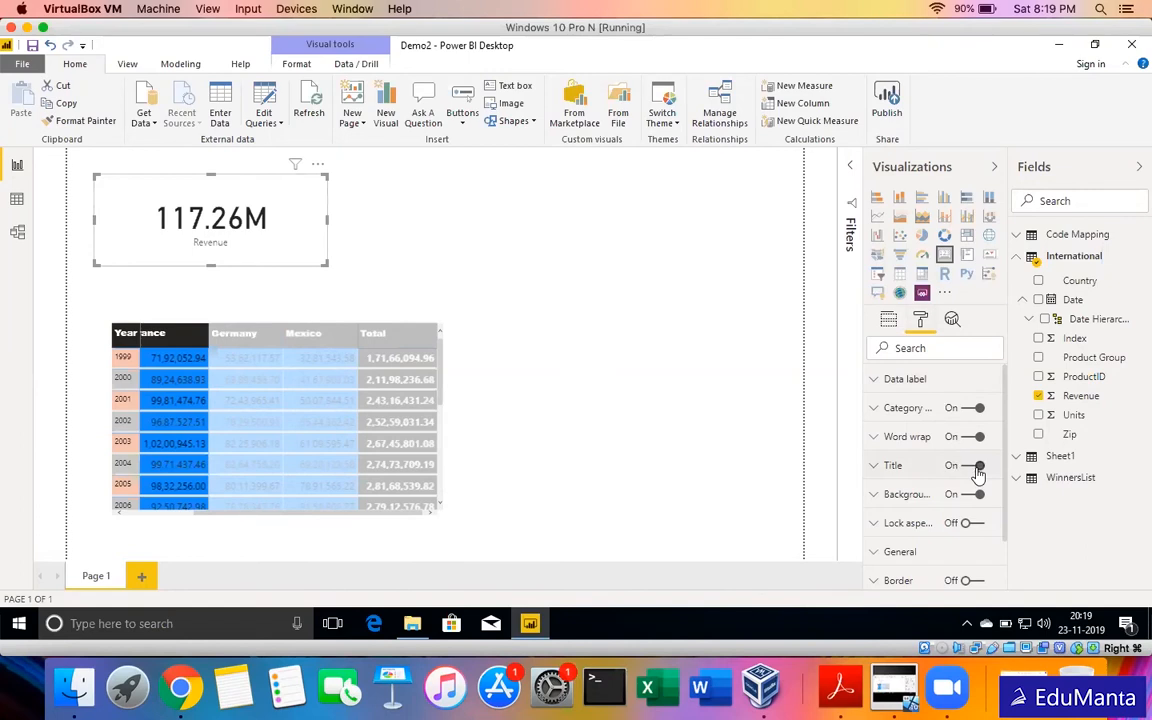
{"action": "left_click", "coordinate": [902, 474]}
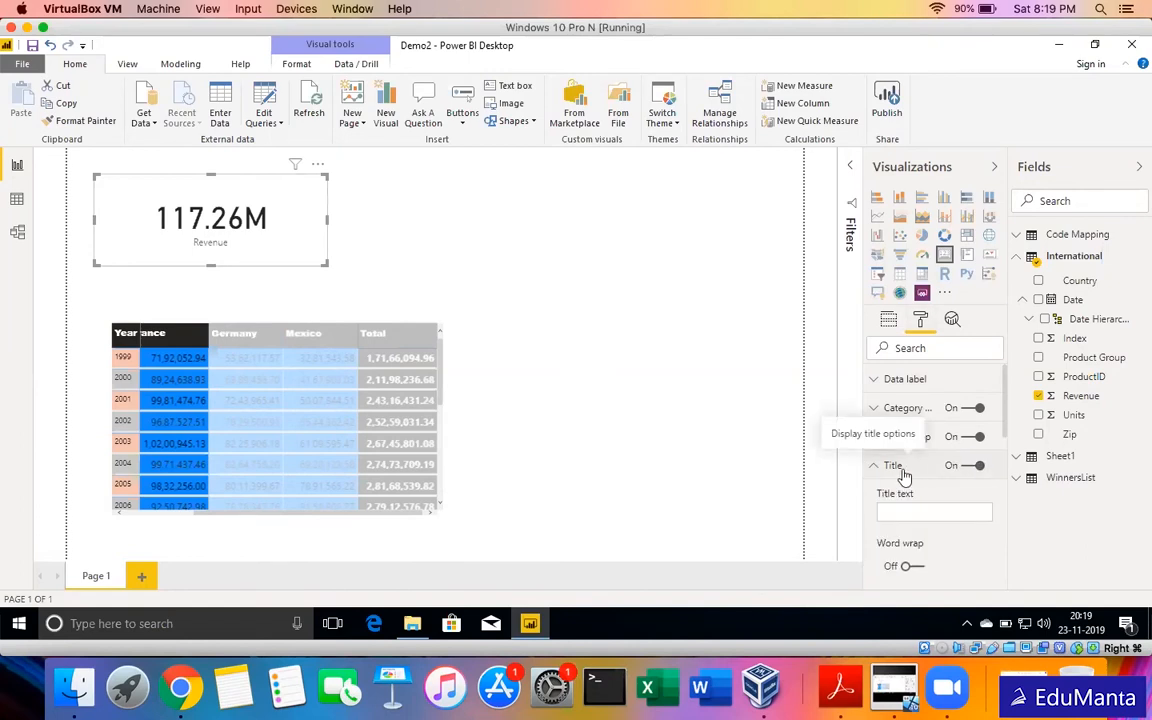
{"action": "left_click", "coordinate": [904, 512]}
{"action": "type", "text": "Revenue"}
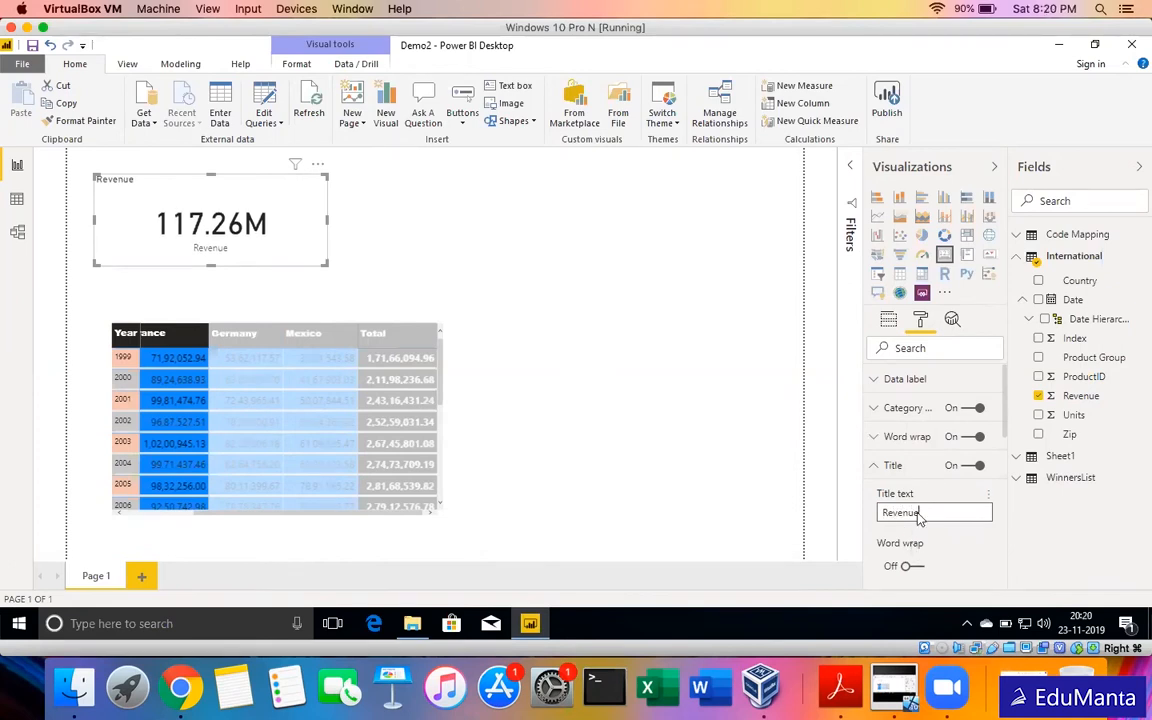
{"action": "scroll", "coordinate": [926, 492], "scroll_direction": "down", "scroll_amount": 2}
{"action": "scroll", "coordinate": [926, 492], "scroll_direction": "down", "scroll_amount": 4}
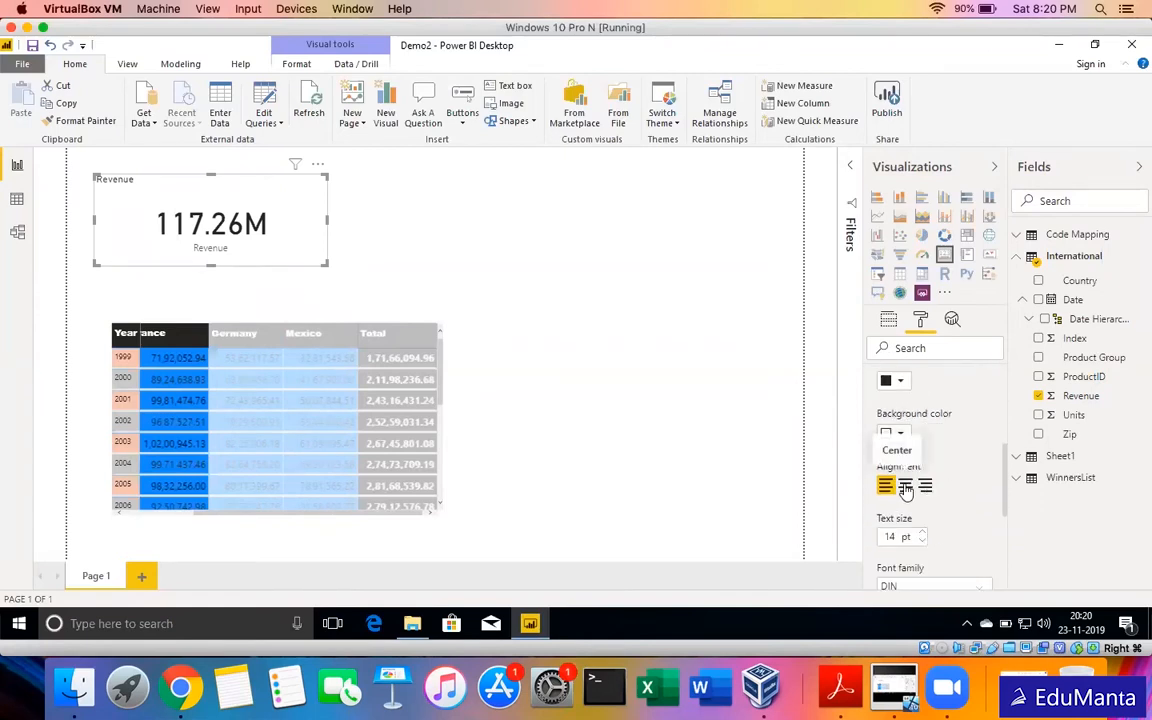
Centre the Revenue card's title and set its text size to 19 pt.
{"action": "left_click", "coordinate": [905, 487]}
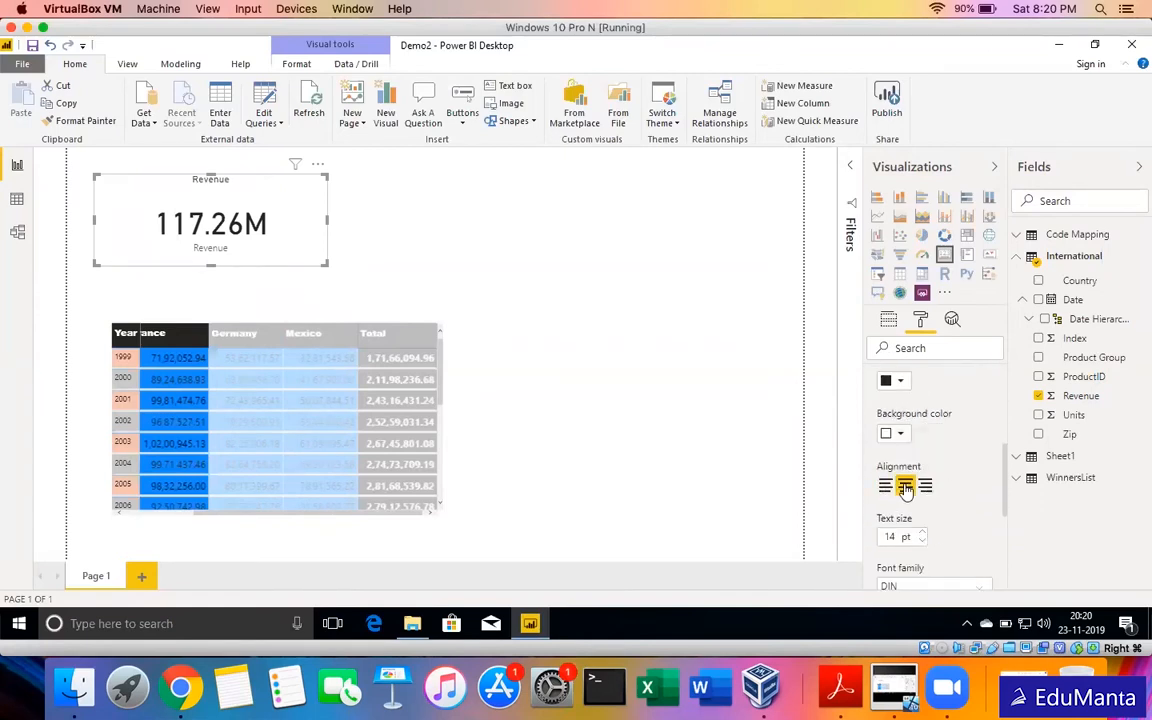
{"action": "left_click", "coordinate": [922, 533]}
{"action": "left_click", "coordinate": [922, 533]}
{"action": "left_click", "coordinate": [922, 533]}
{"action": "left_click", "coordinate": [922, 533]}
{"action": "left_click", "coordinate": [922, 533]}
Give the Revenue card's title a dark blue background and a white font colour.
{"action": "scroll", "coordinate": [922, 536], "scroll_direction": "down", "scroll_amount": 2}
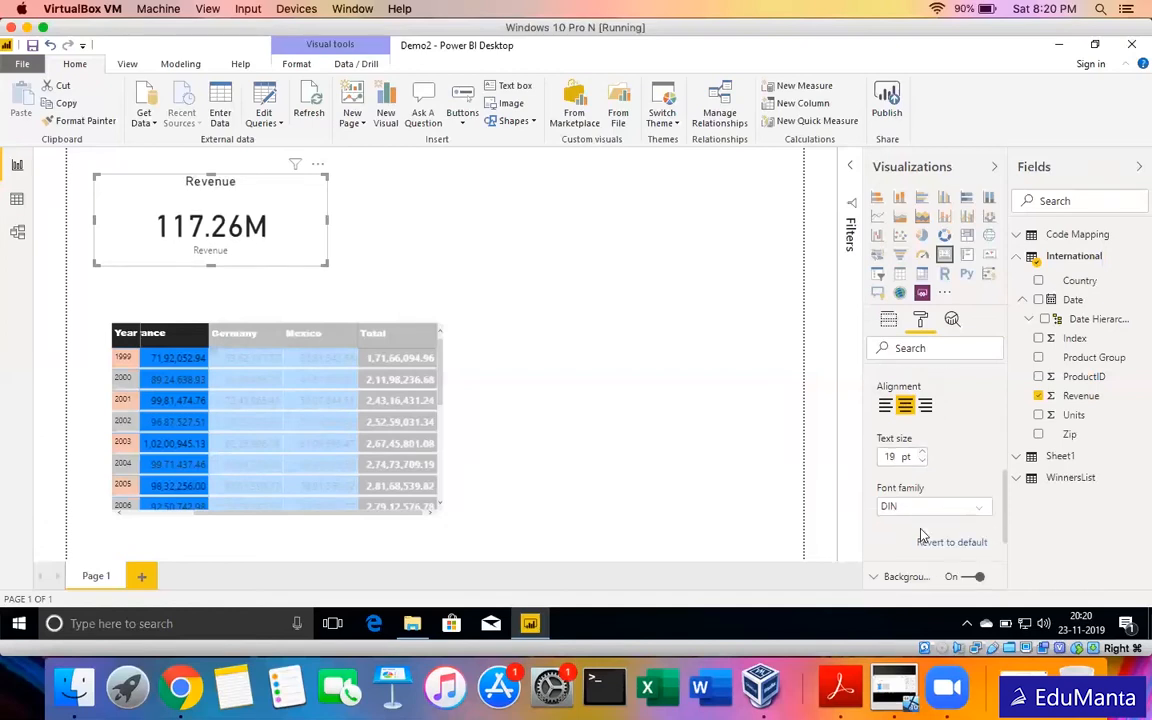
{"action": "scroll", "coordinate": [933, 484], "scroll_direction": "up", "scroll_amount": 2}
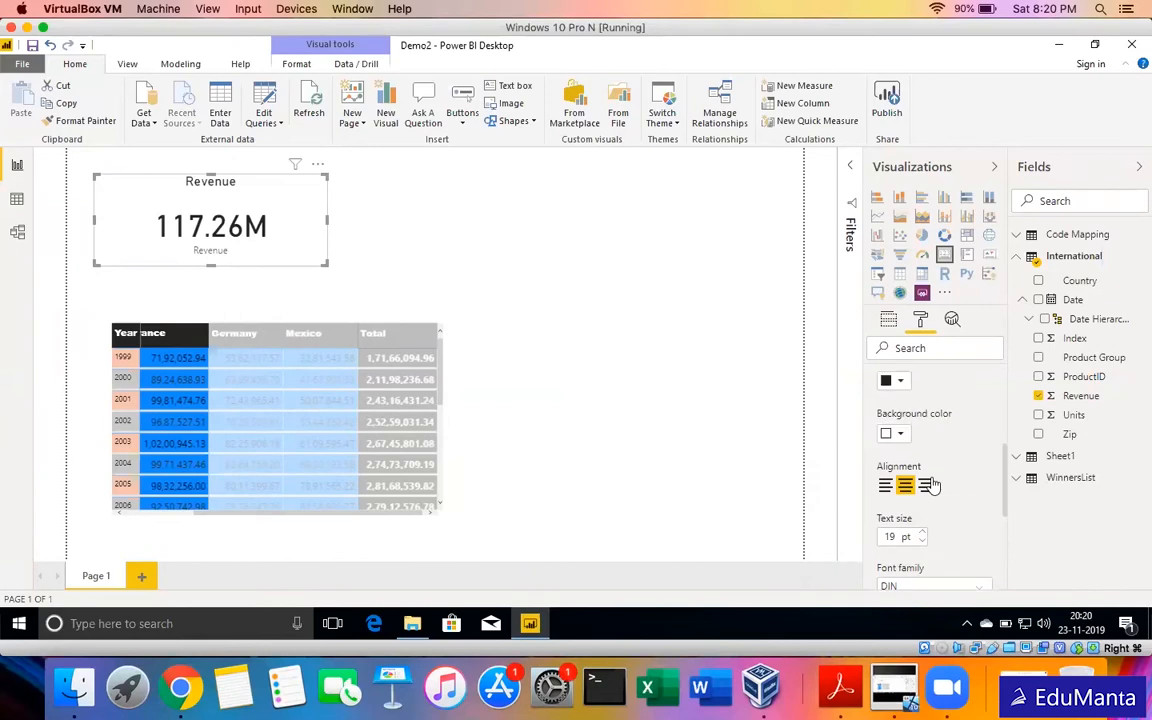
{"action": "left_click", "coordinate": [898, 440]}
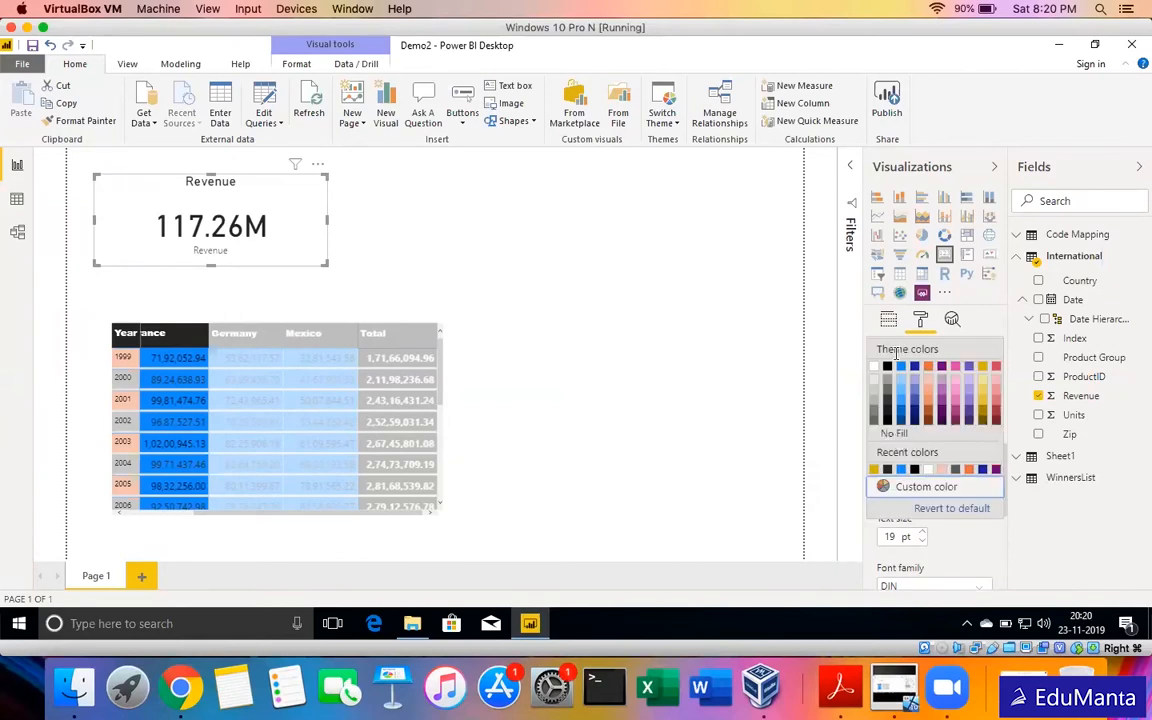
{"action": "left_click", "coordinate": [913, 368]}
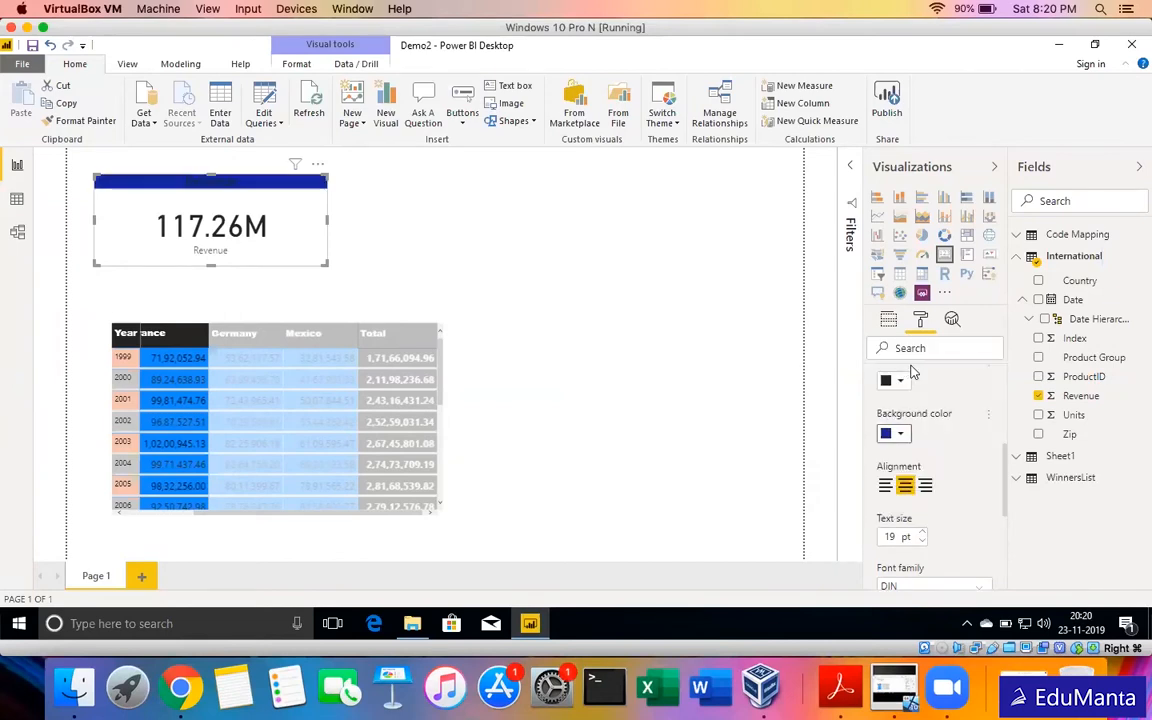
{"action": "left_click", "coordinate": [897, 380]}
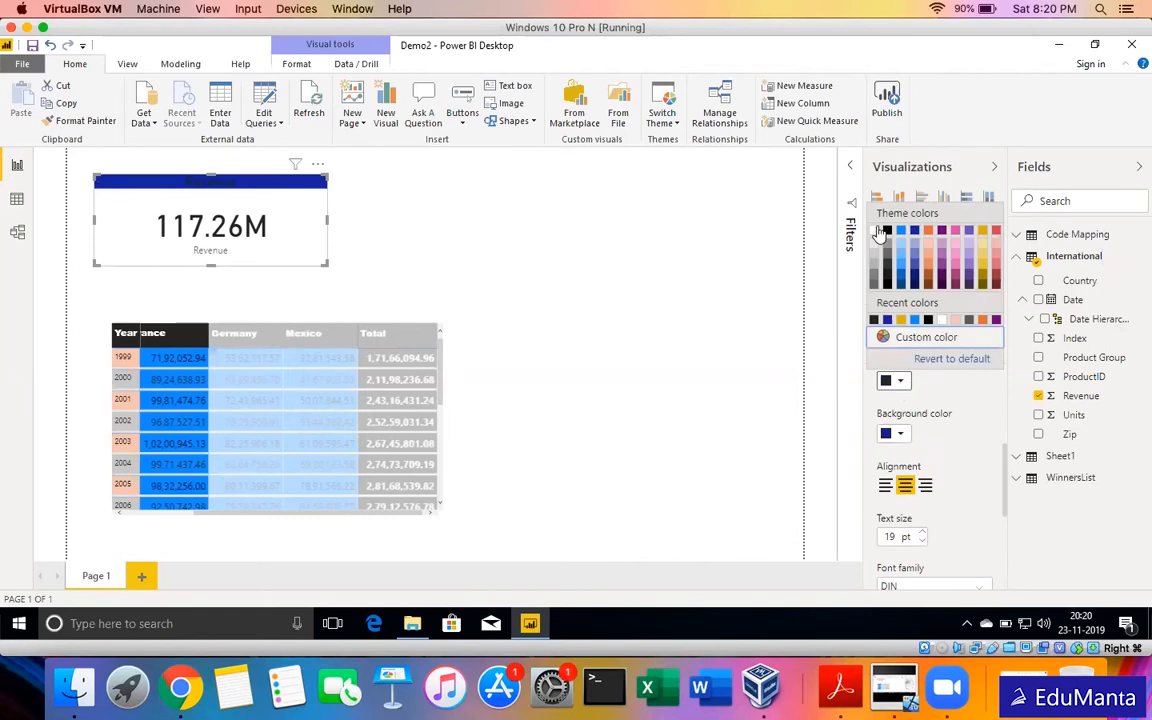
{"action": "left_click", "coordinate": [877, 230]}
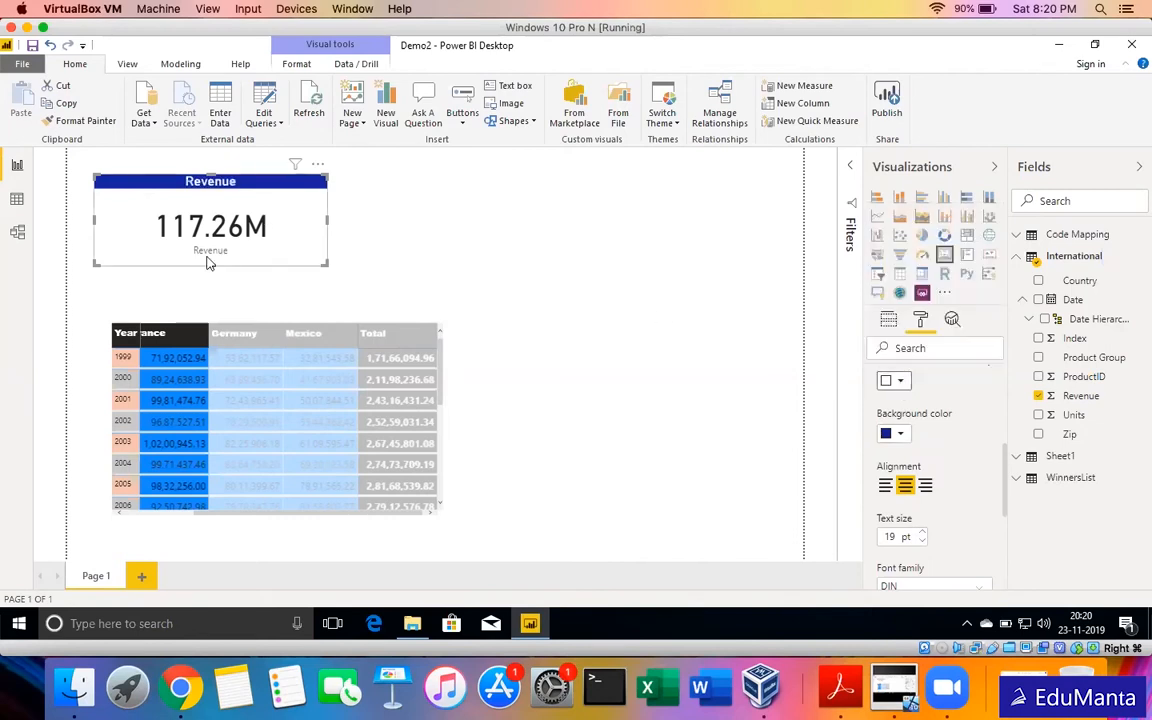
Turn off the Revenue card's category label and make the card narrower.
{"action": "scroll", "coordinate": [938, 463], "scroll_direction": "up", "scroll_amount": 5}
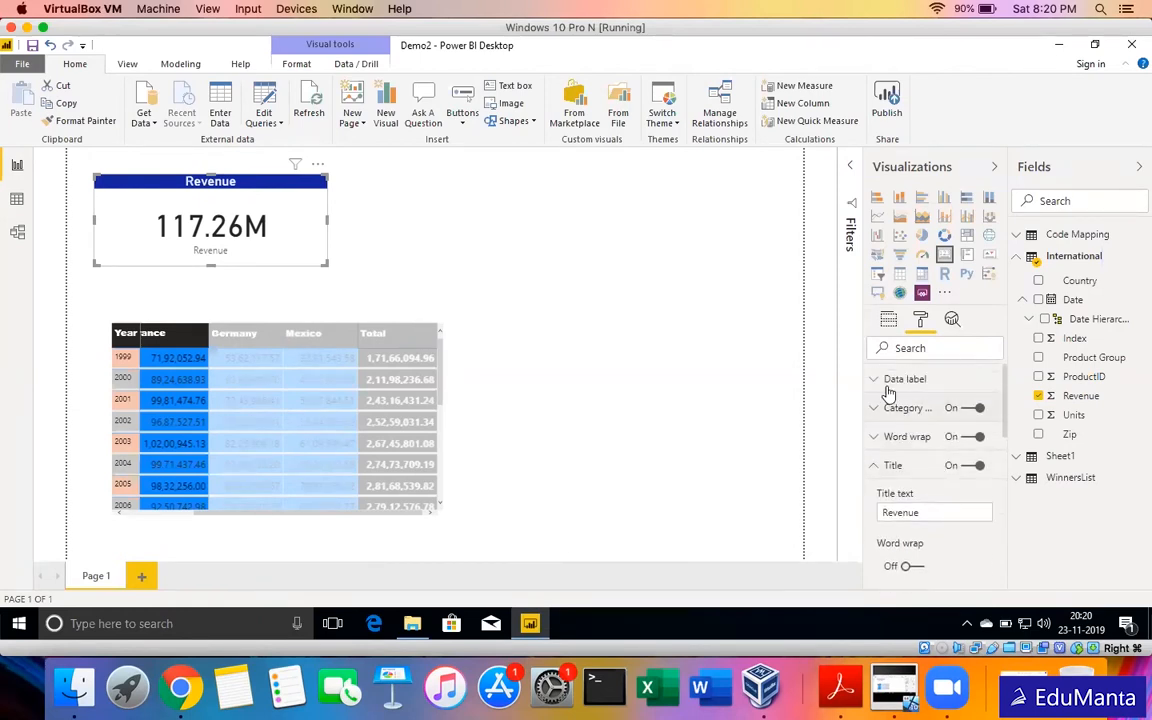
{"action": "left_click", "coordinate": [888, 385]}
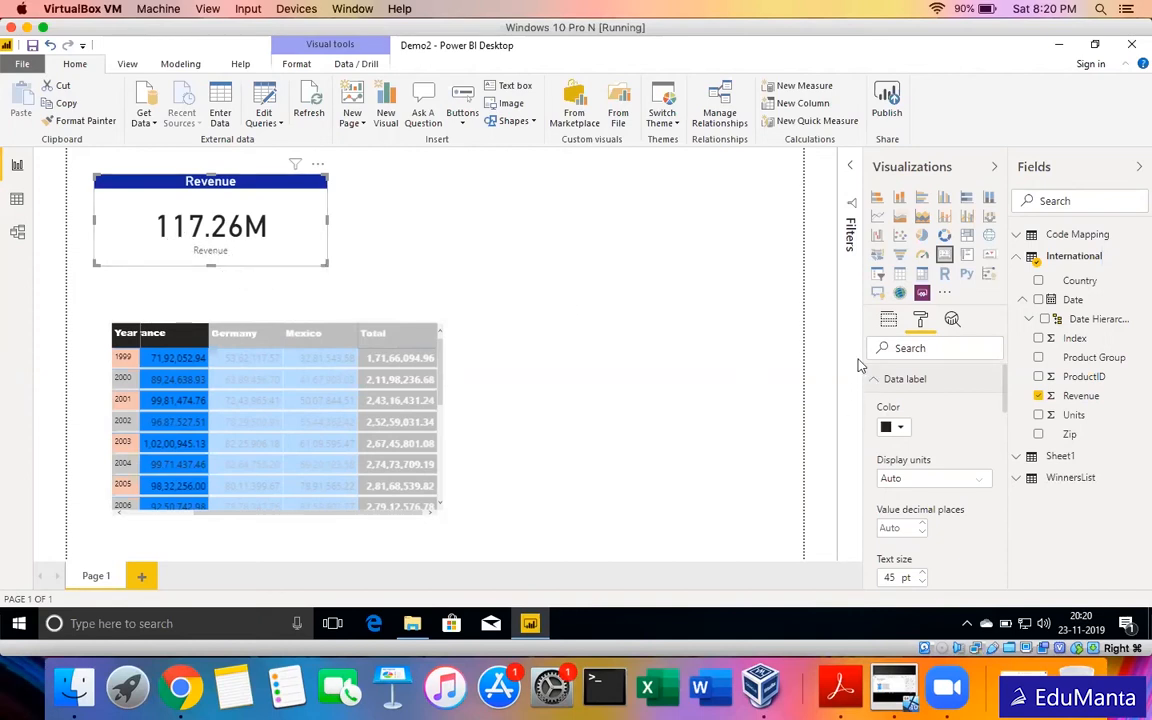
{"action": "left_click", "coordinate": [905, 385]}
{"action": "left_click", "coordinate": [967, 410]}
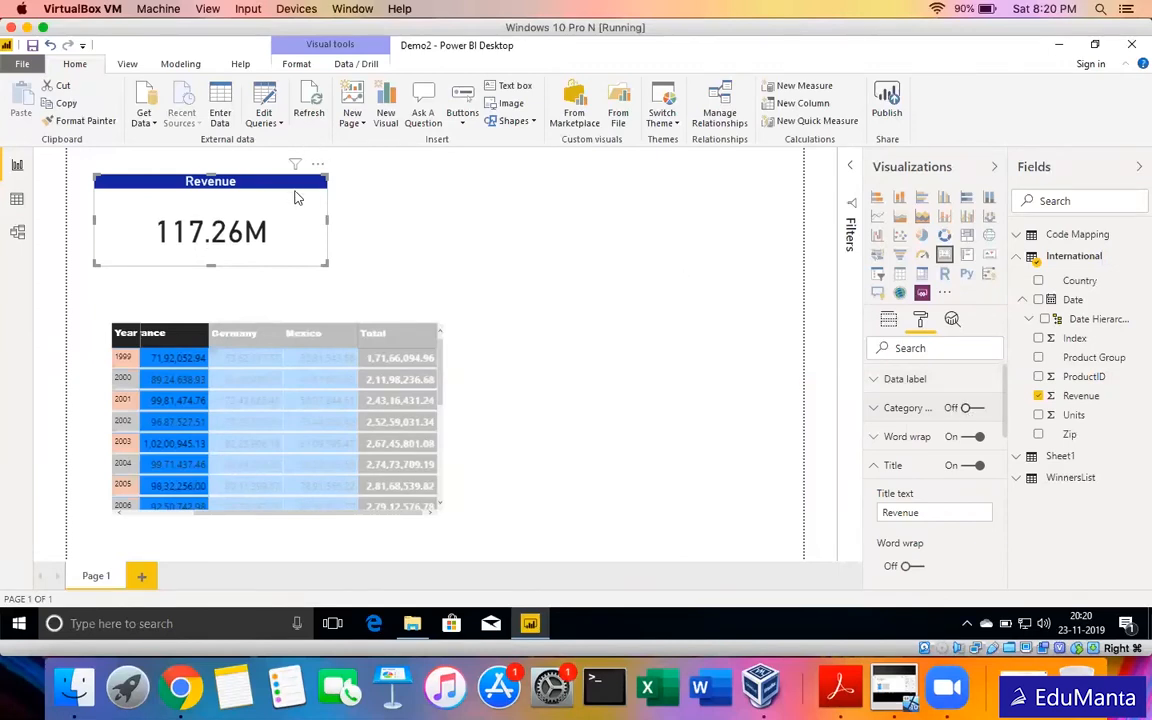
{"action": "left_click_drag", "start_coordinate": [321, 262], "coordinate": [262, 259]}
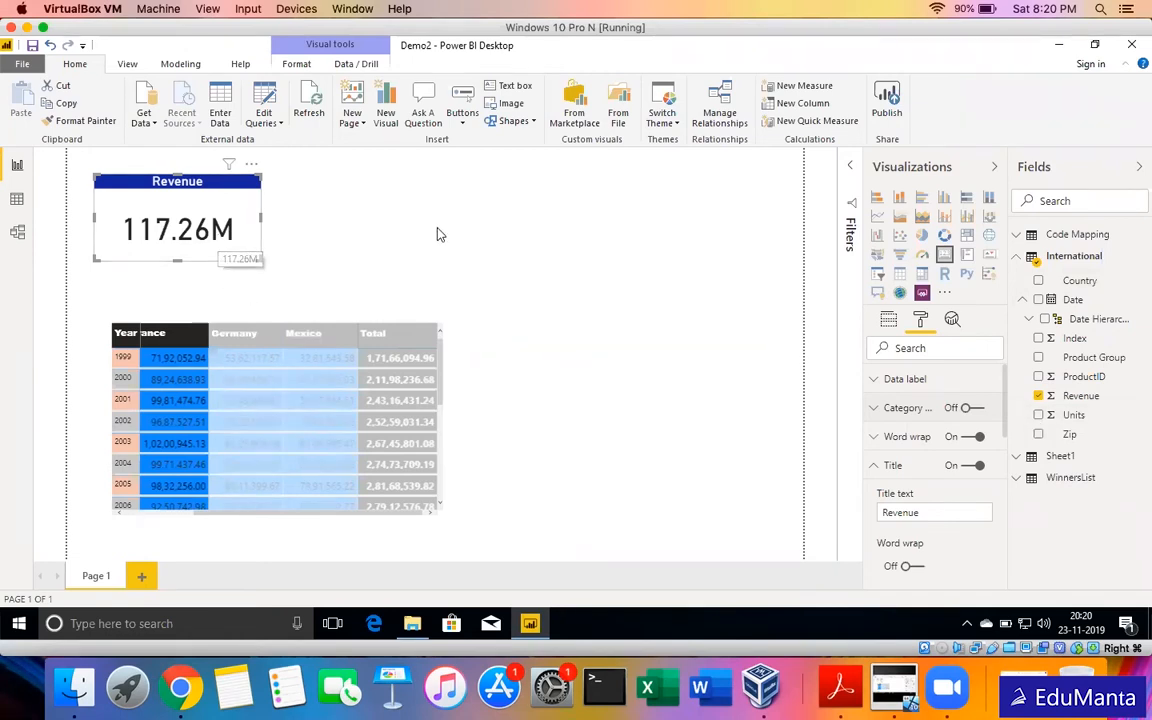
{"action": "left_click", "coordinate": [393, 204]}
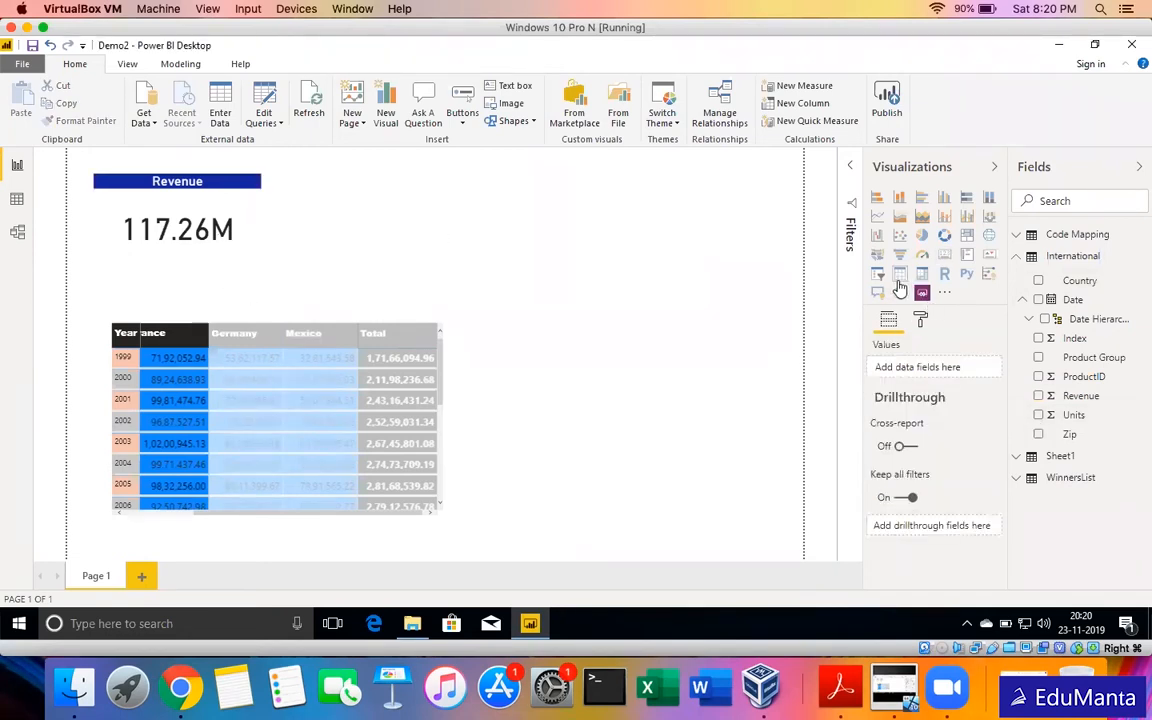
{"action": "left_click", "coordinate": [946, 255]}
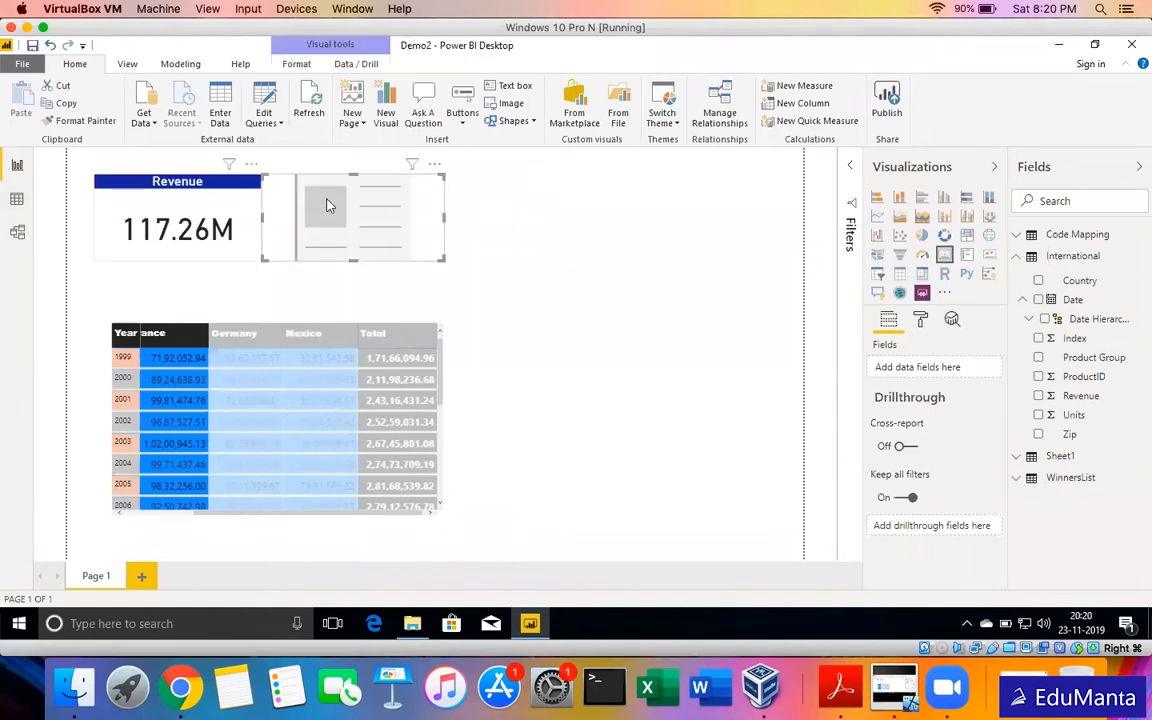
{"action": "left_click", "coordinate": [433, 174]}
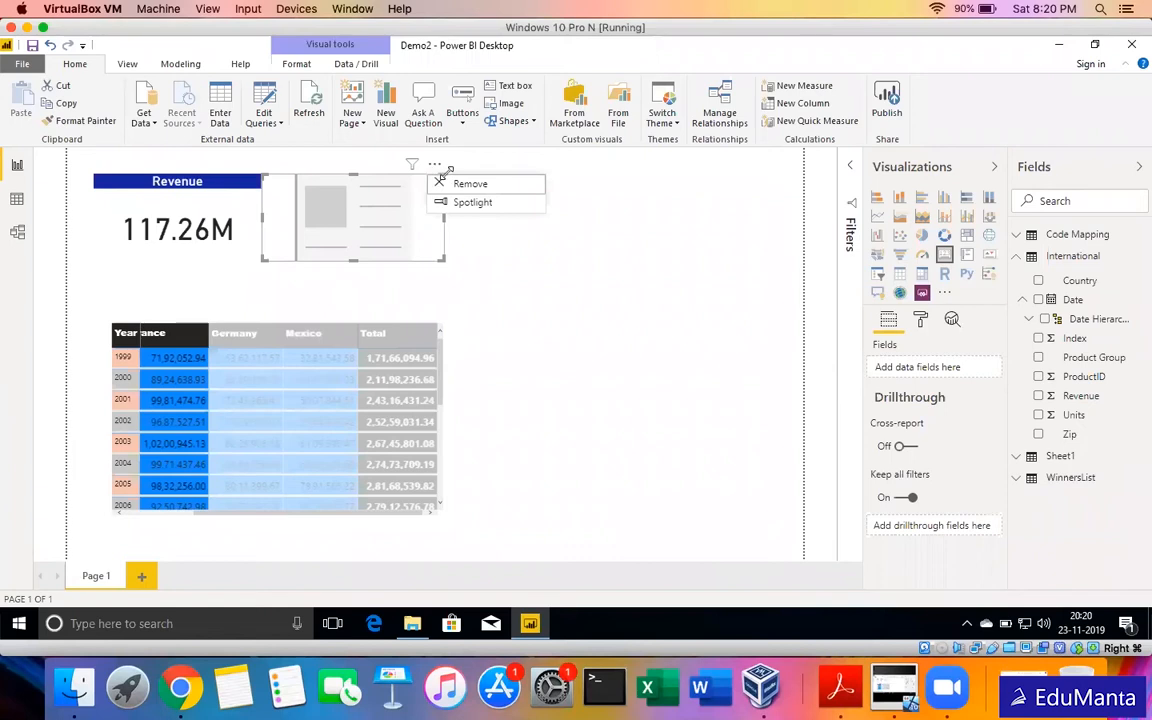
{"action": "left_click", "coordinate": [462, 183]}
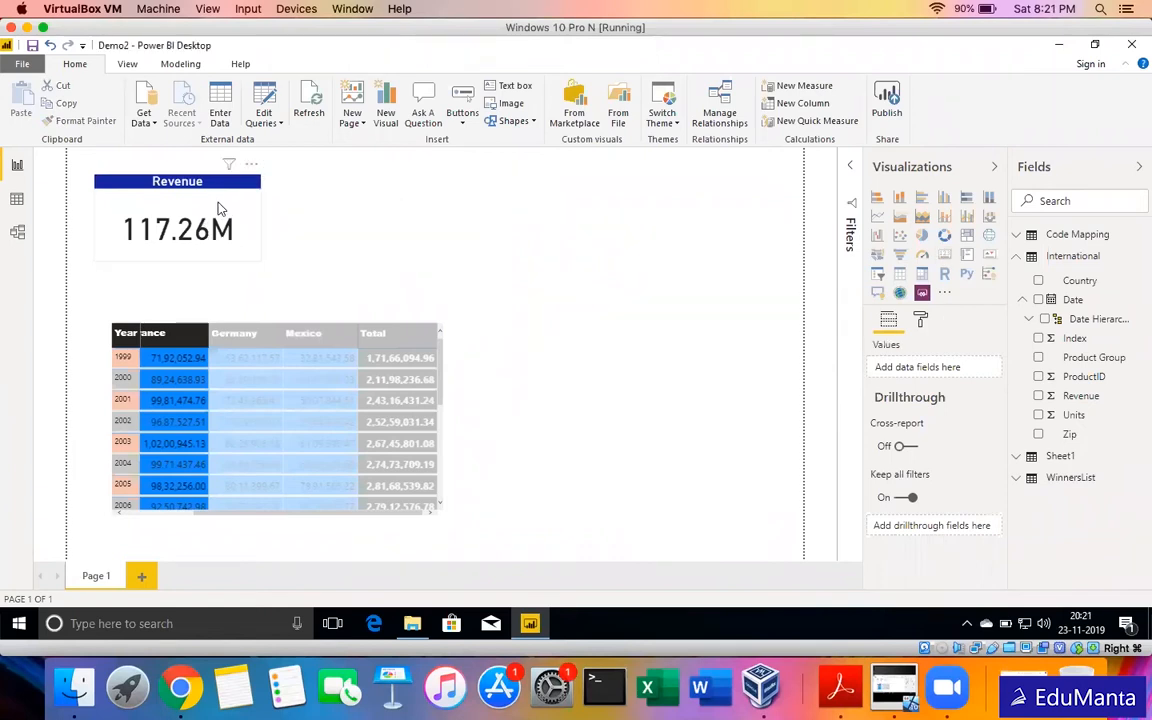
Duplicate the Revenue card and place the copy beside the original, to its right.
{"action": "left_click", "coordinate": [196, 182]}
{"action": "left_click", "coordinate": [60, 104]}
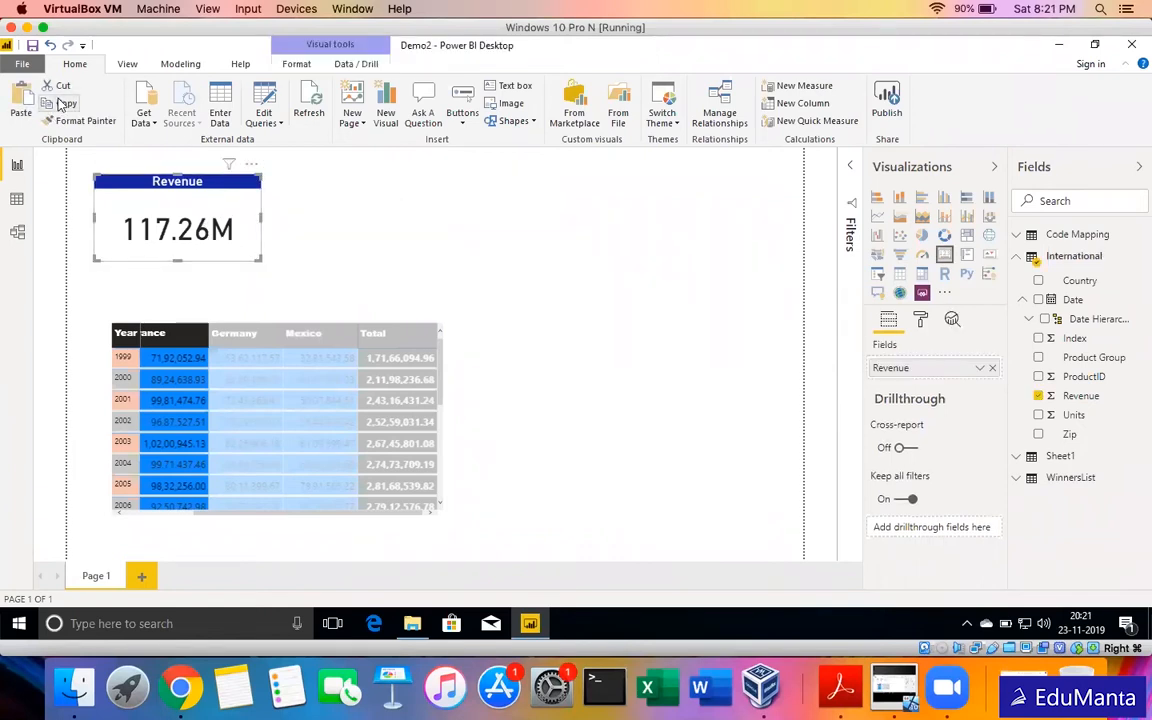
{"action": "left_click", "coordinate": [12, 94]}
{"action": "left_click_drag", "start_coordinate": [134, 224], "coordinate": [334, 221]}
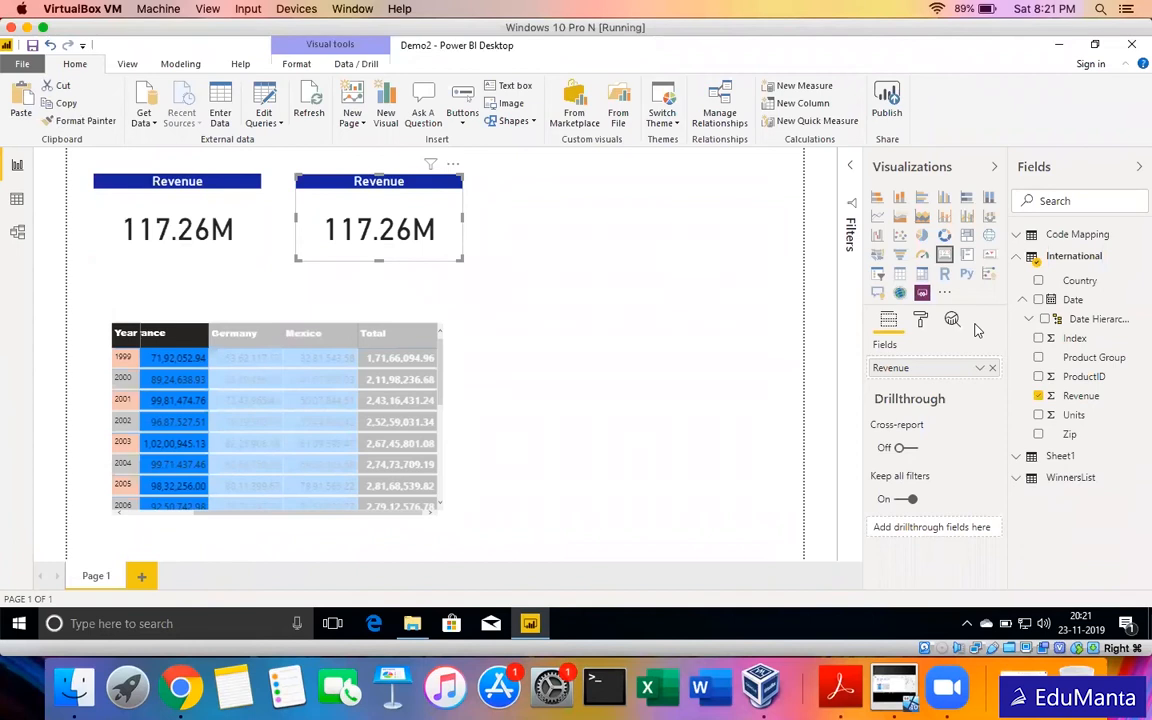
Replace the copied card's field with Units from the International table and change its title text to Units.
{"action": "left_click_drag", "start_coordinate": [1058, 420], "coordinate": [897, 372]}
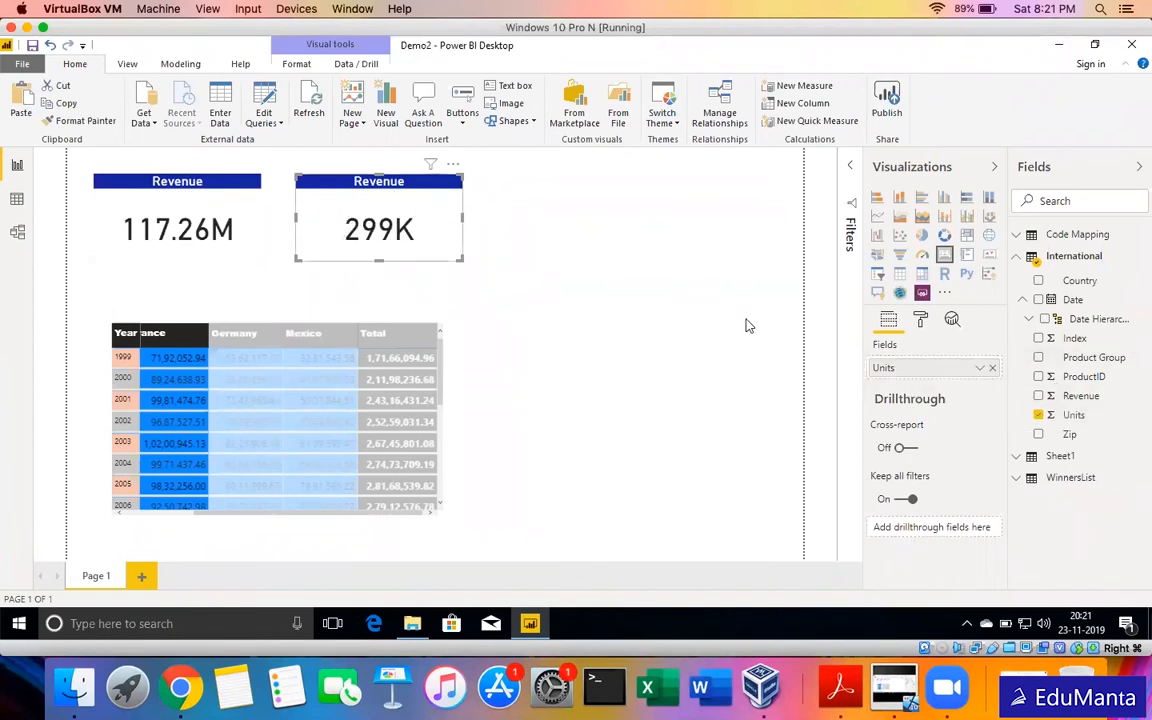
{"action": "left_click", "coordinate": [920, 319]}
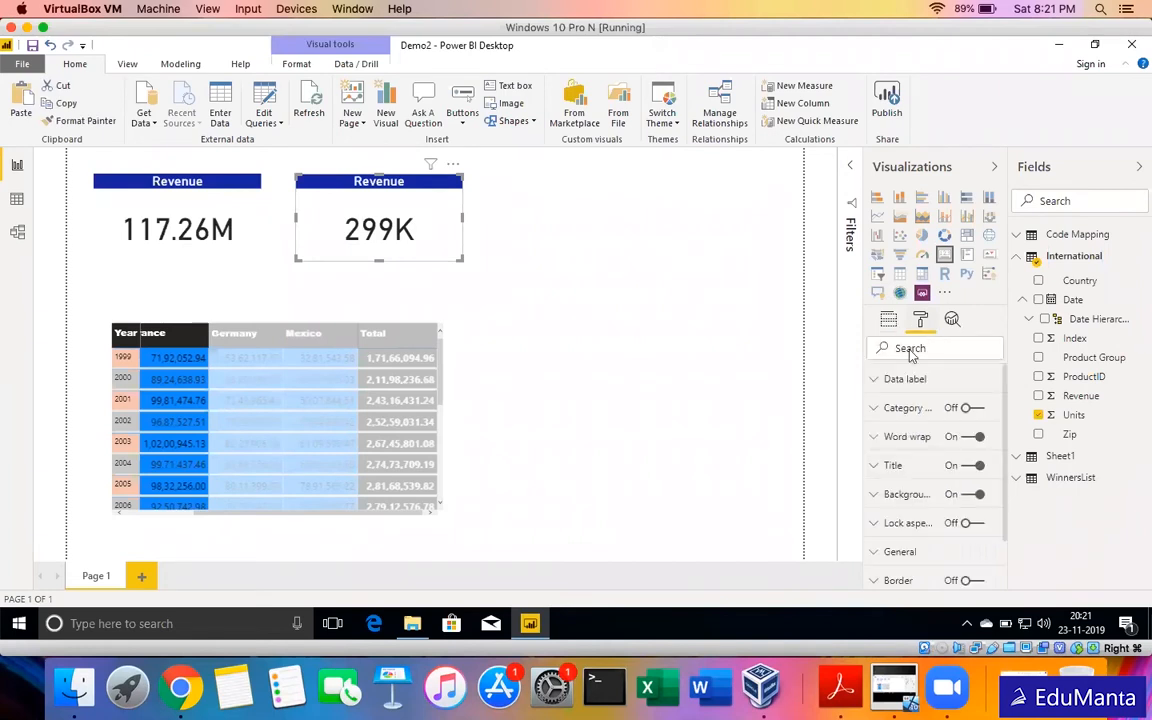
{"action": "left_click", "coordinate": [900, 468]}
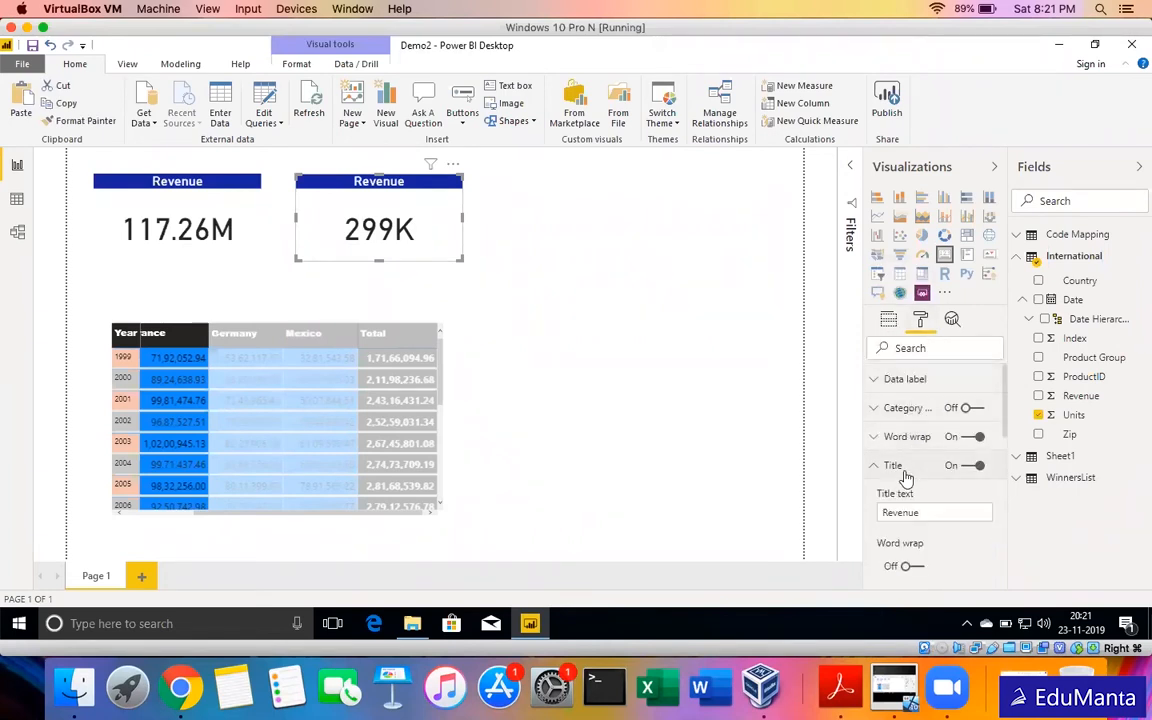
{"action": "left_click_drag", "start_coordinate": [928, 513], "coordinate": [818, 517]}
{"action": "type", "text": "Units"}
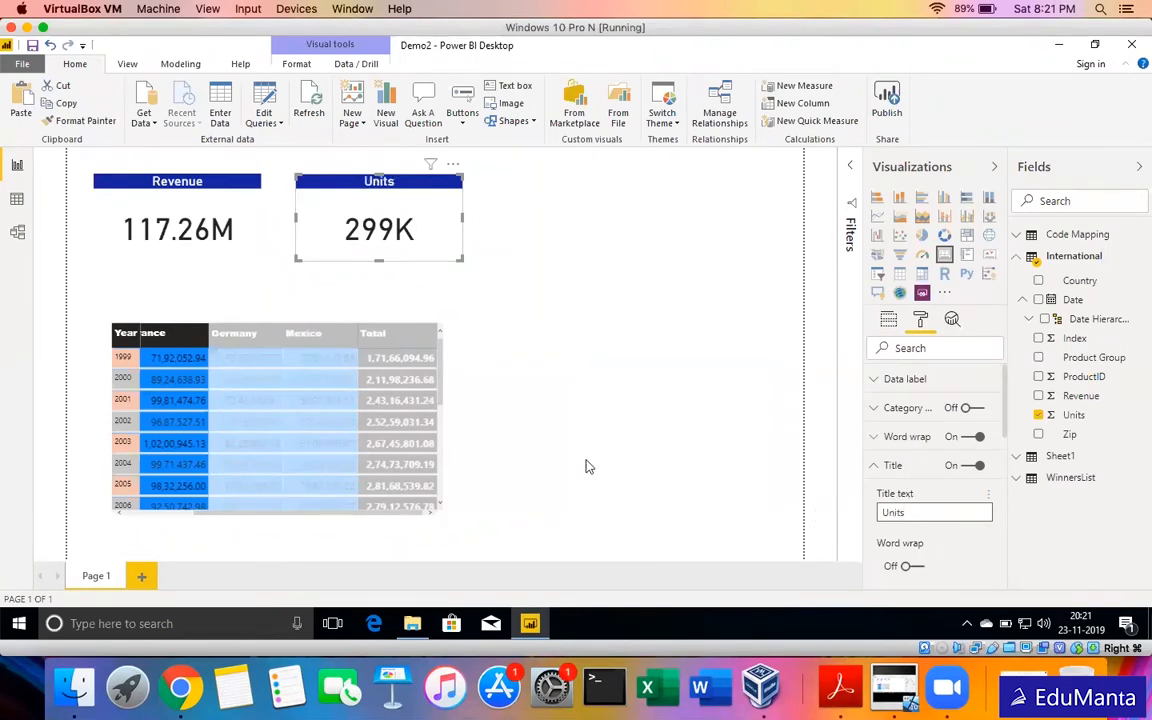
{"action": "left_click", "coordinate": [597, 177]}
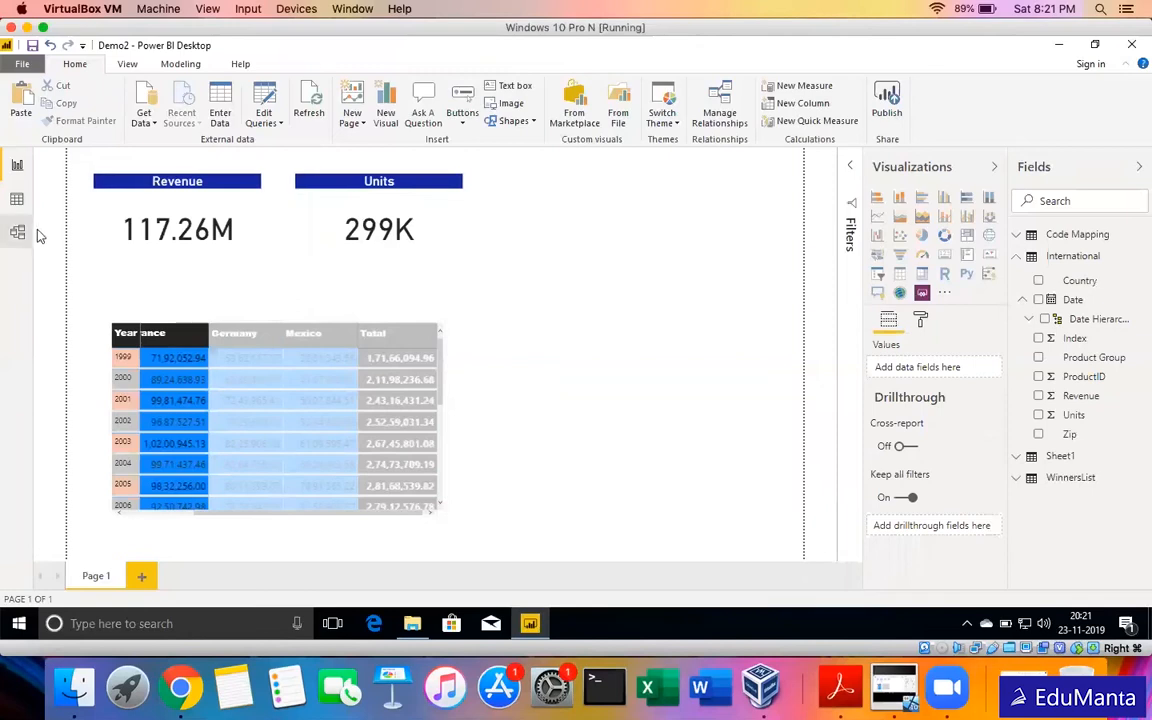
Turn on the border of the Revenue card and set the border colour to dark blue.
{"action": "left_click", "coordinate": [126, 212]}
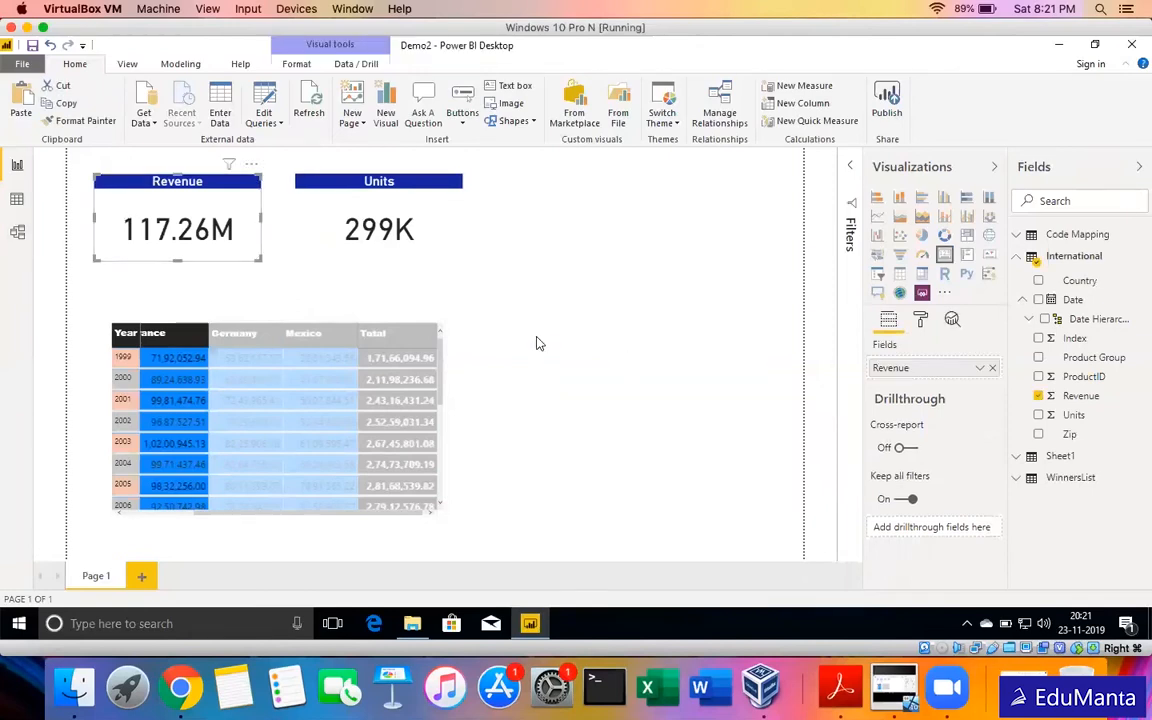
{"action": "left_click", "coordinate": [453, 234]}
{"action": "left_click", "coordinate": [160, 225]}
{"action": "left_click", "coordinate": [913, 334]}
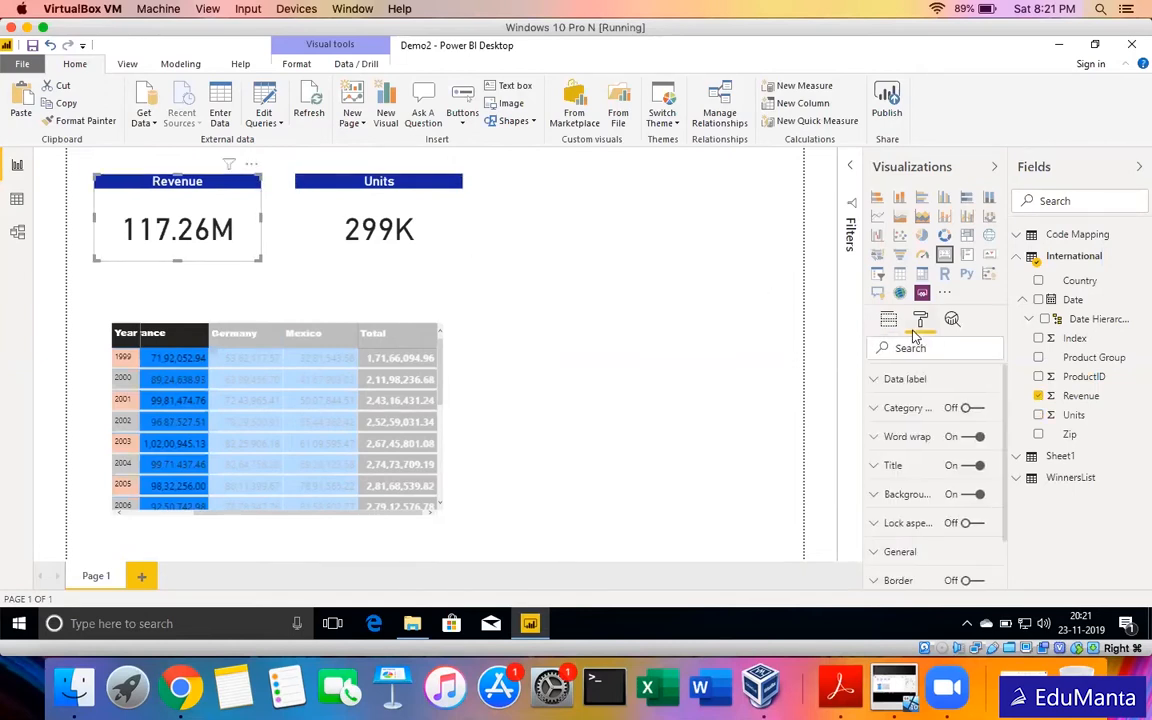
{"action": "scroll", "coordinate": [970, 465], "scroll_direction": "down", "scroll_amount": 2}
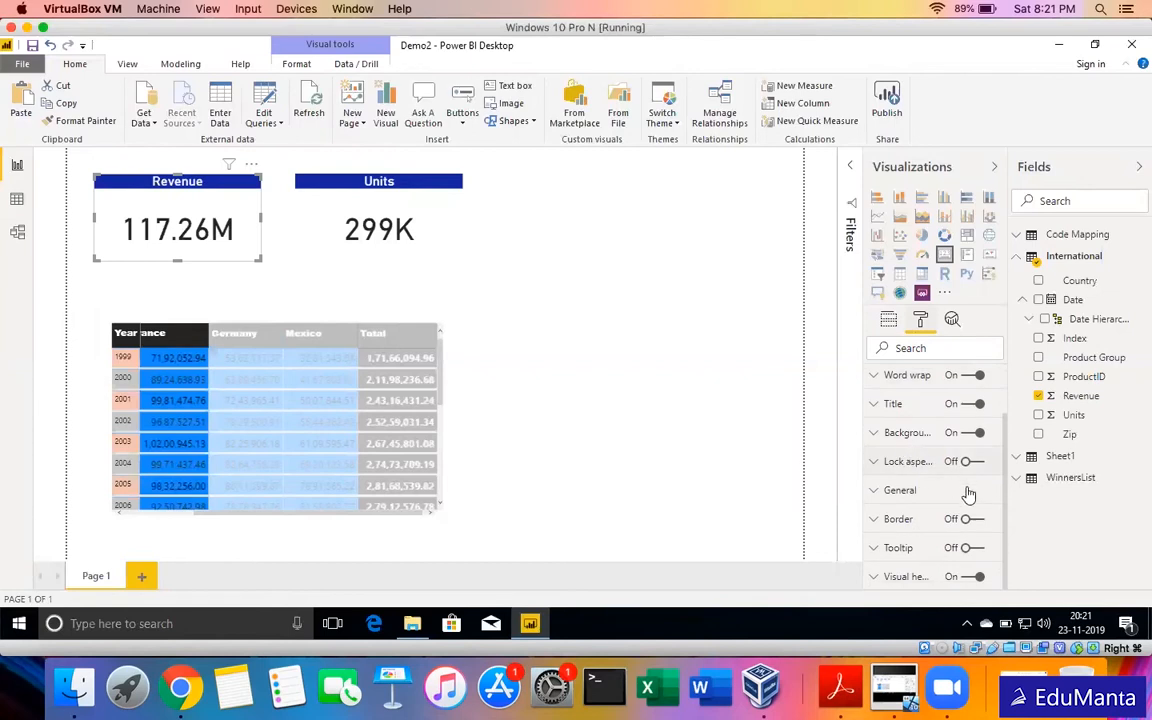
{"action": "left_click", "coordinate": [975, 523]}
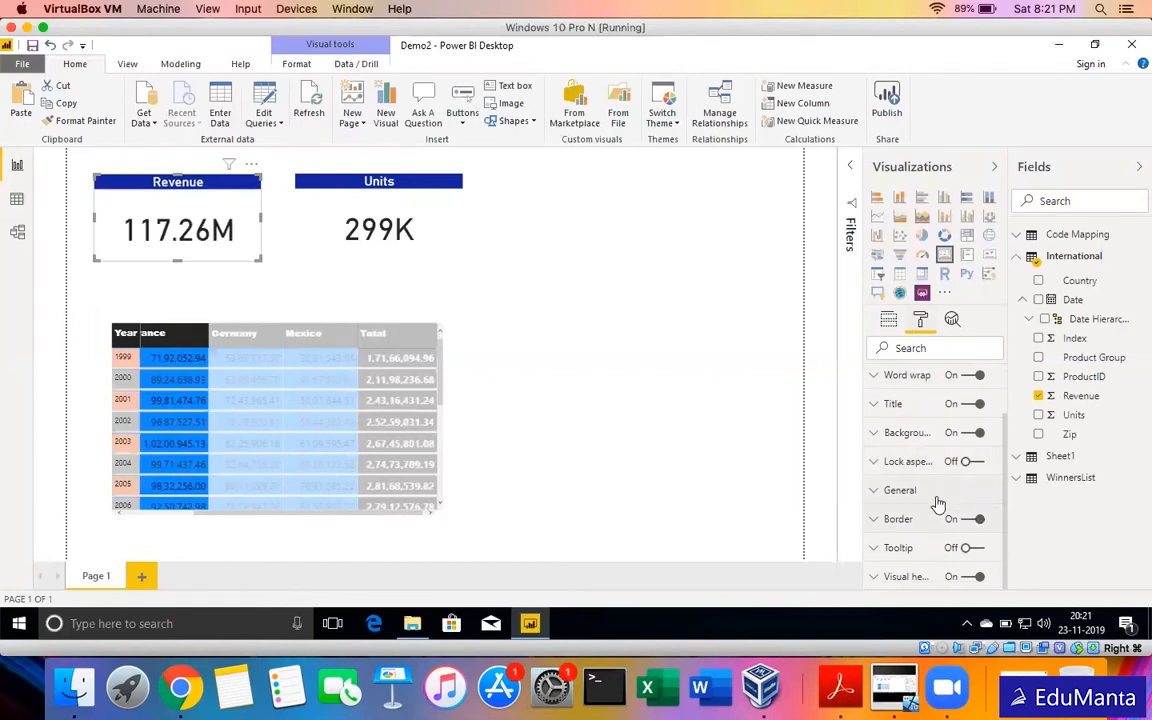
{"action": "left_click", "coordinate": [891, 522]}
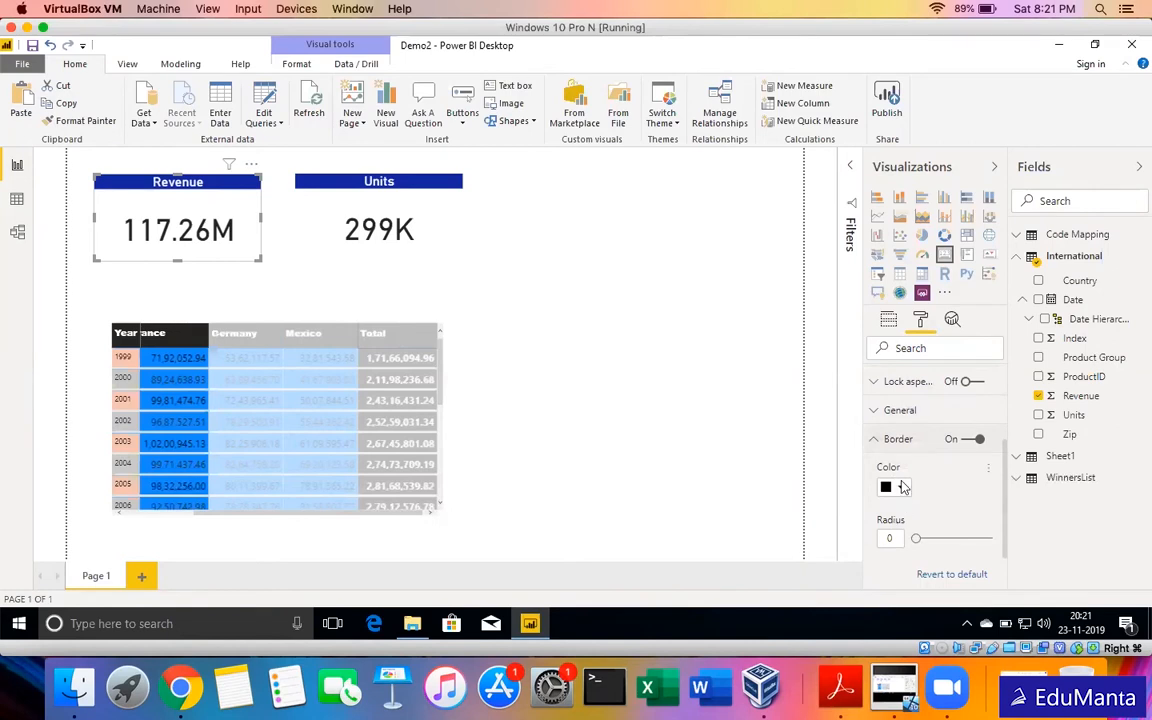
{"action": "left_click", "coordinate": [902, 487]}
{"action": "left_click", "coordinate": [919, 423]}
{"action": "left_click", "coordinate": [560, 308]}
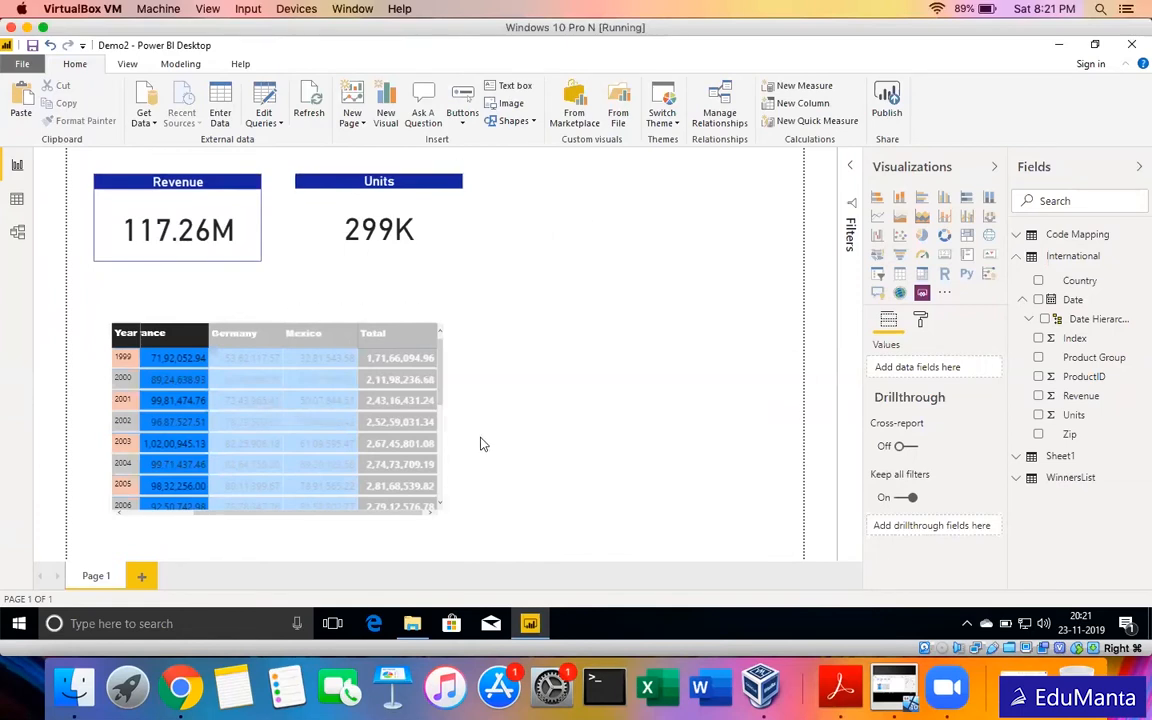
Clear the matrix's France selection, cross-filter the cards by France and by Germany, and clear the selection again.
{"action": "left_click", "coordinate": [185, 344]}
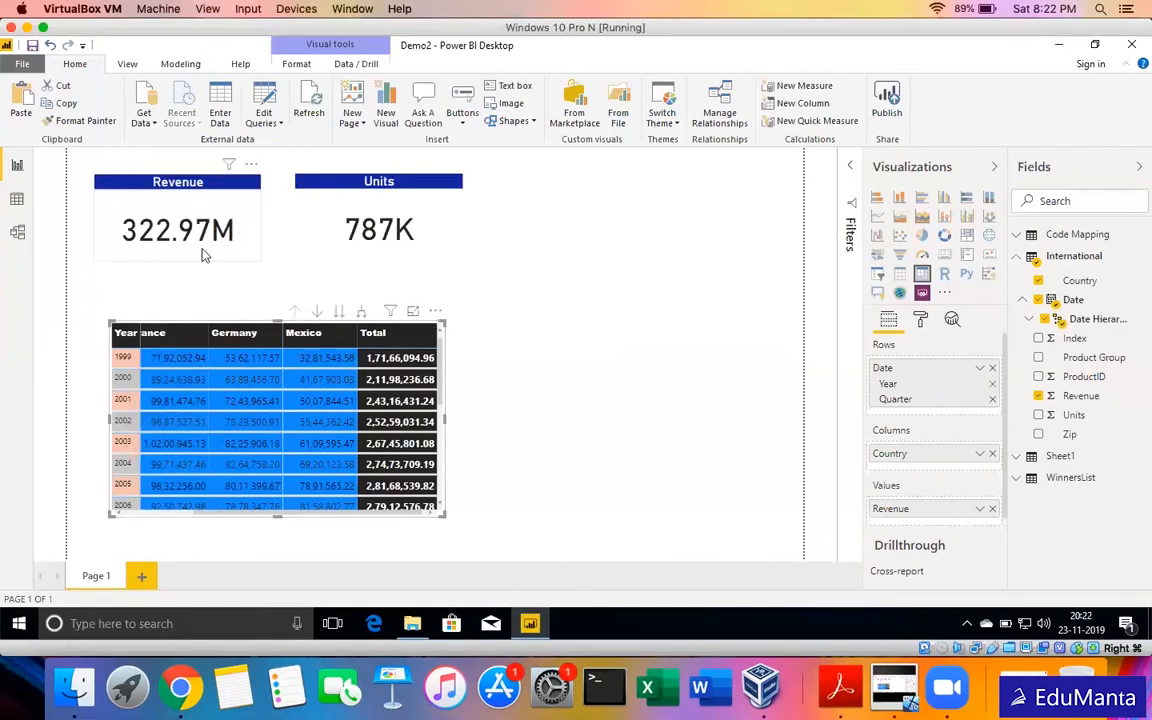
{"action": "left_click", "coordinate": [169, 337]}
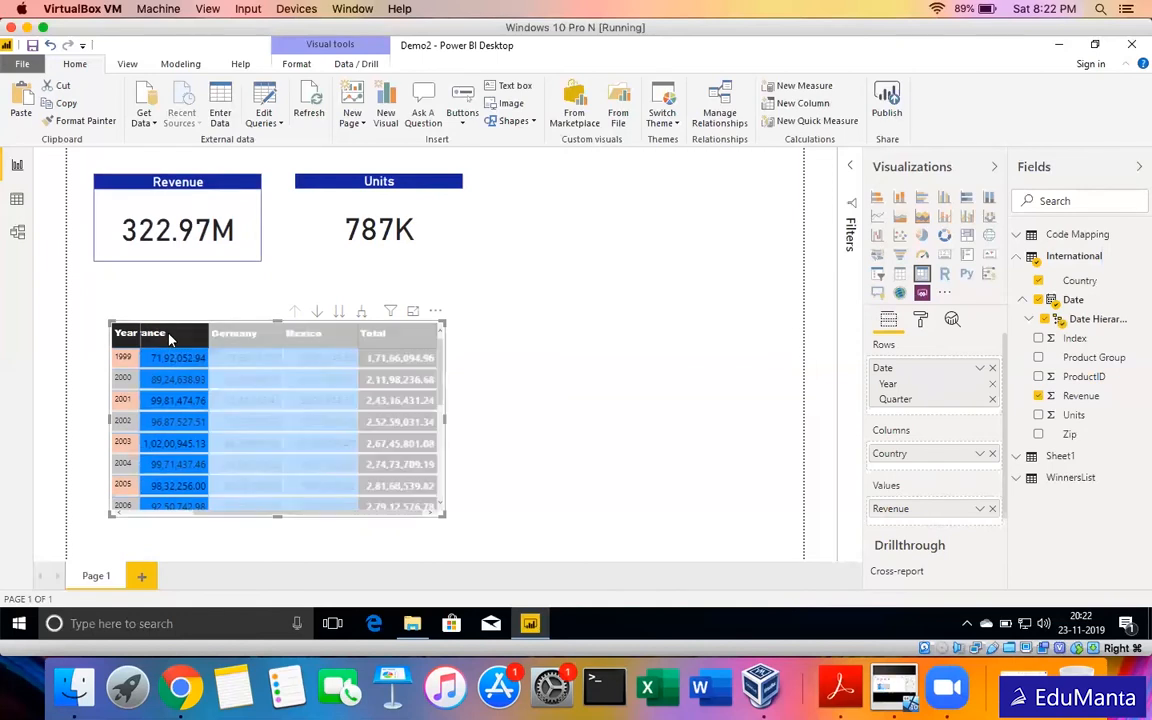
{"action": "left_click", "coordinate": [228, 344]}
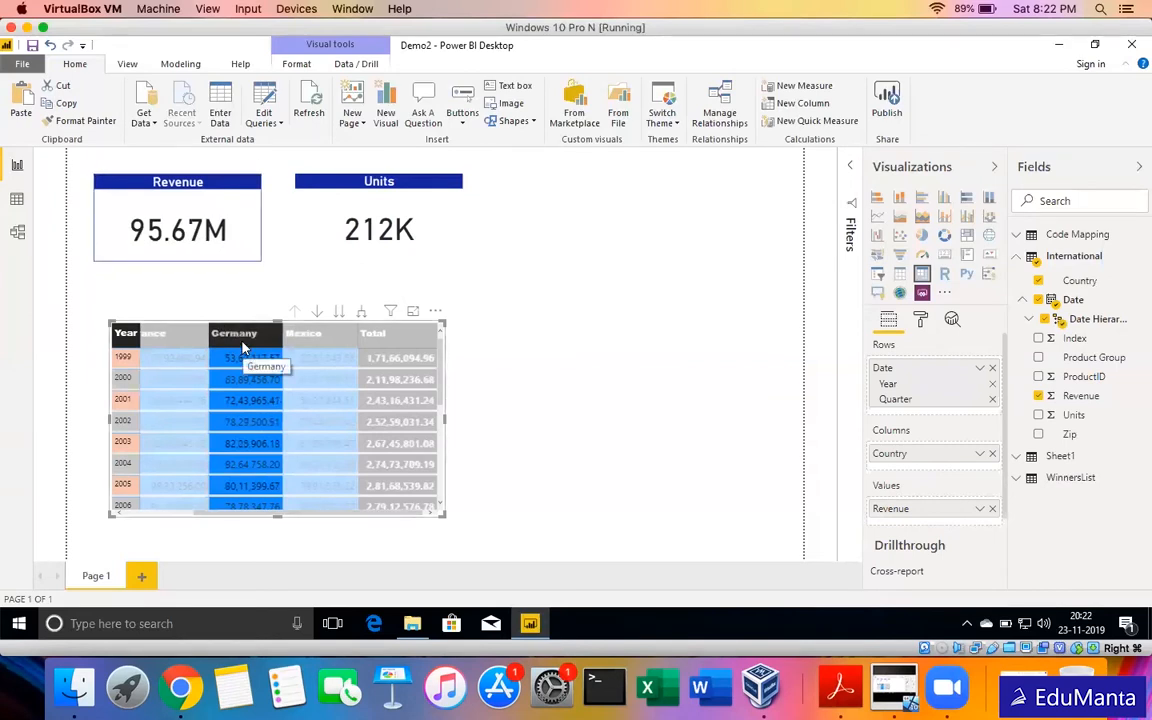
{"action": "left_click", "coordinate": [242, 345]}
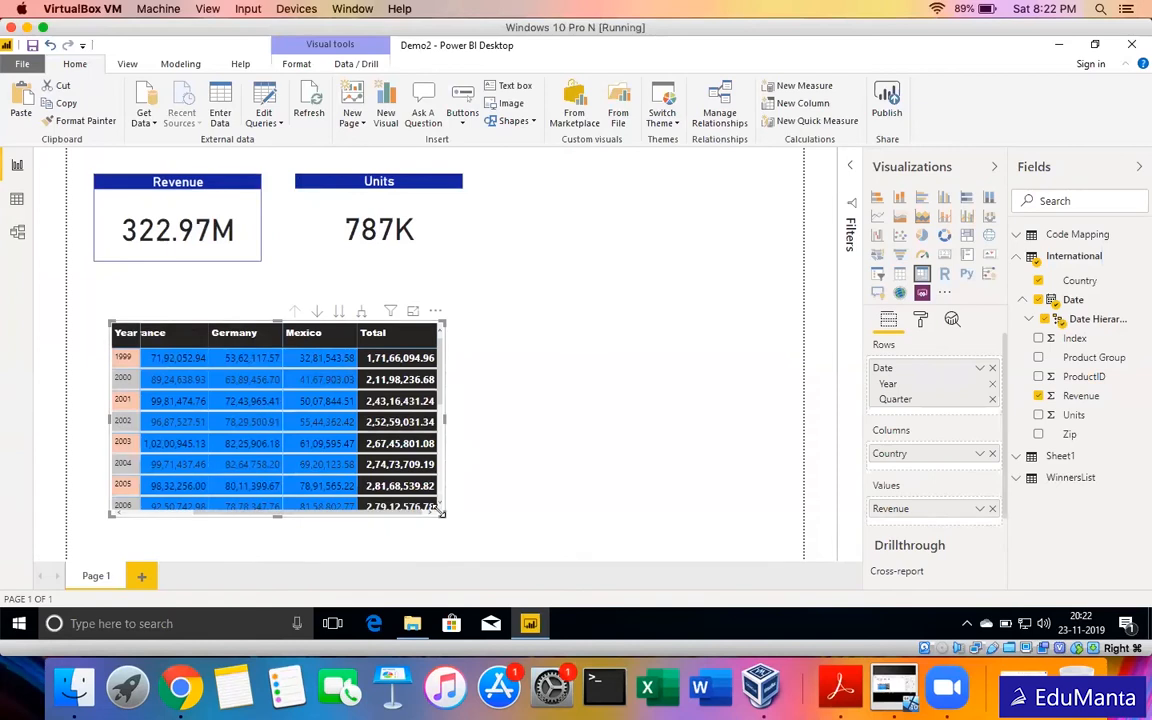
Enlarge the matrix so that all columns from Canada to Total fit, and leave no visual selected.
{"action": "left_click_drag", "start_coordinate": [441, 511], "coordinate": [591, 552]}
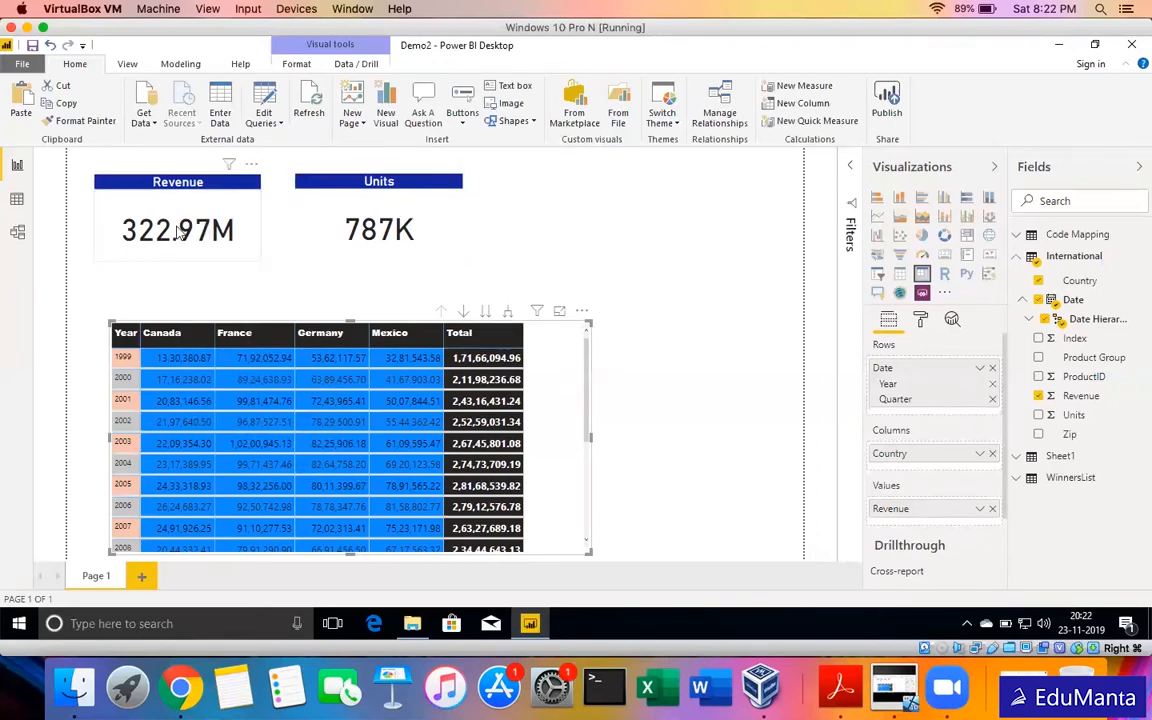
{"action": "left_click", "coordinate": [194, 227]}
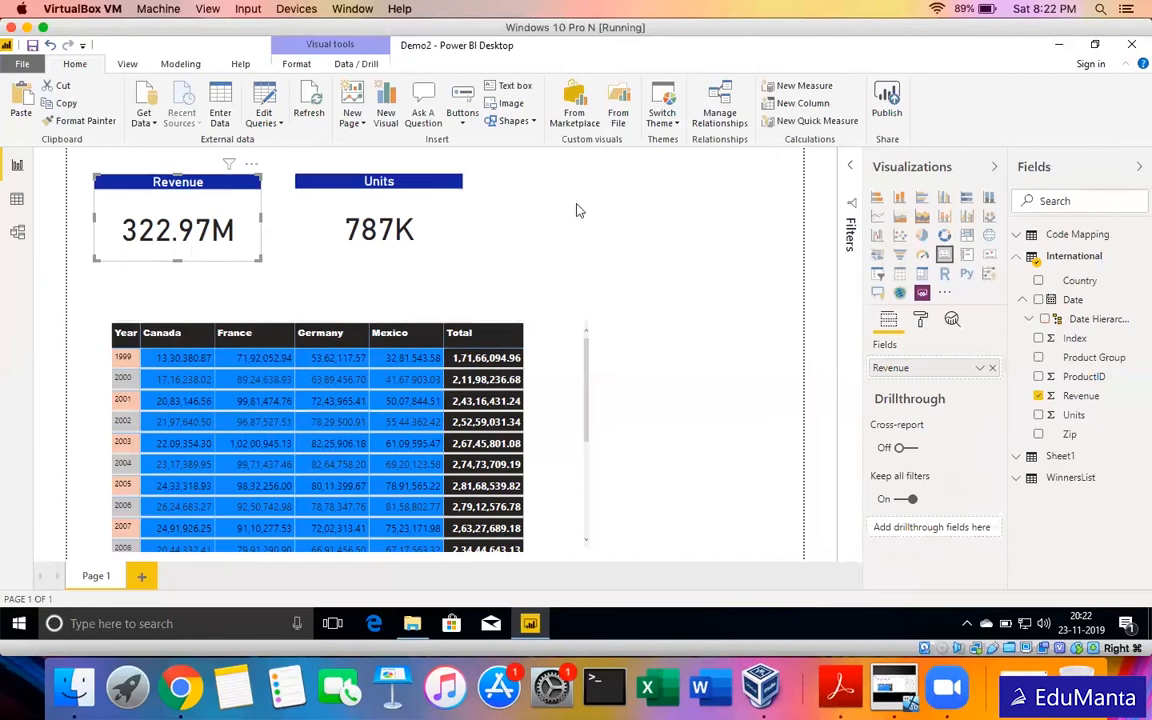
{"action": "left_click", "coordinate": [519, 185]}
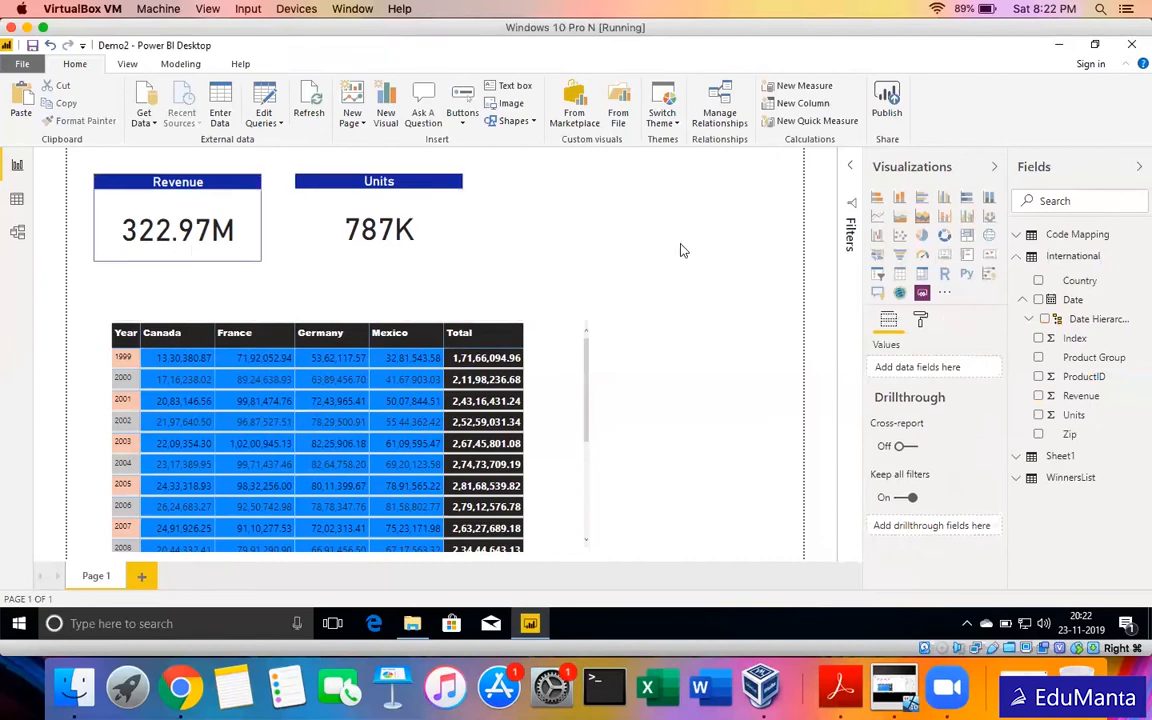
Add an empty multi-row card to the report page and place it beside the Units card, with a gap between them.
{"action": "left_click", "coordinate": [966, 256]}
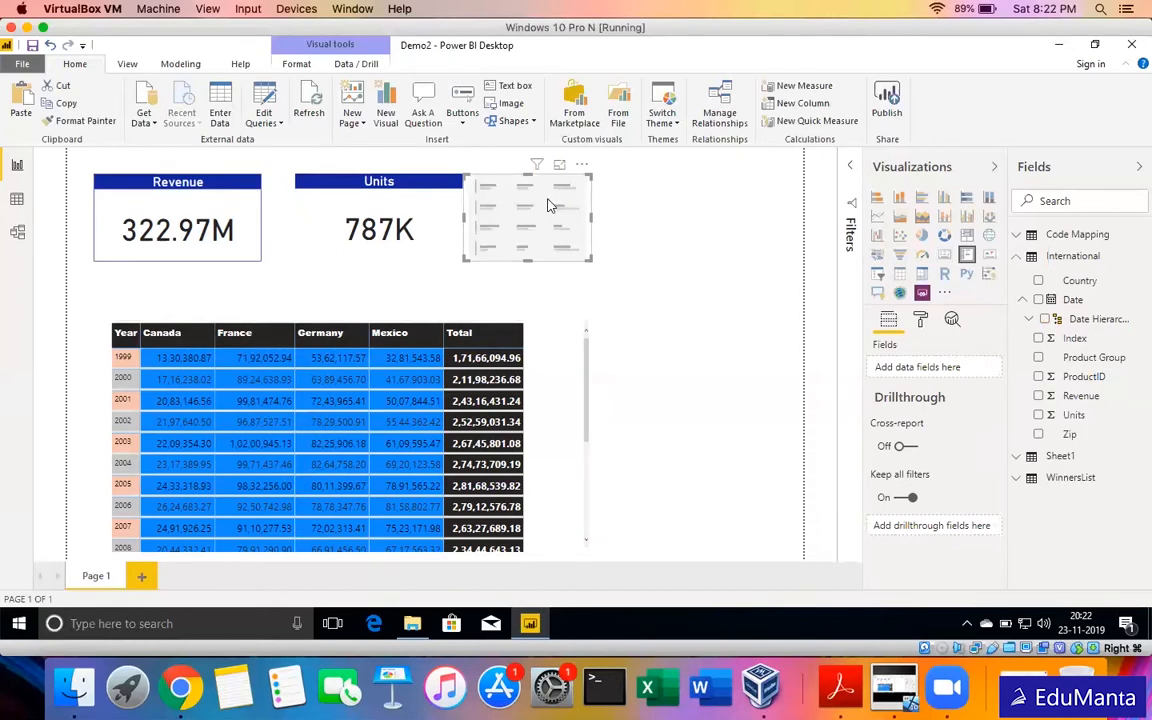
{"action": "left_click_drag", "start_coordinate": [490, 183], "coordinate": [554, 183]}
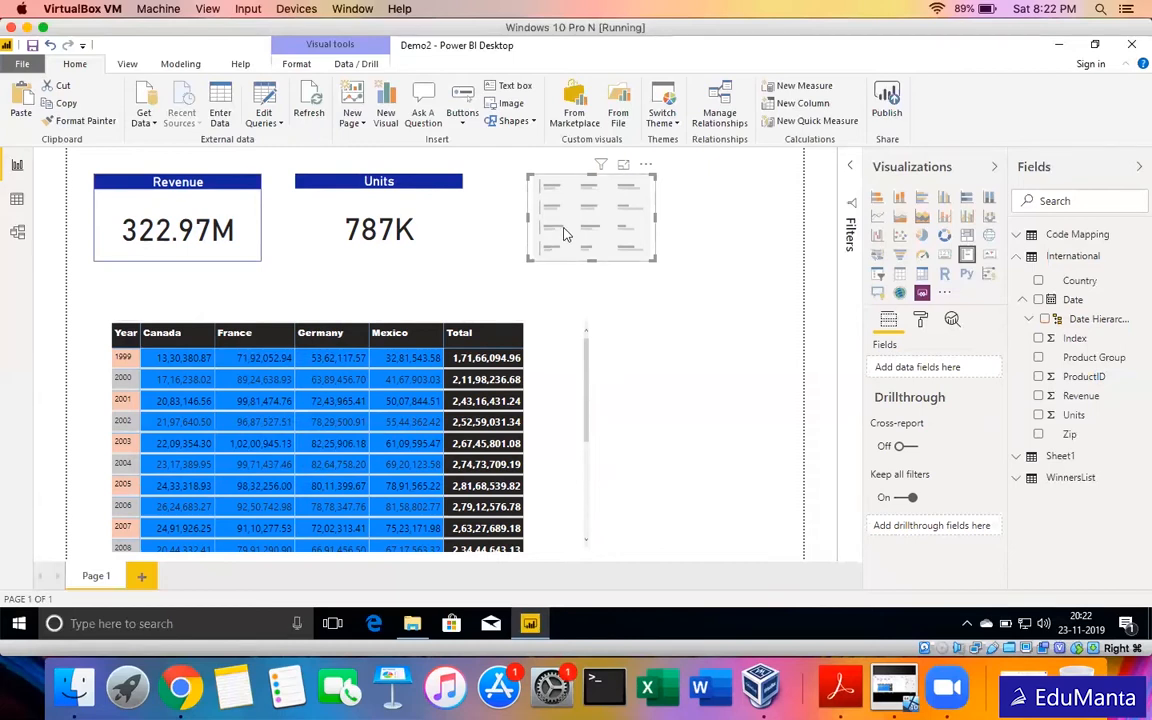
Try replacing the Revenue card's field with Units from the International table, and undo the replacement.
{"action": "left_click", "coordinate": [162, 226]}
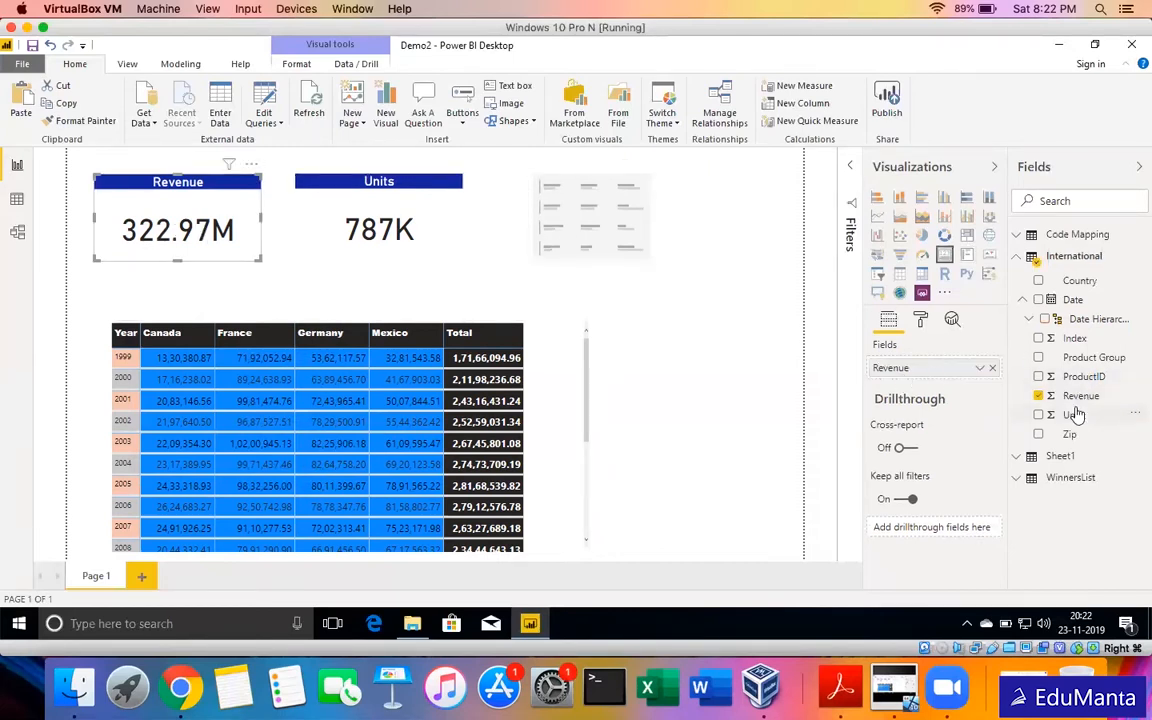
{"action": "left_click_drag", "start_coordinate": [1075, 414], "coordinate": [952, 373]}
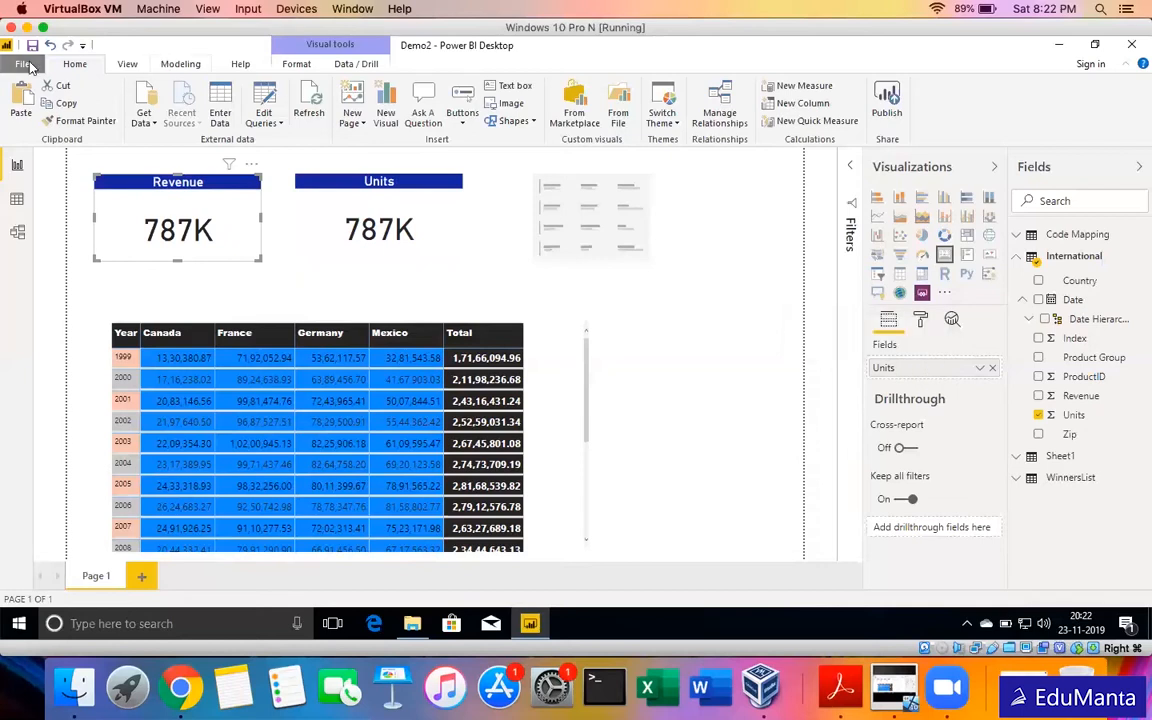
{"action": "left_click", "coordinate": [49, 46]}
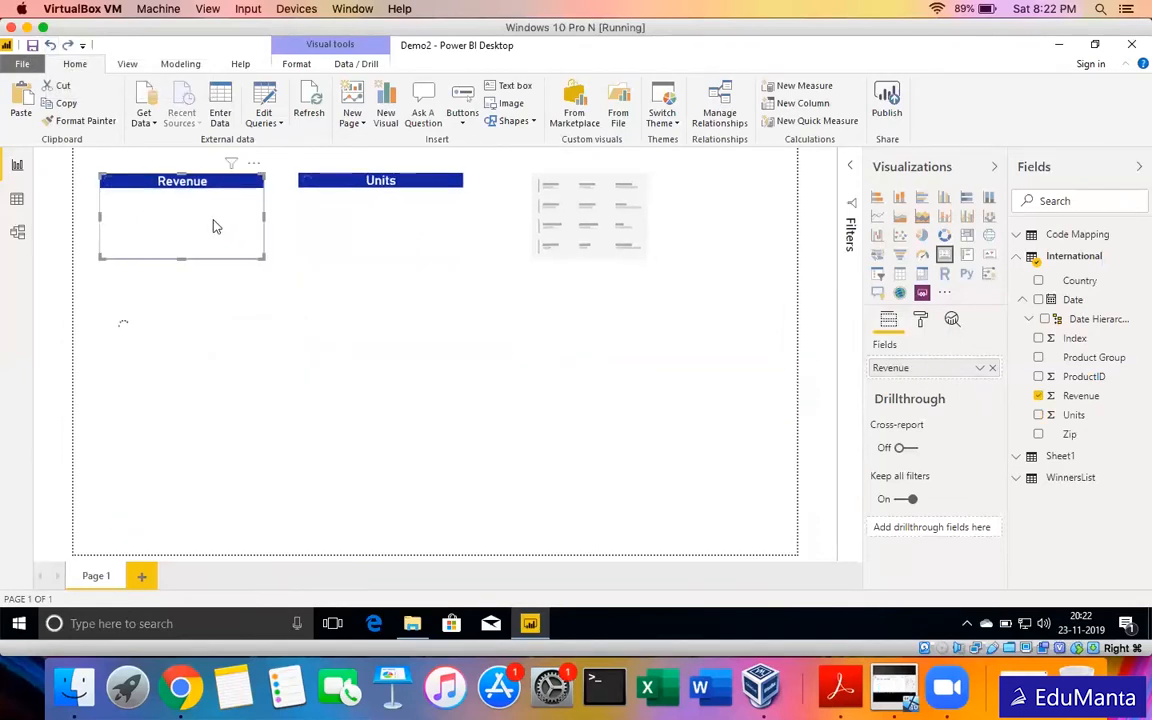
Fill the multi-row card with Revenue and Units from the International table and resize it so the two values stack.
{"action": "left_click_drag", "start_coordinate": [493, 218], "coordinate": [545, 218]}
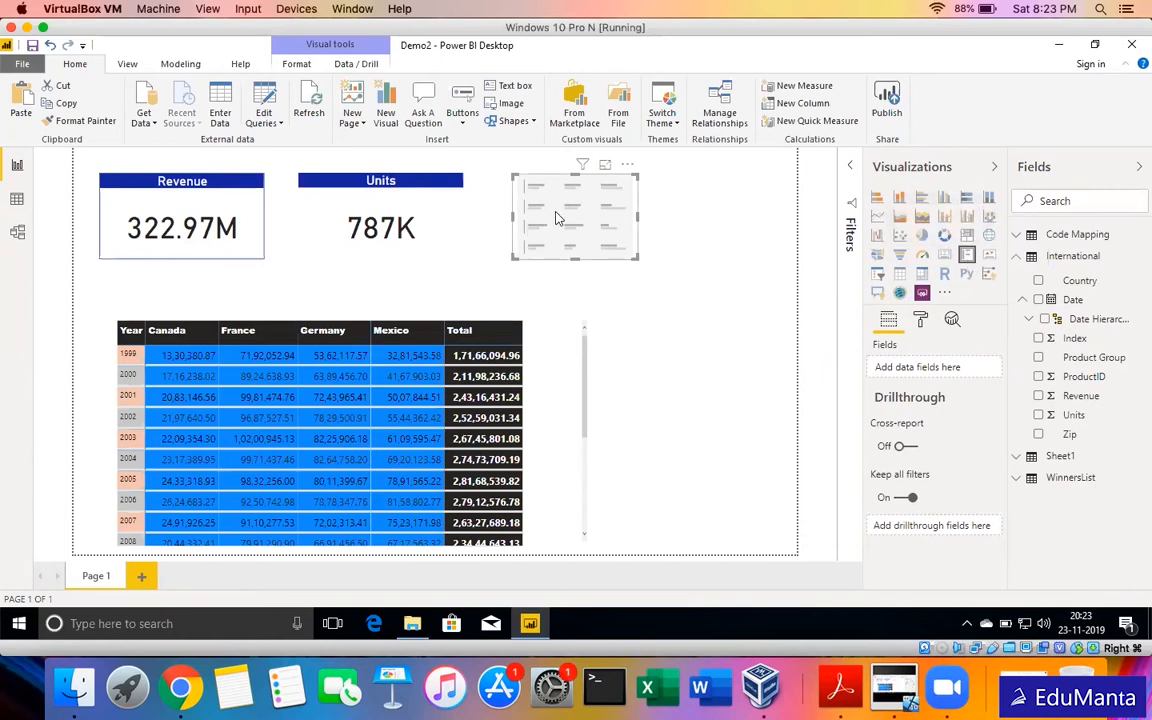
{"action": "left_click", "coordinate": [1038, 396]}
{"action": "left_click", "coordinate": [1039, 415]}
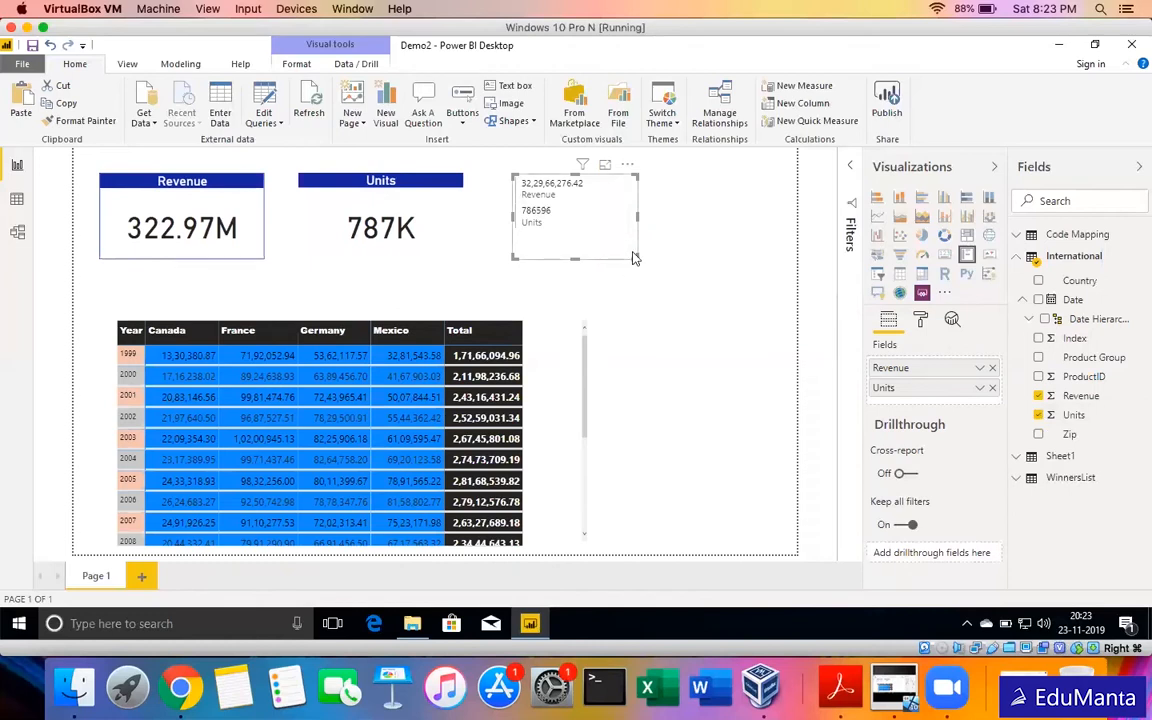
{"action": "left_click_drag", "start_coordinate": [634, 258], "coordinate": [757, 242]}
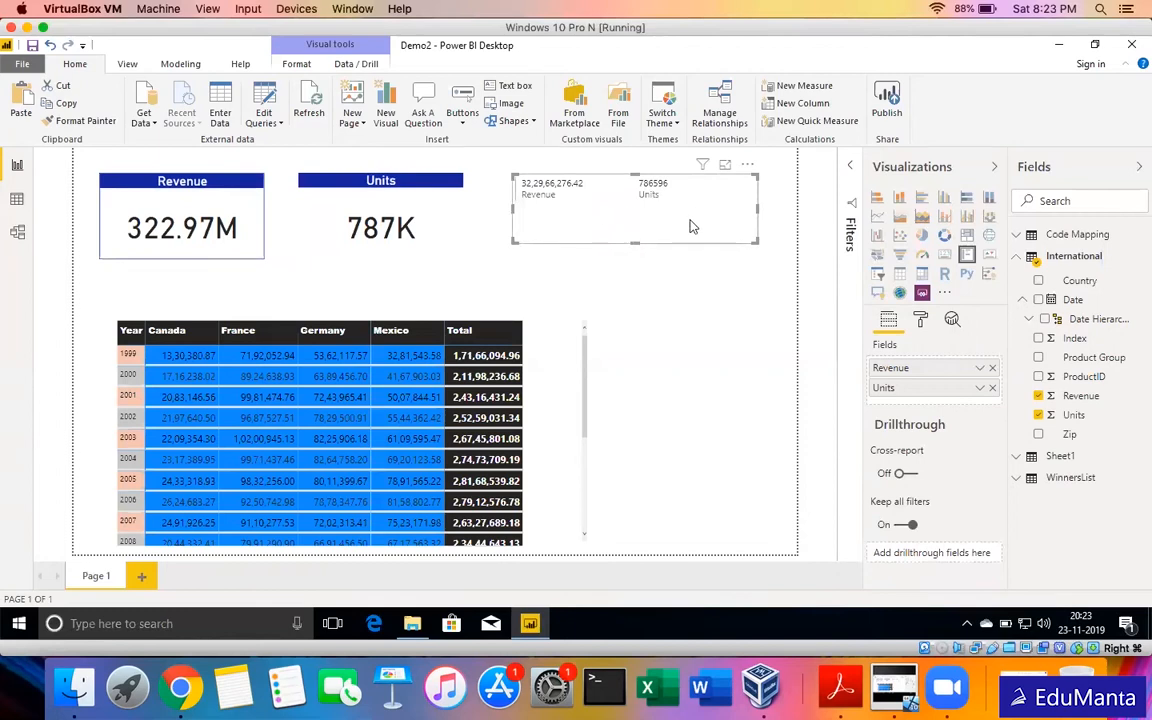
{"action": "left_click_drag", "start_coordinate": [748, 238], "coordinate": [596, 251]}
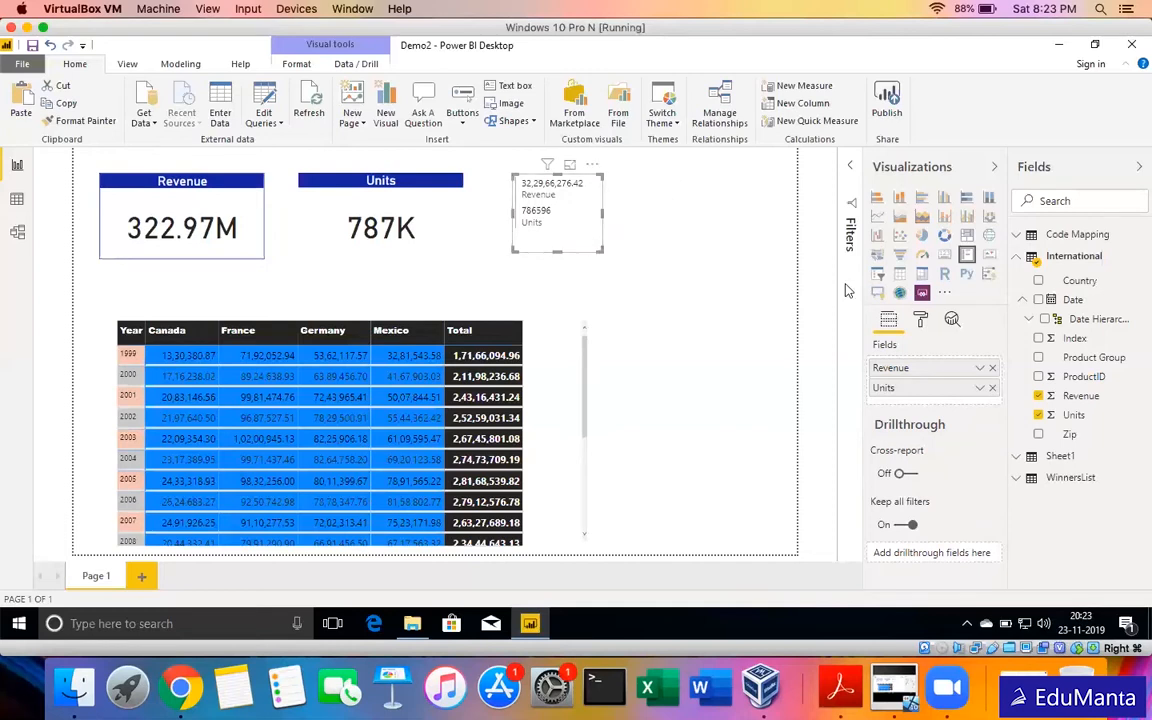
Set the multi-row card's category labels to dark blue at about 19 pt and enlarge the card slightly.
{"action": "left_click", "coordinate": [919, 320]}
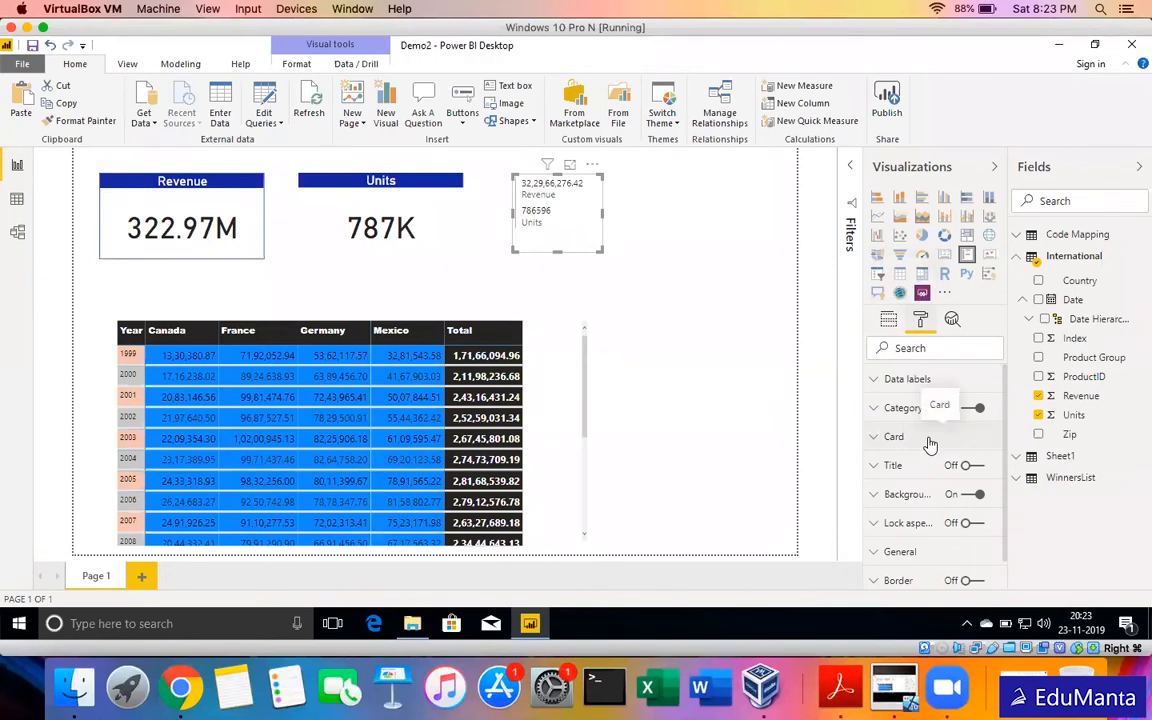
{"action": "left_click", "coordinate": [890, 409]}
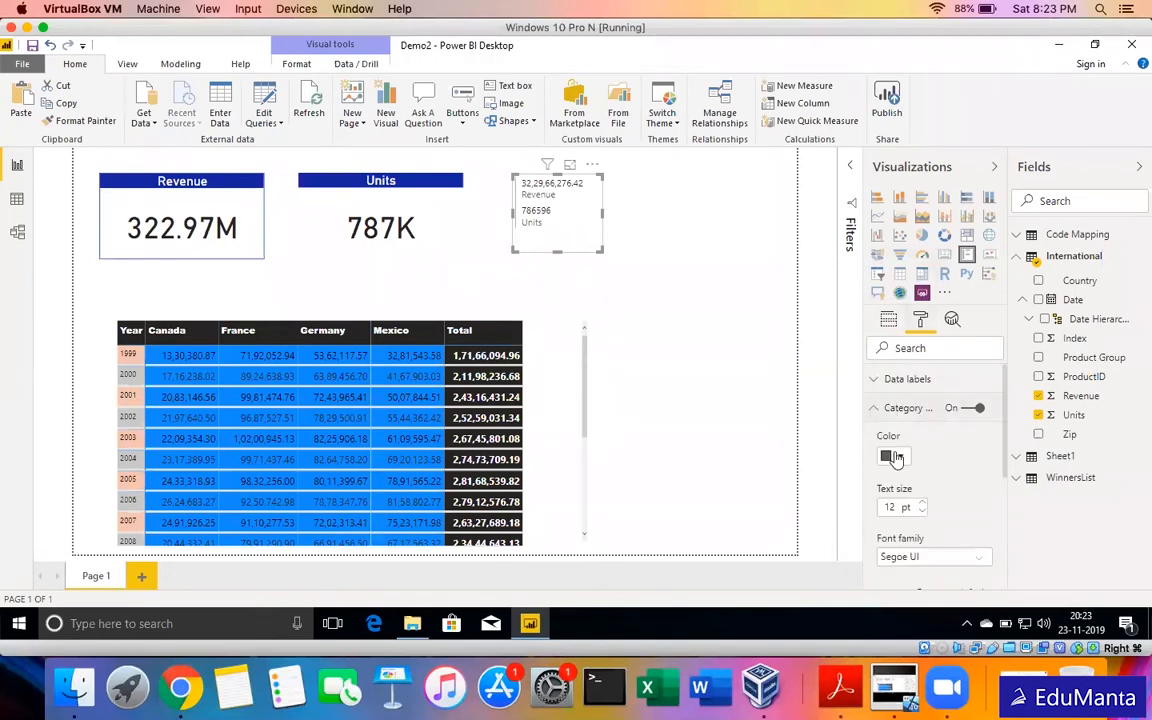
{"action": "left_click", "coordinate": [893, 455]}
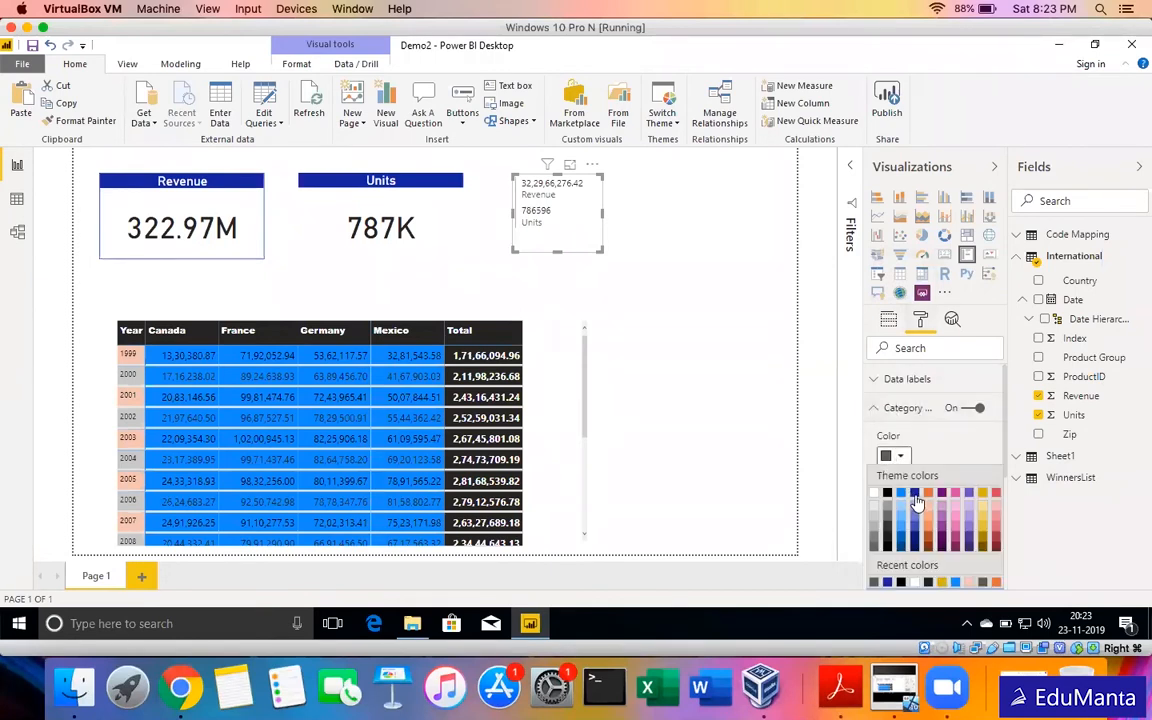
{"action": "left_click", "coordinate": [915, 496]}
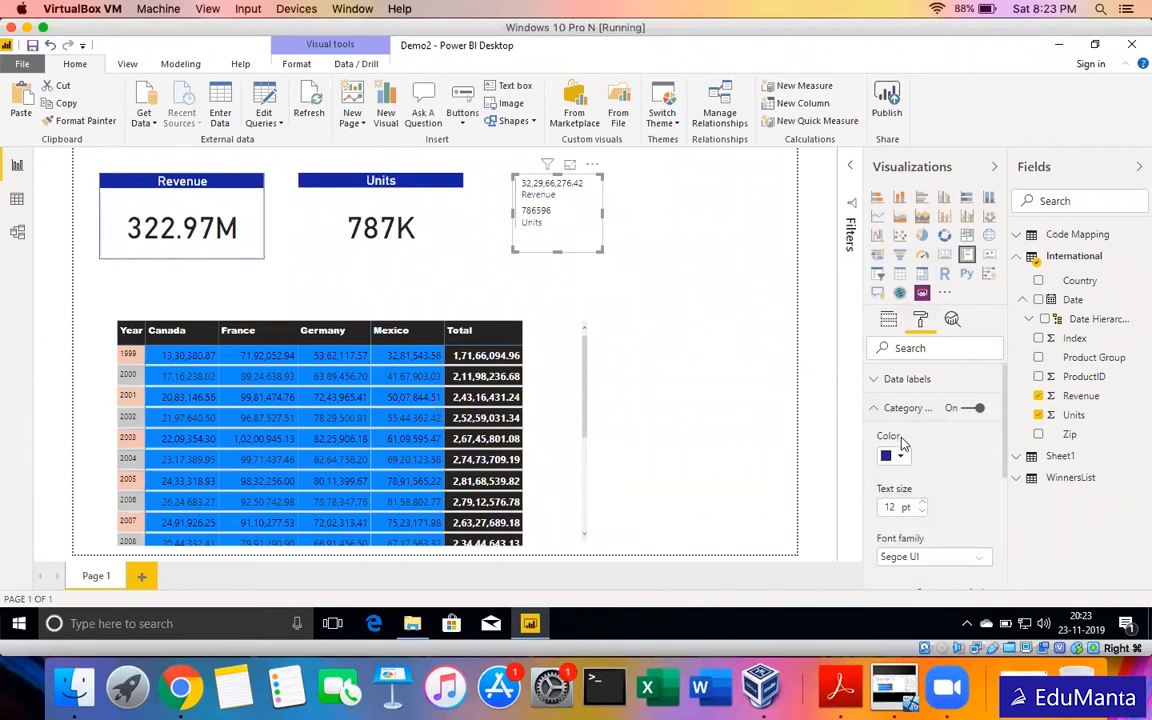
{"action": "left_click", "coordinate": [923, 512]}
{"action": "left_click", "coordinate": [923, 512]}
{"action": "left_click", "coordinate": [923, 512]}
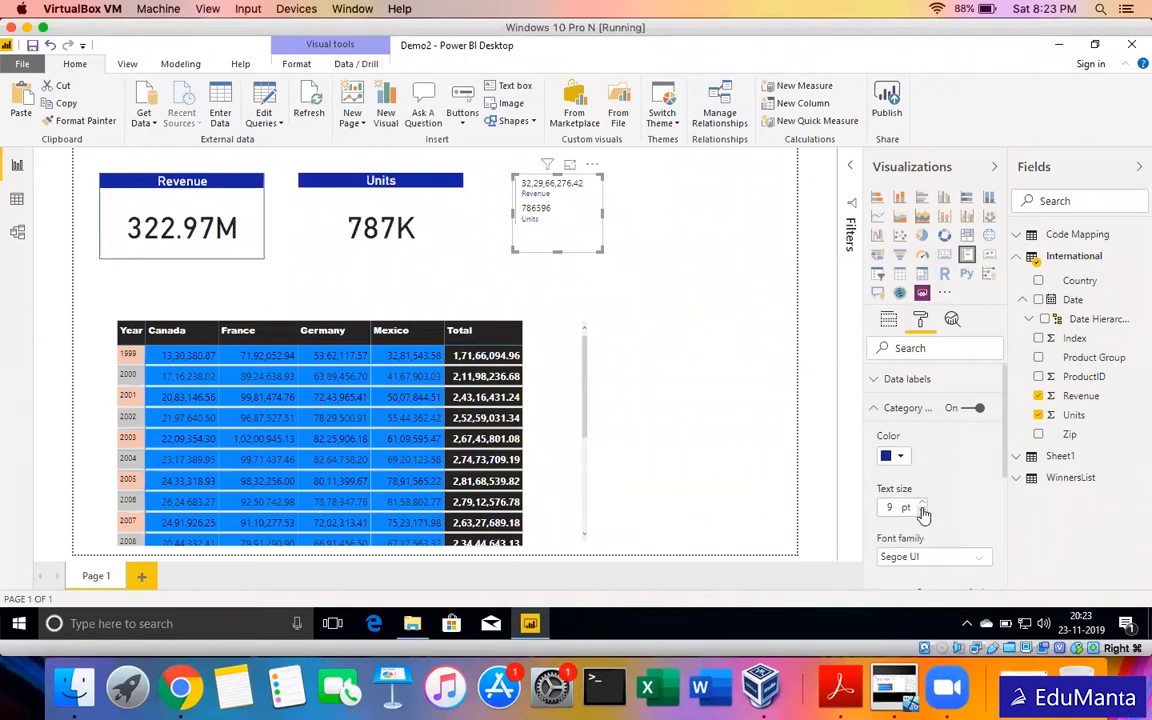
{"action": "left_click", "coordinate": [923, 505]}
{"action": "left_click", "coordinate": [923, 505]}
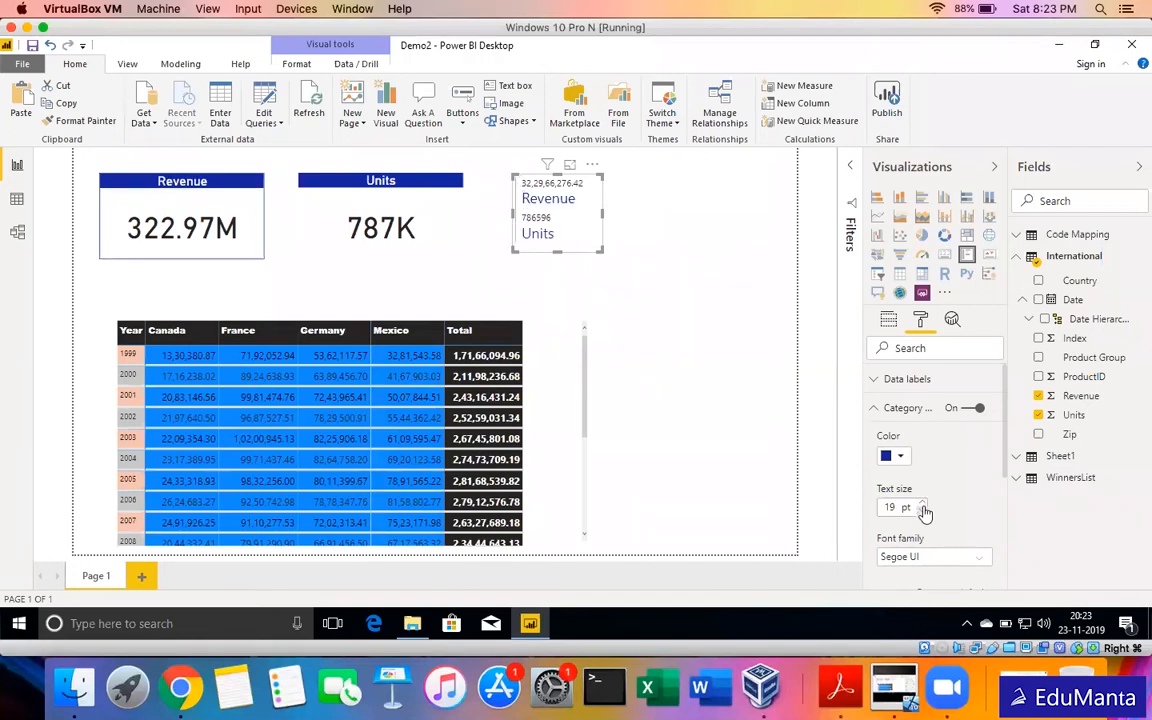
{"action": "left_click", "coordinate": [923, 504]}
{"action": "left_click", "coordinate": [884, 408]}
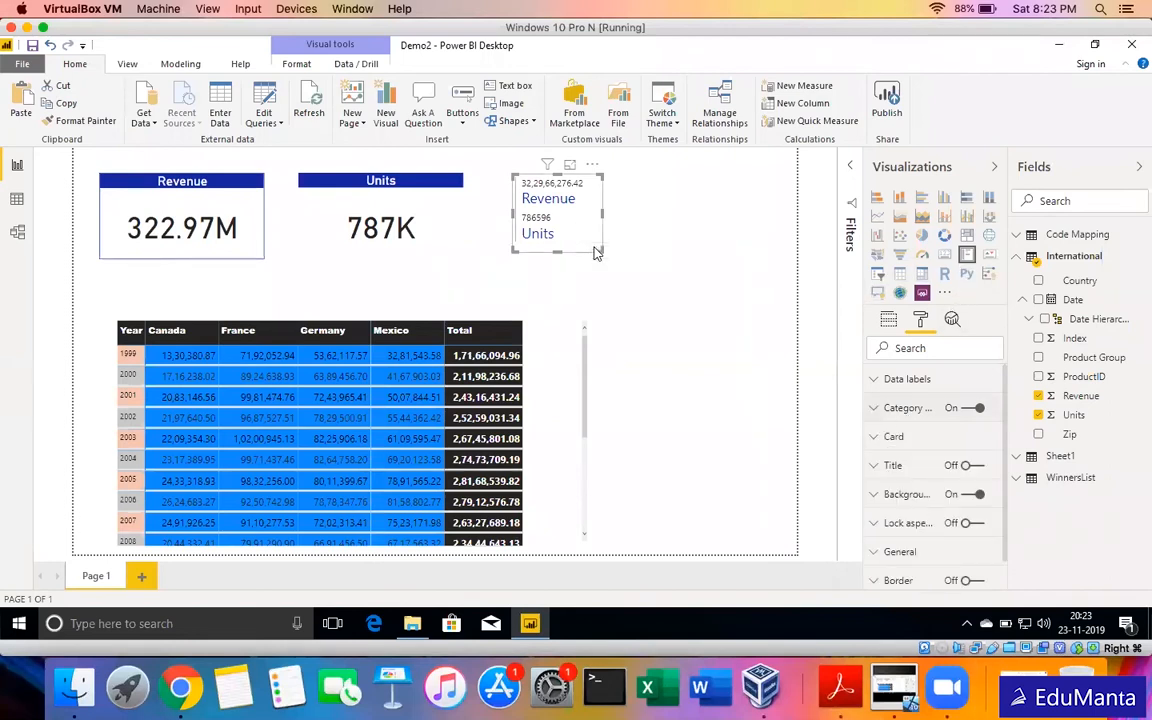
{"action": "left_click_drag", "start_coordinate": [597, 251], "coordinate": [641, 266]}
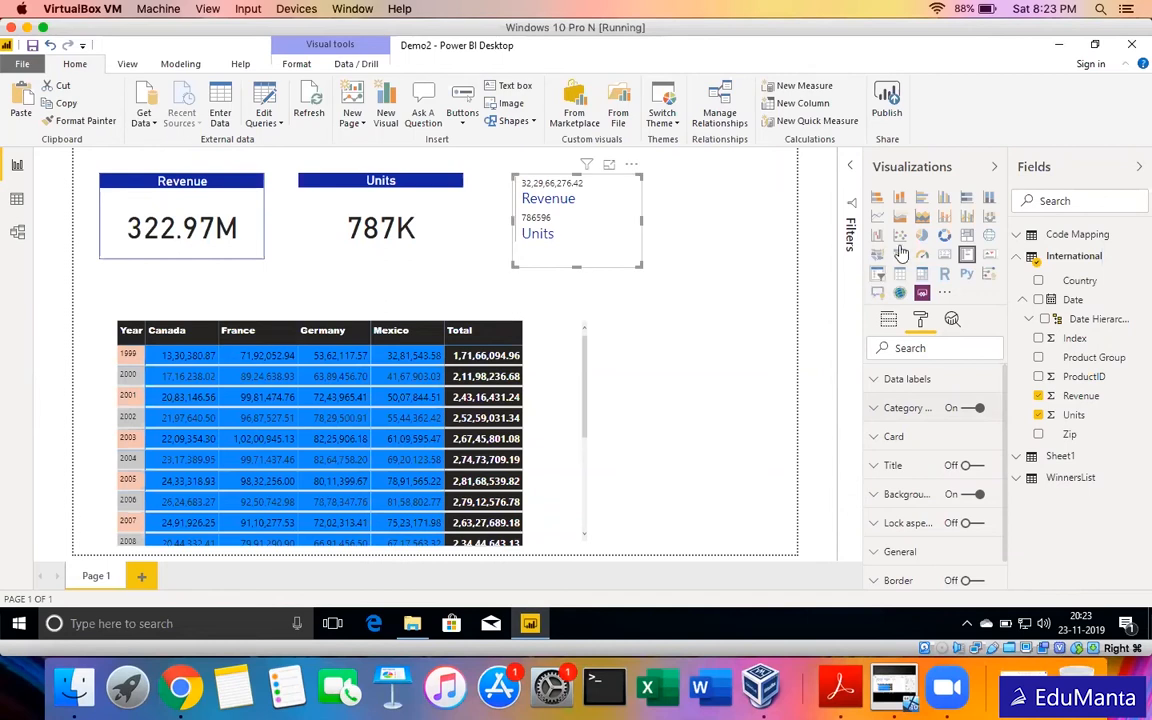
{"action": "left_click", "coordinate": [200, 213]}
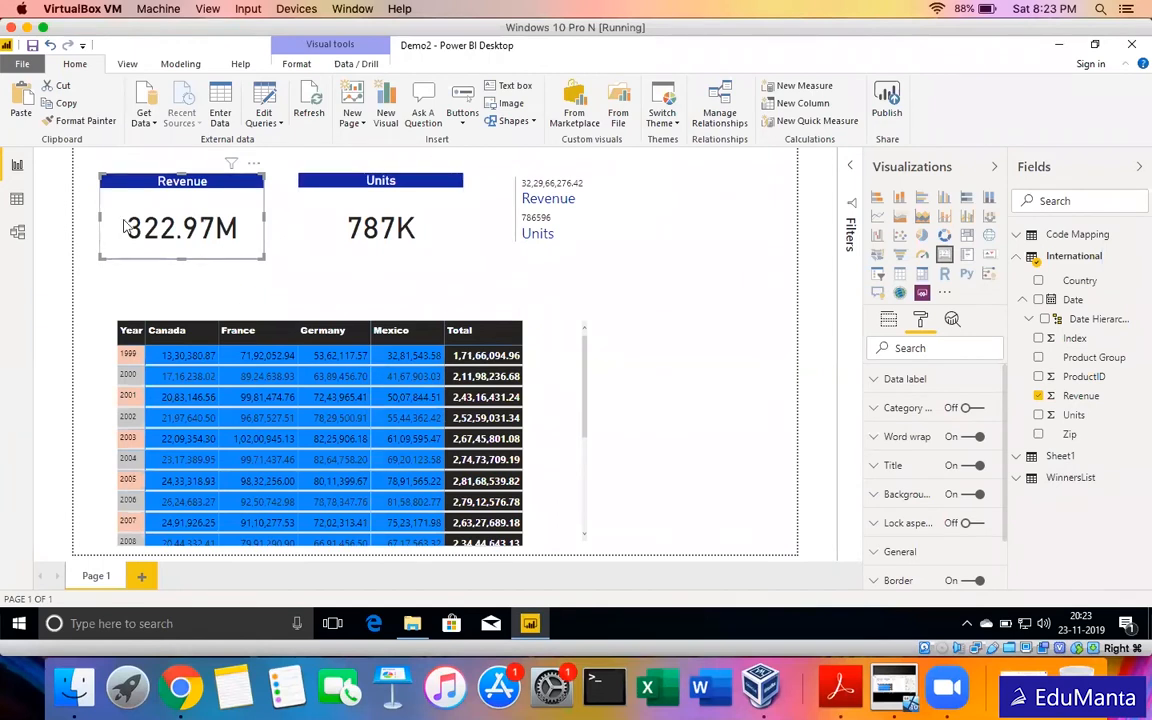
{"action": "left_click", "coordinate": [127, 64]}
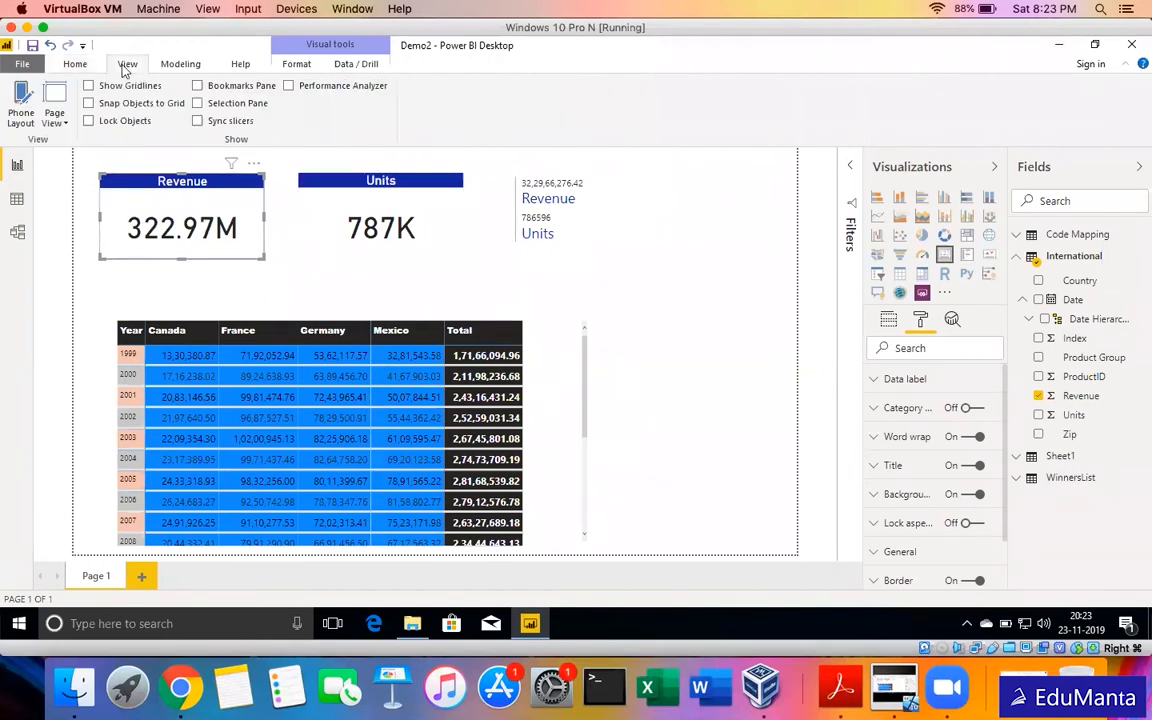
{"action": "left_click", "coordinate": [262, 64]}
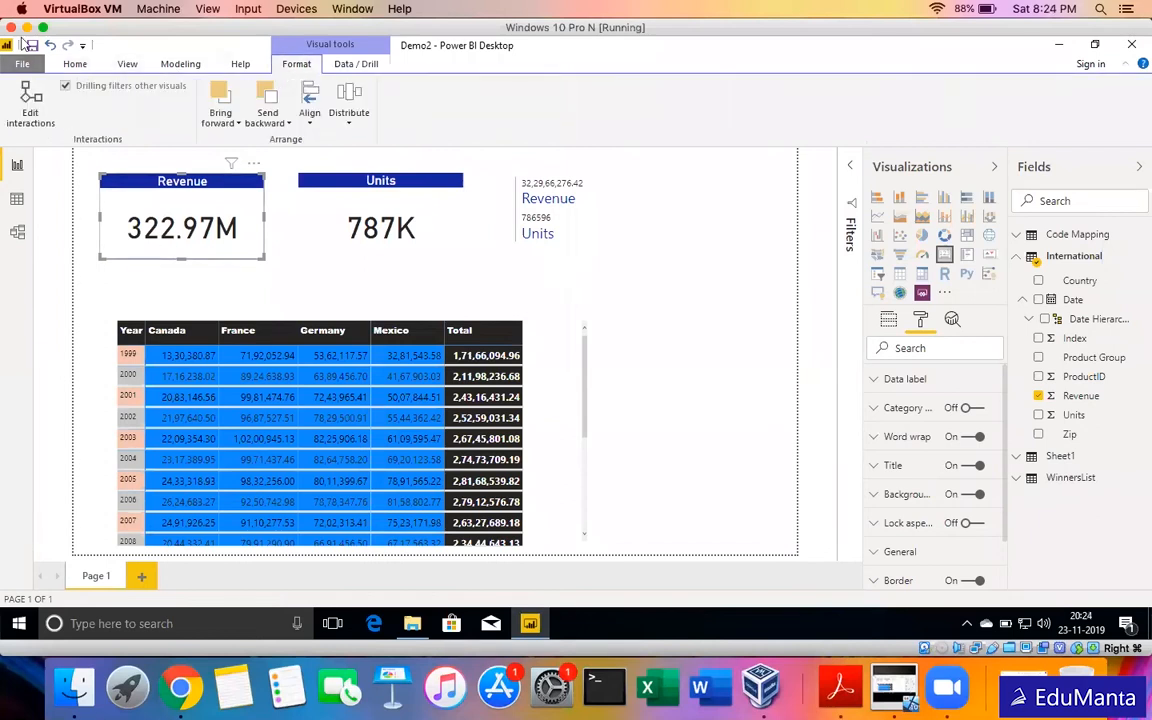
{"action": "left_click", "coordinate": [70, 65]}
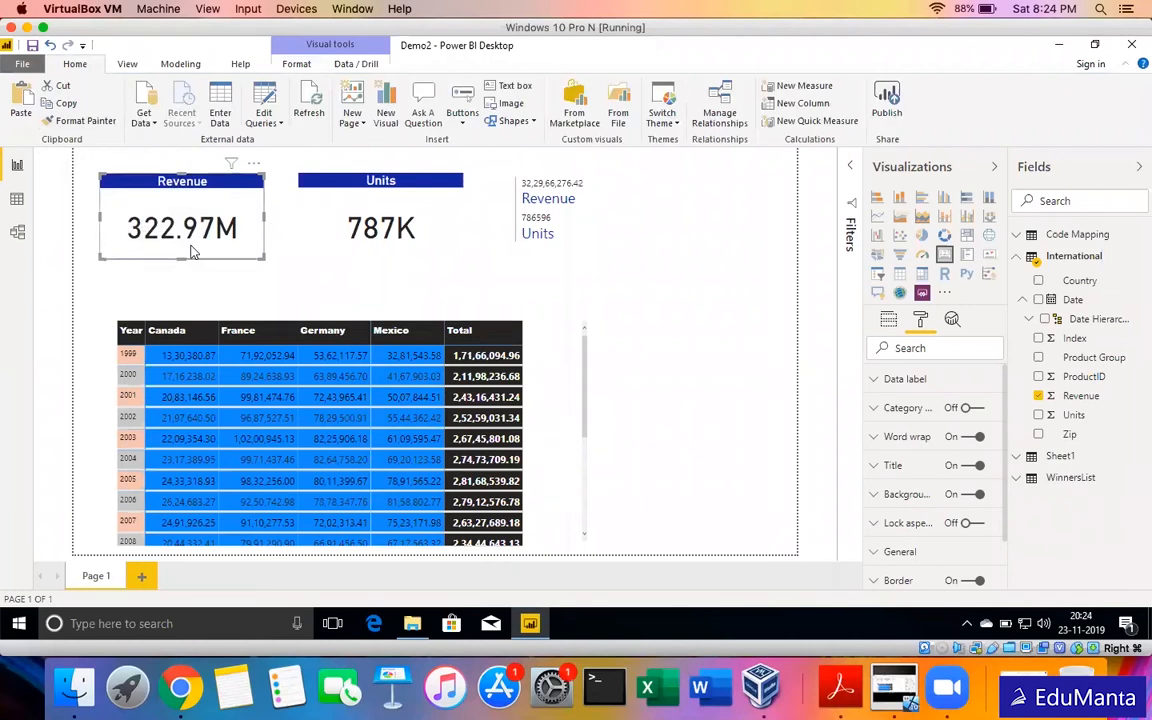
Set the Revenue card's data label colour to the darkest purple theme shade and leave no visual selected.
{"action": "left_click", "coordinate": [933, 388]}
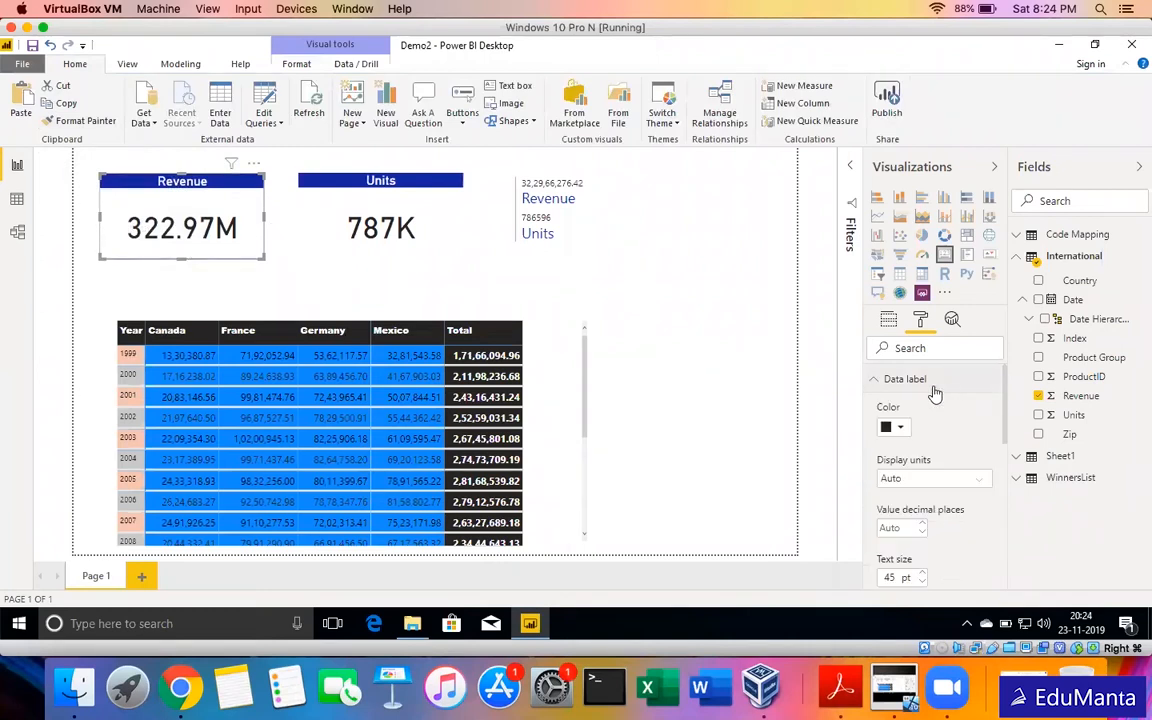
{"action": "left_click", "coordinate": [900, 428]}
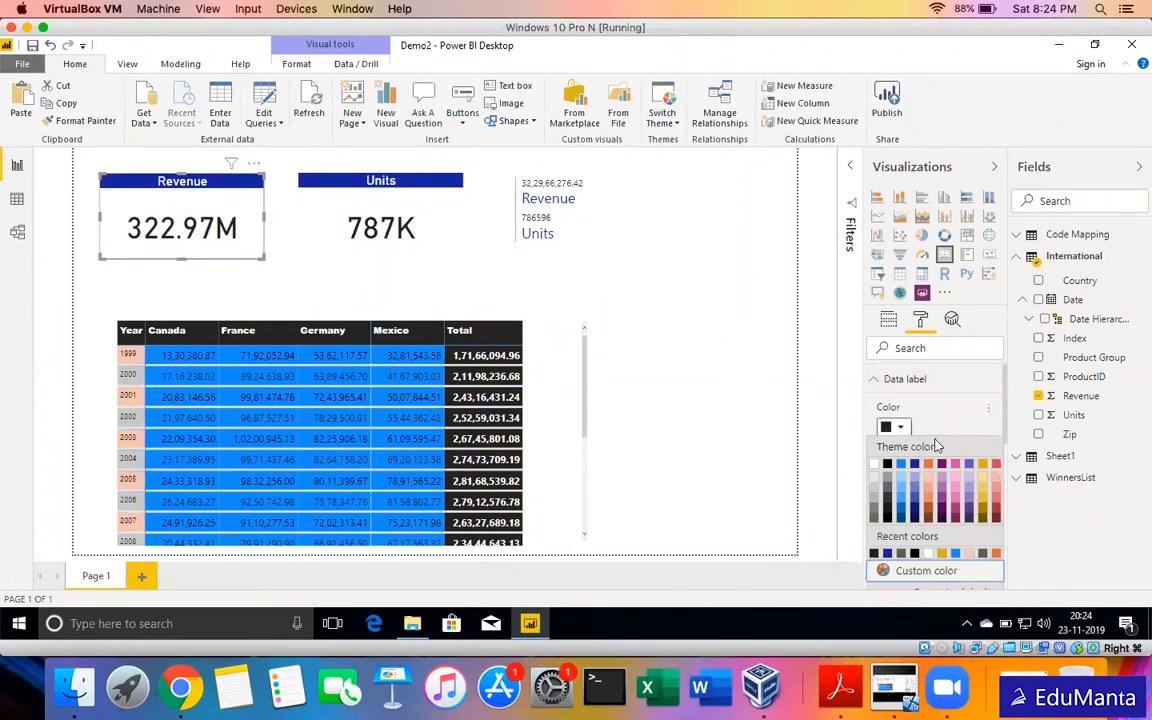
{"action": "left_click", "coordinate": [944, 515]}
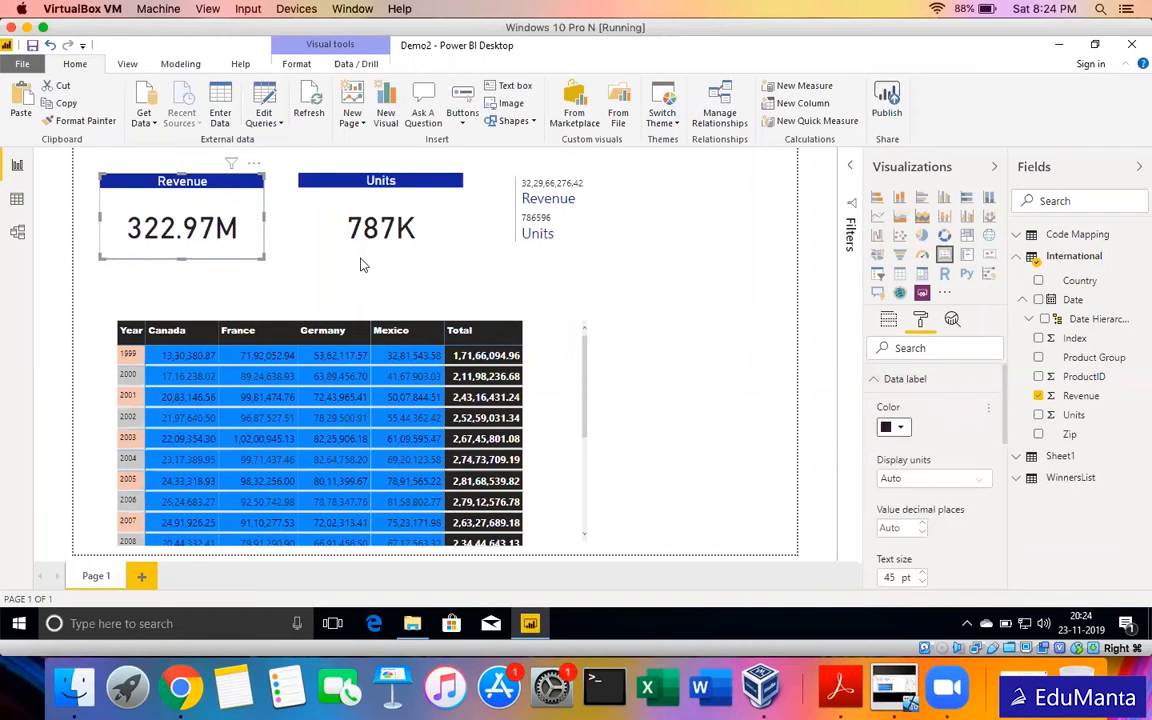
{"action": "left_click", "coordinate": [241, 283]}
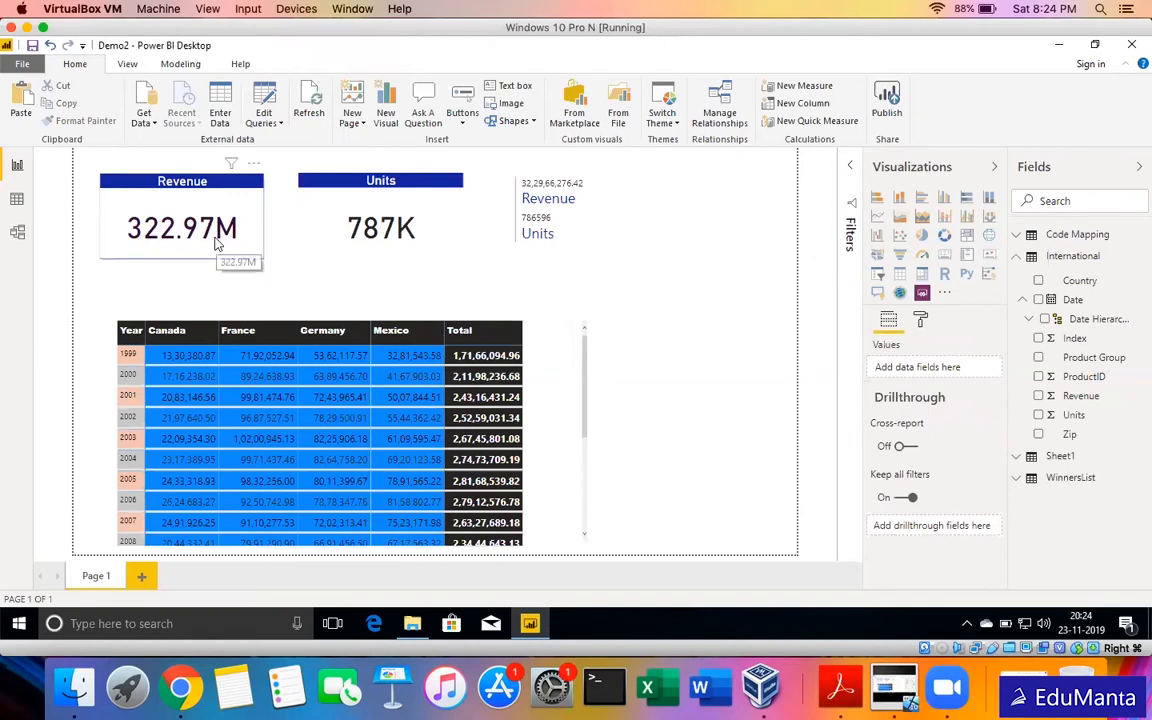
Resize the Revenue card so its full value fits and move the Units card close beside it.
{"action": "left_click", "coordinate": [217, 243]}
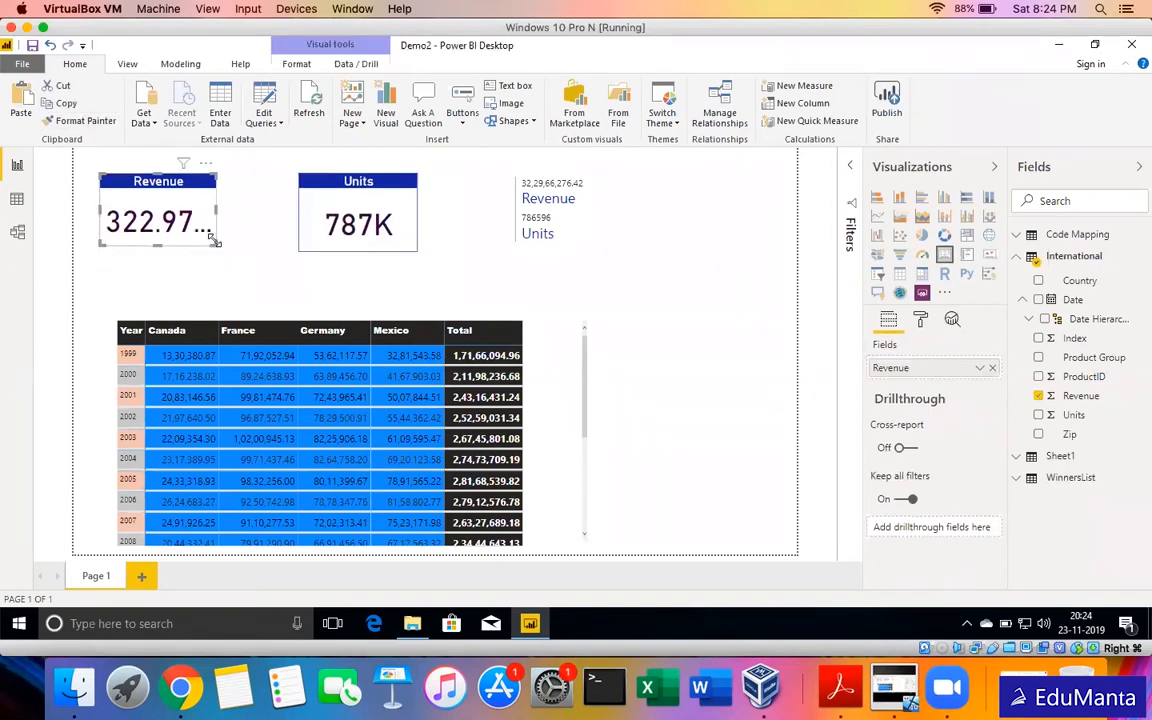
{"action": "left_click_drag", "start_coordinate": [214, 242], "coordinate": [238, 260]}
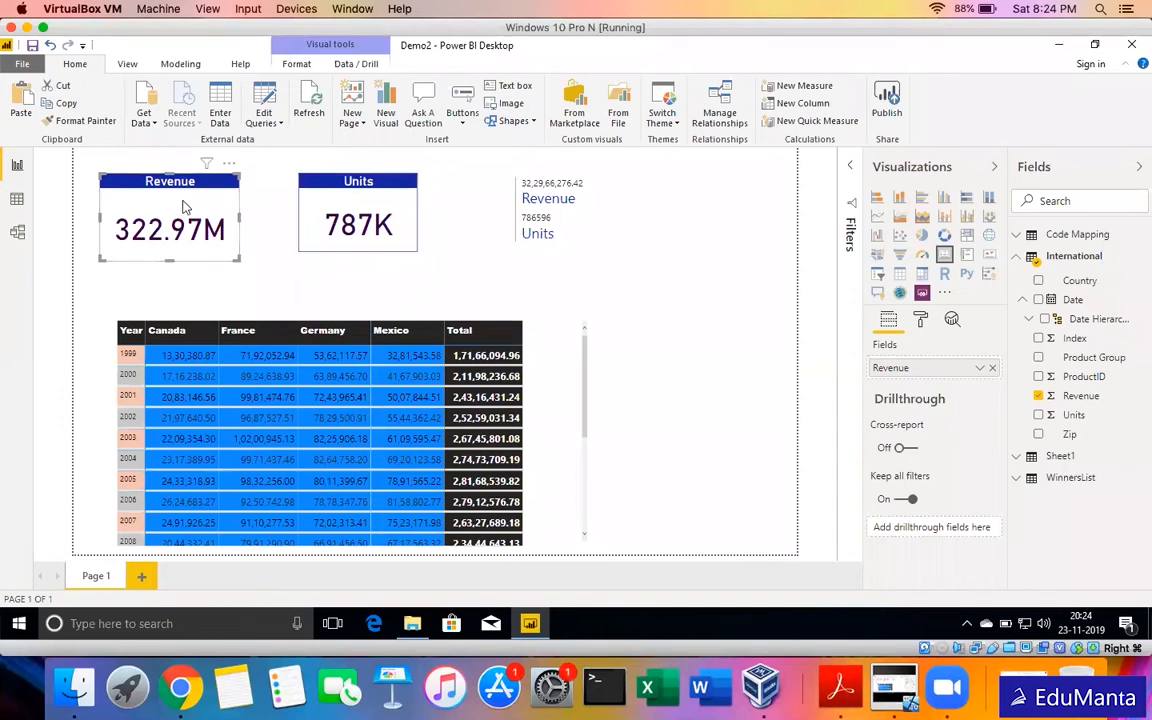
{"action": "left_click_drag", "start_coordinate": [310, 222], "coordinate": [270, 219]}
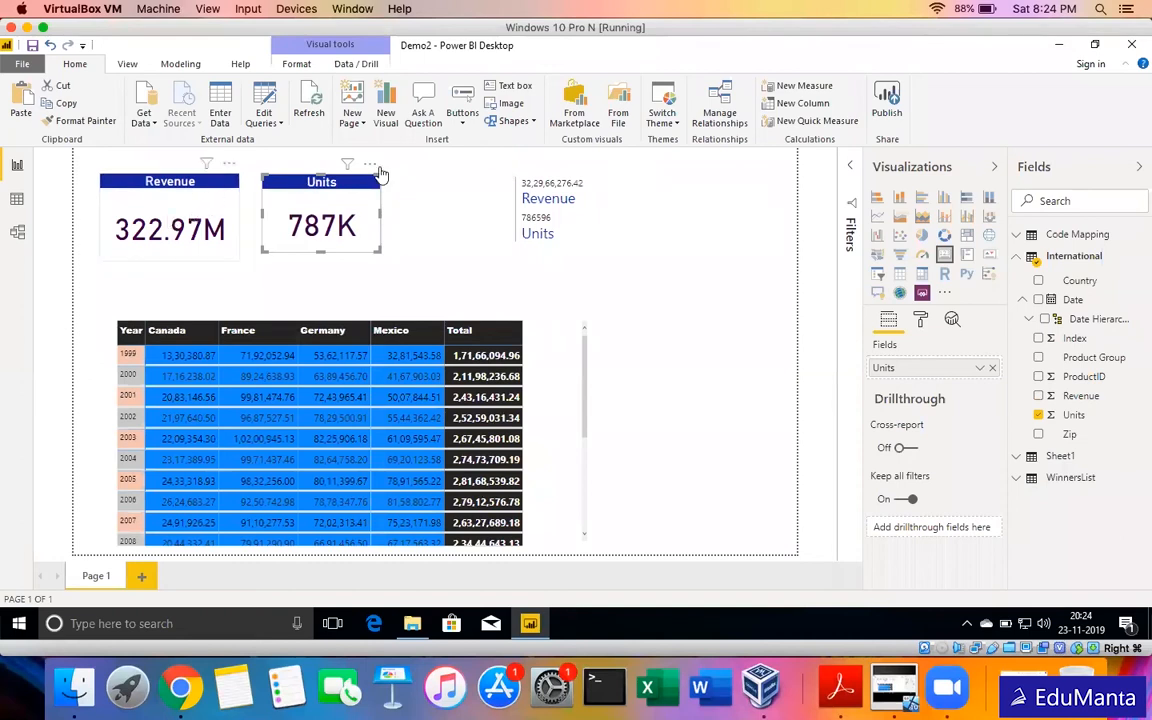
Compare the X position, Y position and width settings of the Units and Revenue cards.
{"action": "left_click", "coordinate": [920, 318]}
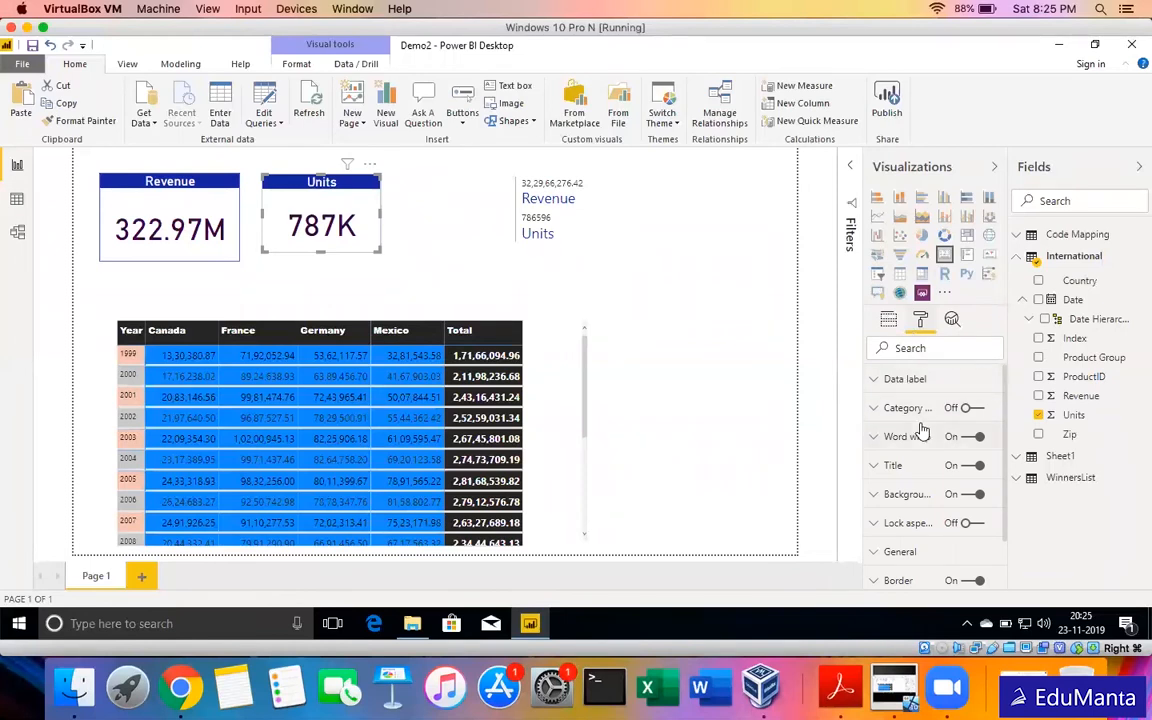
{"action": "scroll", "coordinate": [920, 430], "scroll_direction": "down", "scroll_amount": 1}
{"action": "left_click", "coordinate": [898, 491]}
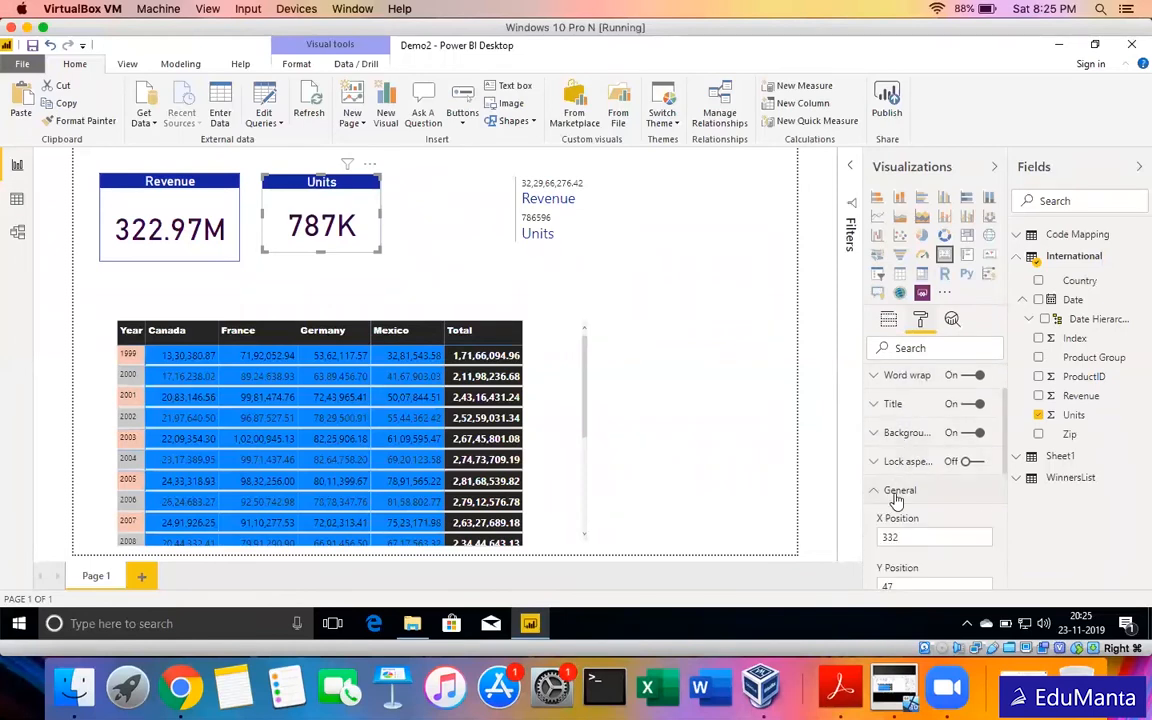
{"action": "scroll", "coordinate": [900, 495], "scroll_direction": "down", "scroll_amount": 1}
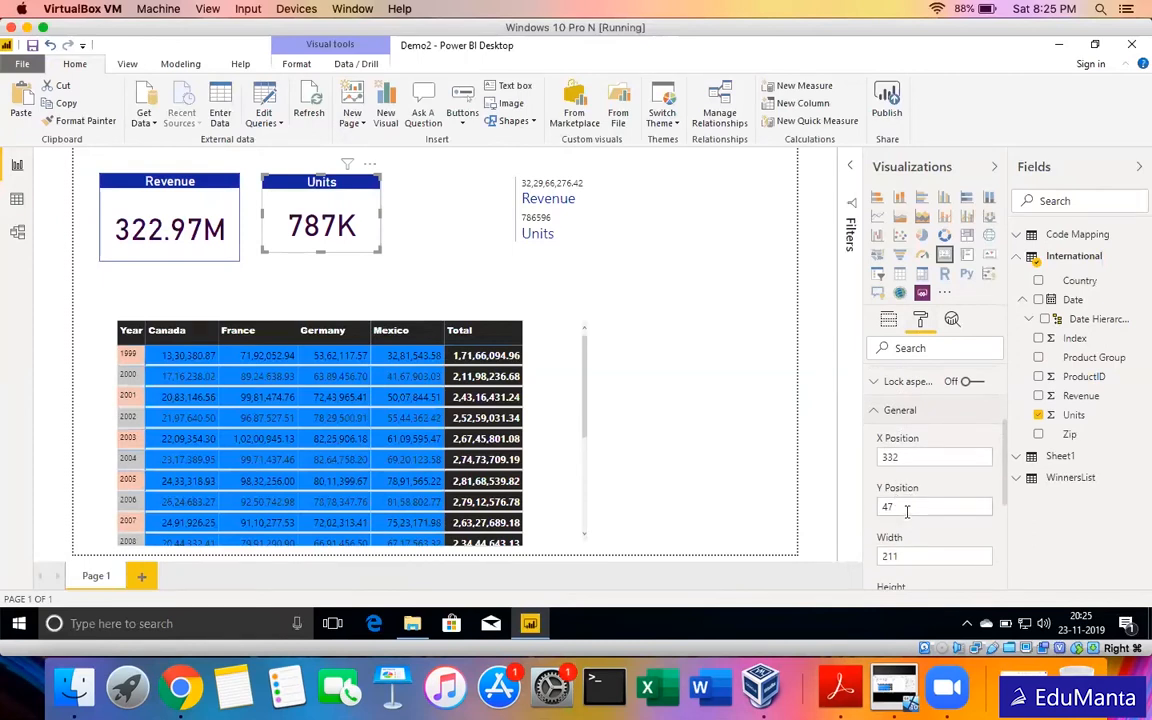
{"action": "left_click", "coordinate": [229, 186]}
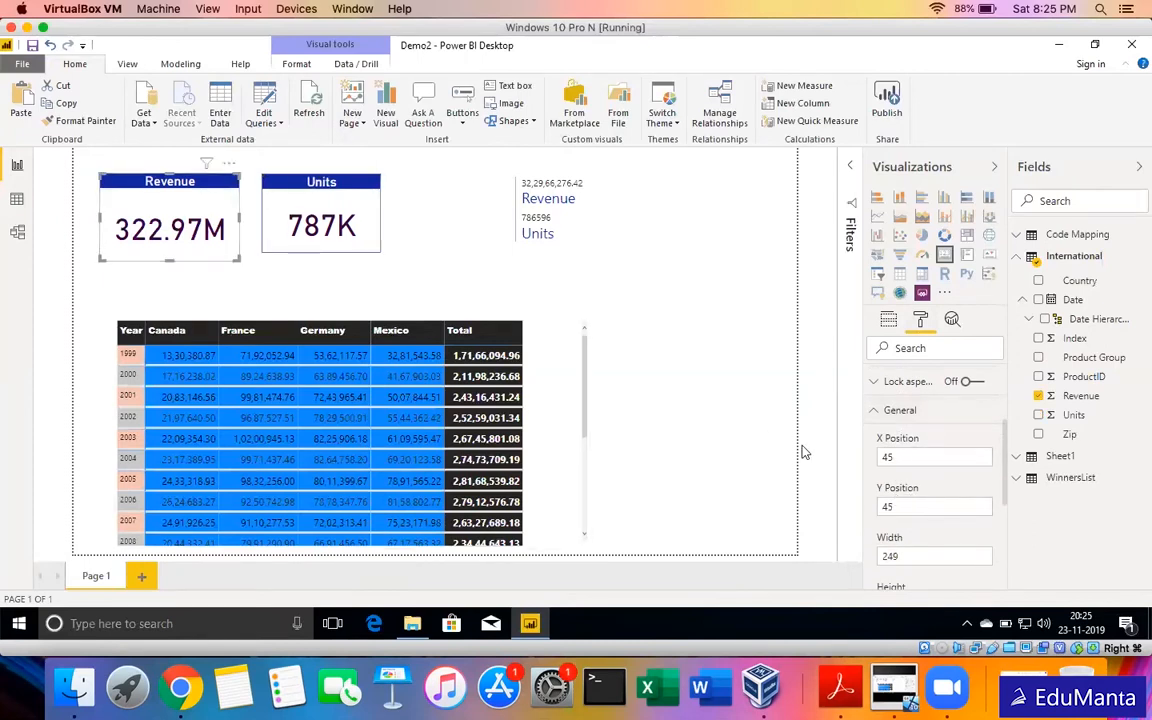
{"action": "left_click", "coordinate": [905, 504]}
{"action": "left_click", "coordinate": [322, 205]}
Align the top edges of the Revenue and Units cards.
{"action": "left_click", "coordinate": [188, 222]}
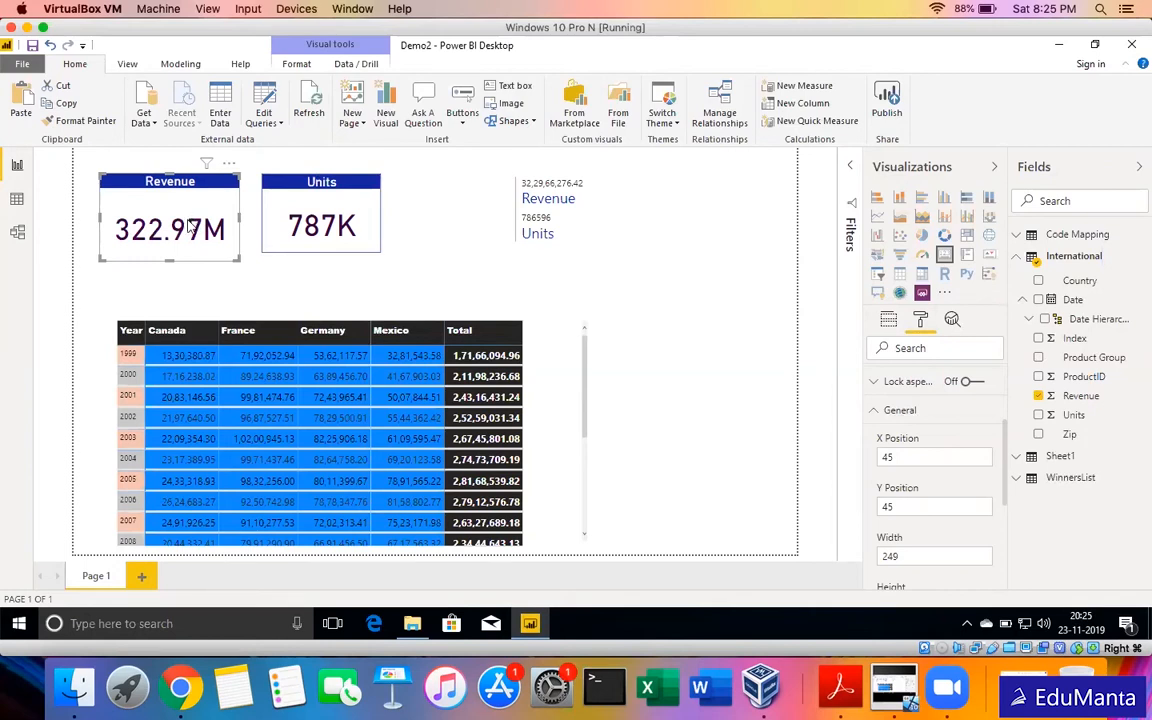
{"action": "left_click", "coordinate": [264, 200], "text": "ctrl"}
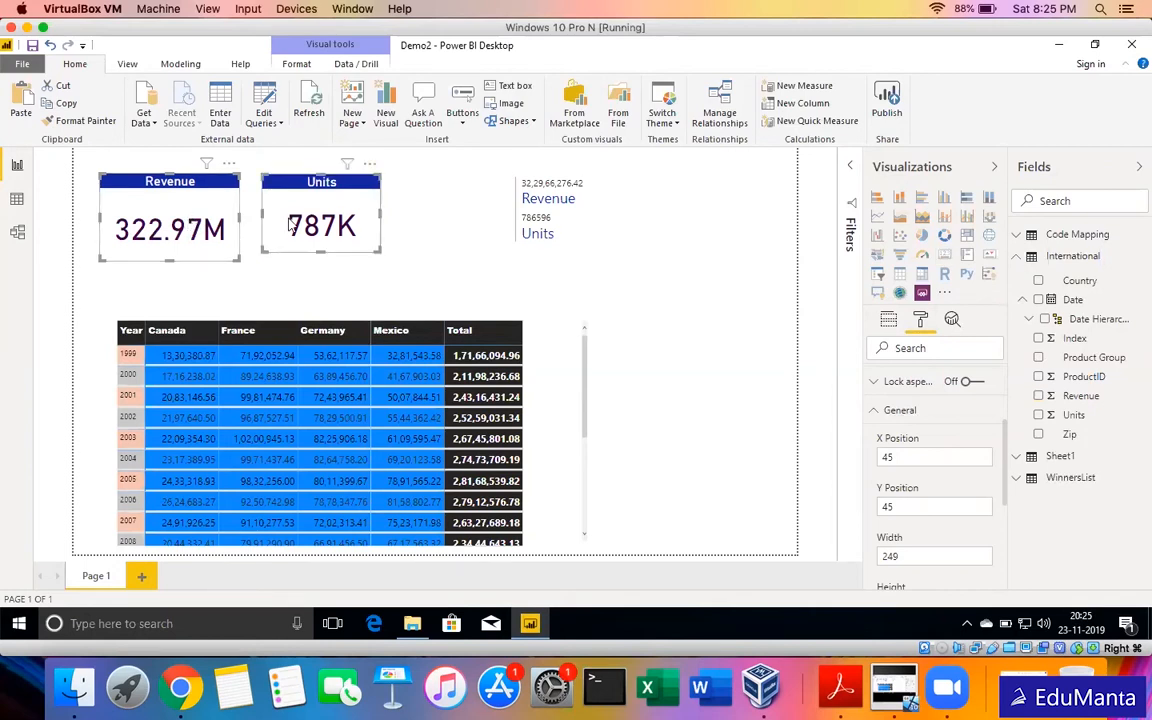
{"action": "left_click", "coordinate": [296, 64]}
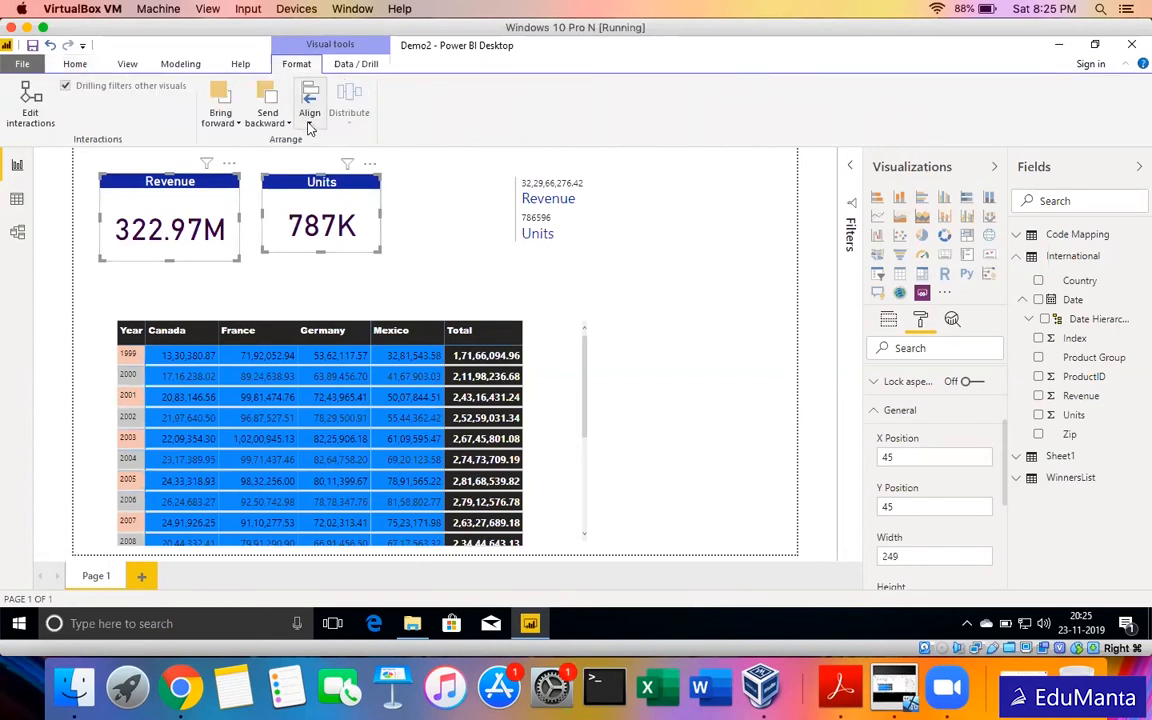
{"action": "left_click", "coordinate": [310, 118]}
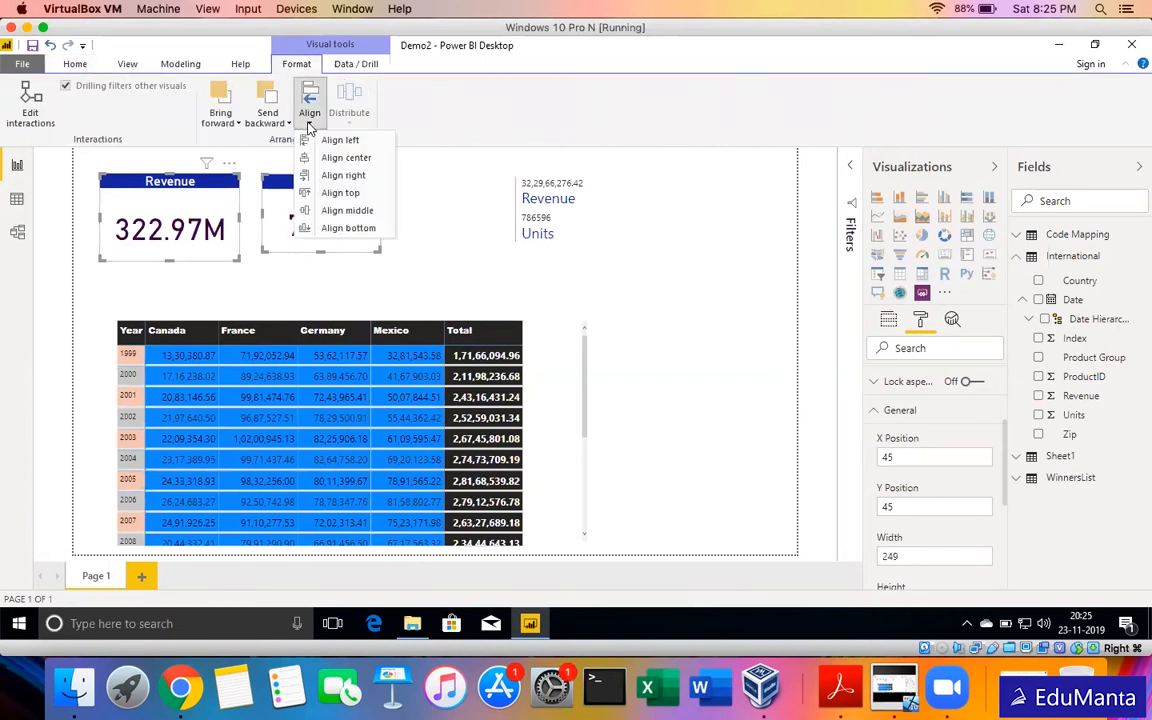
{"action": "left_click", "coordinate": [330, 193]}
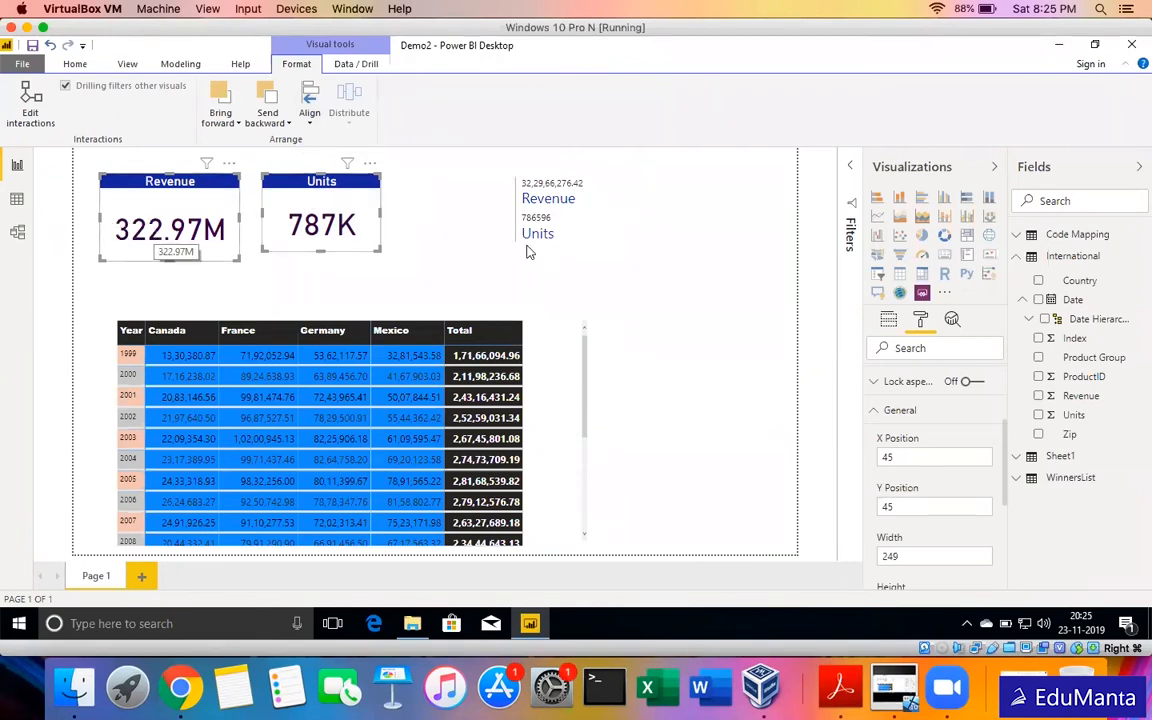
Distribute the Revenue, Units and multi-row cards horizontally and leave no visual selected.
{"action": "left_click", "coordinate": [591, 210]}
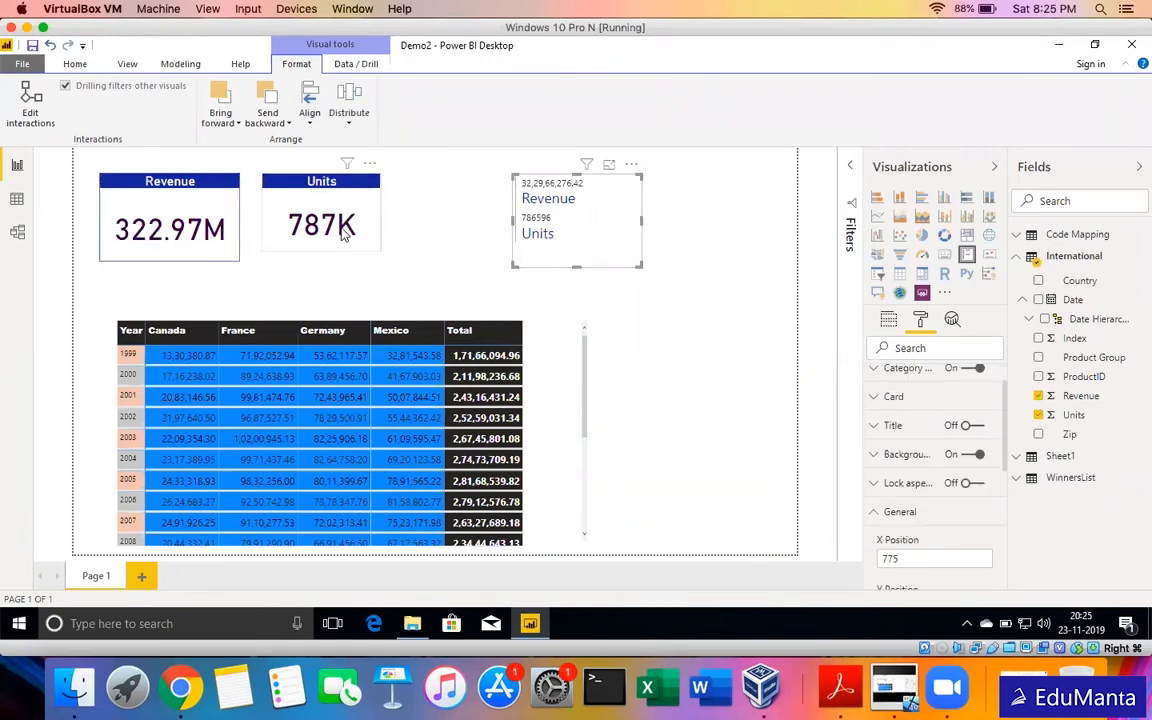
{"action": "left_click", "coordinate": [341, 230]}
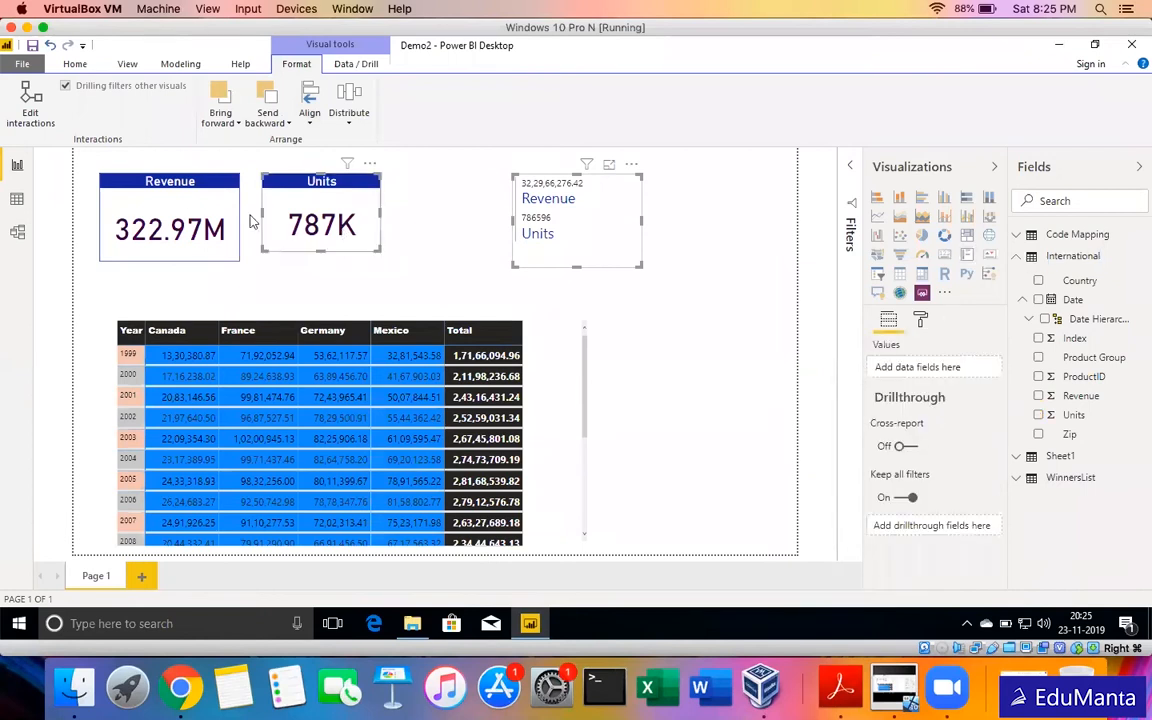
{"action": "left_click", "coordinate": [185, 213], "text": "ctrl"}
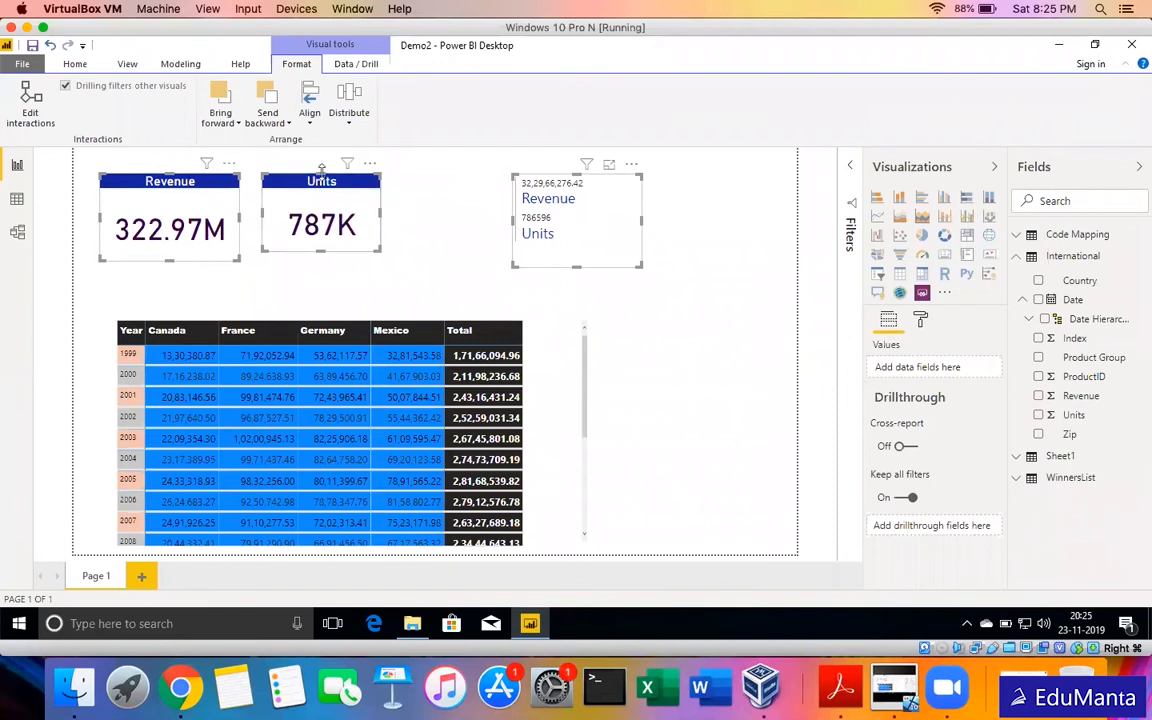
{"action": "left_click", "coordinate": [346, 112]}
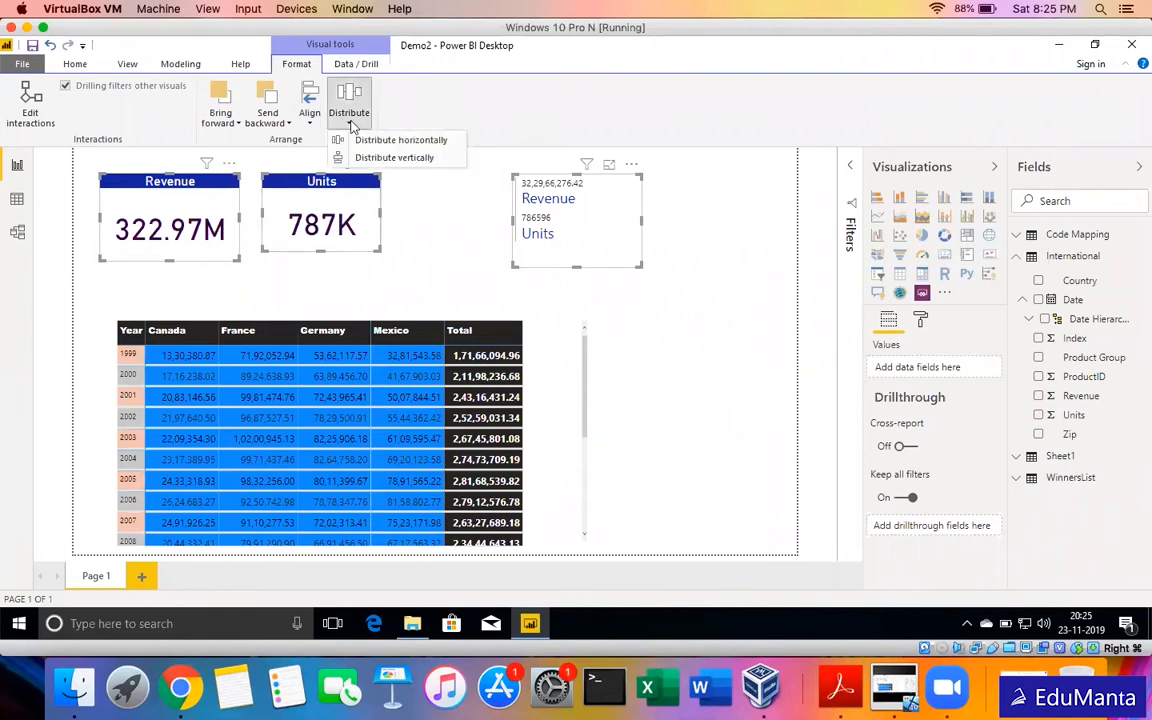
{"action": "left_click", "coordinate": [363, 141]}
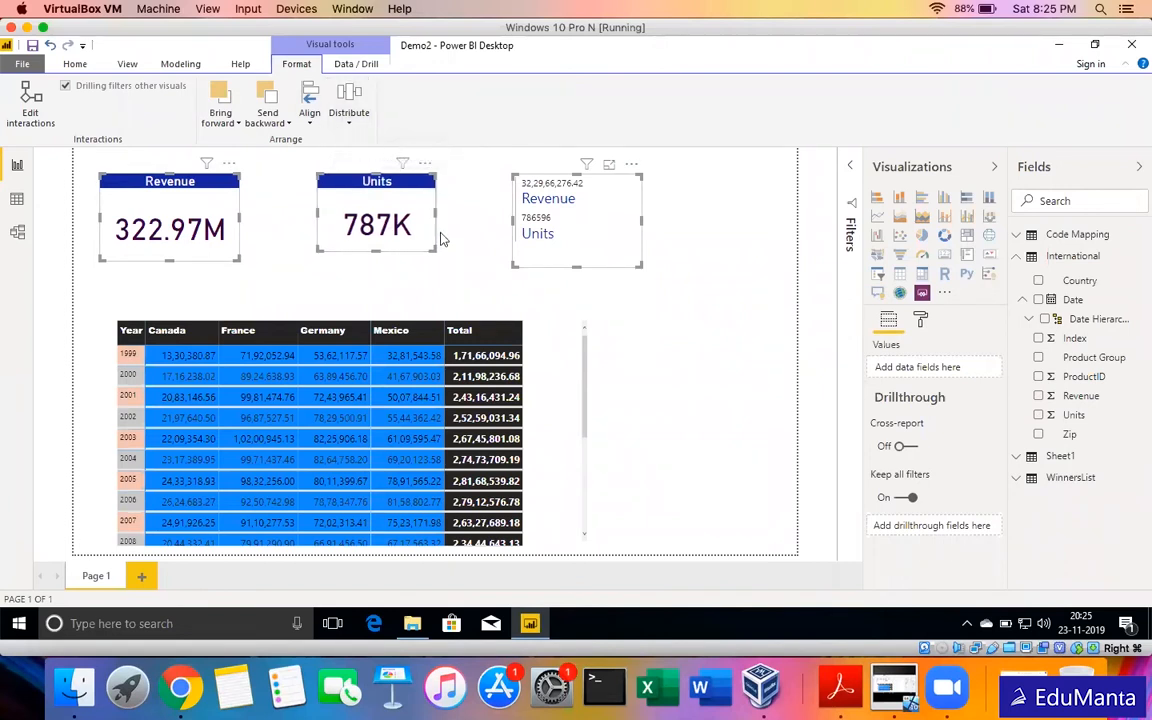
{"action": "left_click", "coordinate": [424, 302]}
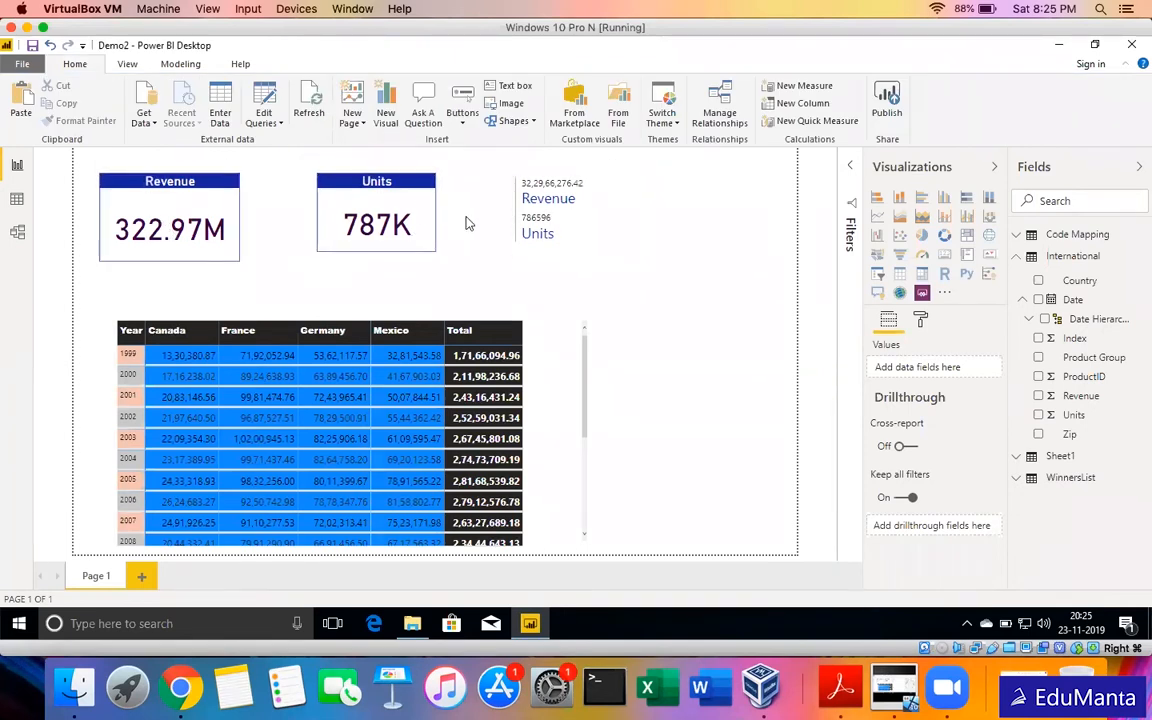
Move the matrix slightly up and left, and make the multi-row card slightly taller and shift it up and right.
{"action": "left_click_drag", "start_coordinate": [565, 370], "coordinate": [548, 349]}
{"action": "left_click", "coordinate": [600, 231]}
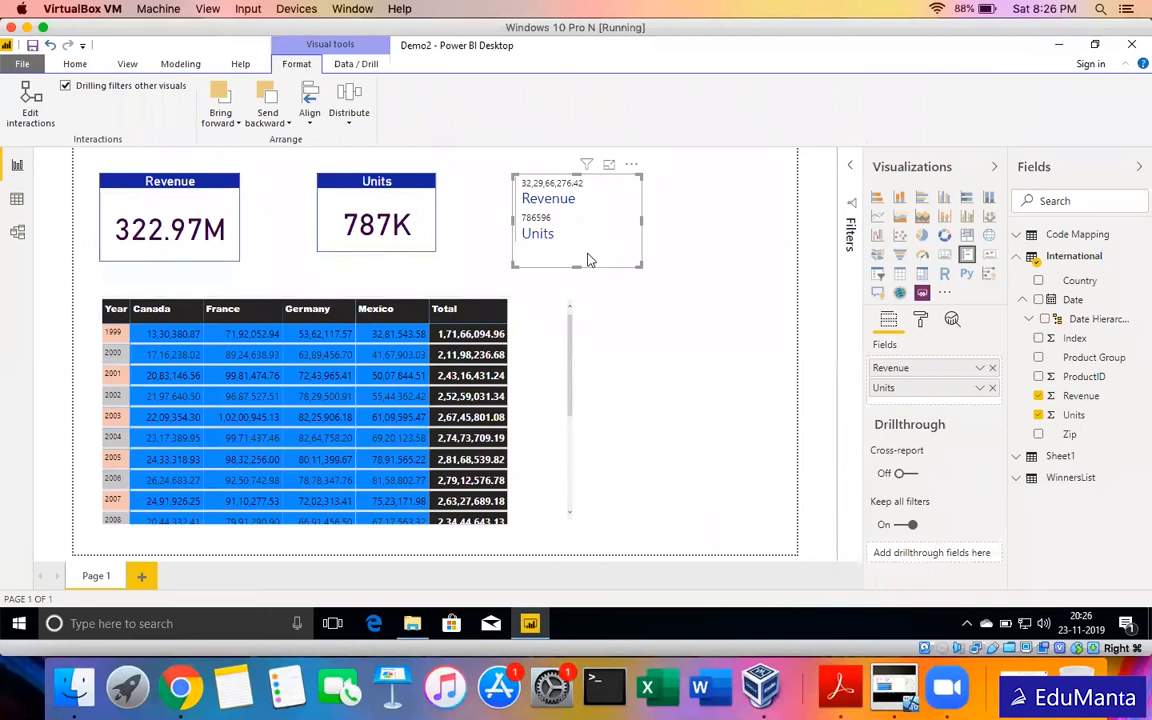
{"action": "left_click_drag", "start_coordinate": [576, 266], "coordinate": [577, 286]}
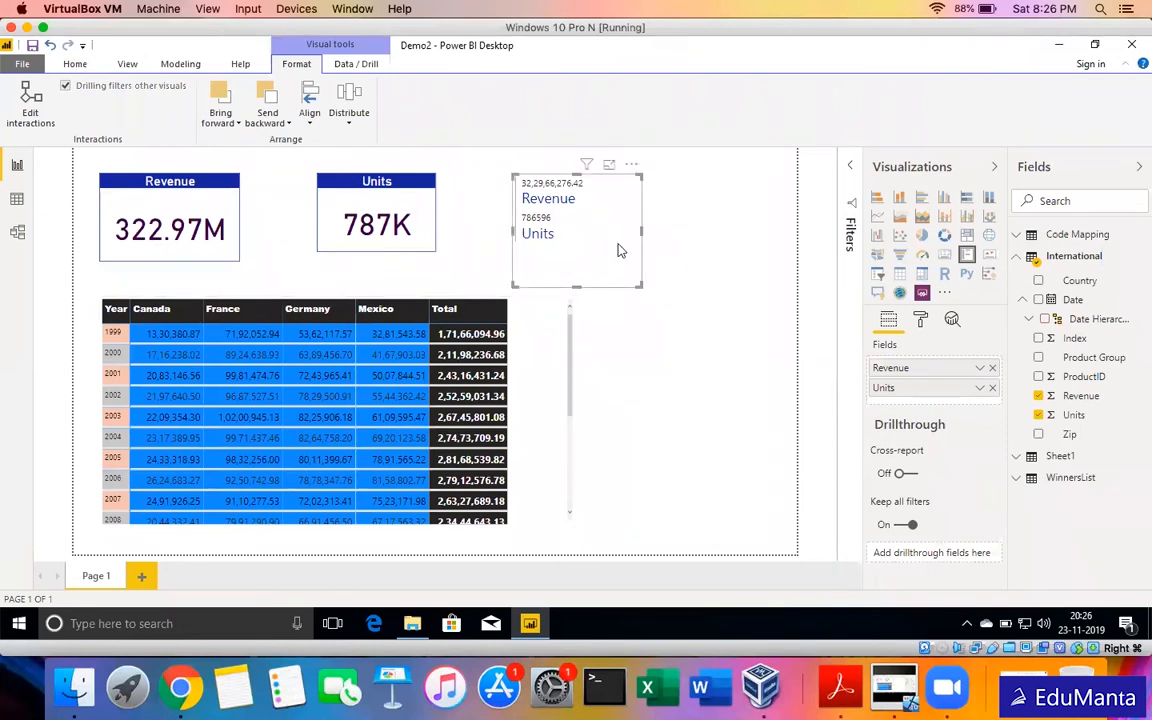
{"action": "left_click_drag", "start_coordinate": [618, 250], "coordinate": [627, 236]}
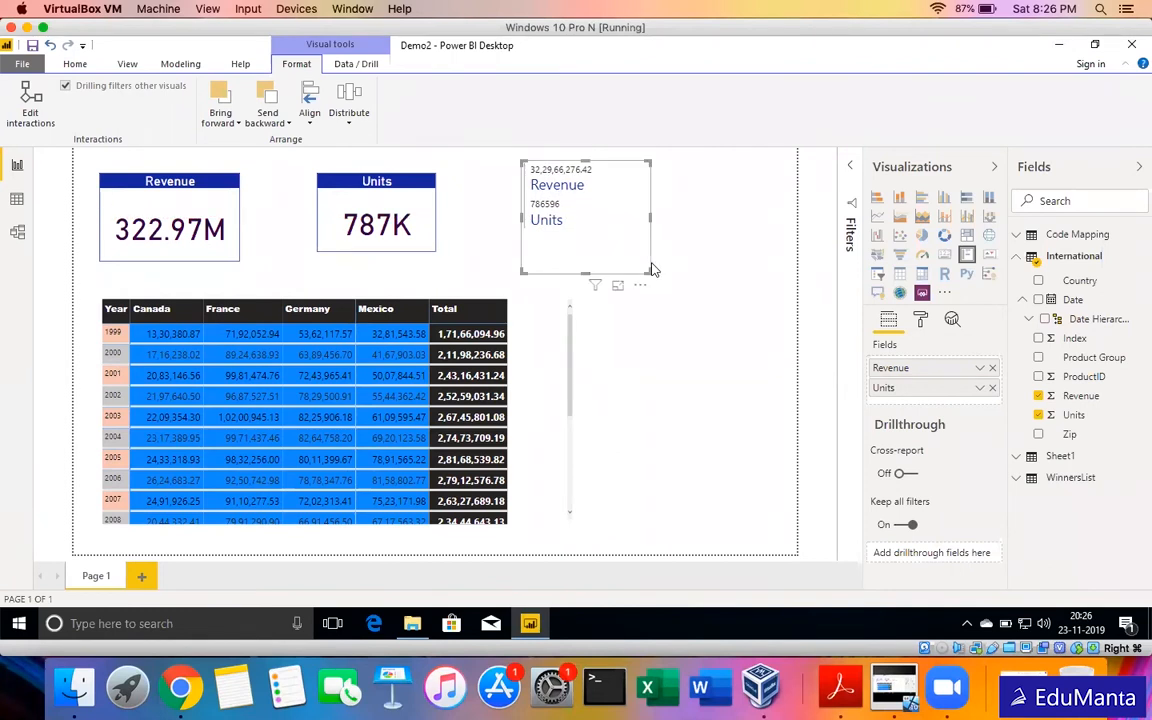
Turn on a black border for the multi-row card and leave no visual selected.
{"action": "left_click", "coordinate": [920, 319]}
{"action": "scroll", "coordinate": [900, 481], "scroll_direction": "down", "scroll_amount": 1}
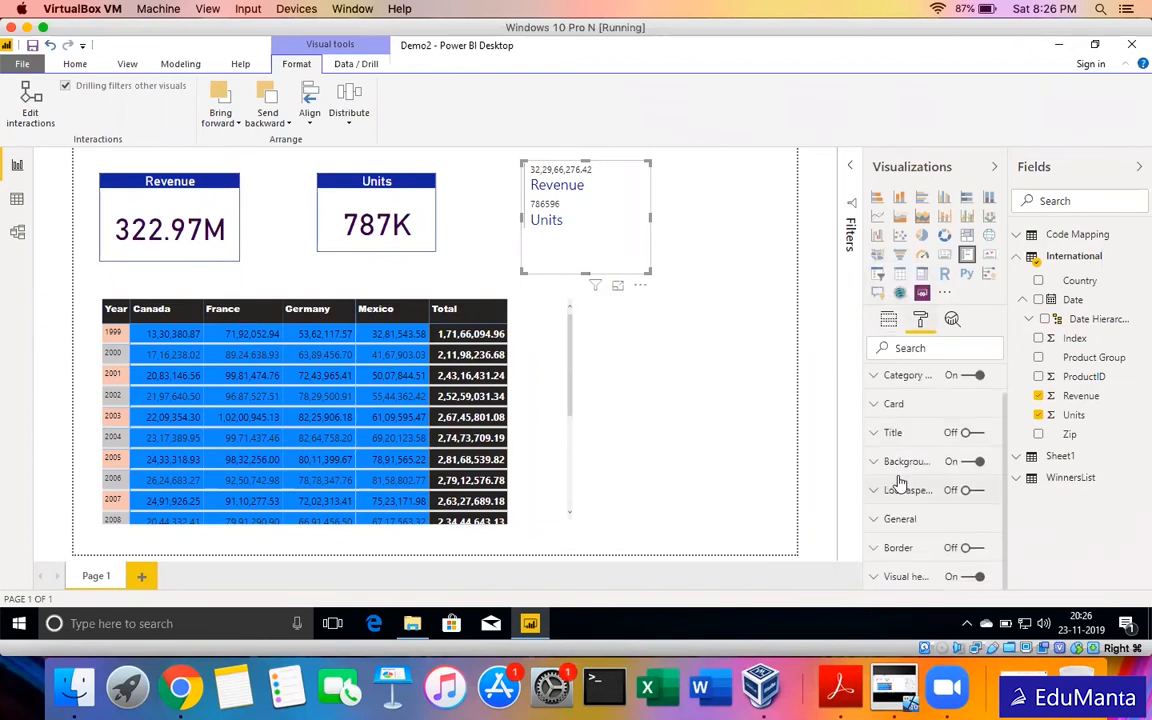
{"action": "left_click", "coordinate": [966, 548]}
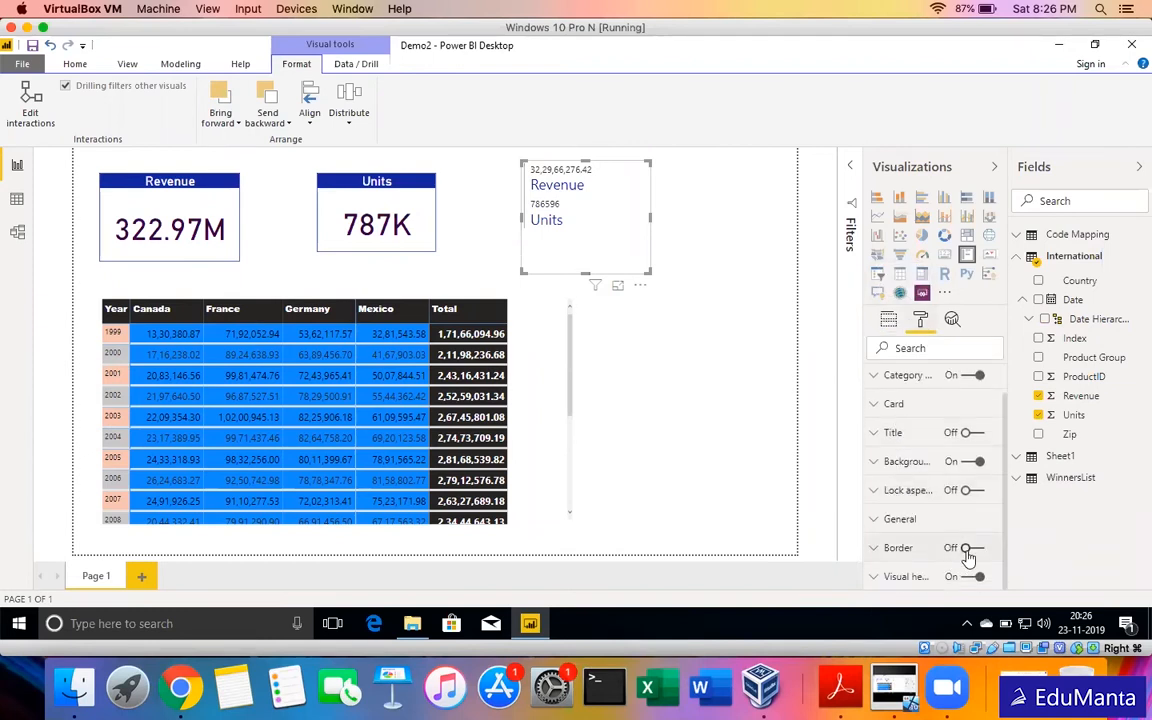
{"action": "left_click", "coordinate": [905, 553]}
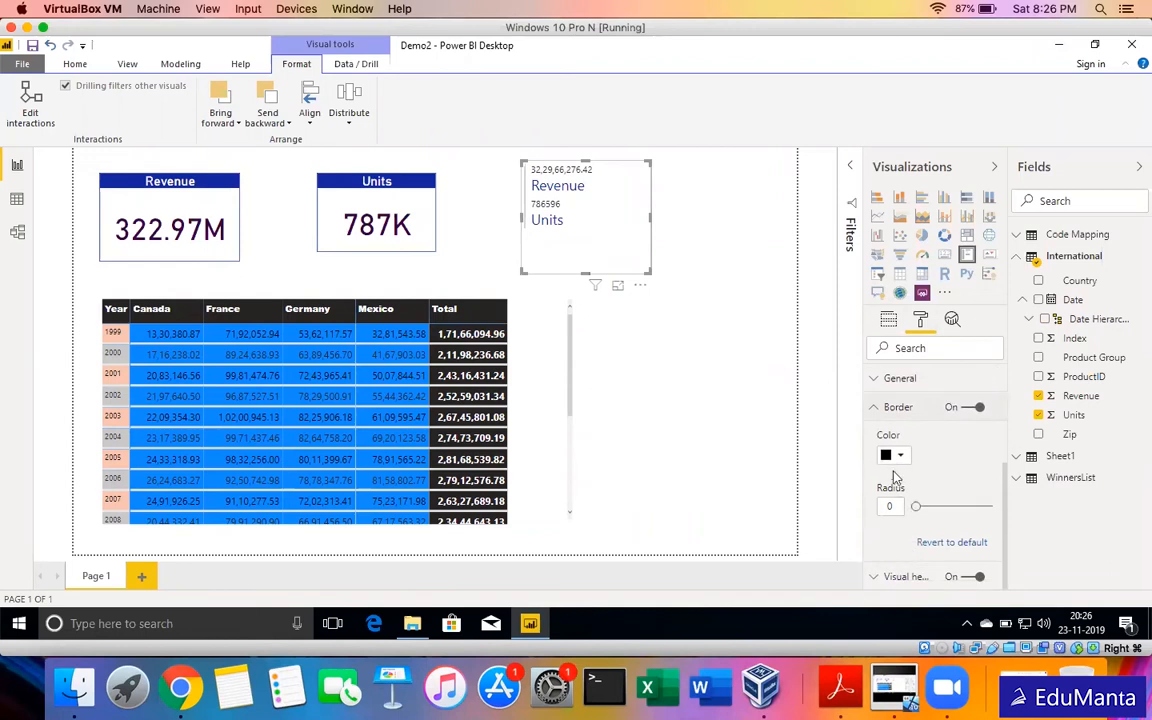
{"action": "left_click", "coordinate": [748, 338]}
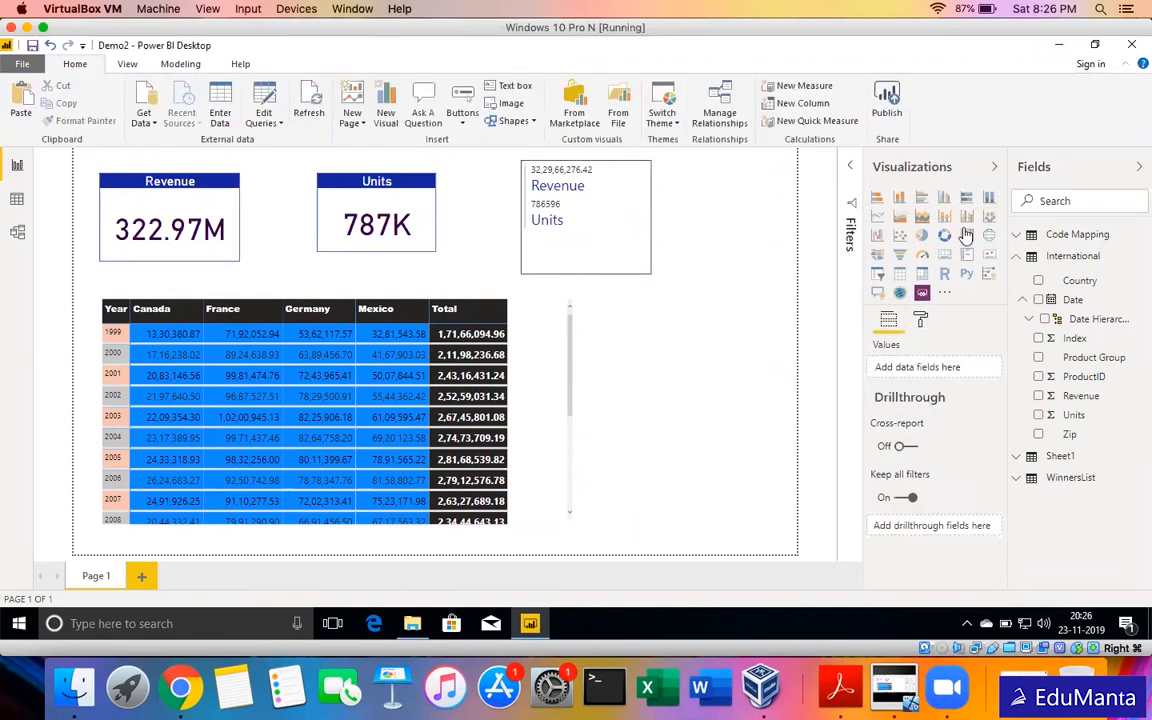
Try to import a custom visual from the marketplace and dismiss the sign-in request.
{"action": "left_click", "coordinate": [944, 294]}
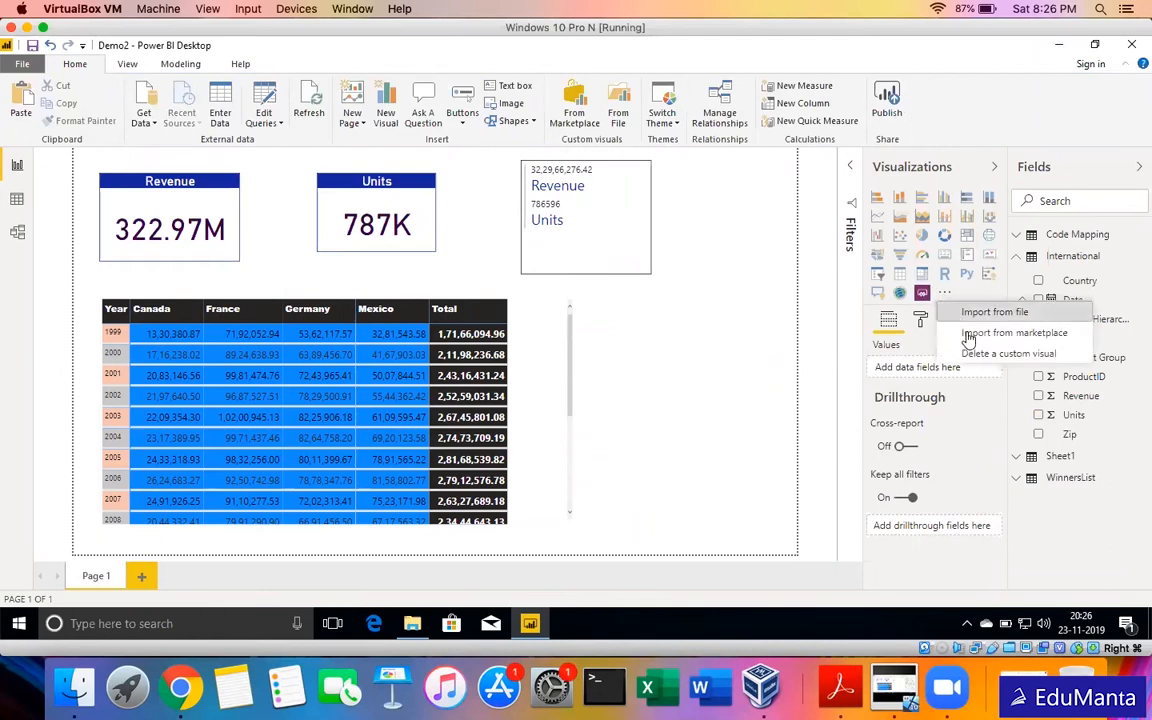
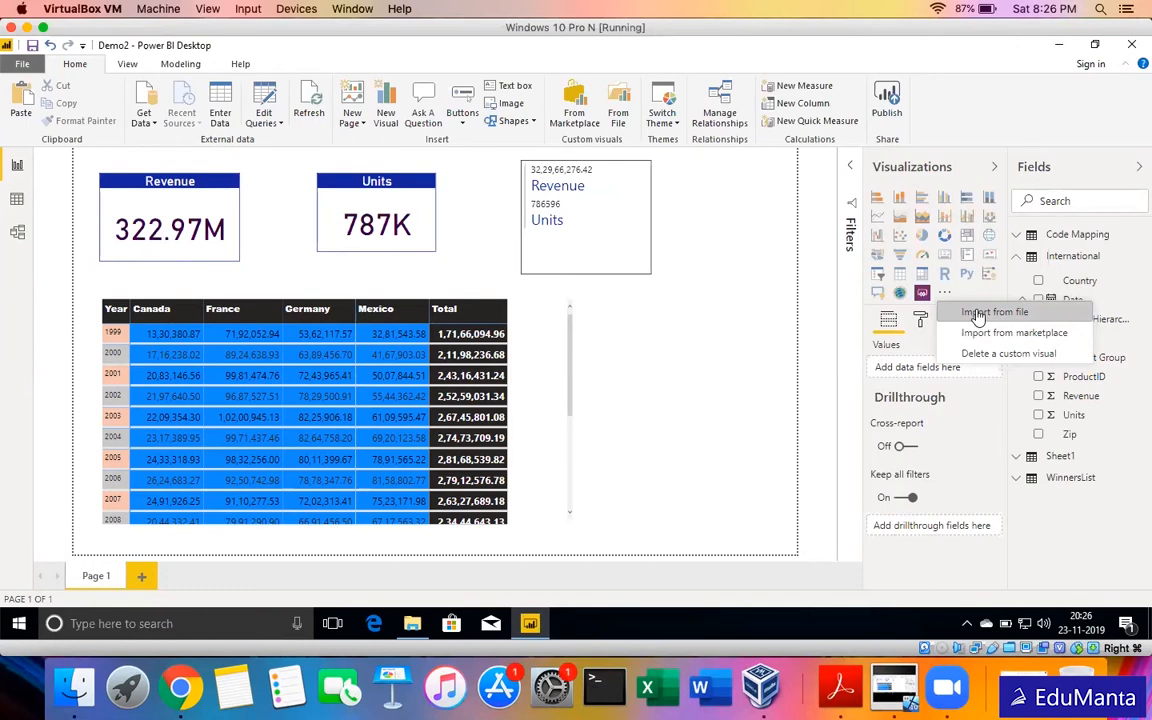
{"action": "left_click", "coordinate": [977, 332]}
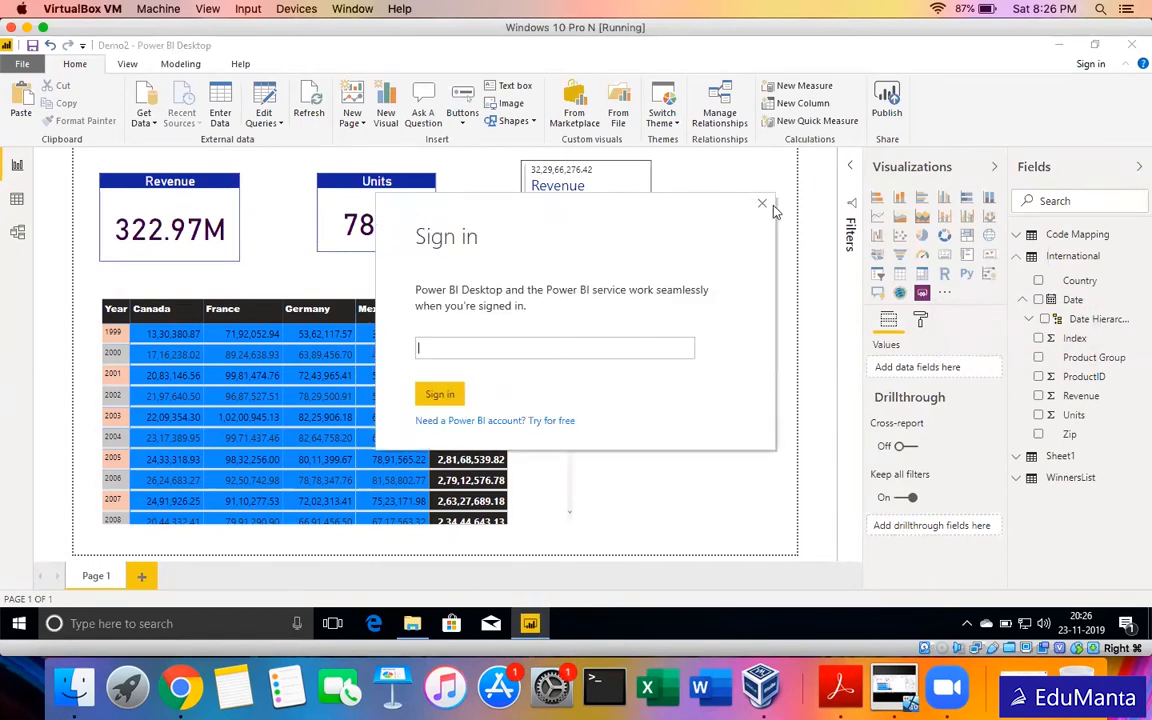
{"action": "left_click", "coordinate": [762, 205]}
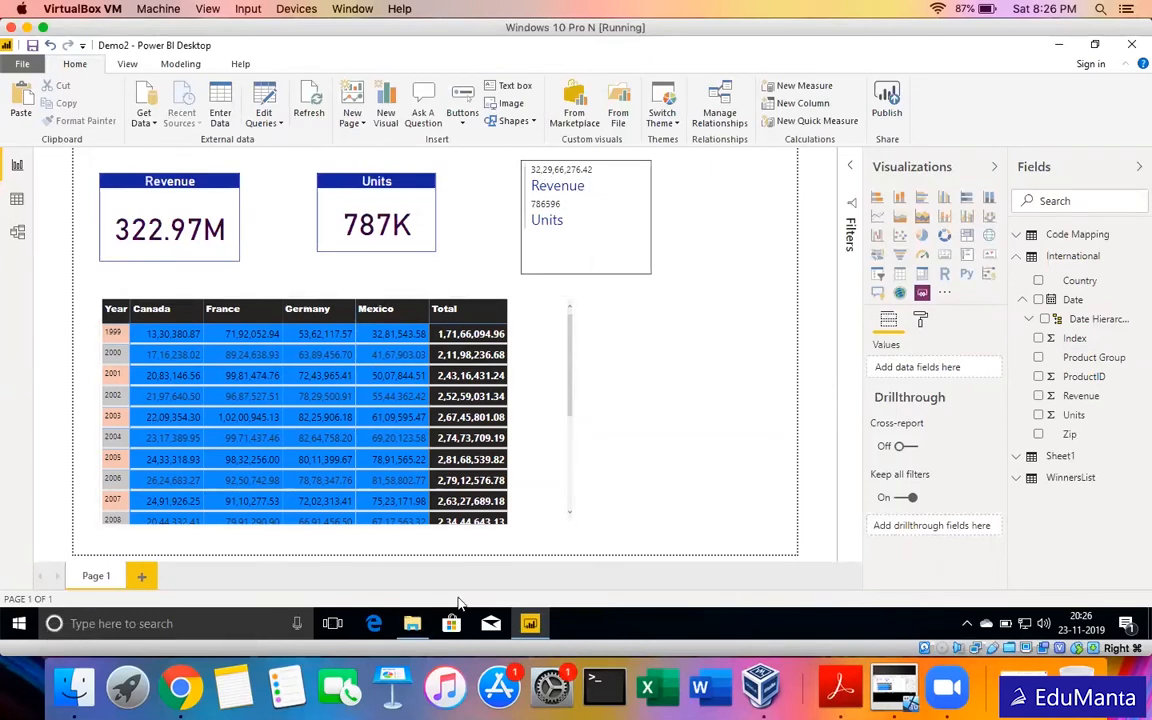
Add a second report page and place an empty gauge visual in its upper-left area.
{"action": "left_click", "coordinate": [144, 578]}
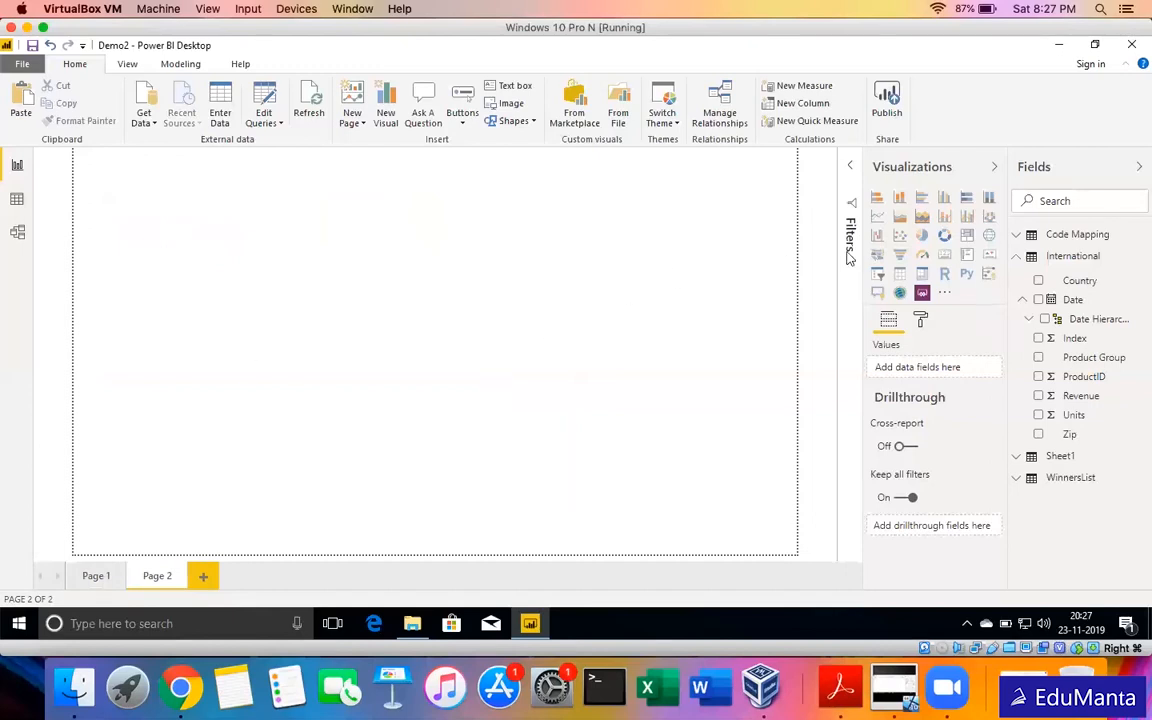
{"action": "left_click", "coordinate": [921, 257]}
{"action": "left_click_drag", "start_coordinate": [197, 271], "coordinate": [229, 301]}
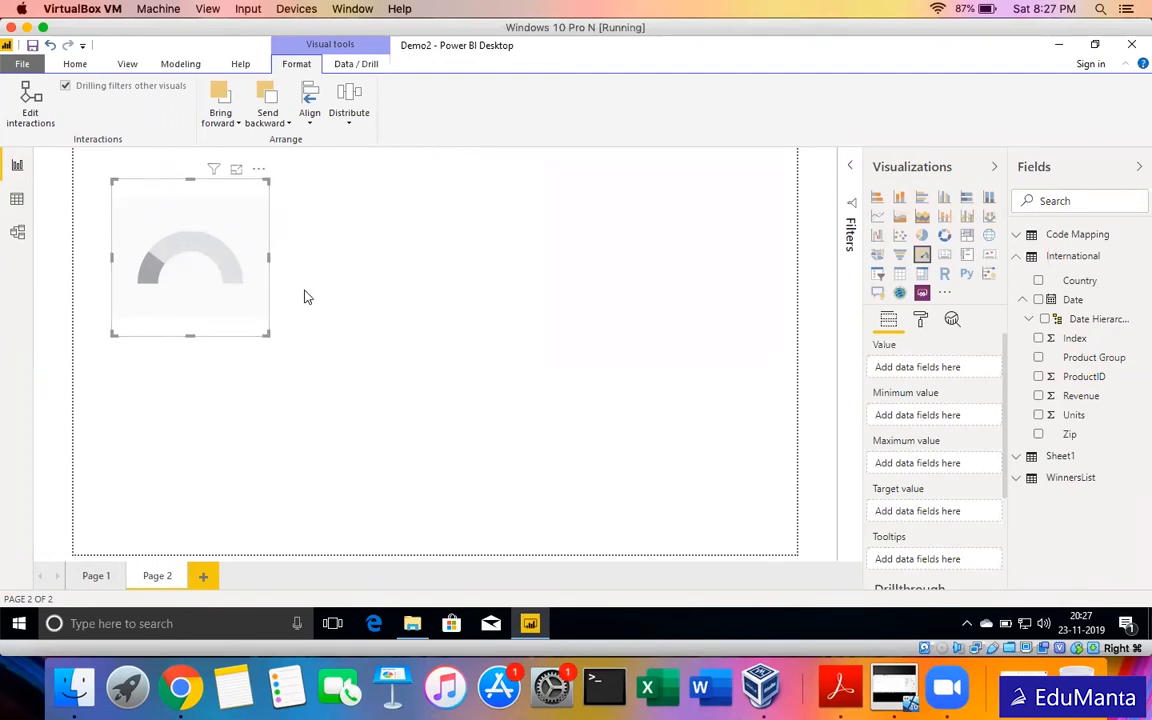
Compare the gauge's data field slots with those of a table and a matrix, and return the visual to a gauge.
{"action": "scroll", "coordinate": [918, 450], "scroll_direction": "down", "scroll_amount": 2}
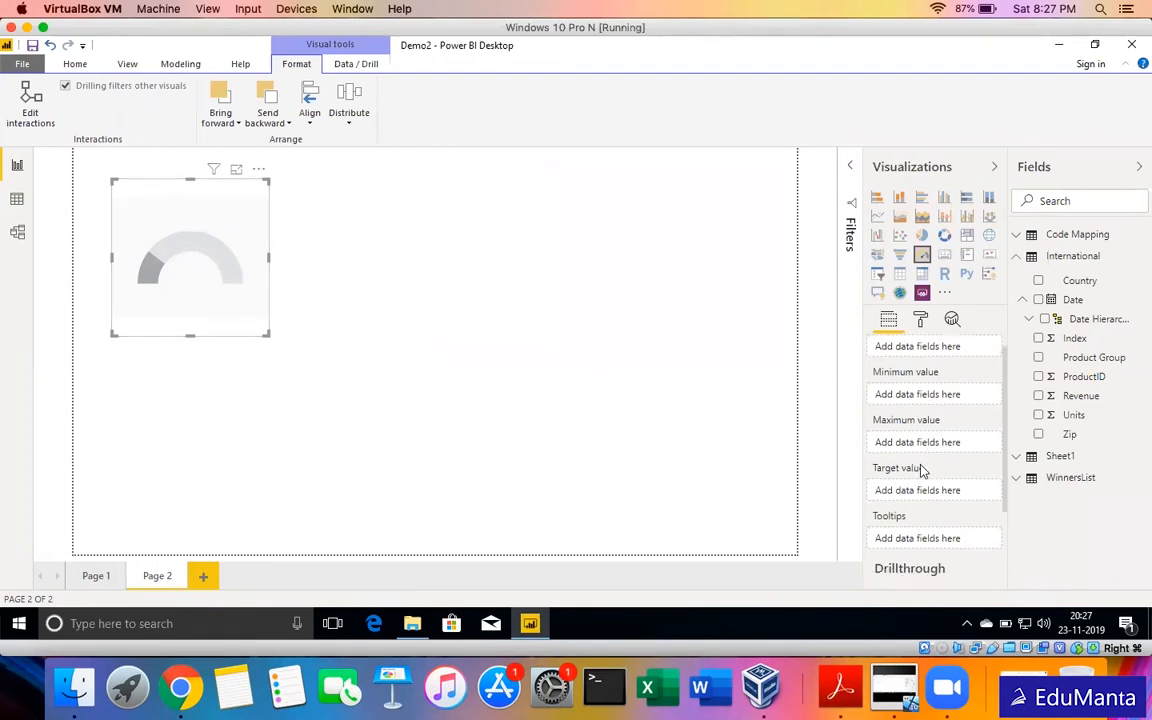
{"action": "scroll", "coordinate": [922, 470], "scroll_direction": "up", "scroll_amount": 2}
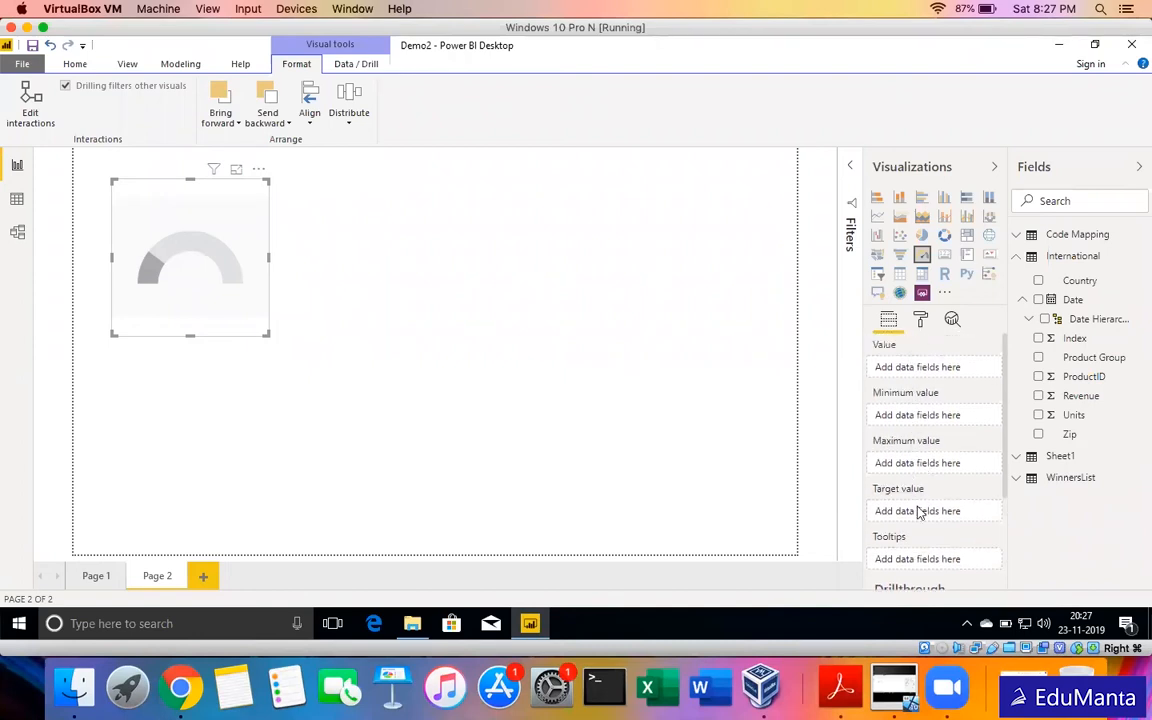
{"action": "left_click", "coordinate": [898, 276]}
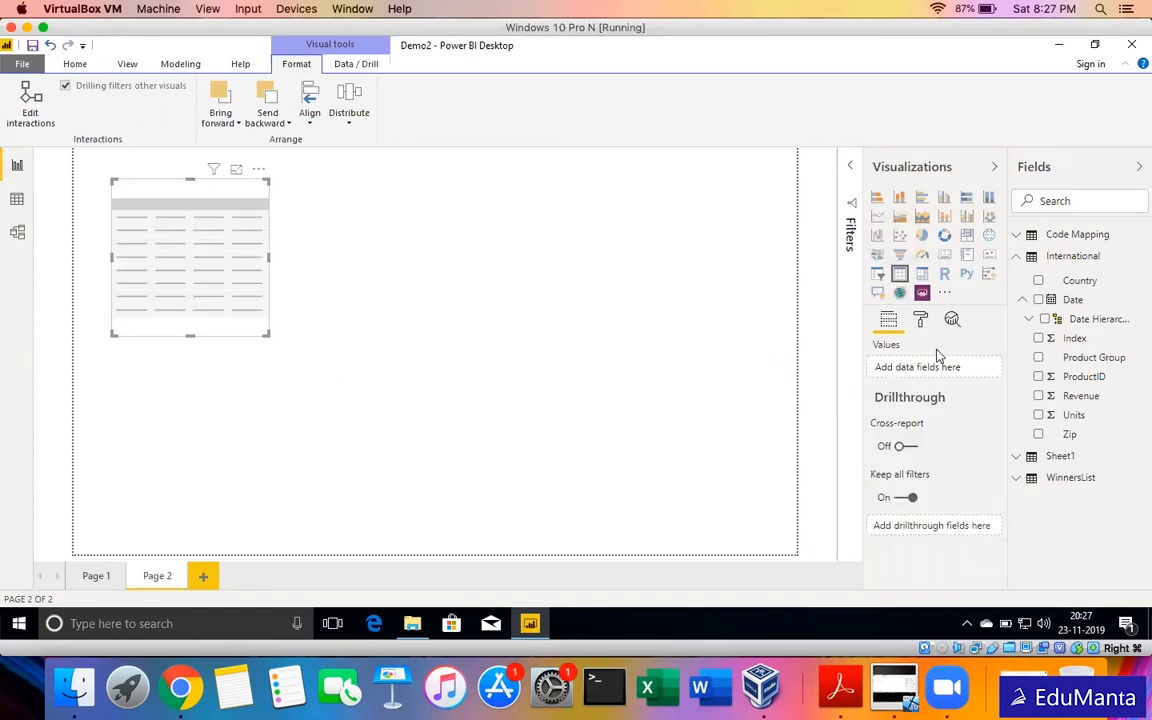
{"action": "left_click", "coordinate": [921, 274]}
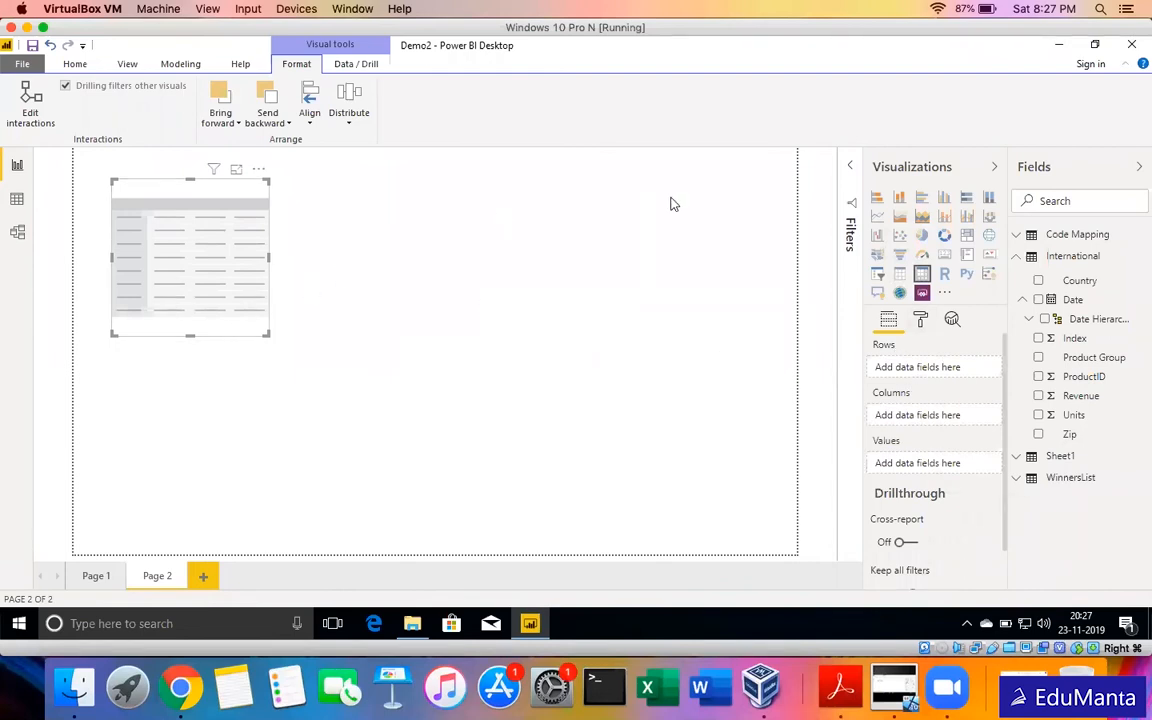
{"action": "left_click", "coordinate": [922, 257]}
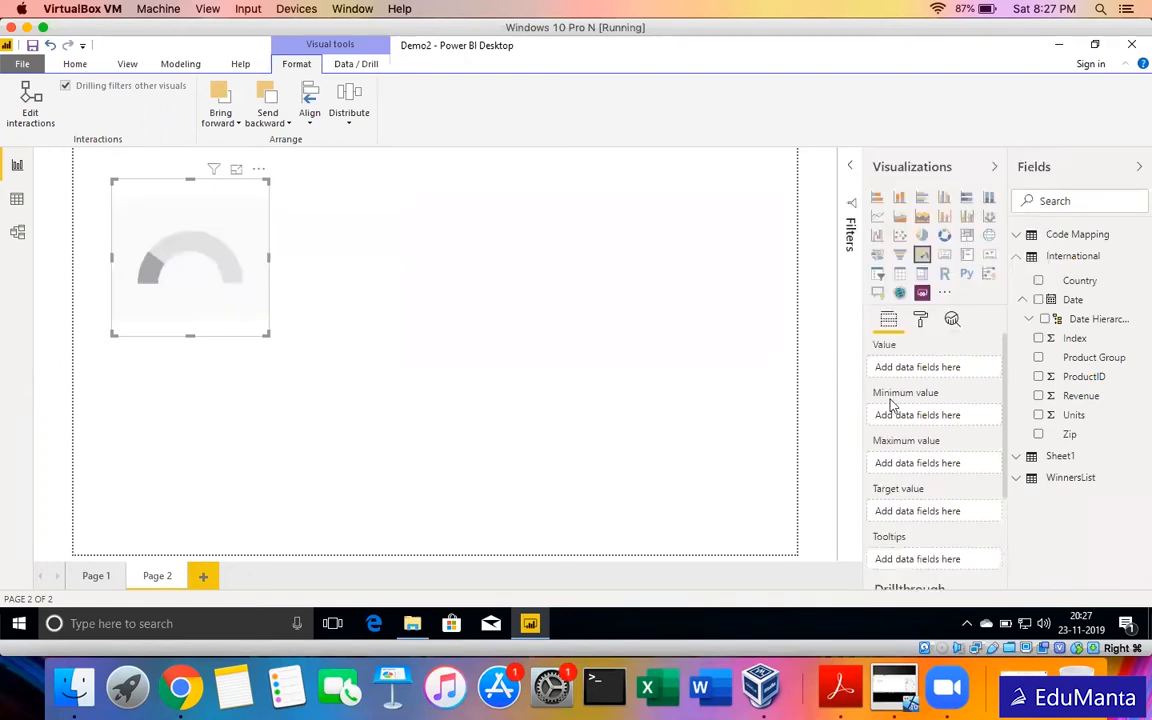
Use the International table's Revenue field as the gauge's value and enlarge the gauge.
{"action": "left_click_drag", "start_coordinate": [1052, 401], "coordinate": [956, 375]}
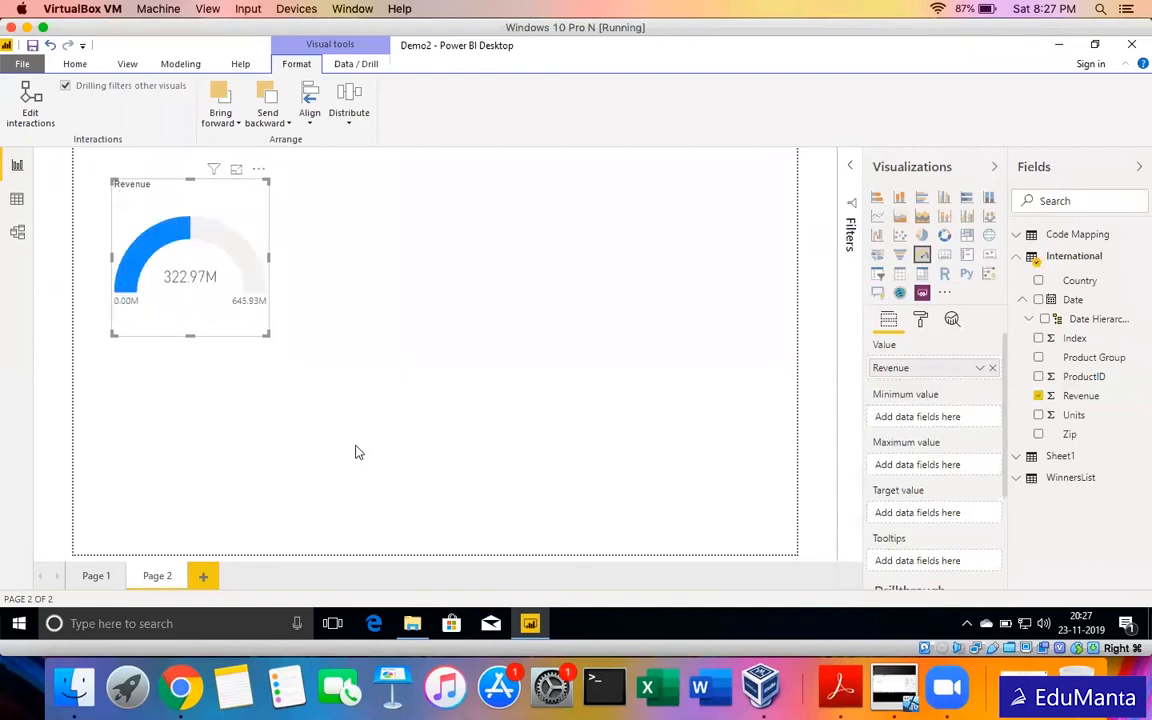
{"action": "left_click_drag", "start_coordinate": [264, 334], "coordinate": [368, 418]}
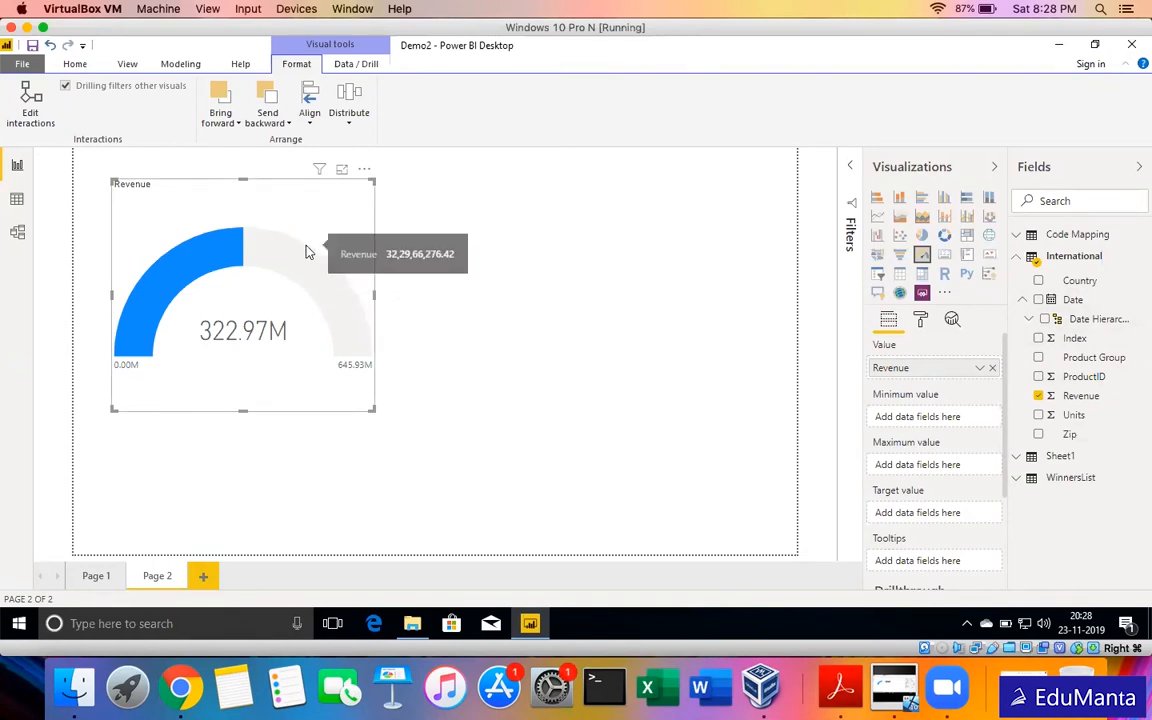
Add the calculated column Target = 500000000 to the International table and set its default summarization to Minimum.
{"action": "right_click", "coordinate": [1090, 270]}
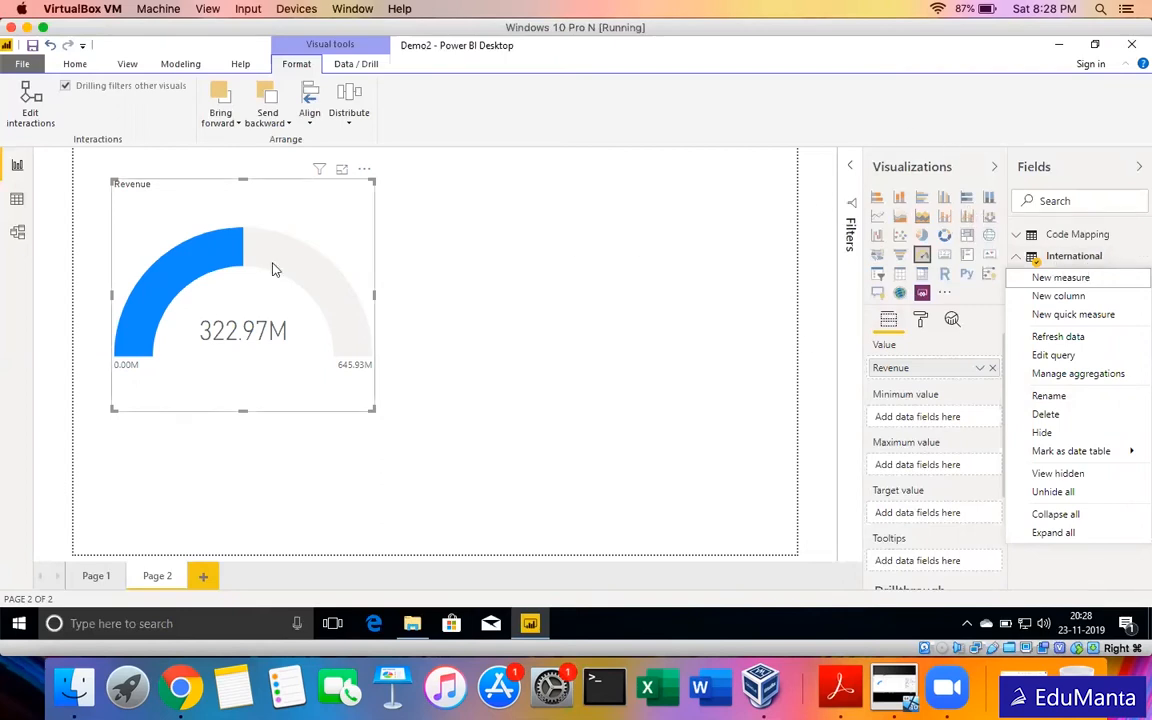
{"action": "left_click", "coordinate": [1047, 299]}
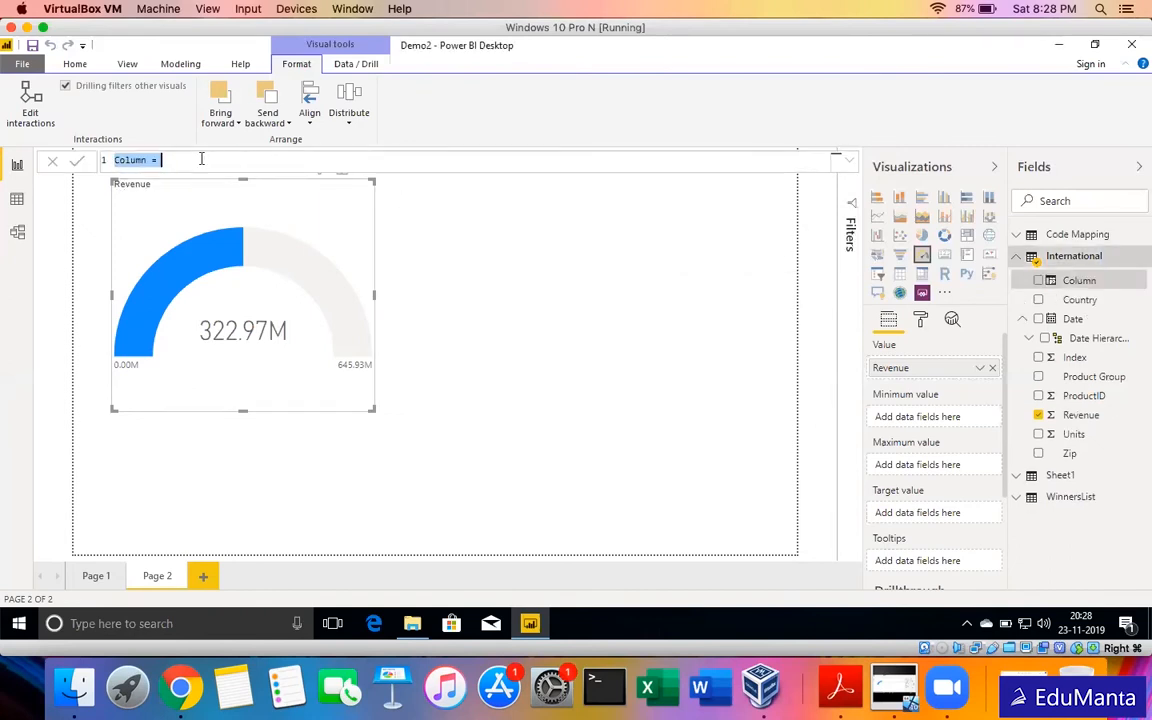
{"action": "type", "text": "Target = 500000000"}
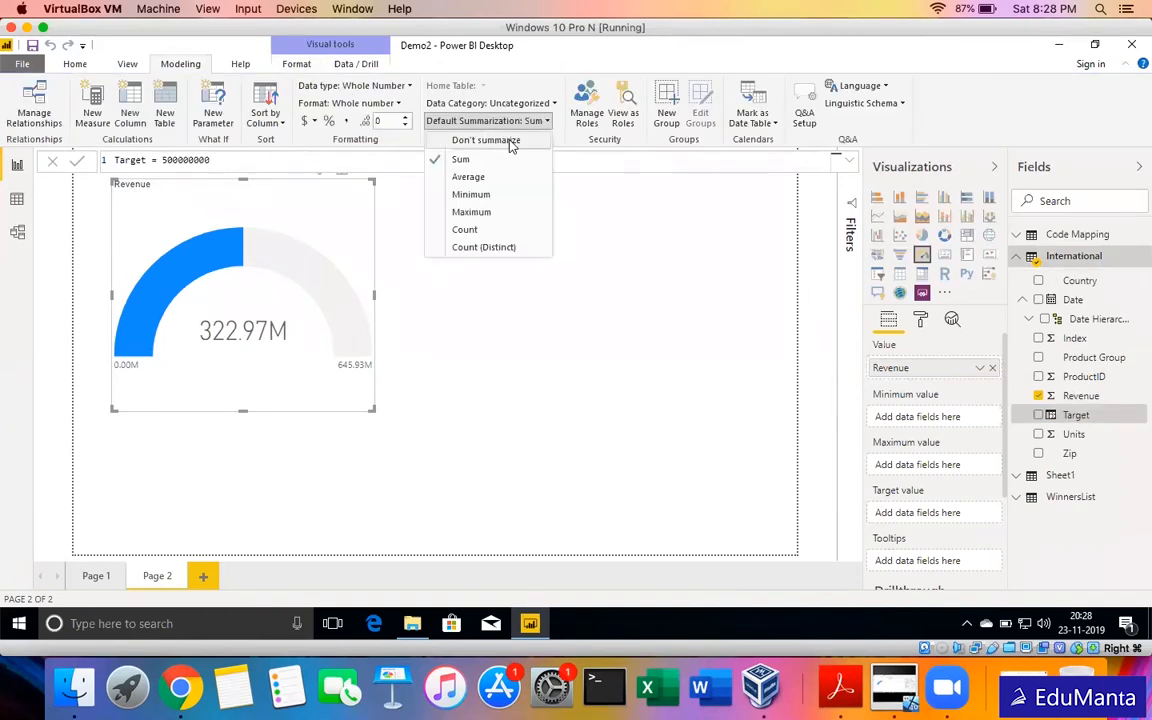
{"action": "left_click", "coordinate": [481, 200]}
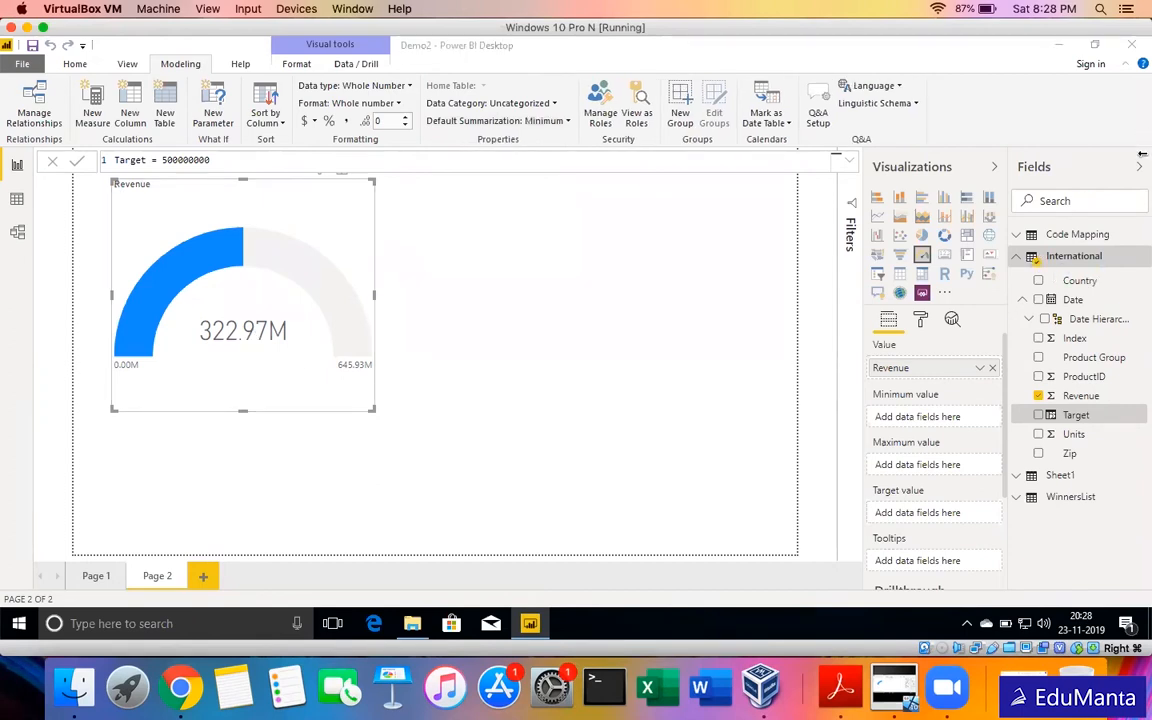
Use the Target column as the gauge's target value and widen the gauge further.
{"action": "left_click", "coordinate": [1080, 414]}
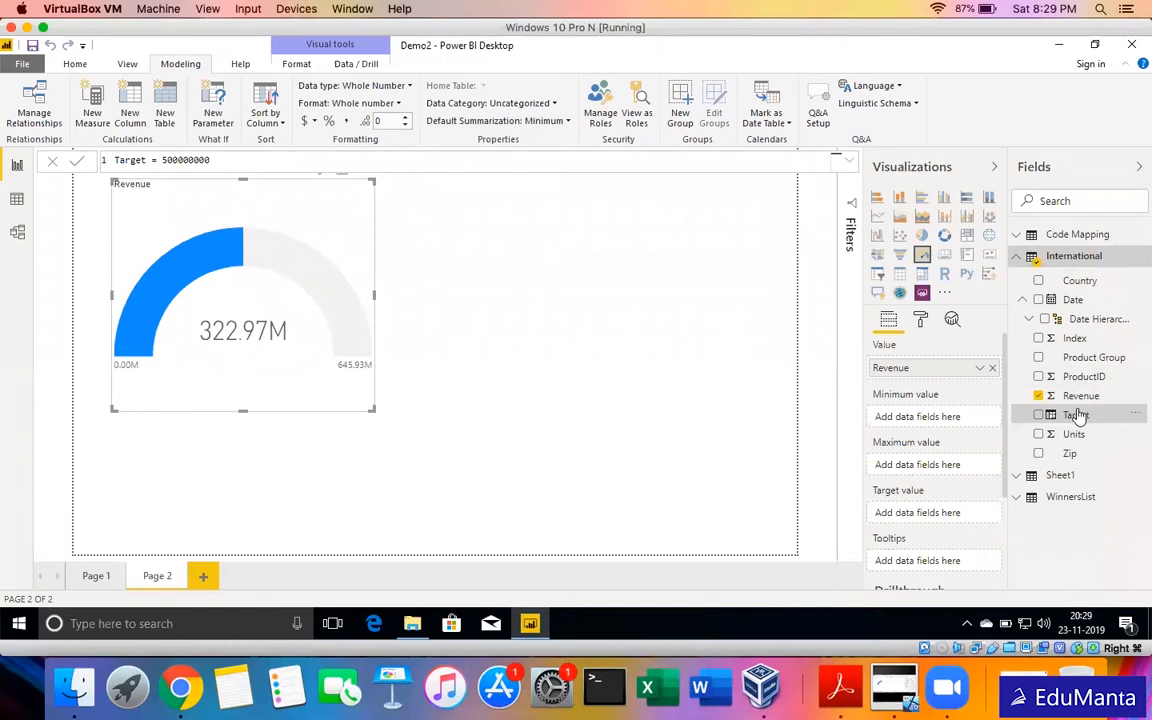
{"action": "left_click_drag", "start_coordinate": [996, 453], "coordinate": [934, 514]}
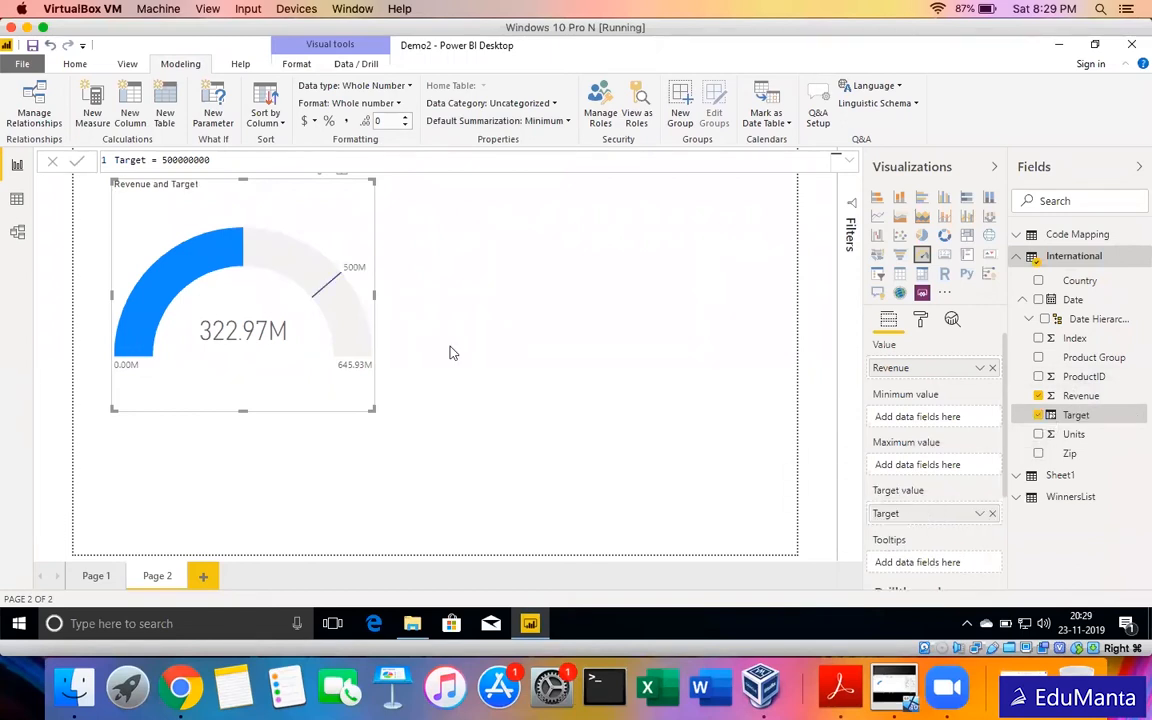
{"action": "left_click_drag", "start_coordinate": [375, 409], "coordinate": [468, 424]}
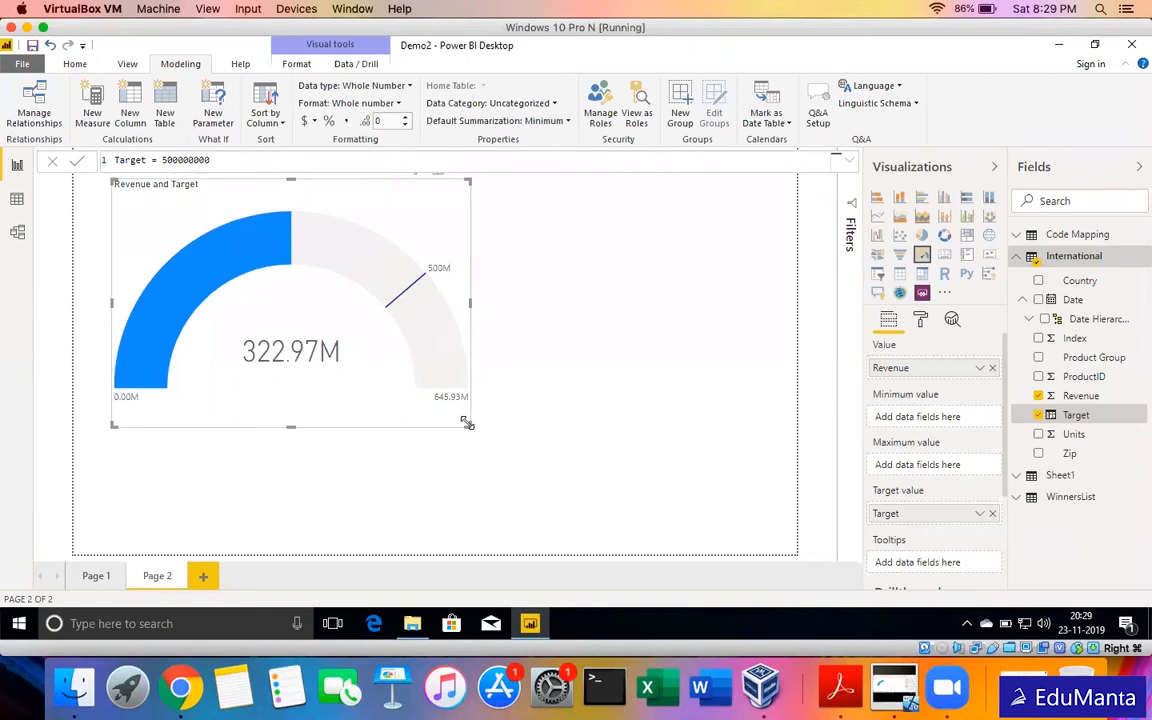
Move the Revenue and Target gauge slightly lower on Page 2.
{"action": "left_click_drag", "start_coordinate": [411, 398], "coordinate": [411, 418]}
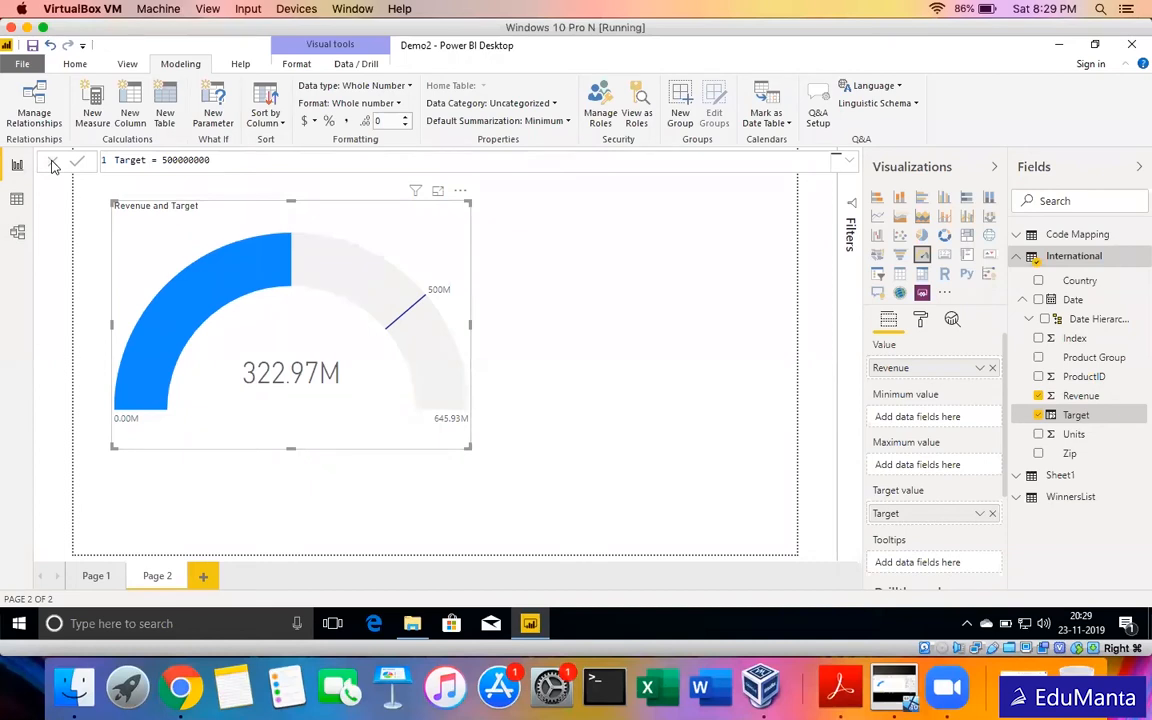
Switch to Acrobat Reader, review the course outline slides from Day 3 onward, and return to Power BI in the virtual machine.
{"action": "left_click", "coordinate": [848, 695]}
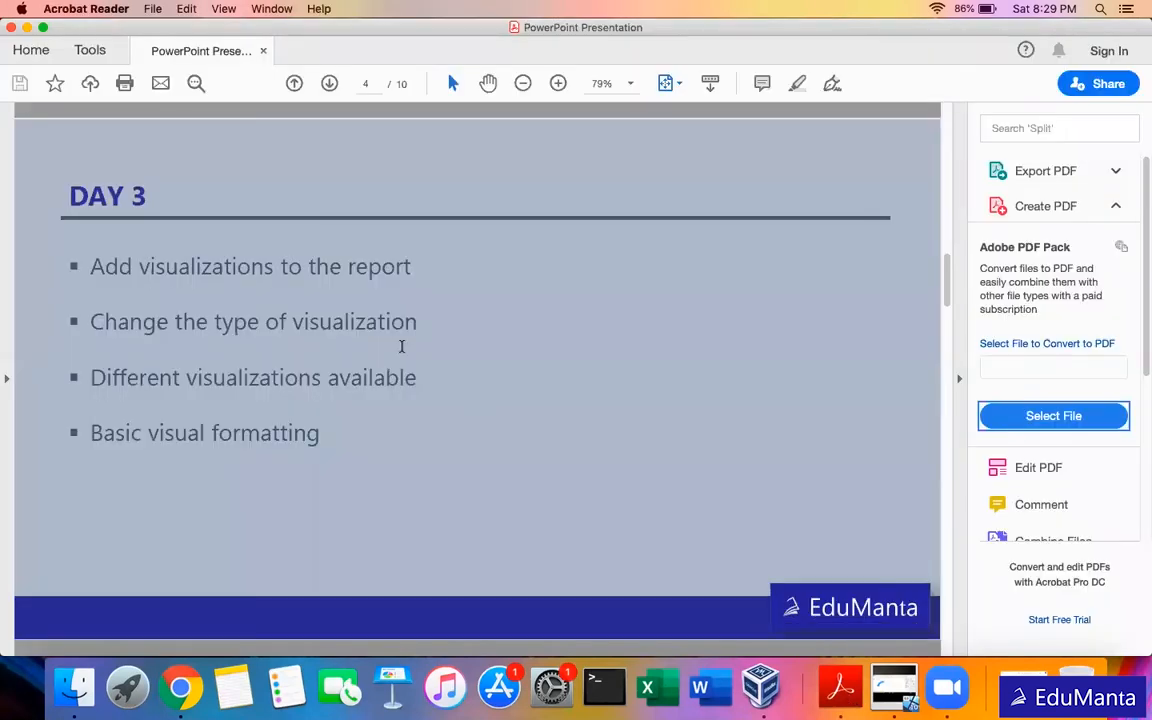
{"action": "scroll", "coordinate": [401, 346], "scroll_direction": "down", "scroll_amount": 2}
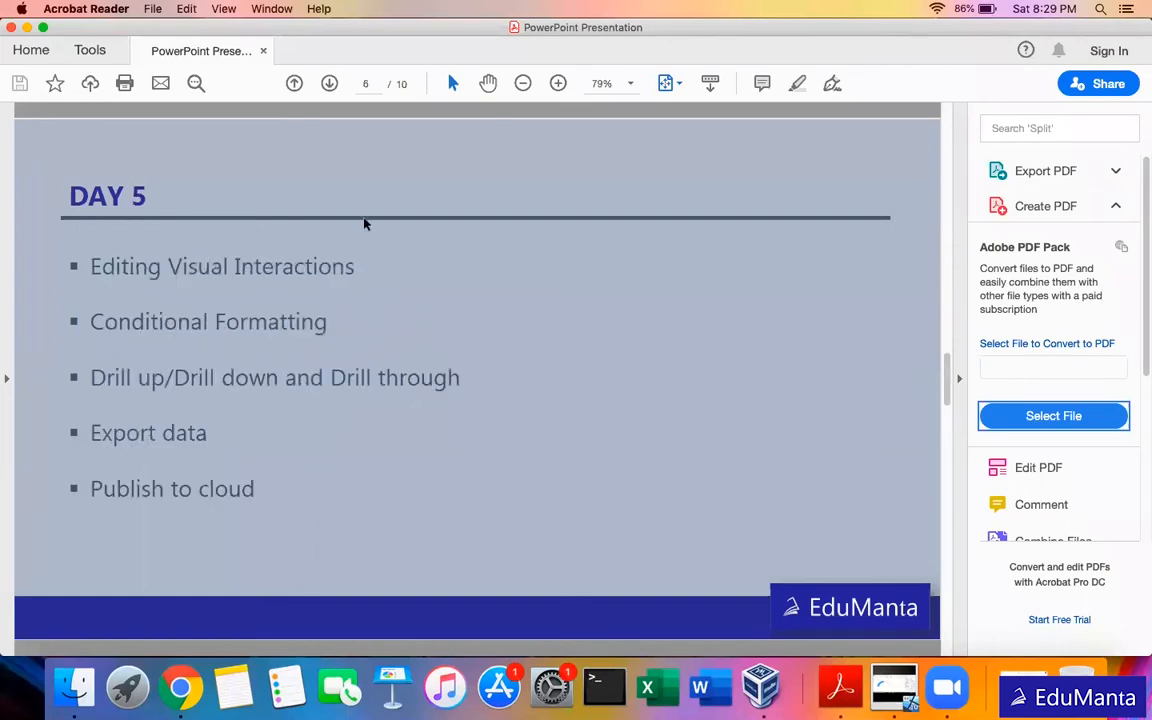
{"action": "left_click", "coordinate": [329, 83]}
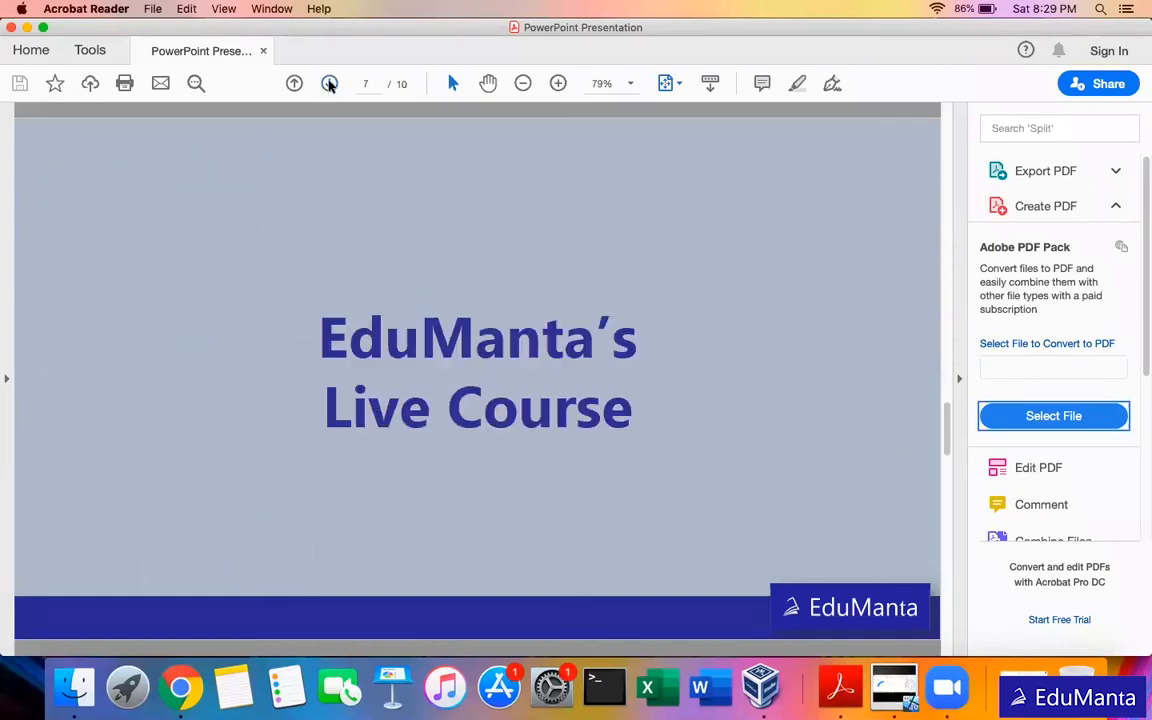
{"action": "left_click", "coordinate": [294, 83]}
{"action": "left_click", "coordinate": [294, 83]}
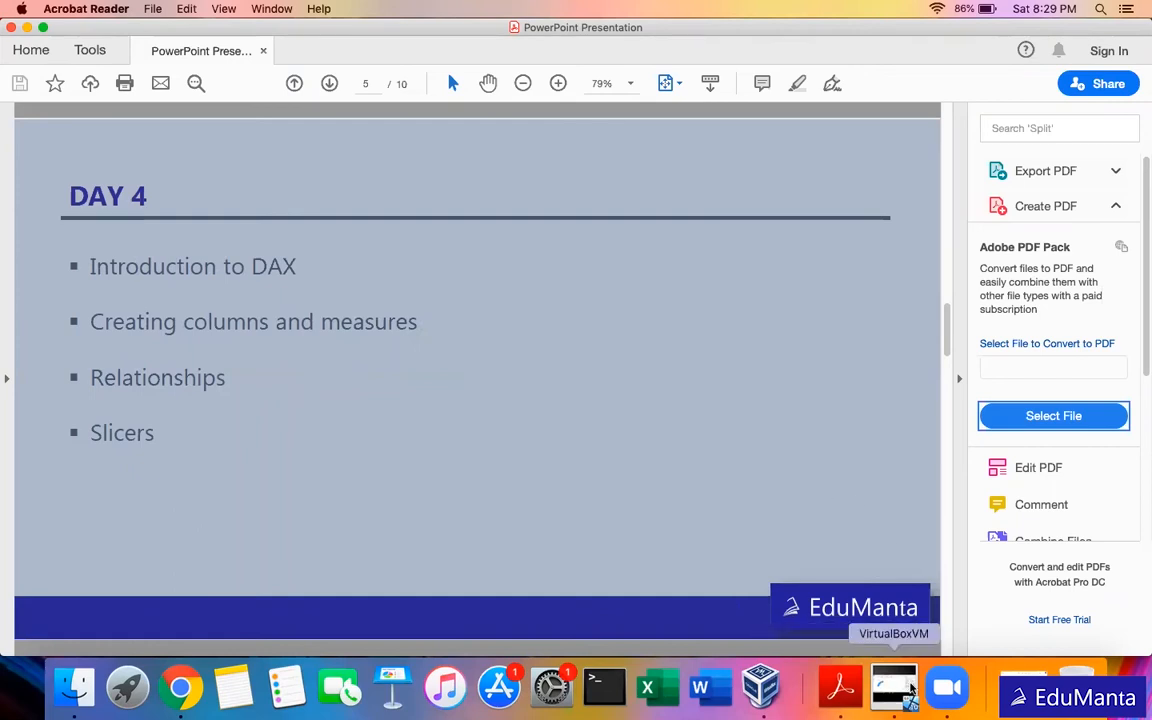
{"action": "left_click", "coordinate": [894, 682]}
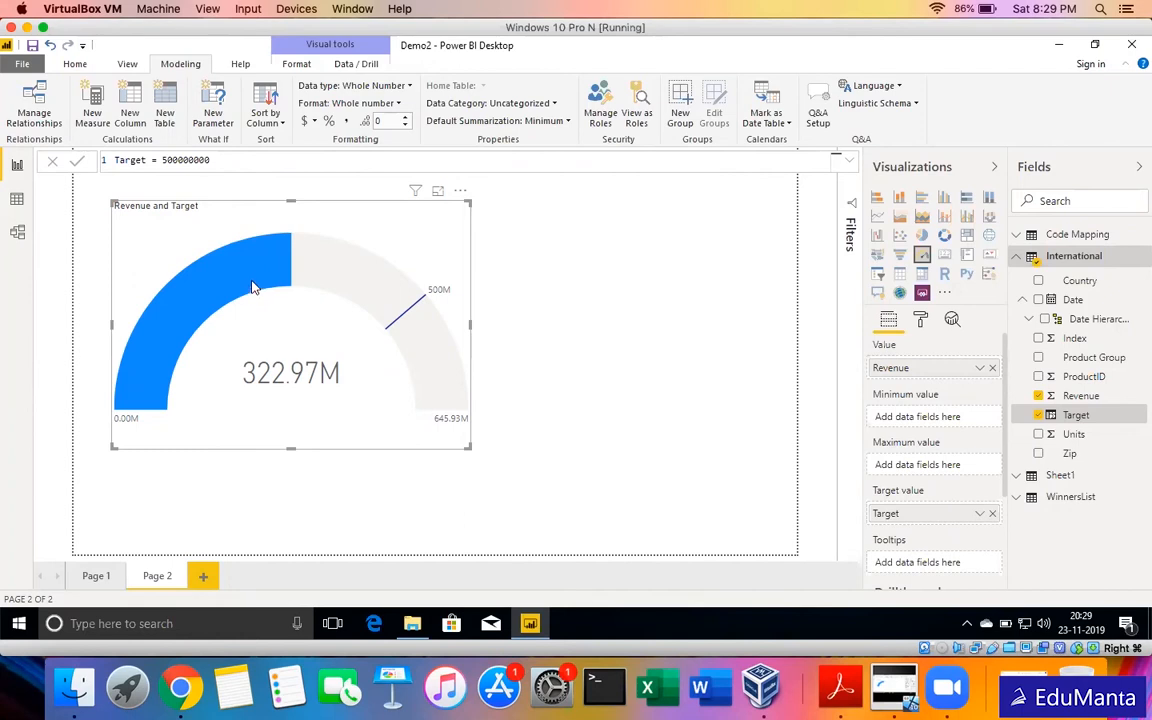
Shrink the Revenue and Target gauge to about two-thirds of its width, keeping its upper-left corner in place.
{"action": "mouse_move", "coordinate": [252, 287]}
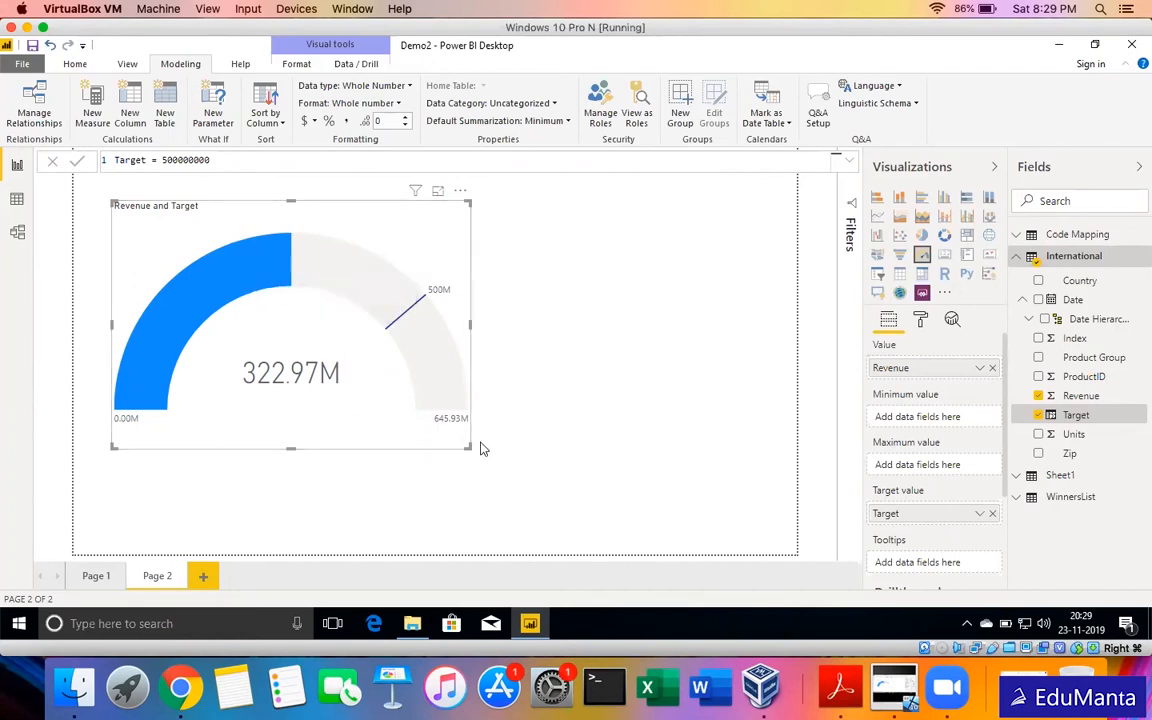
{"action": "left_click_drag", "start_coordinate": [468, 446], "coordinate": [353, 335]}
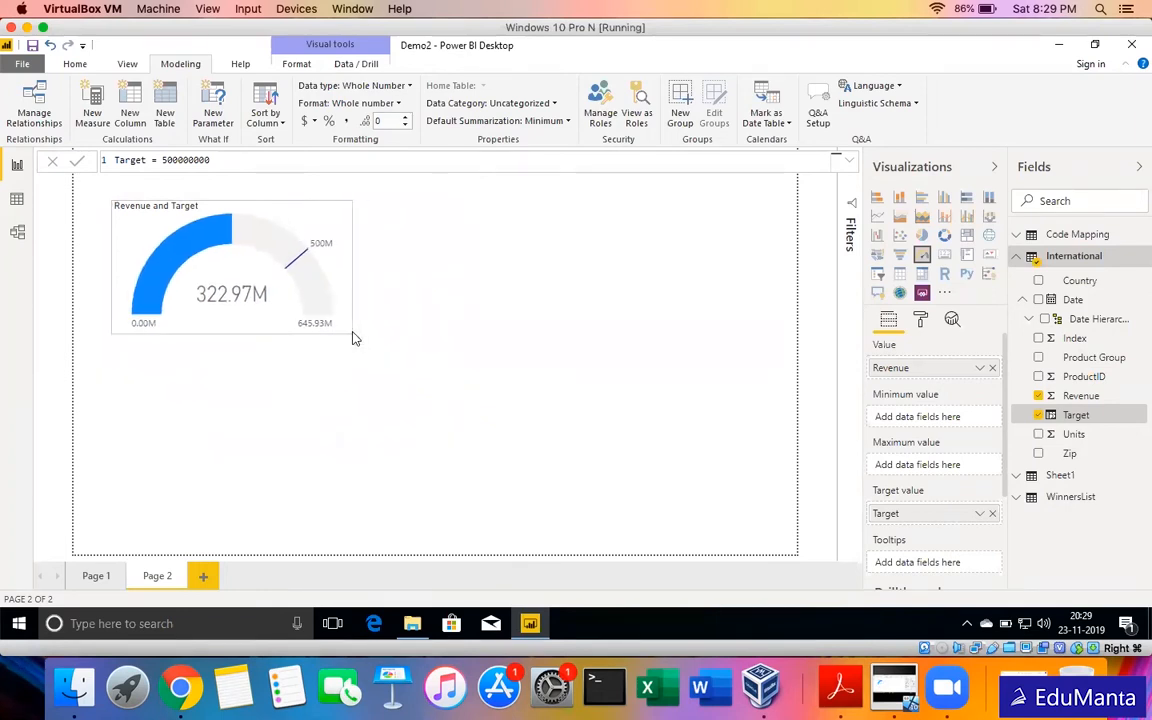
Turn the gauge's callout value off and on again in its formatting options.
{"action": "left_click", "coordinate": [920, 322]}
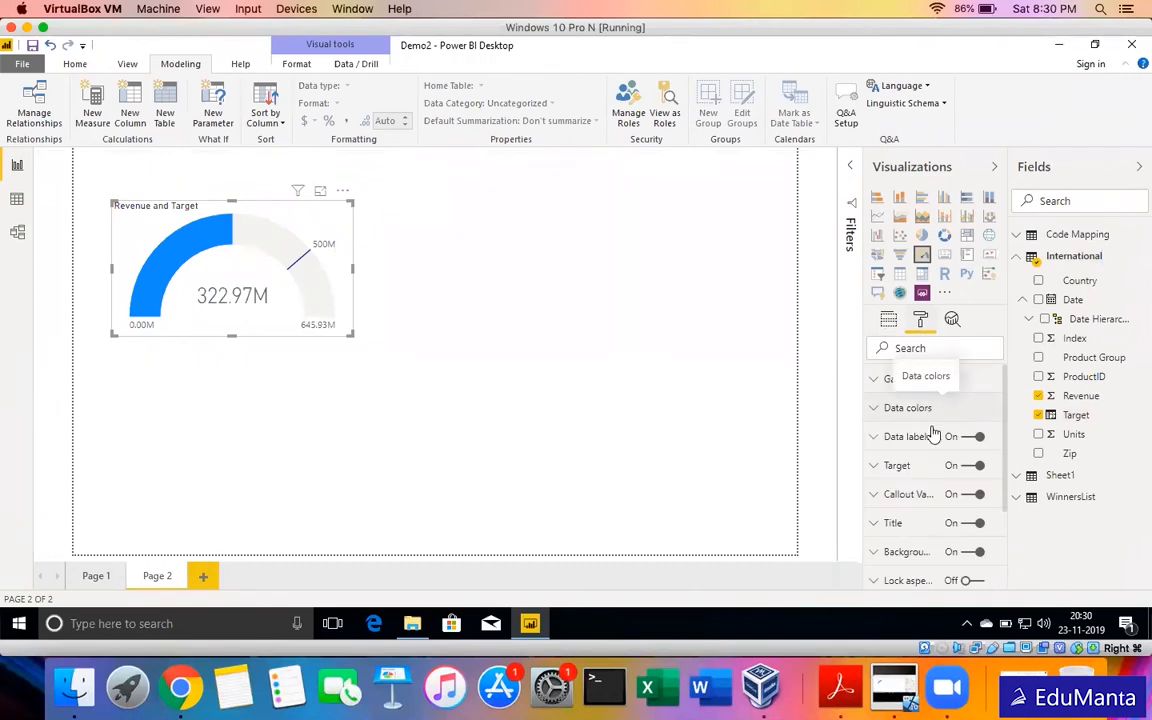
{"action": "left_click", "coordinate": [968, 495]}
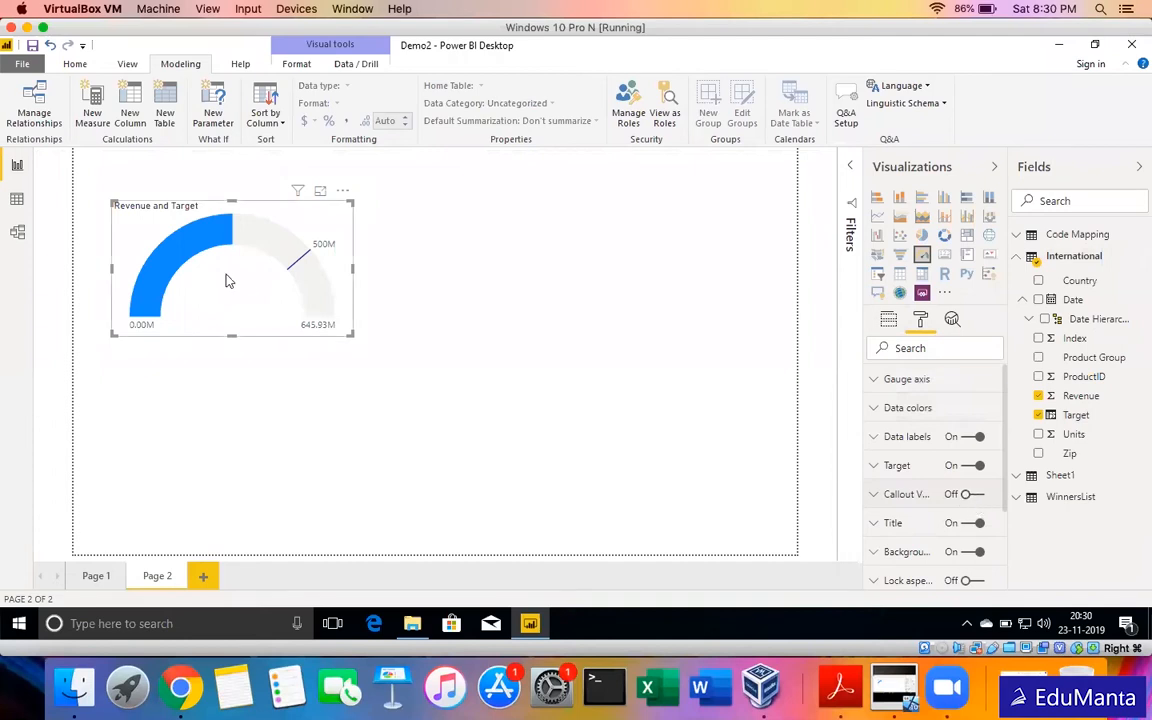
{"action": "left_click", "coordinate": [977, 495]}
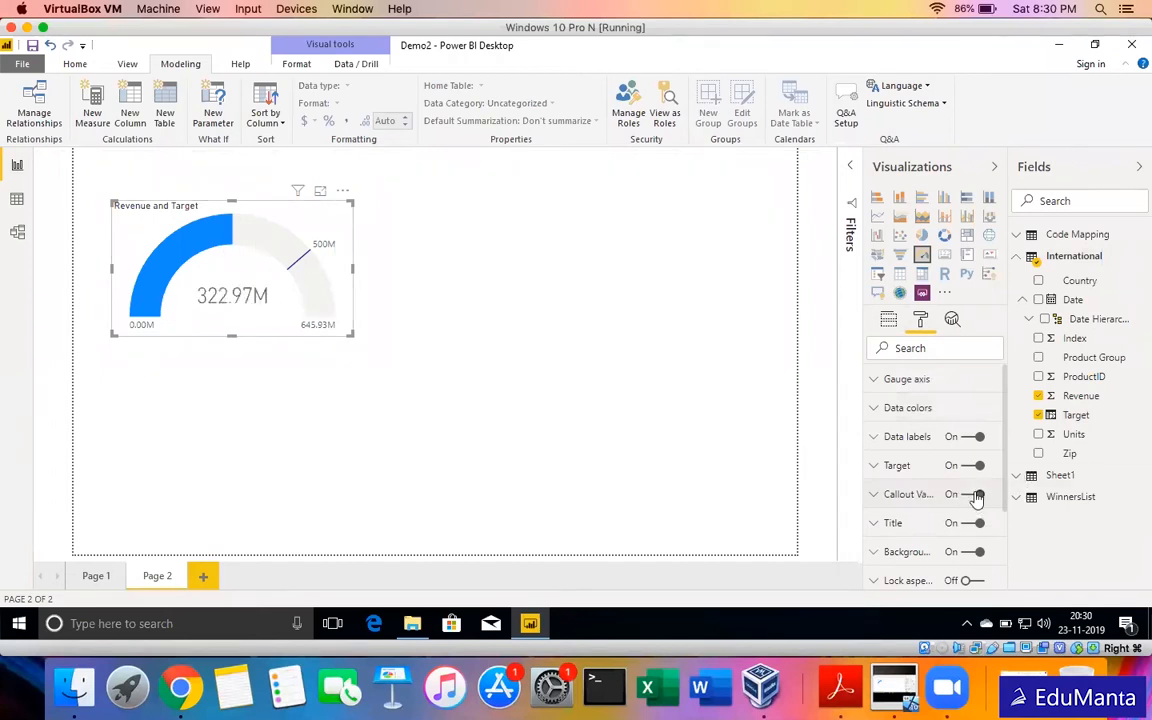
Set the gauge's background color to light pink and move the gauge to the report page's upper-left corner.
{"action": "left_click", "coordinate": [880, 552]}
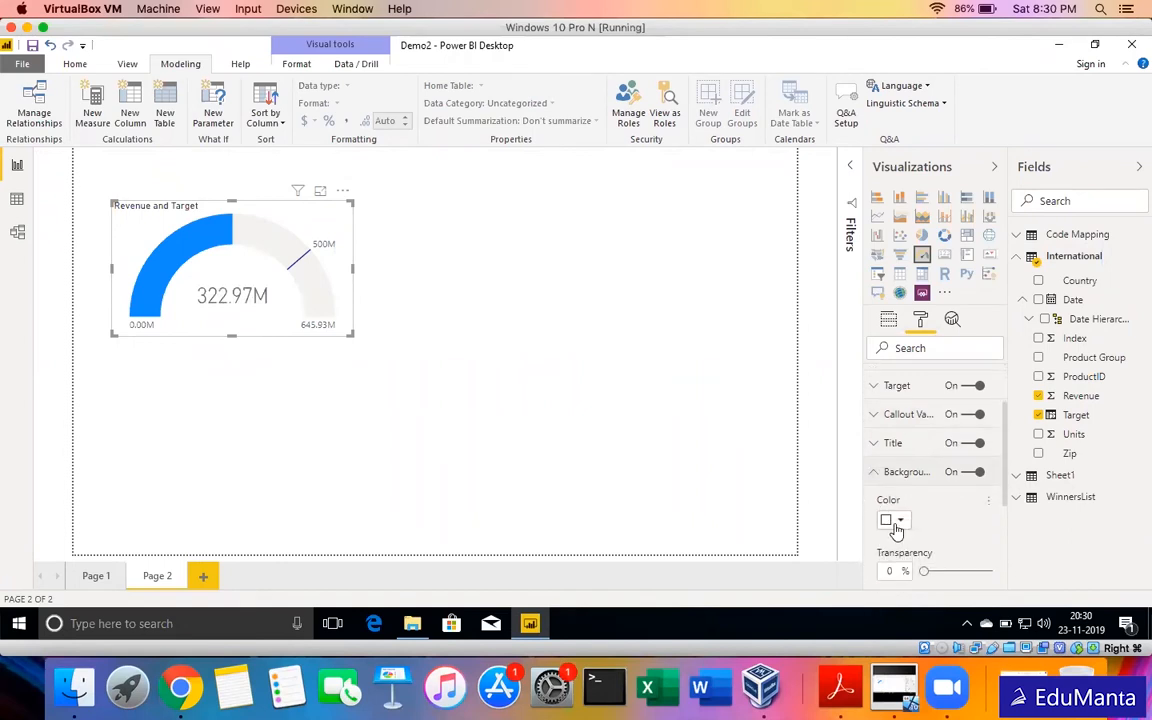
{"action": "left_click", "coordinate": [896, 526]}
{"action": "left_click", "coordinate": [955, 470]}
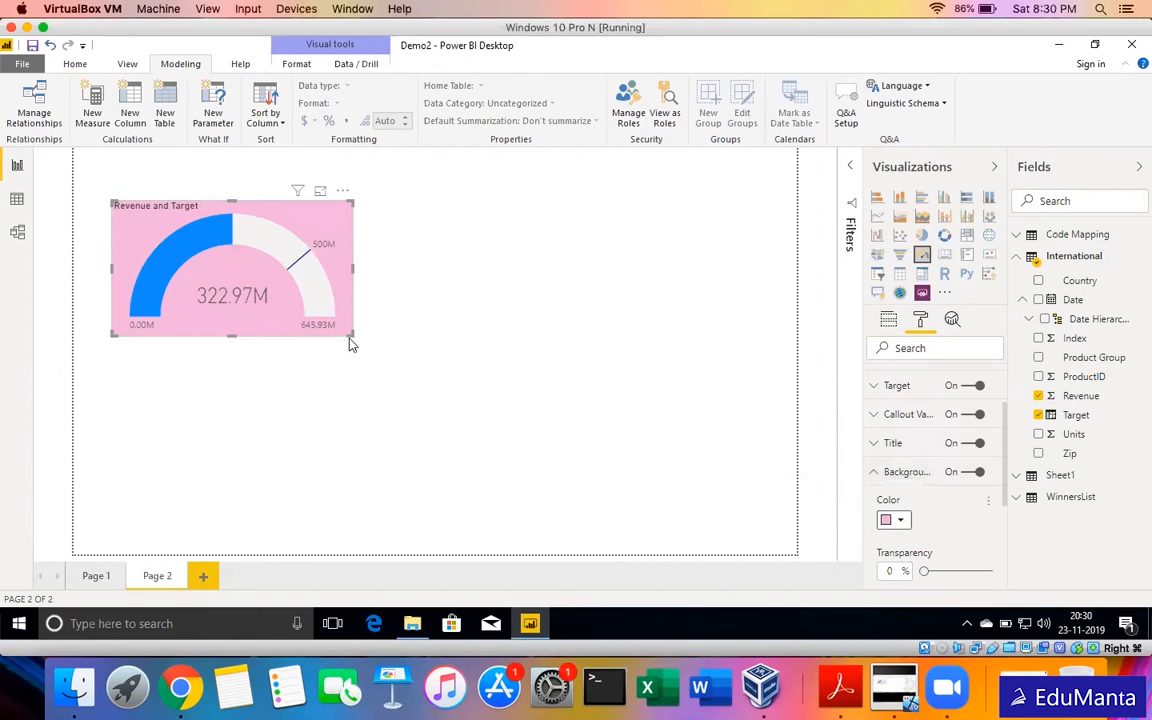
{"action": "left_click", "coordinate": [537, 291]}
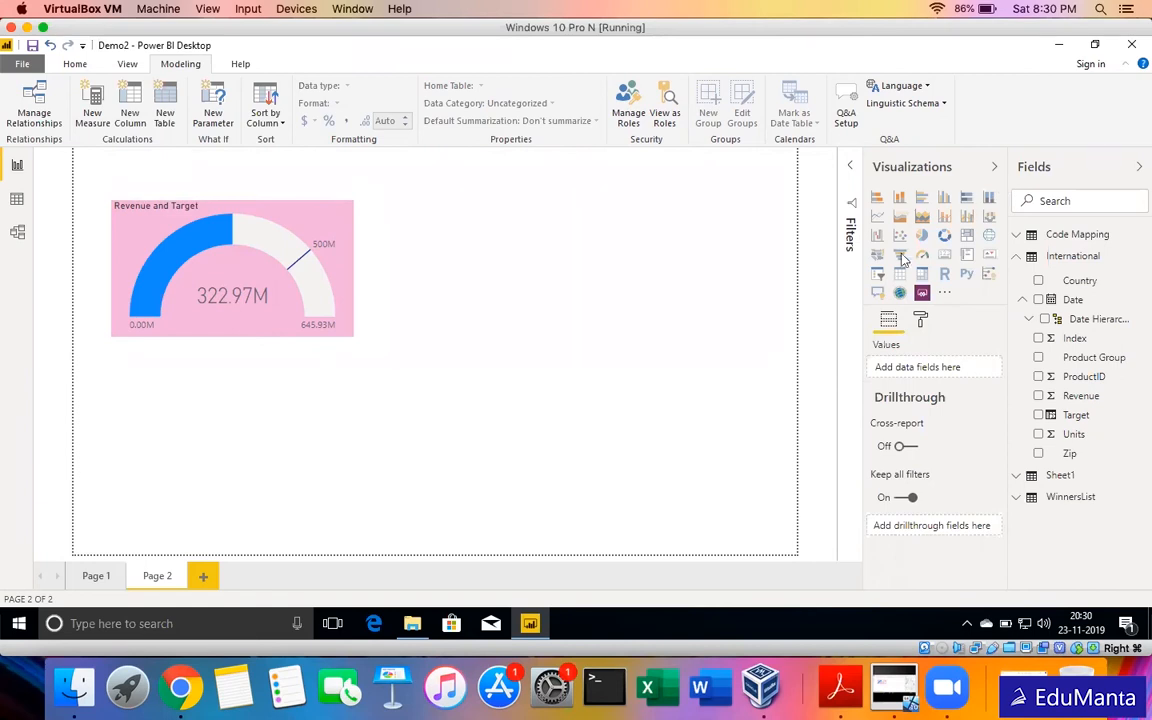
{"action": "key", "text": "ctrl+z"}
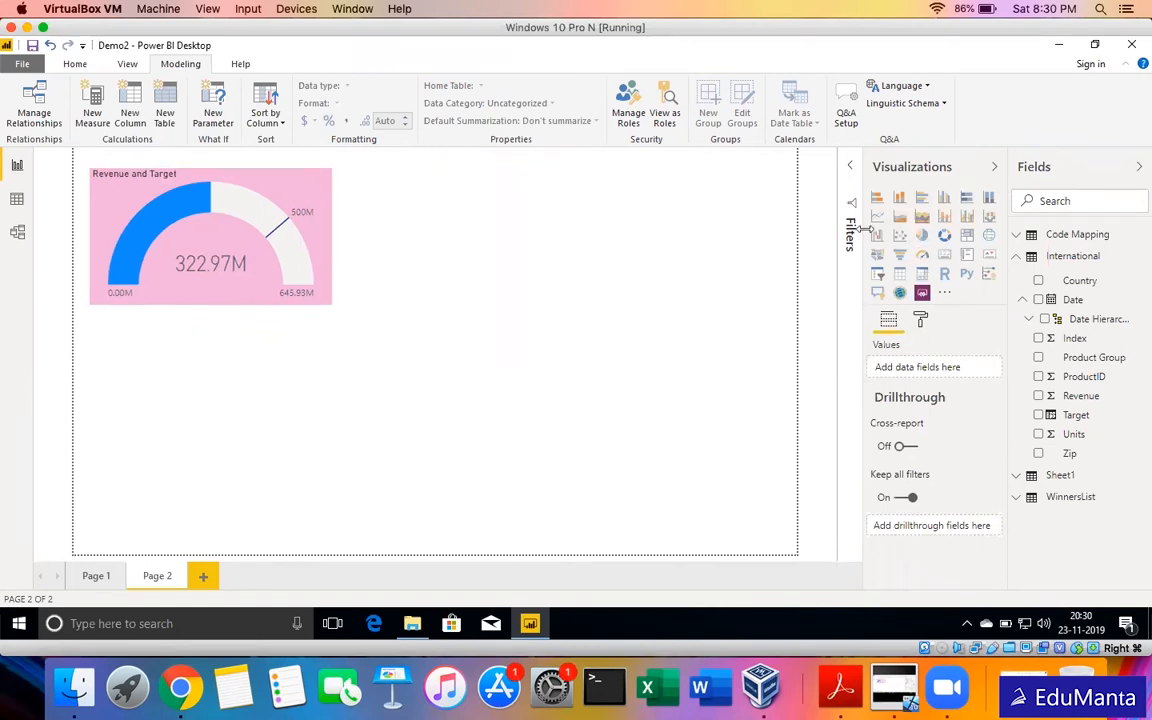
Insert a stacked bar chart, place it beside the gauge aligned with its upper edge, and enlarge it slightly.
{"action": "left_click", "coordinate": [876, 197]}
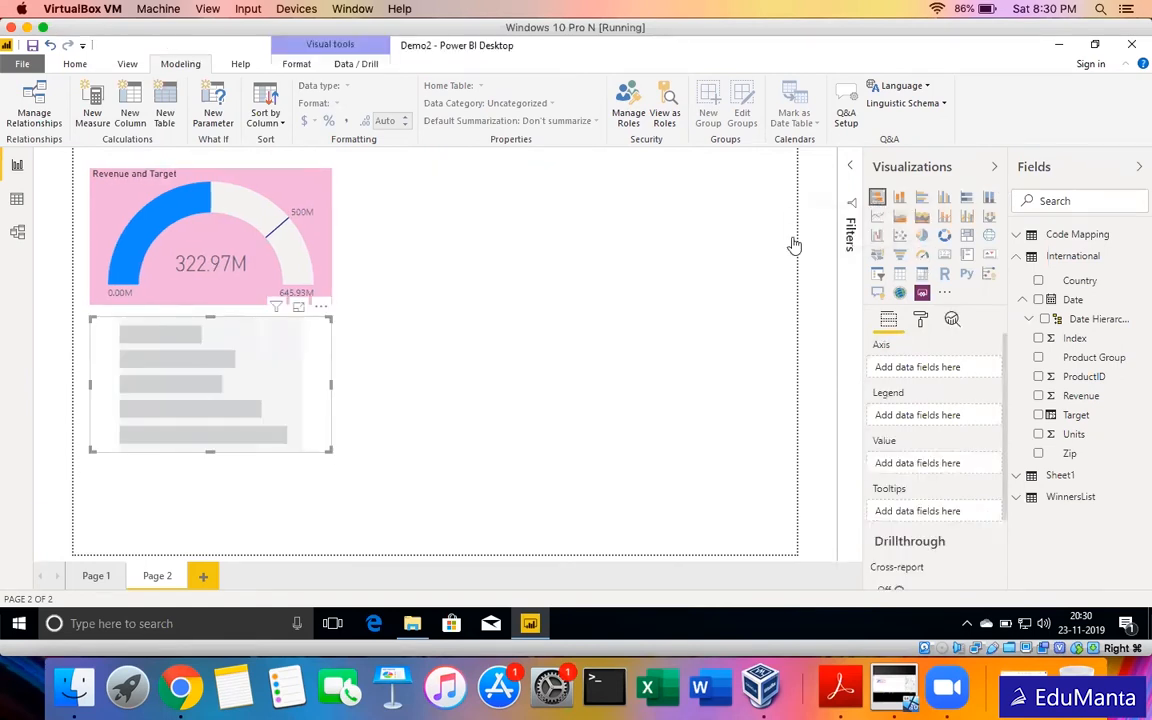
{"action": "left_click_drag", "start_coordinate": [231, 419], "coordinate": [504, 283]}
{"action": "left_click_drag", "start_coordinate": [598, 301], "coordinate": [627, 355]}
{"action": "left_click_drag", "start_coordinate": [585, 303], "coordinate": [600, 303]}
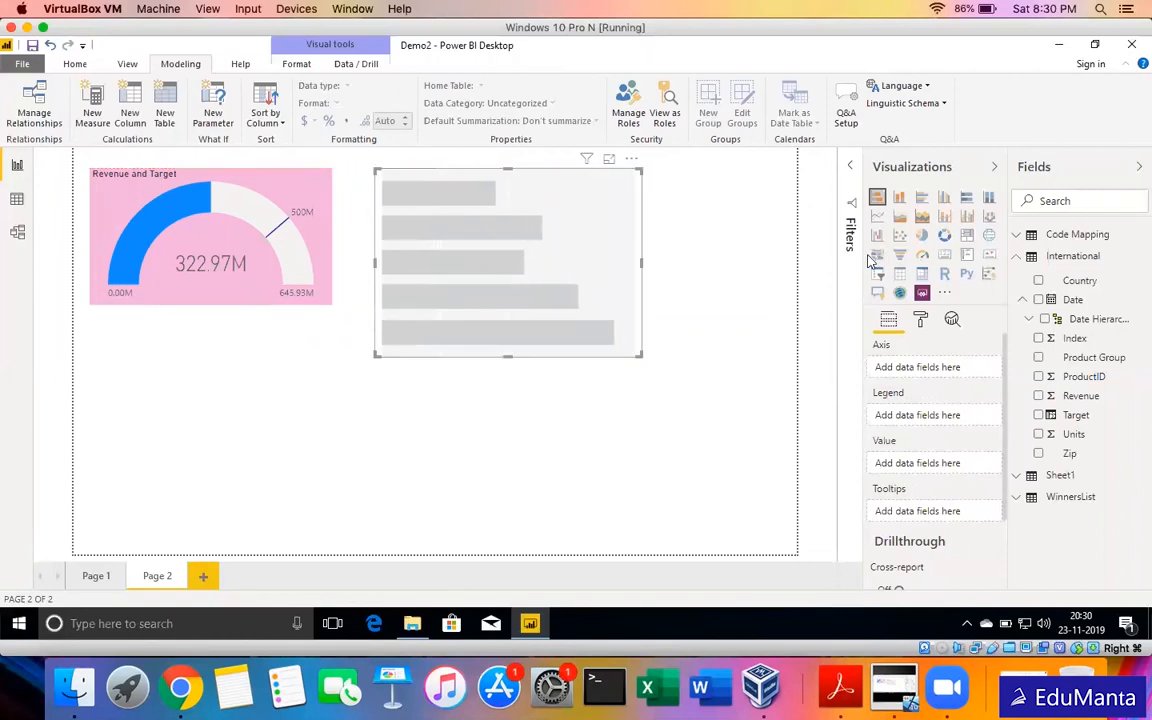
Show Revenue by Country in the bar chart using the International table's fields, and enlarge the chart slightly.
{"action": "left_click", "coordinate": [1038, 281]}
{"action": "left_click", "coordinate": [1038, 396]}
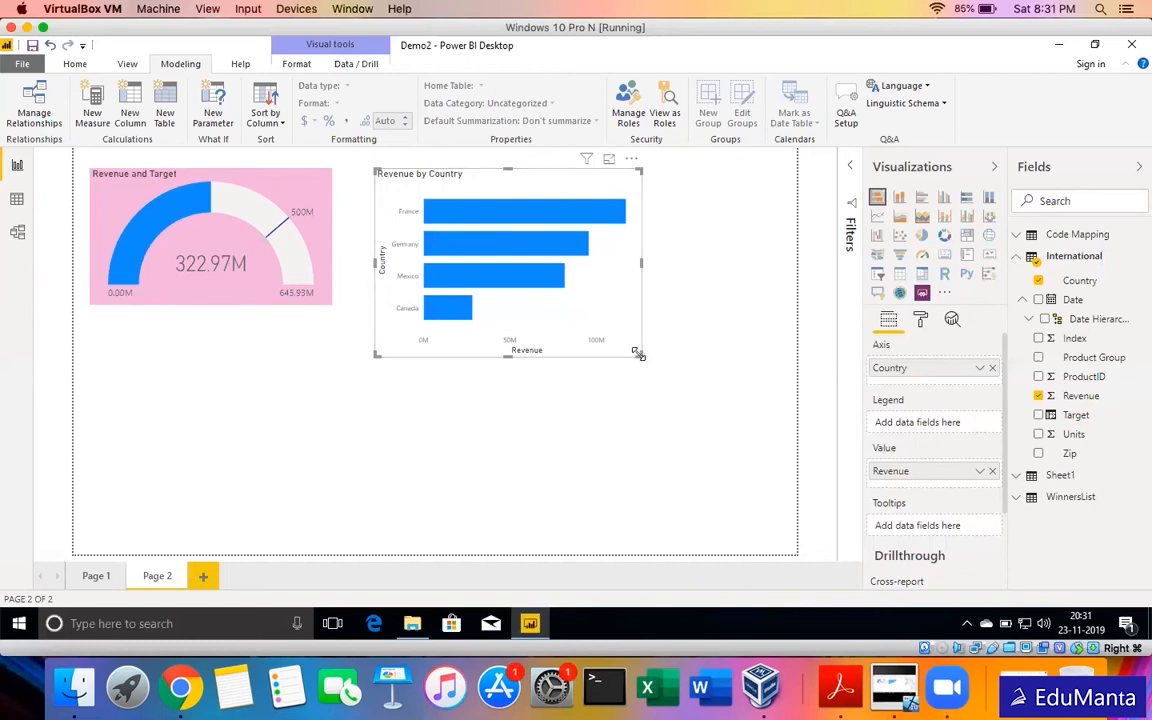
{"action": "left_click_drag", "start_coordinate": [638, 354], "coordinate": [650, 388]}
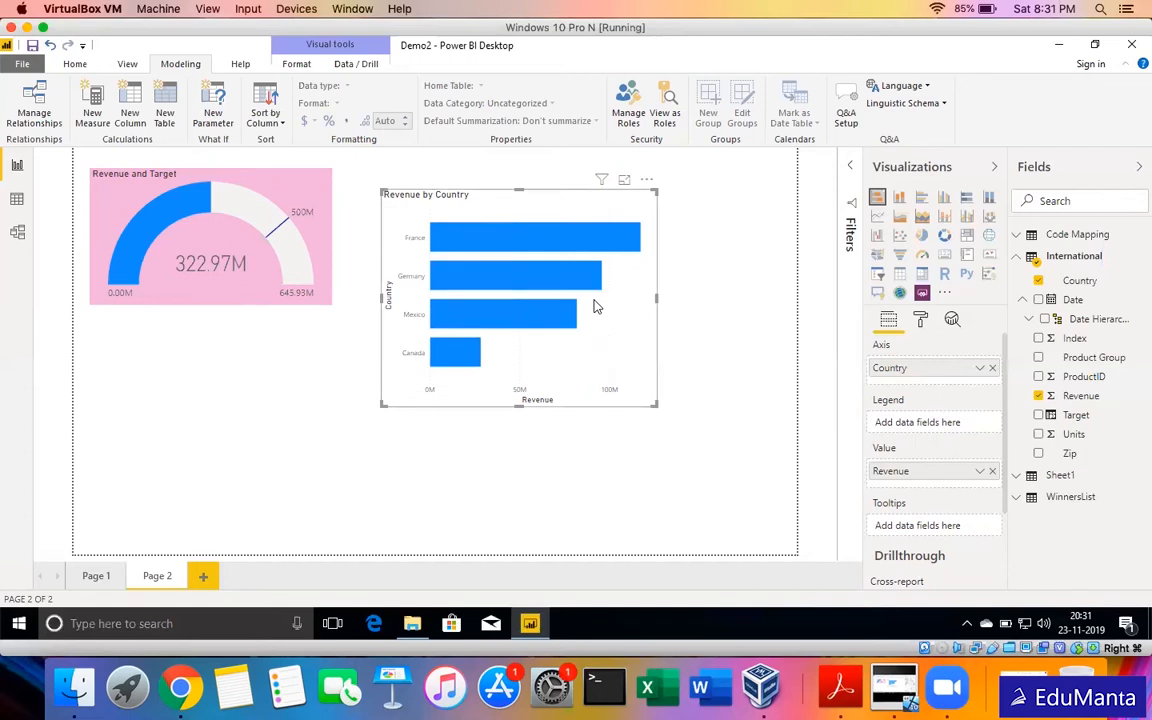
Change the Revenue by Country visual to a stacked column chart, enlarge it, and align its upper edge with the gauge.
{"action": "left_click", "coordinate": [899, 203]}
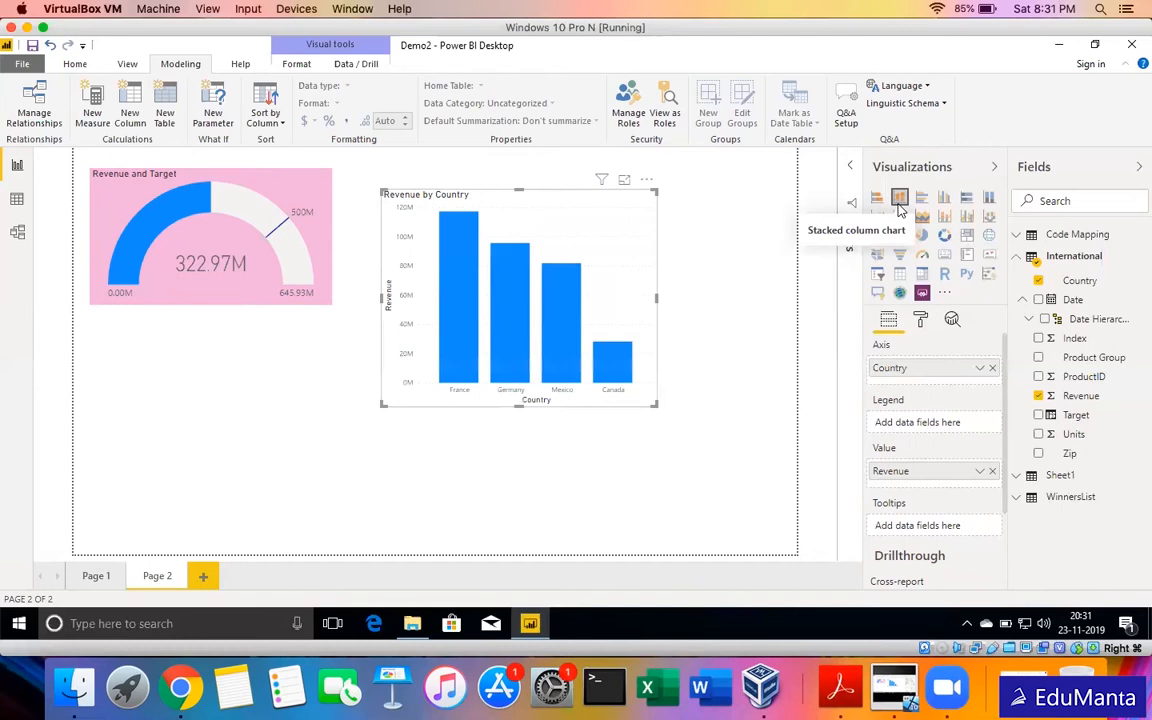
{"action": "left_click_drag", "start_coordinate": [656, 406], "coordinate": [700, 427]}
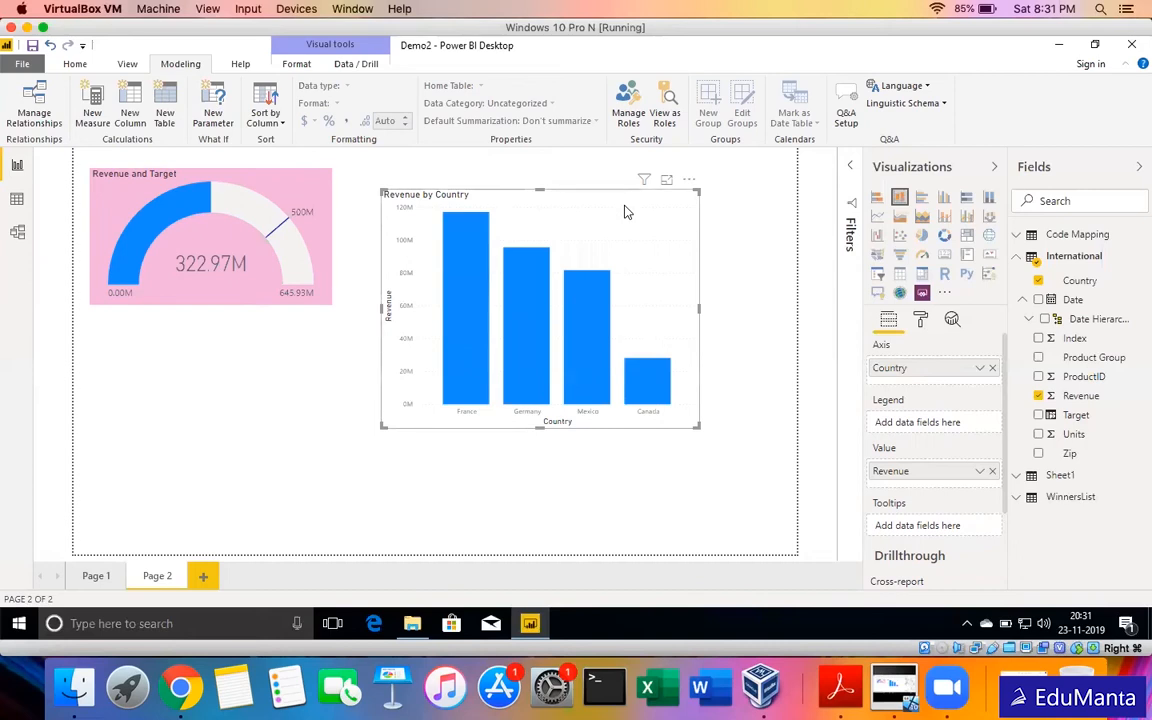
{"action": "left_click_drag", "start_coordinate": [625, 212], "coordinate": [638, 191]}
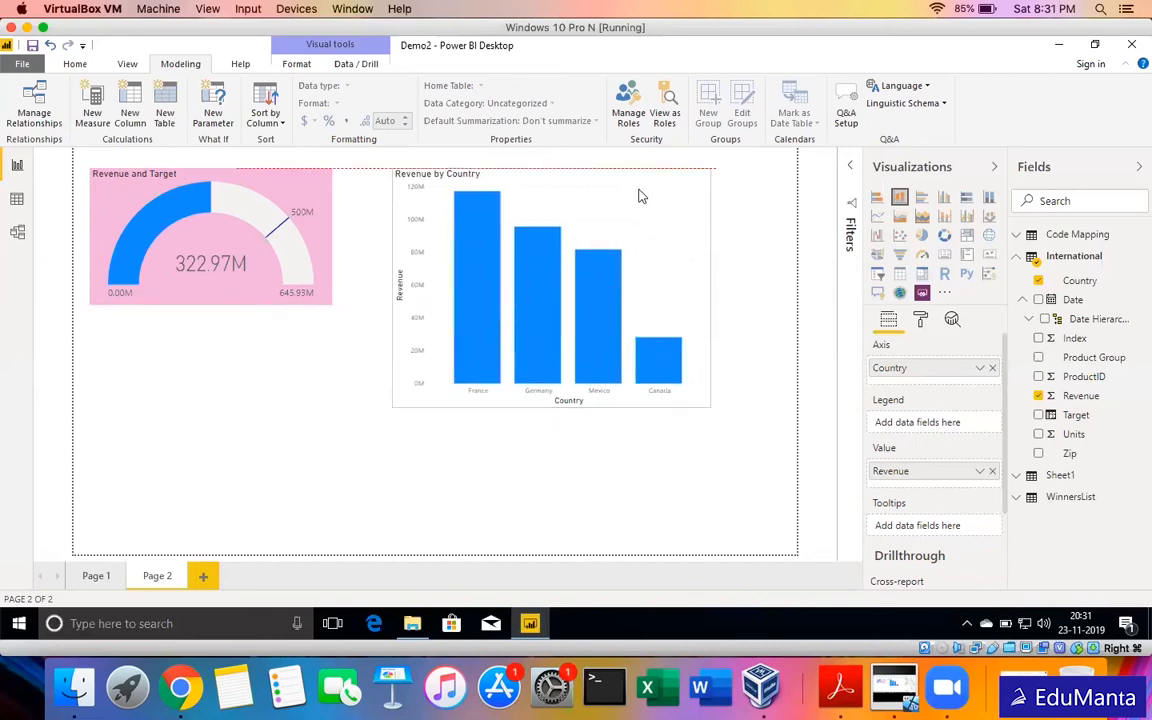
Set the default data color of the Revenue by Country column chart to purple.
{"action": "left_click", "coordinate": [919, 322]}
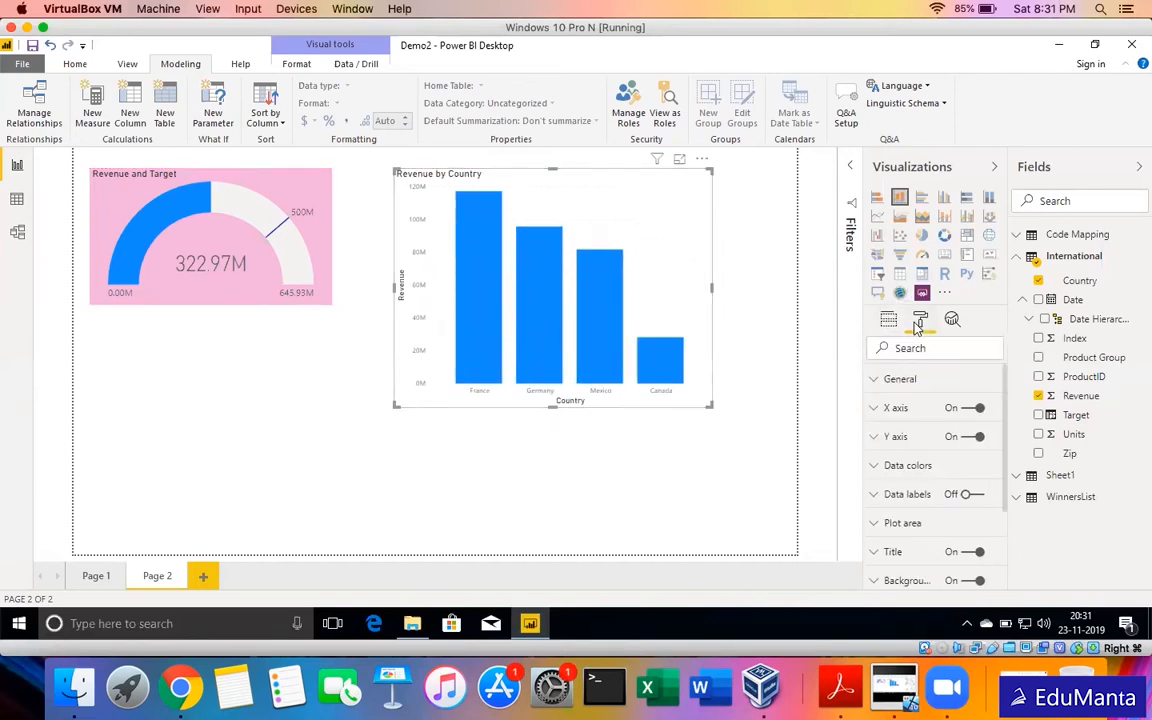
{"action": "left_click", "coordinate": [904, 467]}
{"action": "scroll", "coordinate": [900, 470], "scroll_direction": "down", "scroll_amount": 3}
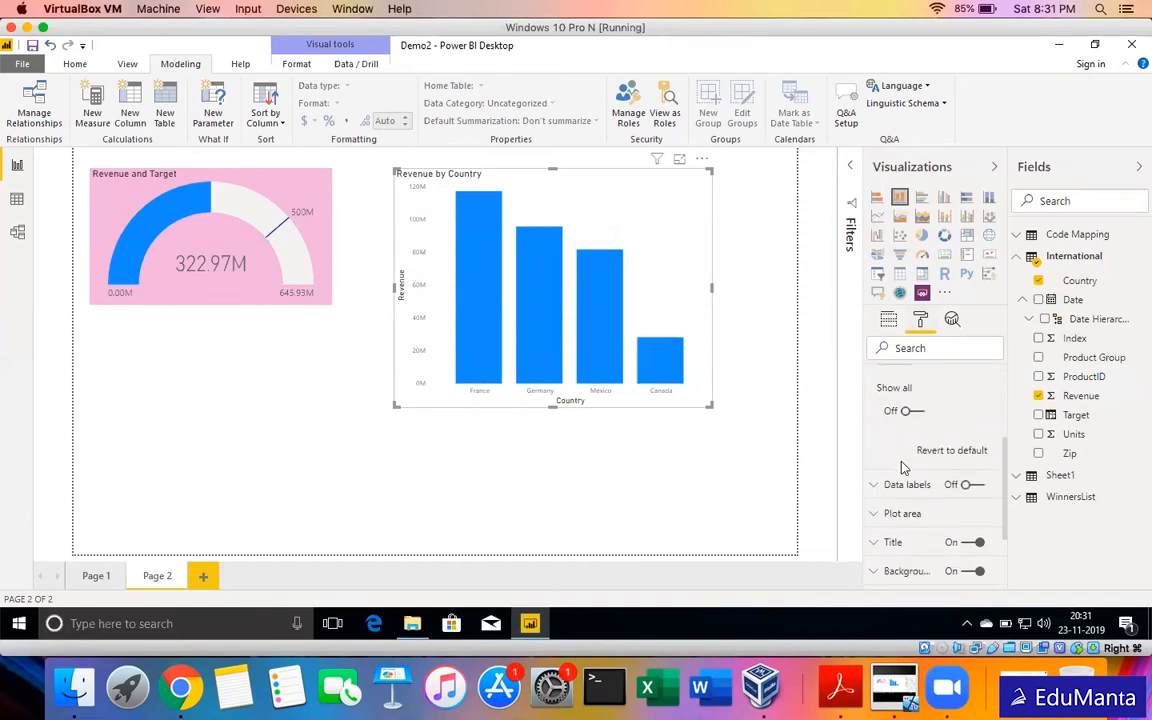
{"action": "scroll", "coordinate": [907, 397], "scroll_direction": "up", "scroll_amount": 2}
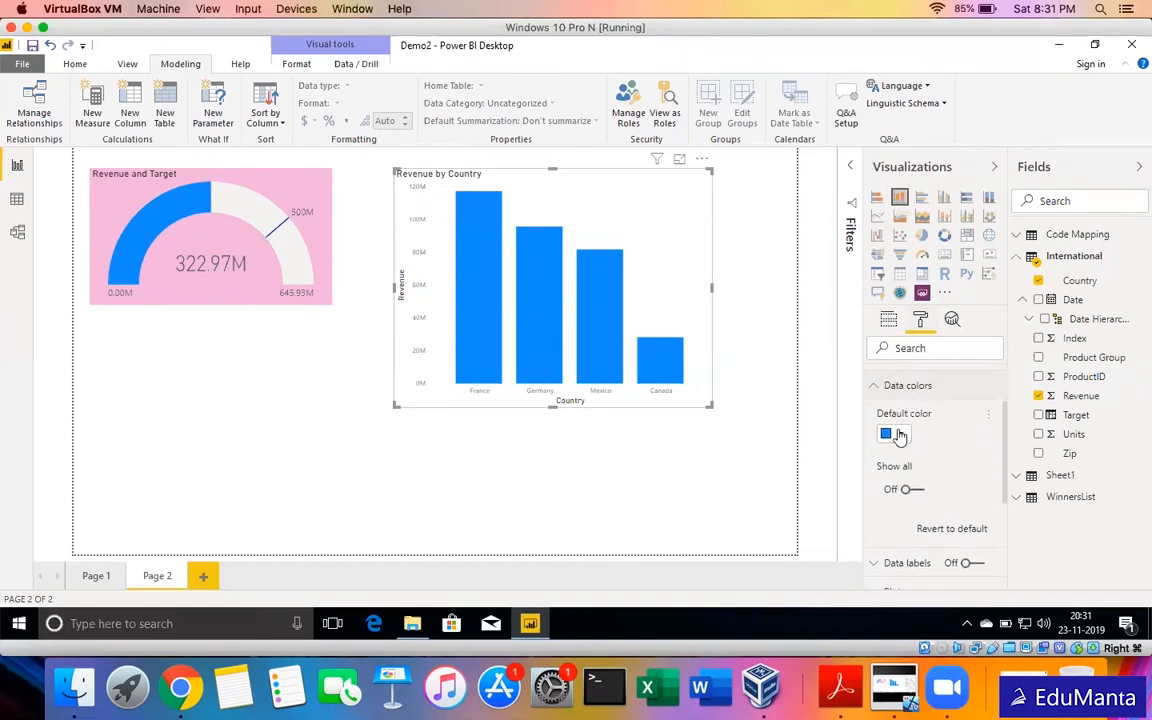
{"action": "left_click", "coordinate": [899, 435]}
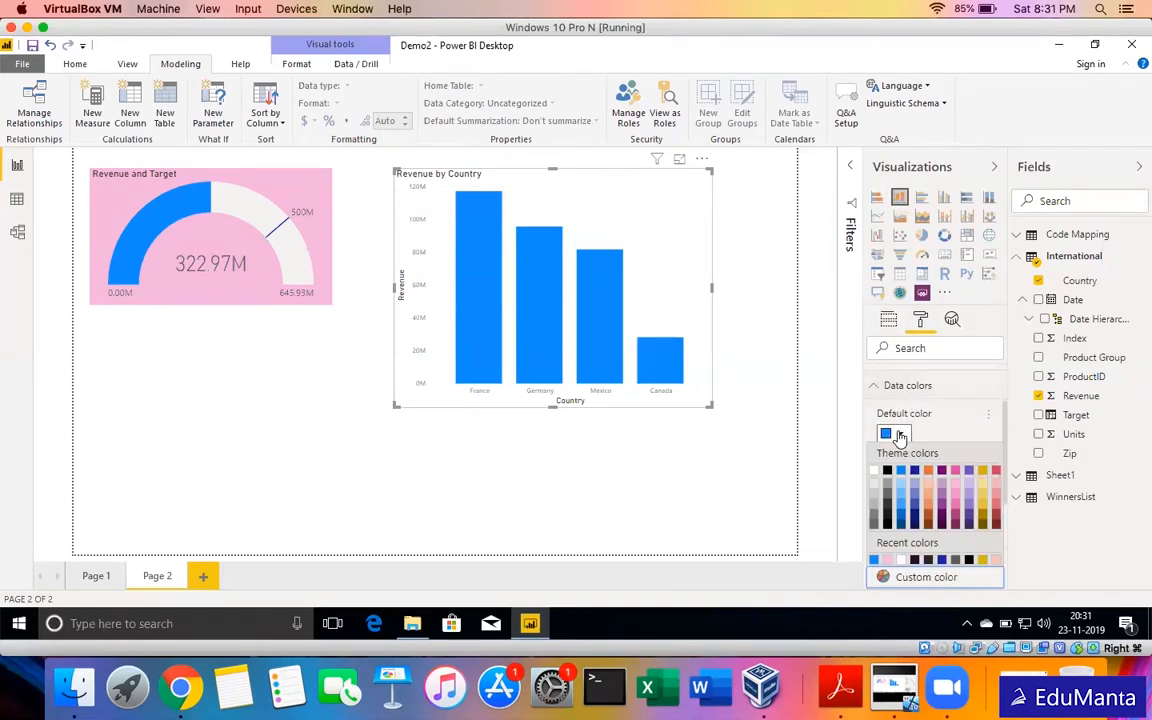
{"action": "left_click", "coordinate": [969, 481]}
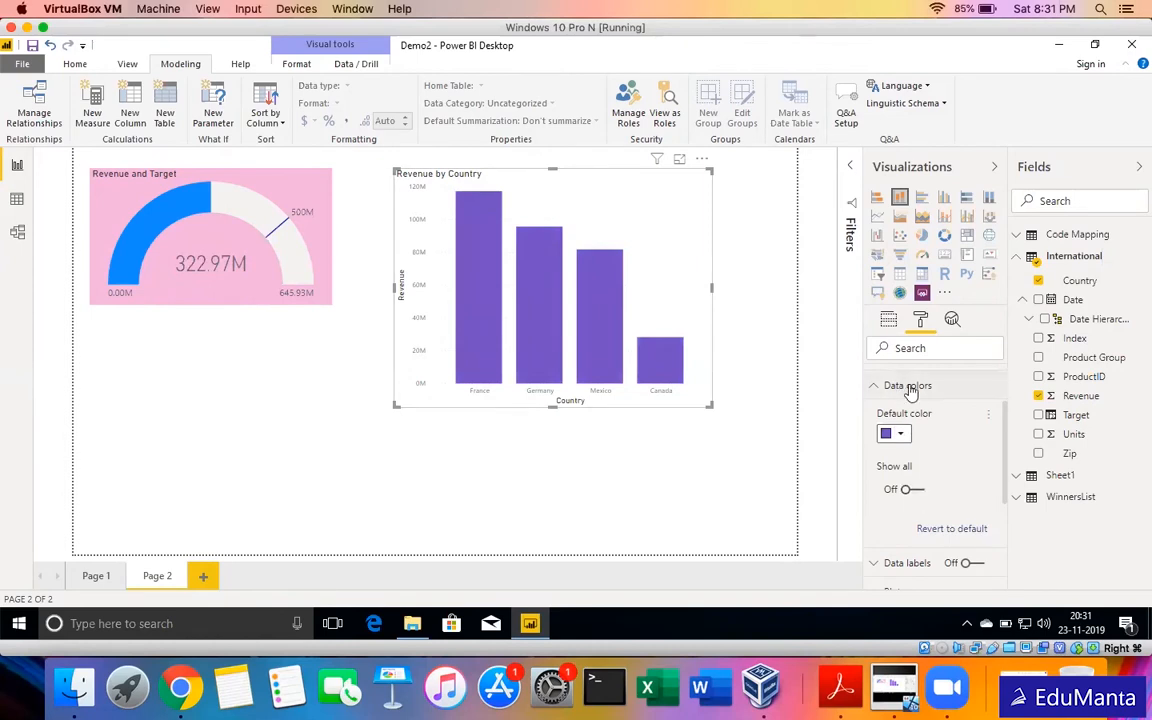
Show the data colors for all countries and set Germany's column to pink (#E044A7, Theme color 6) and Mexico's to red.
{"action": "left_click", "coordinate": [916, 491]}
{"action": "scroll", "coordinate": [918, 496], "scroll_direction": "down", "scroll_amount": 2}
{"action": "scroll", "coordinate": [916, 495], "scroll_direction": "down", "scroll_amount": 3}
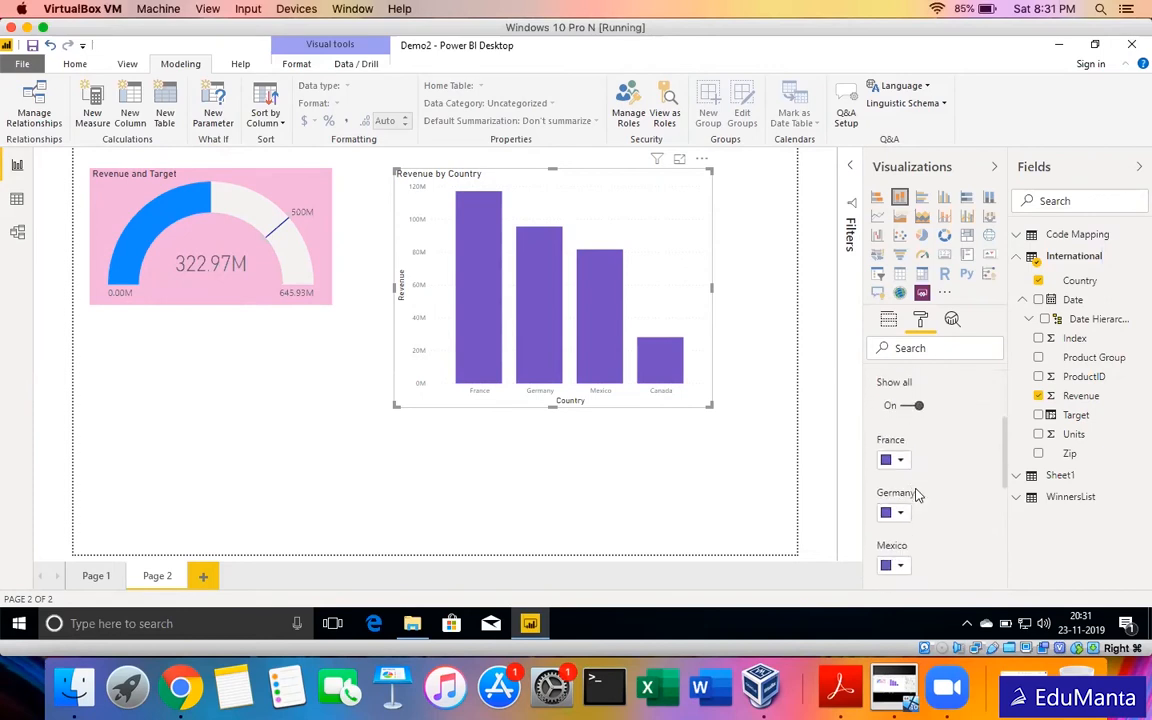
{"action": "scroll", "coordinate": [916, 495], "scroll_direction": "up", "scroll_amount": 2}
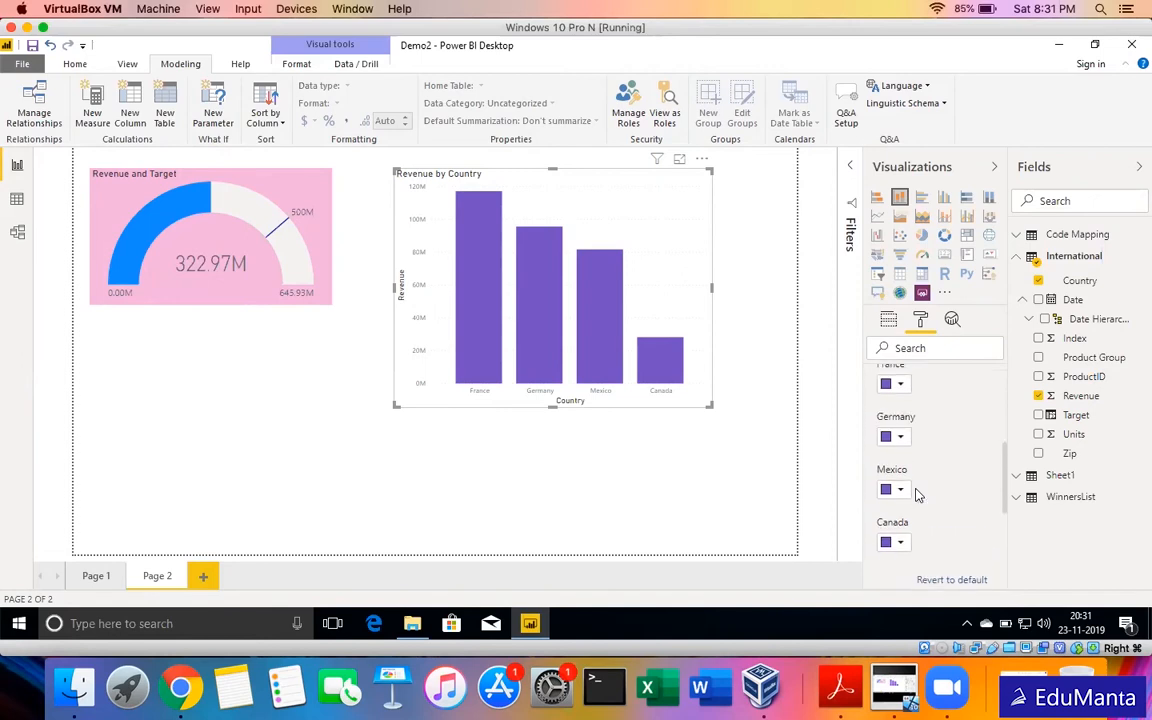
{"action": "left_click", "coordinate": [898, 437]}
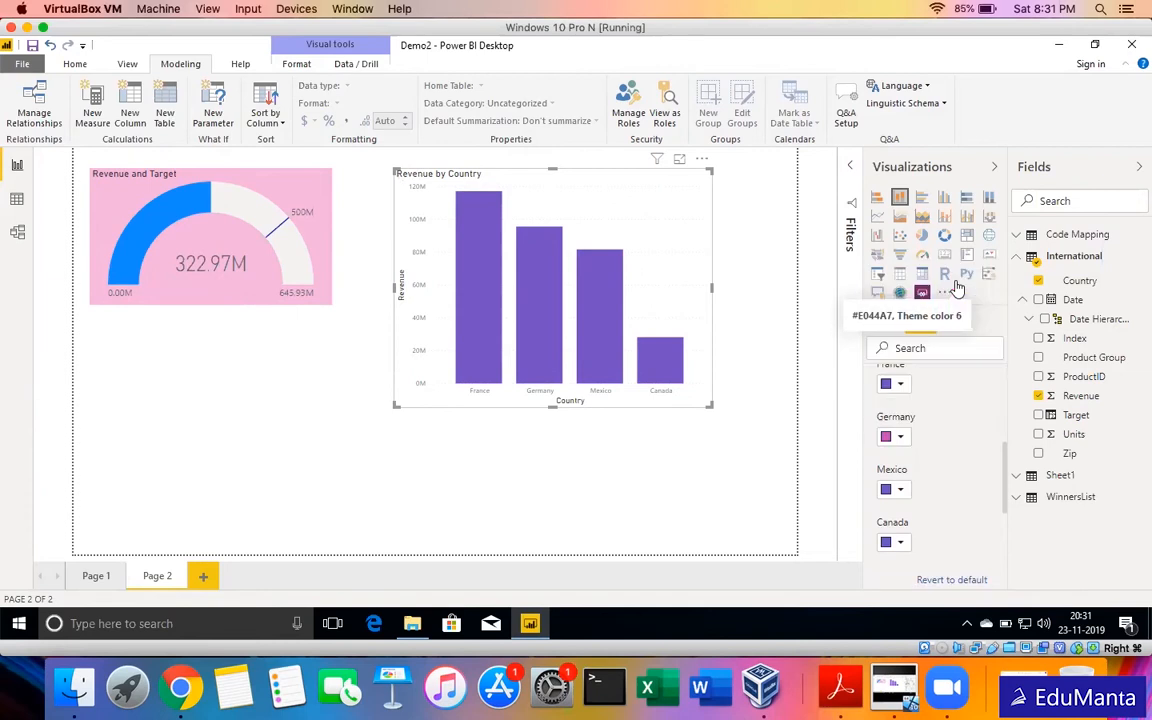
{"action": "left_click", "coordinate": [956, 287]}
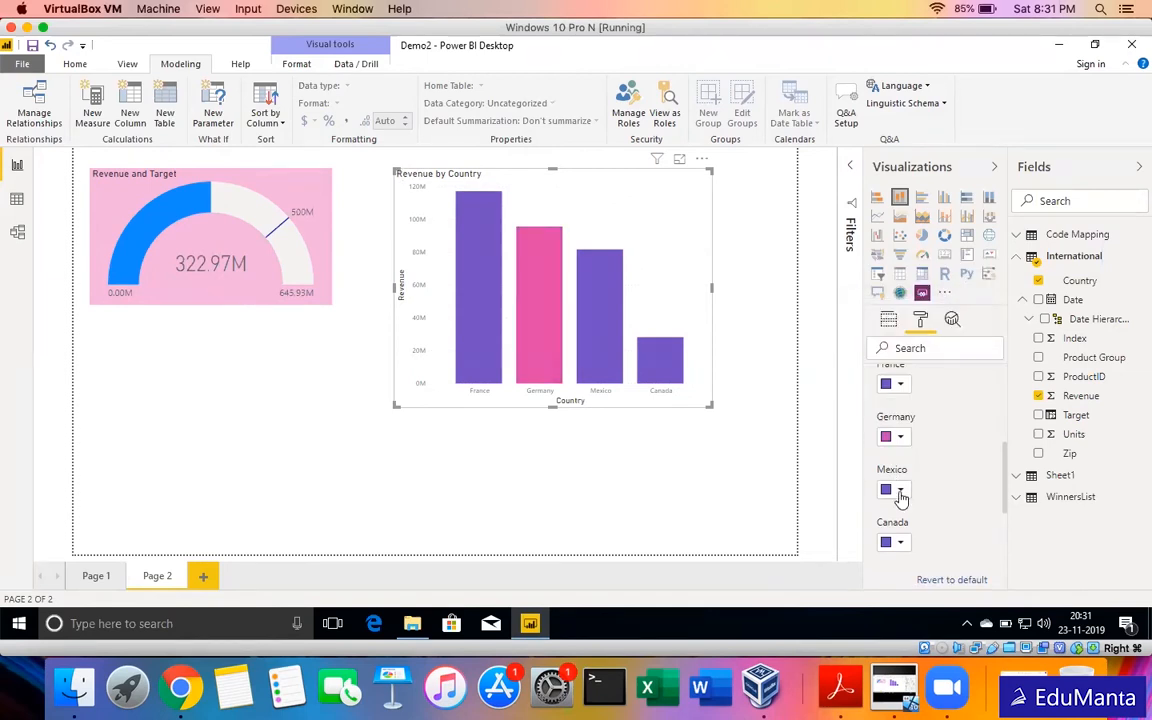
{"action": "left_click", "coordinate": [900, 490]}
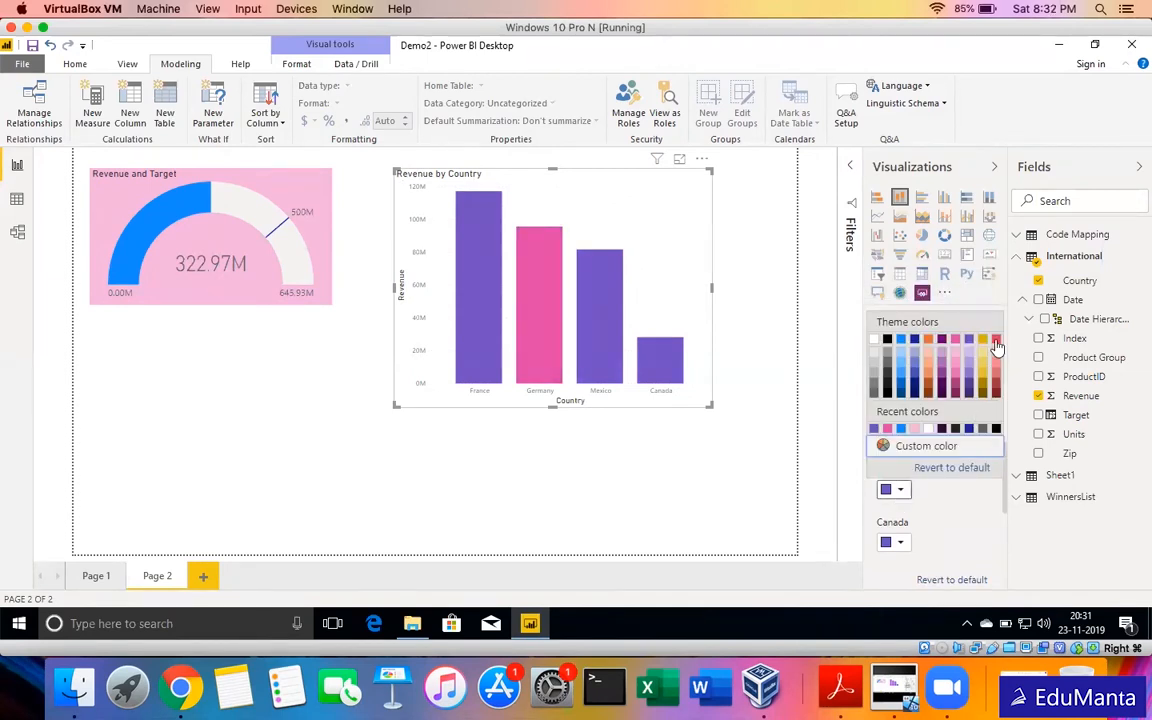
{"action": "left_click", "coordinate": [897, 332]}
Revert the column chart's data colors to default and return to its field settings.
{"action": "scroll", "coordinate": [900, 503], "scroll_direction": "down", "scroll_amount": 2}
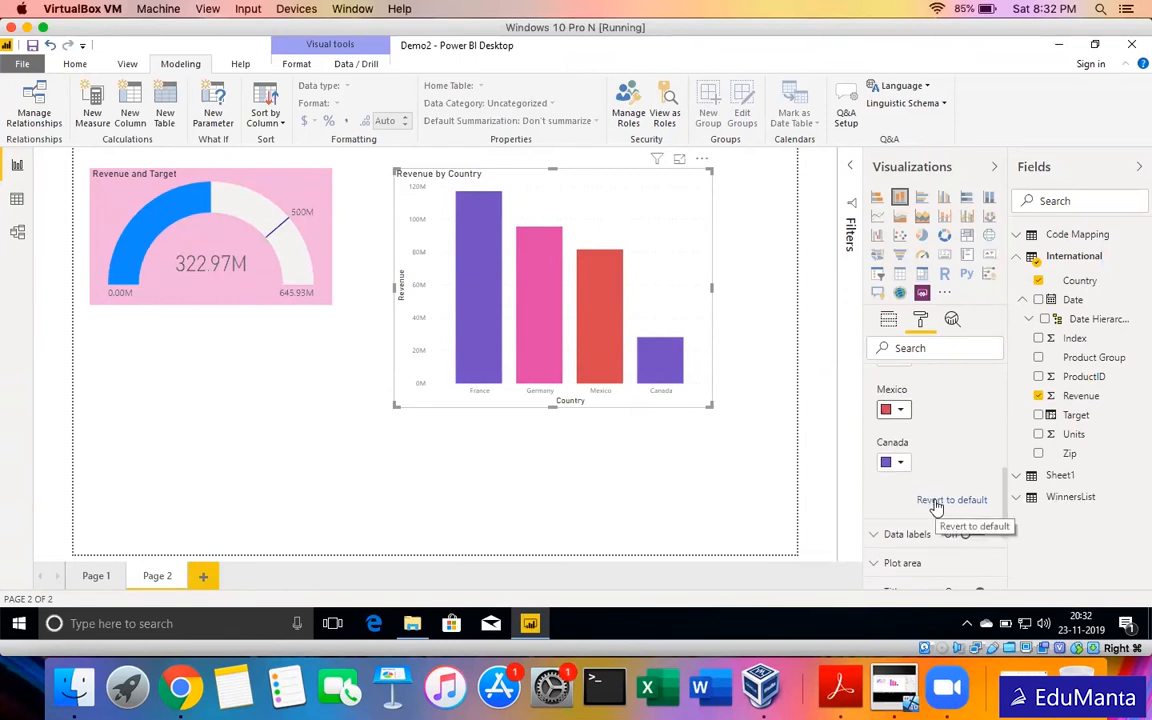
{"action": "left_click", "coordinate": [937, 503]}
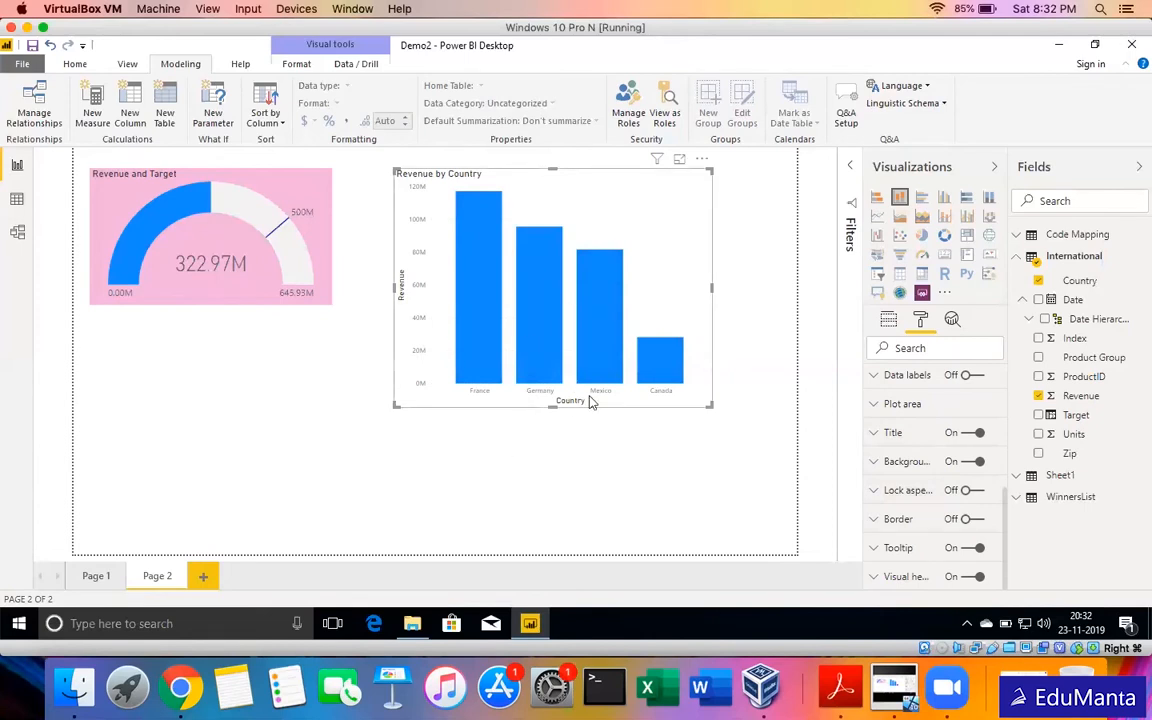
{"action": "left_click", "coordinate": [887, 320]}
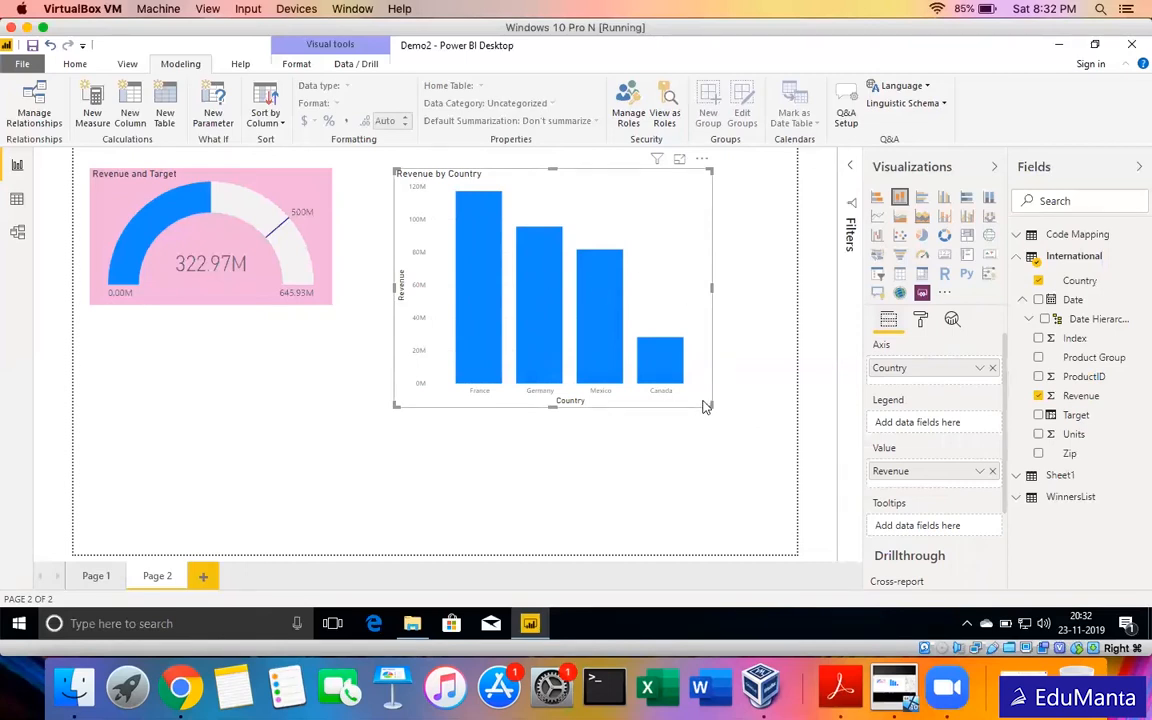
Slightly enlarge the Revenue by Country chart and replace Country on its axis with Date, keeping only the Year level.
{"action": "left_click_drag", "start_coordinate": [709, 405], "coordinate": [718, 440]}
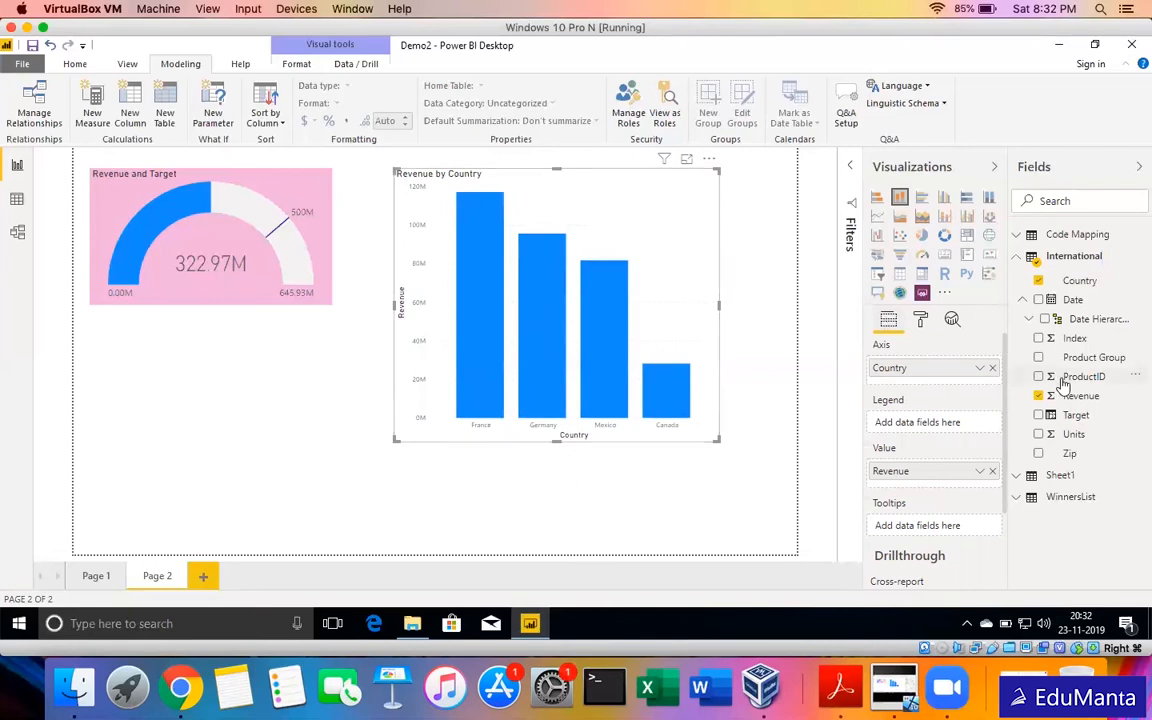
{"action": "left_click_drag", "start_coordinate": [1006, 336], "coordinate": [944, 387]}
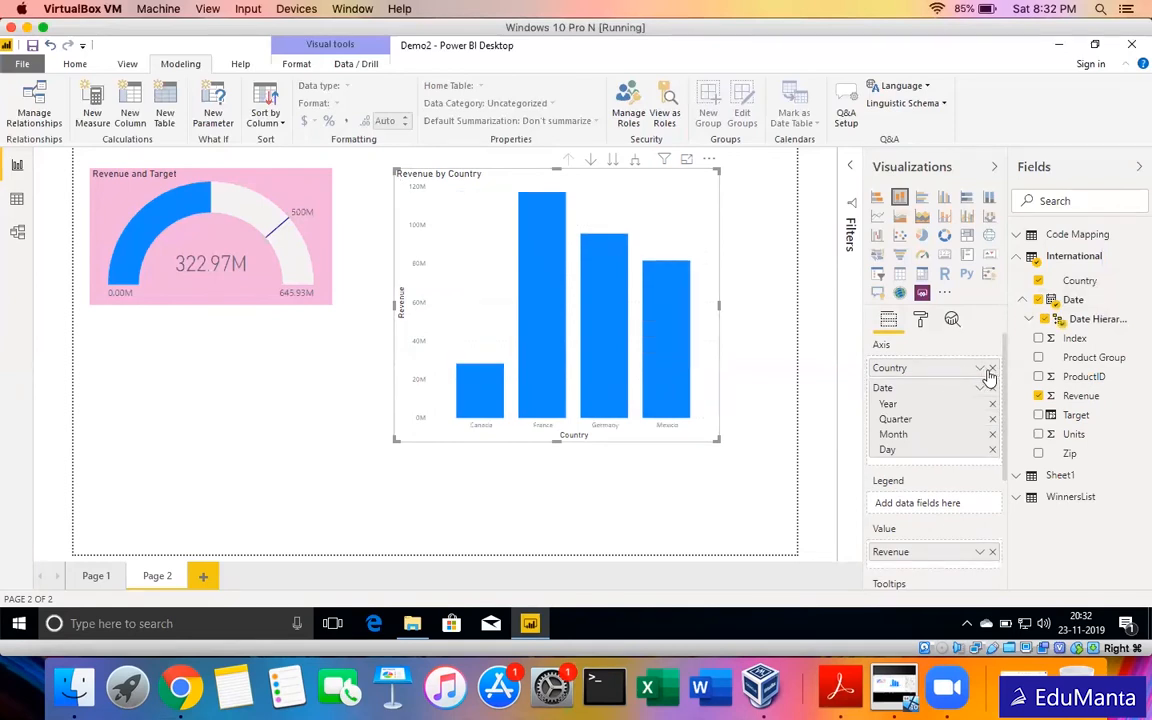
{"action": "left_click", "coordinate": [992, 368]}
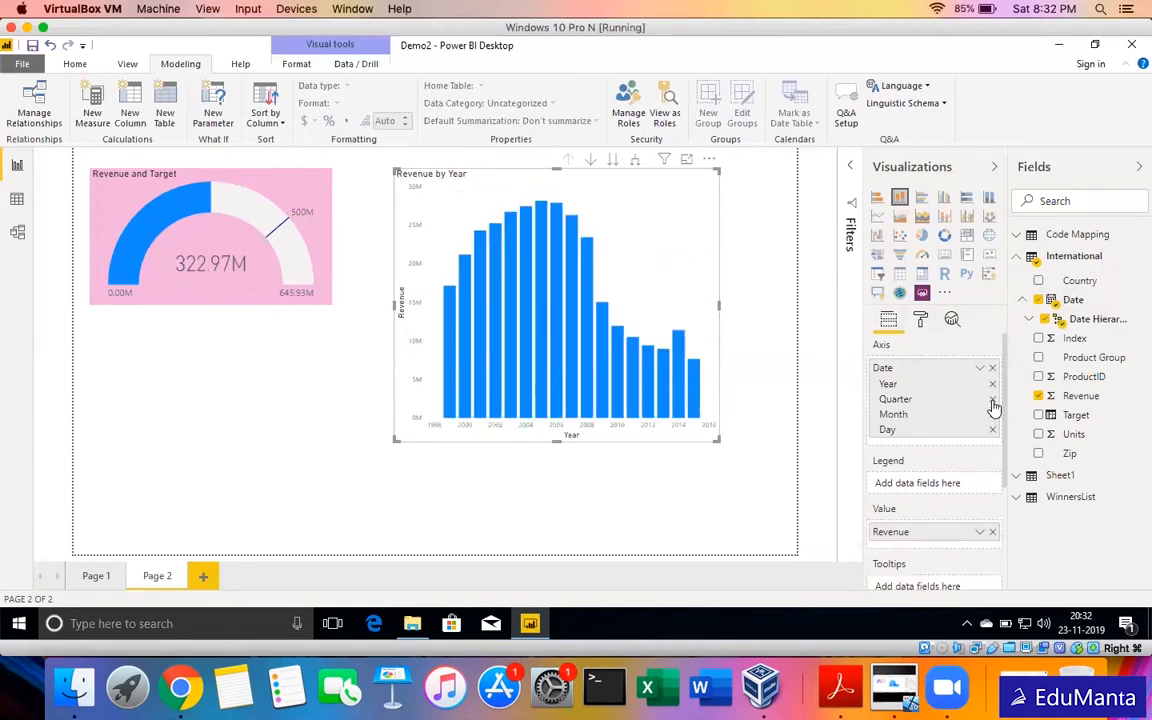
{"action": "left_click", "coordinate": [992, 399]}
{"action": "left_click", "coordinate": [992, 399]}
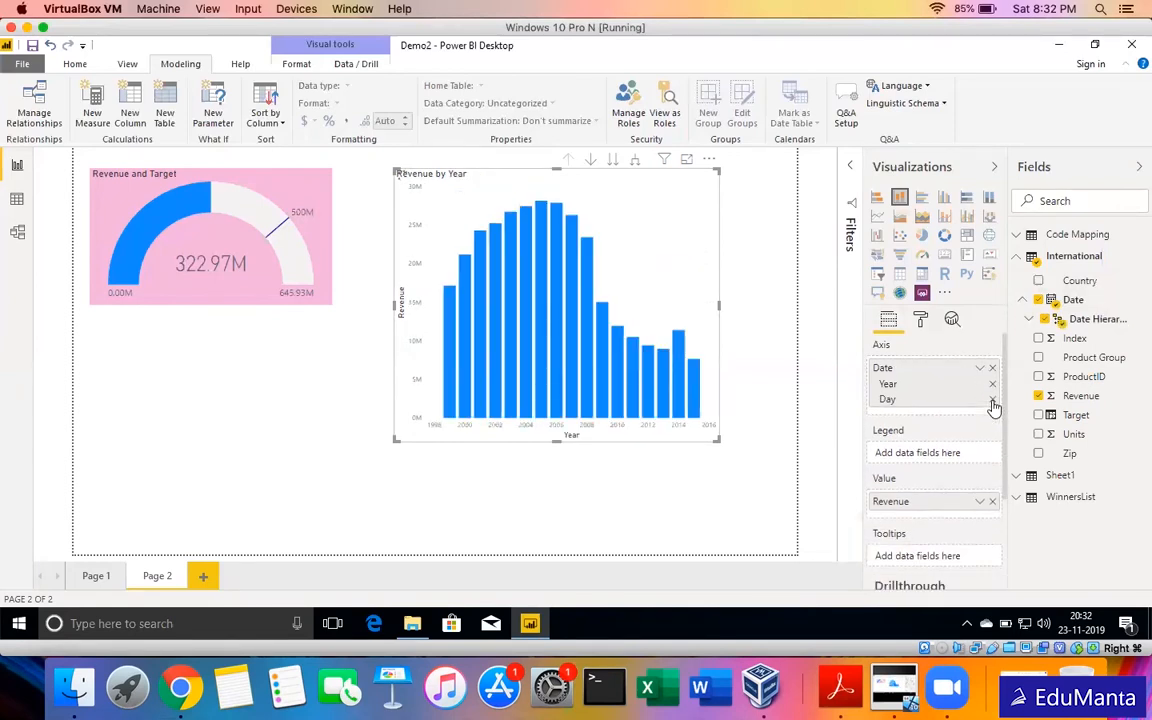
{"action": "left_click", "coordinate": [992, 401]}
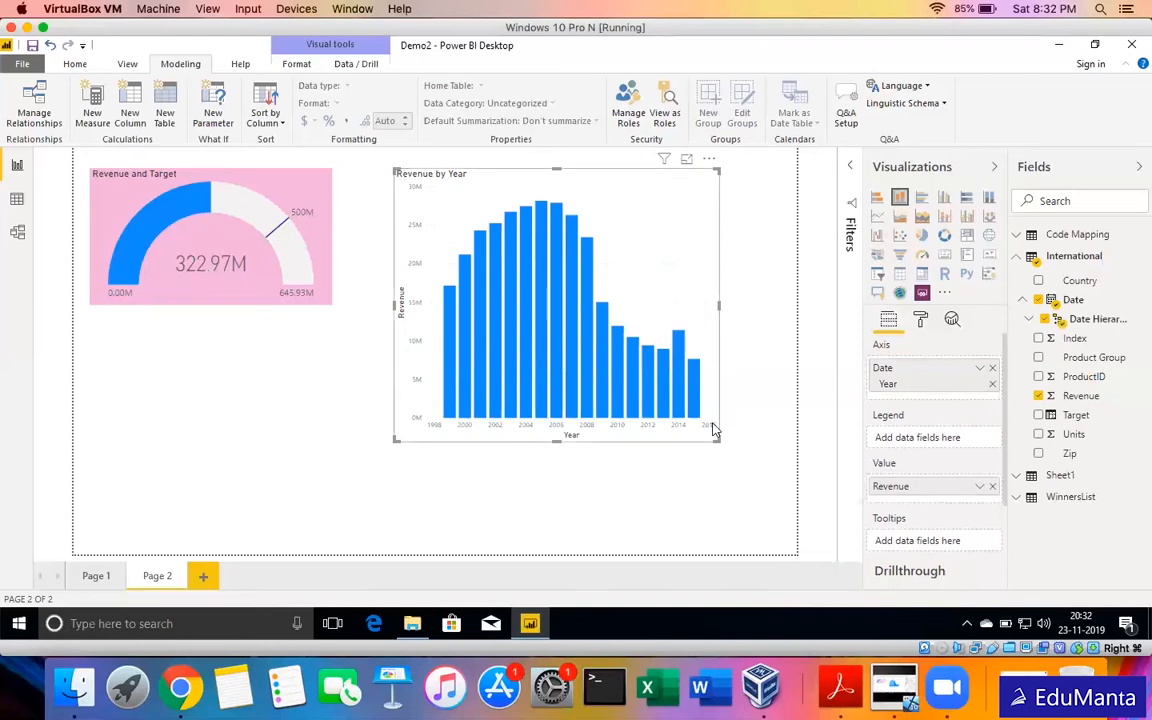
Add Country as the column chart's legend and enlarge the chart on both sides to fill the space beside the gauge.
{"action": "left_click_drag", "start_coordinate": [716, 440], "coordinate": [766, 446]}
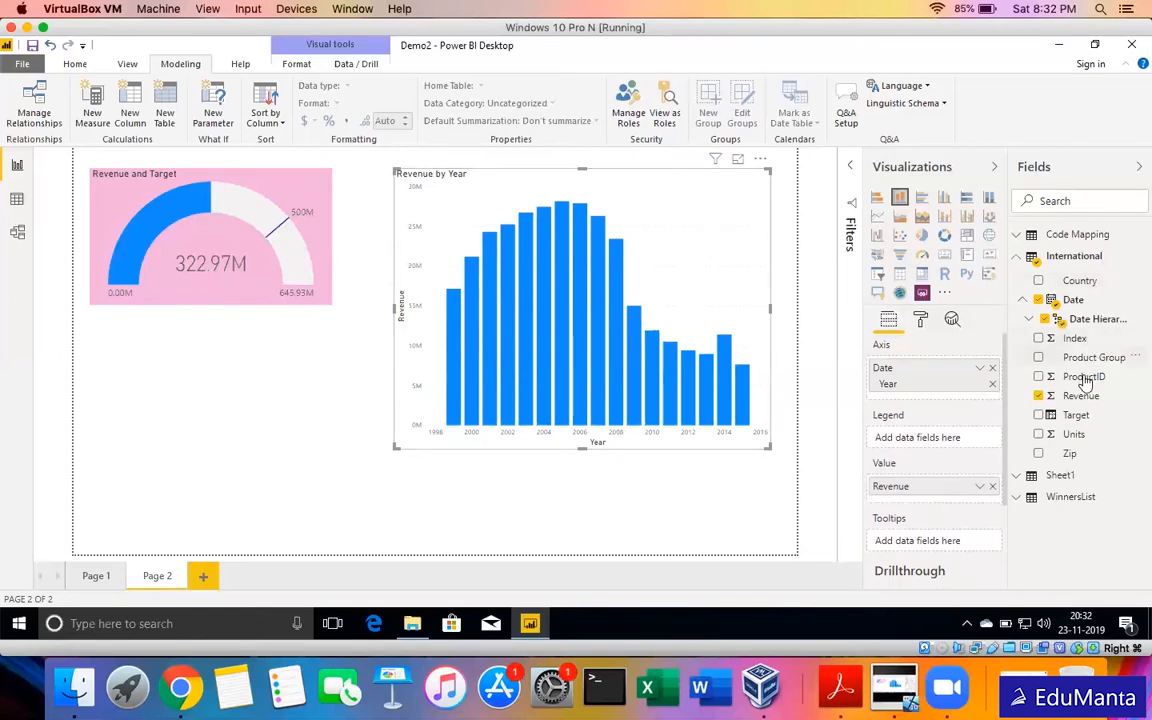
{"action": "left_click_drag", "start_coordinate": [1070, 285], "coordinate": [928, 447]}
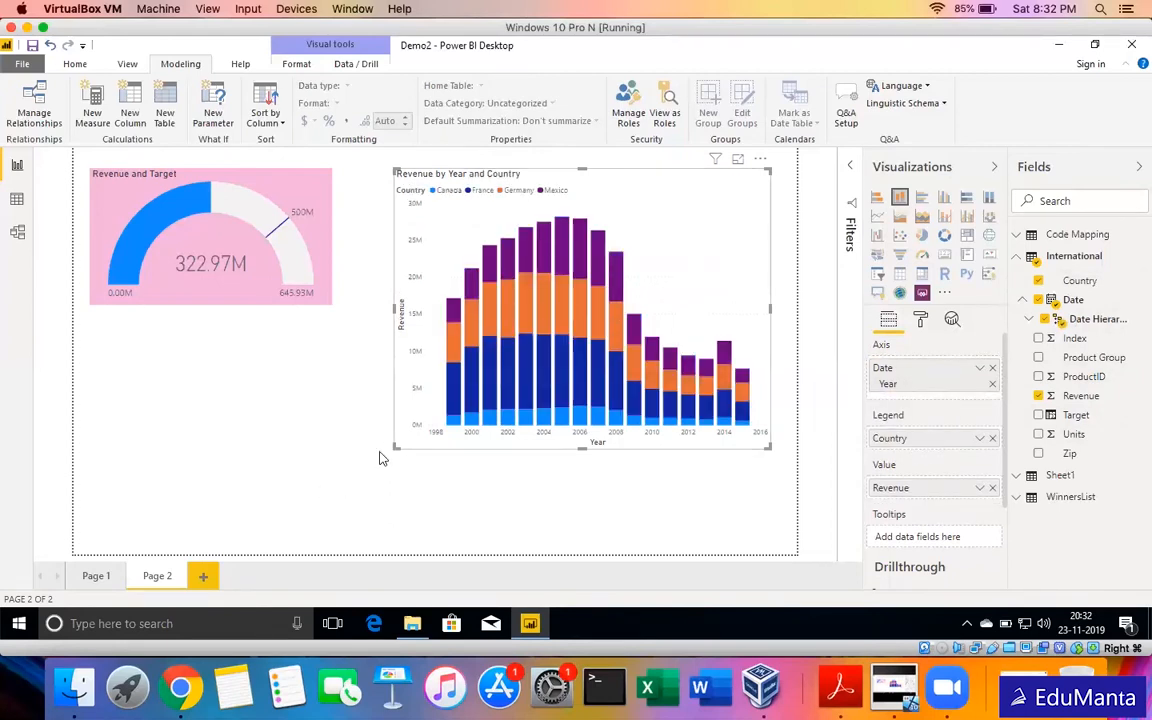
{"action": "left_click_drag", "start_coordinate": [391, 449], "coordinate": [352, 475]}
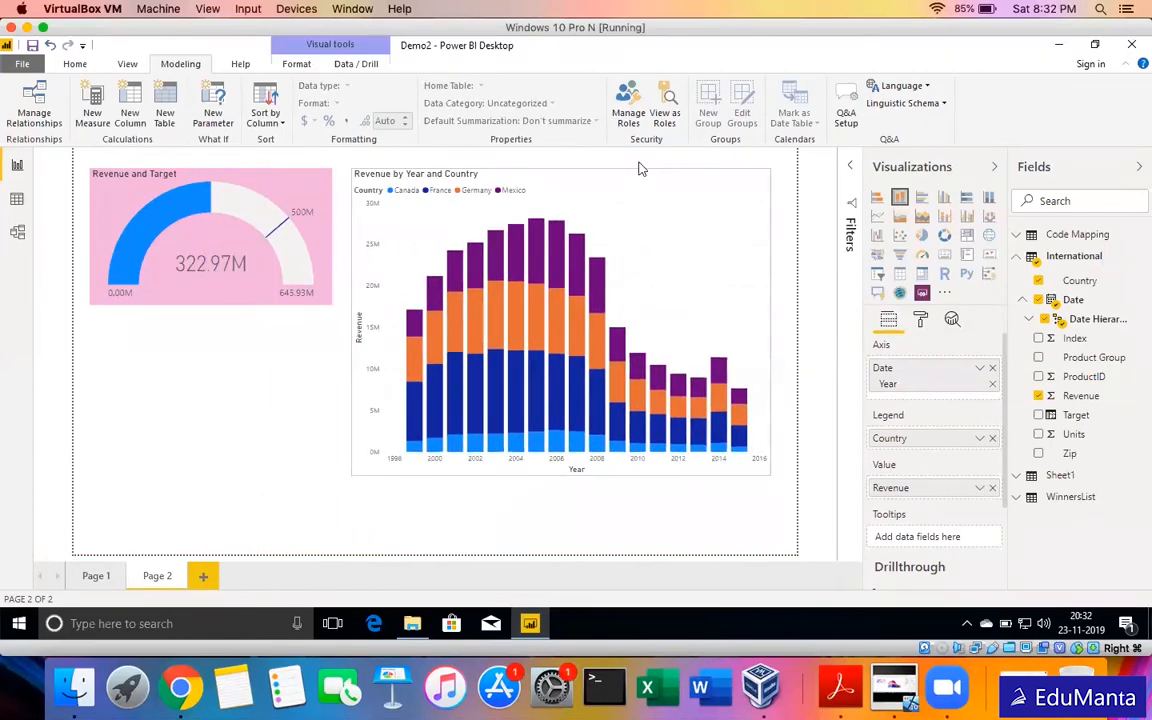
Examine the Revenue by Year and Country chart in focus mode with extra display width, and return to the normal report layout.
{"action": "left_click", "coordinate": [736, 161]}
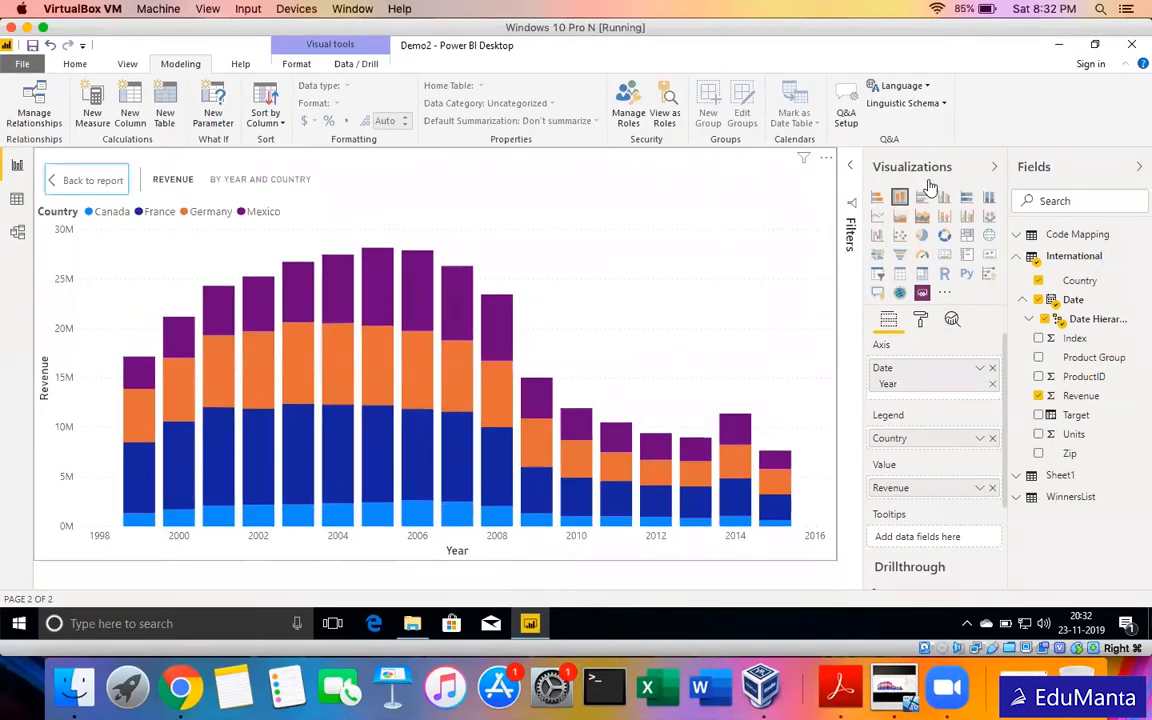
{"action": "left_click", "coordinate": [996, 168]}
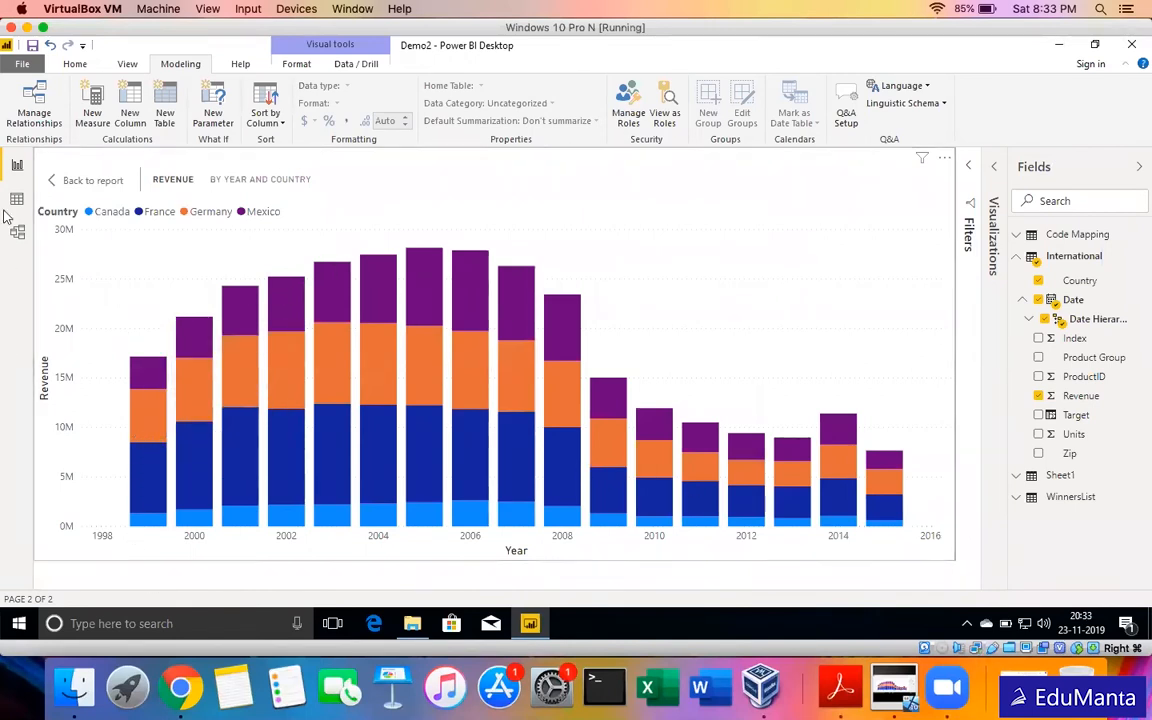
{"action": "left_click", "coordinate": [88, 181]}
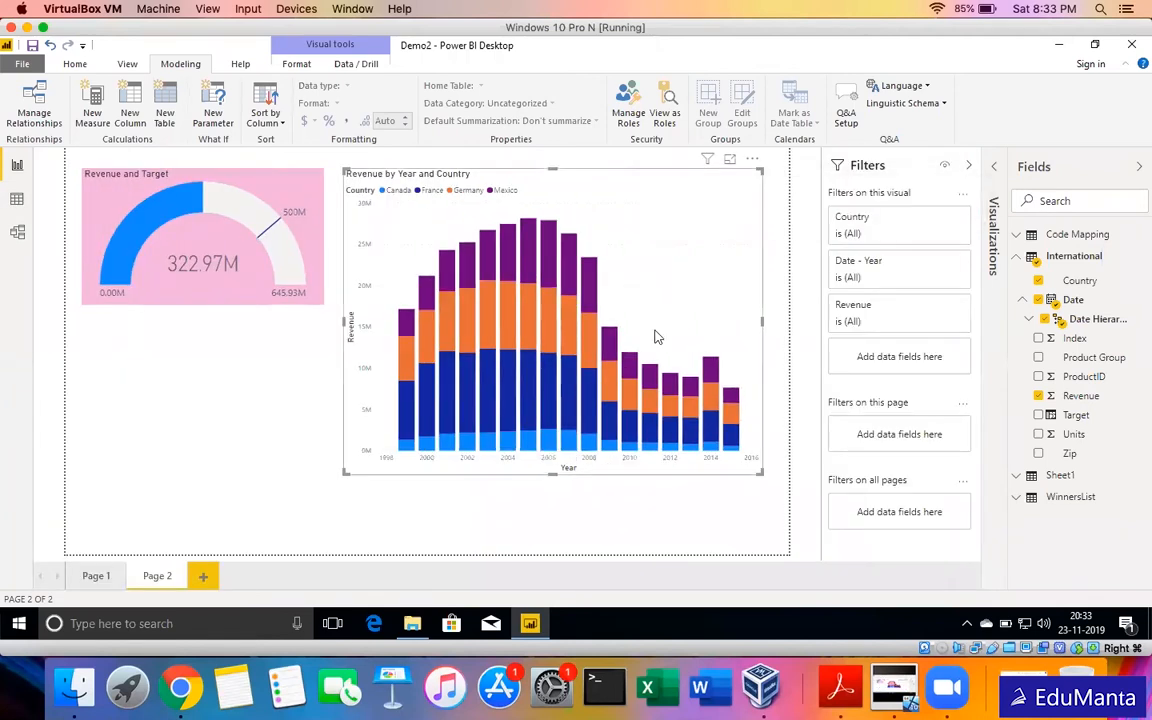
{"action": "left_click", "coordinate": [988, 170]}
{"action": "left_click", "coordinate": [850, 167]}
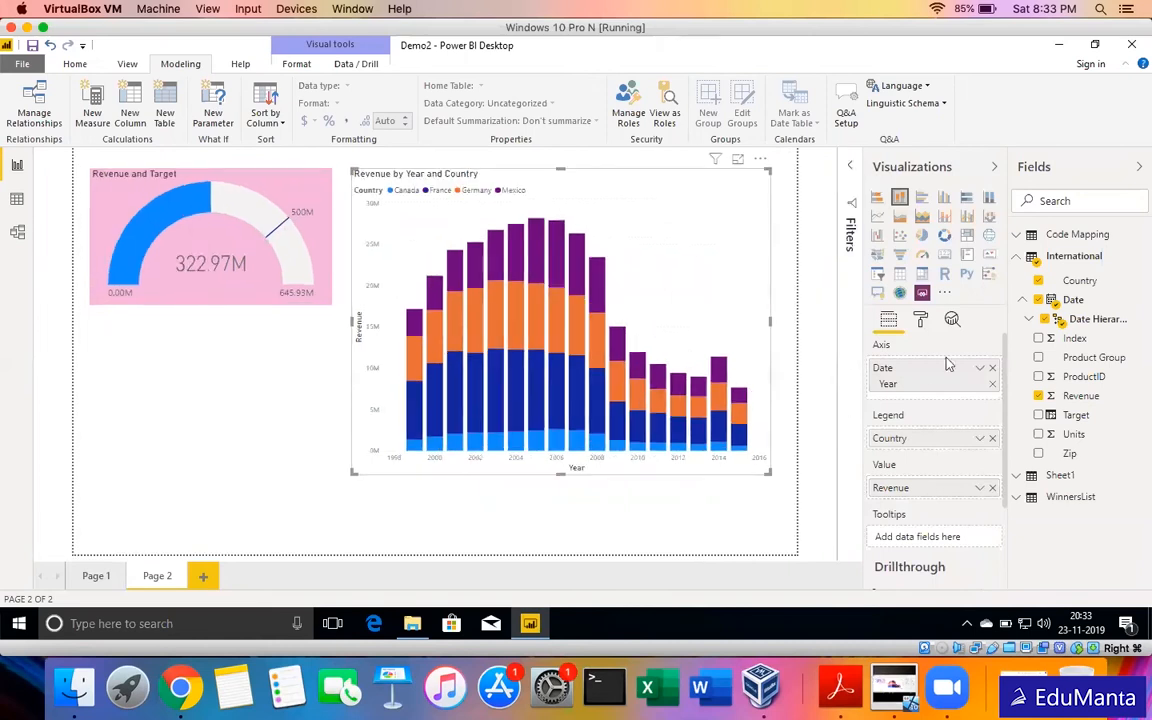
Set the column chart's legend position to Left and review the legend's name, color, font and text size settings.
{"action": "left_click", "coordinate": [922, 320]}
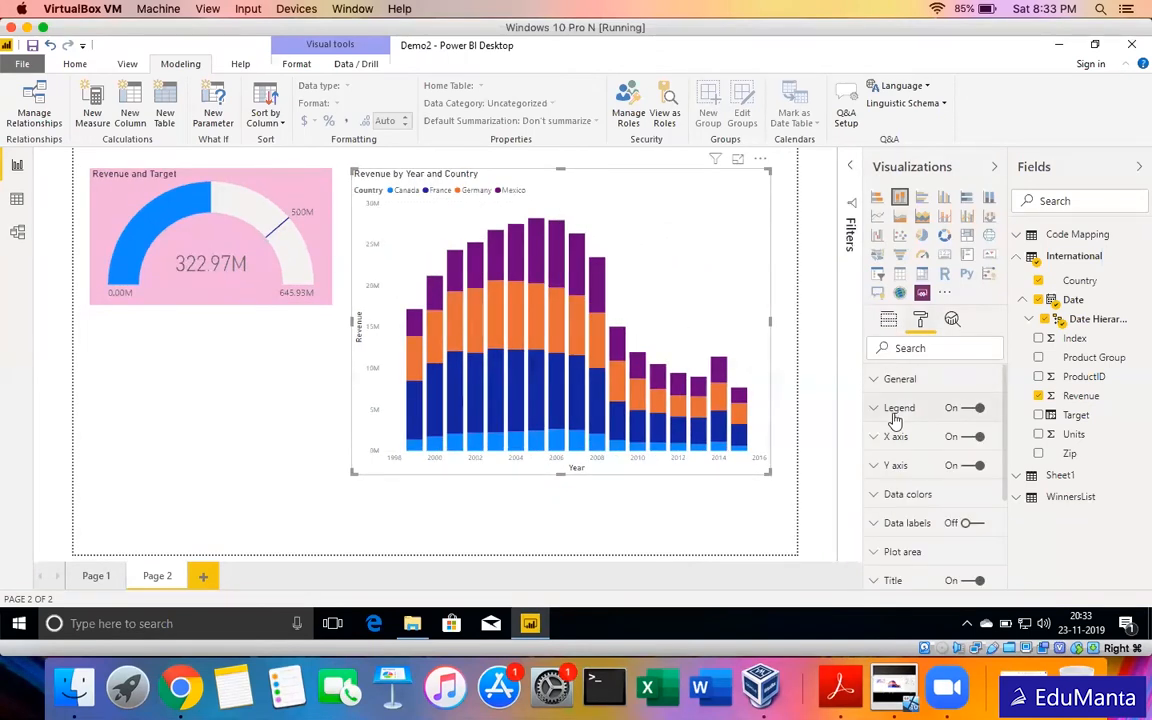
{"action": "left_click", "coordinate": [895, 412]}
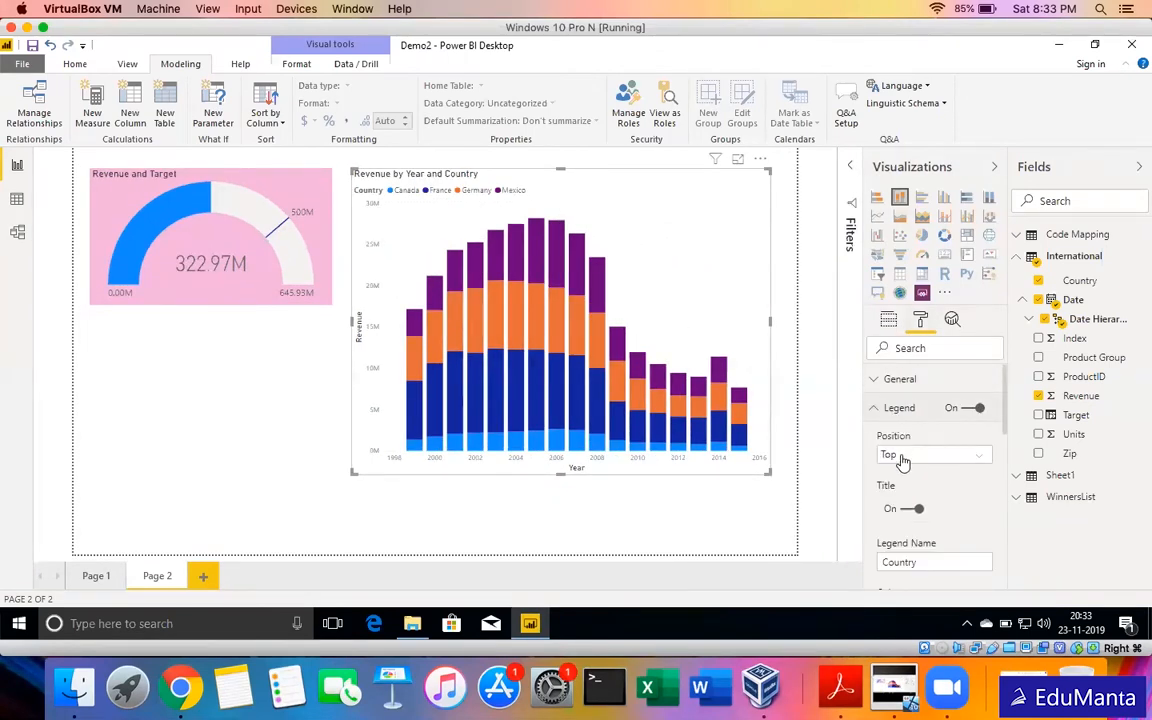
{"action": "left_click", "coordinate": [903, 458]}
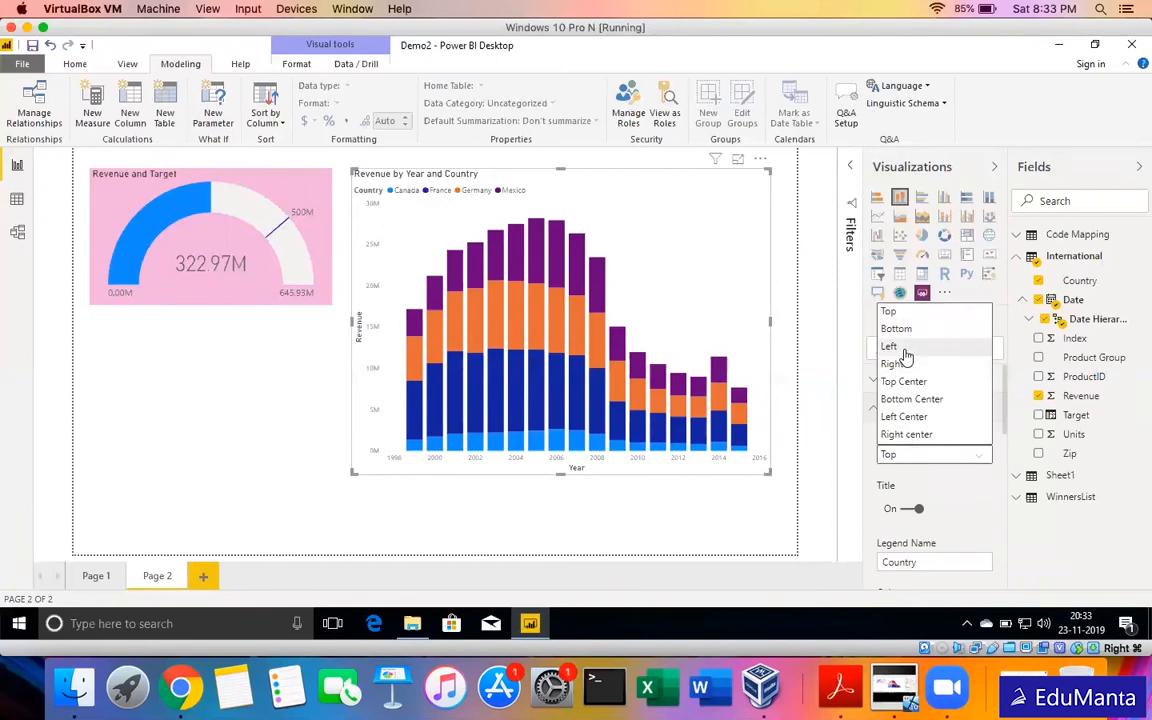
{"action": "left_click", "coordinate": [904, 350]}
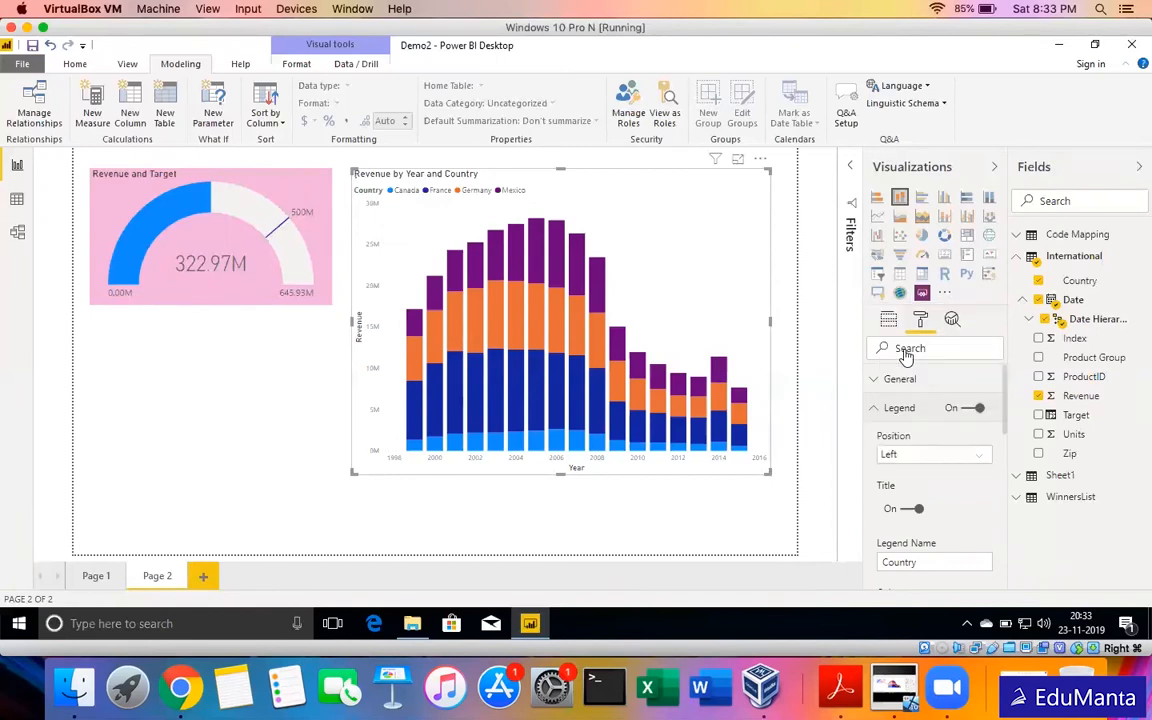
{"action": "left_click", "coordinate": [920, 454]}
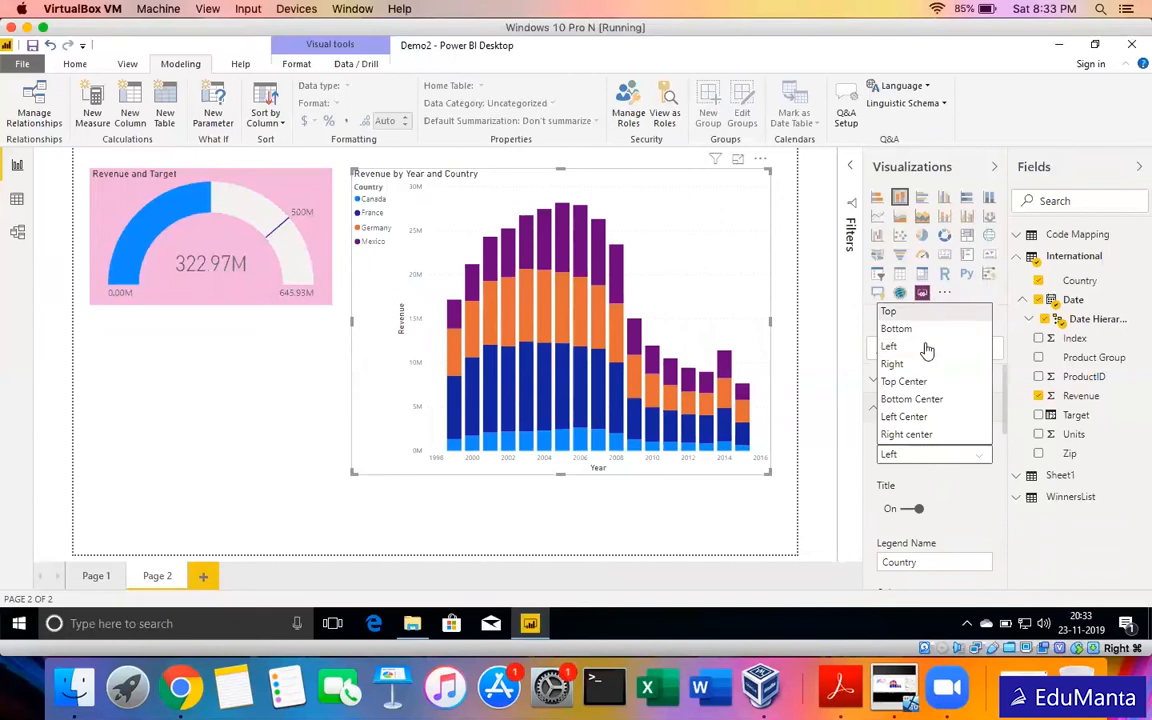
{"action": "left_click", "coordinate": [940, 454]}
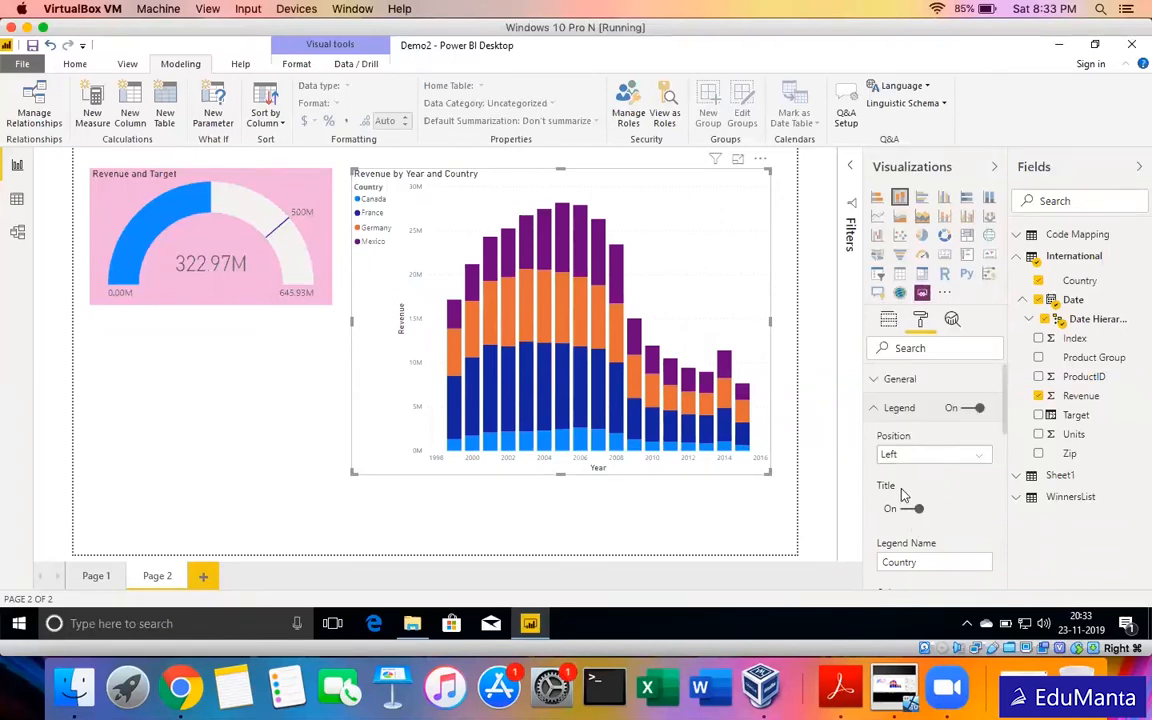
{"action": "scroll", "coordinate": [903, 493], "scroll_direction": "down", "scroll_amount": 2}
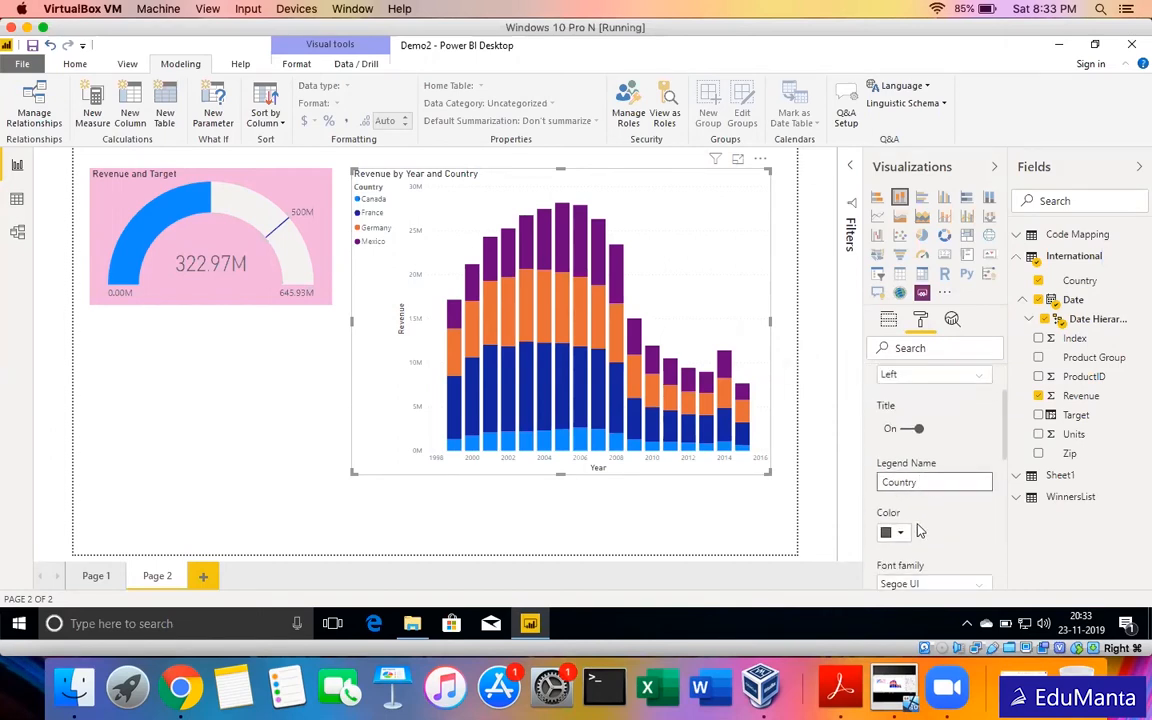
{"action": "scroll", "coordinate": [920, 531], "scroll_direction": "down", "scroll_amount": 4}
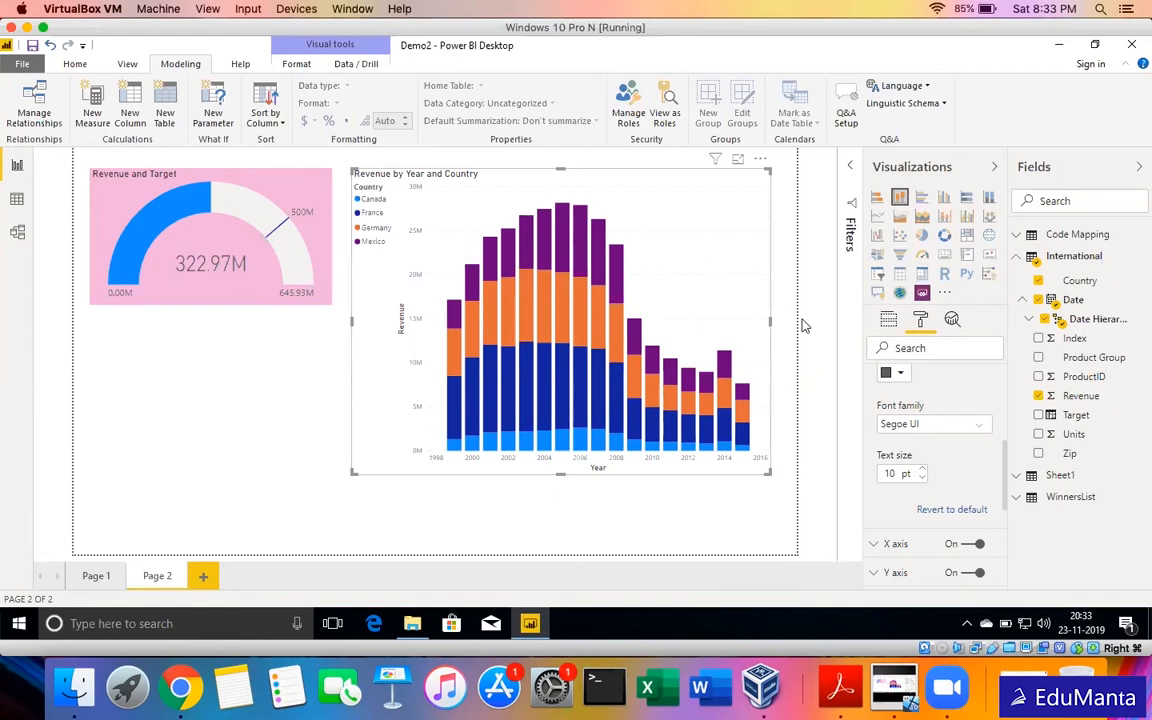
{"action": "scroll", "coordinate": [938, 377], "scroll_direction": "up", "scroll_amount": 1}
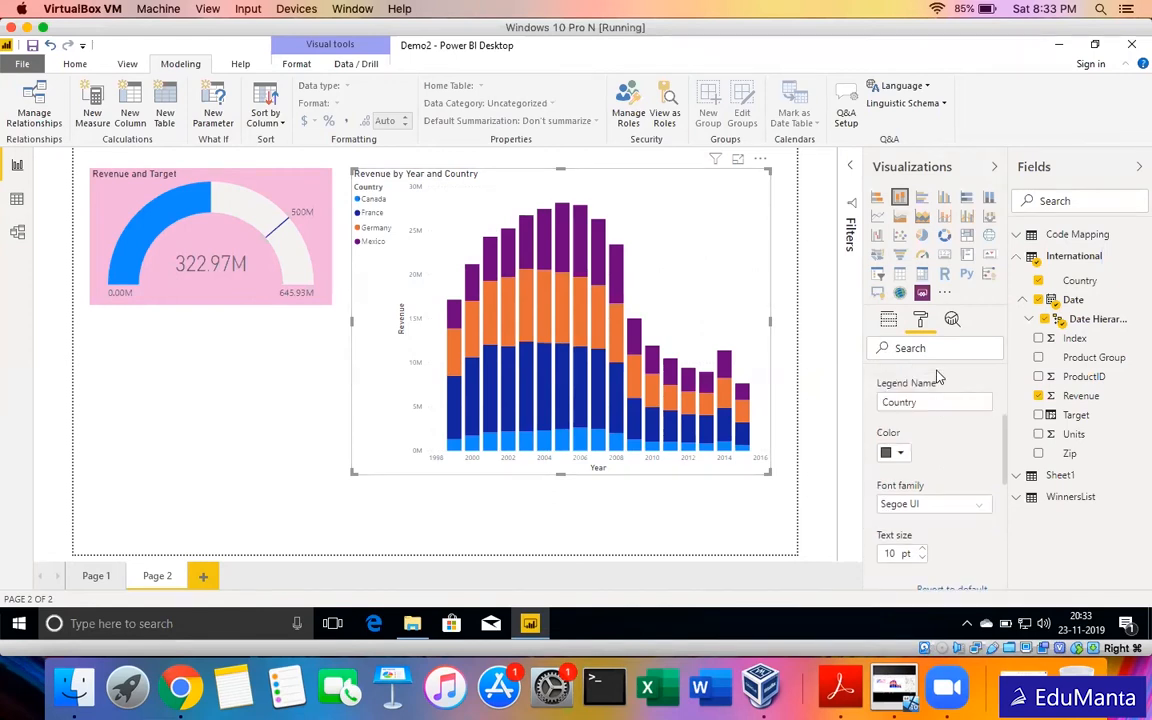
{"action": "scroll", "coordinate": [938, 377], "scroll_direction": "up", "scroll_amount": 2}
{"action": "left_click", "coordinate": [901, 410]}
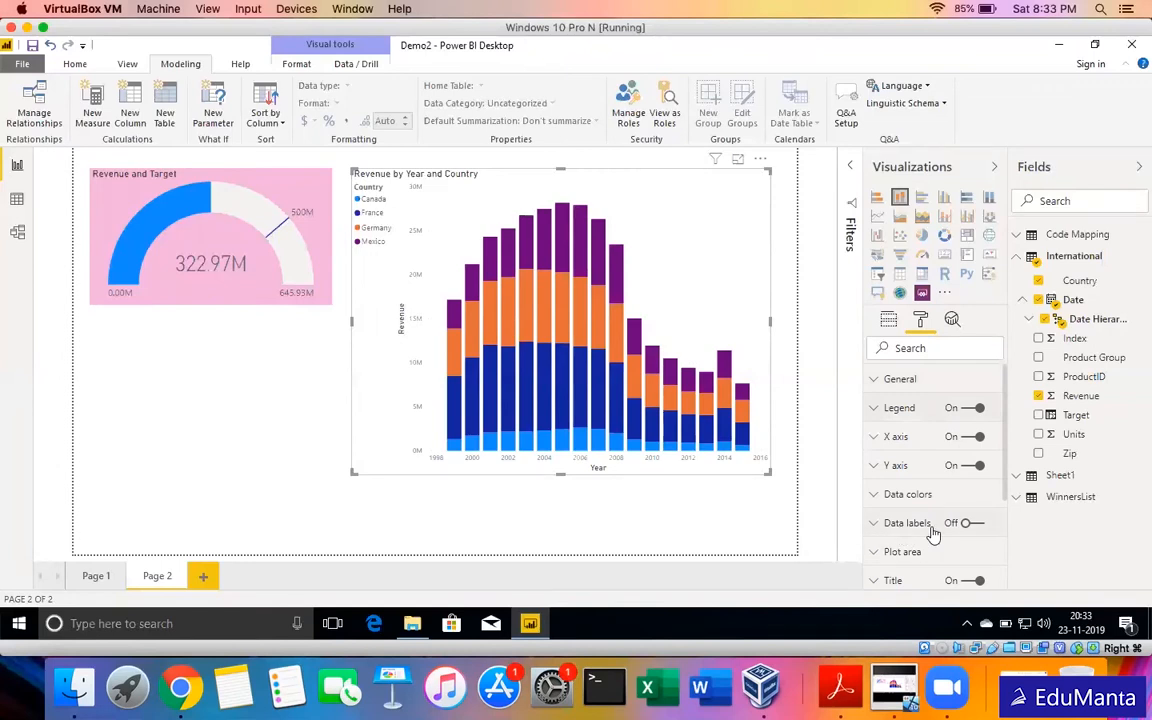
Turn on the column chart's data labels and replace Date on the axis with Country, moved from the legend.
{"action": "left_click", "coordinate": [974, 530]}
{"action": "left_click", "coordinate": [886, 320]}
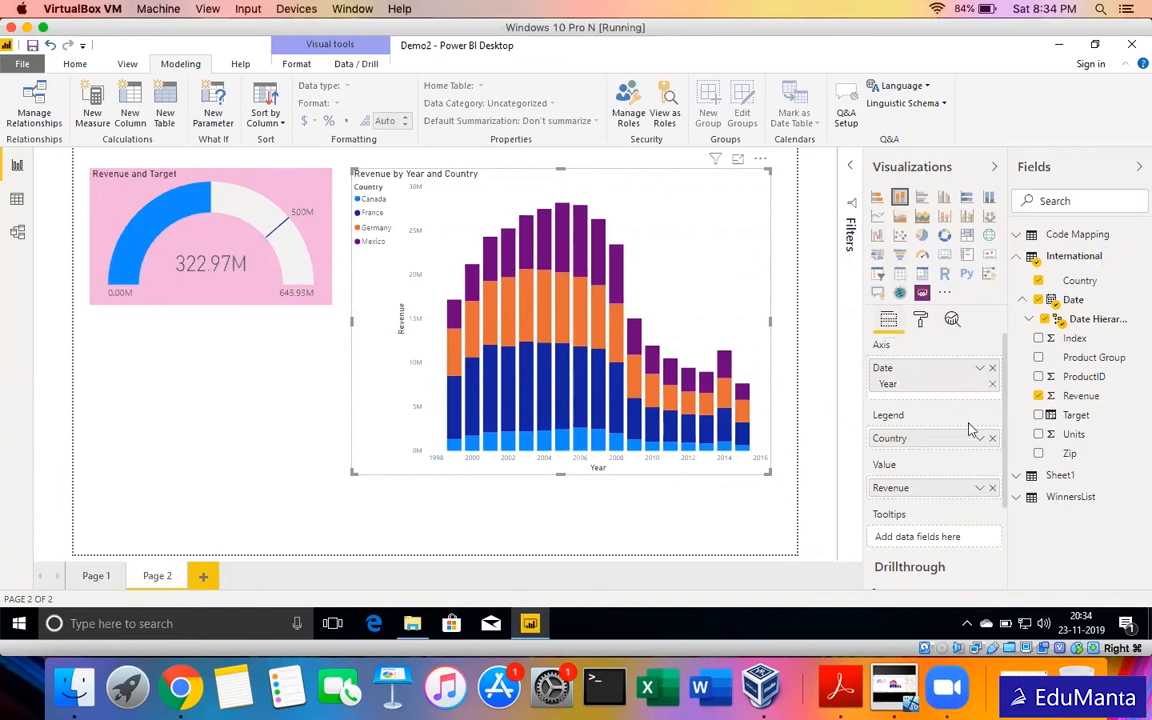
{"action": "left_click", "coordinate": [992, 368]}
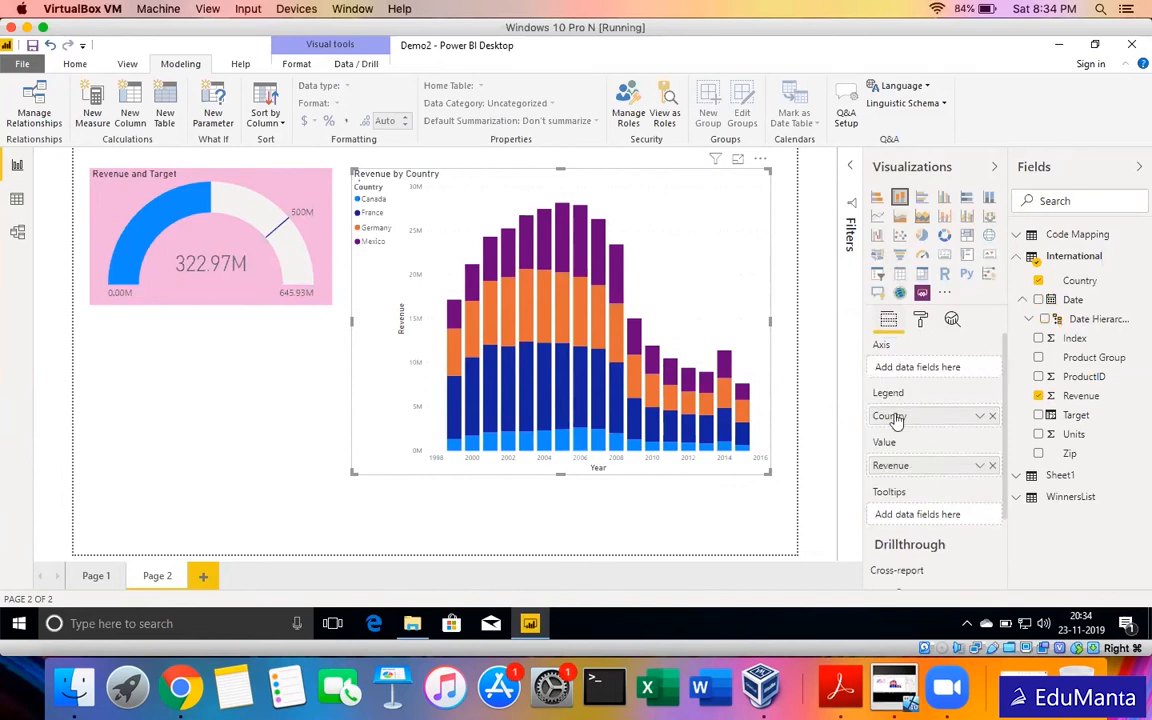
{"action": "left_click_drag", "start_coordinate": [897, 416], "coordinate": [897, 372]}
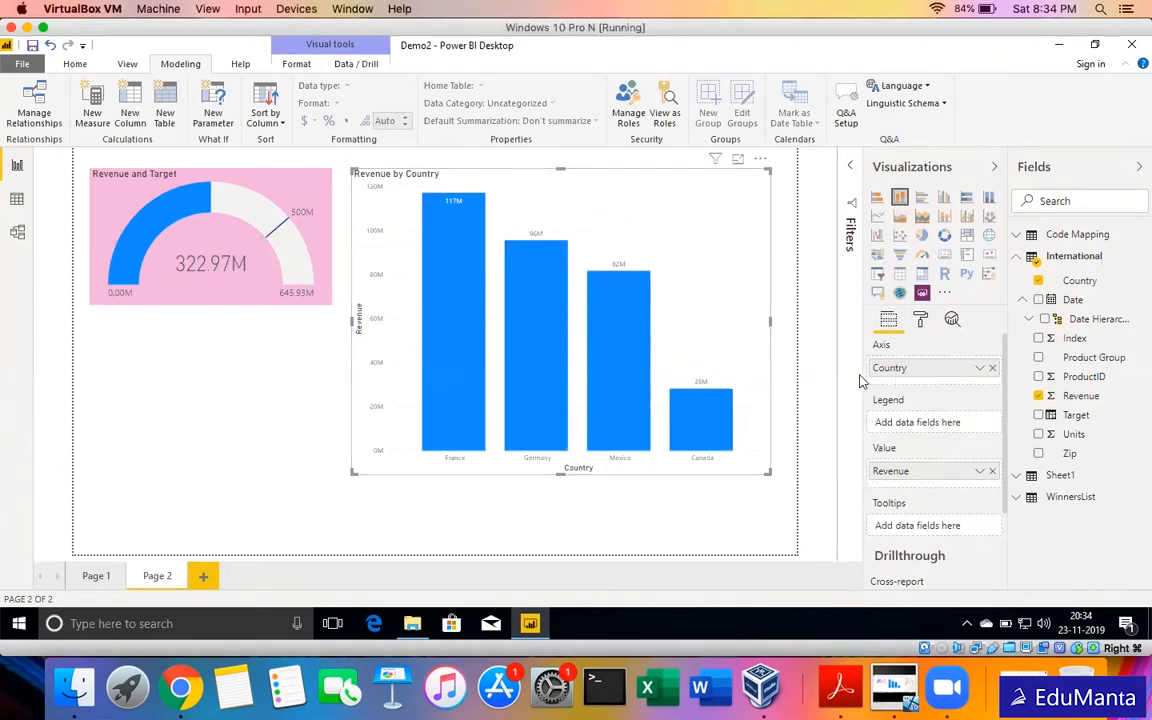
Set the text size of the Revenue by Country chart's data labels to 11 pt.
{"action": "left_click", "coordinate": [919, 325]}
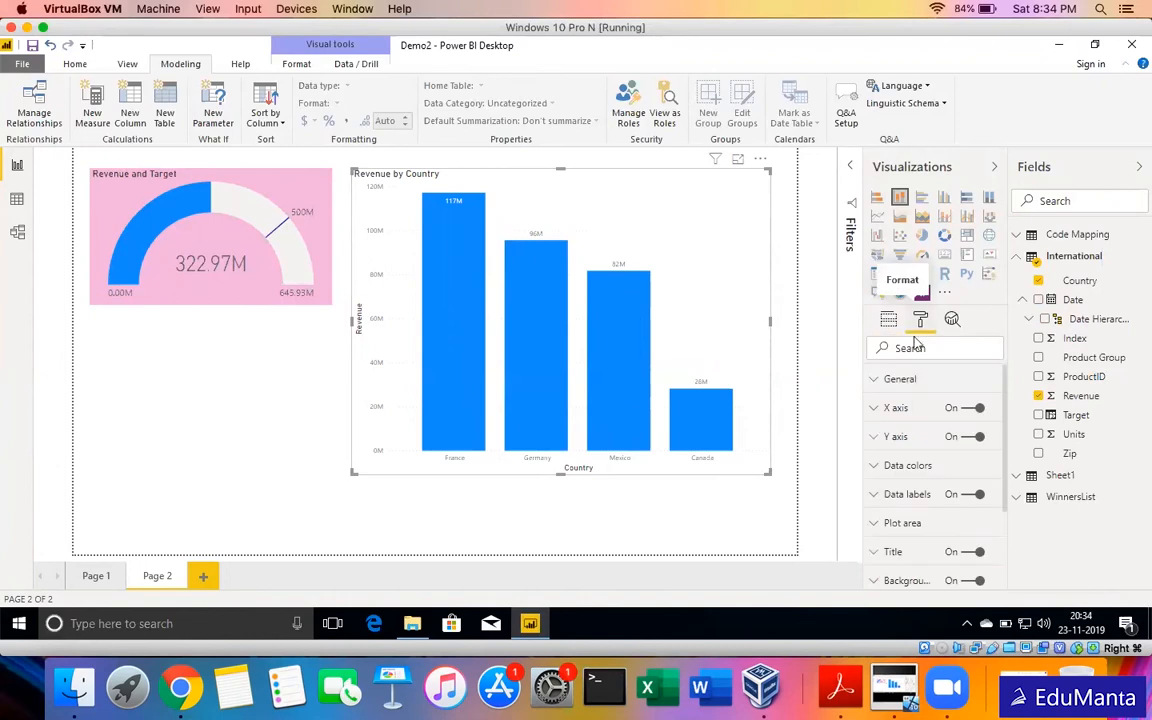
{"action": "scroll", "coordinate": [908, 440], "scroll_direction": "down", "scroll_amount": 2}
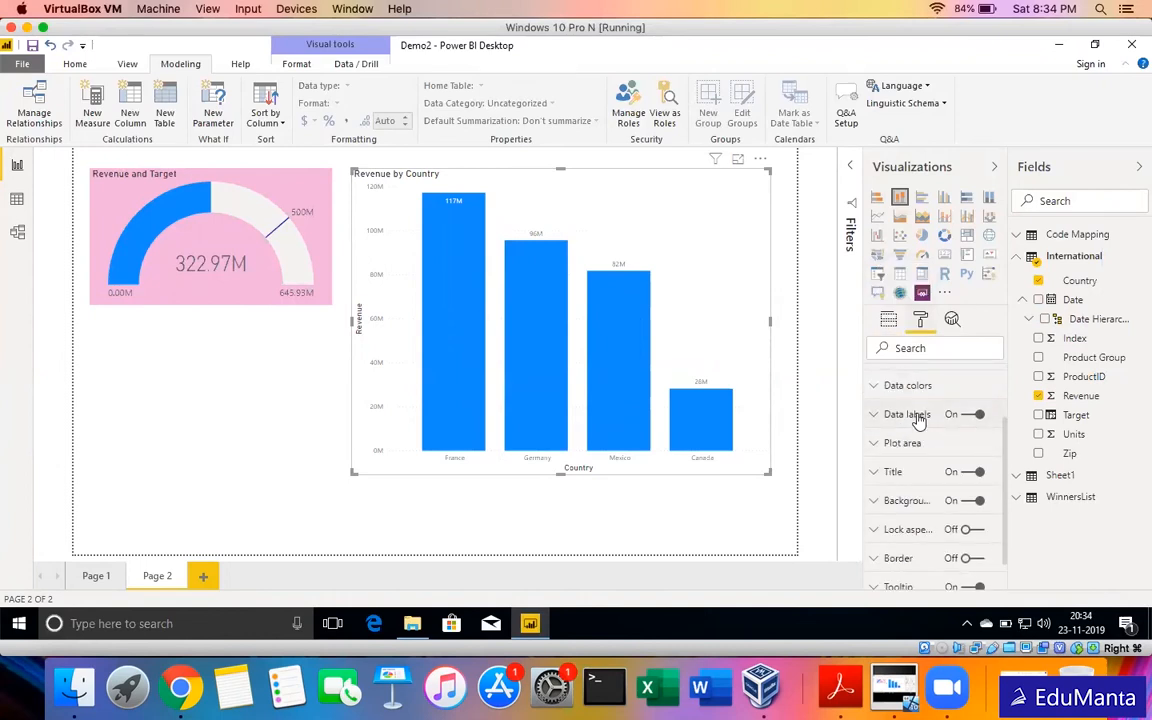
{"action": "left_click", "coordinate": [890, 414]}
{"action": "scroll", "coordinate": [919, 422], "scroll_direction": "down", "scroll_amount": 1}
{"action": "scroll", "coordinate": [919, 422], "scroll_direction": "down", "scroll_amount": 1}
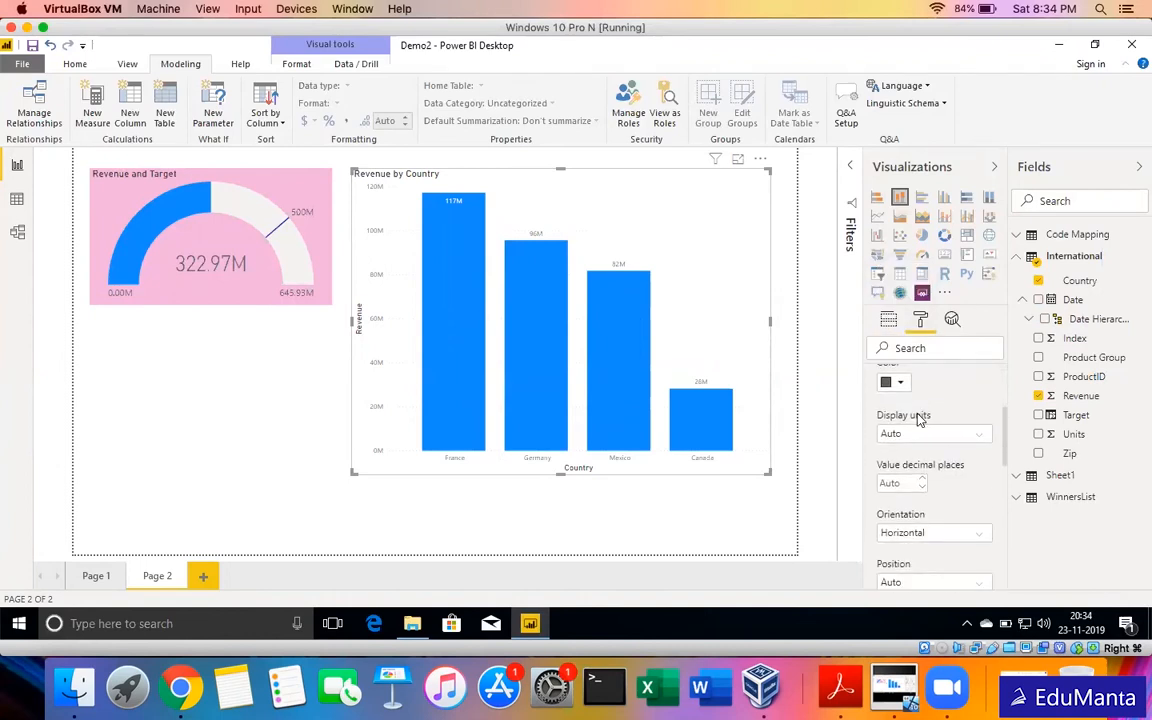
{"action": "scroll", "coordinate": [919, 420], "scroll_direction": "down", "scroll_amount": 2}
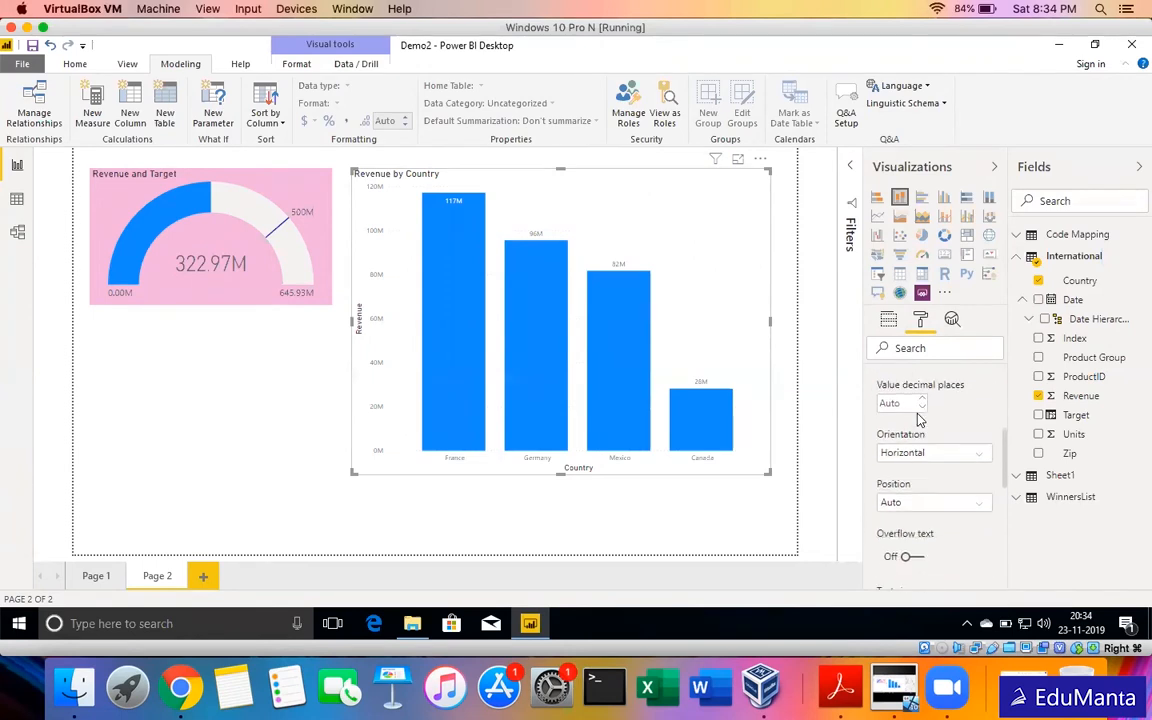
{"action": "scroll", "coordinate": [919, 421], "scroll_direction": "down", "scroll_amount": 2}
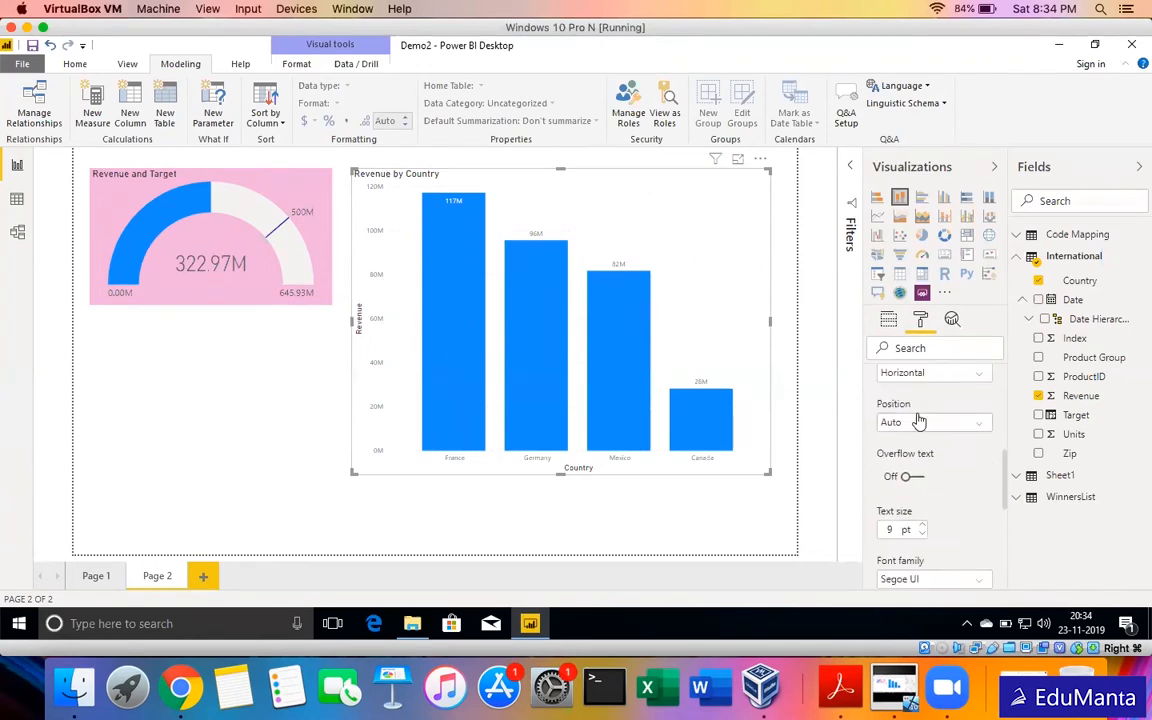
{"action": "left_click", "coordinate": [922, 525]}
{"action": "scroll", "coordinate": [922, 530], "scroll_direction": "down", "scroll_amount": 2}
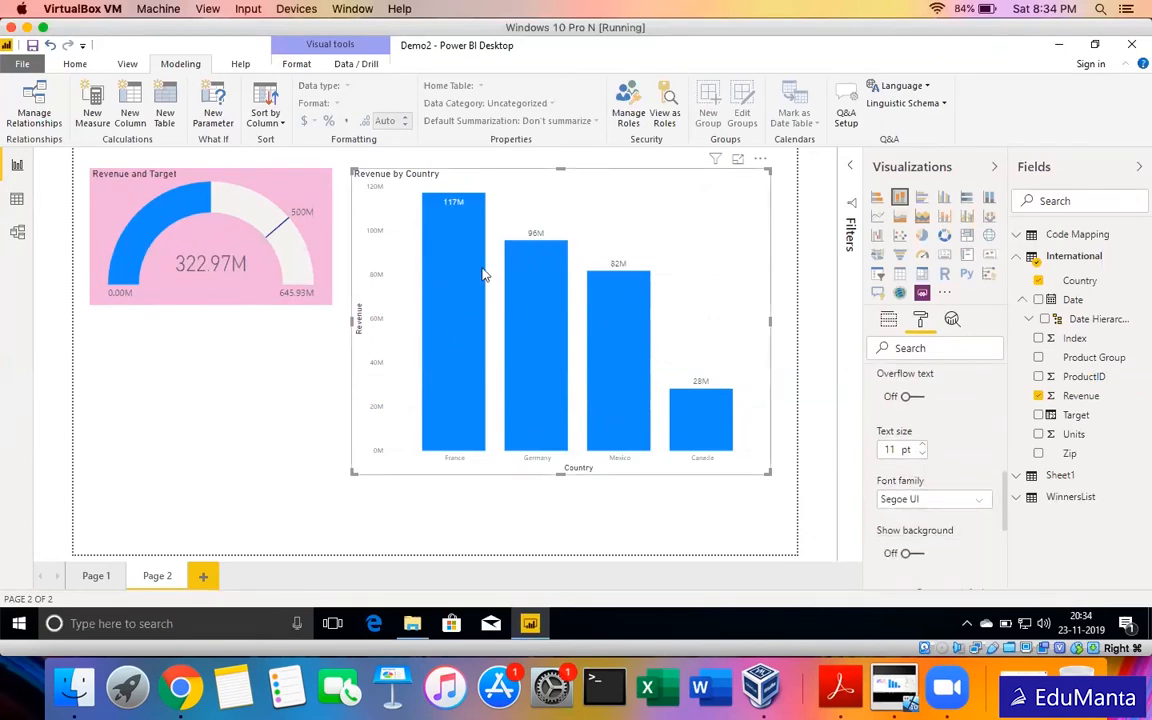
Sort the Revenue by Country column chart by Country in ascending order.
{"action": "mouse_move", "coordinate": [460, 305]}
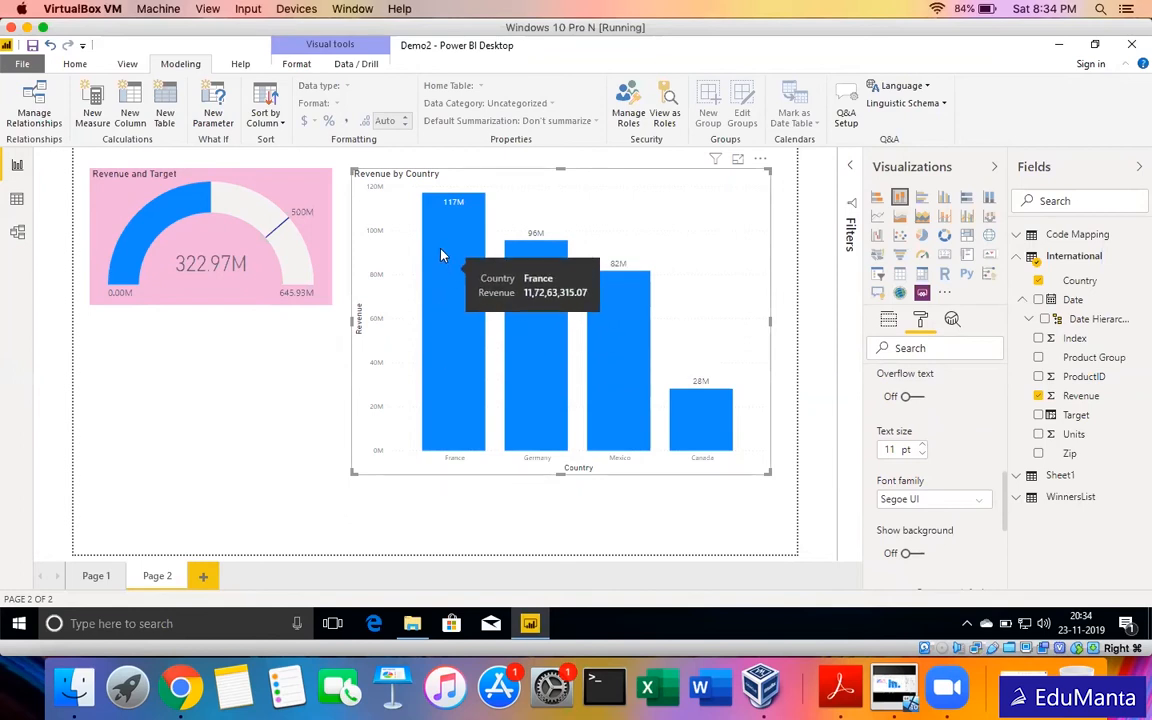
{"action": "mouse_move", "coordinate": [528, 287]}
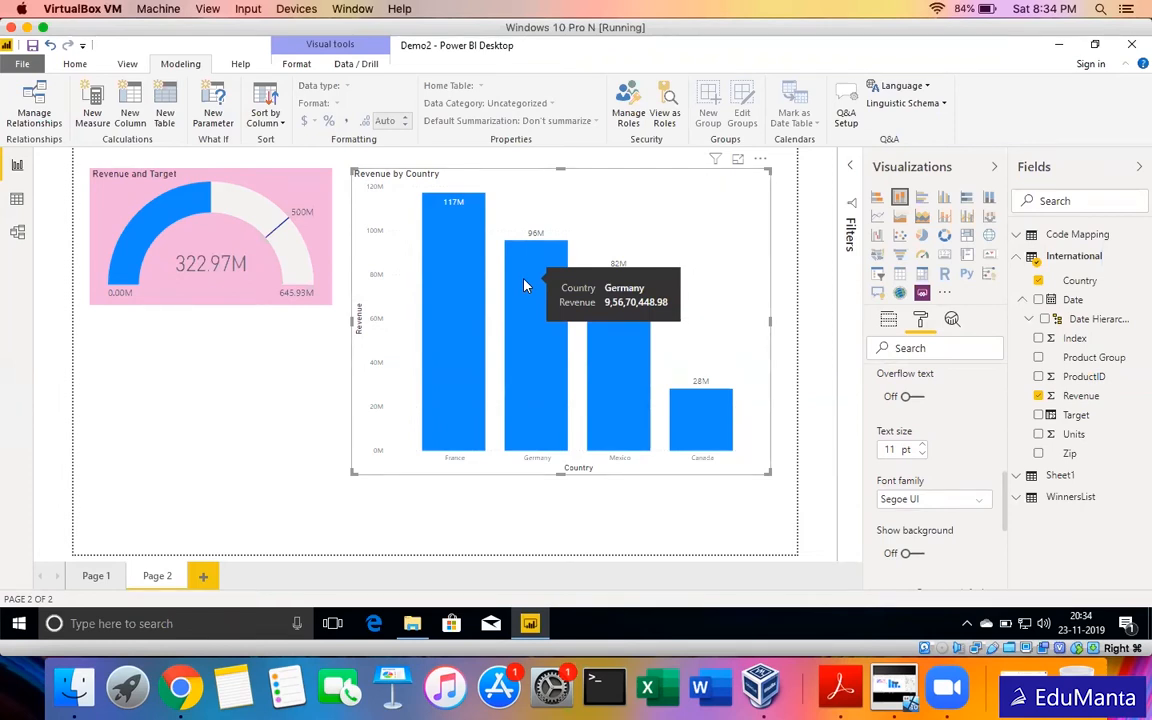
{"action": "mouse_move", "coordinate": [615, 313]}
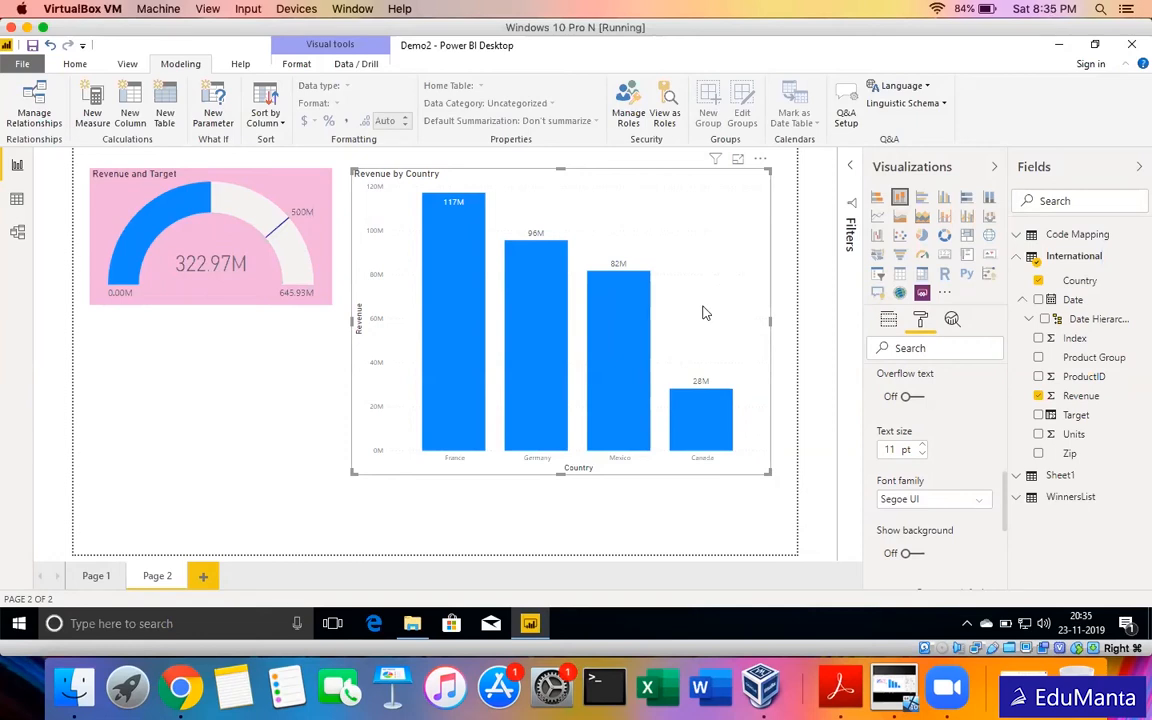
{"action": "left_click", "coordinate": [760, 160]}
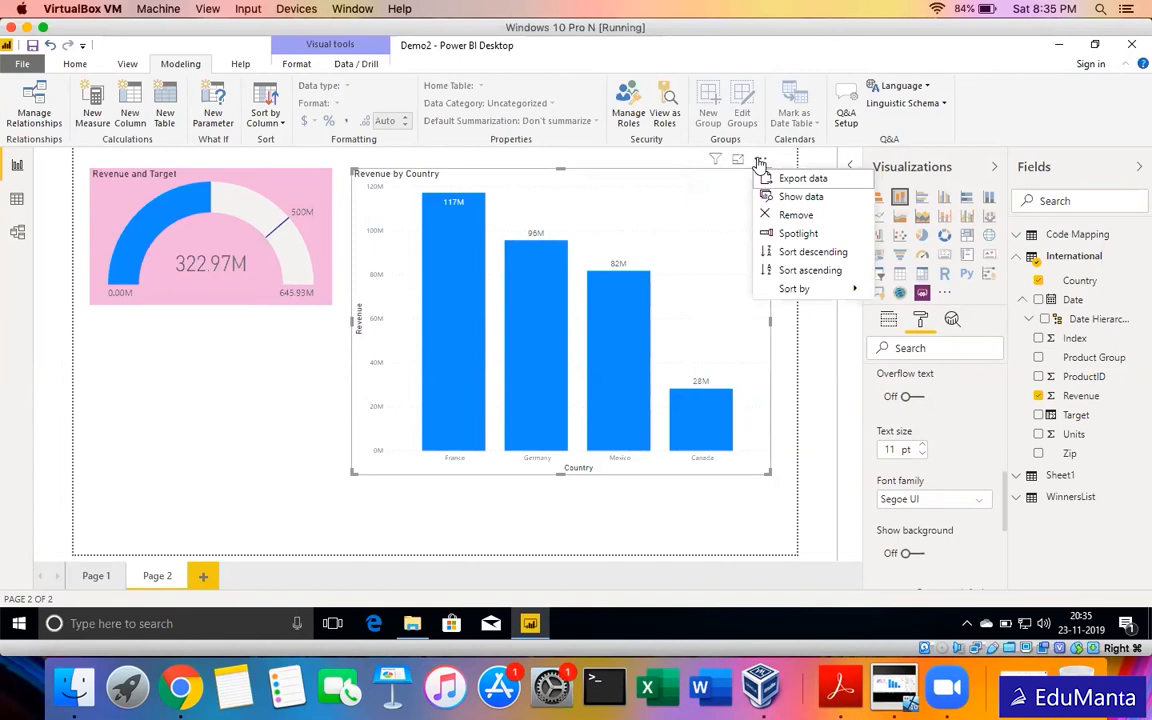
{"action": "mouse_move", "coordinate": [818, 288]}
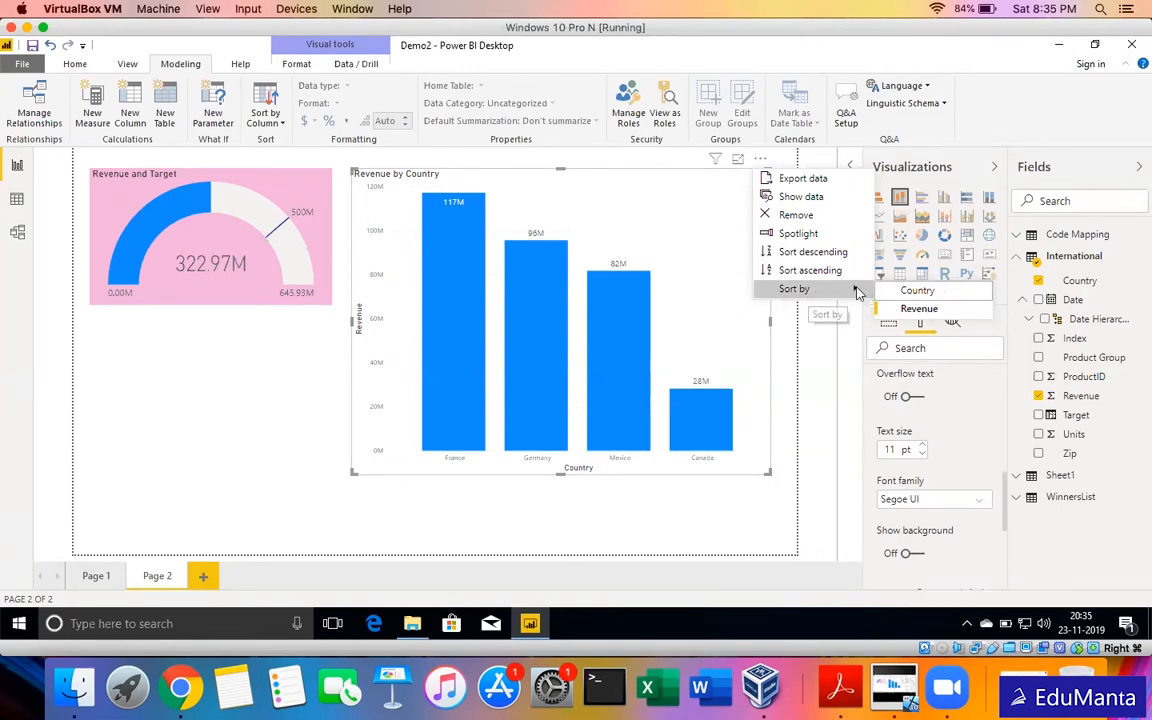
{"action": "left_click", "coordinate": [907, 292]}
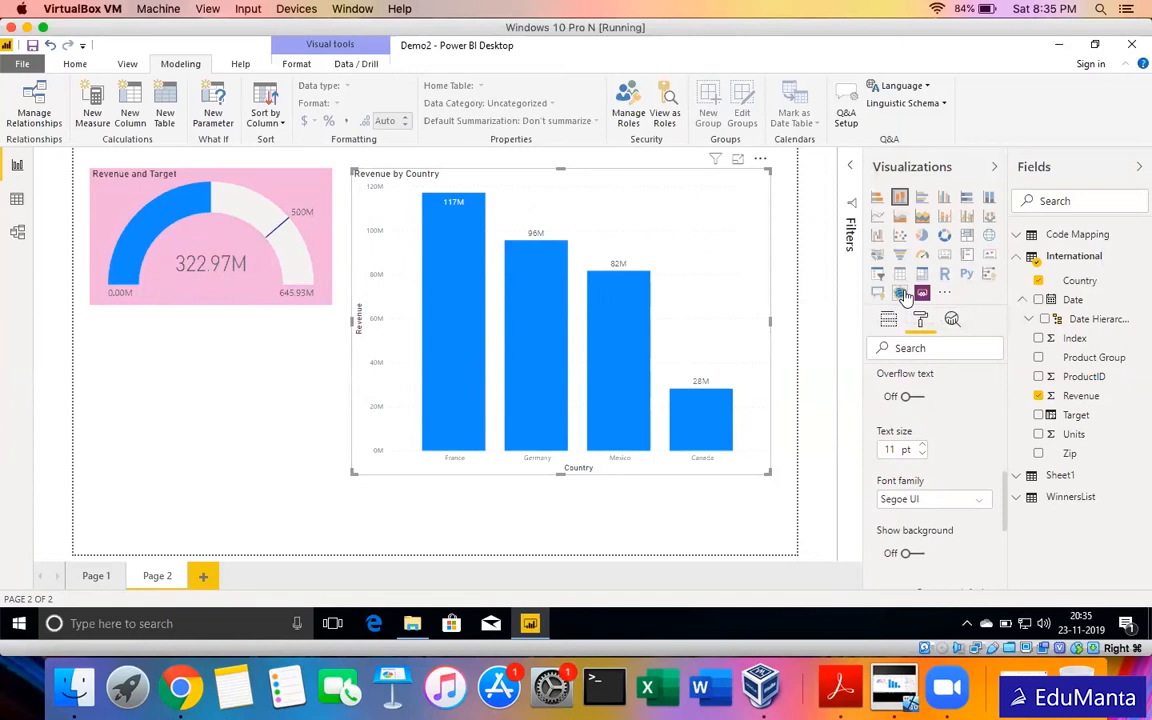
{"action": "left_click", "coordinate": [760, 159]}
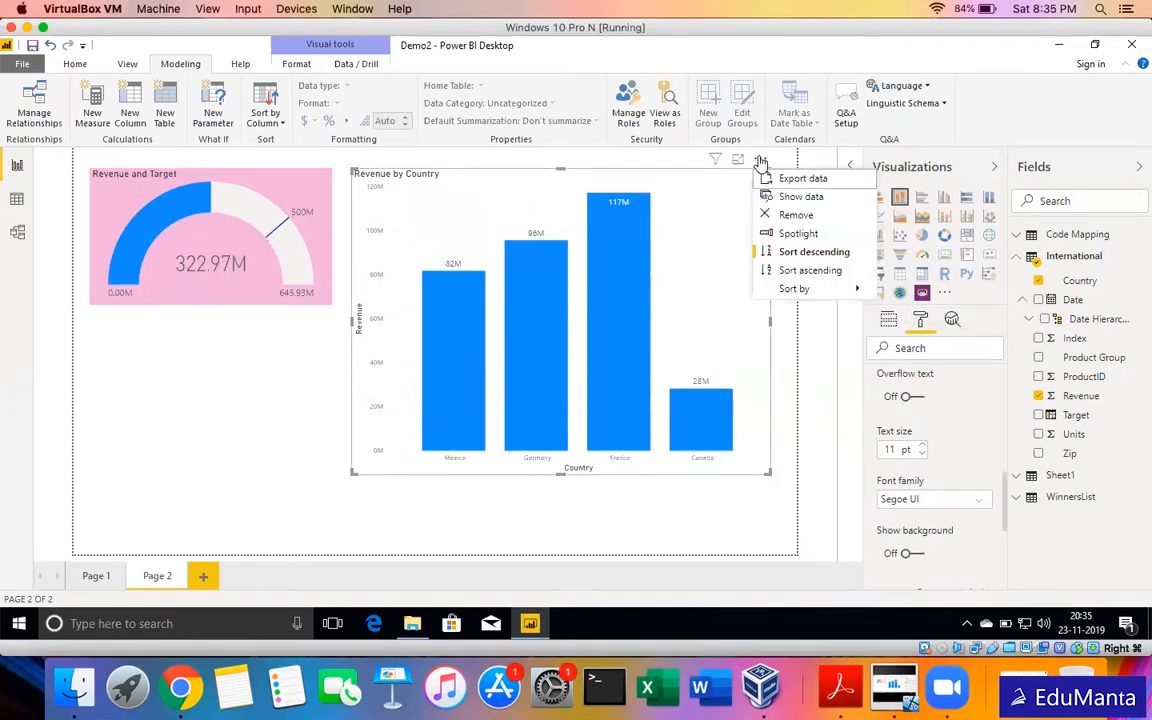
{"action": "left_click", "coordinate": [818, 276]}
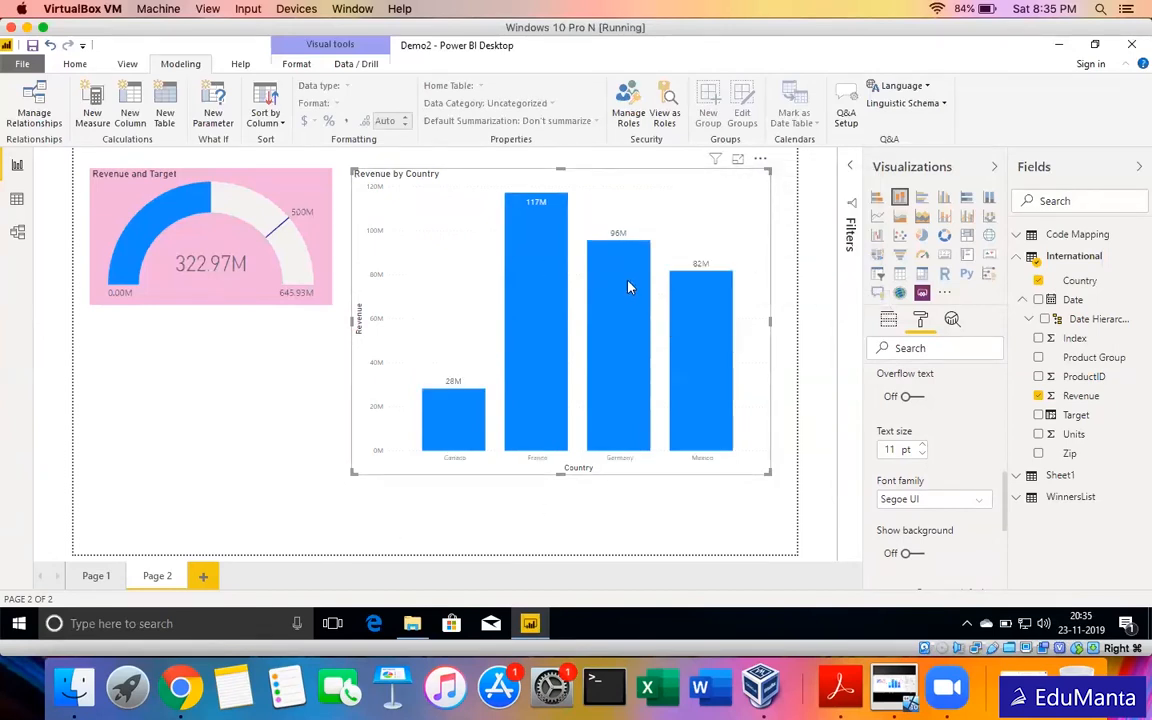
Format the column chart's X axis labels as 10 pt Arial Black and extend the chart slightly downward to make it taller.
{"action": "mouse_move", "coordinate": [725, 337]}
{"action": "scroll", "coordinate": [940, 397], "scroll_direction": "up", "scroll_amount": 6}
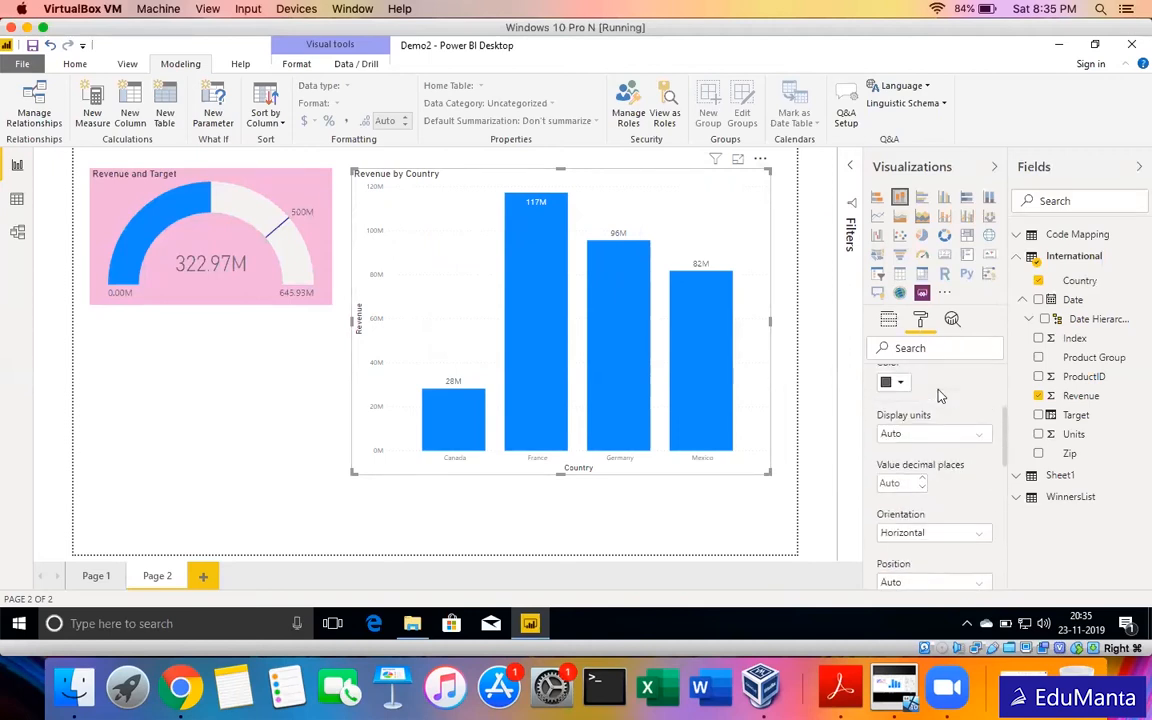
{"action": "left_click", "coordinate": [895, 496]}
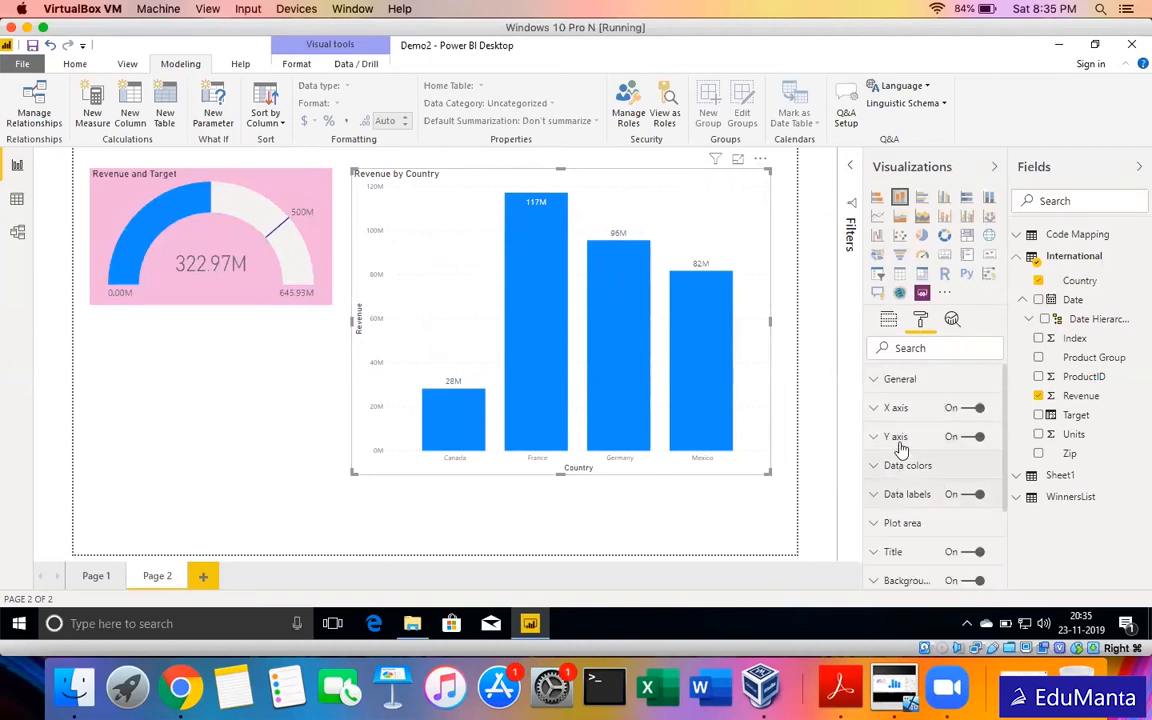
{"action": "left_click", "coordinate": [916, 414]}
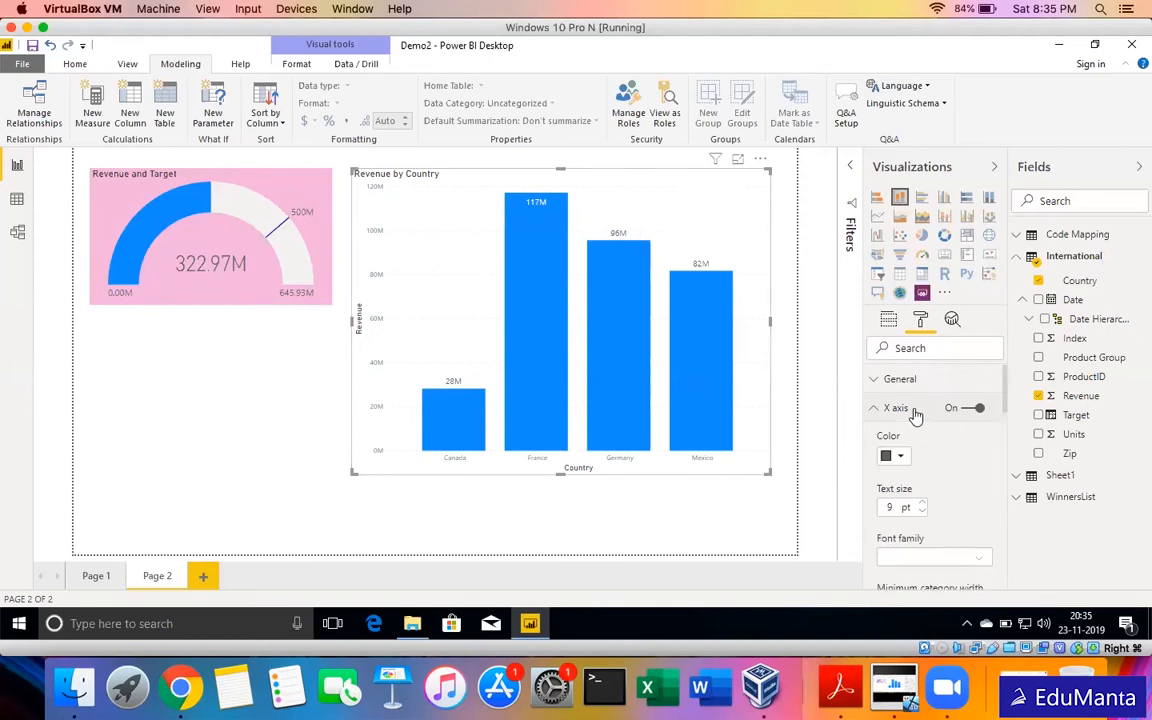
{"action": "left_click", "coordinate": [924, 504]}
{"action": "scroll", "coordinate": [927, 490], "scroll_direction": "down", "scroll_amount": 2}
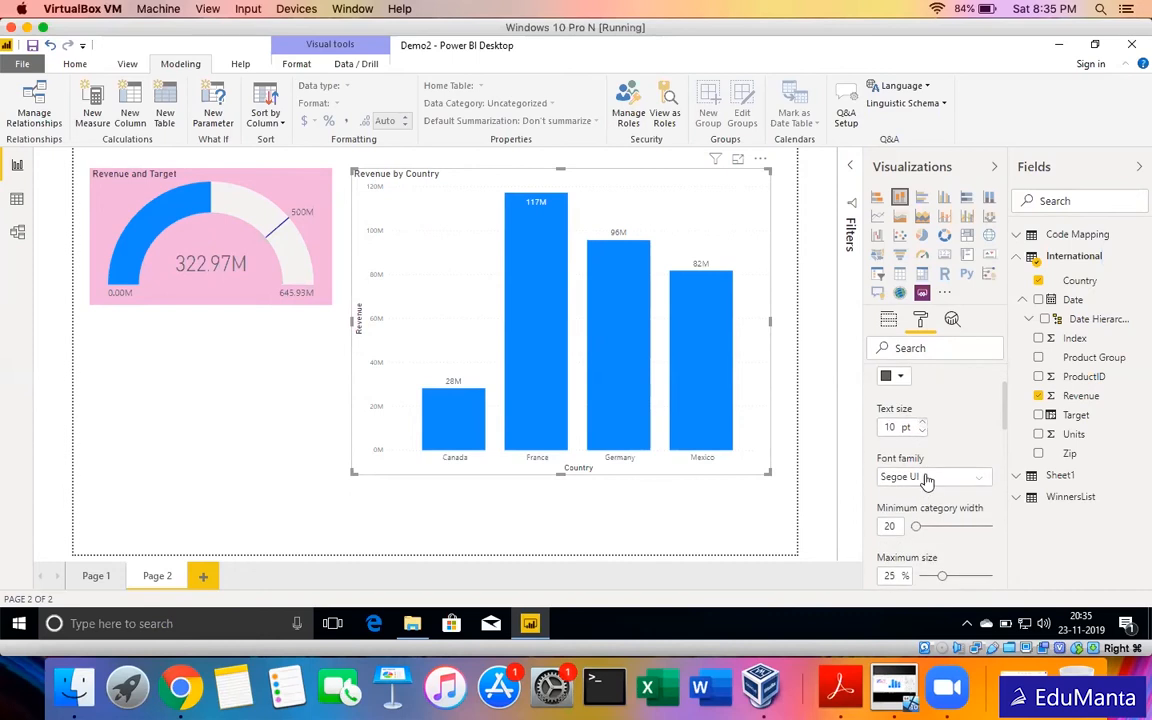
{"action": "left_click", "coordinate": [927, 478]}
{"action": "left_click", "coordinate": [903, 511]}
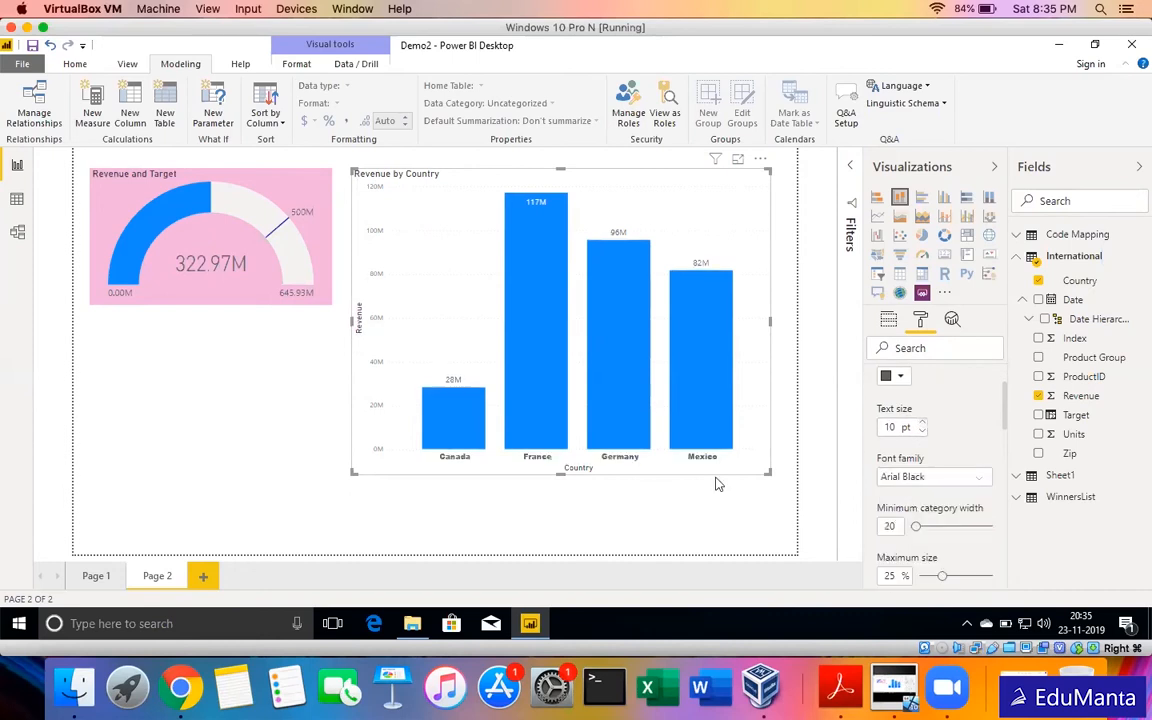
{"action": "left_click_drag", "start_coordinate": [562, 474], "coordinate": [566, 507]}
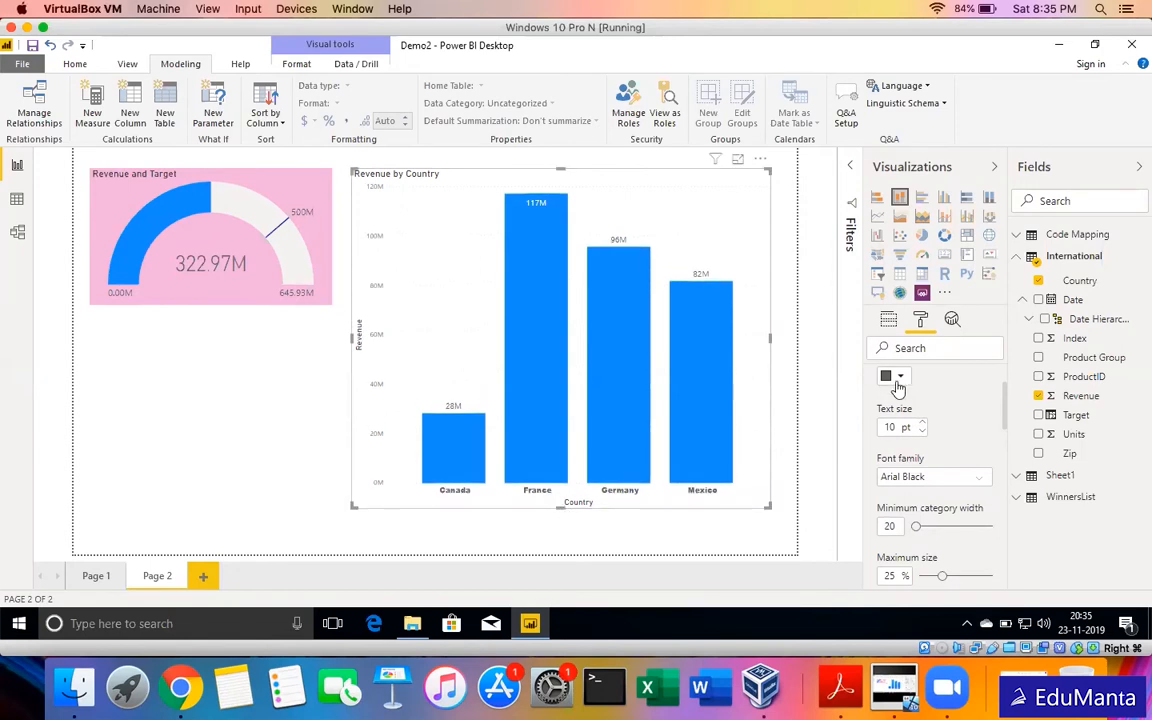
{"action": "scroll", "coordinate": [898, 388], "scroll_direction": "up", "scroll_amount": 2}
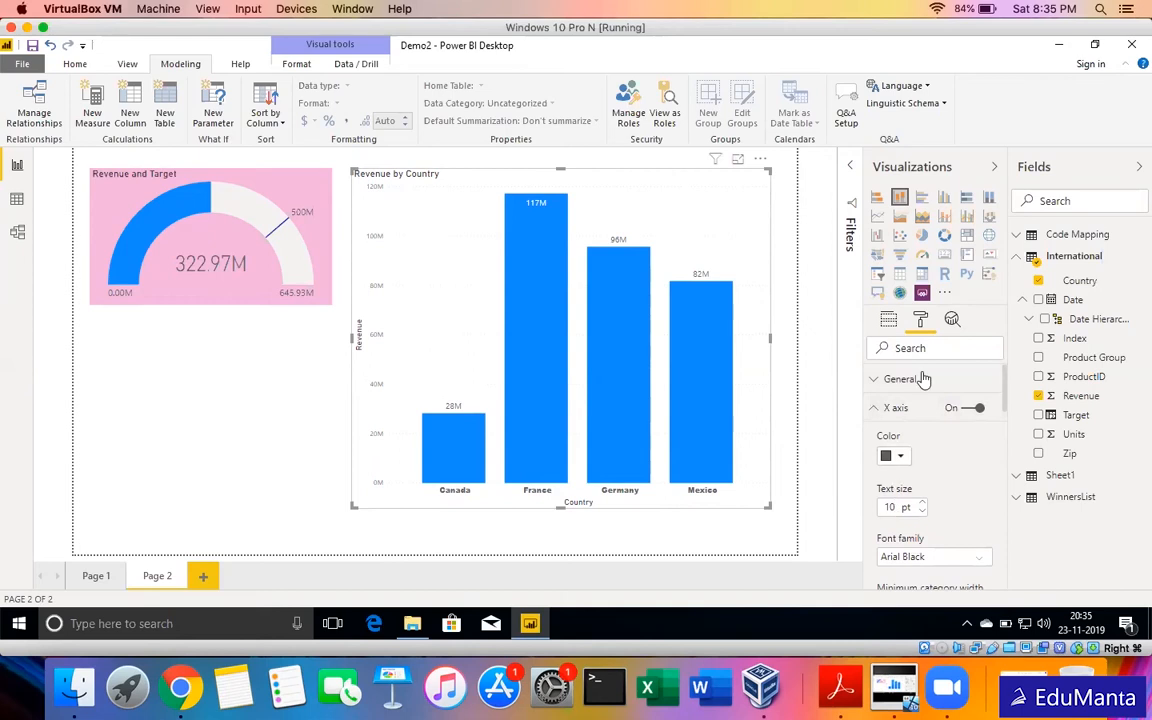
{"action": "left_click", "coordinate": [896, 408]}
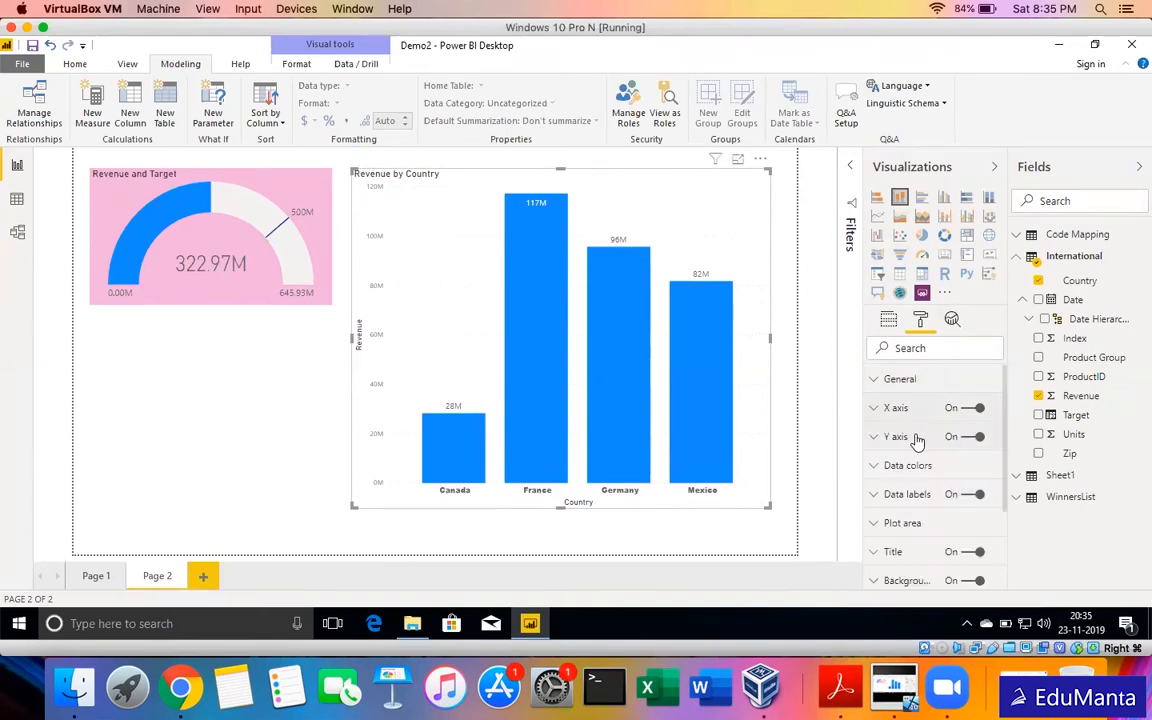
Turn off the Y axis title of the Revenue by Country chart.
{"action": "left_click", "coordinate": [915, 438]}
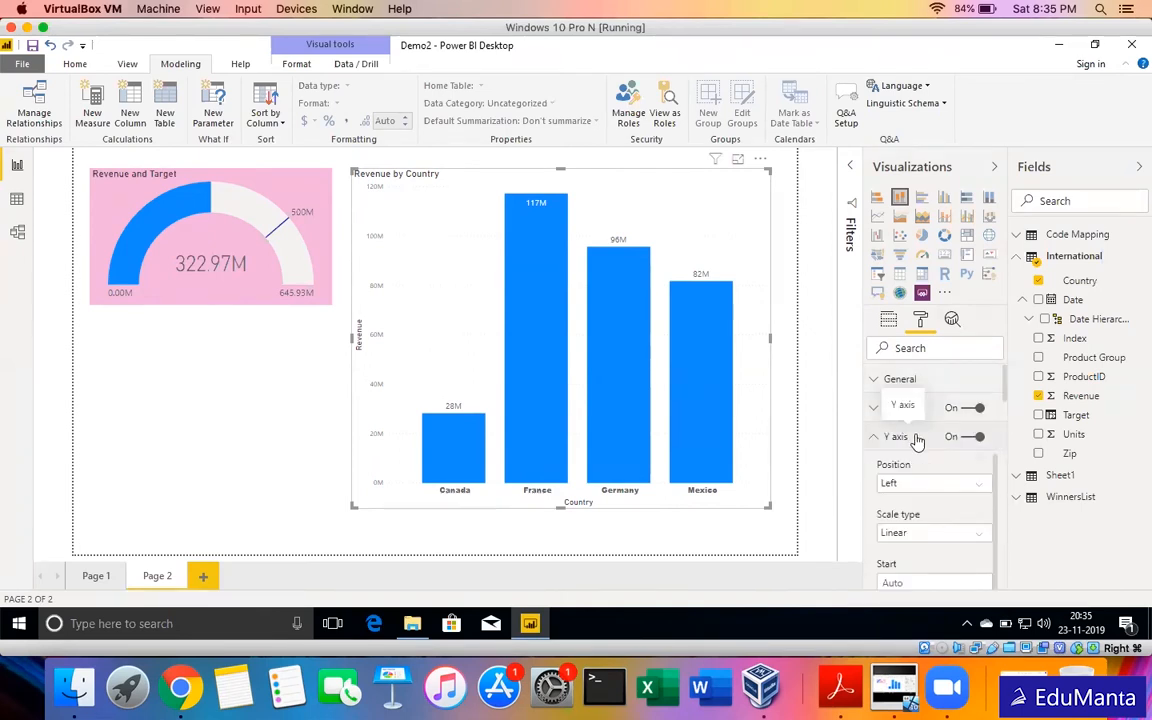
{"action": "scroll", "coordinate": [917, 441], "scroll_direction": "down", "scroll_amount": 3}
{"action": "scroll", "coordinate": [917, 441], "scroll_direction": "down", "scroll_amount": 3}
{"action": "scroll", "coordinate": [917, 441], "scroll_direction": "down", "scroll_amount": 2}
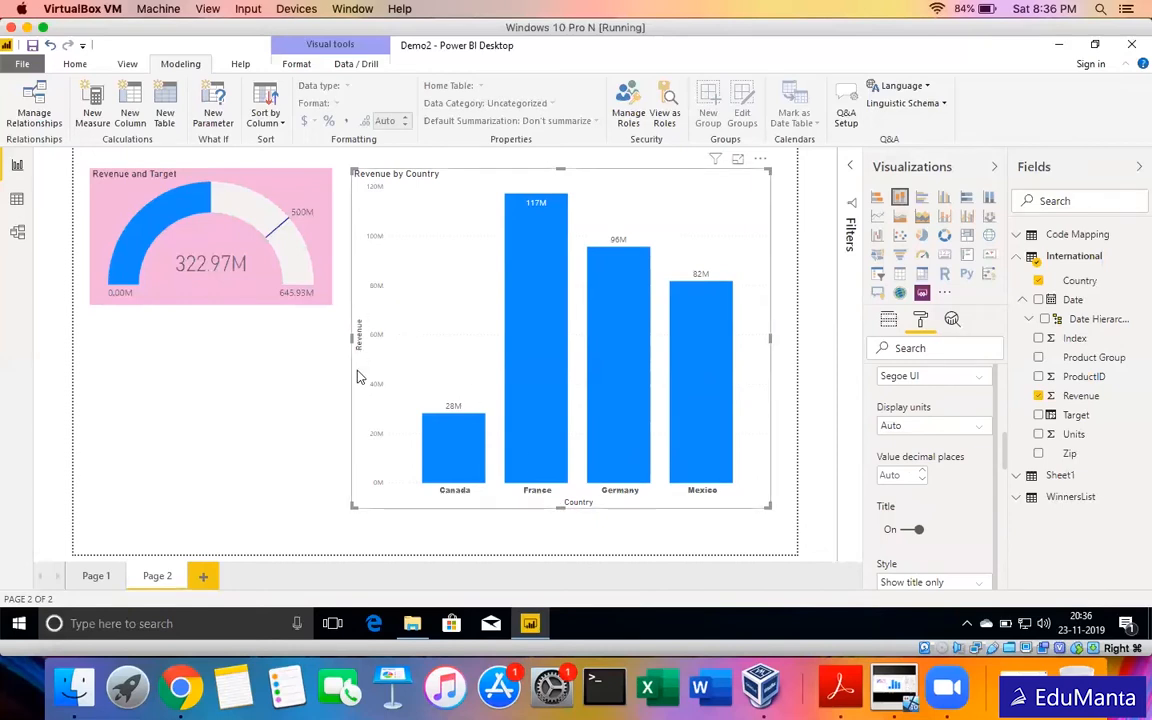
{"action": "scroll", "coordinate": [955, 410], "scroll_direction": "up", "scroll_amount": 1}
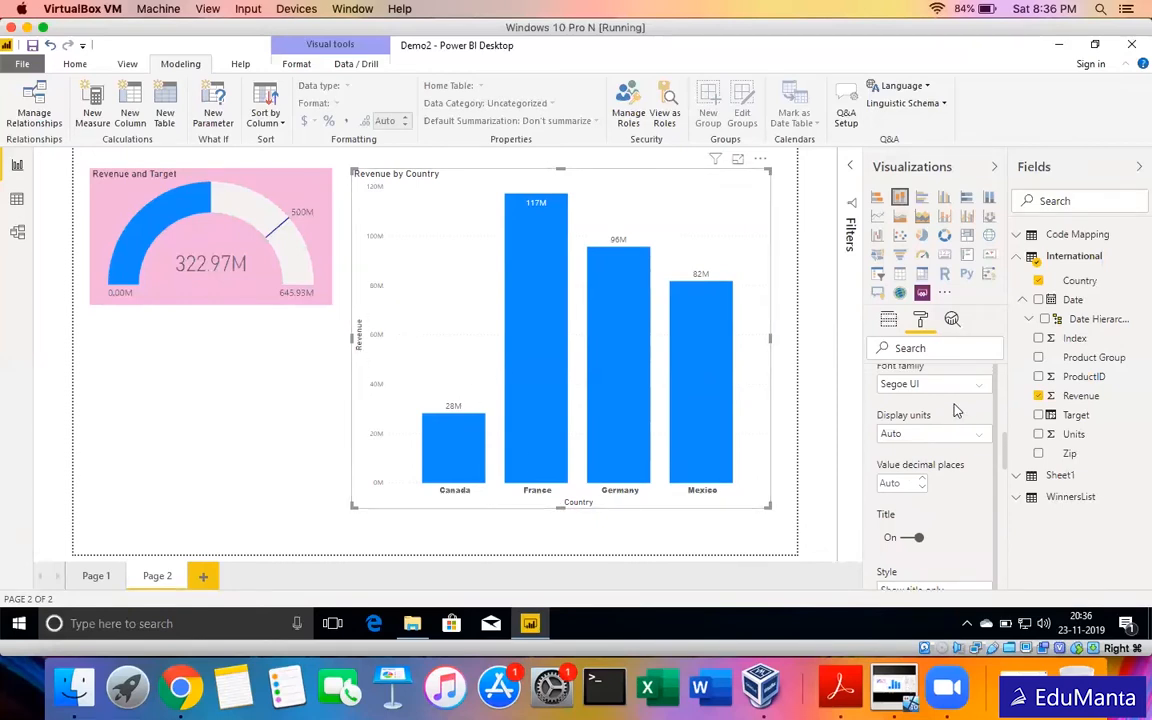
{"action": "left_click", "coordinate": [905, 541]}
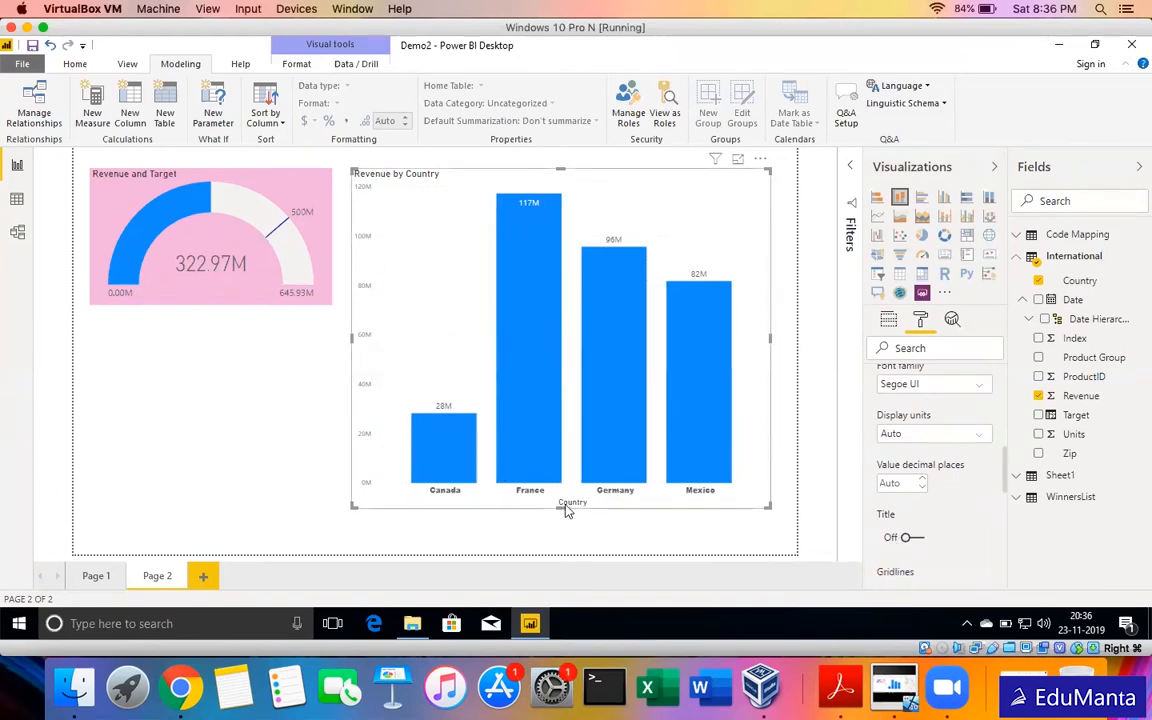
{"action": "scroll", "coordinate": [940, 456], "scroll_direction": "up", "scroll_amount": 3}
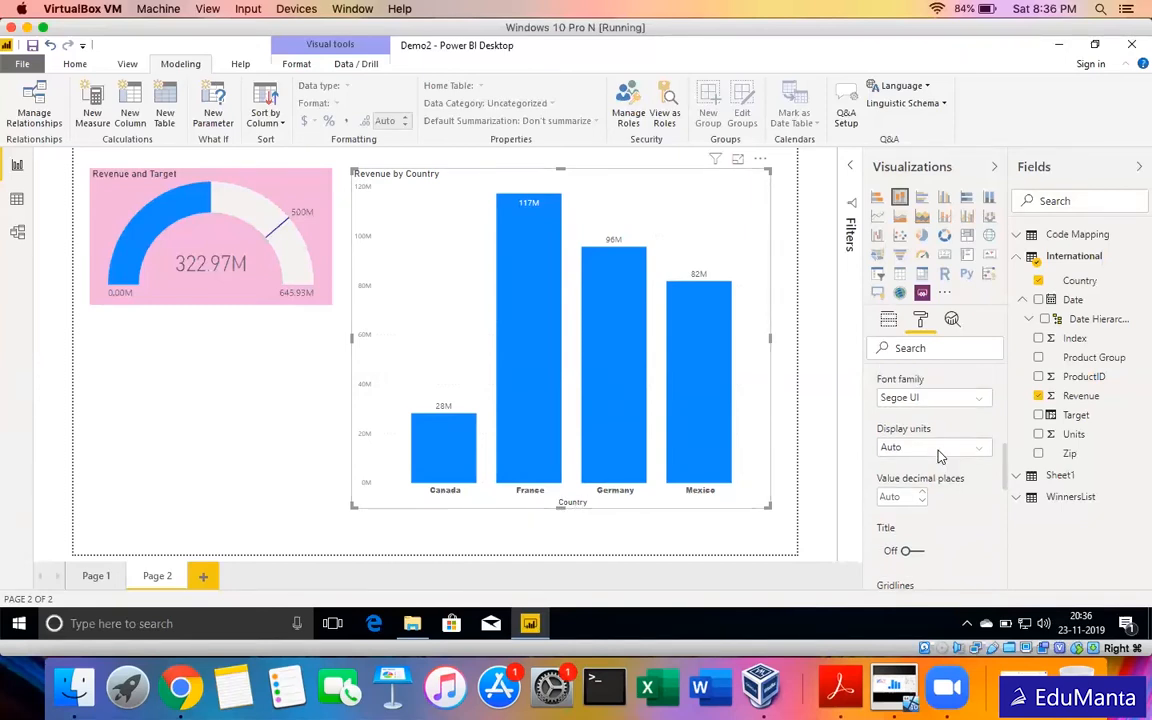
{"action": "scroll", "coordinate": [940, 456], "scroll_direction": "up", "scroll_amount": 4}
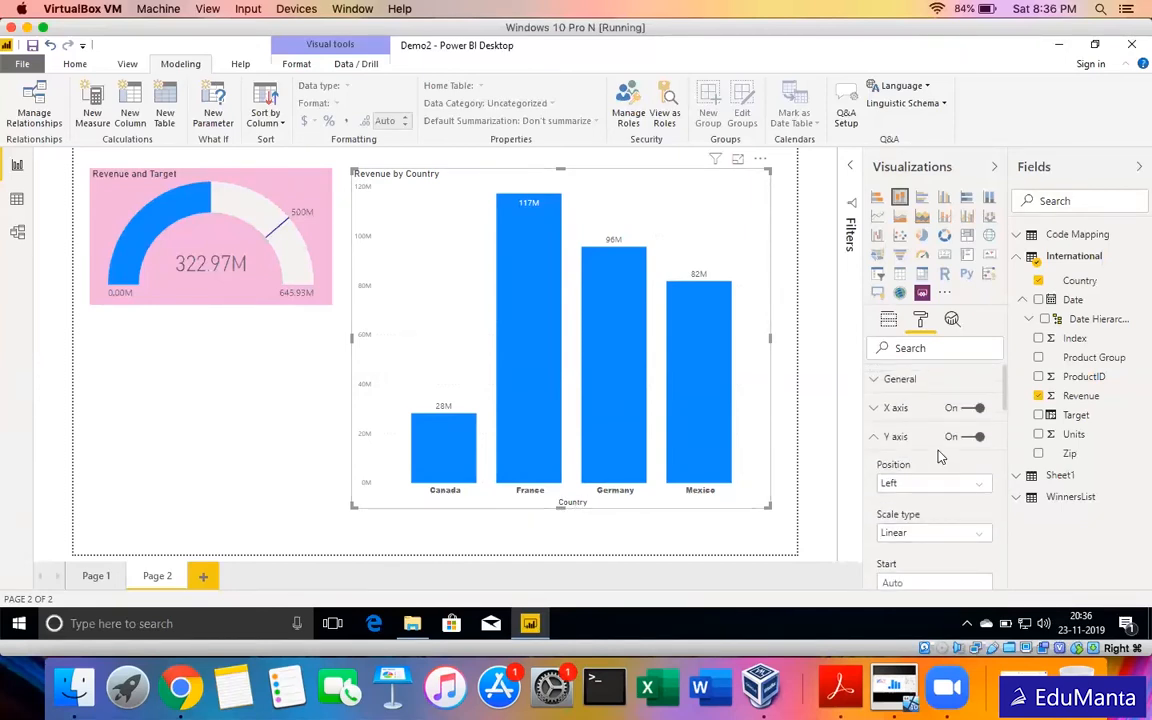
{"action": "left_click", "coordinate": [898, 439]}
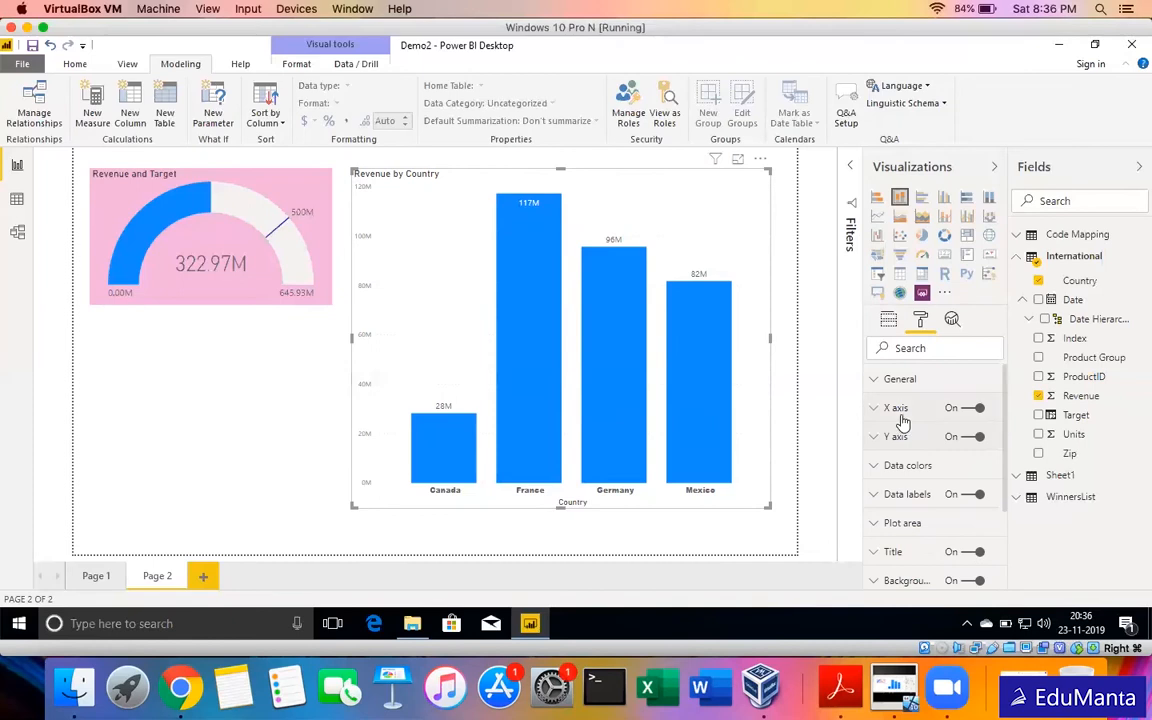
Turn off the X axis title of the Revenue by Country chart.
{"action": "left_click", "coordinate": [901, 411]}
{"action": "scroll", "coordinate": [904, 413], "scroll_direction": "down", "scroll_amount": 4}
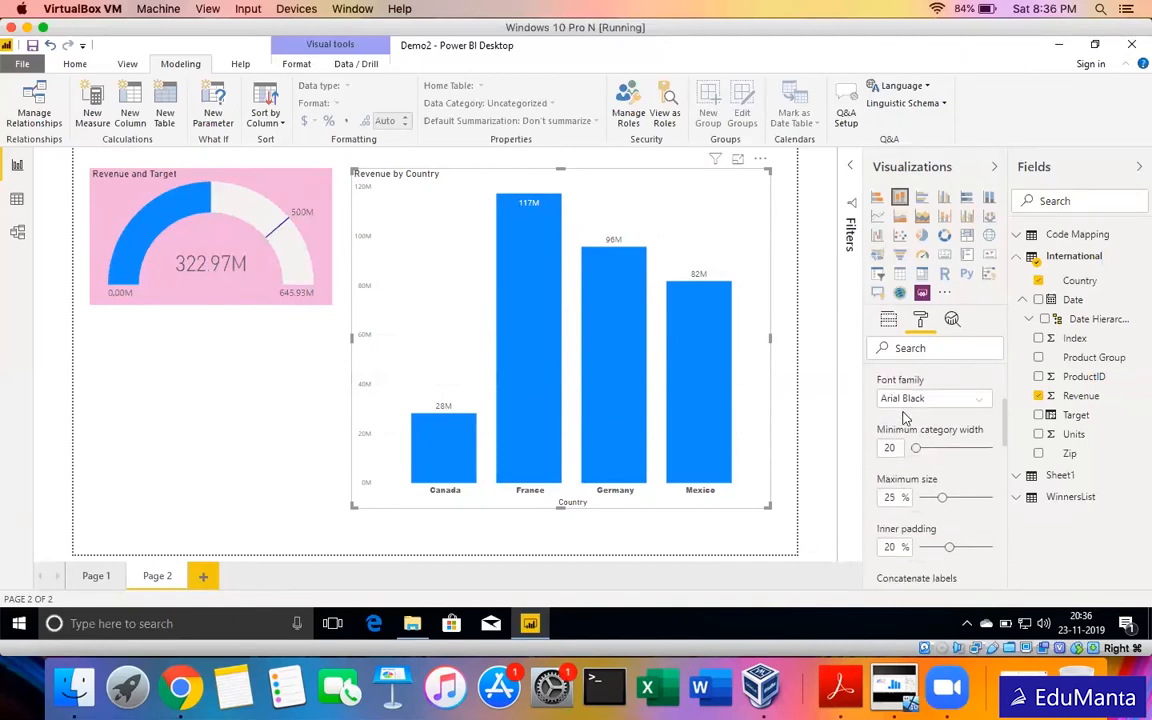
{"action": "scroll", "coordinate": [904, 415], "scroll_direction": "down", "scroll_amount": 3}
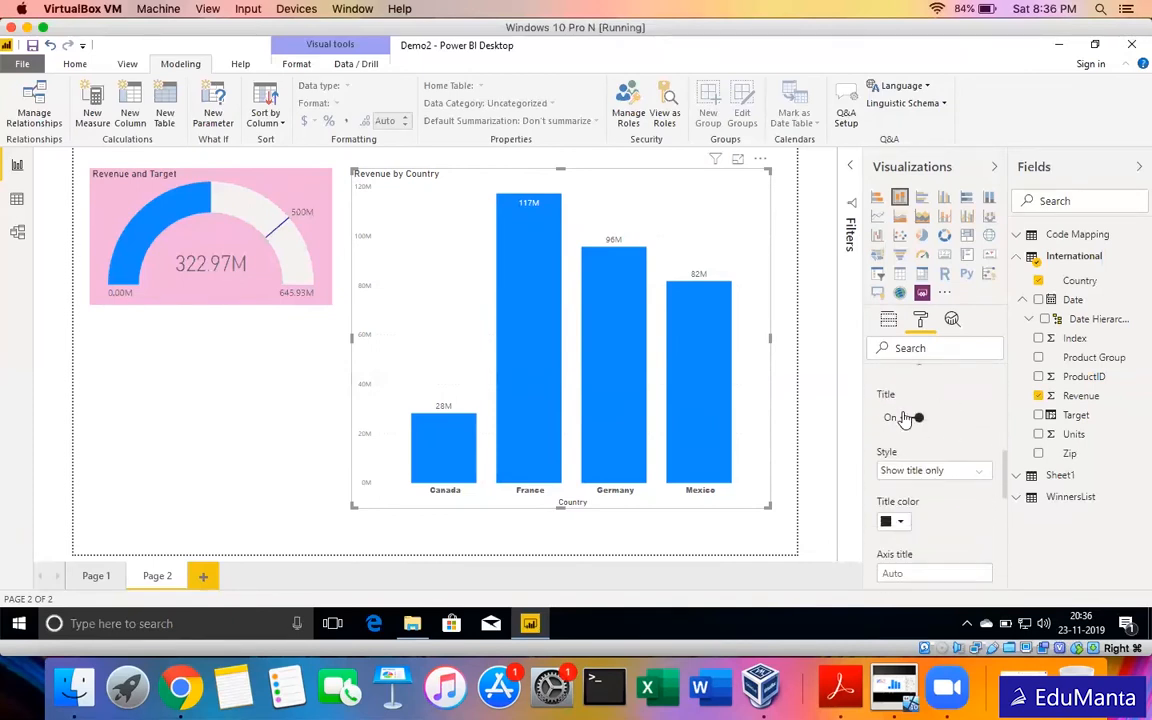
{"action": "left_click", "coordinate": [905, 418]}
{"action": "scroll", "coordinate": [904, 415], "scroll_direction": "up", "scroll_amount": 4}
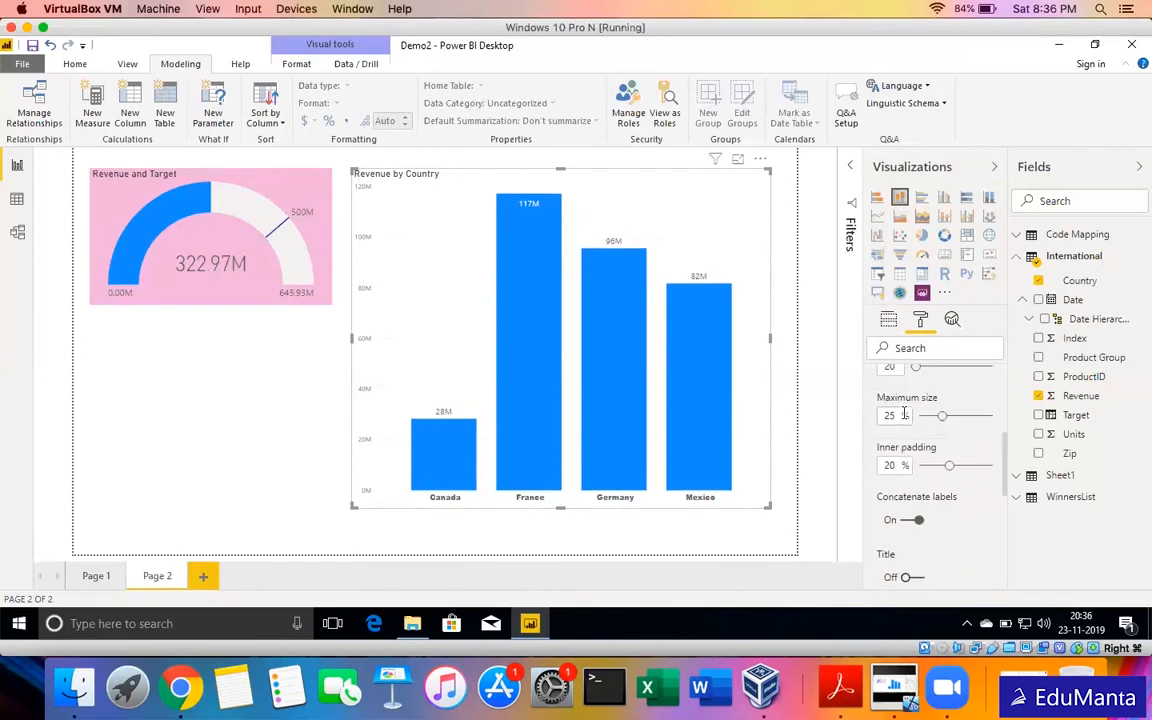
{"action": "scroll", "coordinate": [904, 414], "scroll_direction": "up", "scroll_amount": 4}
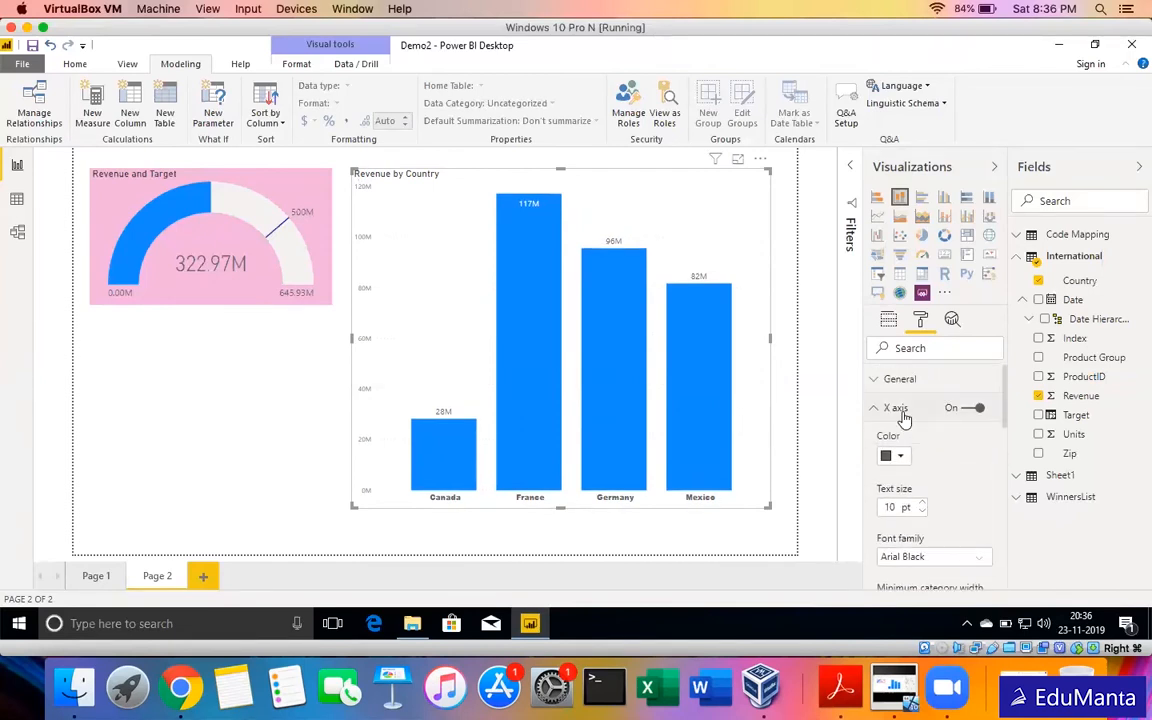
{"action": "left_click", "coordinate": [903, 416]}
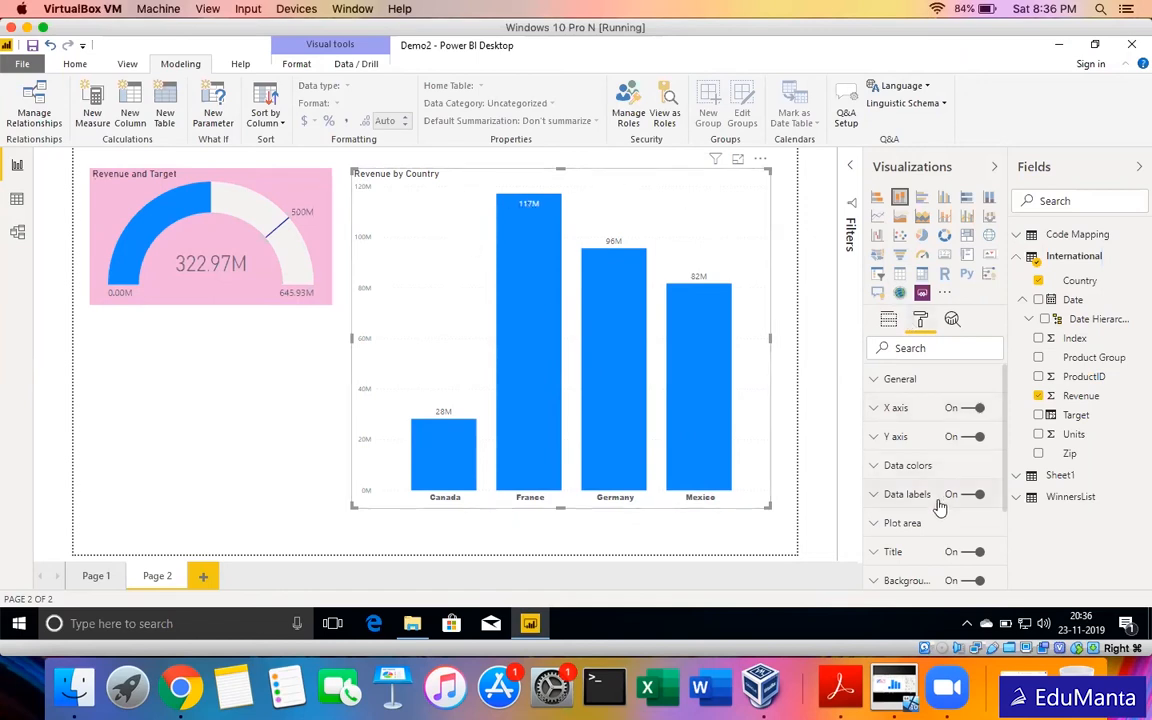
Set the alignment of the Revenue by Country chart's title to center.
{"action": "left_click", "coordinate": [879, 560]}
{"action": "scroll", "coordinate": [879, 567], "scroll_direction": "down", "scroll_amount": 3}
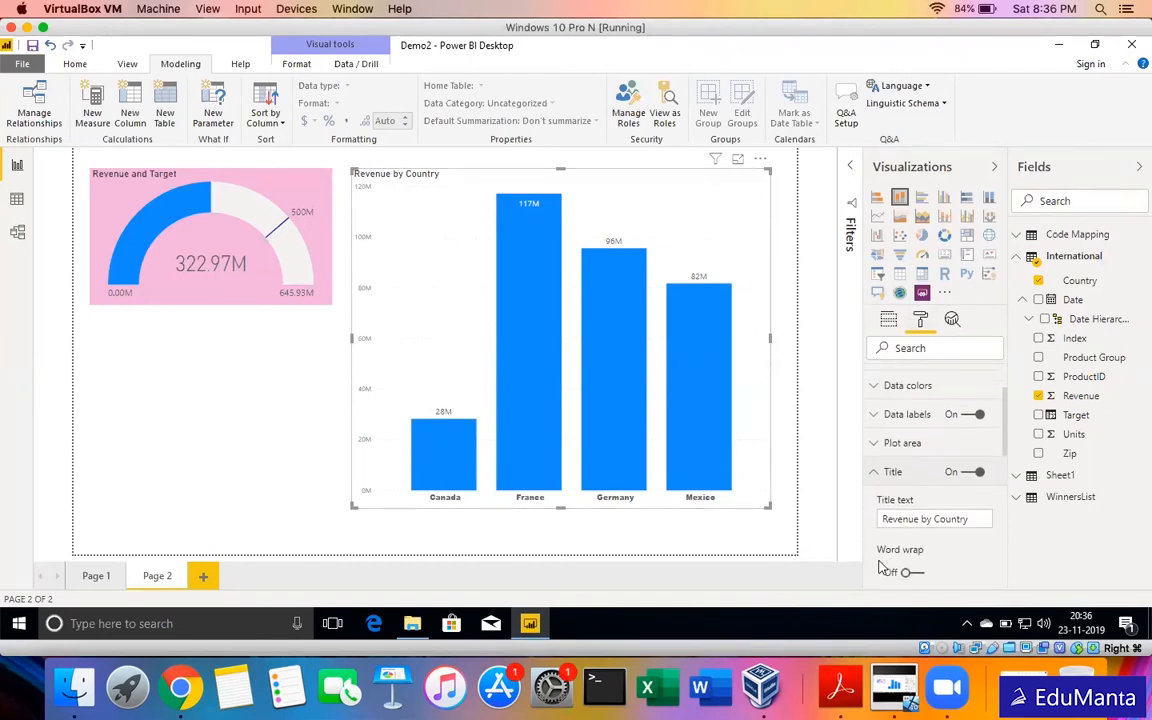
{"action": "scroll", "coordinate": [881, 568], "scroll_direction": "down", "scroll_amount": 2}
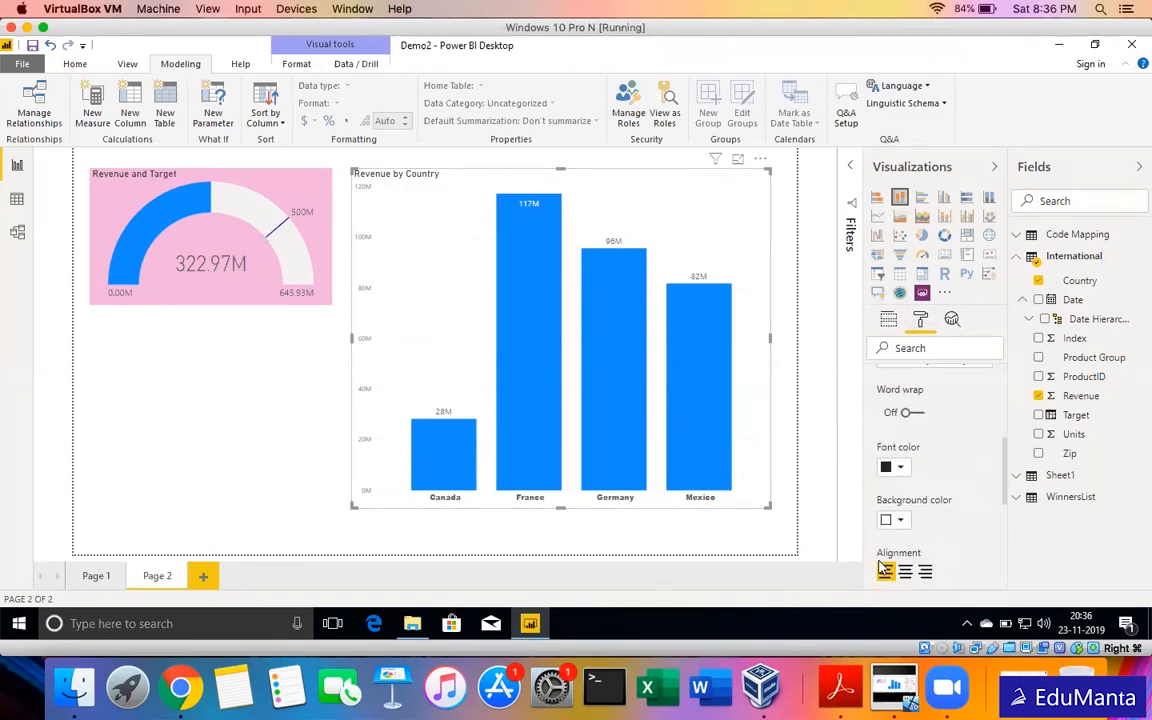
{"action": "scroll", "coordinate": [880, 568], "scroll_direction": "down", "scroll_amount": 2}
{"action": "left_click", "coordinate": [905, 492]}
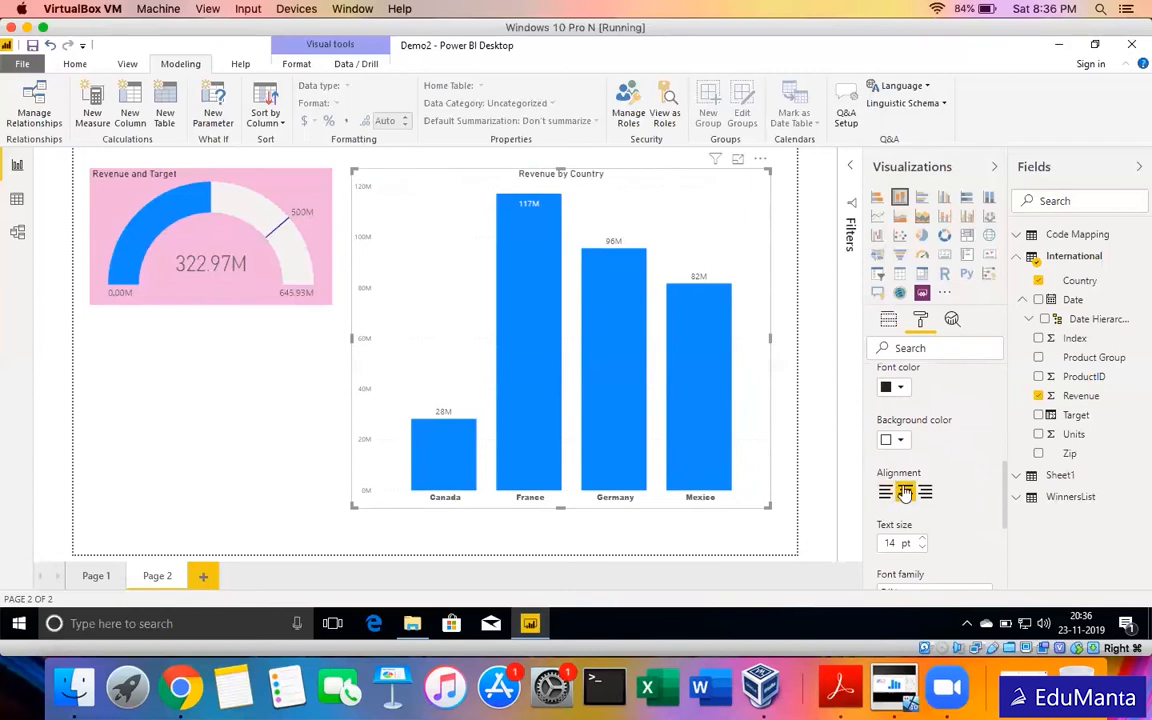
{"action": "left_click", "coordinate": [296, 473]}
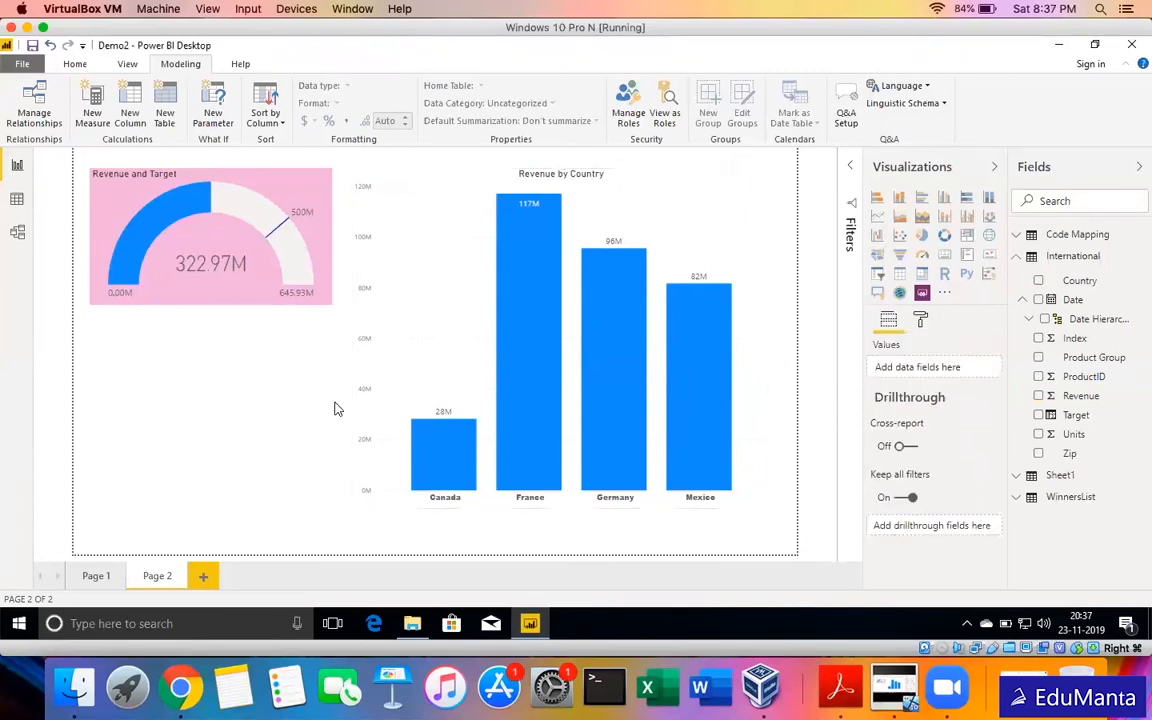
Convert the Revenue by Country column chart to a stacked bar chart and open its analytics options.
{"action": "left_click", "coordinate": [451, 328]}
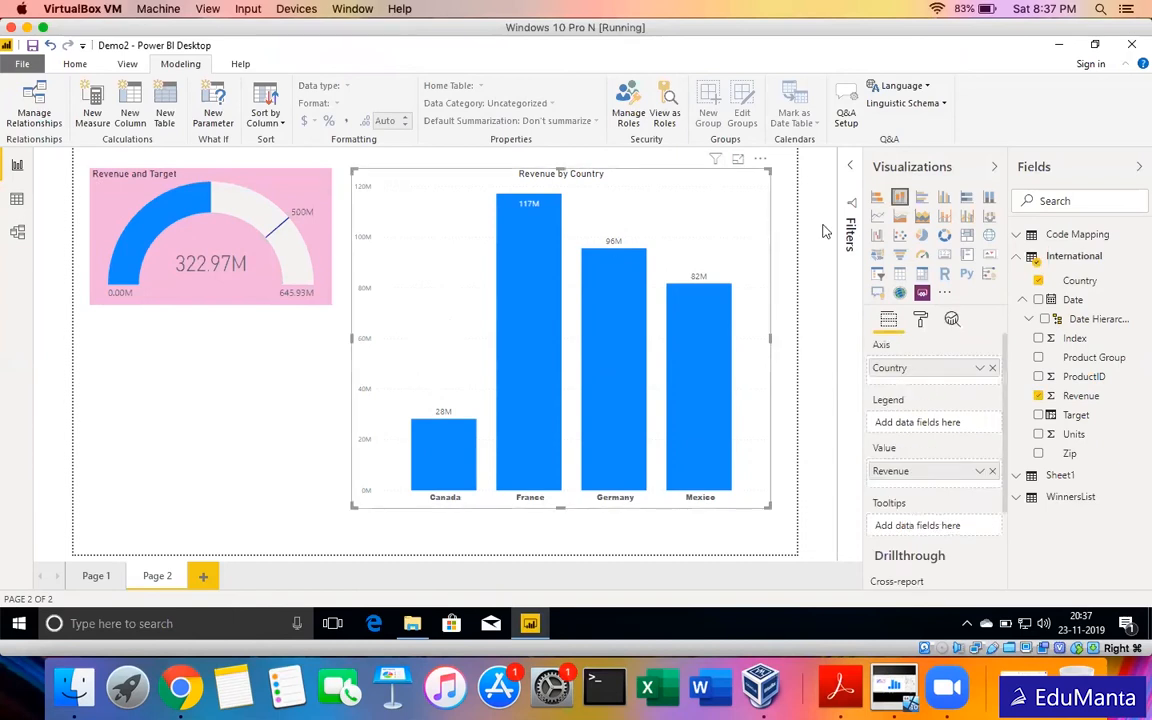
{"action": "left_click", "coordinate": [880, 200]}
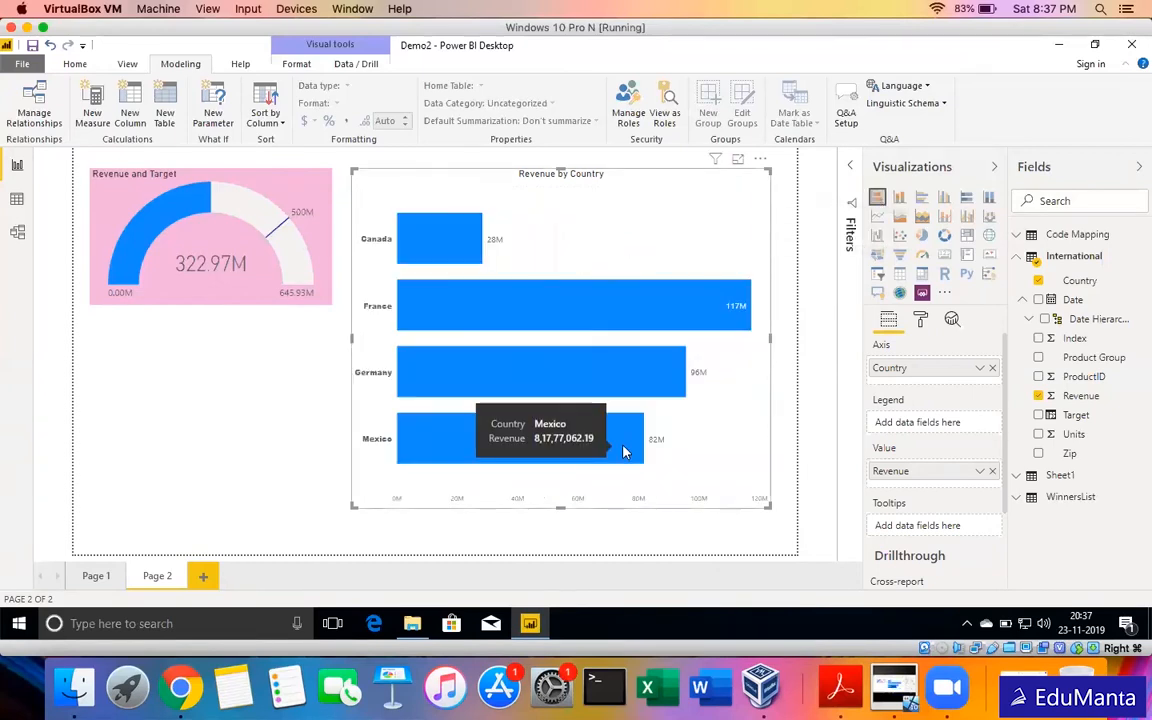
{"action": "left_click", "coordinate": [952, 320]}
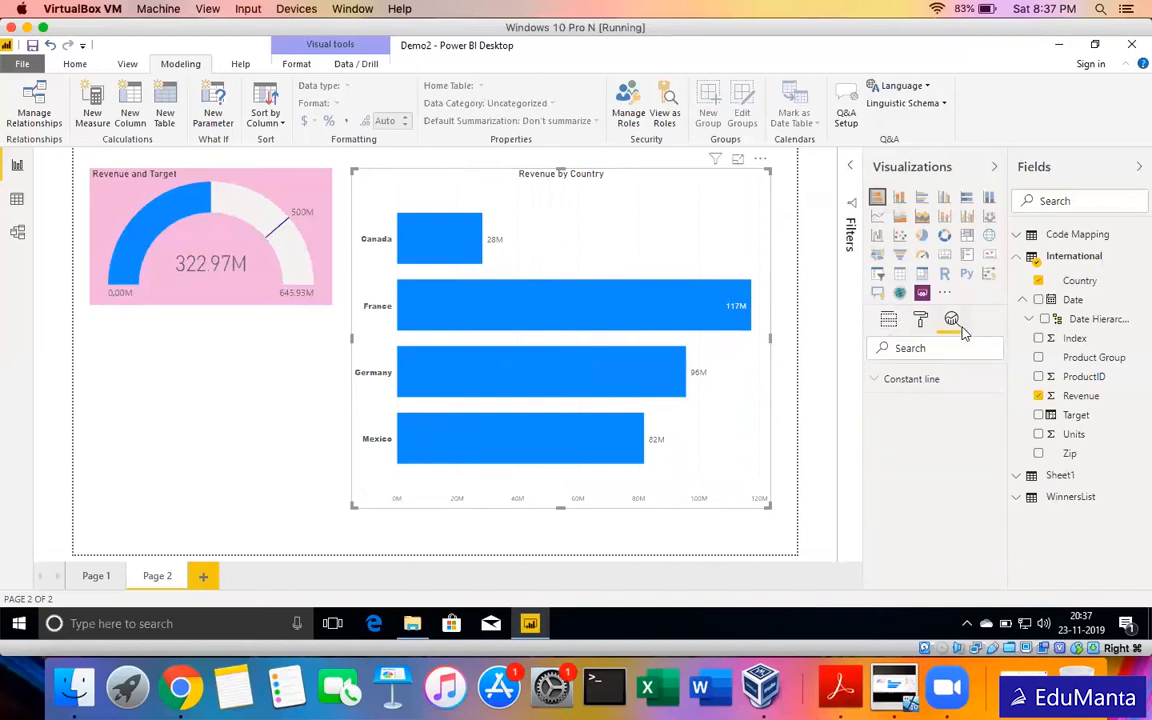
Convert the Revenue by Country bar chart to a stacked column chart.
{"action": "left_click", "coordinate": [891, 323]}
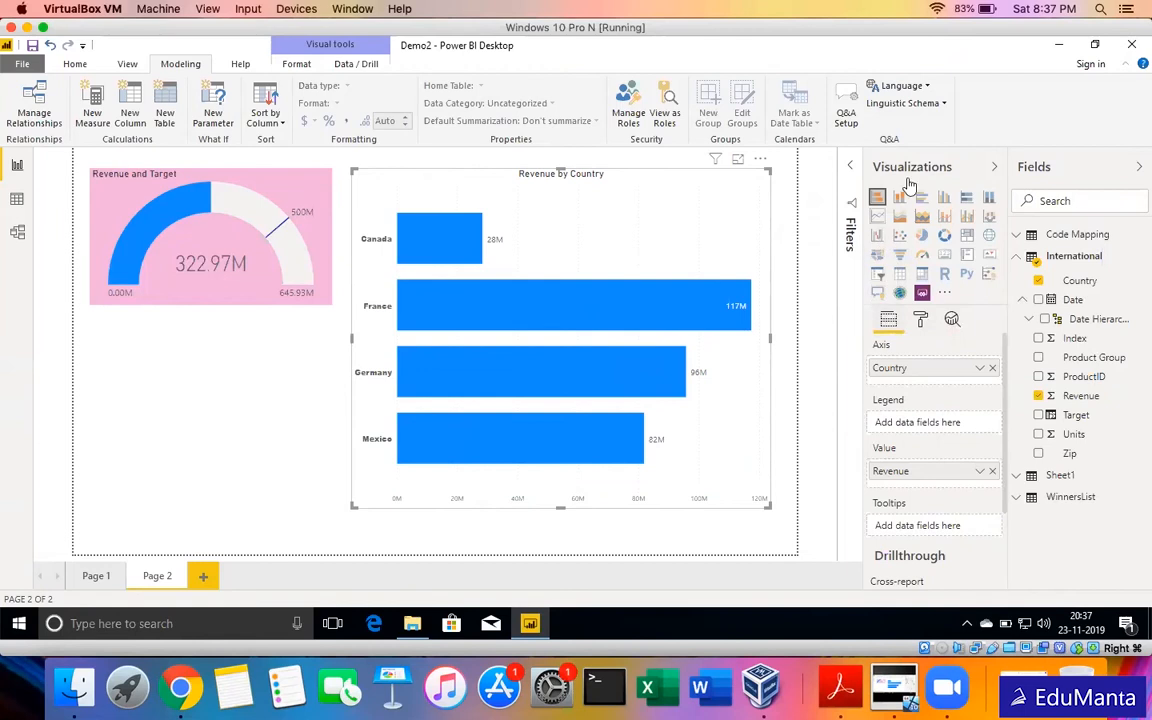
{"action": "left_click", "coordinate": [898, 198]}
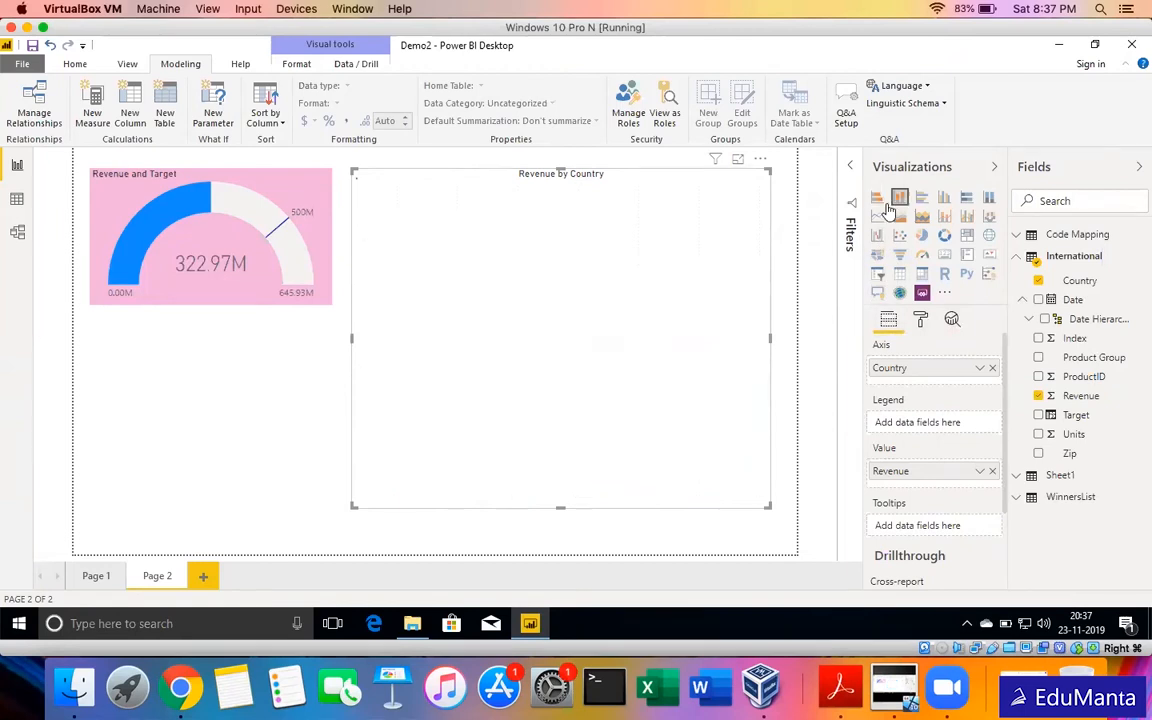
Check which analytics options are offered for the Revenue and Target gauge and for the Page 1 Revenue card and matrix.
{"action": "left_click", "coordinate": [249, 283]}
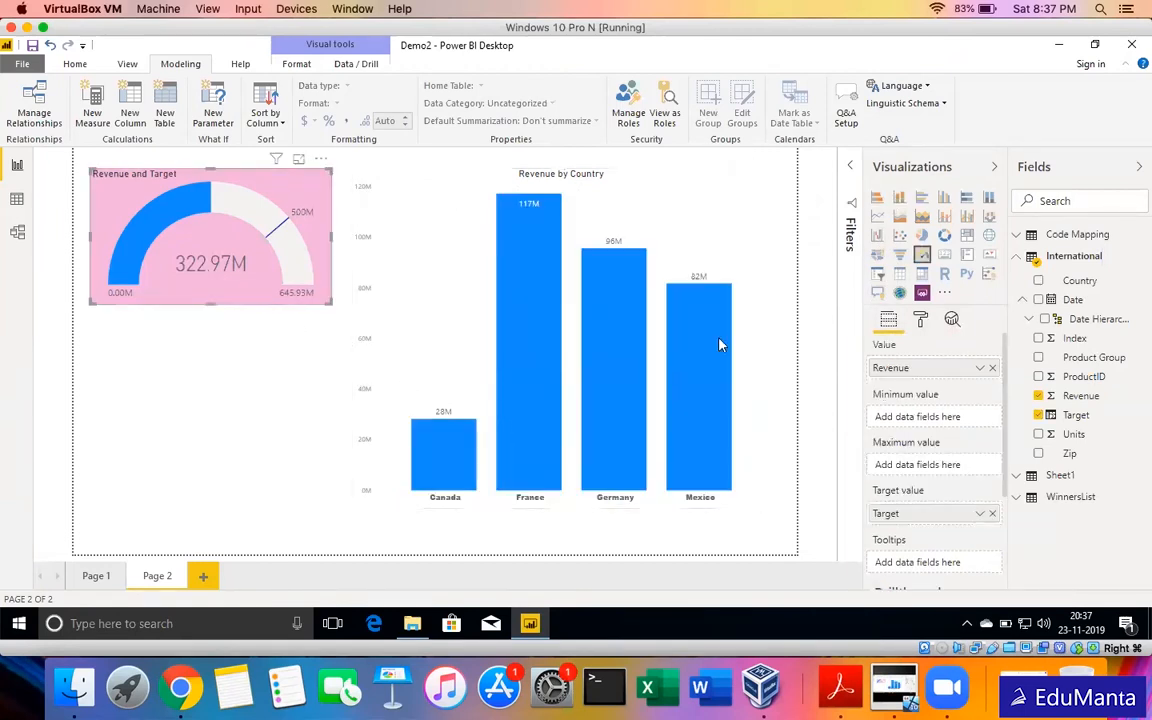
{"action": "left_click", "coordinate": [952, 320]}
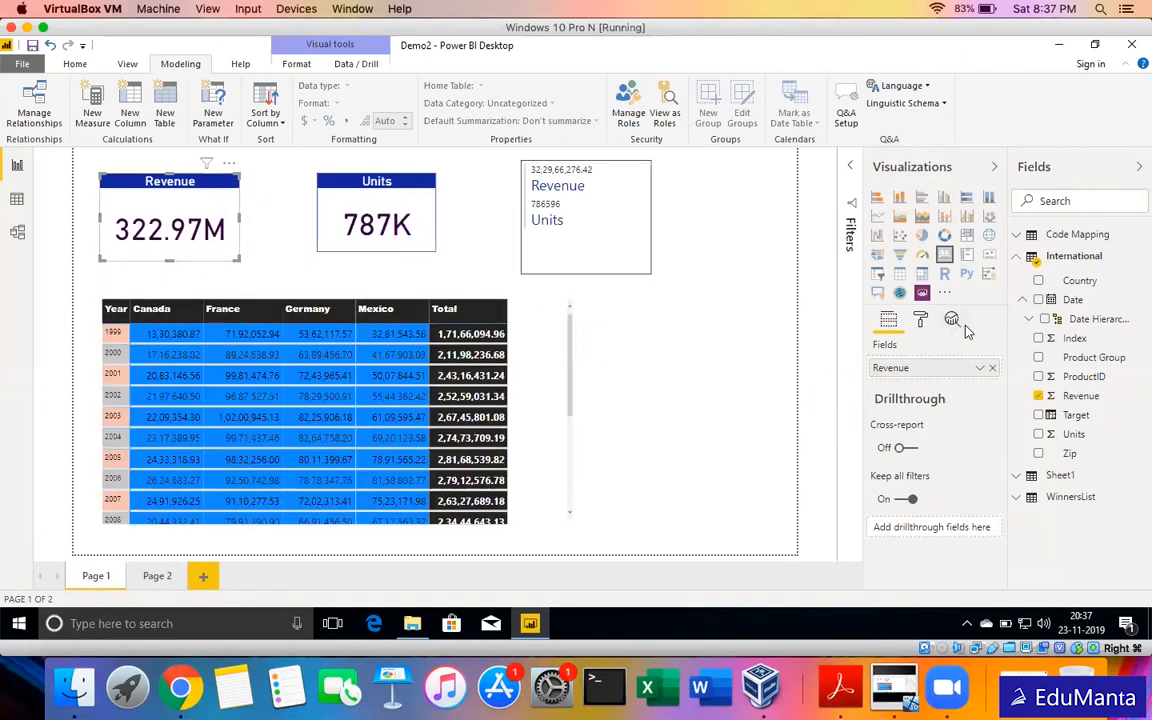
{"action": "left_click", "coordinate": [951, 319]}
{"action": "left_click", "coordinate": [572, 405]}
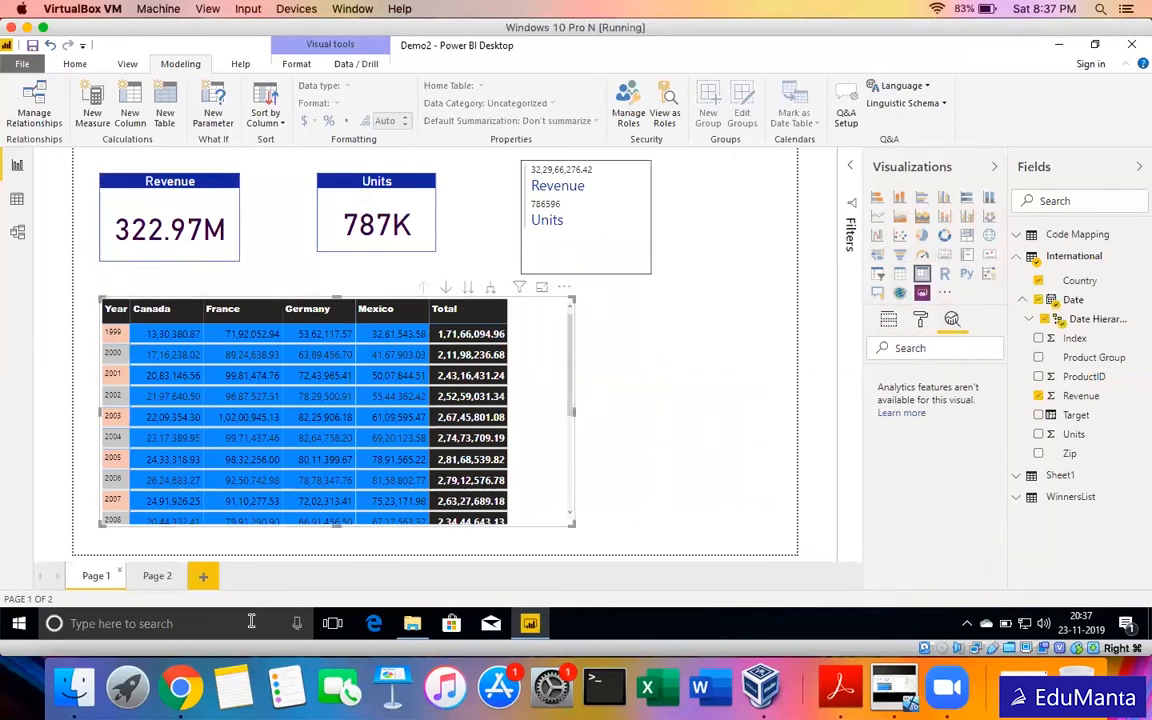
{"action": "left_click", "coordinate": [145, 578]}
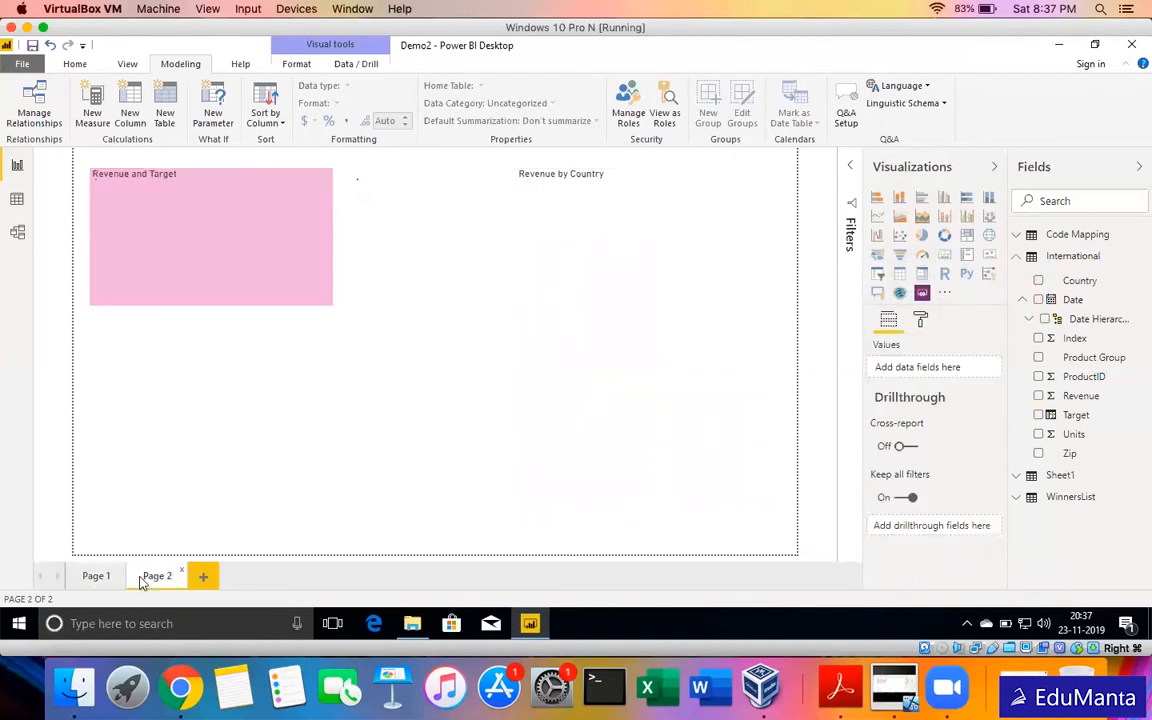
Add a constant line with the value 80000000 to the Revenue by Country column chart.
{"action": "left_click", "coordinate": [445, 251]}
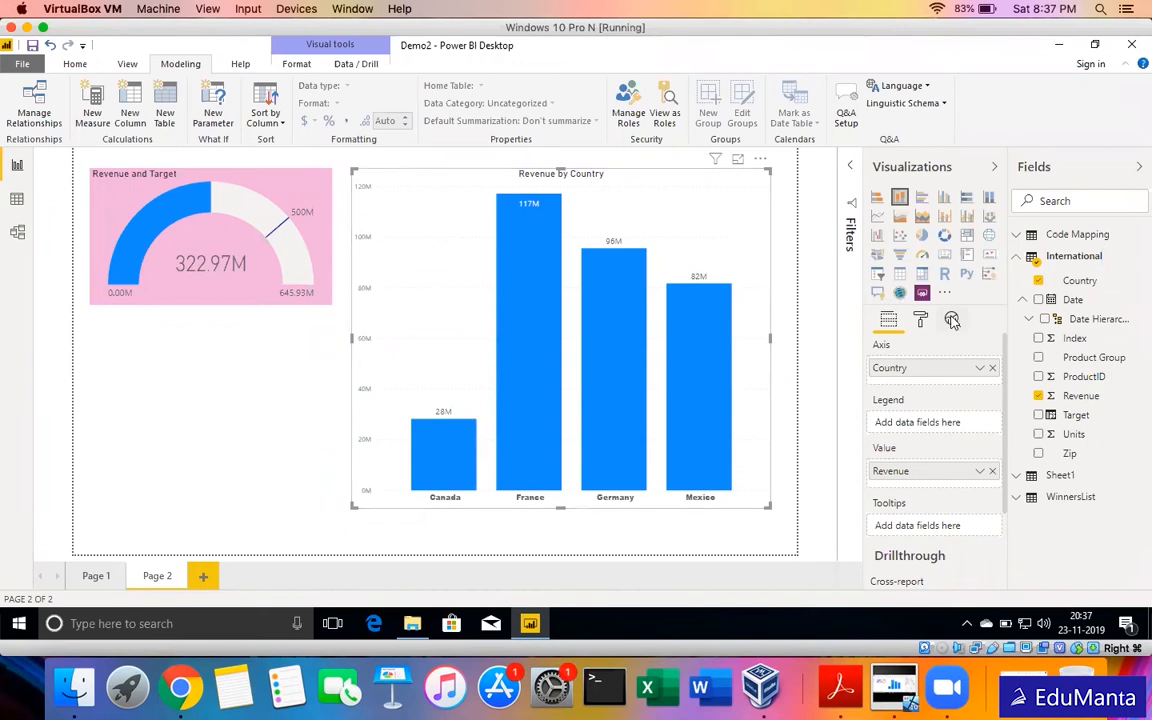
{"action": "left_click", "coordinate": [951, 319]}
{"action": "left_click", "coordinate": [890, 389]}
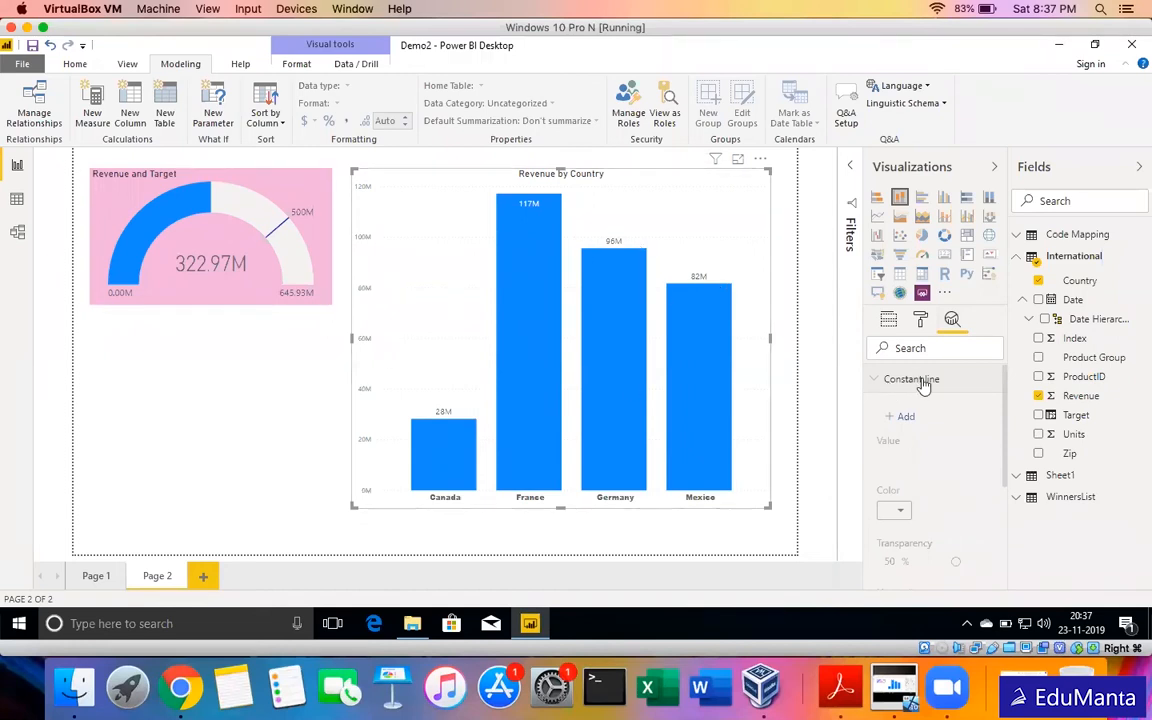
{"action": "left_click", "coordinate": [906, 418]}
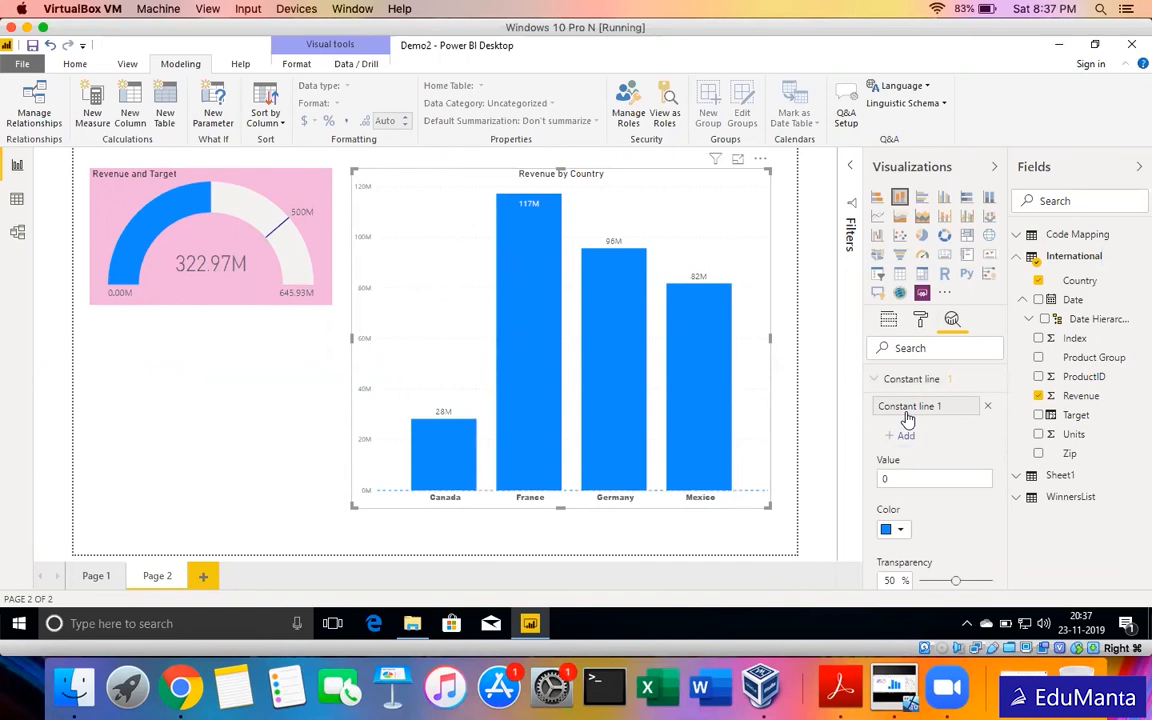
{"action": "left_click", "coordinate": [905, 478]}
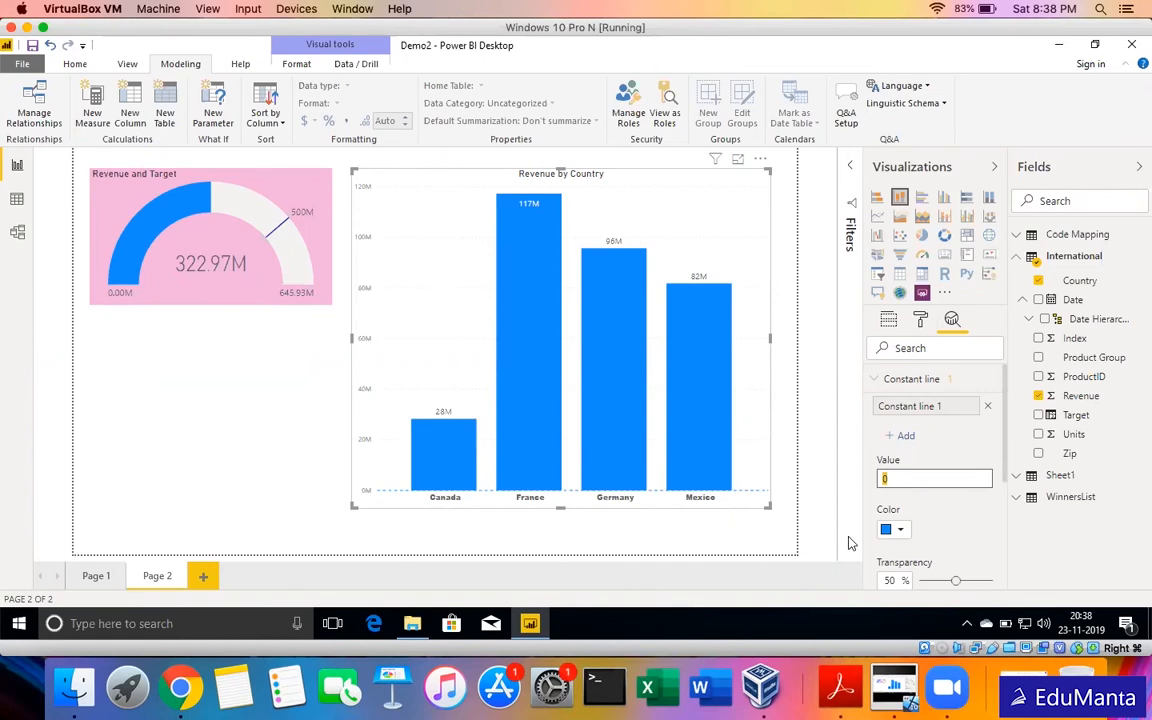
{"action": "type", "text": "80"}
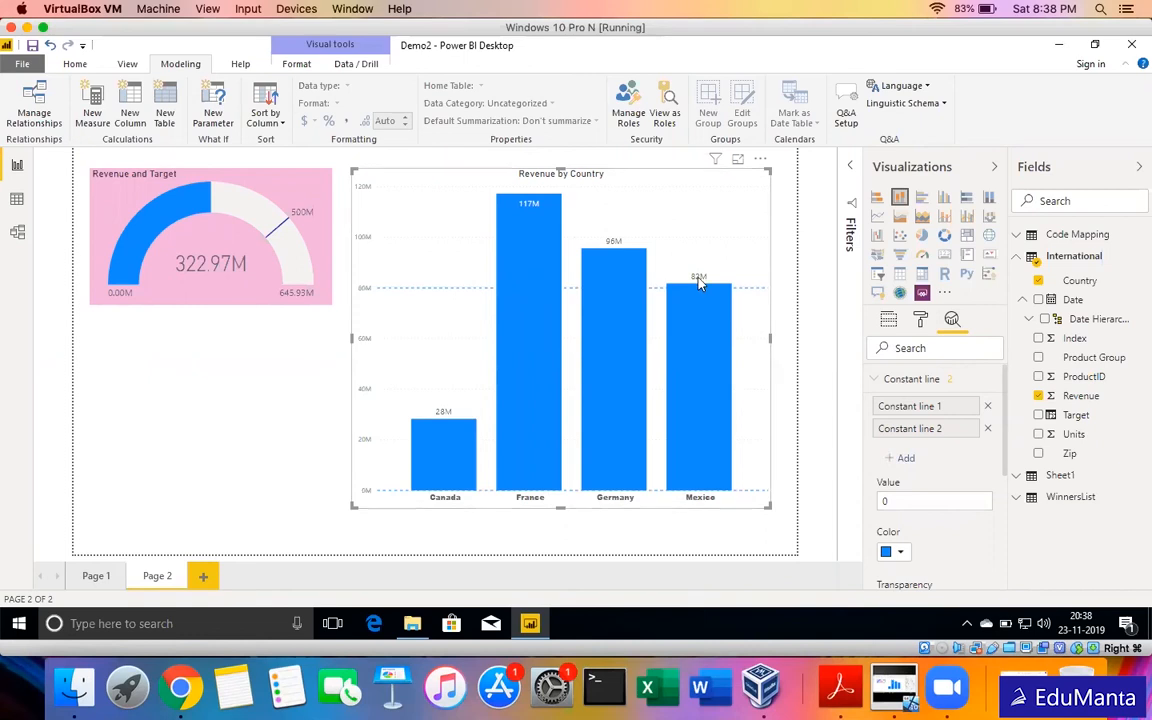
Remove the extra second constant line and set the color of the 80000000 line to dark navy blue.
{"action": "left_click", "coordinate": [882, 405]}
{"action": "scroll", "coordinate": [885, 420], "scroll_direction": "down", "scroll_amount": 2}
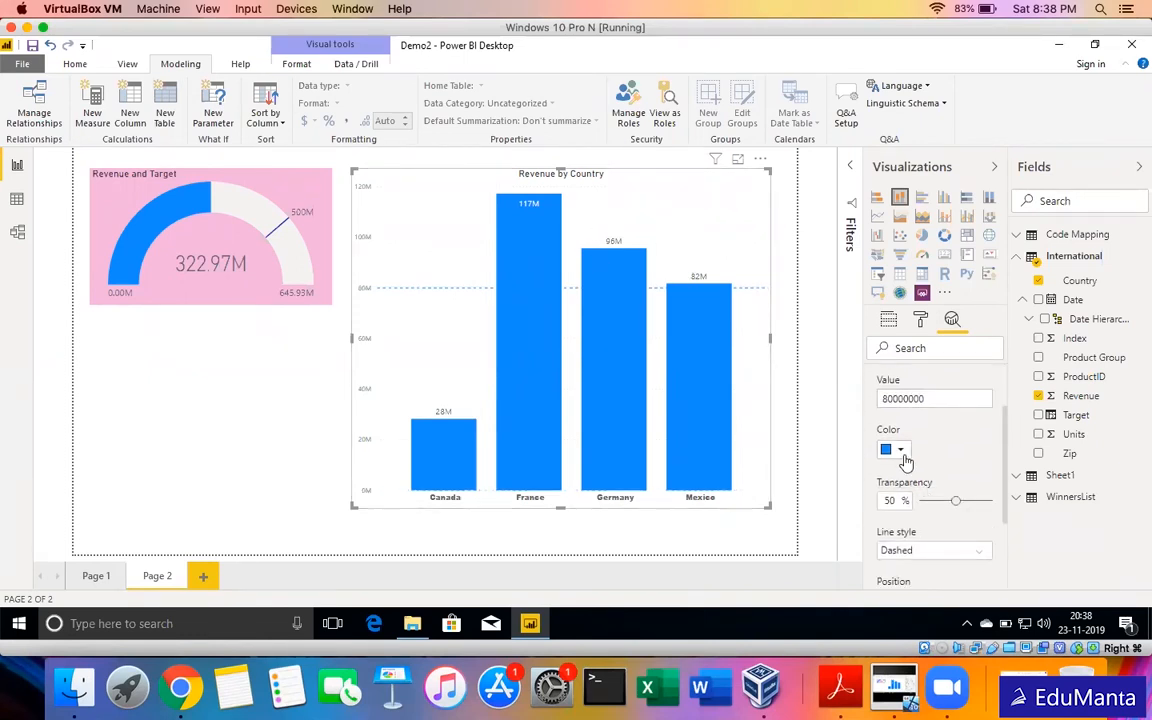
{"action": "left_click", "coordinate": [903, 452]}
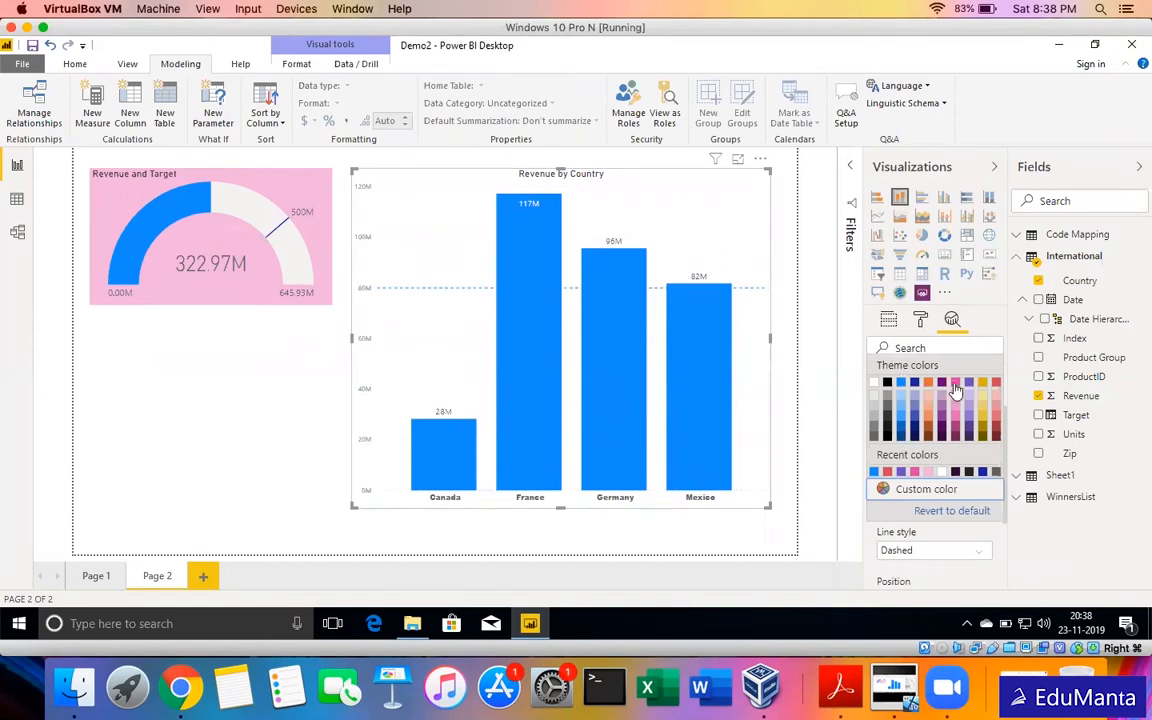
{"action": "left_click", "coordinate": [918, 447]}
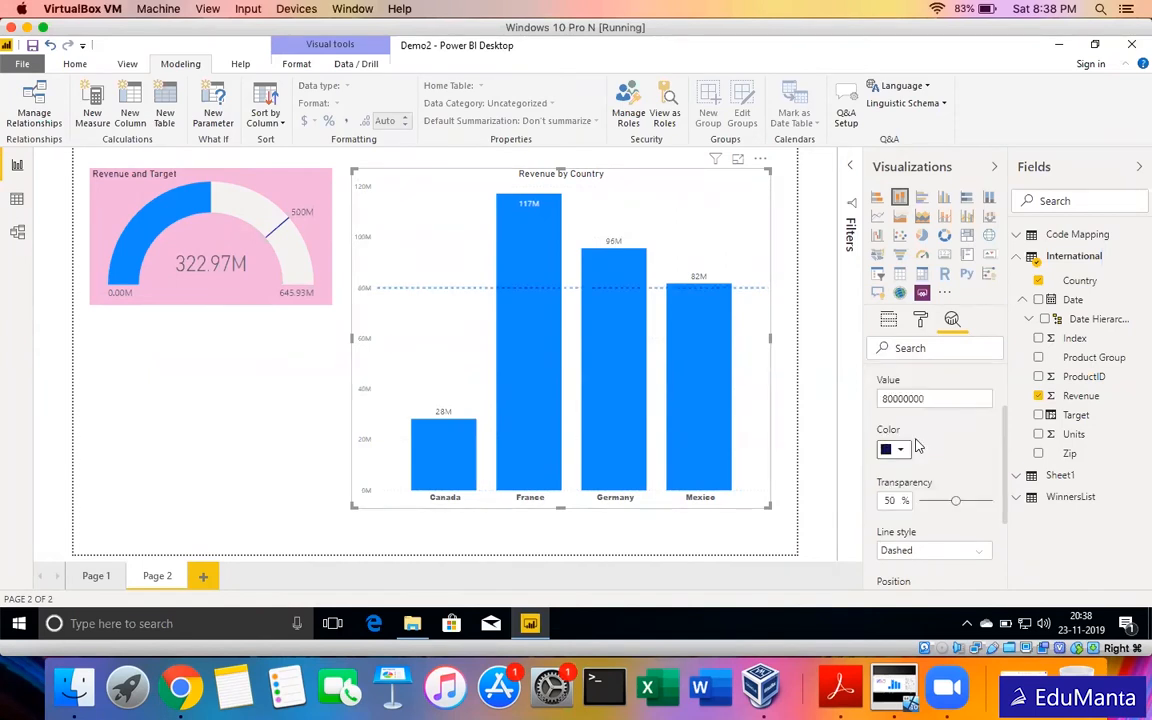
Try the Solid line style on the constant line and set it to Dotted.
{"action": "scroll", "coordinate": [925, 502], "scroll_direction": "down", "scroll_amount": 2}
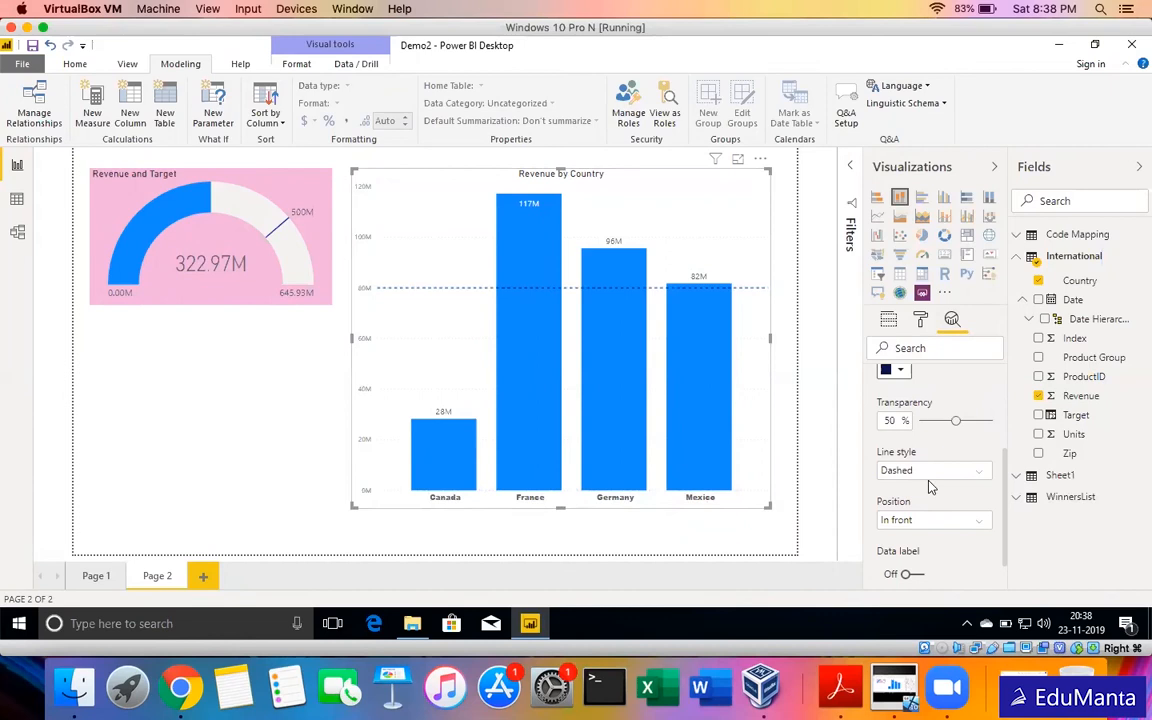
{"action": "left_click", "coordinate": [936, 476]}
{"action": "left_click", "coordinate": [913, 507]}
{"action": "left_click", "coordinate": [950, 474]}
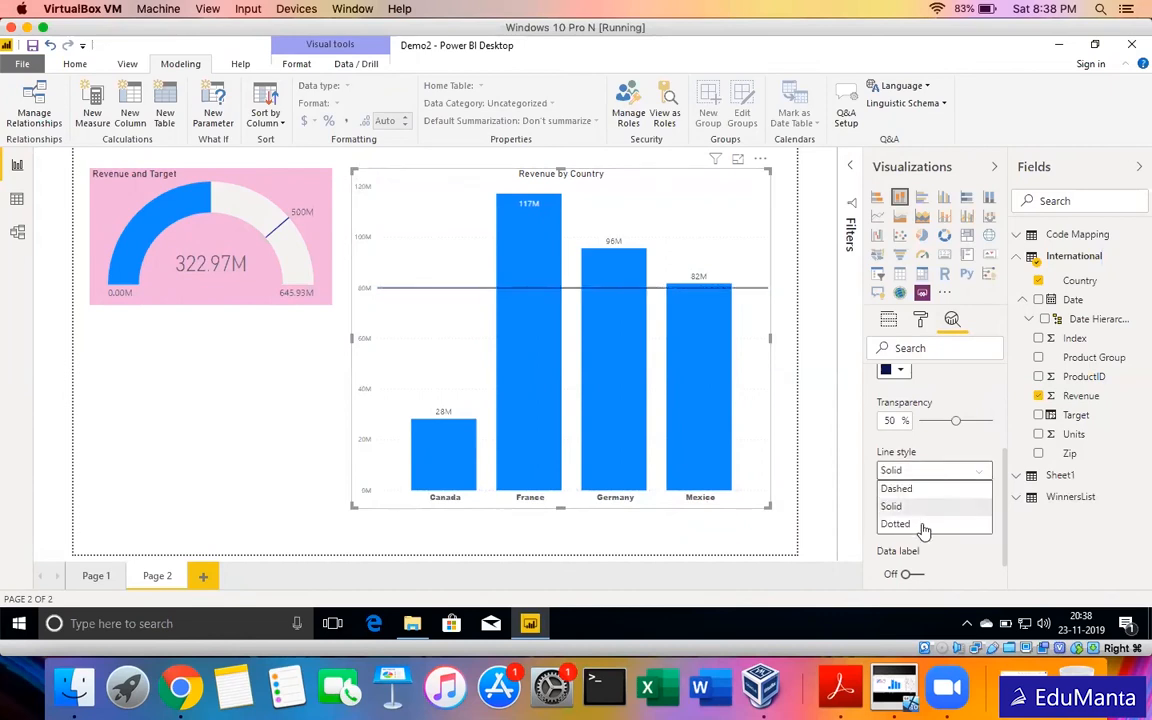
{"action": "left_click", "coordinate": [922, 525]}
{"action": "left_click", "coordinate": [924, 476]}
{"action": "left_click", "coordinate": [924, 476]}
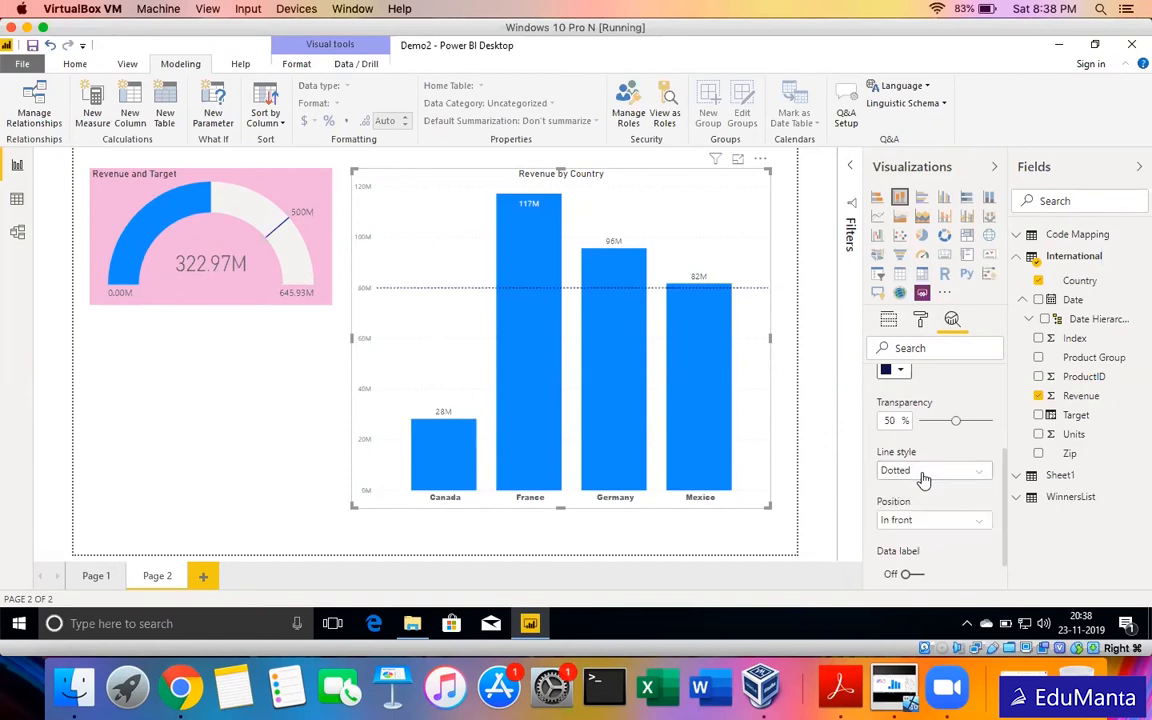
Turn the constant line's data label on, review its options, and turn the label off again.
{"action": "left_click", "coordinate": [912, 575]}
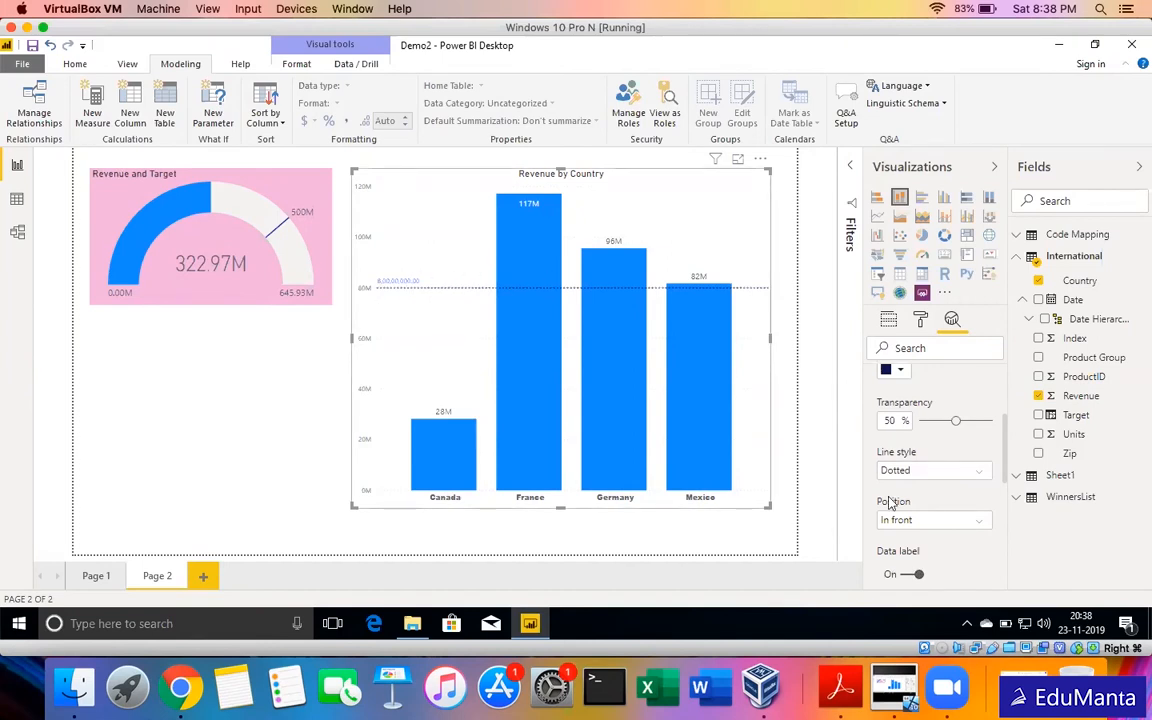
{"action": "scroll", "coordinate": [940, 524], "scroll_direction": "down", "scroll_amount": 2}
{"action": "scroll", "coordinate": [940, 524], "scroll_direction": "down", "scroll_amount": 2}
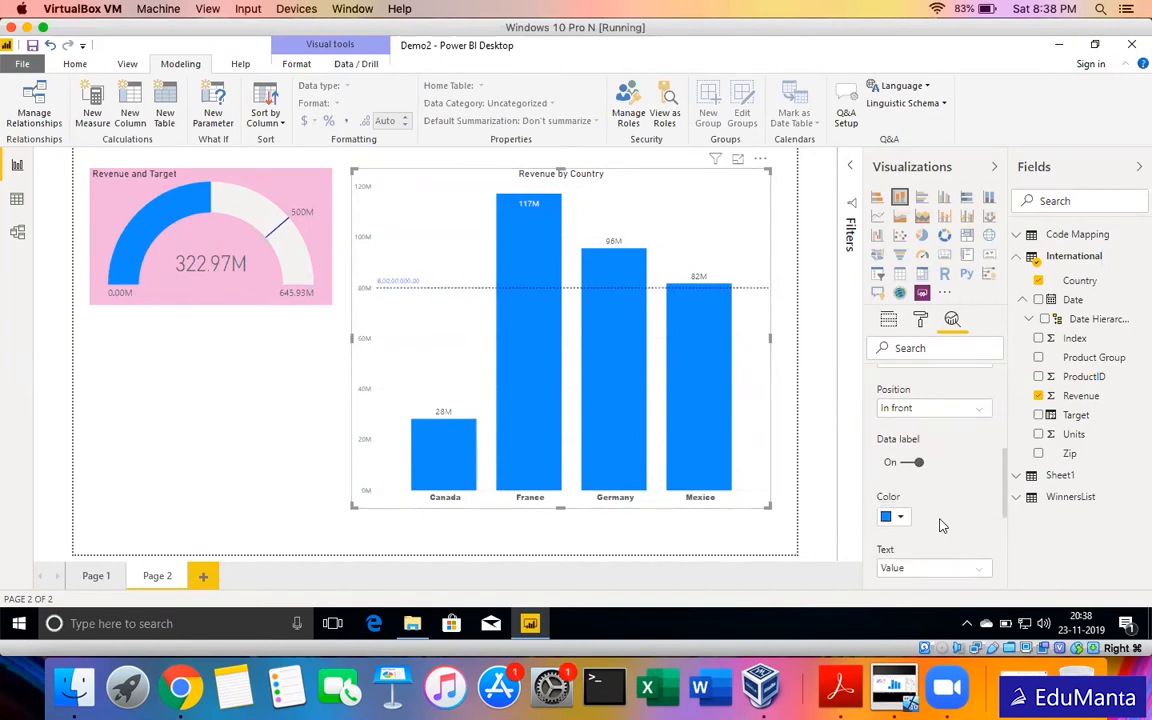
{"action": "left_click", "coordinate": [905, 418]}
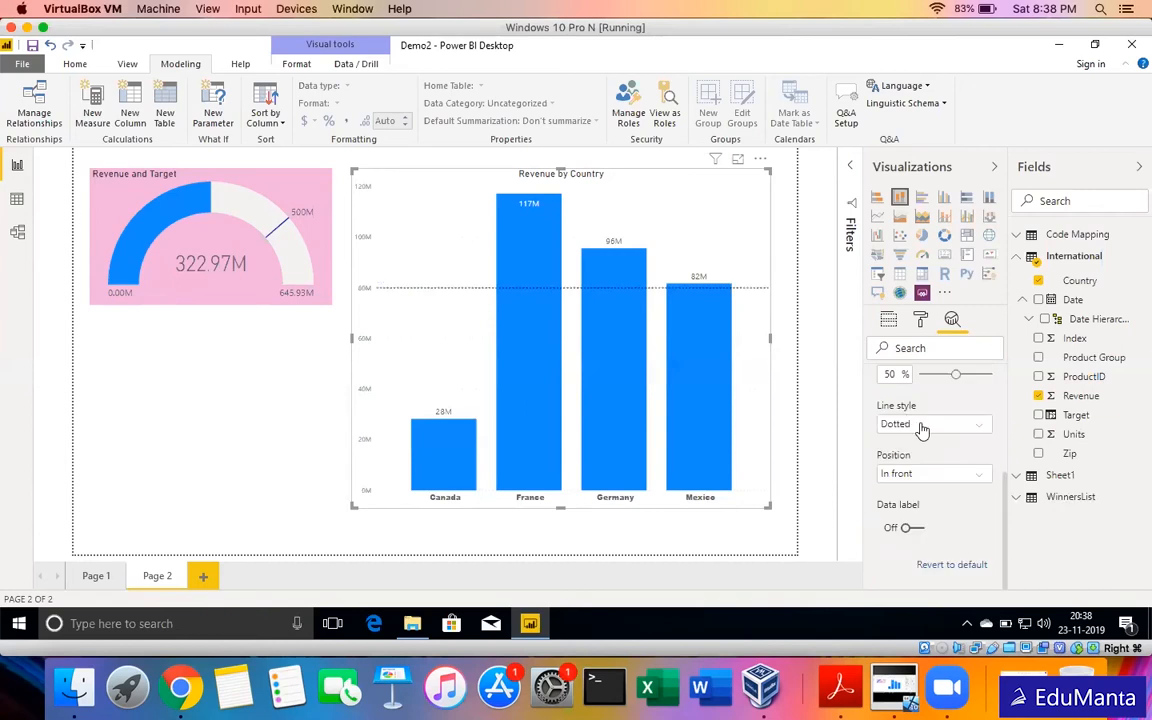
Delete the constant line from the Revenue by Country chart and collapse the constant line options.
{"action": "scroll", "coordinate": [938, 443], "scroll_direction": "up", "scroll_amount": 5}
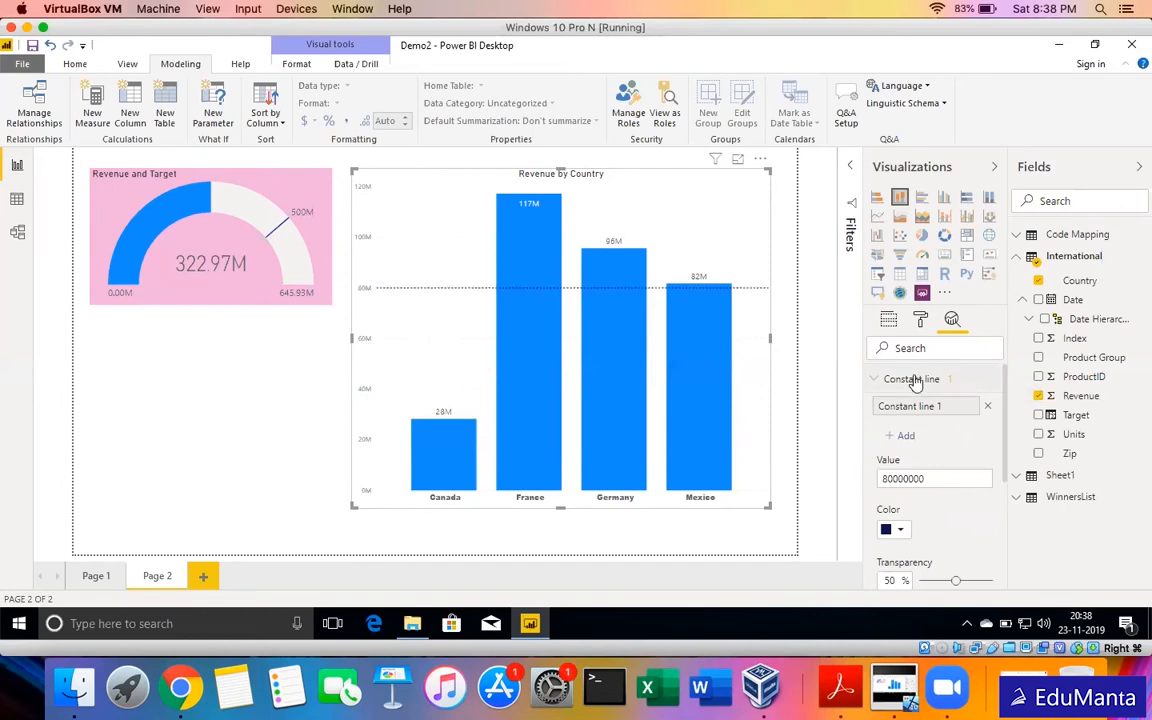
{"action": "left_click", "coordinate": [988, 408]}
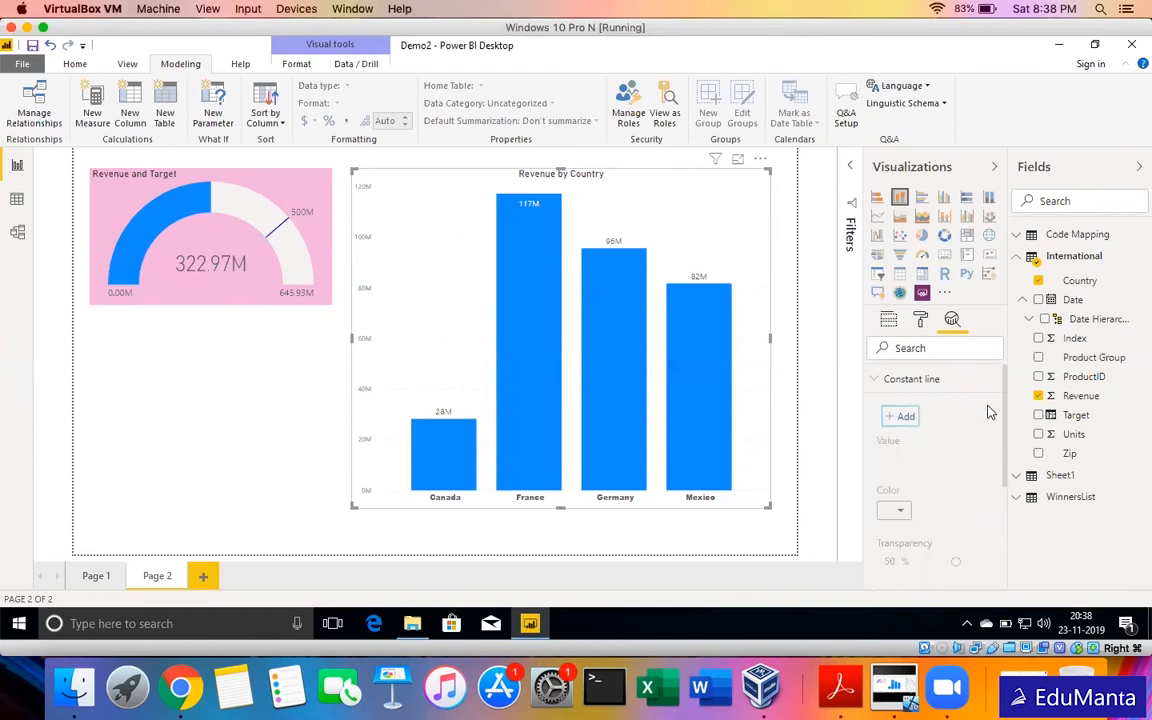
{"action": "left_click", "coordinate": [915, 389]}
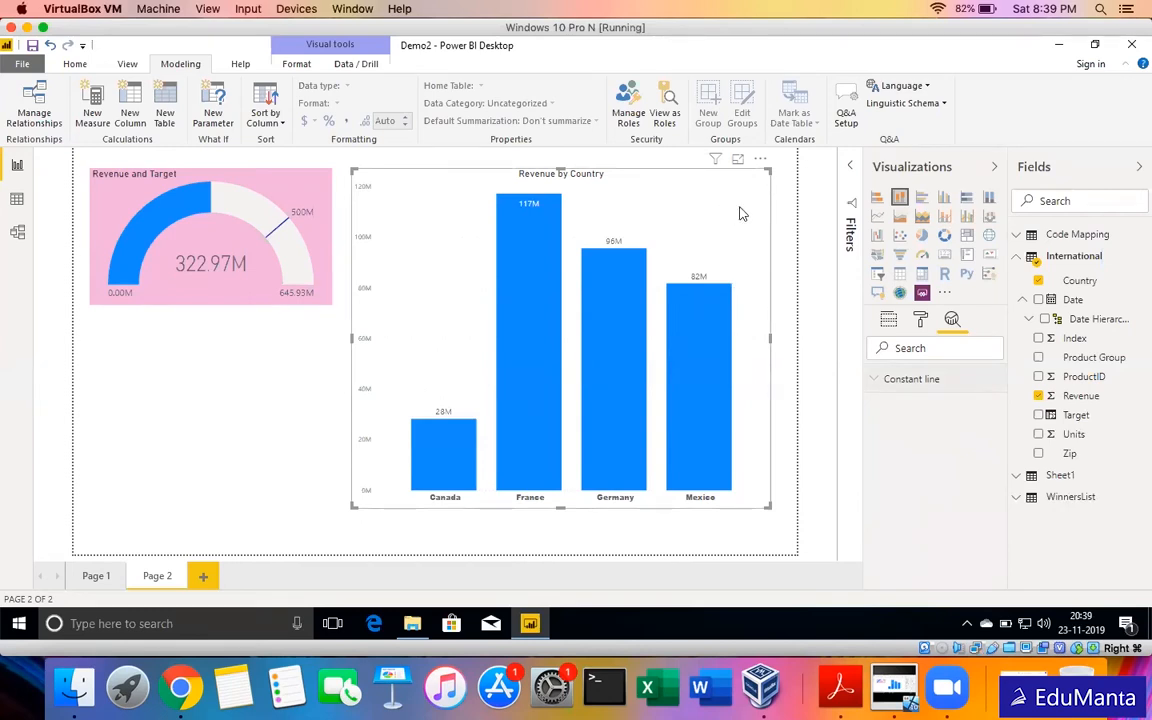
Convert the Revenue by Country chart to a 100% stacked column chart with Product Group as its legend.
{"action": "left_click", "coordinate": [988, 199]}
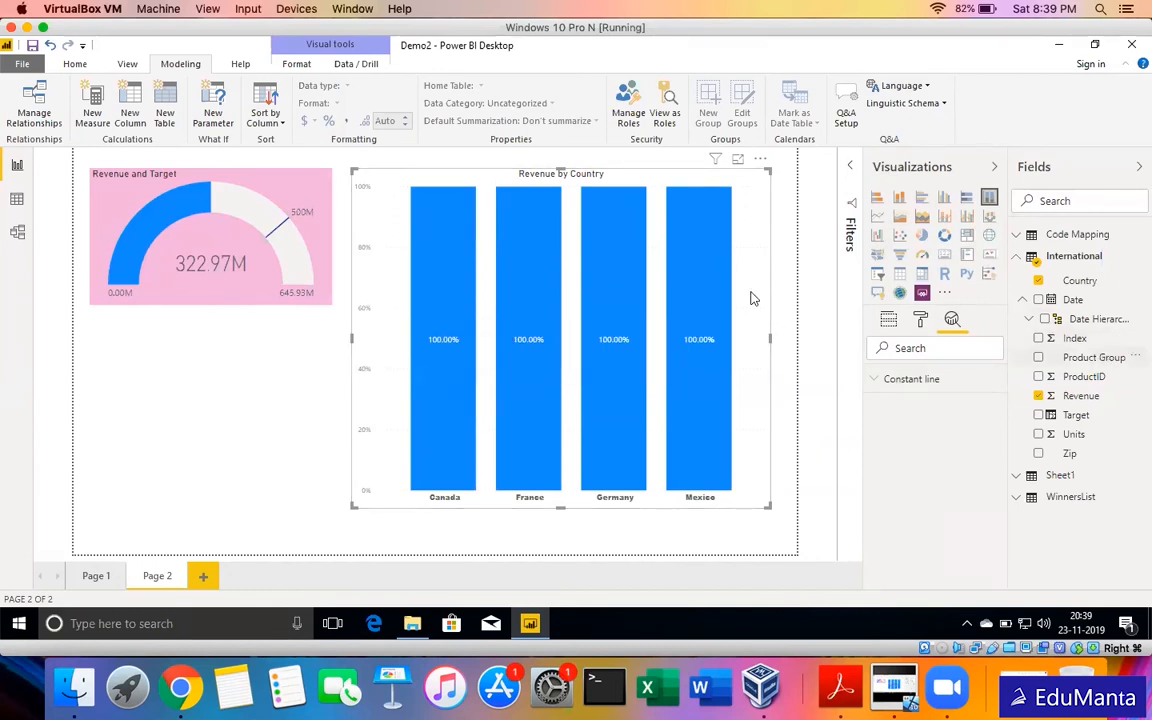
{"action": "left_click", "coordinate": [885, 319]}
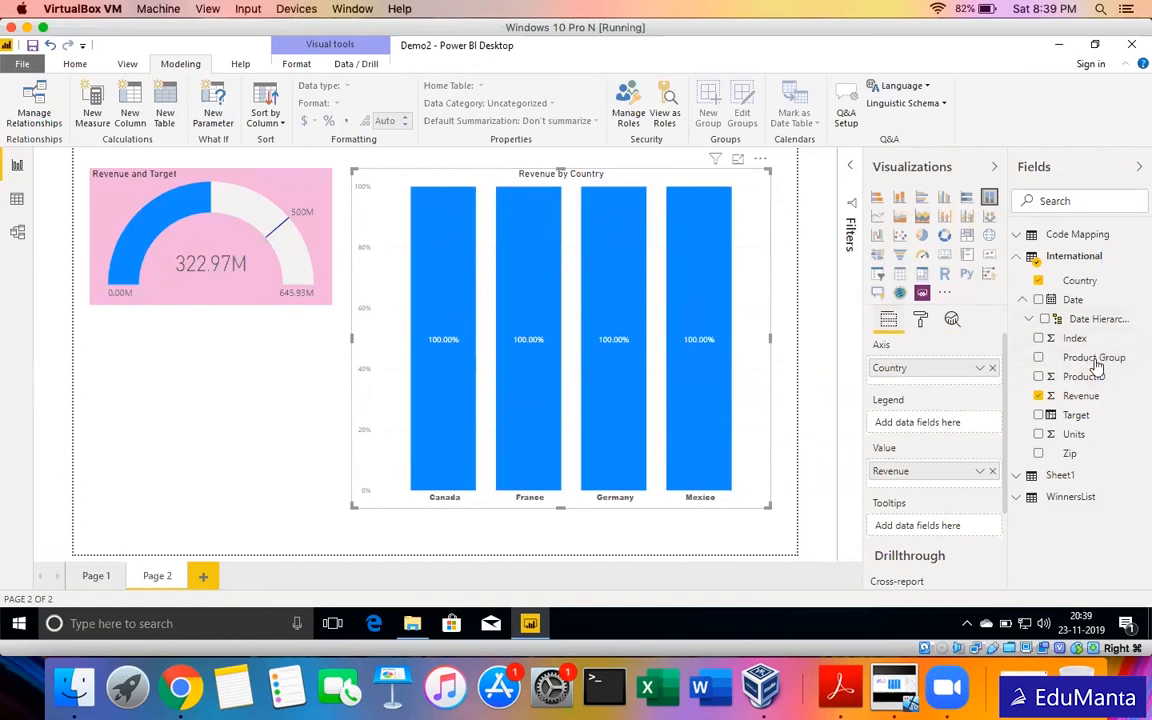
{"action": "left_click_drag", "start_coordinate": [1096, 360], "coordinate": [866, 425]}
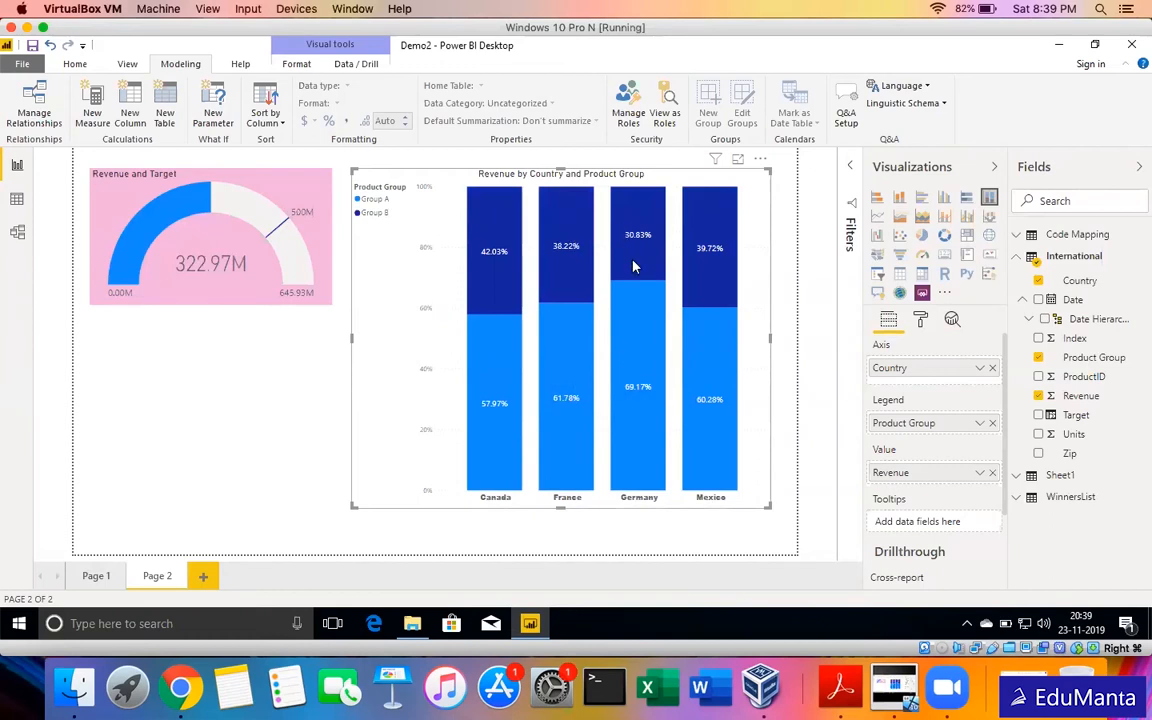
{"action": "mouse_move", "coordinate": [637, 410]}
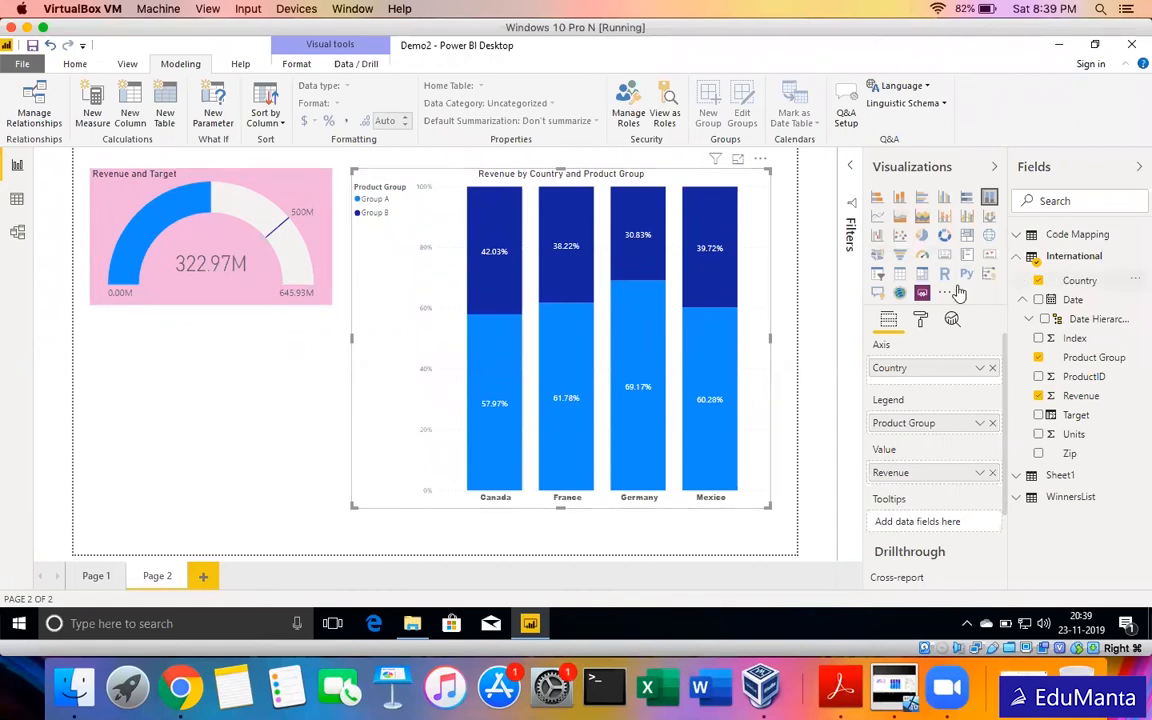
{"action": "mouse_move", "coordinate": [632, 435]}
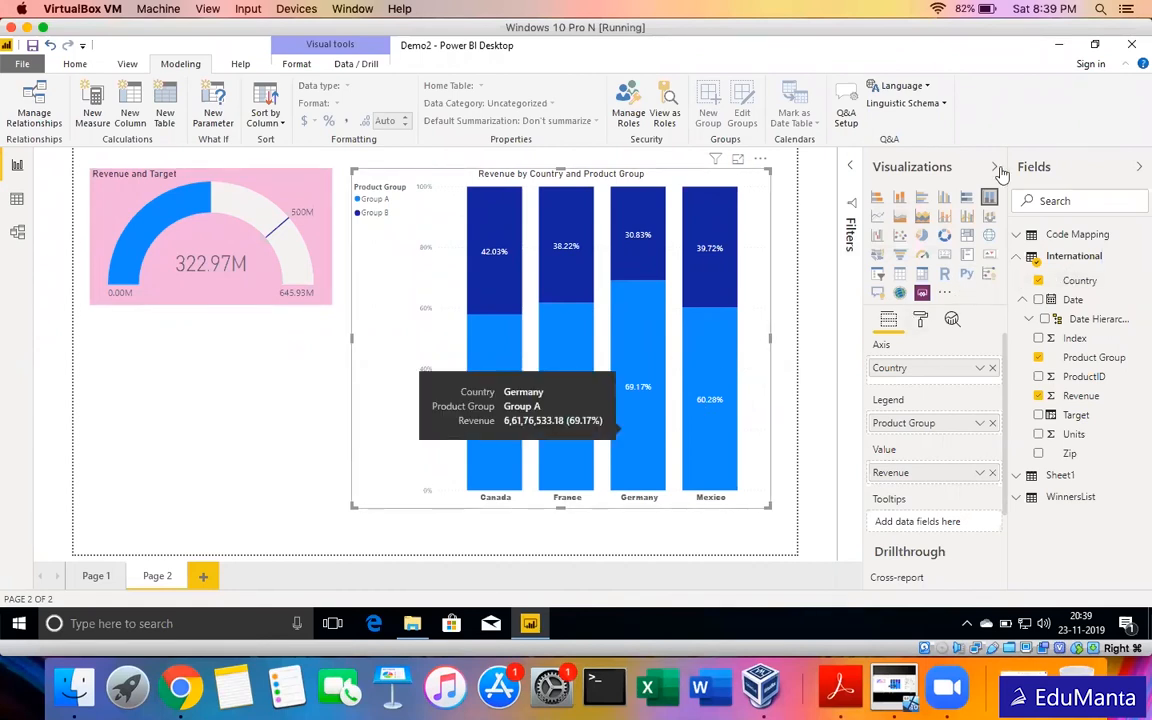
Insert an empty donut chart on Page 2 and position it slightly below the Revenue and Target gauge.
{"action": "left_click", "coordinate": [257, 481]}
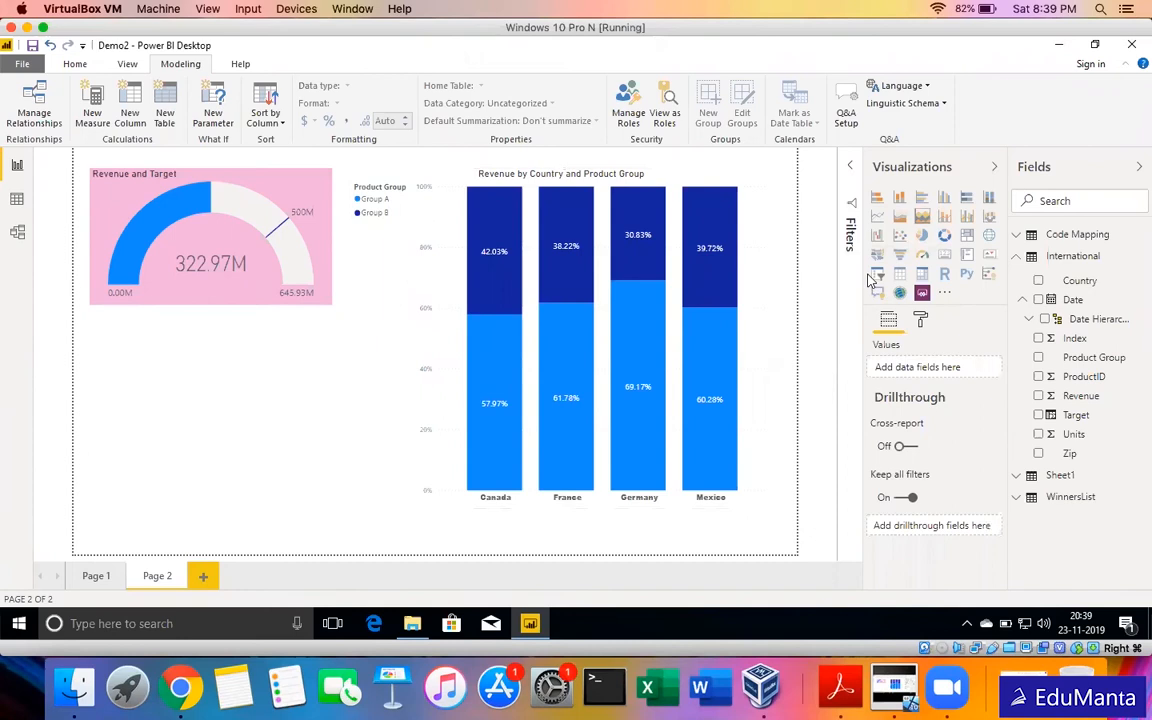
{"action": "left_click", "coordinate": [944, 236]}
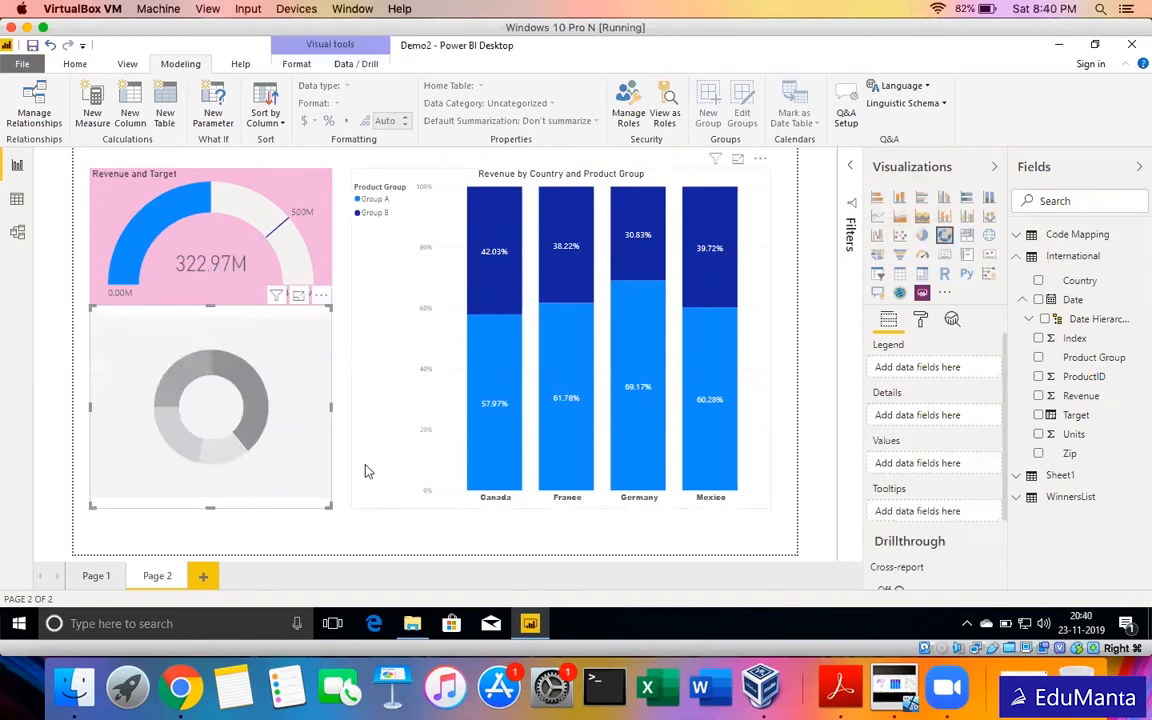
{"action": "left_click_drag", "start_coordinate": [313, 474], "coordinate": [314, 496]}
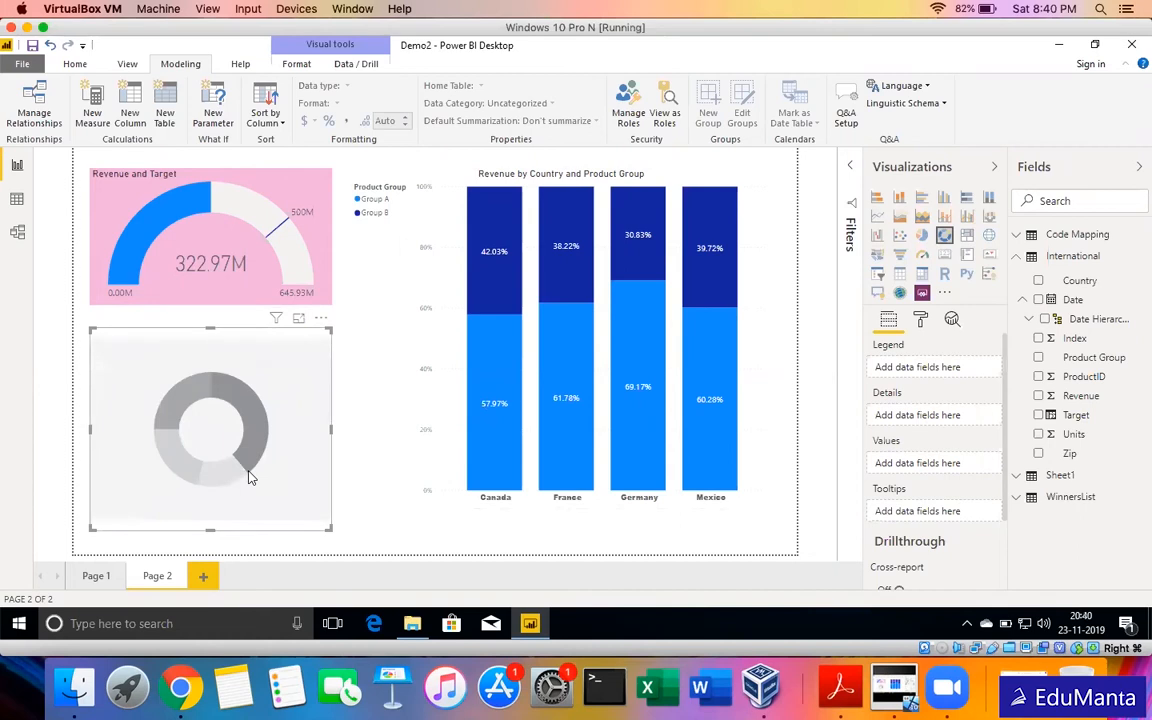
{"action": "left_click", "coordinate": [372, 503]}
{"action": "left_click", "coordinate": [342, 537]}
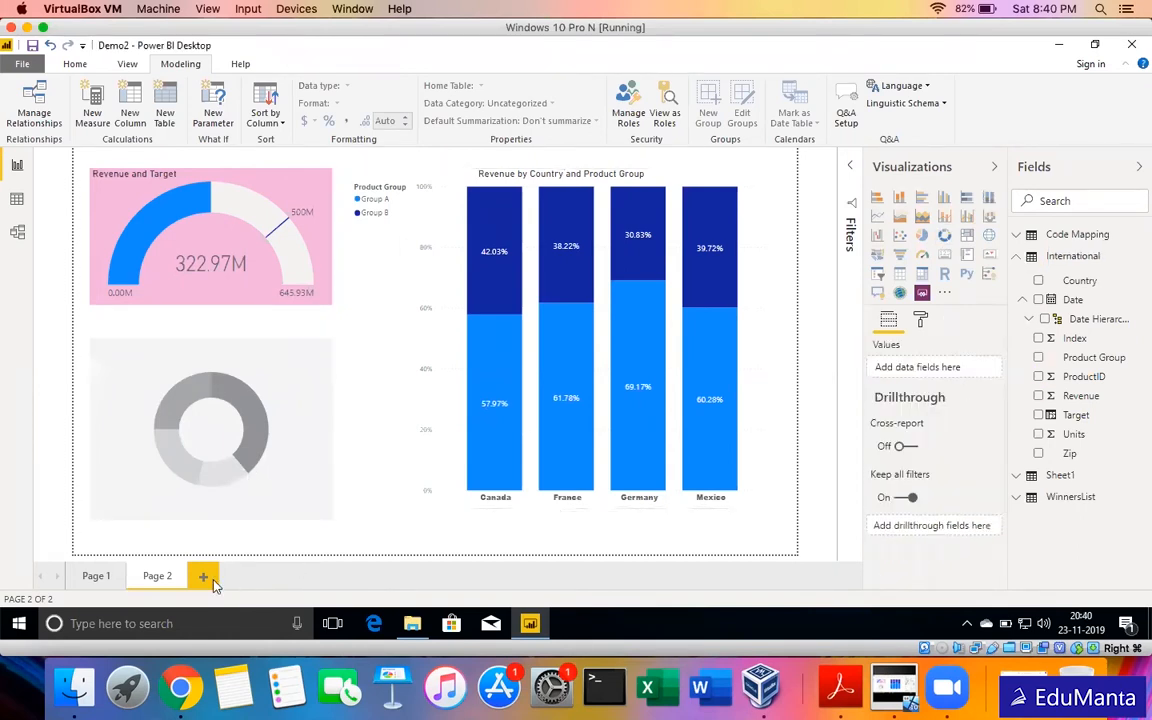
Add a new report page and create a map visual with Country as the location and Revenue as the bubble size.
{"action": "left_click", "coordinate": [213, 581]}
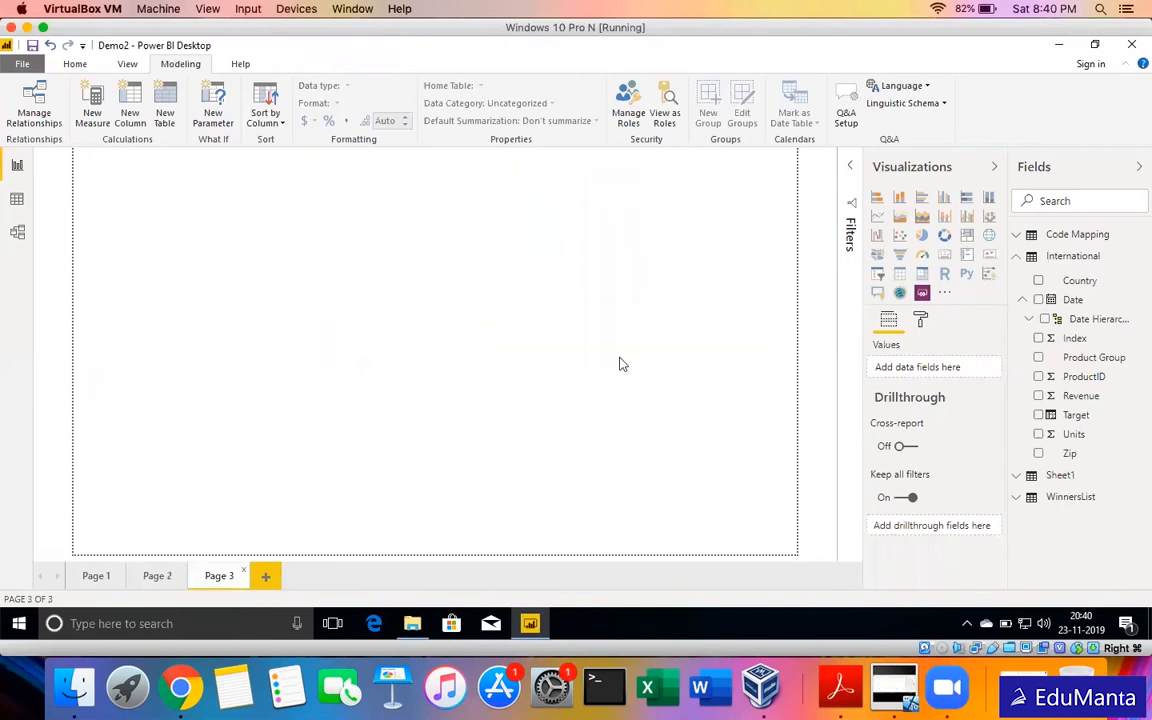
{"action": "left_click", "coordinate": [1039, 281]}
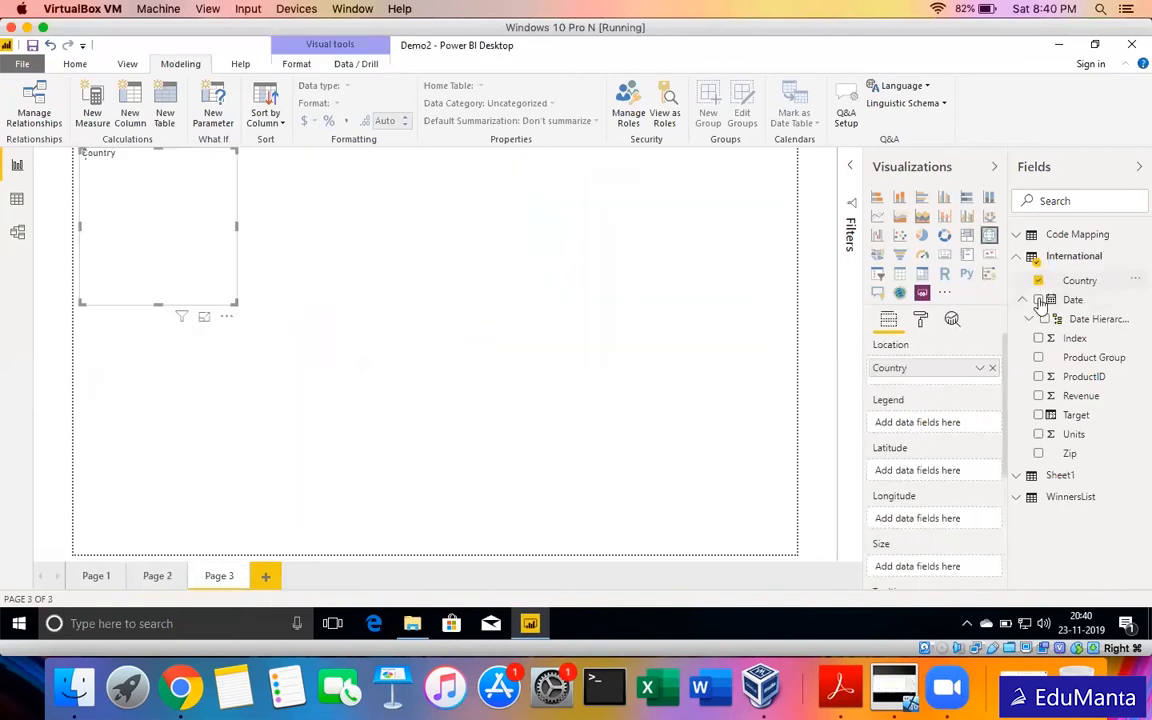
{"action": "left_click", "coordinate": [1039, 396]}
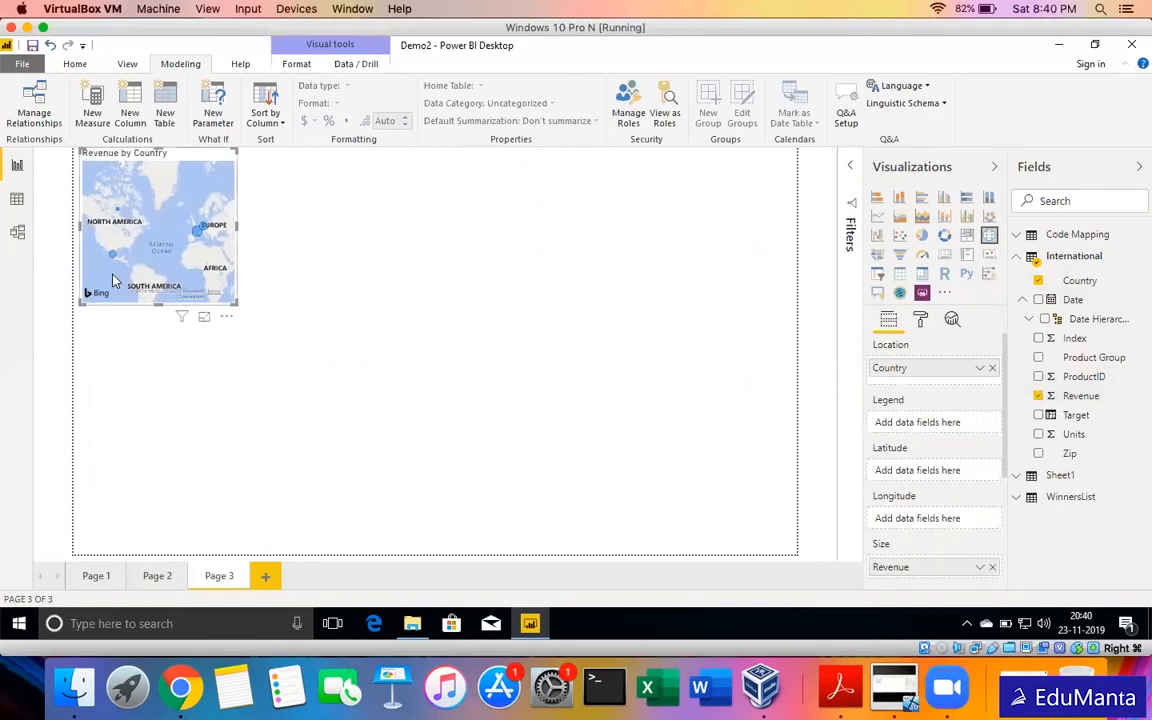
{"action": "left_click", "coordinate": [408, 228]}
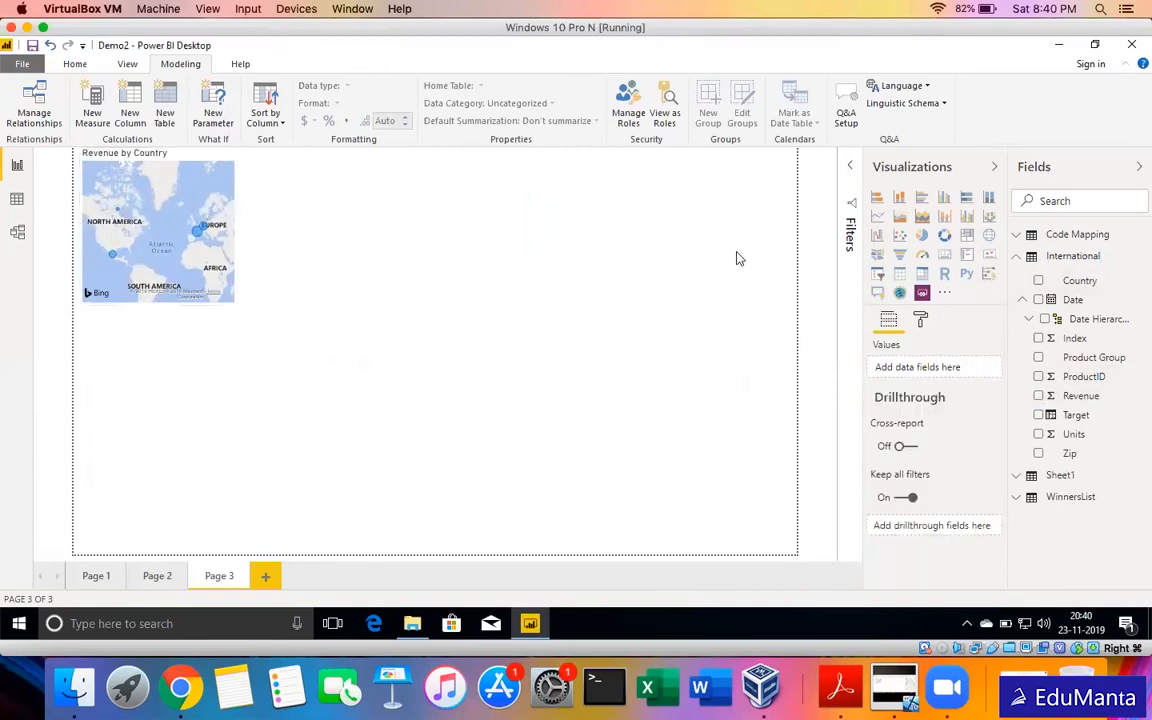
{"action": "left_click", "coordinate": [900, 276]}
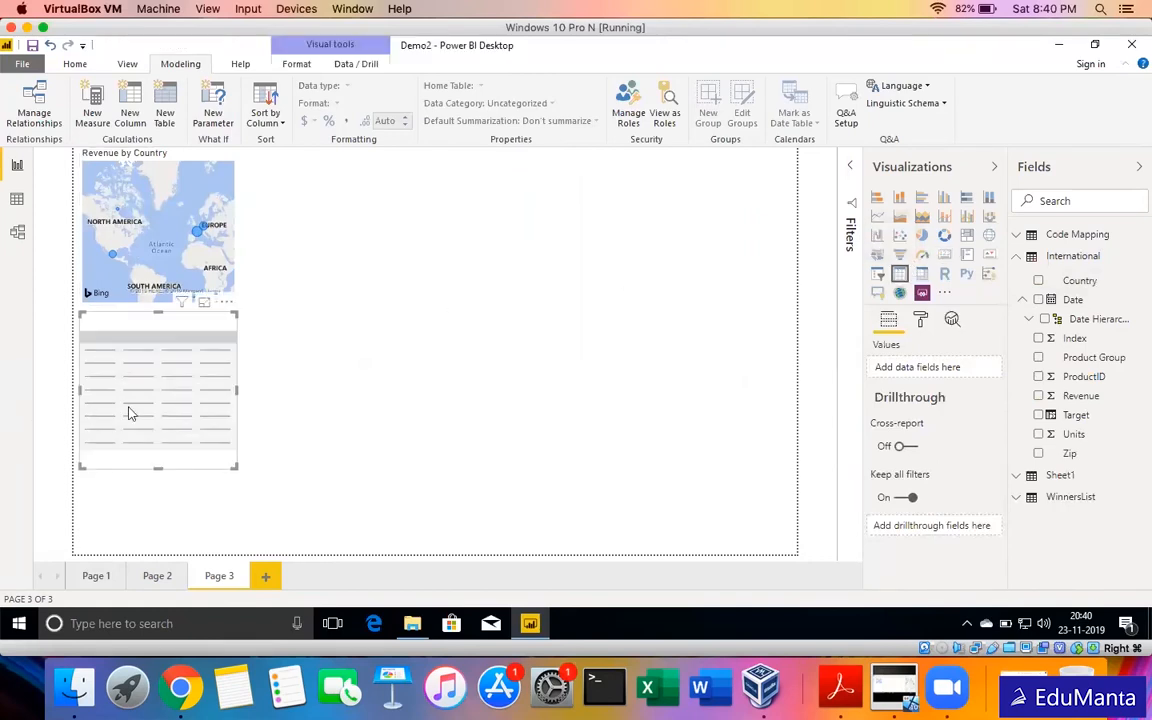
{"action": "left_click", "coordinate": [226, 302]}
{"action": "left_click", "coordinate": [255, 322]}
Delete the Revenue by Country map from Page 3.
{"action": "left_click", "coordinate": [205, 262]}
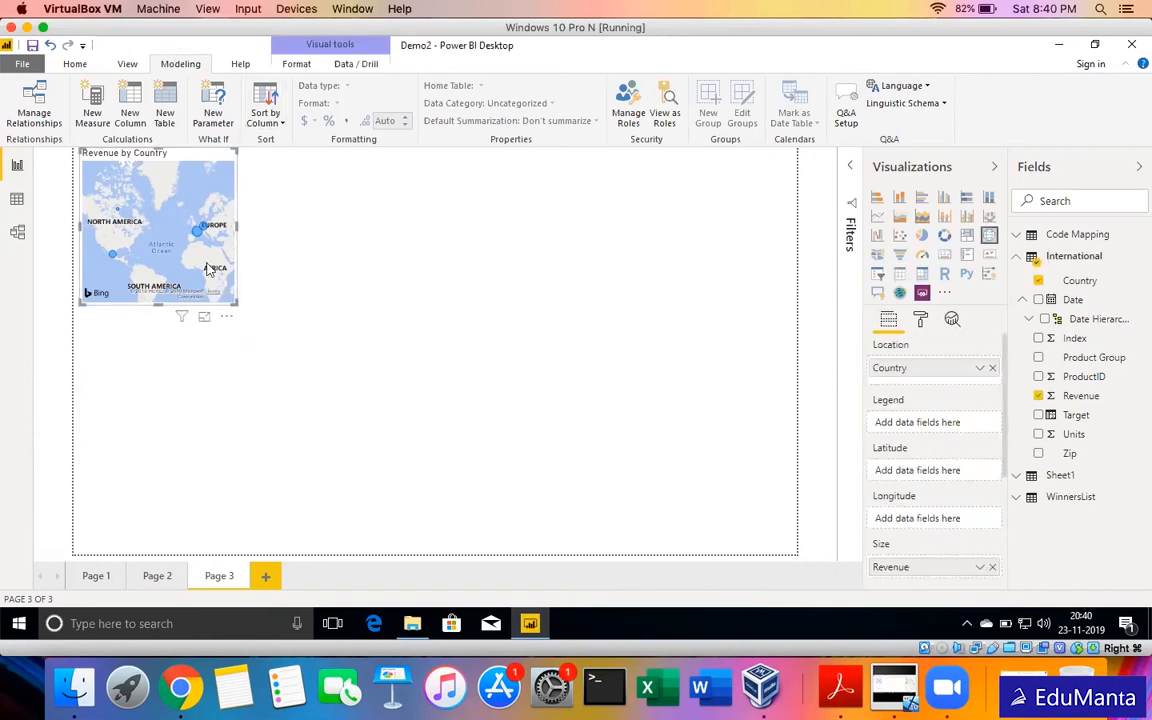
{"action": "left_click", "coordinate": [227, 318]}
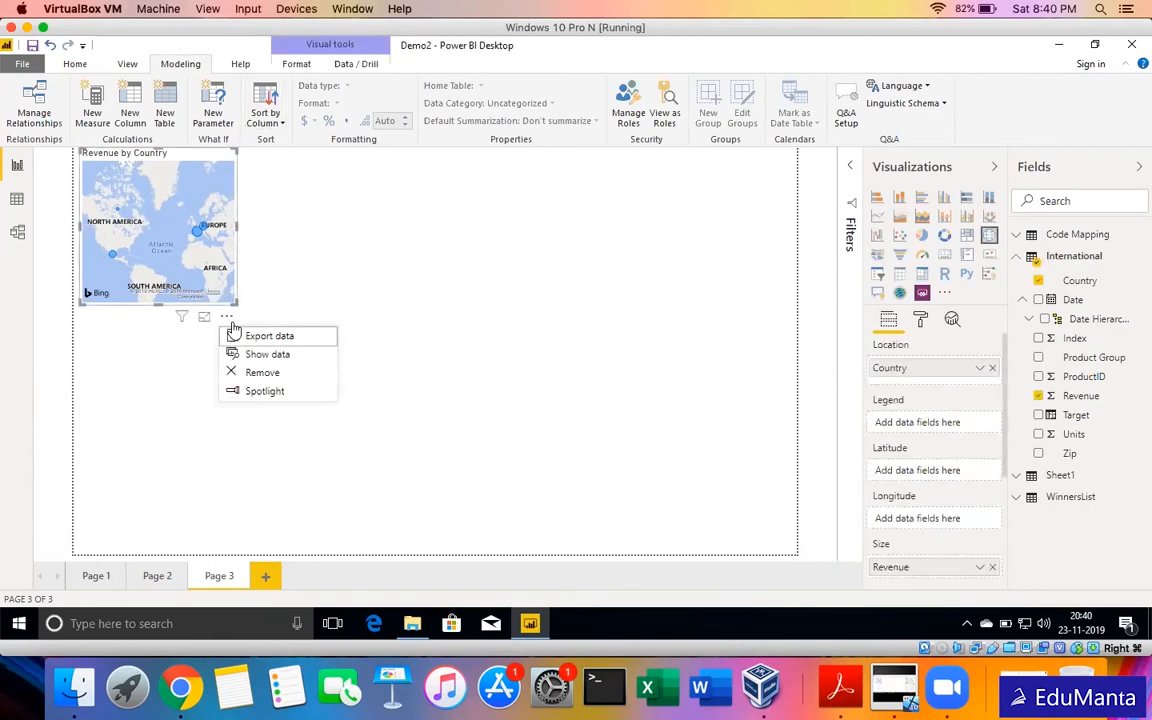
{"action": "left_click", "coordinate": [261, 376]}
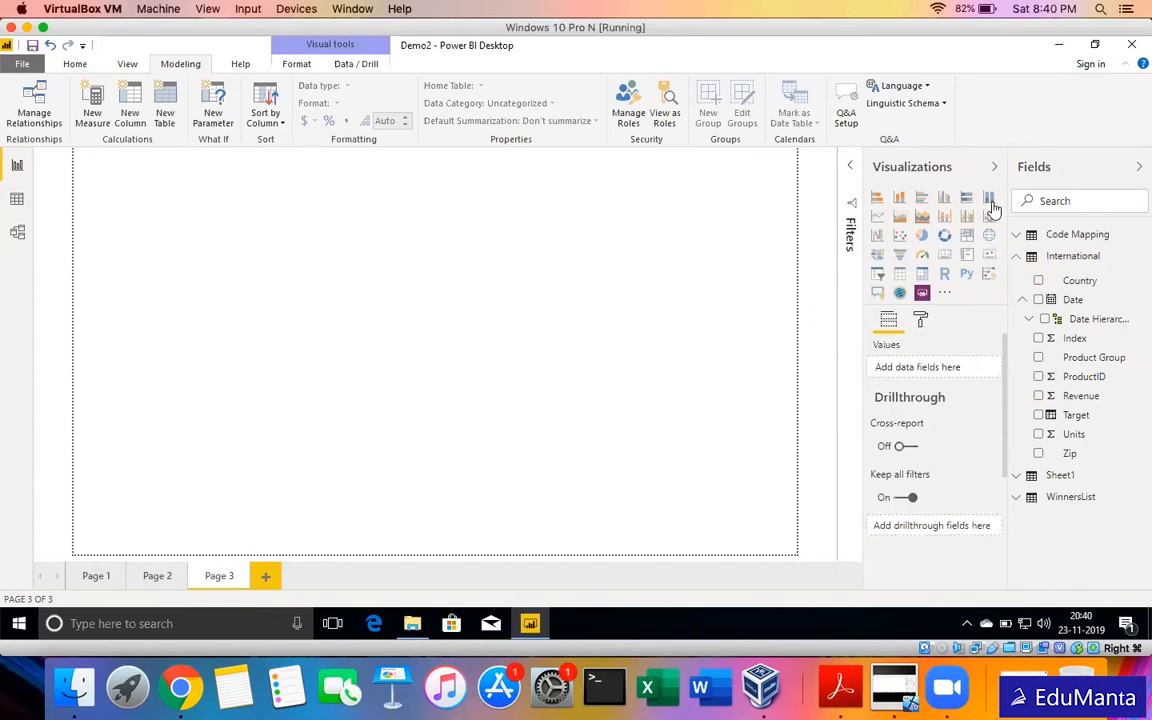
Rebuild the map on Page 3 from the Country and Revenue fields and enlarge it to cover most of the page.
{"action": "left_click", "coordinate": [1038, 282]}
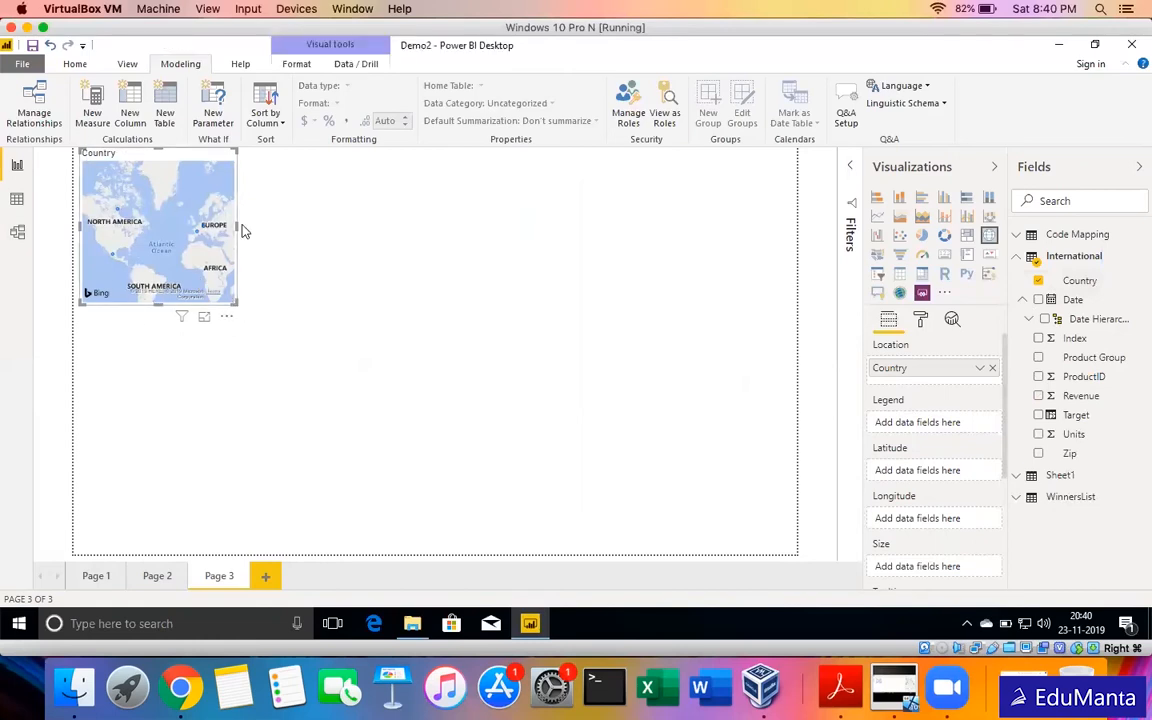
{"action": "left_click", "coordinate": [1047, 397]}
{"action": "left_click", "coordinate": [1040, 396]}
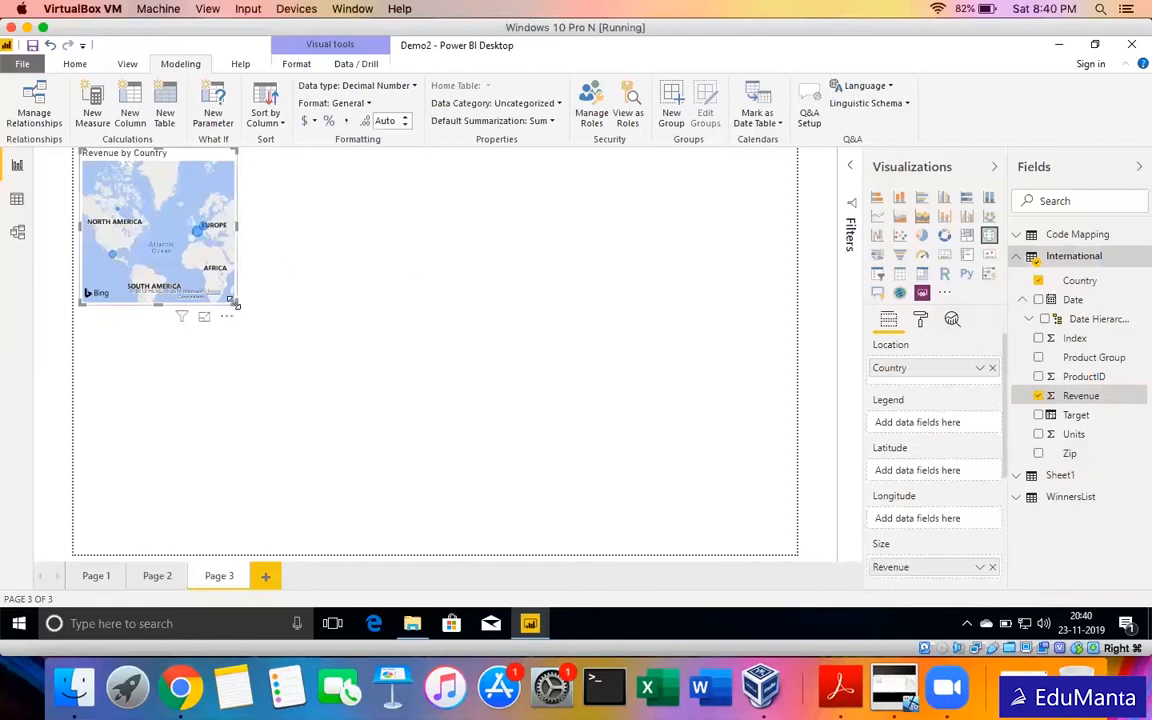
{"action": "left_click_drag", "start_coordinate": [238, 304], "coordinate": [577, 503]}
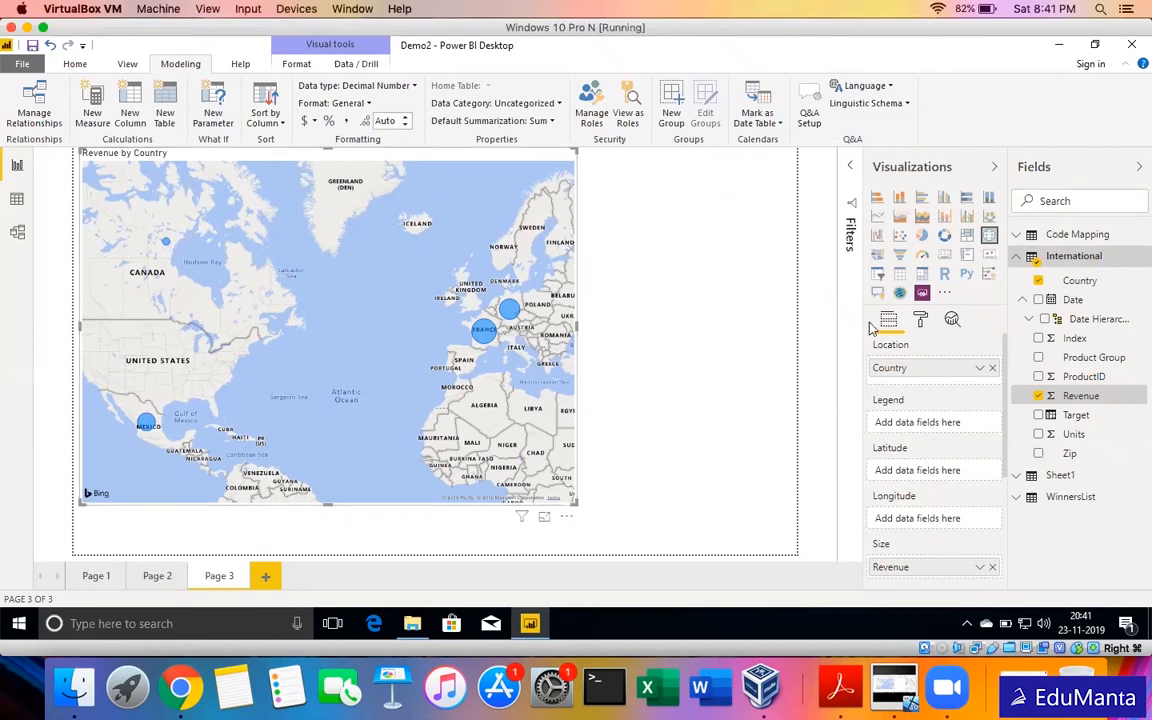
Set the bubble size of the Revenue by Country map to 22.
{"action": "left_click", "coordinate": [921, 322]}
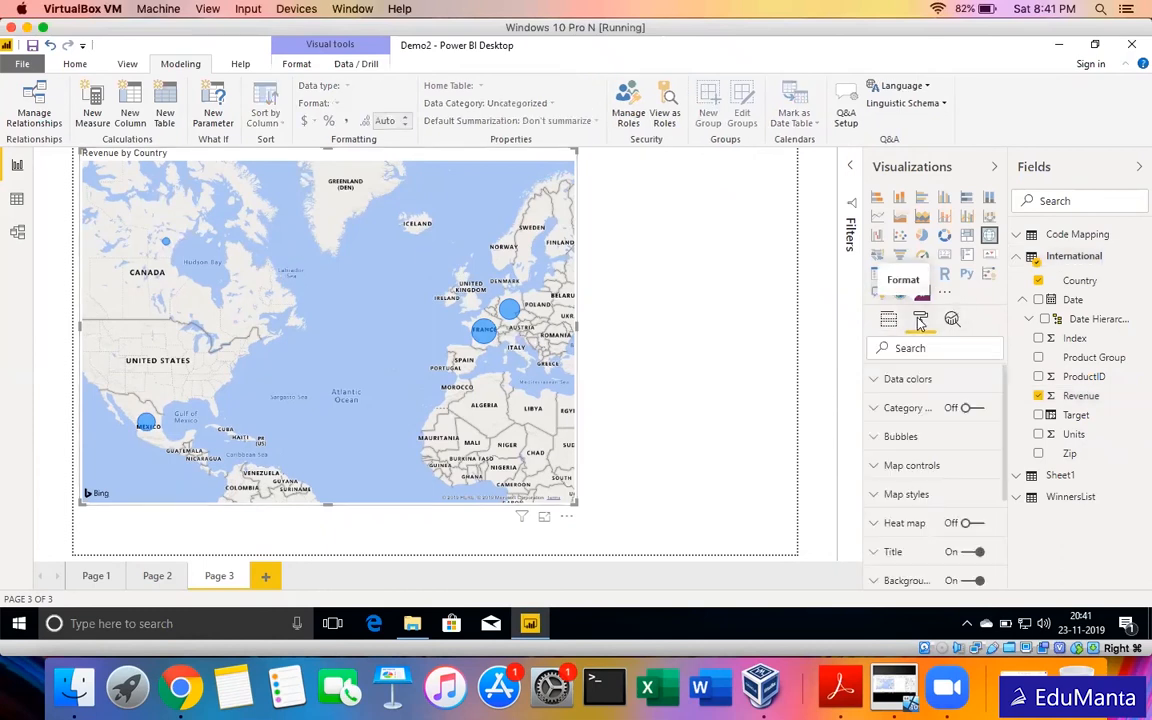
{"action": "left_click", "coordinate": [899, 437]}
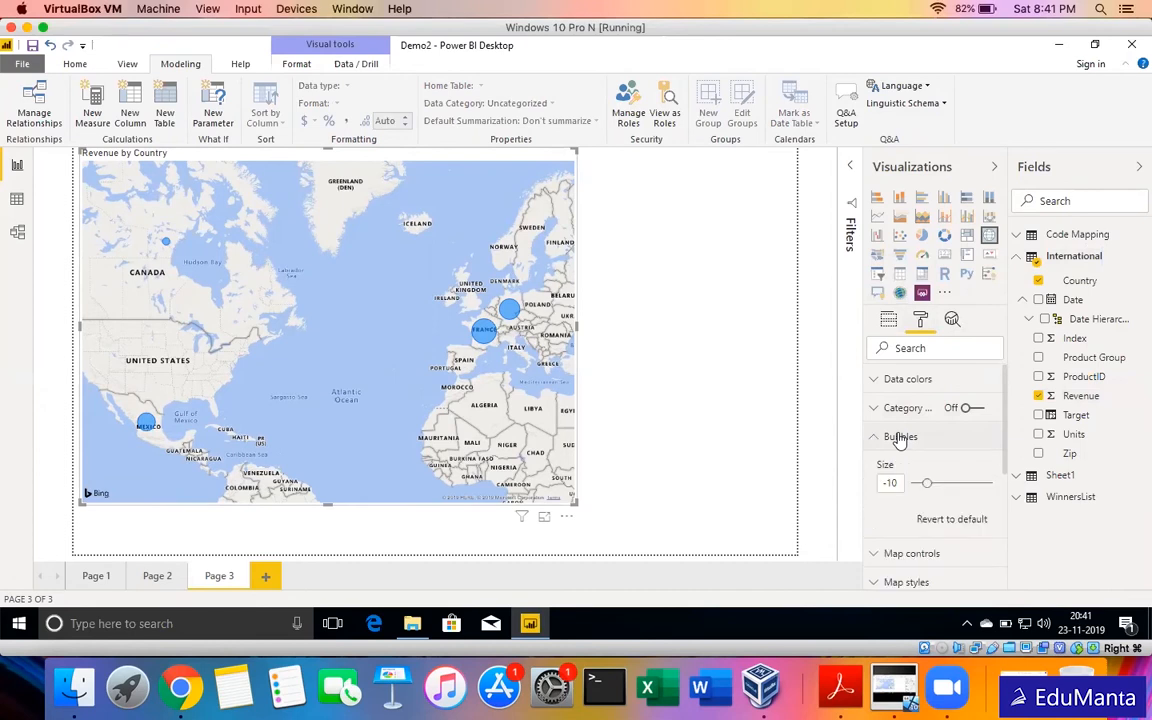
{"action": "left_click", "coordinate": [945, 484]}
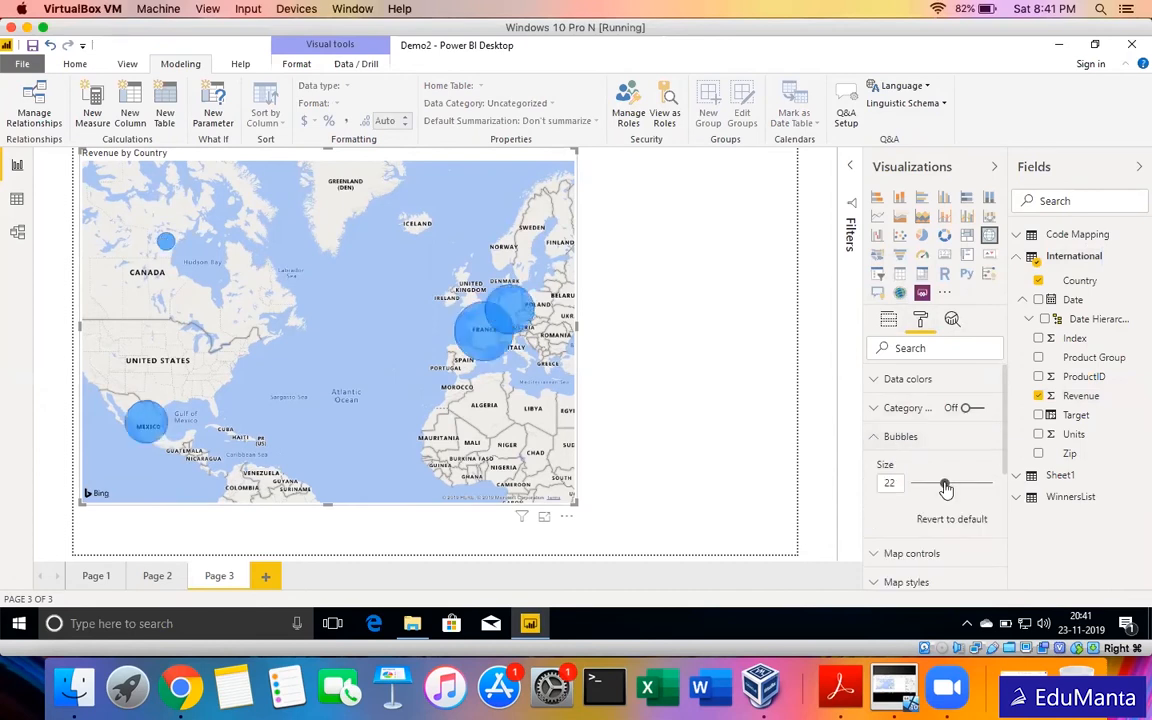
{"action": "left_click", "coordinate": [900, 436]}
Show individual data colors for all countries on the map and shrink the map to under half the page width.
{"action": "left_click", "coordinate": [906, 385]}
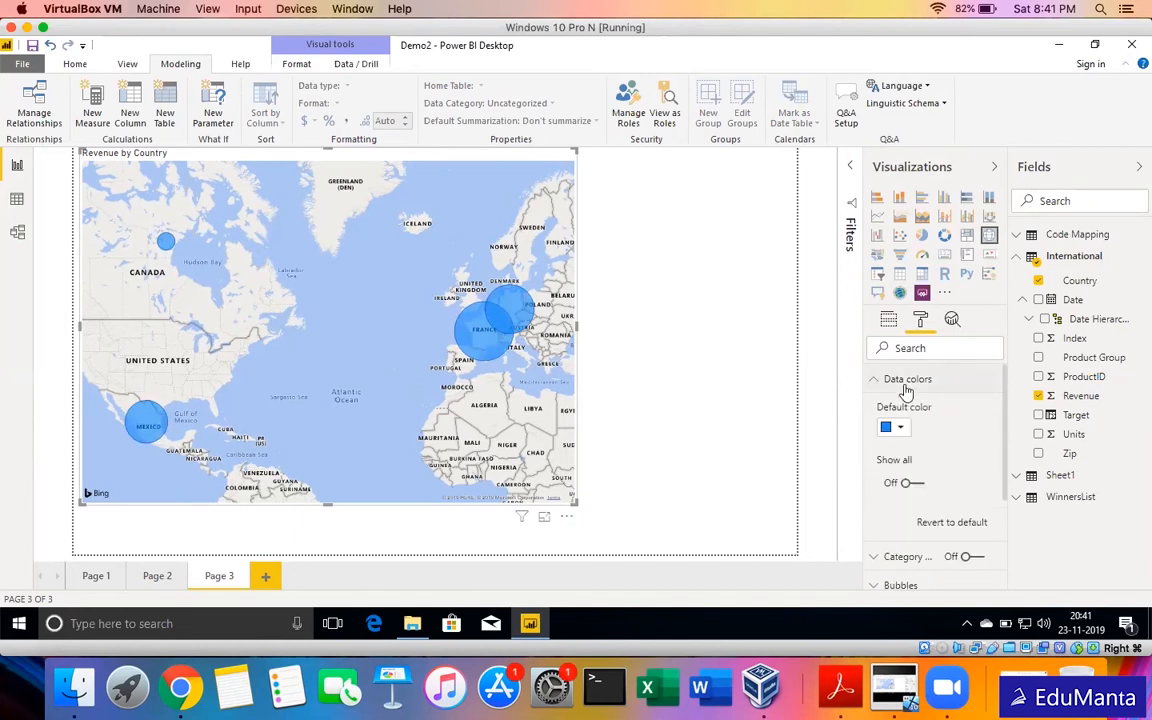
{"action": "left_click", "coordinate": [913, 485]}
{"action": "scroll", "coordinate": [914, 485], "scroll_direction": "down", "scroll_amount": 5}
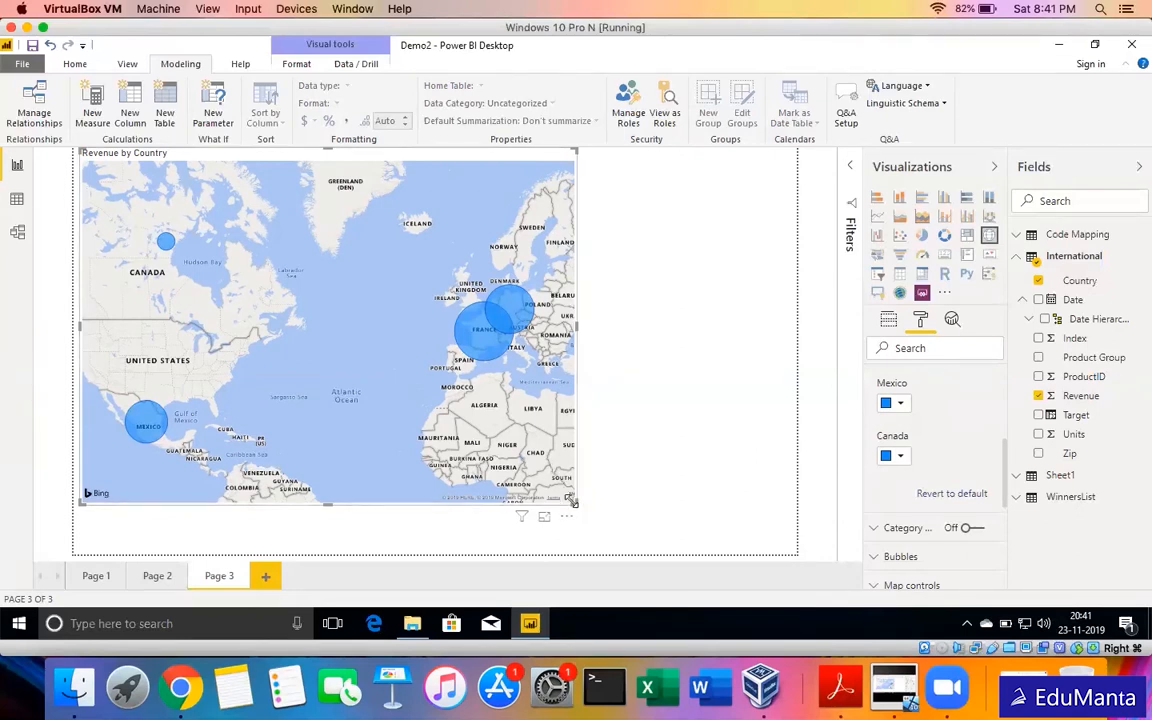
{"action": "left_click_drag", "start_coordinate": [575, 502], "coordinate": [355, 376]}
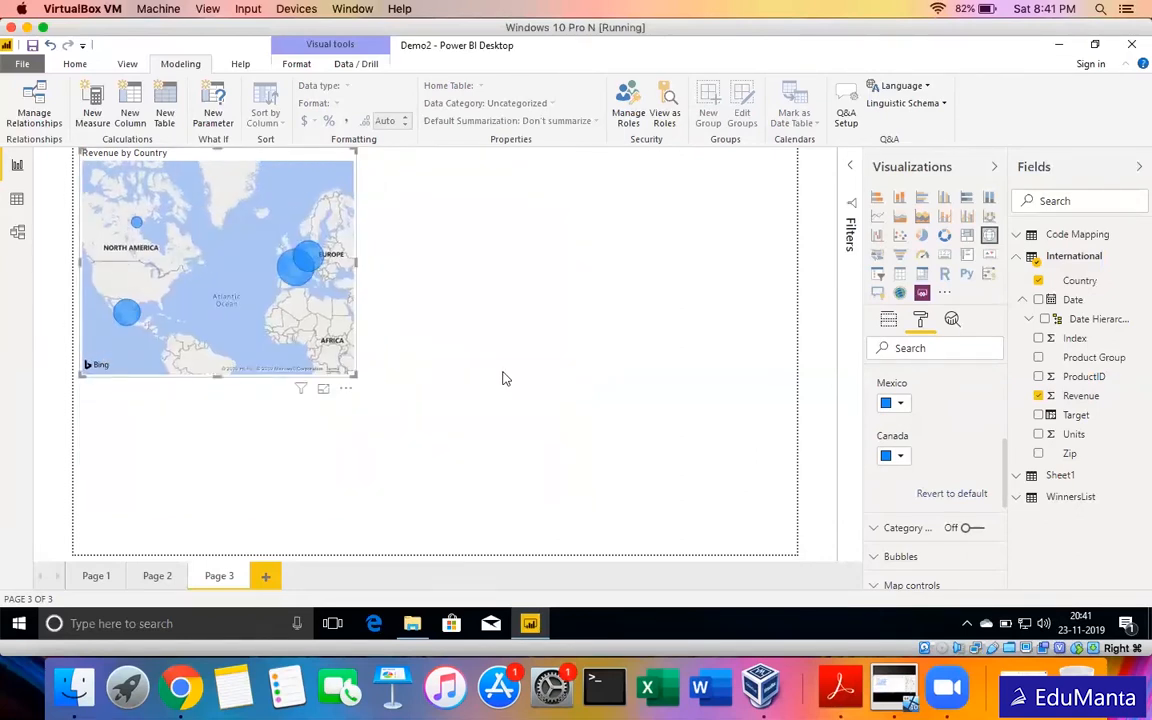
{"action": "left_click", "coordinate": [503, 378]}
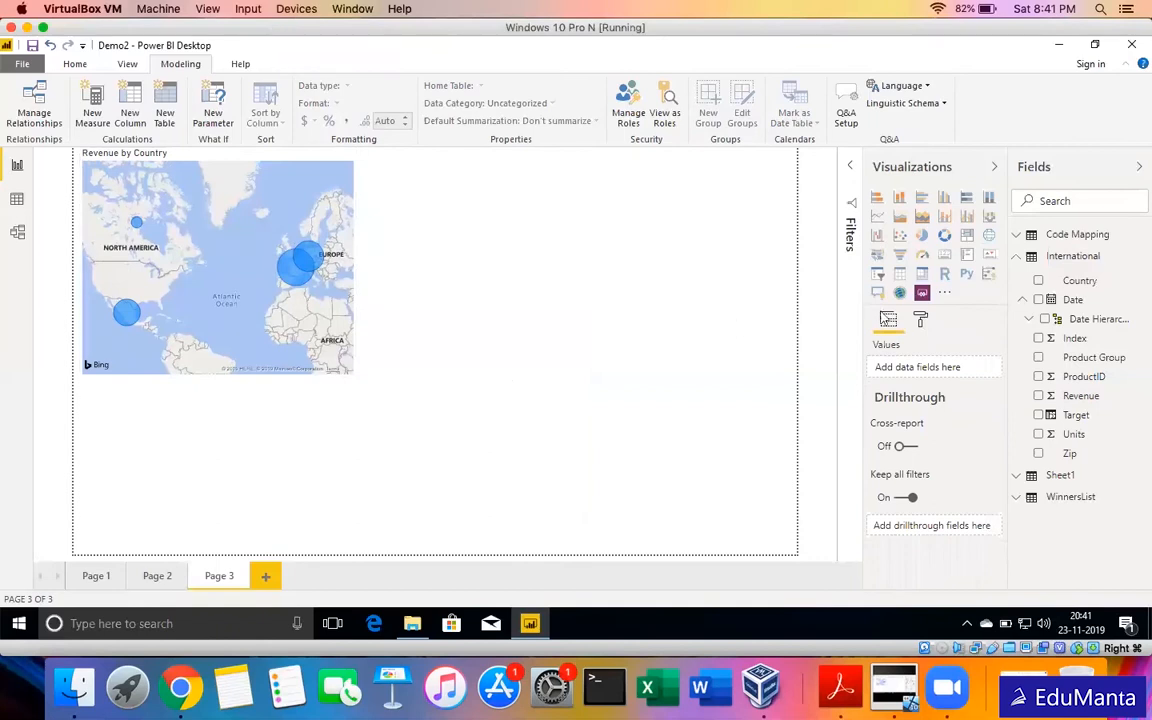
Try a table of Units by Product Group placed beside the map, and remove it again.
{"action": "left_click", "coordinate": [1039, 358]}
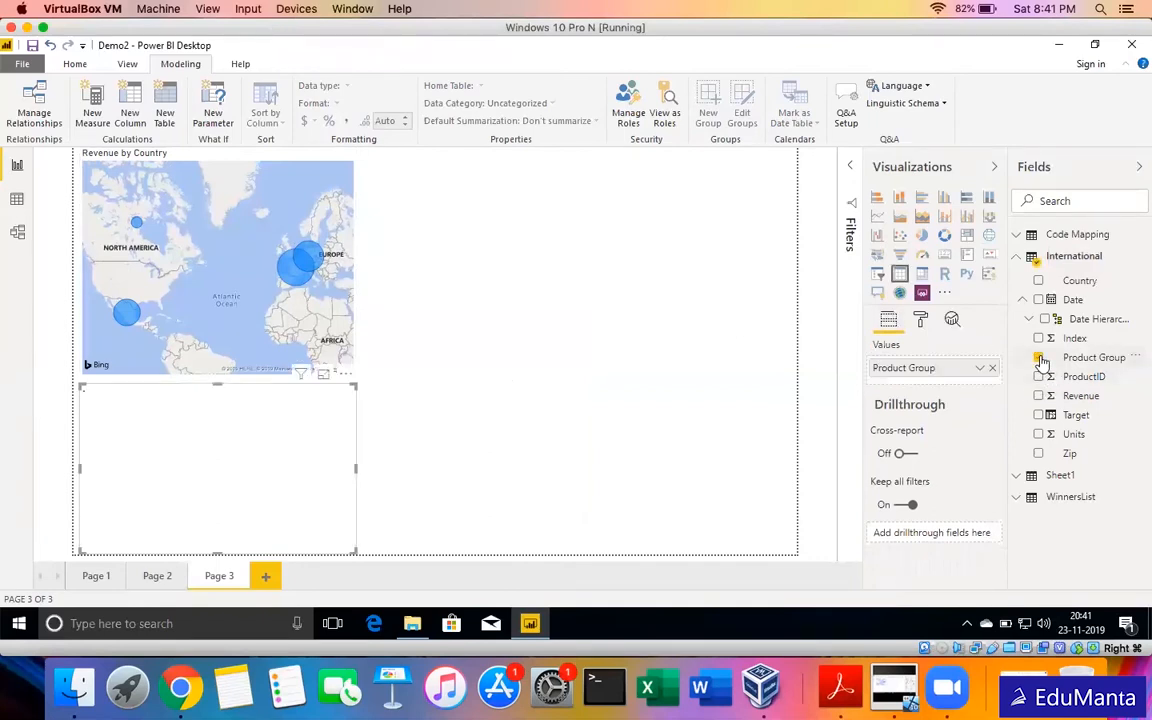
{"action": "left_click", "coordinate": [1039, 435]}
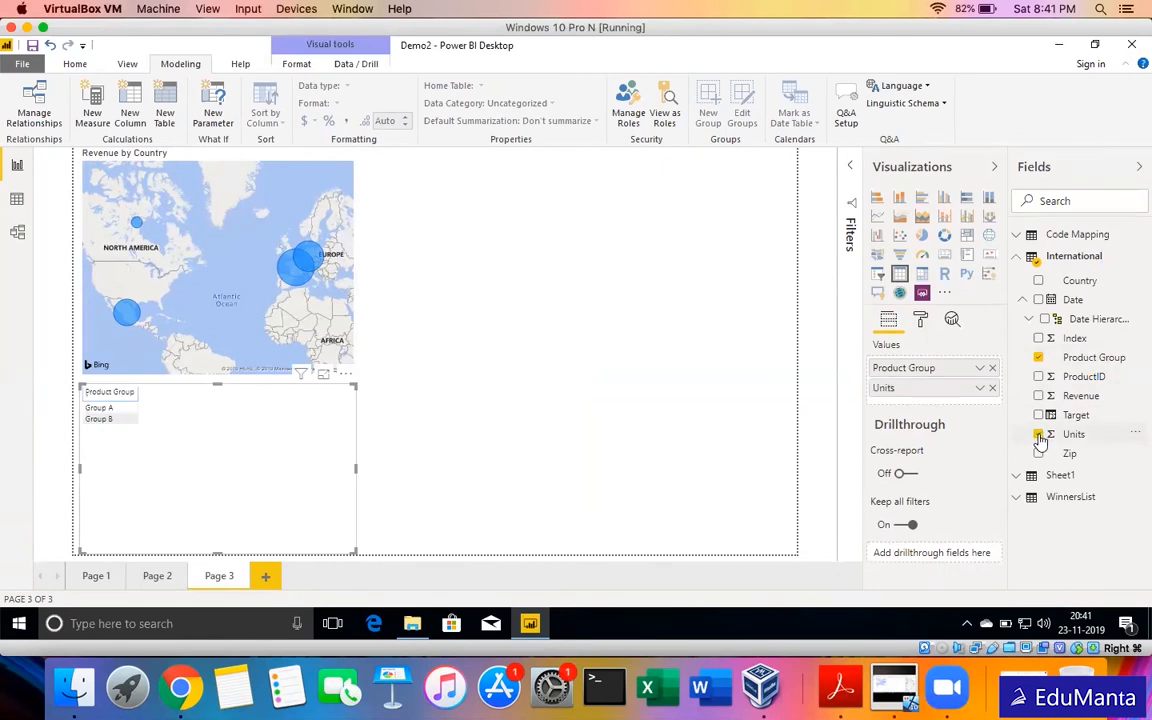
{"action": "left_click_drag", "start_coordinate": [206, 444], "coordinate": [548, 321]}
{"action": "left_click", "coordinate": [662, 199]}
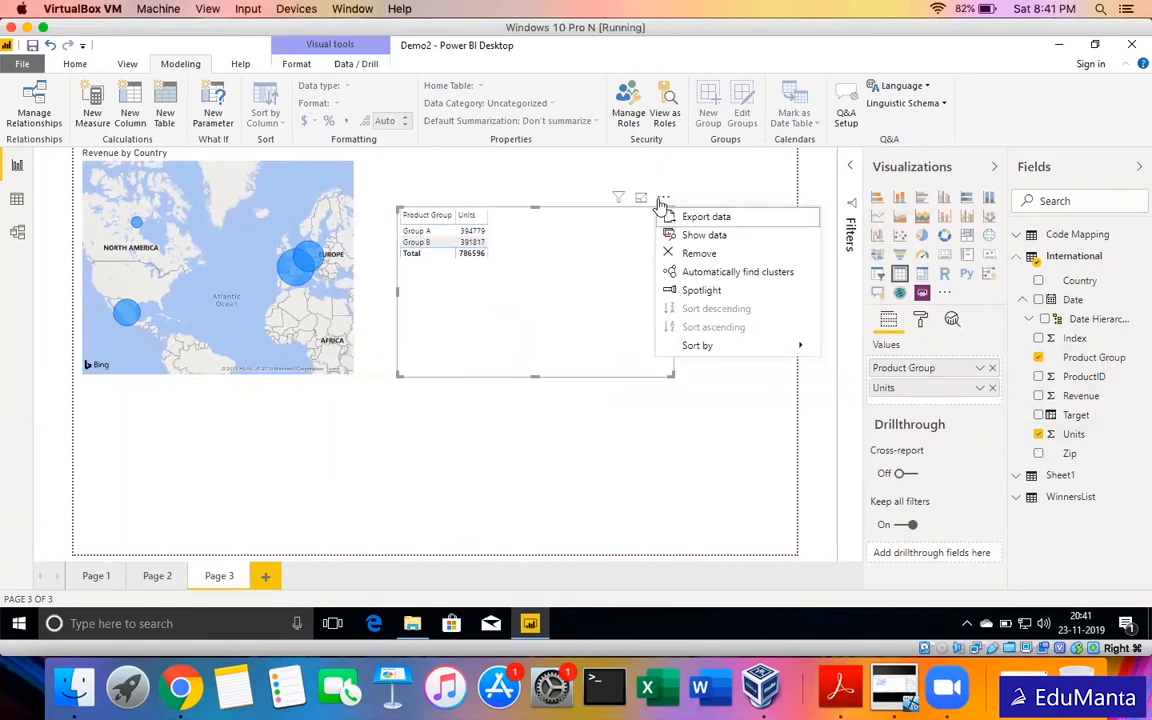
{"action": "left_click", "coordinate": [698, 253]}
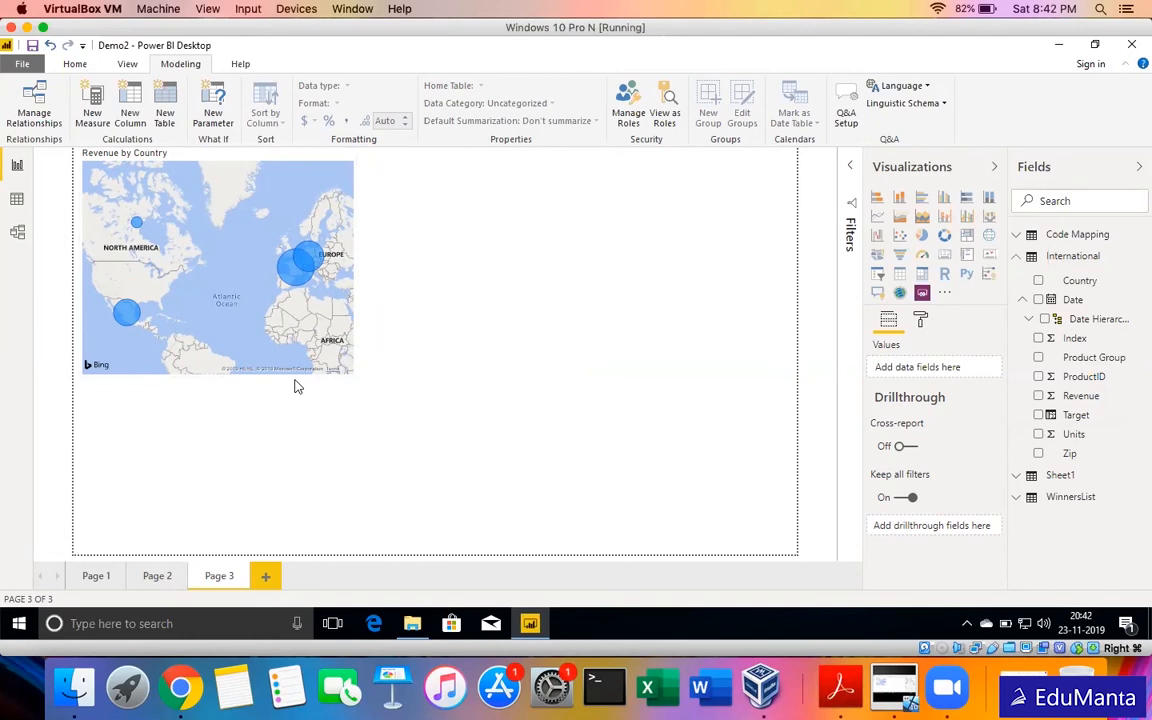
Open the formatting options of Page 1 and set its page size type to Custom.
{"action": "left_click", "coordinate": [86, 583]}
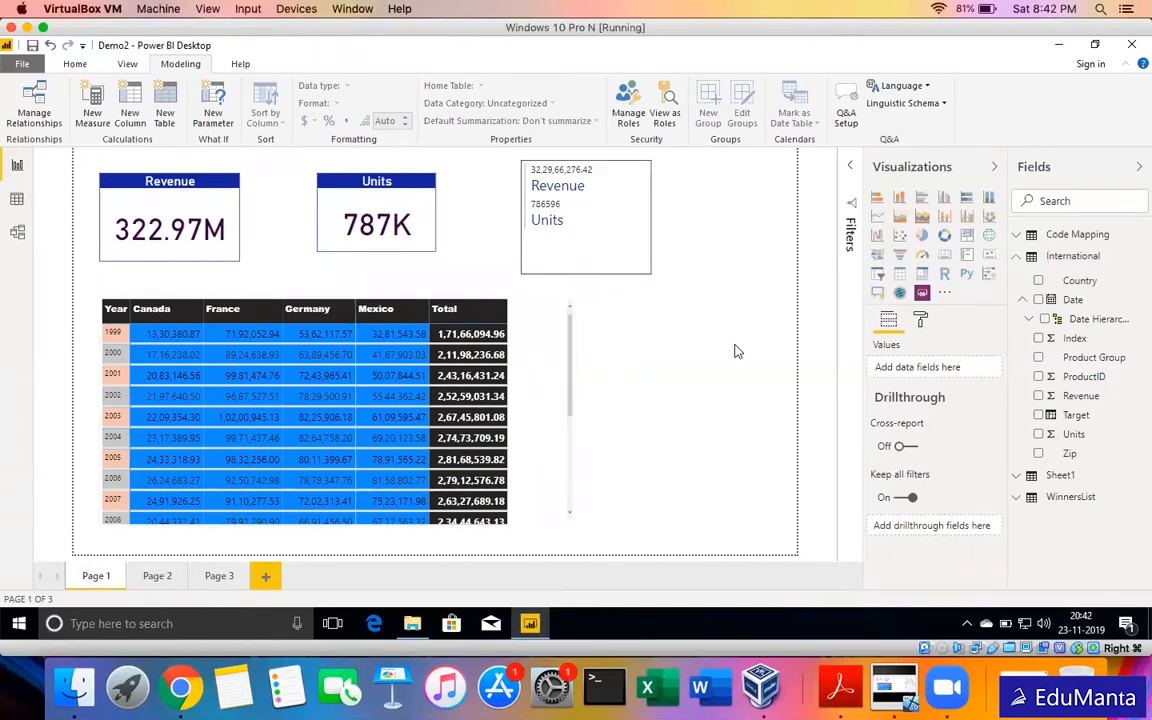
{"action": "left_click", "coordinate": [922, 326]}
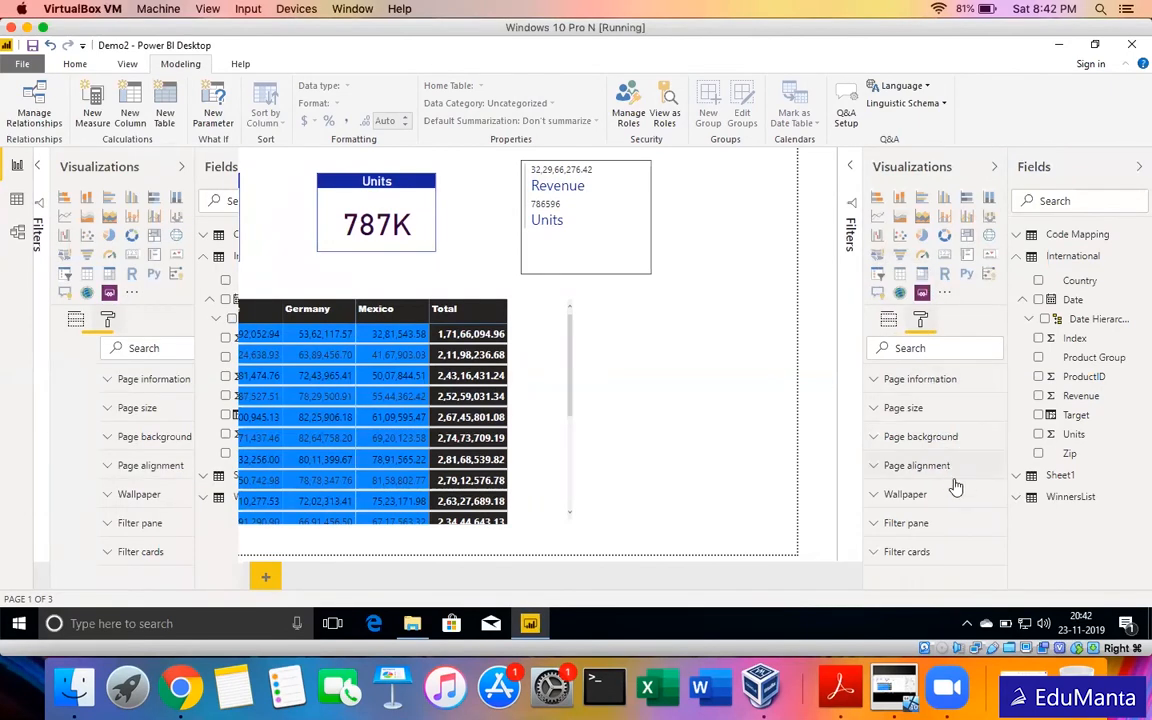
{"action": "left_click", "coordinate": [940, 410]}
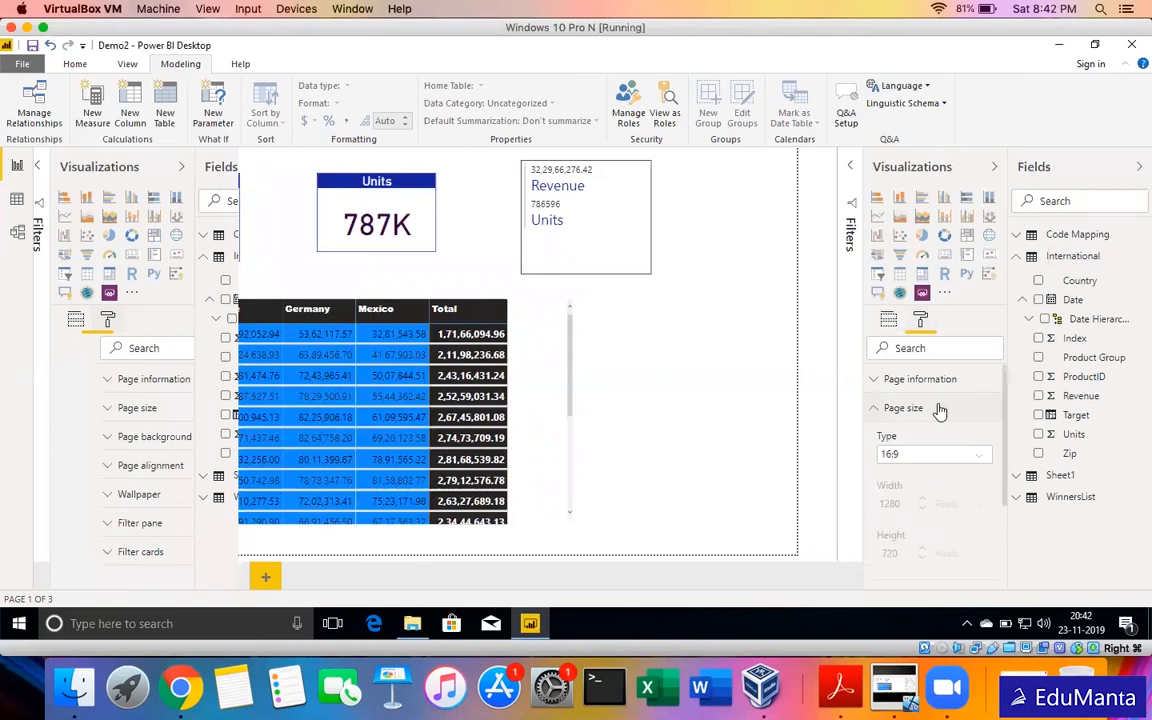
{"action": "scroll", "coordinate": [940, 410], "scroll_direction": "down", "scroll_amount": 1}
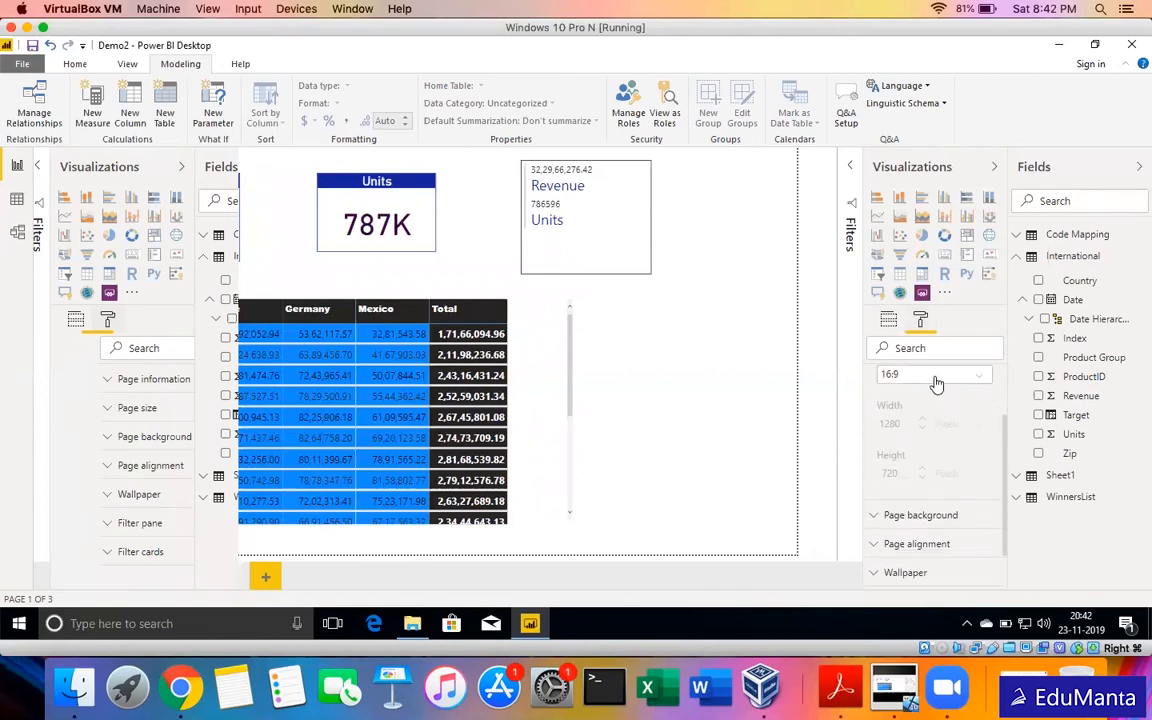
{"action": "left_click", "coordinate": [936, 378]}
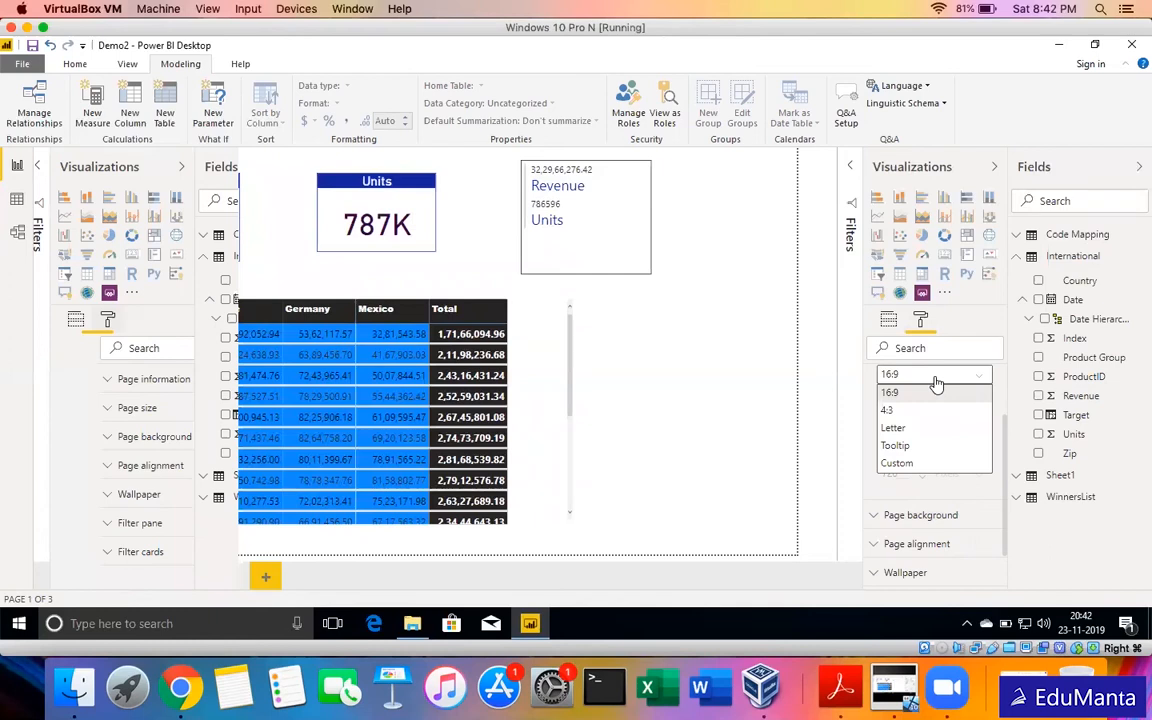
{"action": "left_click", "coordinate": [936, 383]}
{"action": "left_click", "coordinate": [934, 383]}
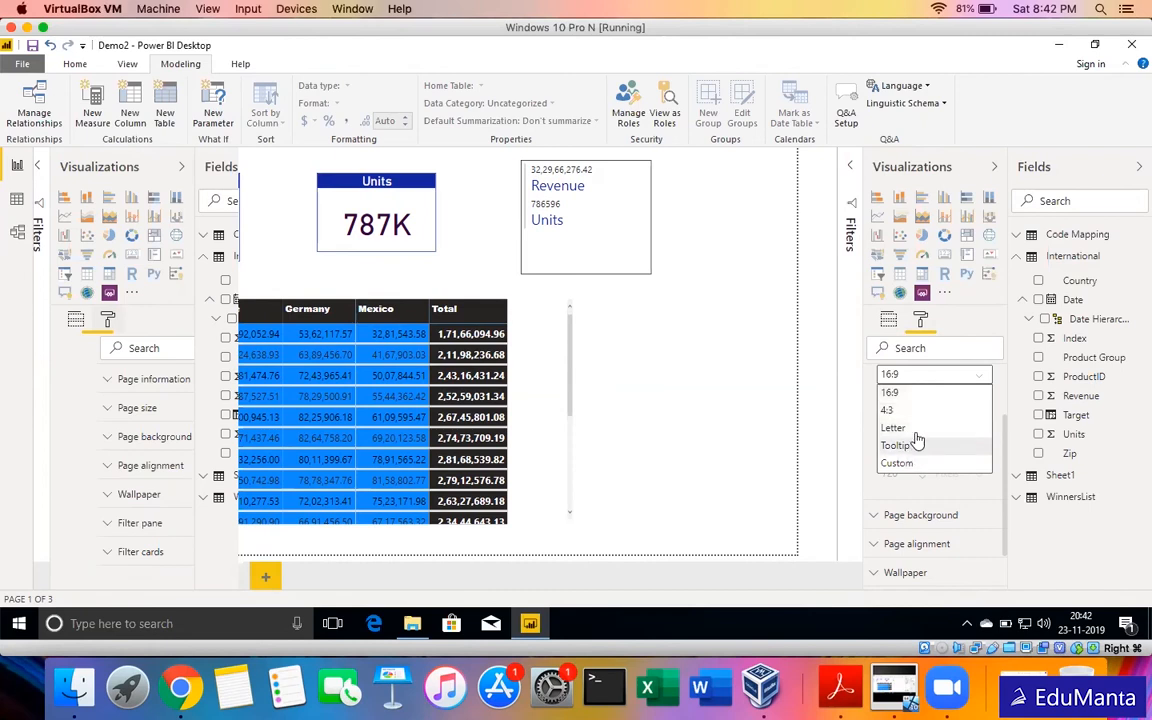
{"action": "left_click", "coordinate": [941, 390]}
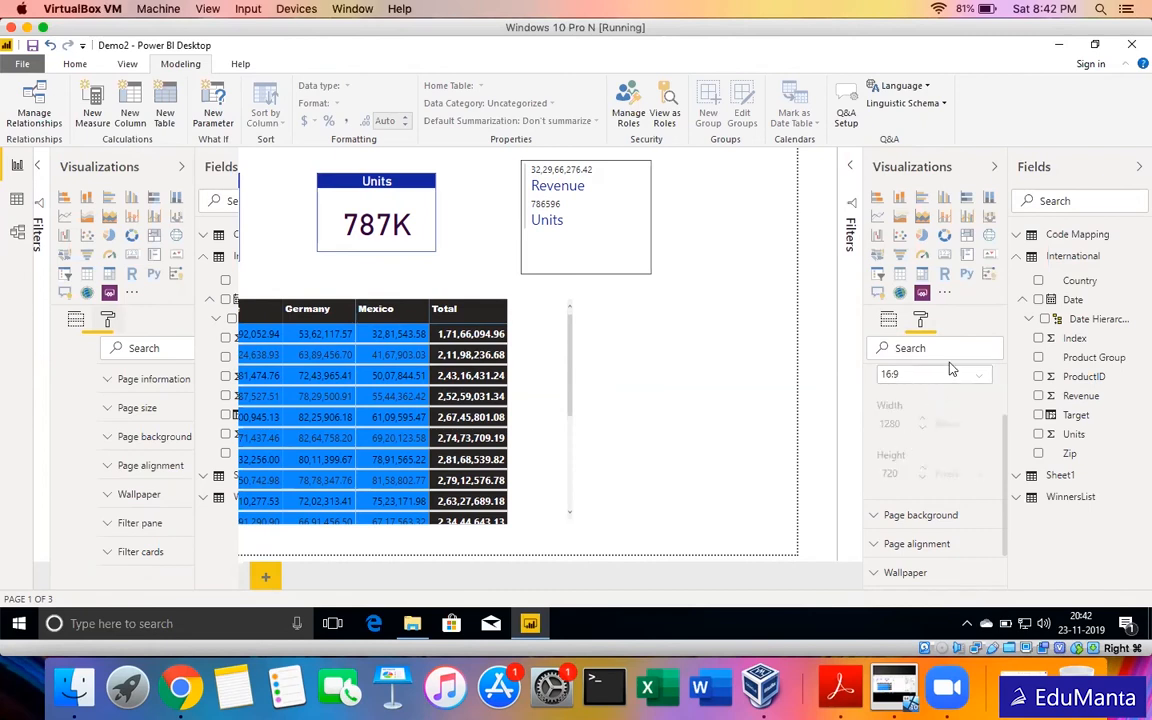
{"action": "left_click", "coordinate": [942, 381]}
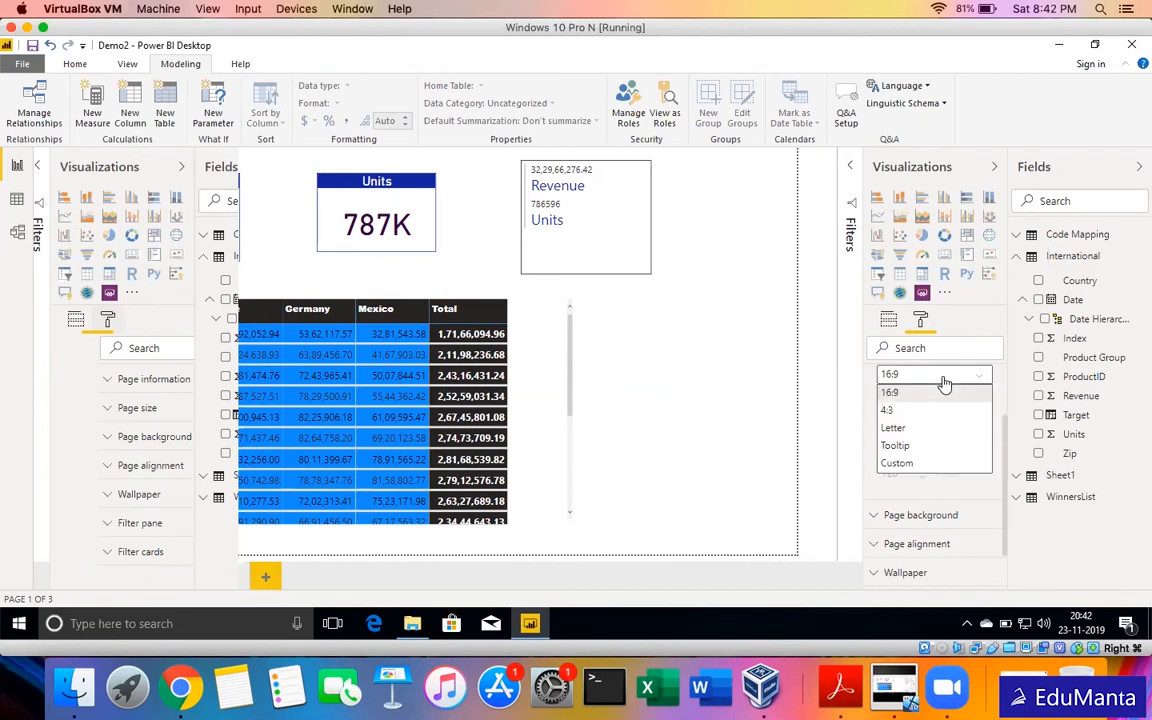
{"action": "left_click", "coordinate": [896, 463]}
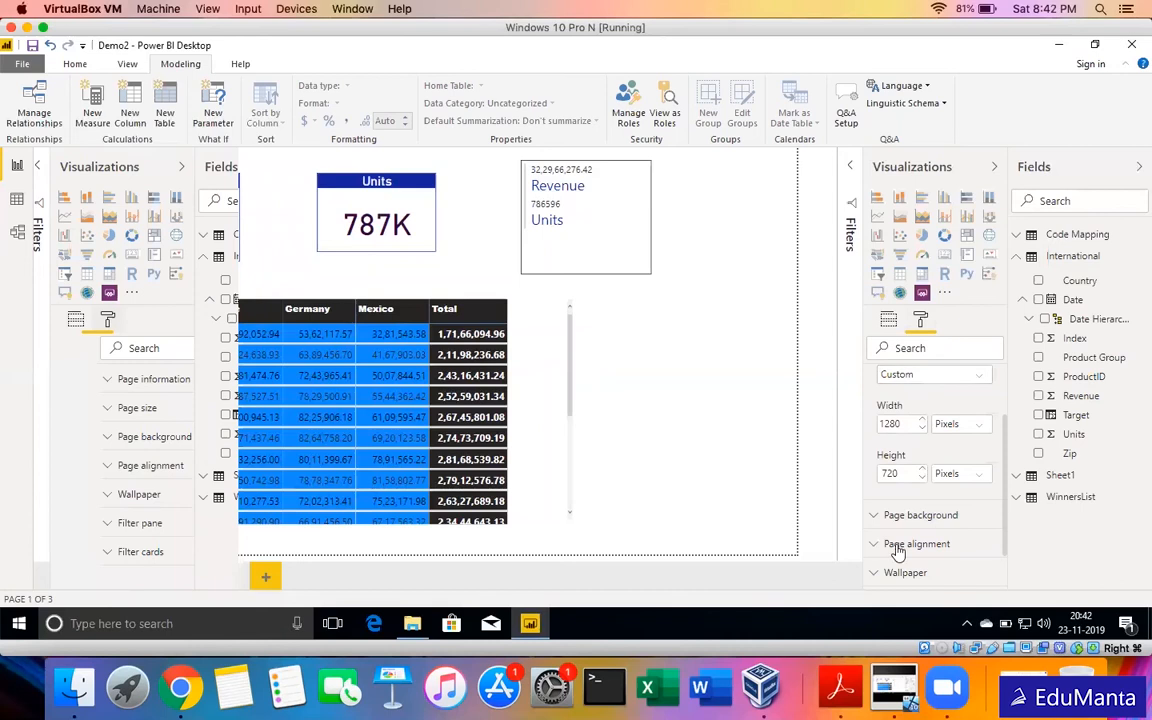
Give Page 1 a gray page background with 16% transparency.
{"action": "scroll", "coordinate": [897, 550], "scroll_direction": "down", "scroll_amount": 1}
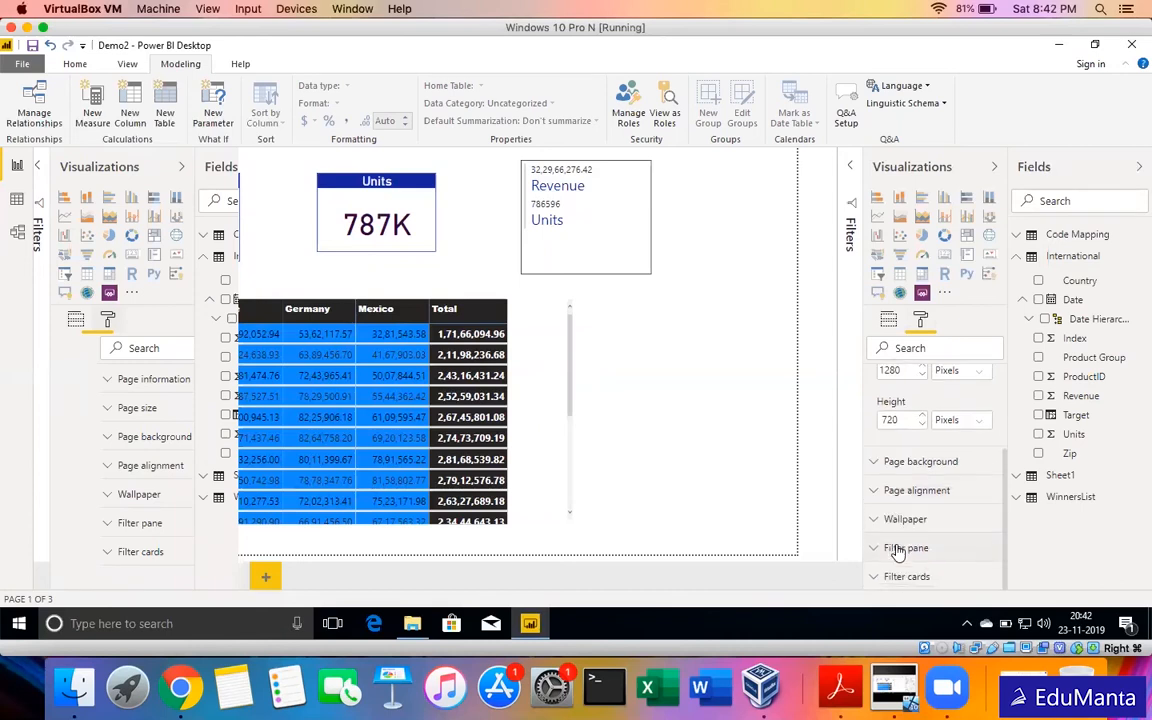
{"action": "left_click", "coordinate": [921, 459]}
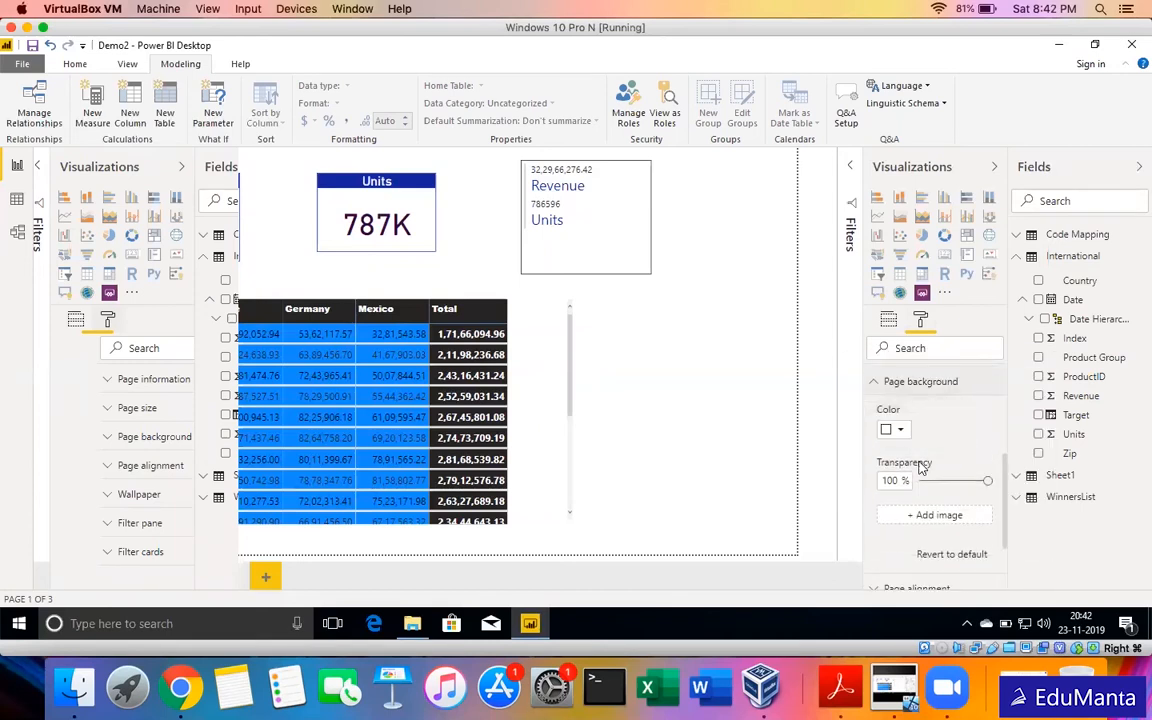
{"action": "left_click", "coordinate": [900, 431]}
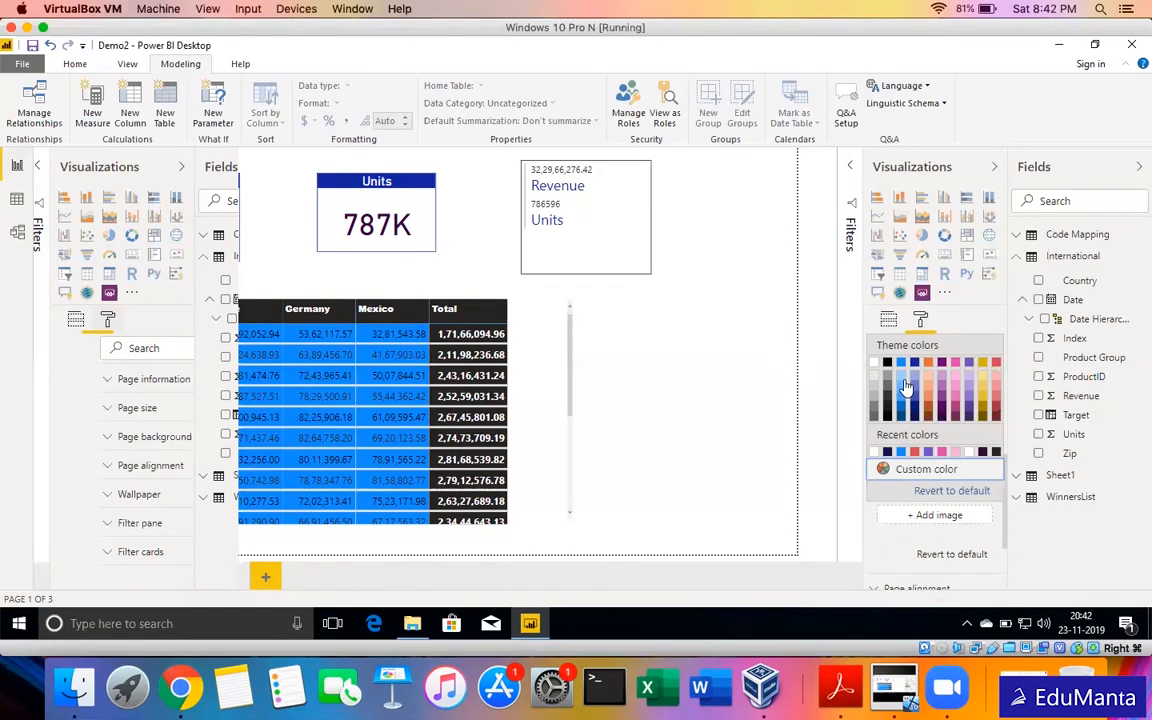
{"action": "left_click", "coordinate": [891, 384]}
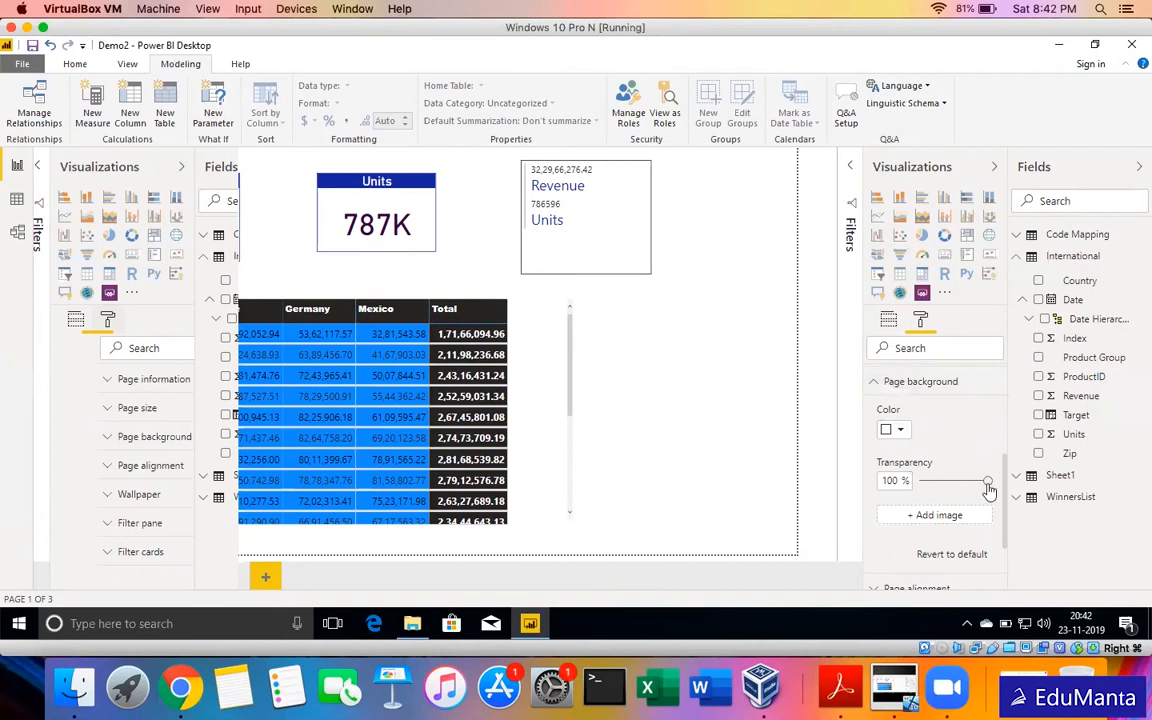
{"action": "left_click_drag", "start_coordinate": [981, 484], "coordinate": [933, 481]}
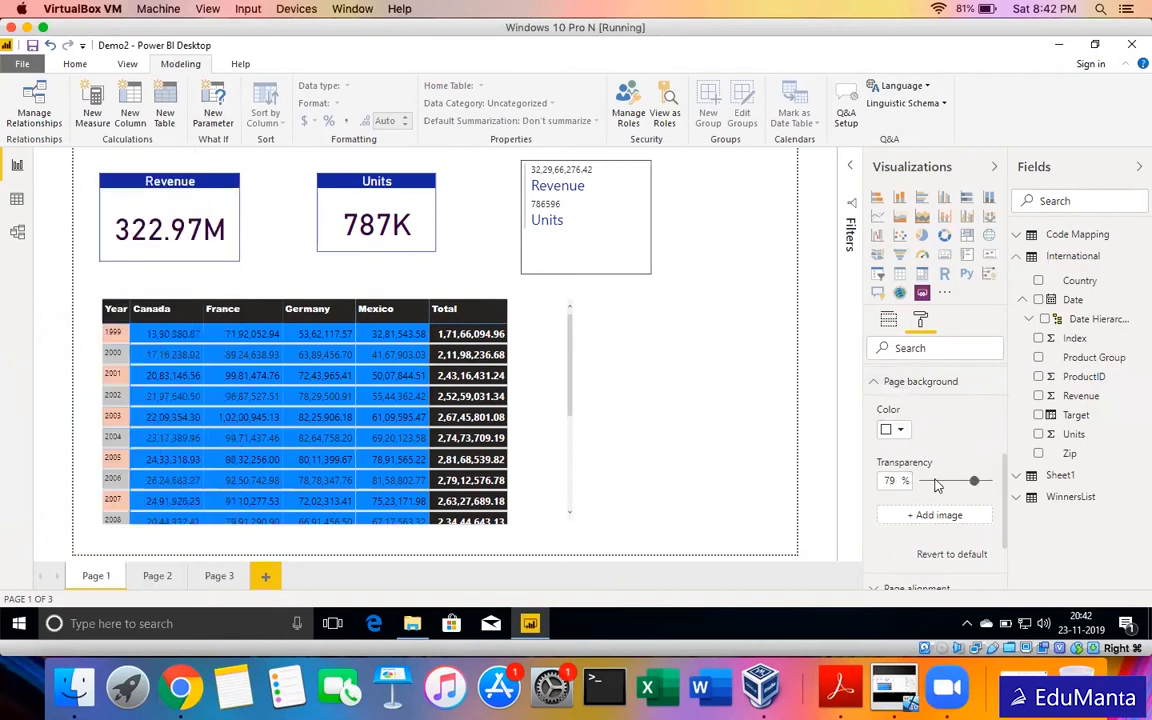
{"action": "left_click", "coordinate": [897, 431]}
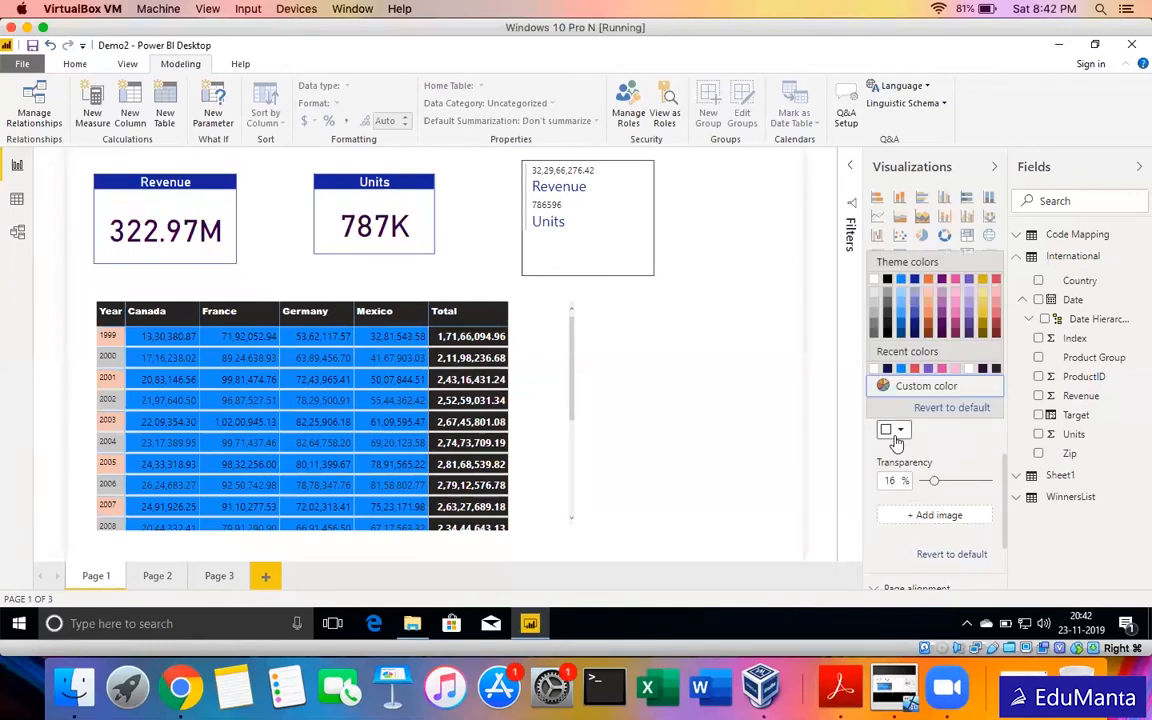
{"action": "left_click", "coordinate": [886, 296]}
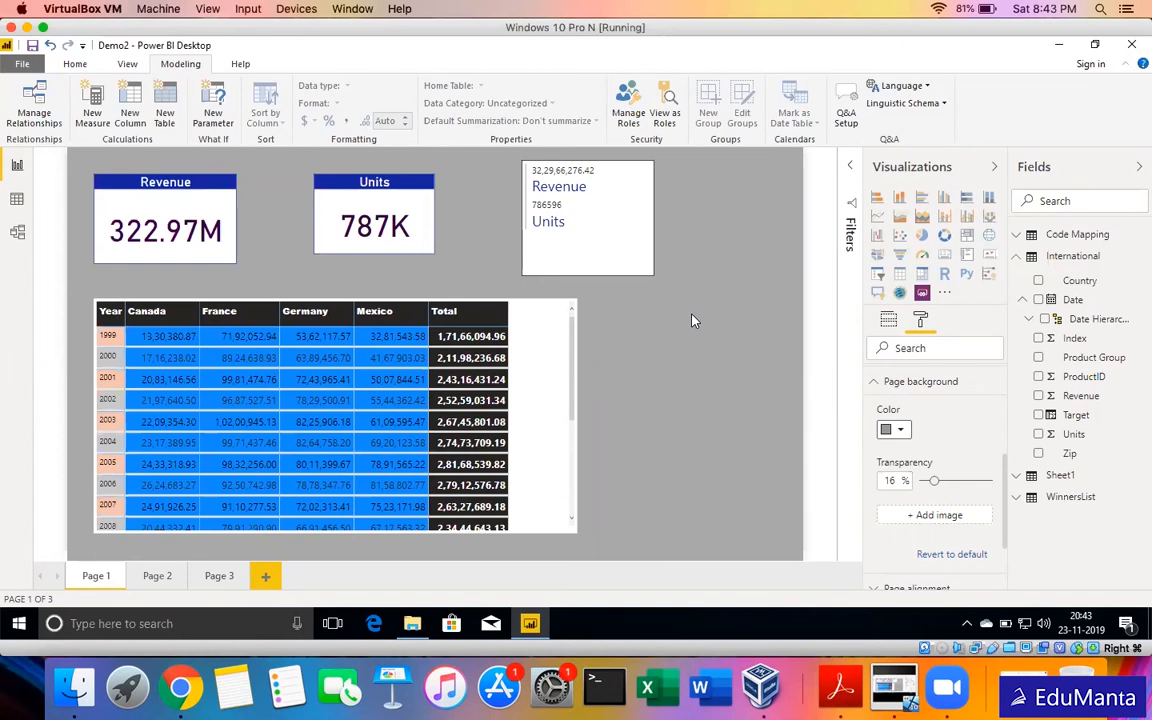
Review the page size and page background settings of Page 1, including the theme colors offered for the background.
{"action": "left_click", "coordinate": [912, 384]}
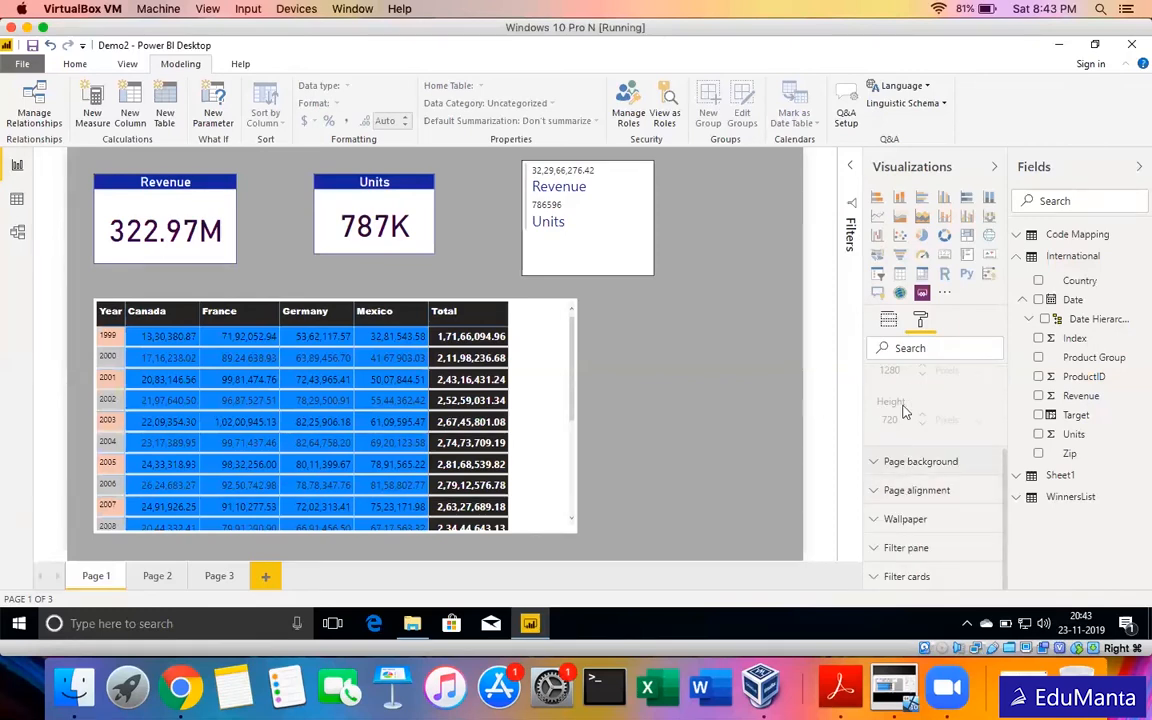
{"action": "scroll", "coordinate": [903, 413], "scroll_direction": "up", "scroll_amount": 3}
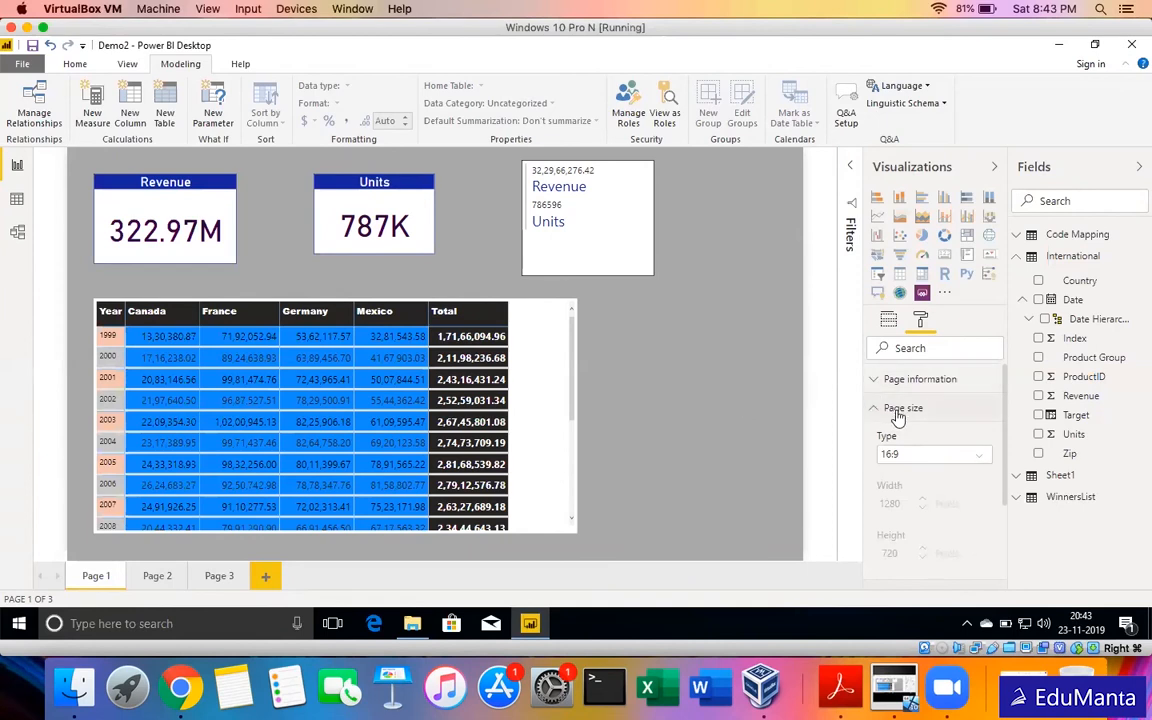
{"action": "left_click", "coordinate": [898, 410]}
{"action": "left_click", "coordinate": [902, 438]}
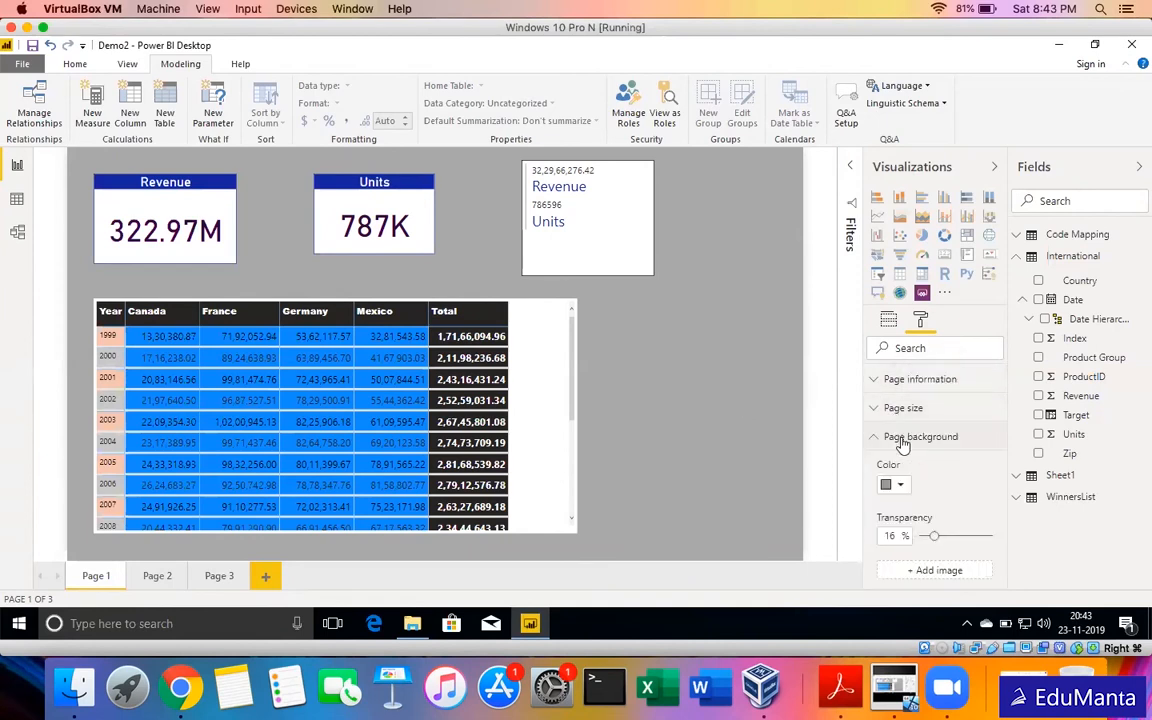
{"action": "scroll", "coordinate": [902, 443], "scroll_direction": "down", "scroll_amount": 2}
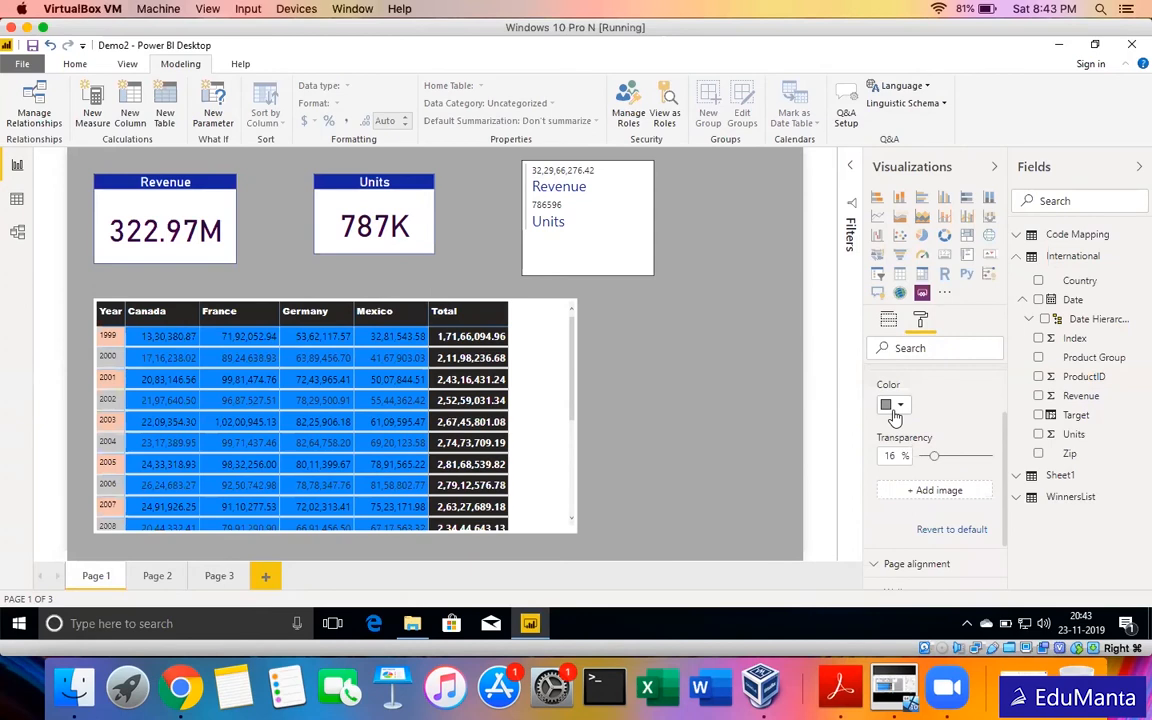
{"action": "left_click", "coordinate": [893, 406]}
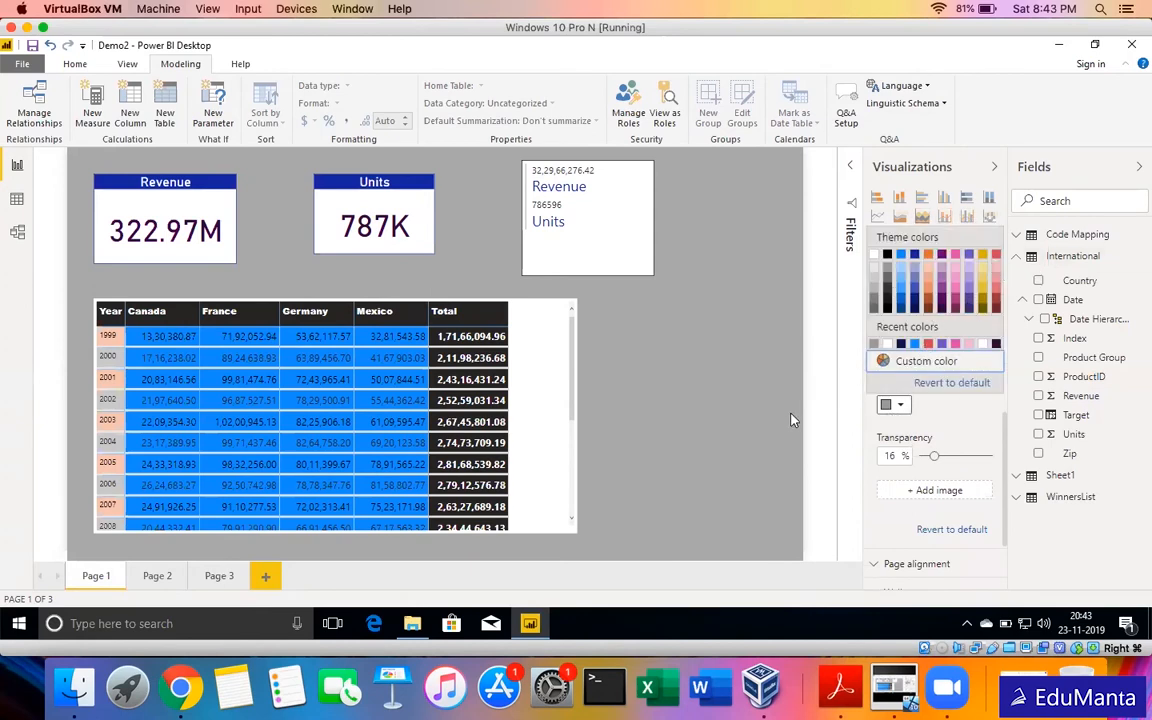
{"action": "left_click", "coordinate": [735, 445]}
Try the Temperature theme on the report and check its colors in the page background palette.
{"action": "left_click", "coordinate": [66, 60]}
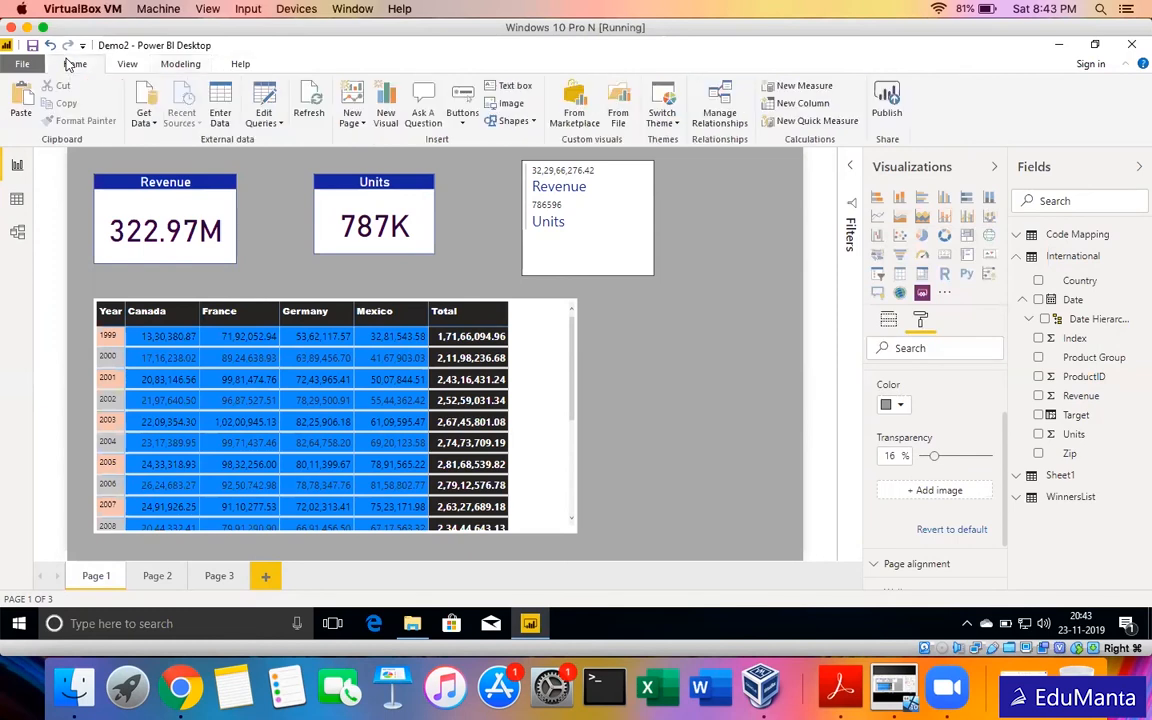
{"action": "left_click", "coordinate": [664, 116]}
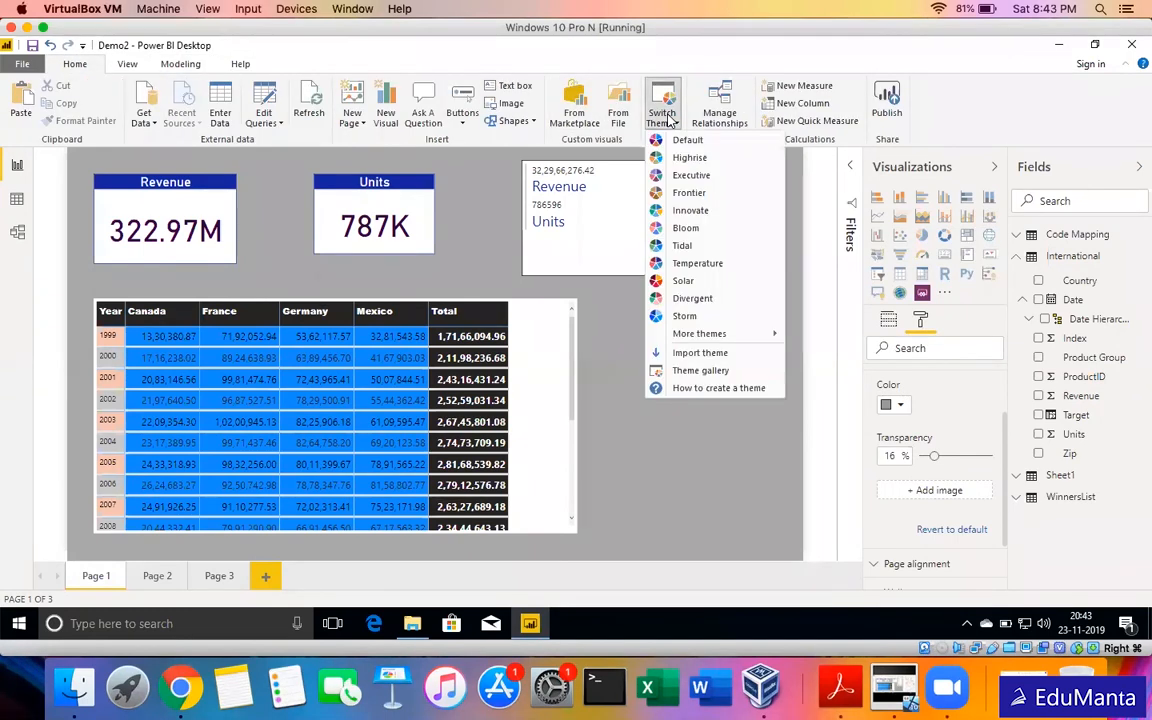
{"action": "left_click", "coordinate": [697, 263]}
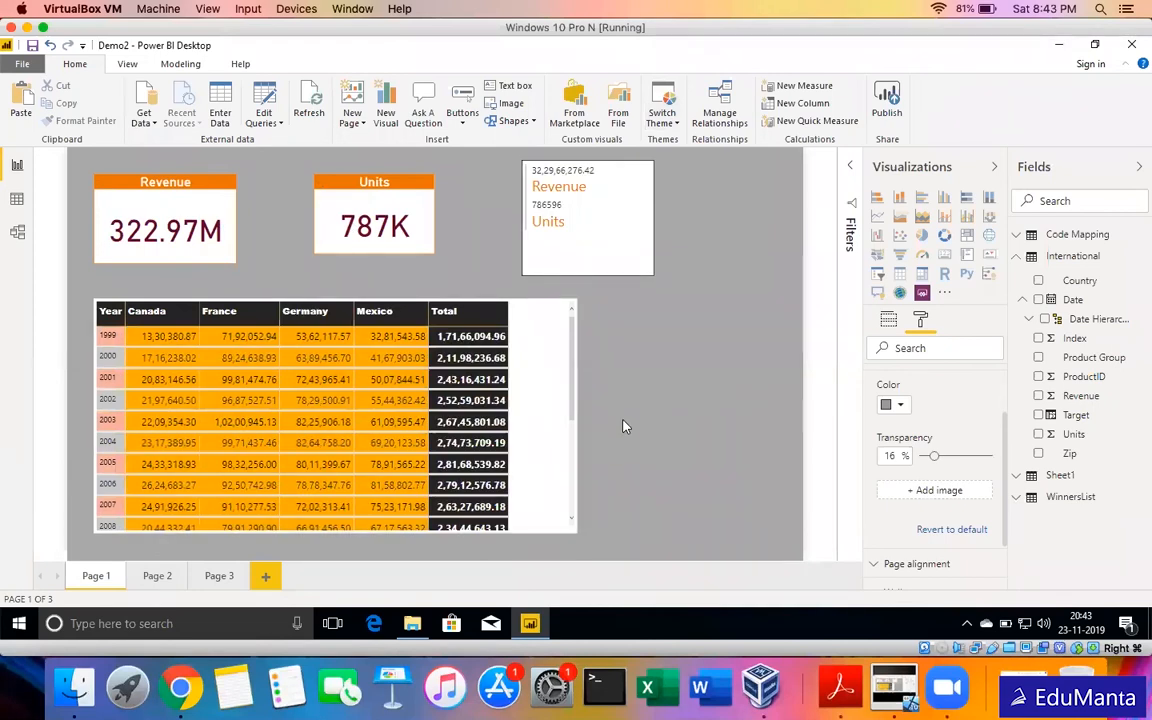
{"action": "left_click", "coordinate": [890, 407]}
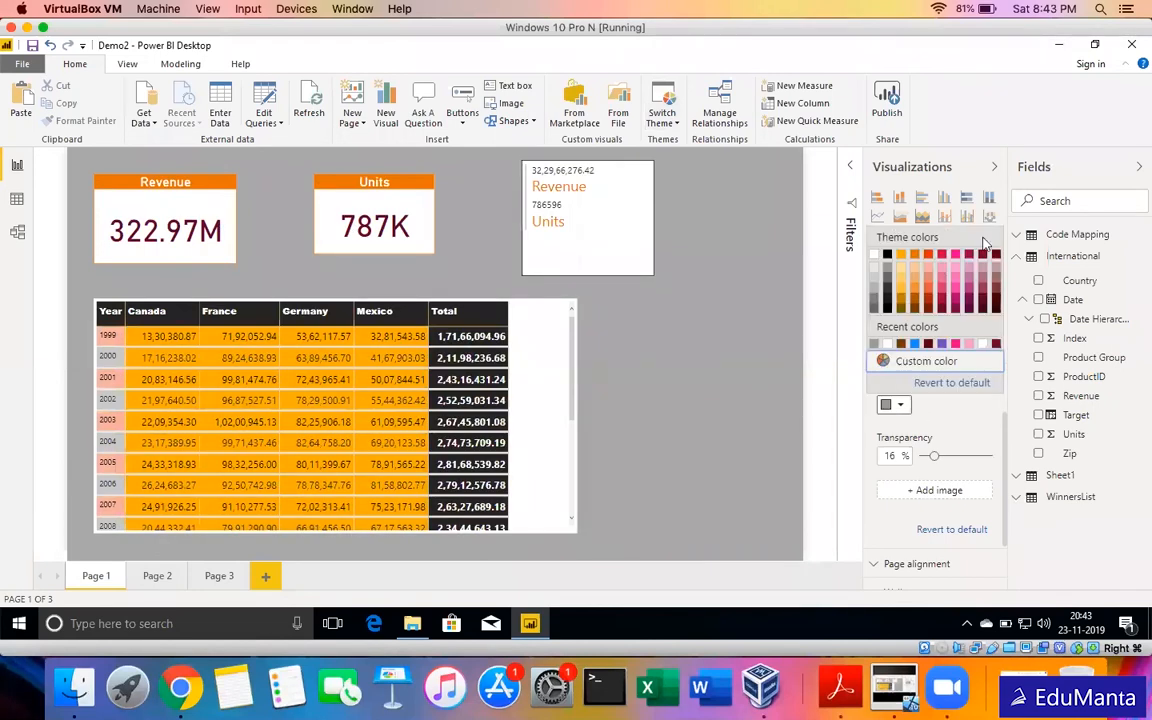
{"action": "left_click", "coordinate": [707, 343]}
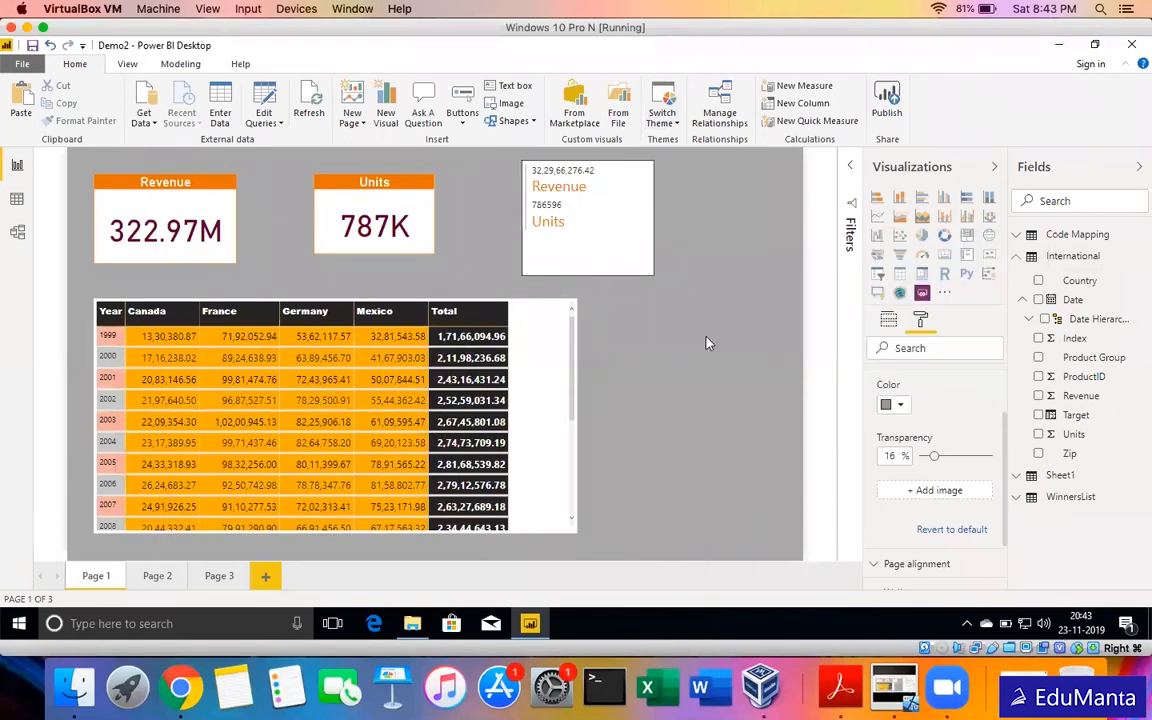
Switch the report theme to Twilight from the additional built-in themes.
{"action": "left_click", "coordinate": [662, 112]}
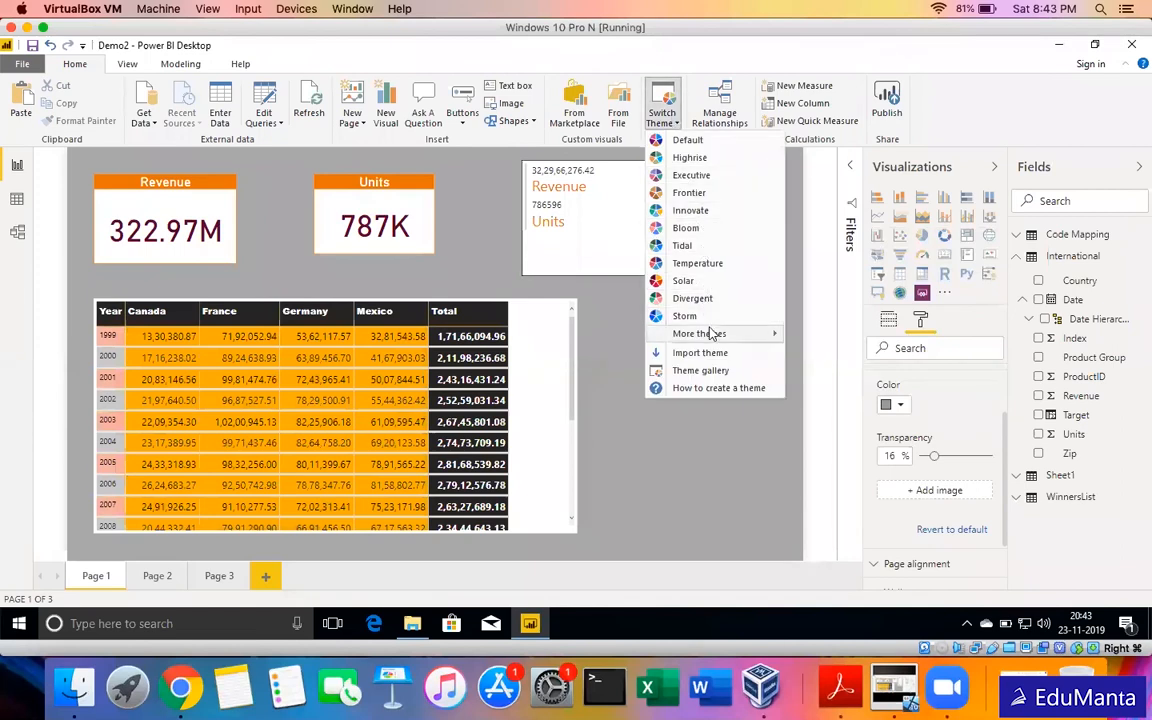
{"action": "mouse_move", "coordinate": [711, 333]}
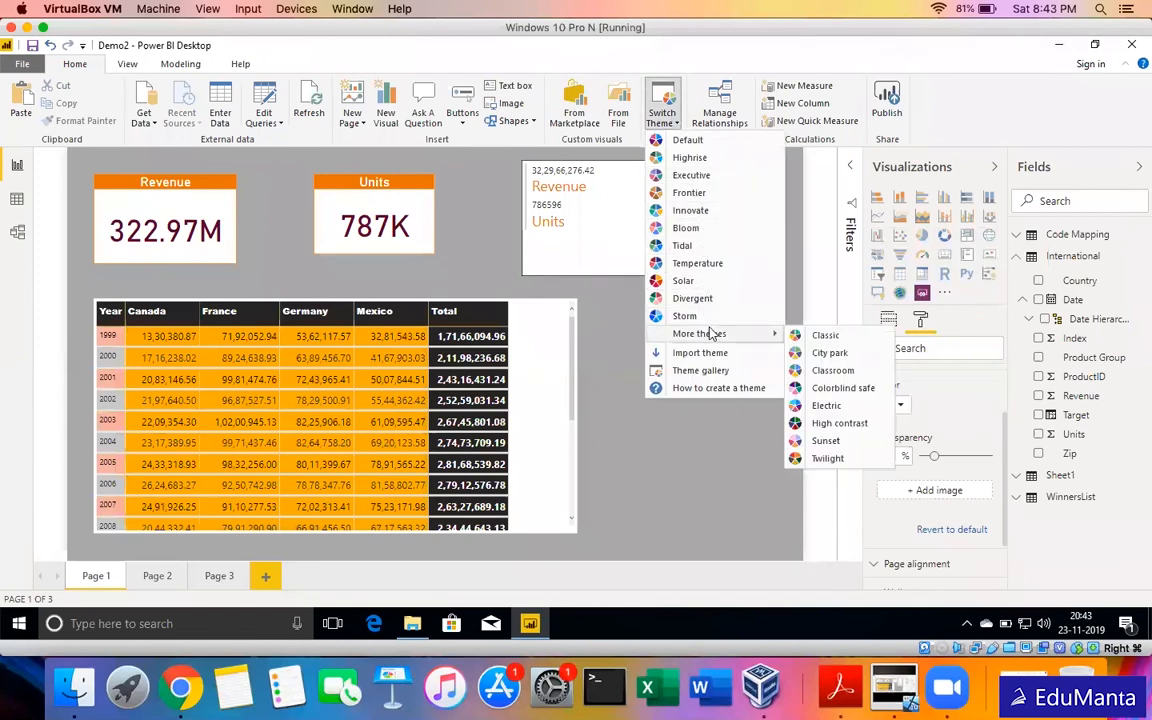
{"action": "left_click", "coordinate": [826, 459]}
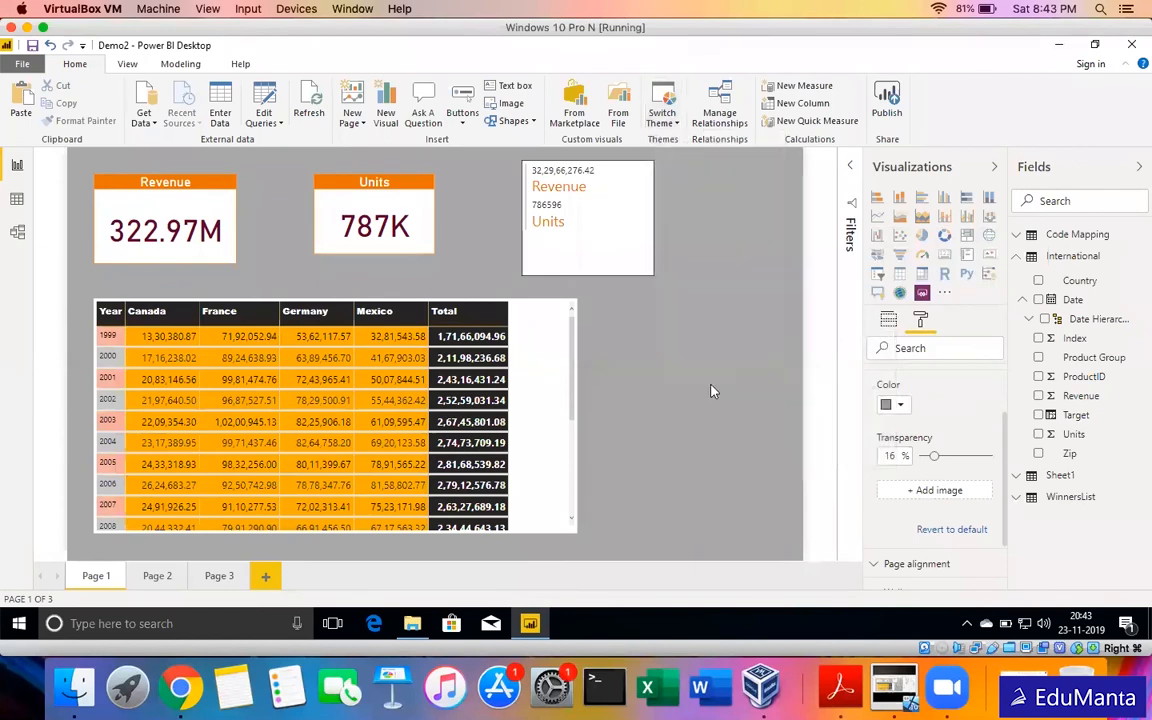
{"action": "left_click", "coordinate": [655, 122]}
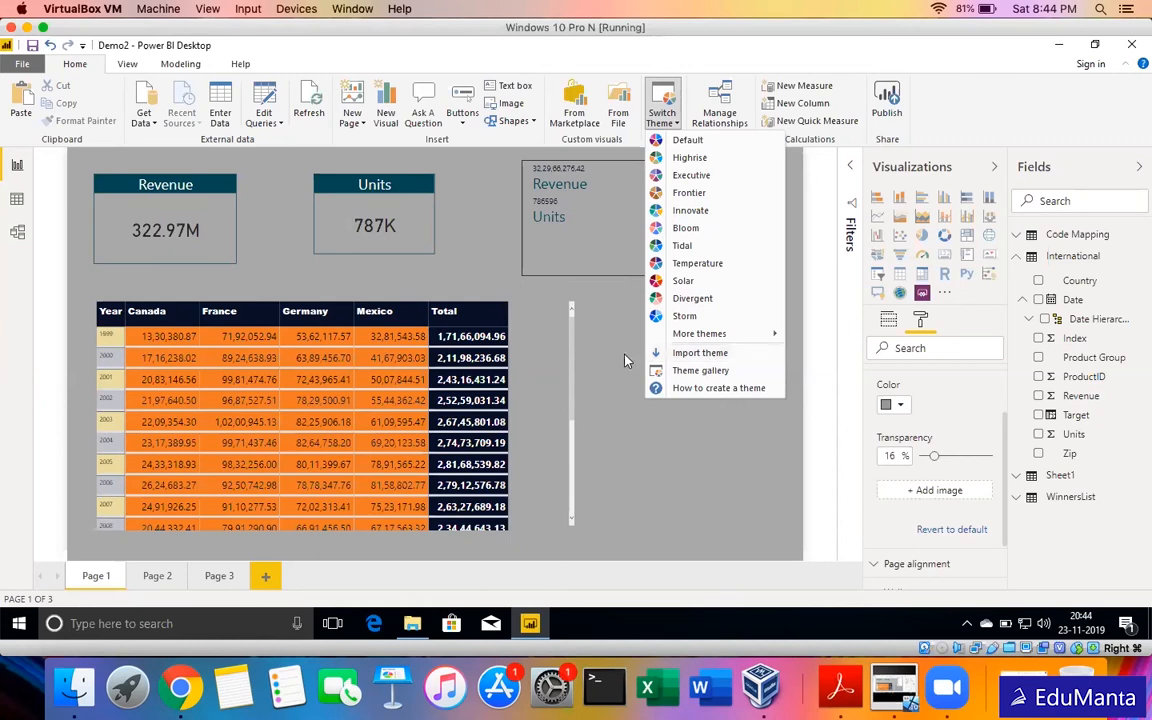
{"action": "left_click", "coordinate": [620, 298]}
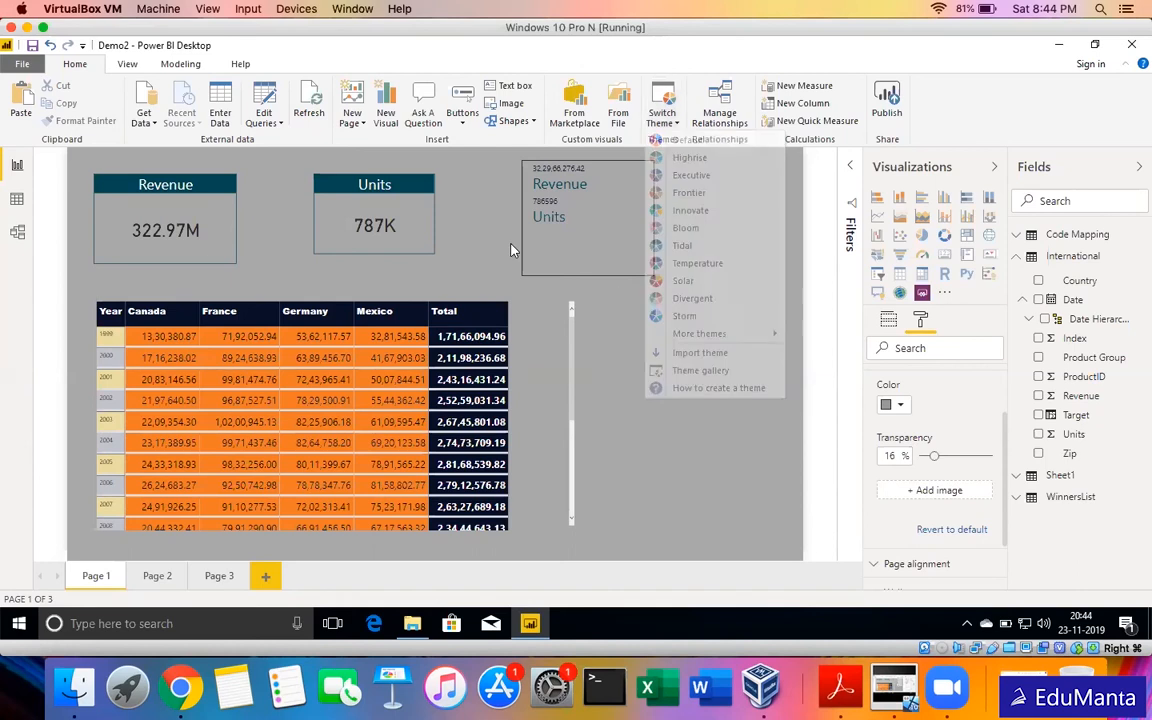
Examine the custom color hex code used for the title background of the Units card.
{"action": "left_click", "coordinate": [368, 217]}
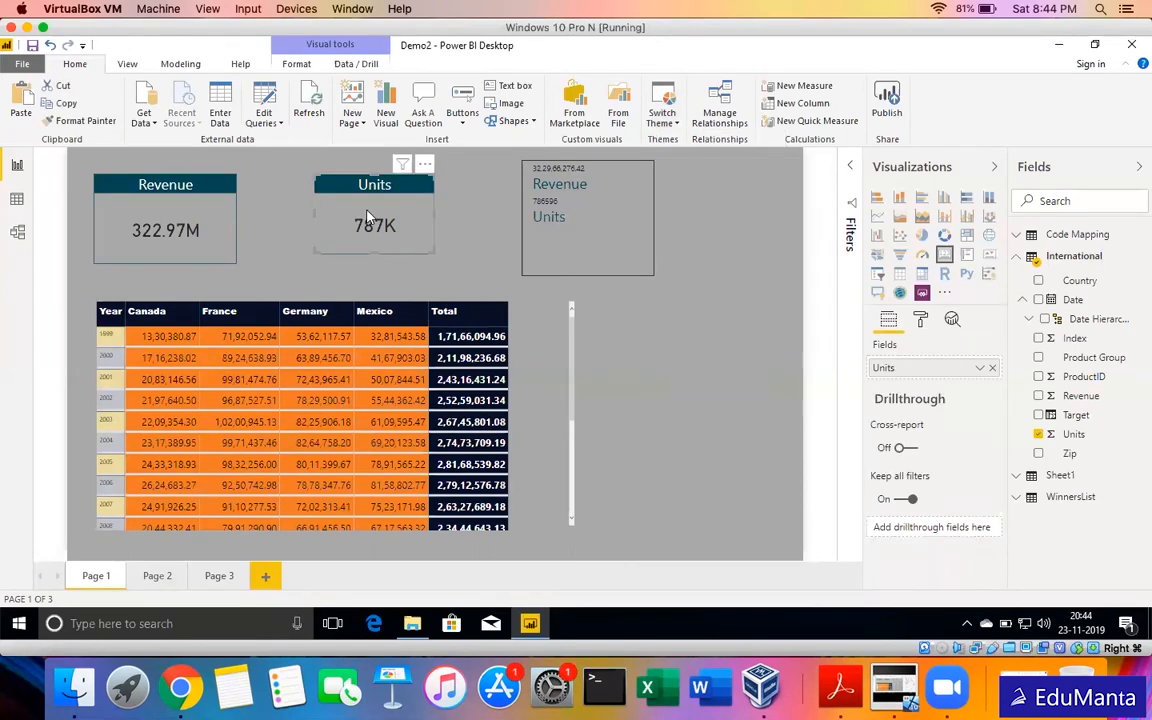
{"action": "left_click", "coordinate": [922, 320]}
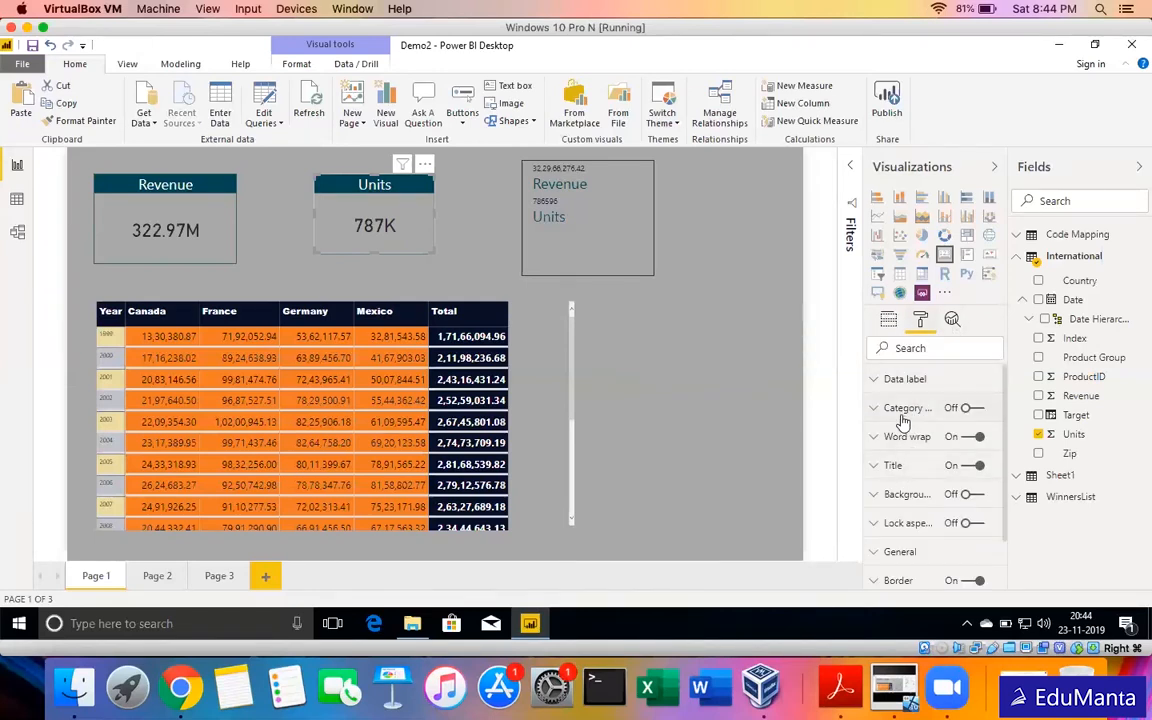
{"action": "left_click", "coordinate": [888, 470]}
{"action": "scroll", "coordinate": [888, 472], "scroll_direction": "down", "scroll_amount": 3}
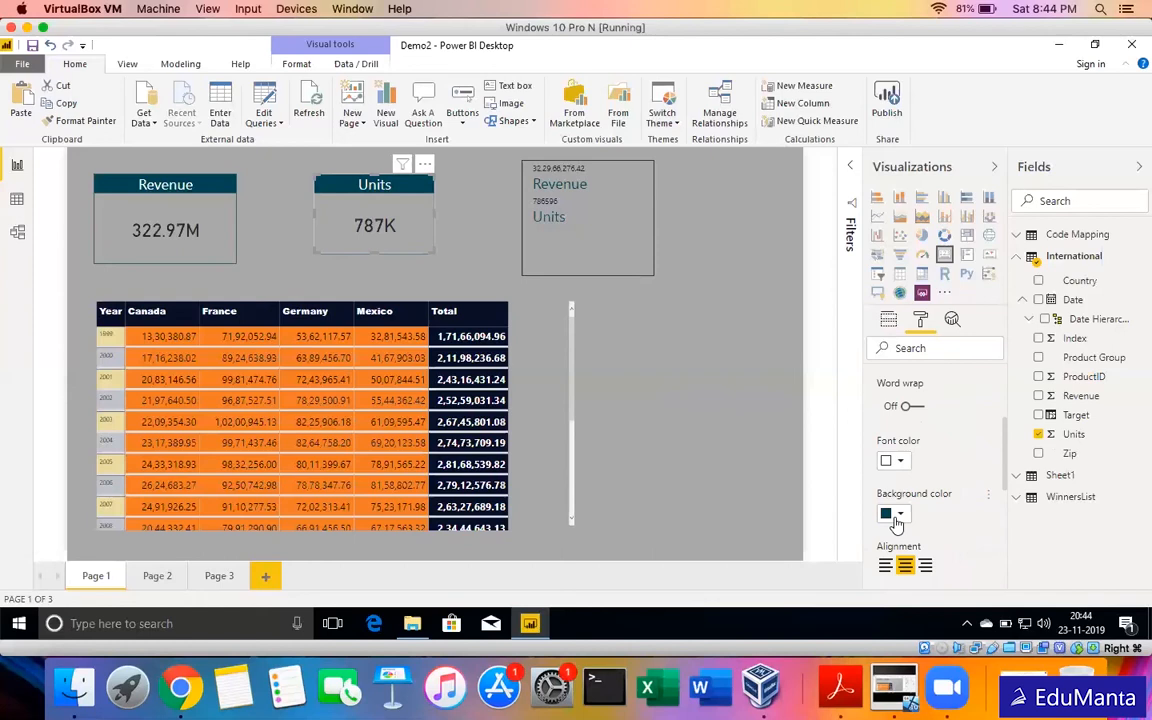
{"action": "left_click", "coordinate": [898, 518]}
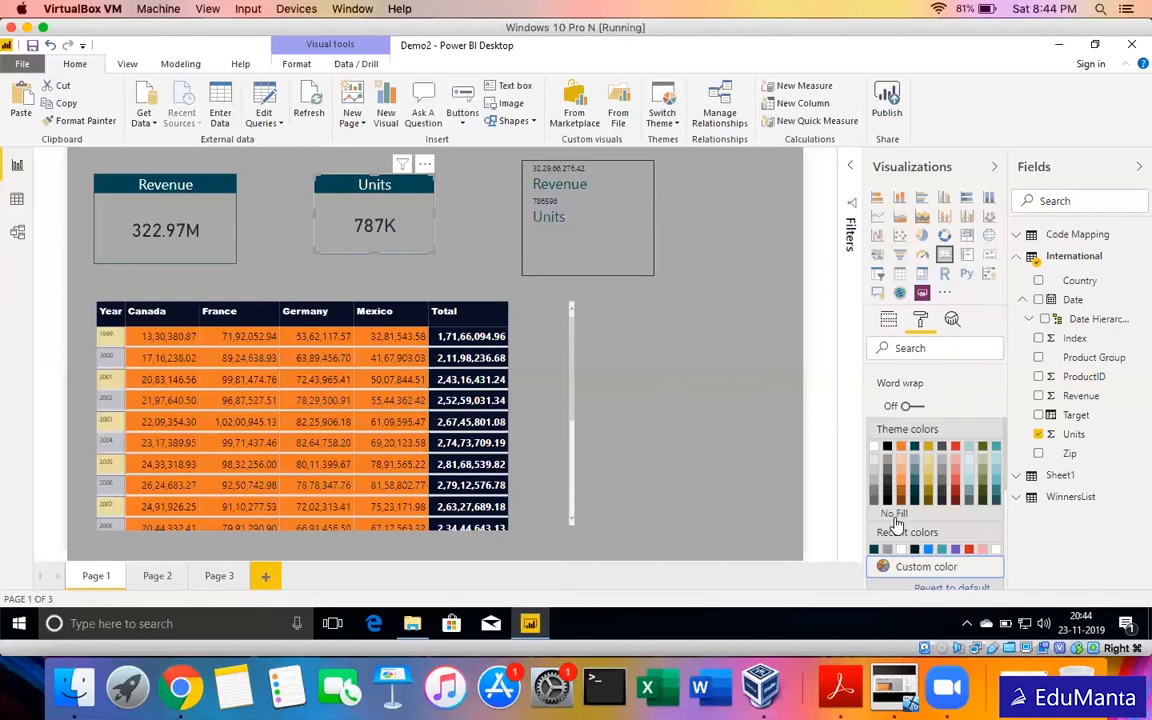
{"action": "left_click", "coordinate": [949, 570]}
{"action": "left_click_drag", "start_coordinate": [922, 570], "coordinate": [877, 571]}
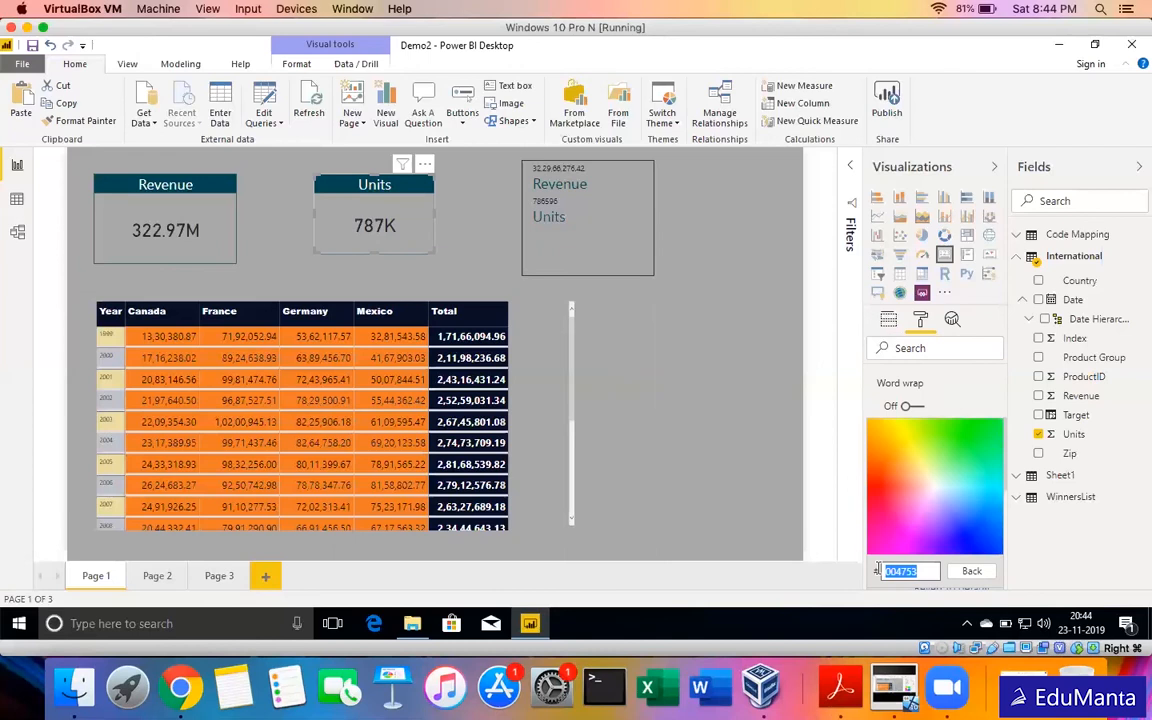
{"action": "left_click", "coordinate": [929, 567]}
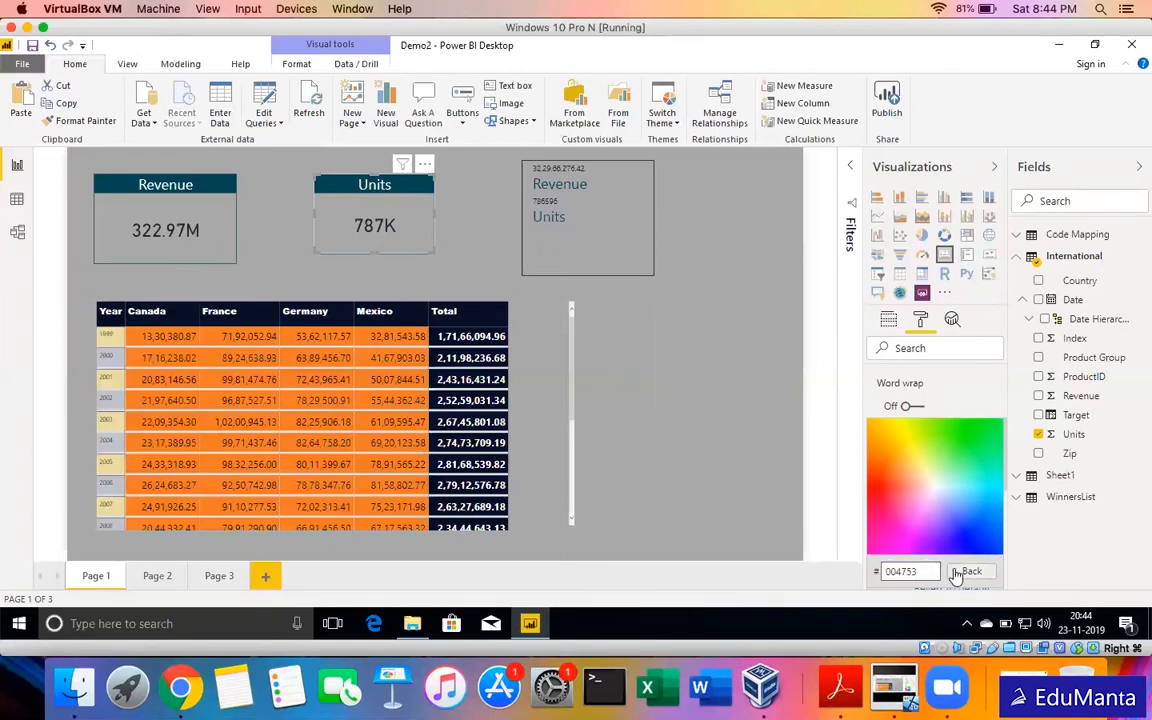
{"action": "key", "text": "Return"}
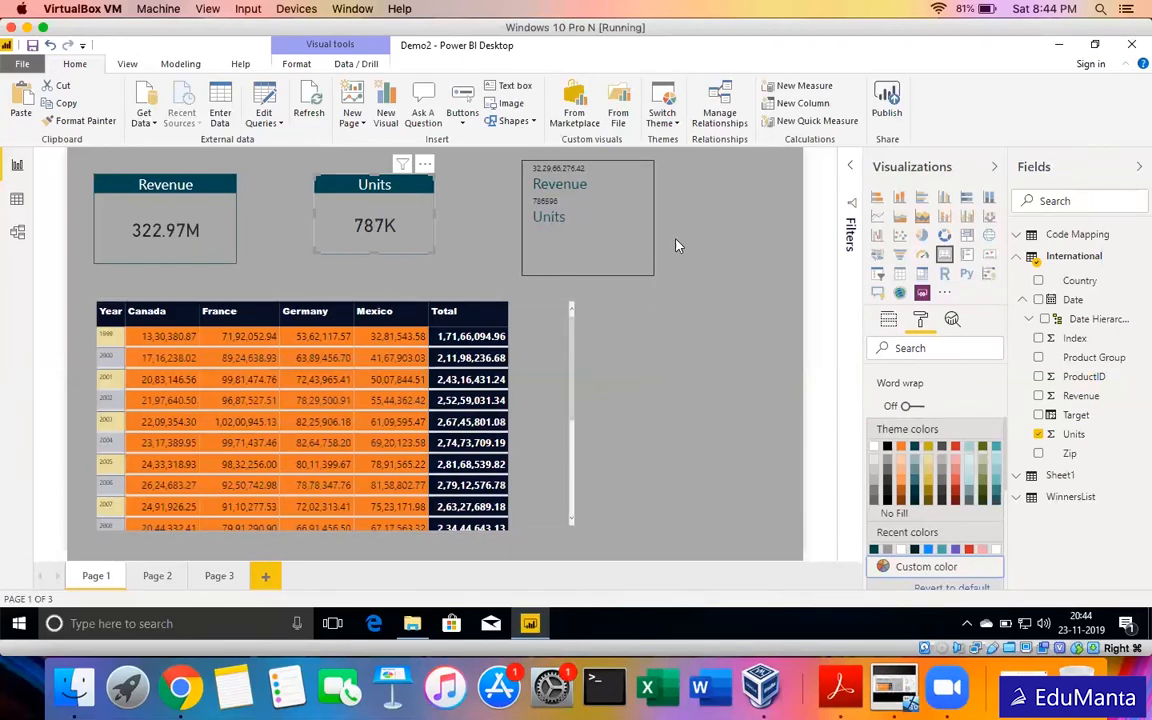
Check where a custom report theme file can be imported, cancel without importing one, and deselect the Units card.
{"action": "left_click", "coordinate": [671, 119]}
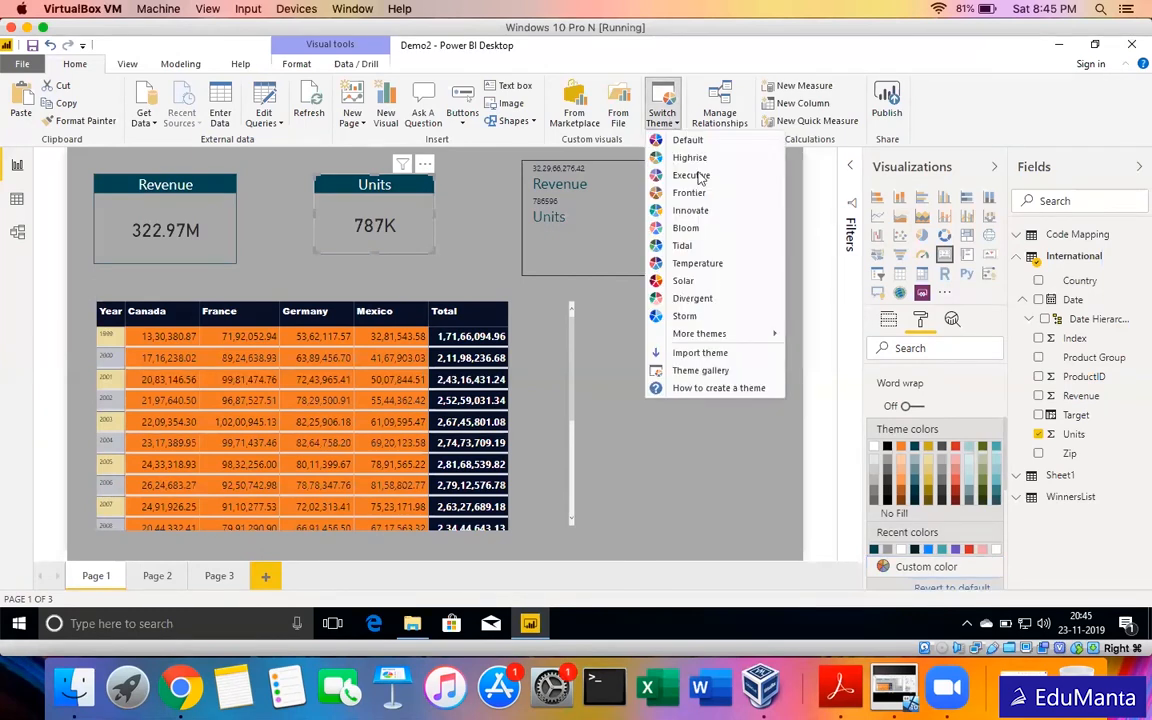
{"action": "left_click", "coordinate": [700, 363]}
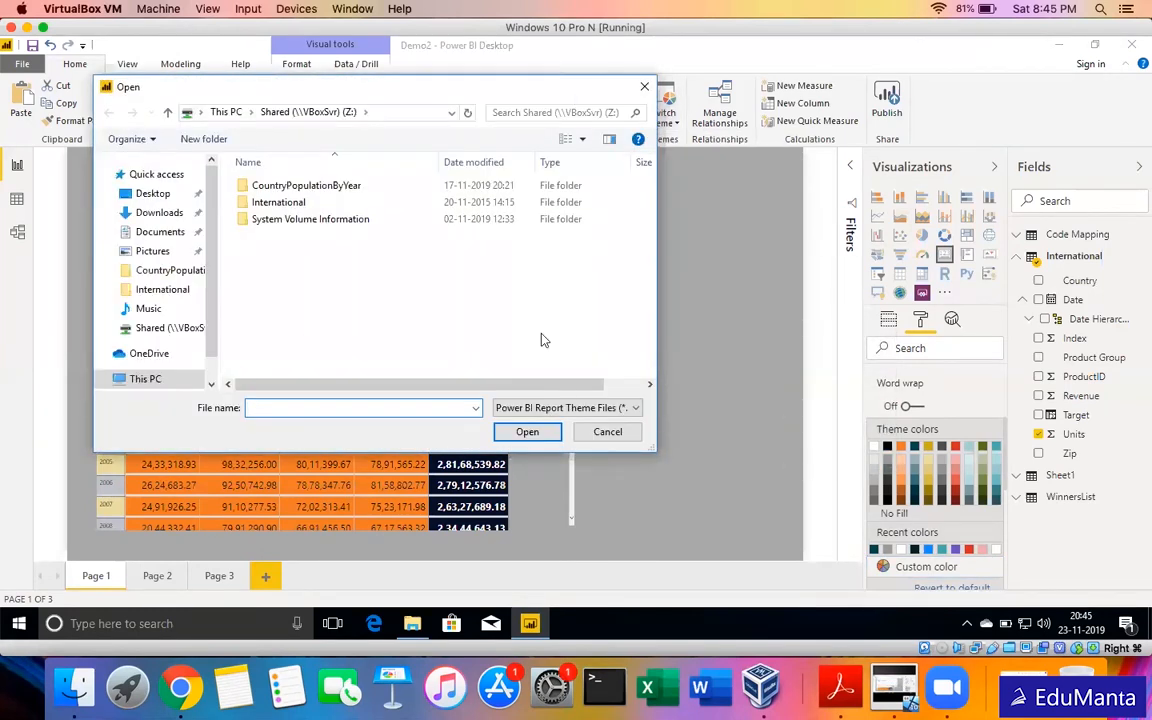
{"action": "left_click", "coordinate": [607, 431]}
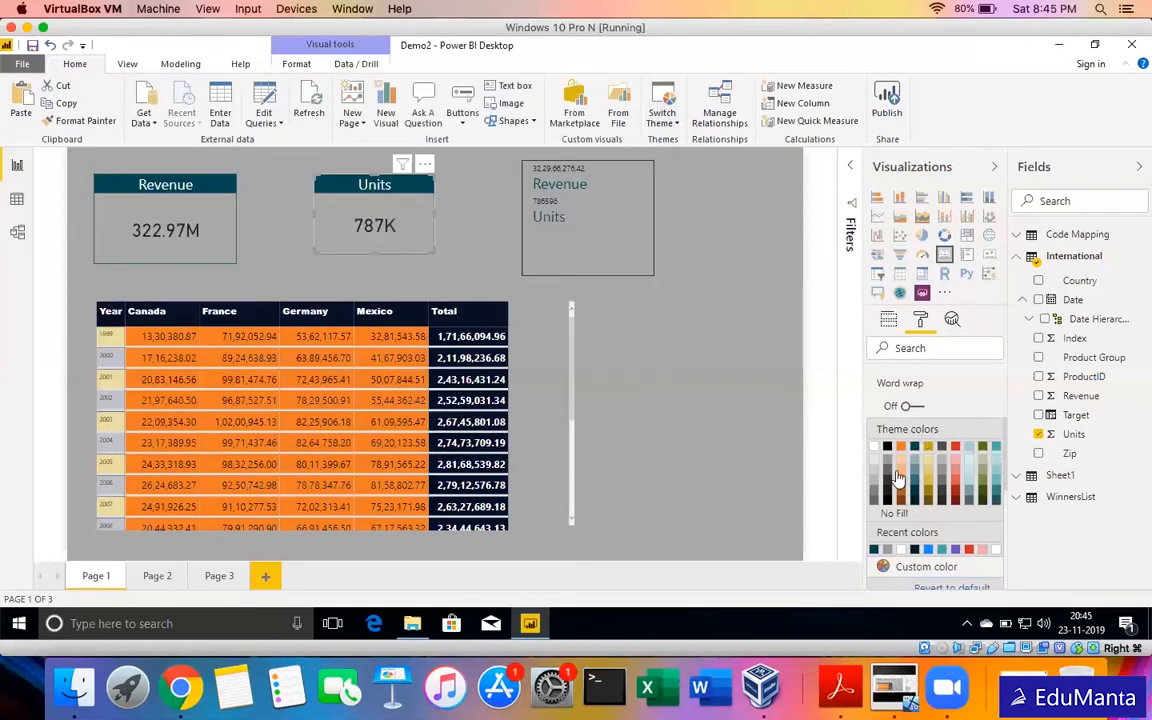
{"action": "left_click", "coordinate": [651, 443]}
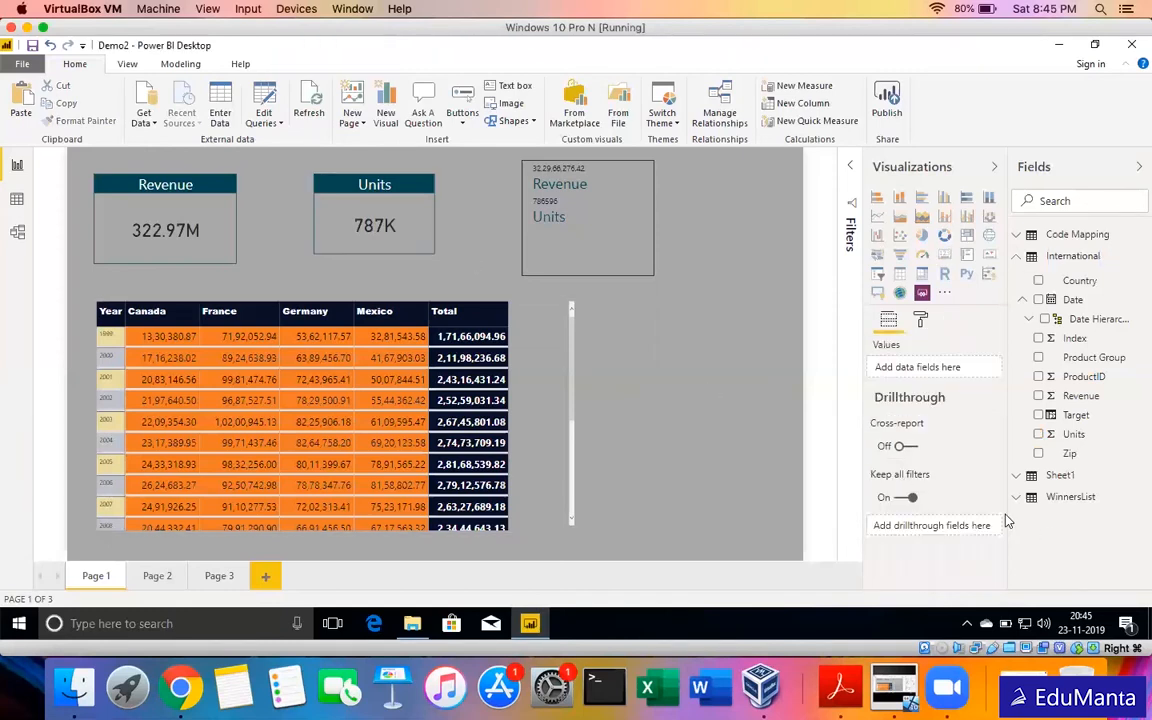
{"action": "left_click", "coordinate": [392, 225]}
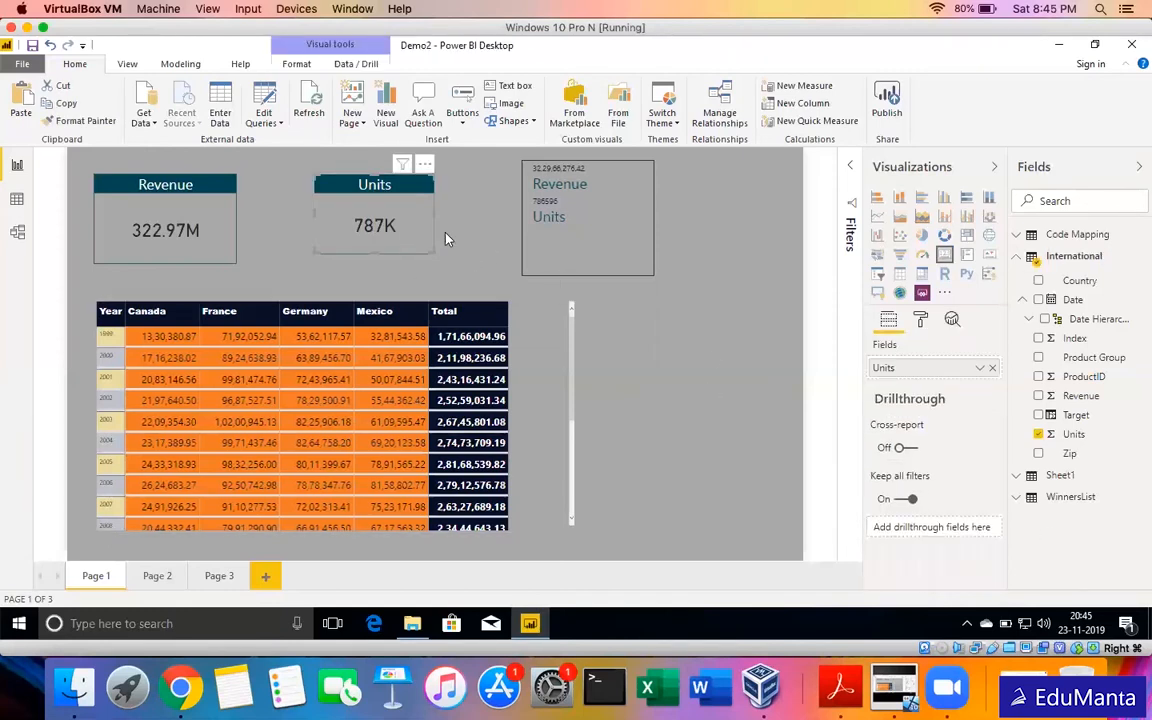
{"action": "left_click", "coordinate": [714, 364]}
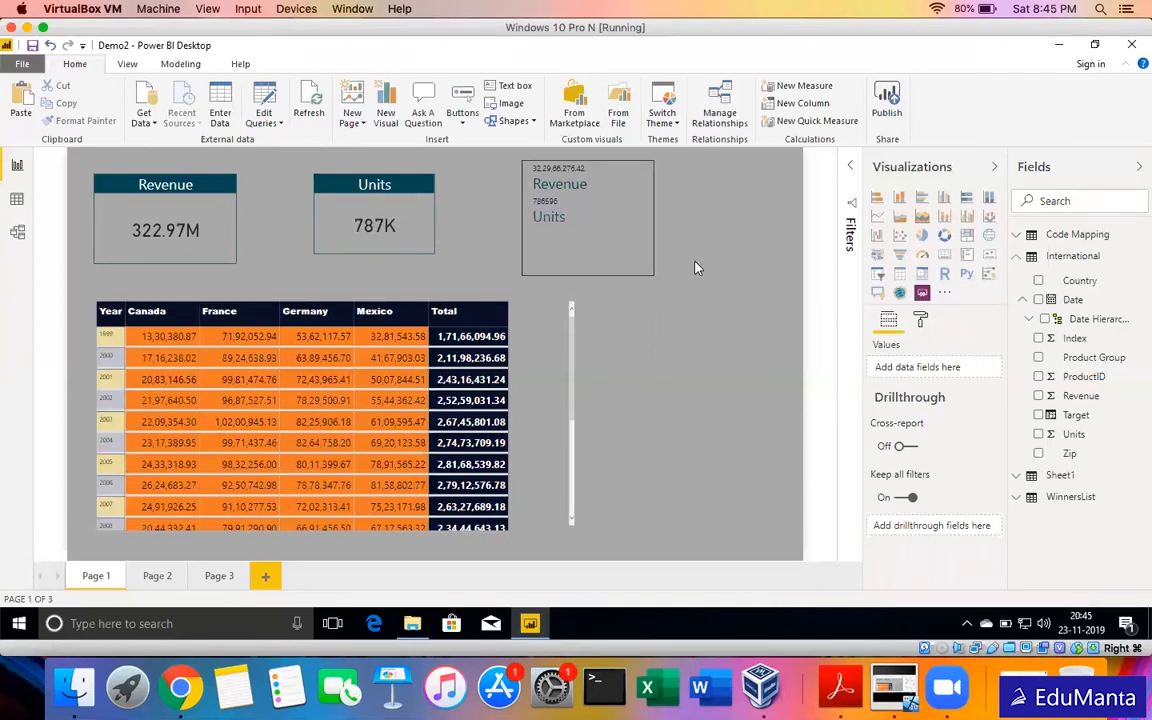
Set the bar color of the multi-row card with Revenue and Units to a custom blue after trying a custom orange.
{"action": "left_click", "coordinate": [566, 236]}
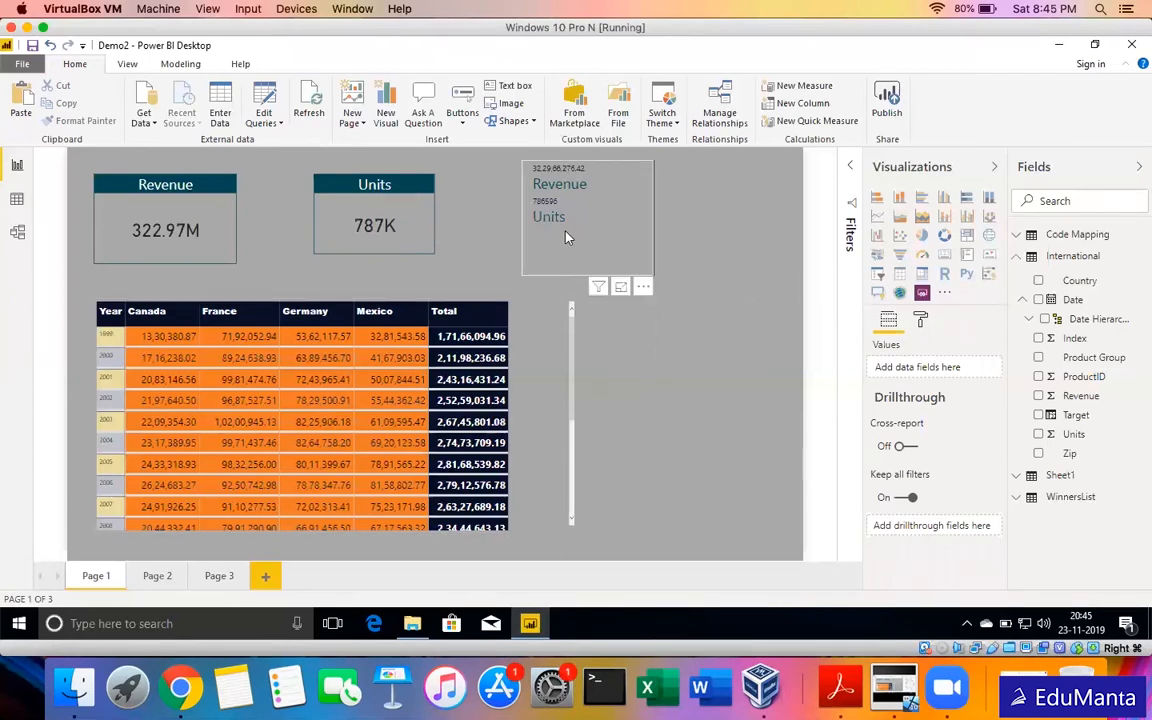
{"action": "left_click", "coordinate": [920, 319]}
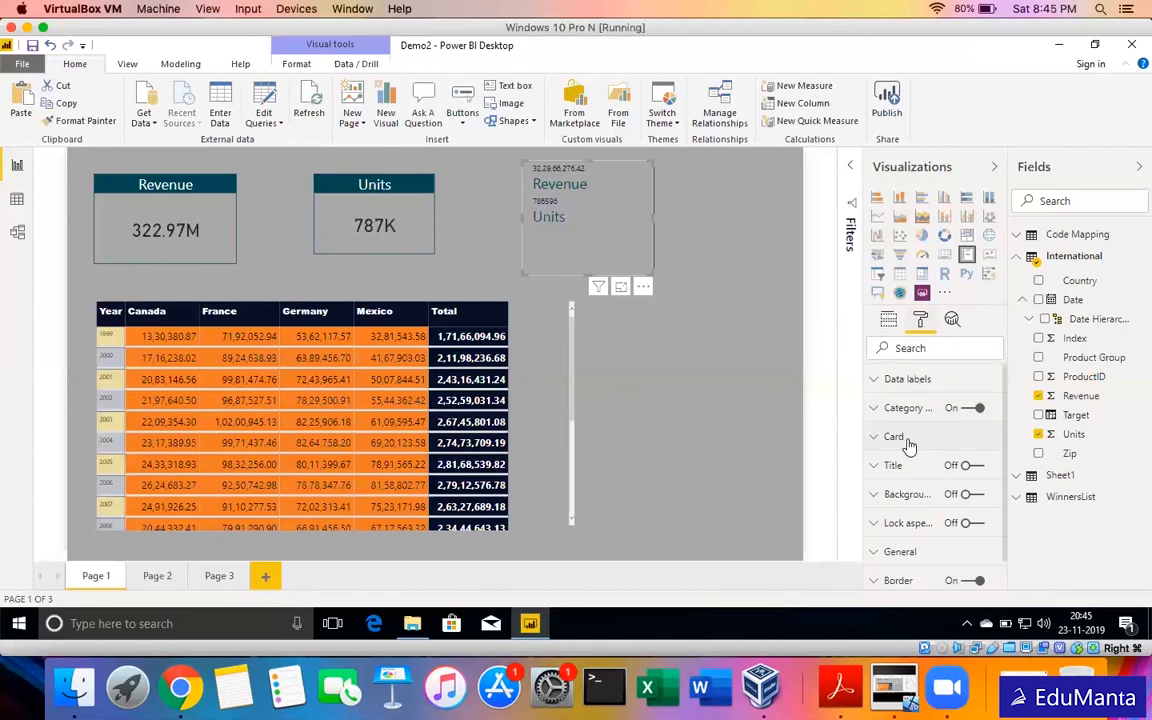
{"action": "left_click", "coordinate": [910, 437]}
{"action": "scroll", "coordinate": [915, 525], "scroll_direction": "down", "scroll_amount": 3}
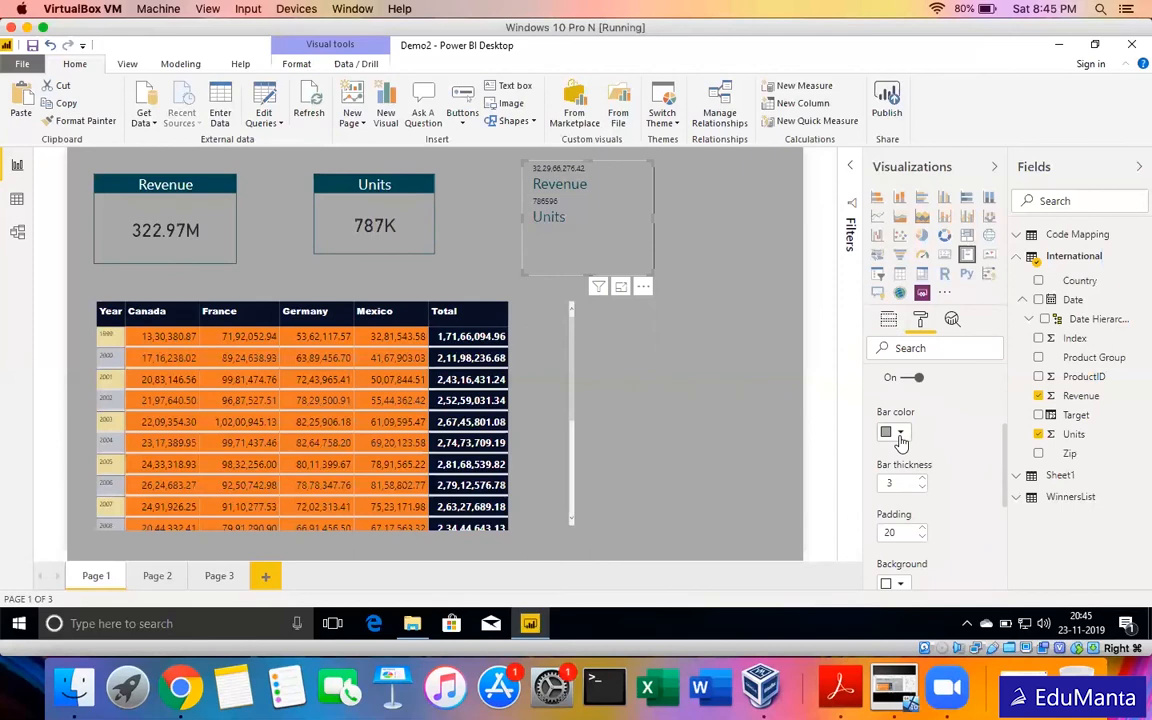
{"action": "left_click", "coordinate": [899, 435]}
{"action": "left_click", "coordinate": [918, 475]}
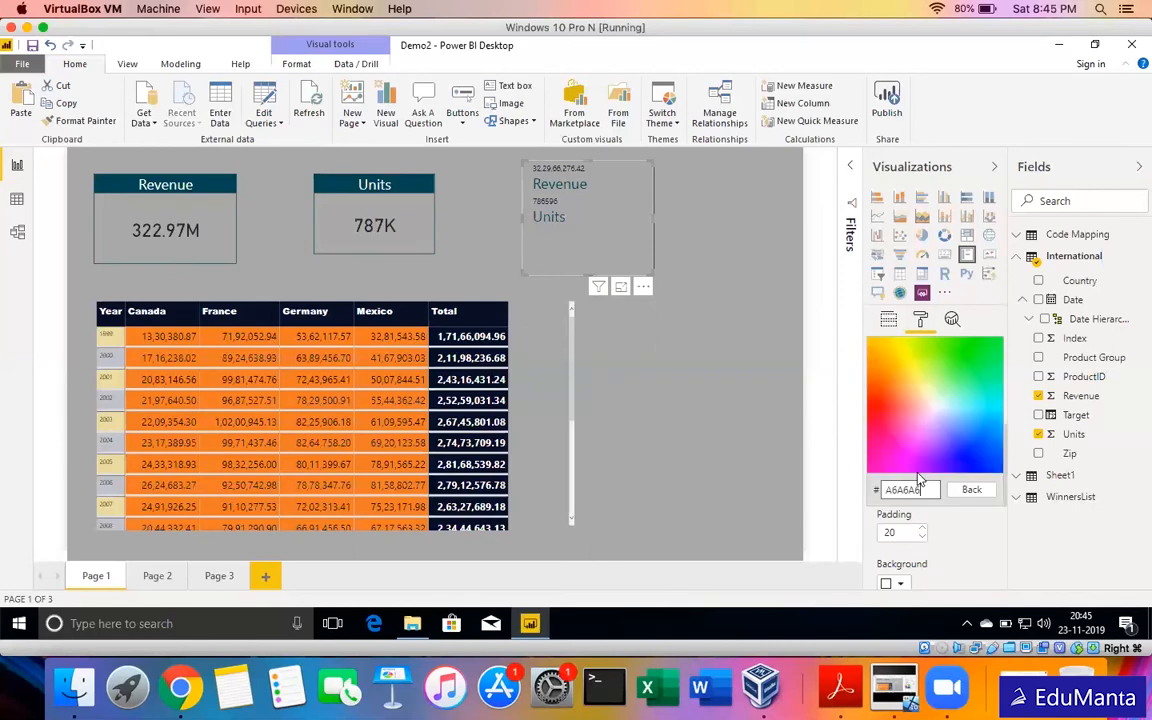
{"action": "left_click", "coordinate": [881, 360]}
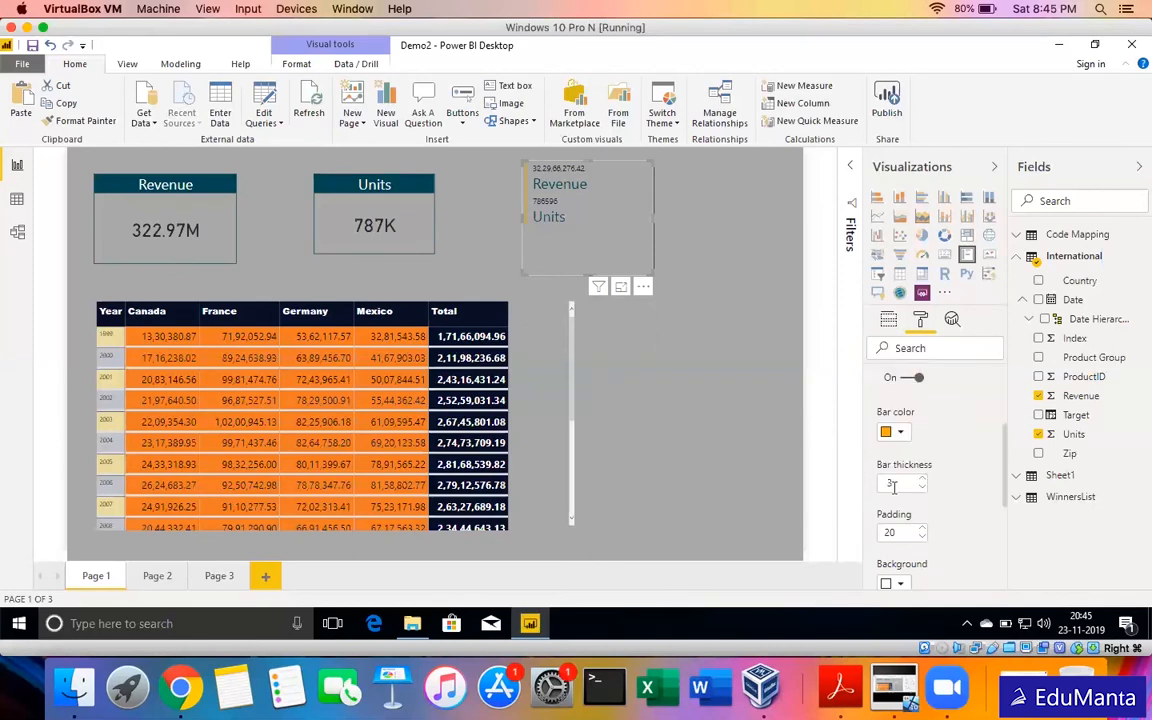
{"action": "left_click", "coordinate": [900, 434]}
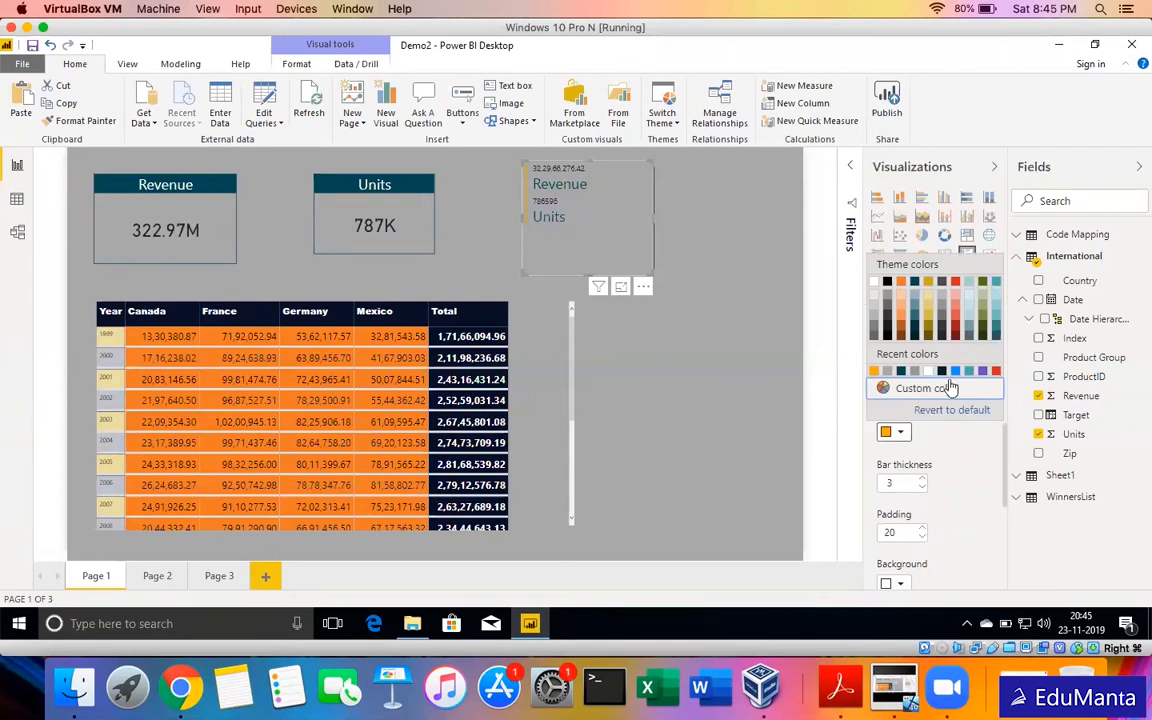
{"action": "left_click", "coordinate": [950, 389]}
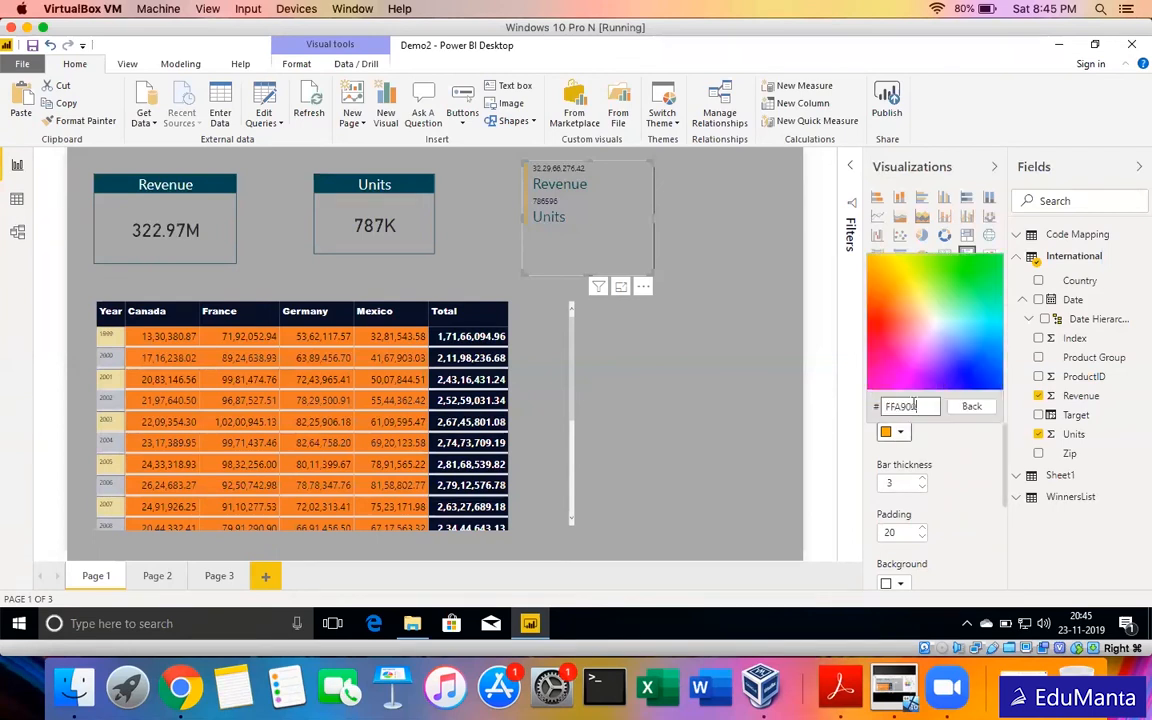
{"action": "left_click", "coordinate": [979, 366]}
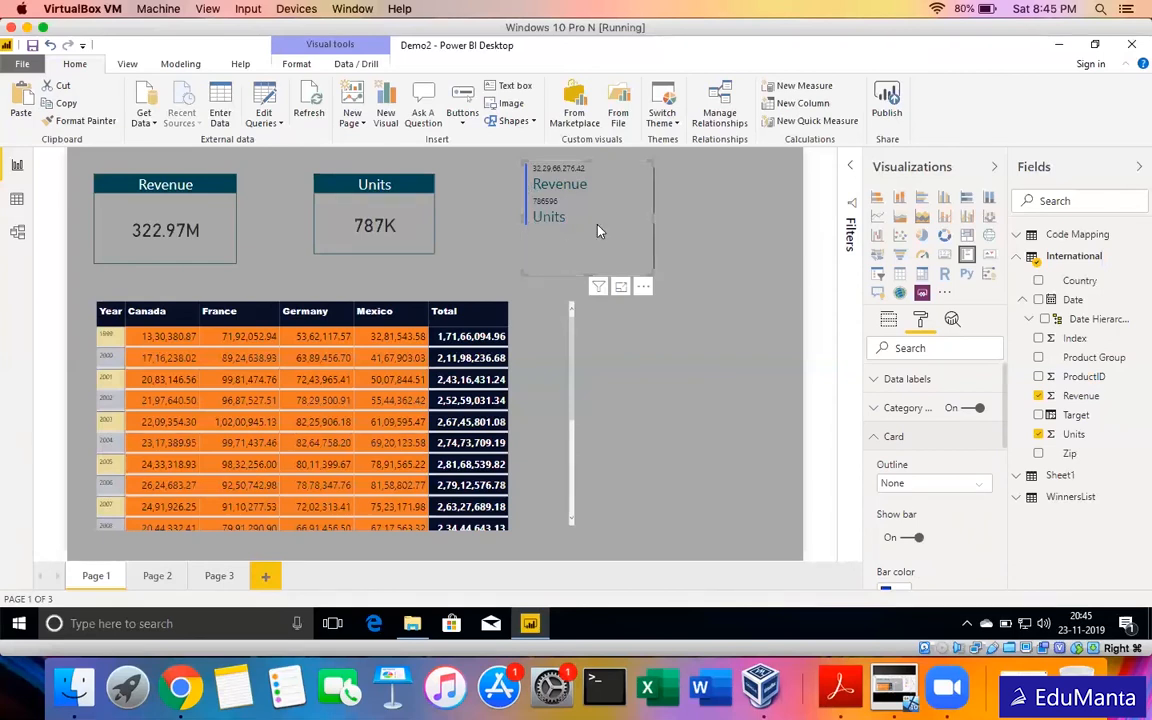
Review the available report themes and the import options for custom visuals without applying any.
{"action": "left_click", "coordinate": [676, 117]}
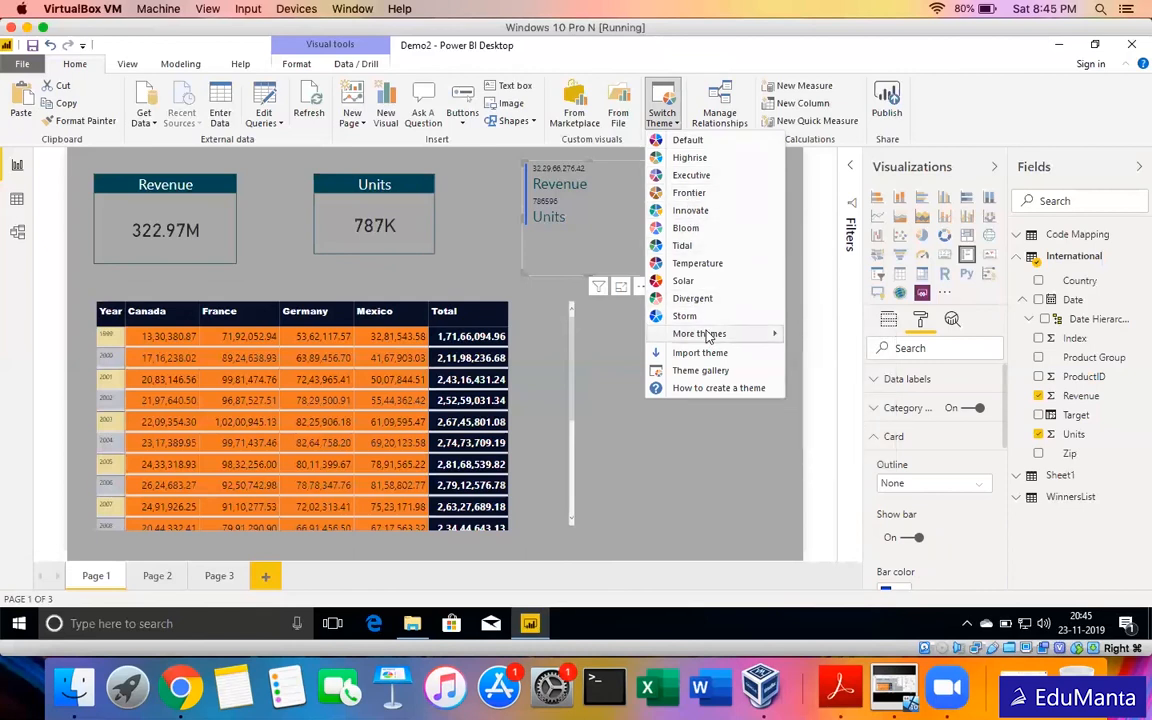
{"action": "mouse_move", "coordinate": [725, 333]}
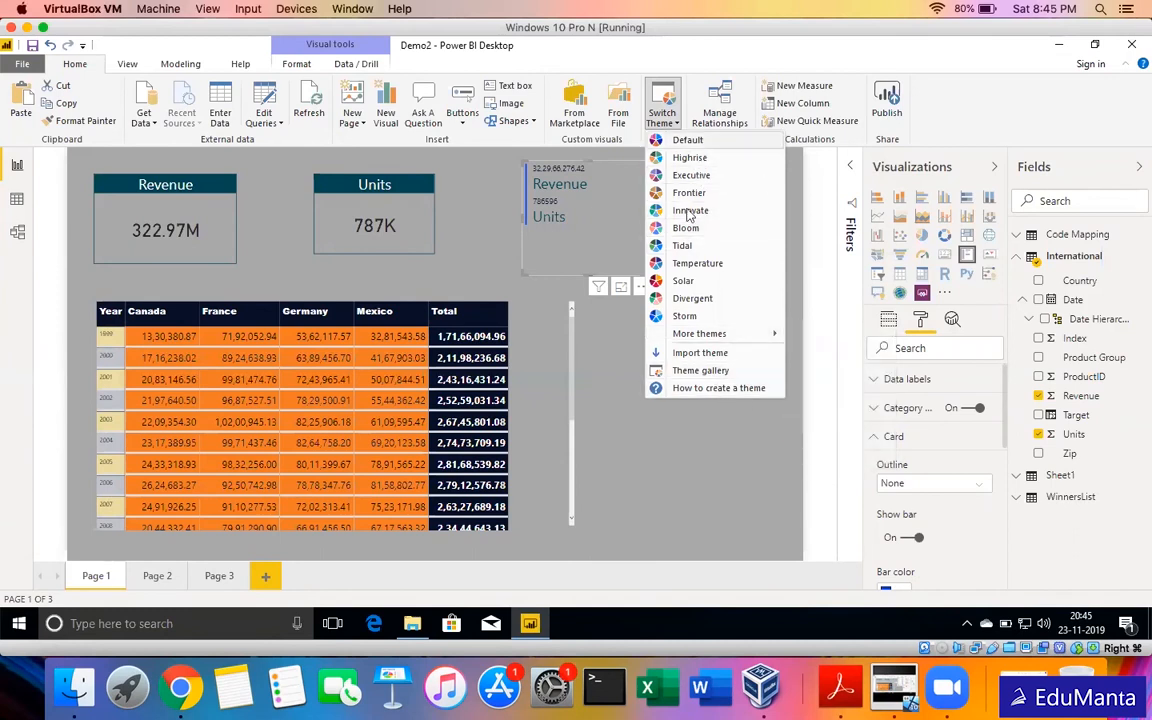
{"action": "left_click", "coordinate": [681, 522]}
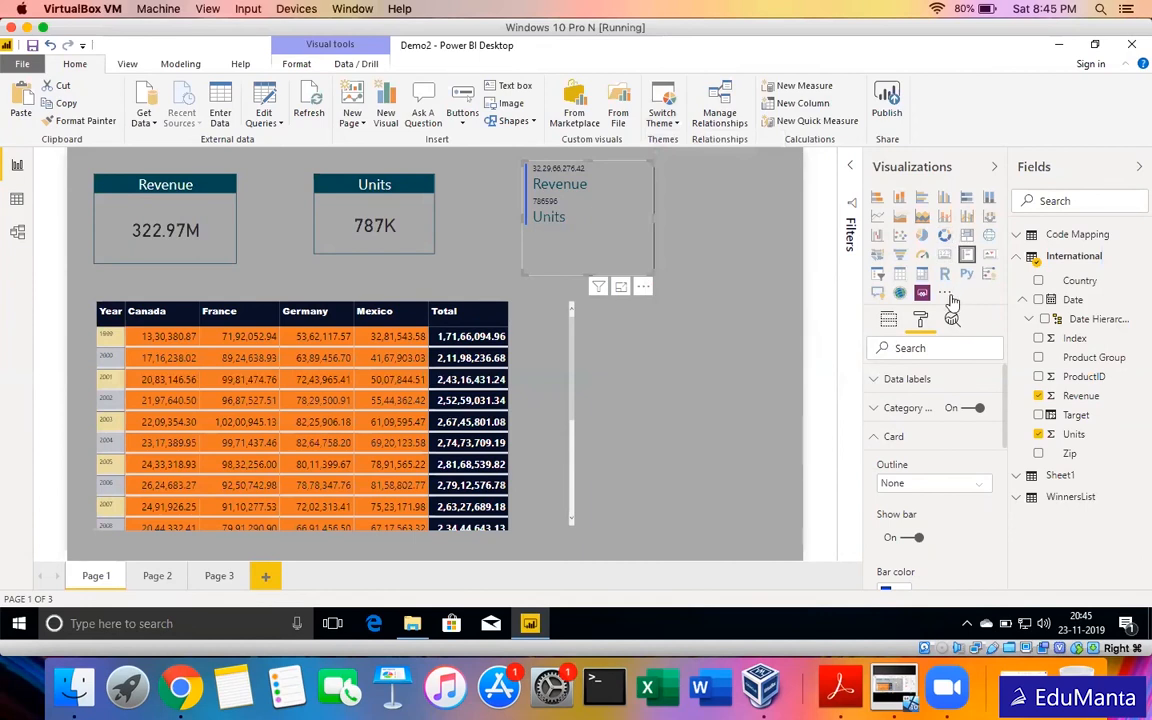
{"action": "left_click", "coordinate": [944, 292]}
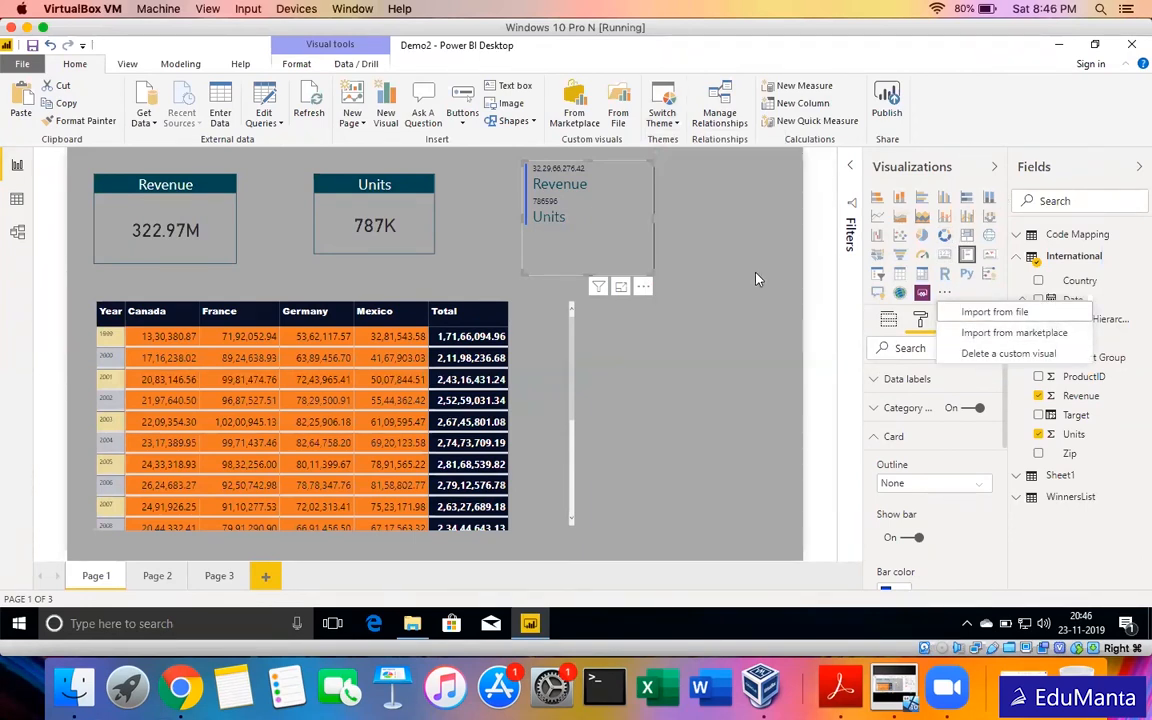
{"action": "left_click", "coordinate": [686, 169]}
{"action": "left_click", "coordinate": [662, 110]}
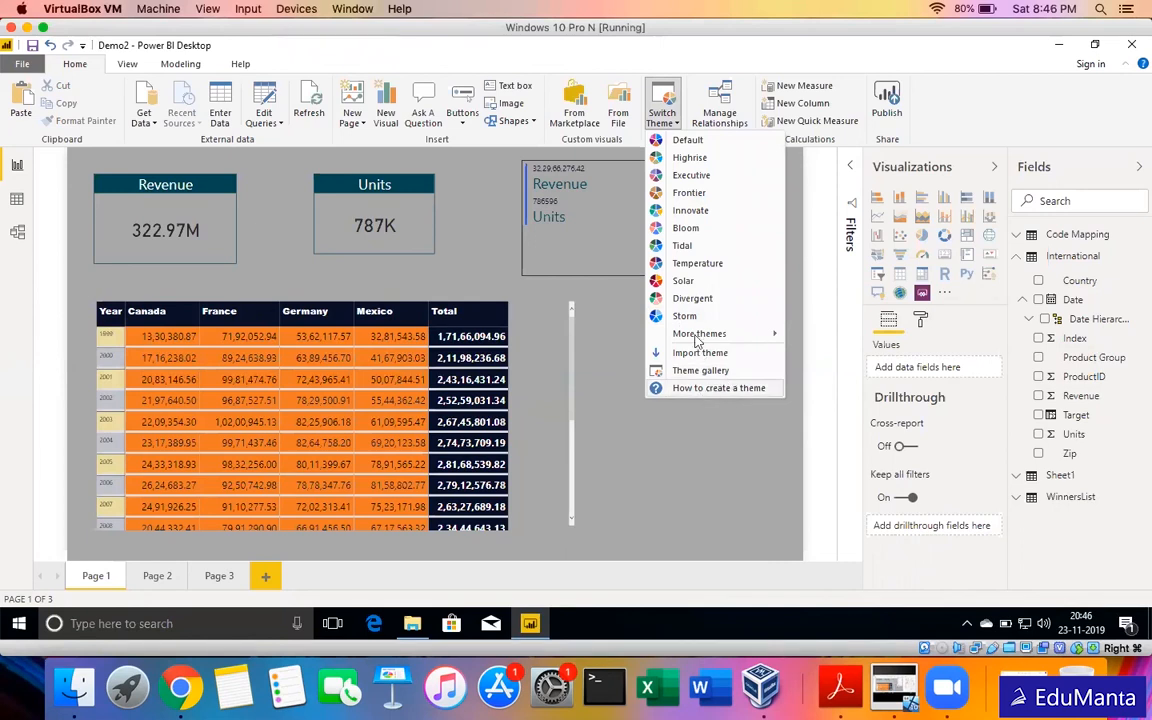
{"action": "left_click", "coordinate": [703, 449]}
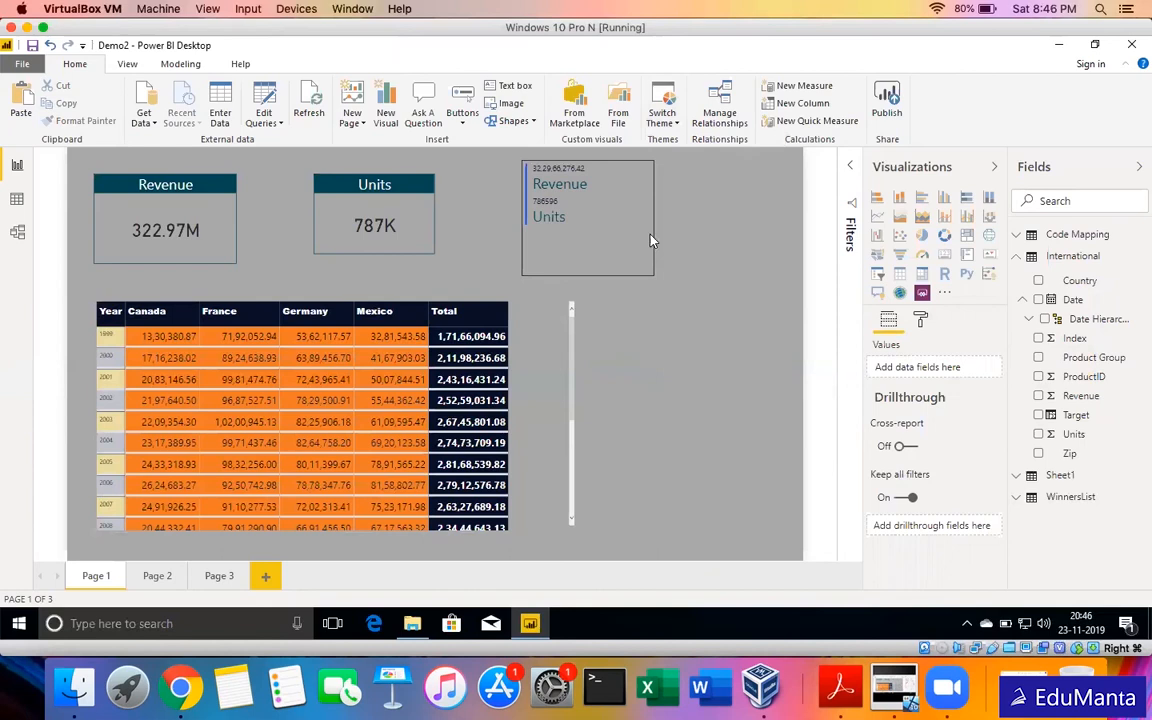
Rearrange the cards: multi-row card to the page's lower right, Units card above it, and Revenue card slightly lower and further right.
{"action": "left_click_drag", "start_coordinate": [646, 246], "coordinate": [715, 505]}
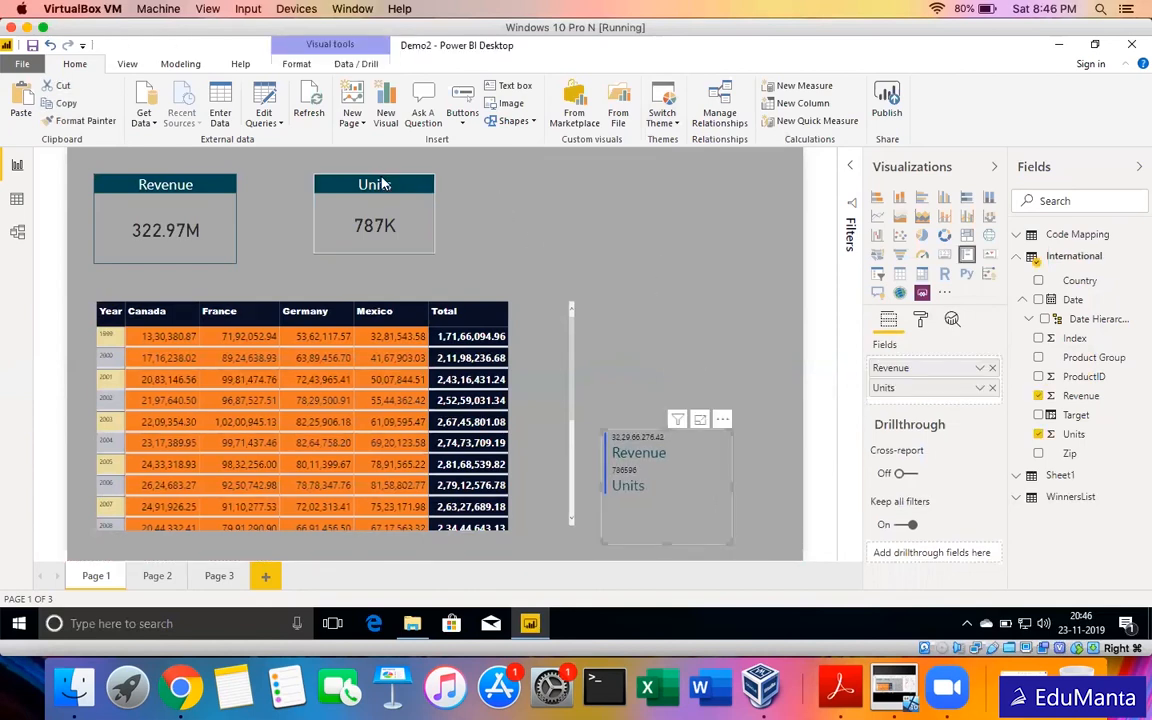
{"action": "left_click_drag", "start_coordinate": [769, 276], "coordinate": [700, 251]}
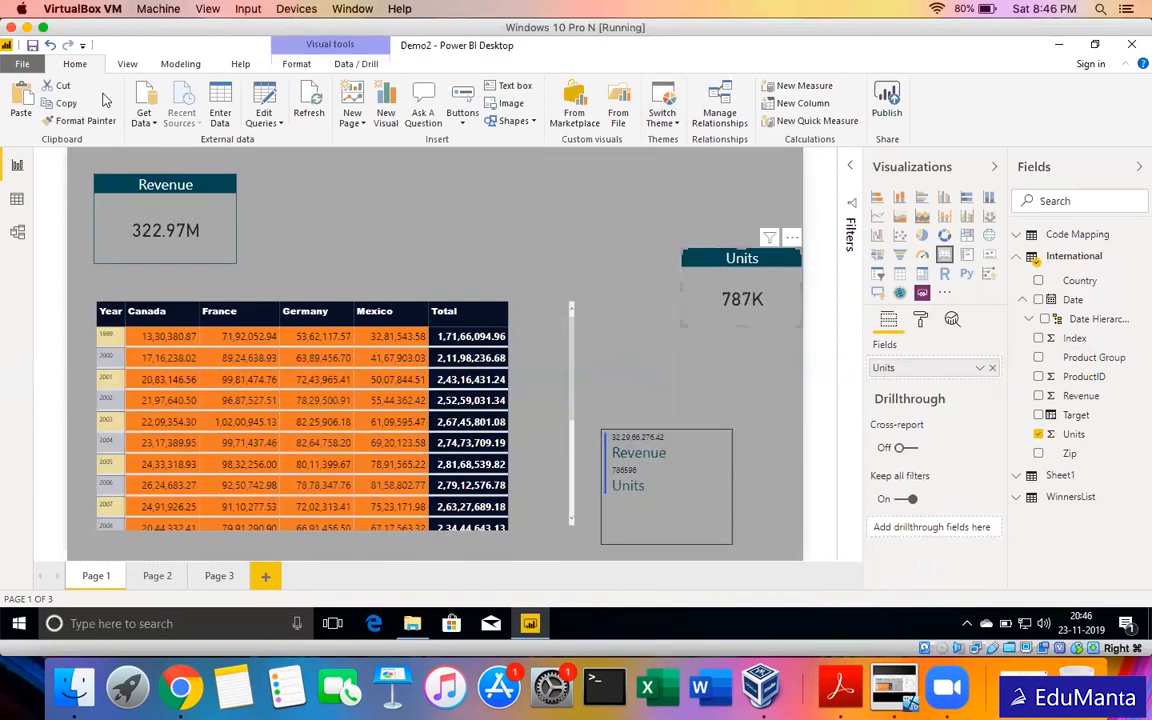
{"action": "left_click_drag", "start_coordinate": [195, 243], "coordinate": [282, 272]}
{"action": "left_click", "coordinate": [367, 215]}
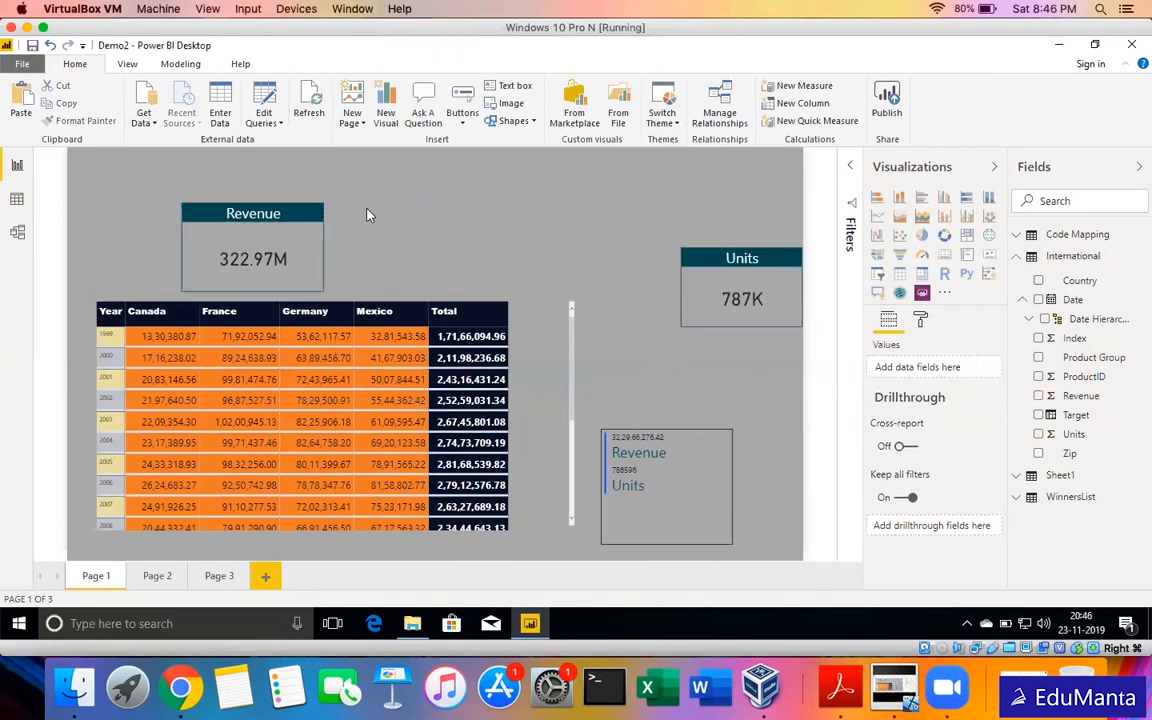
Add a text box reading "First Report" in bold, centered, size 32 text and enlarge it to fit on one line.
{"action": "left_click", "coordinate": [515, 90]}
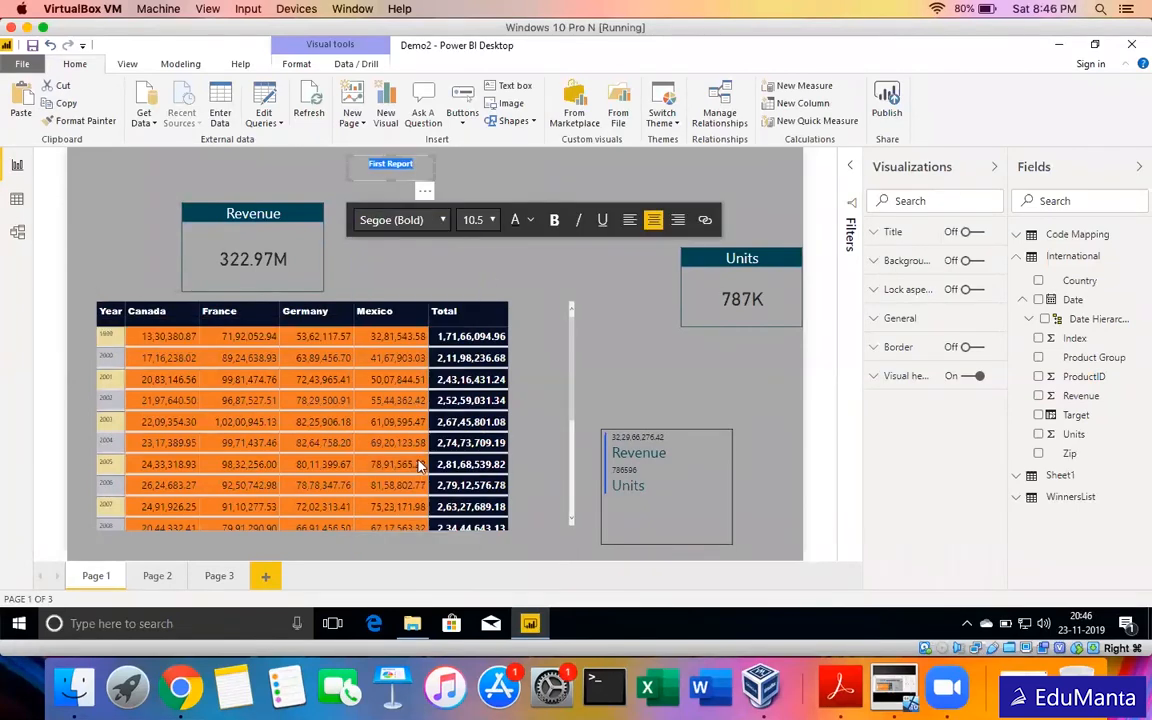
{"action": "left_click", "coordinate": [481, 226]}
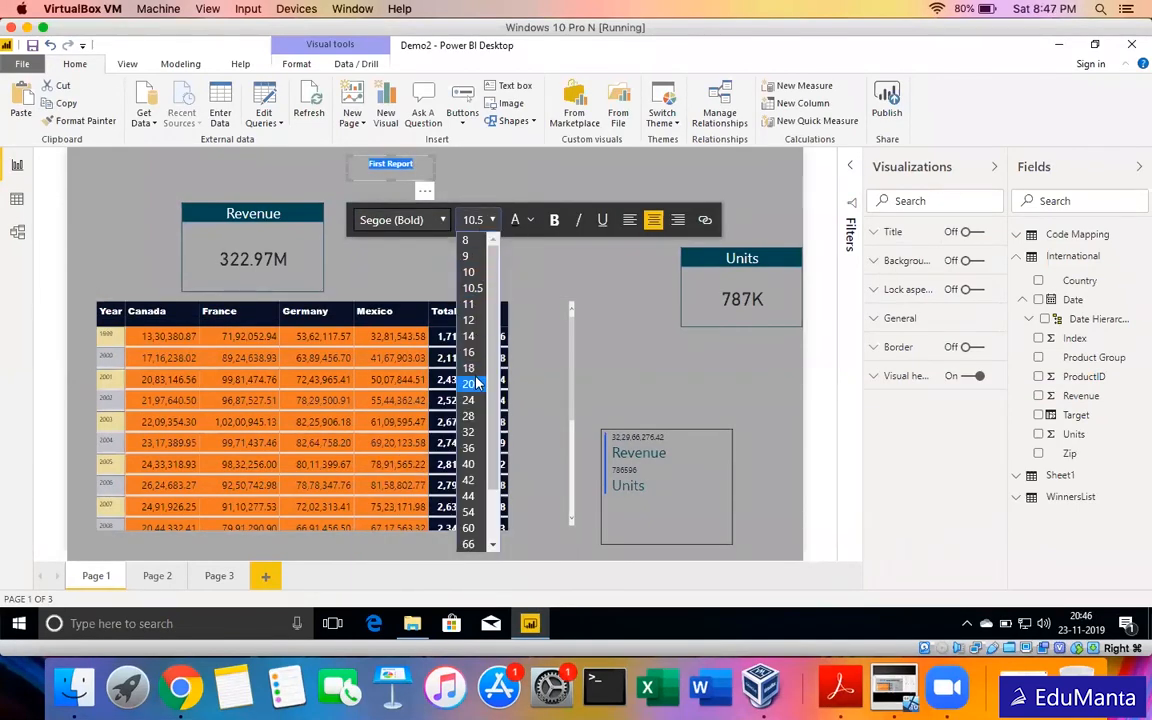
{"action": "left_click", "coordinate": [468, 431]}
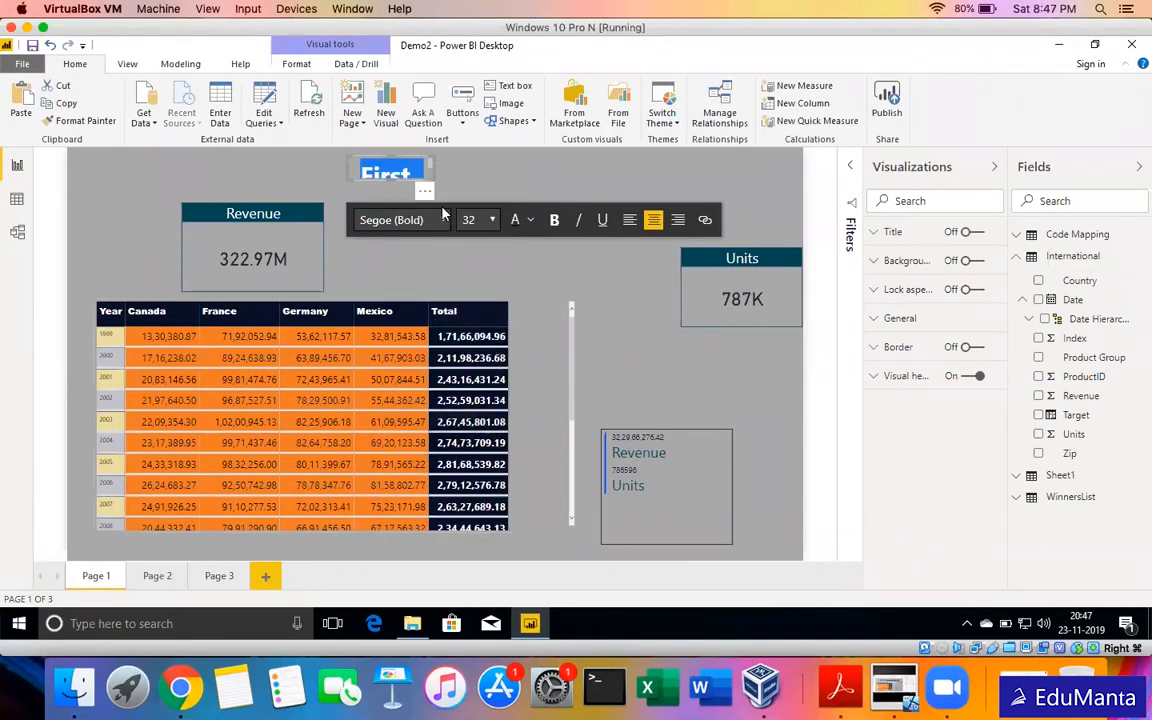
{"action": "left_click_drag", "start_coordinate": [432, 183], "coordinate": [607, 201]}
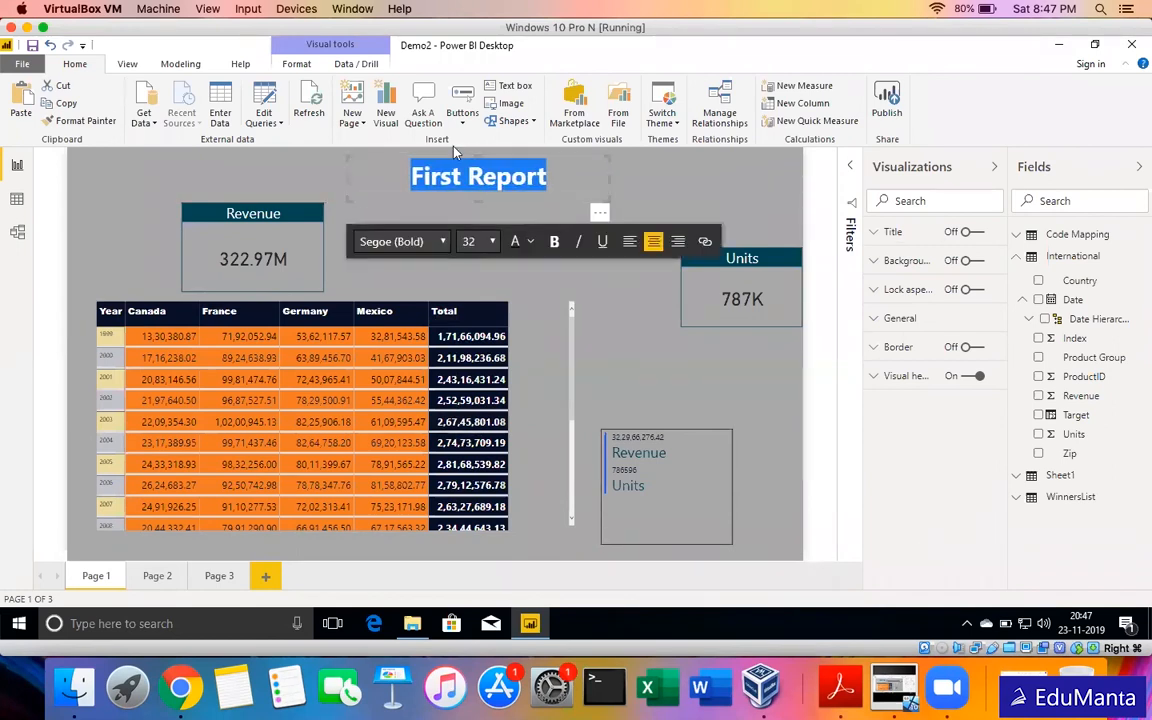
{"action": "left_click", "coordinate": [555, 177]}
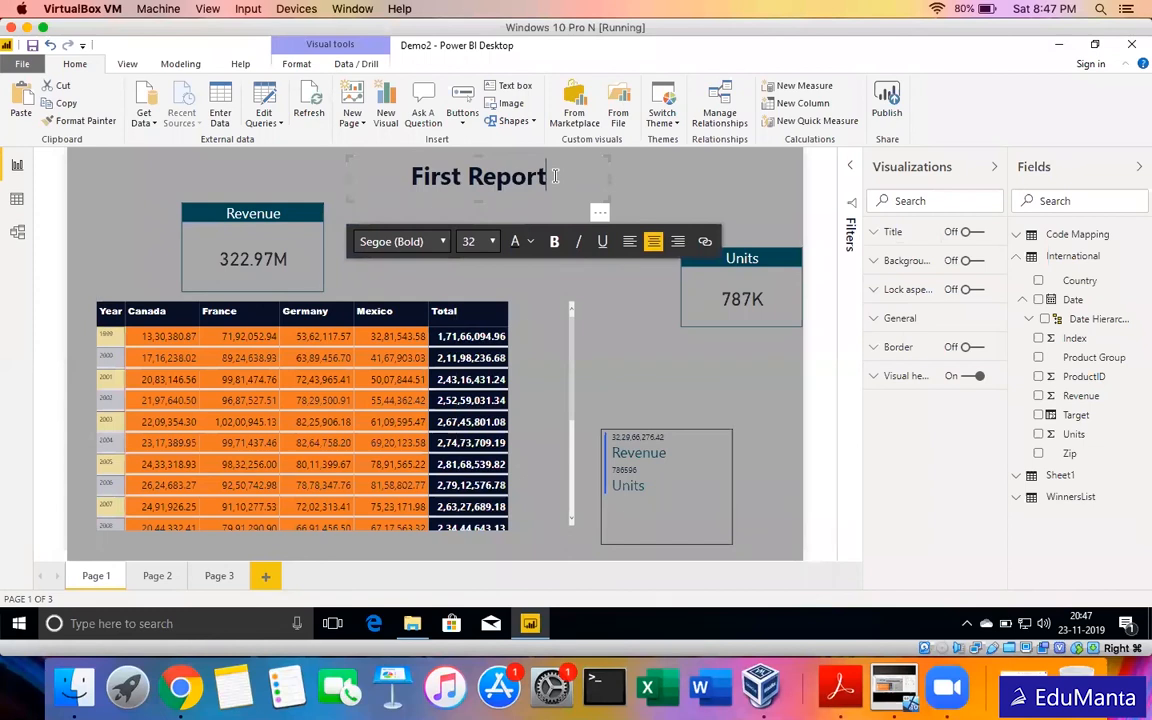
Align the "First Report" text box to the page's horizontal center and extend its upper edge to the page's top.
{"action": "left_click", "coordinate": [297, 64]}
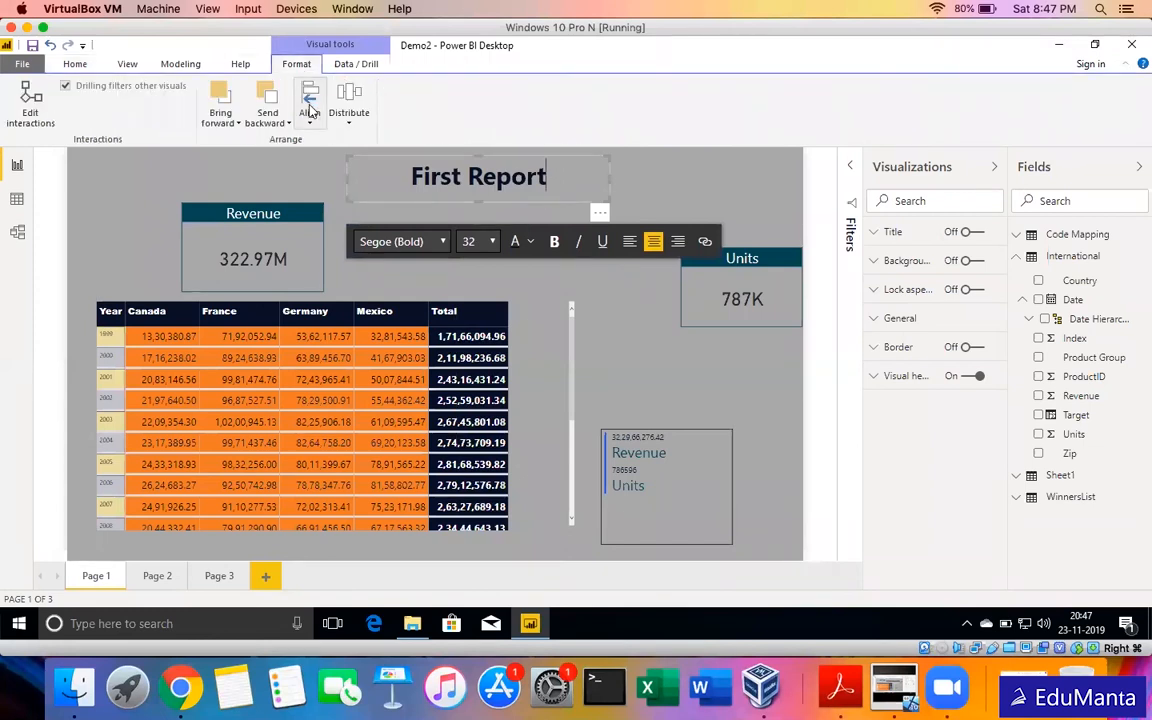
{"action": "left_click", "coordinate": [309, 97]}
{"action": "left_click", "coordinate": [331, 160]}
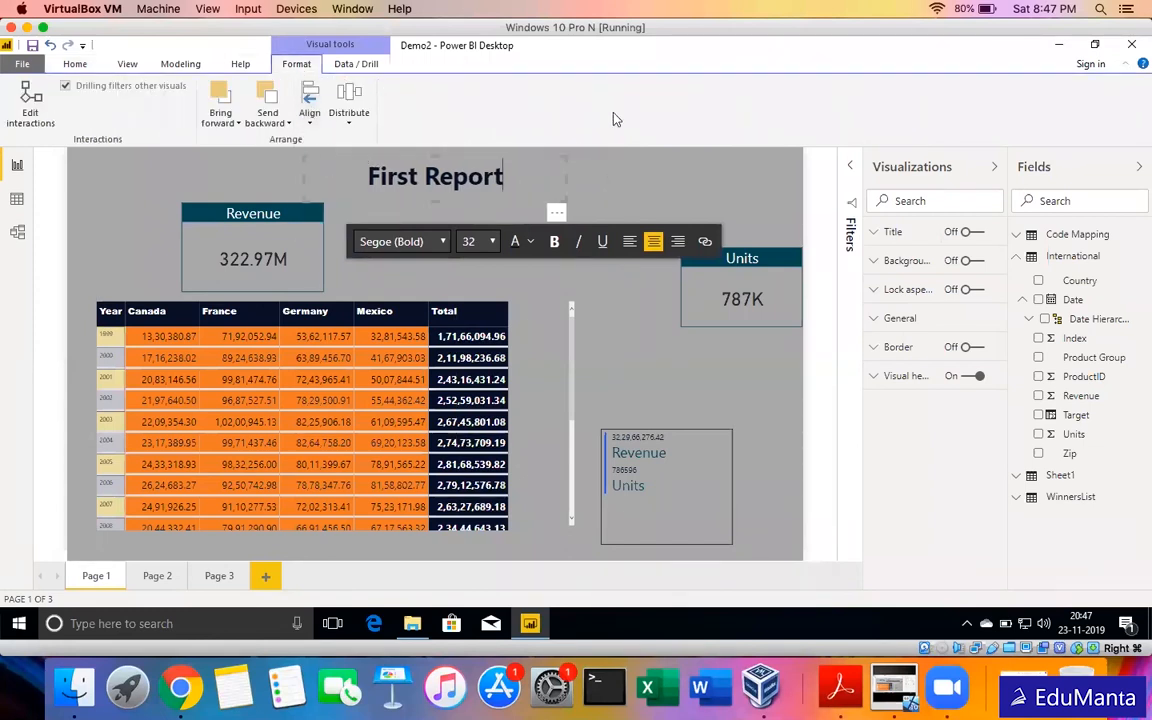
{"action": "left_click_drag", "start_coordinate": [437, 155], "coordinate": [437, 145]}
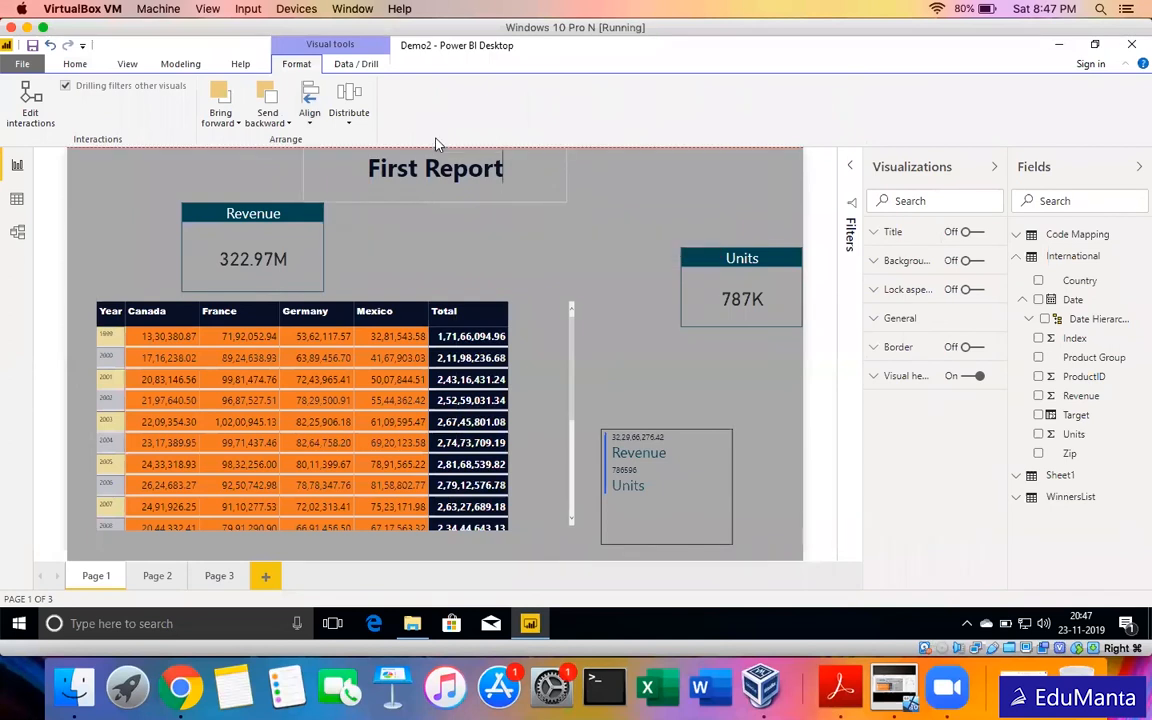
{"action": "left_click", "coordinate": [432, 194]}
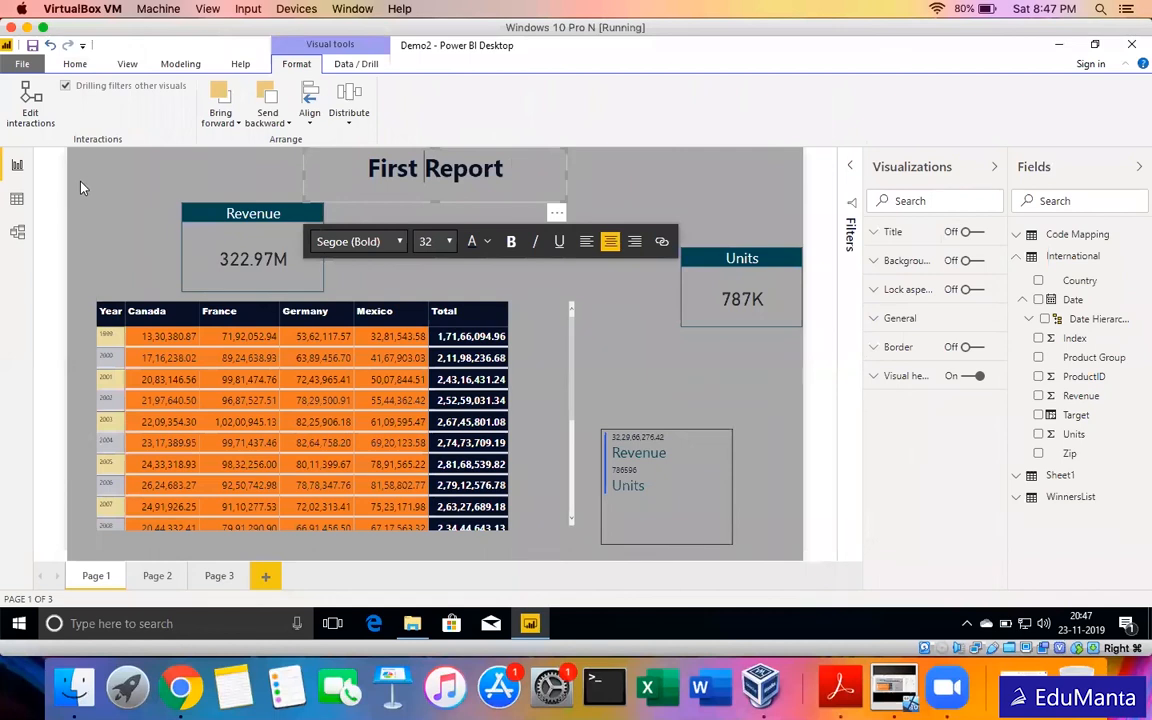
{"action": "left_click", "coordinate": [140, 181]}
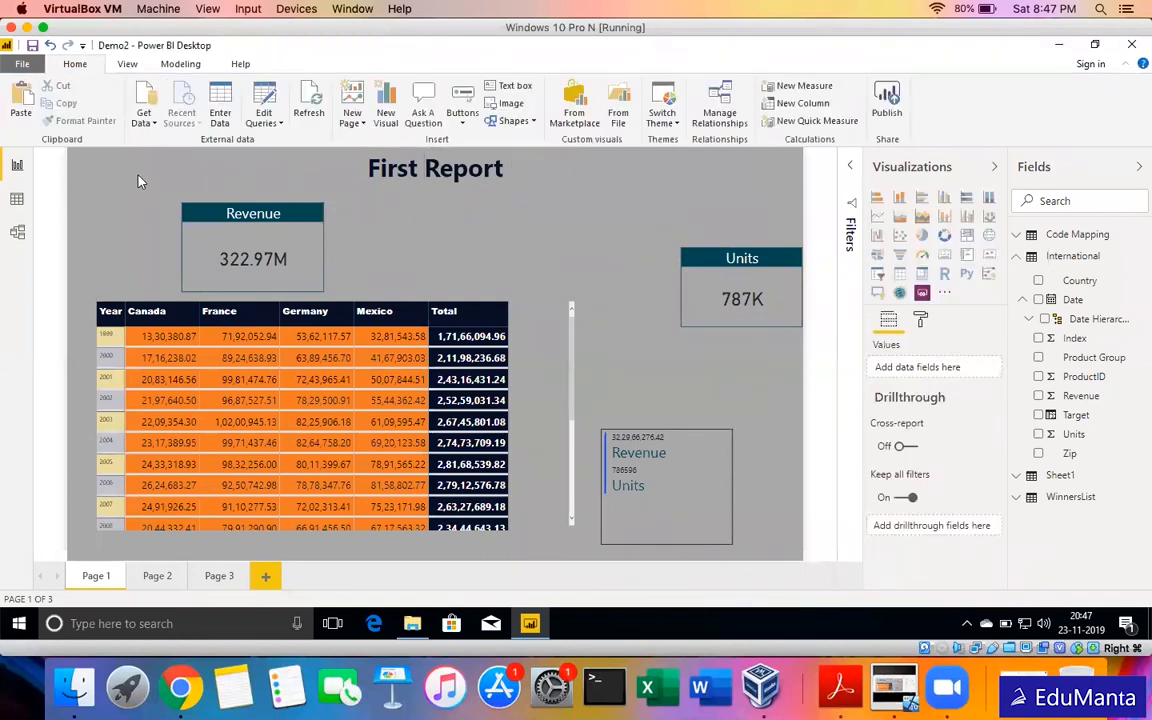
Check where a picture file can be inserted into the report and cancel without choosing one.
{"action": "left_click", "coordinate": [510, 106]}
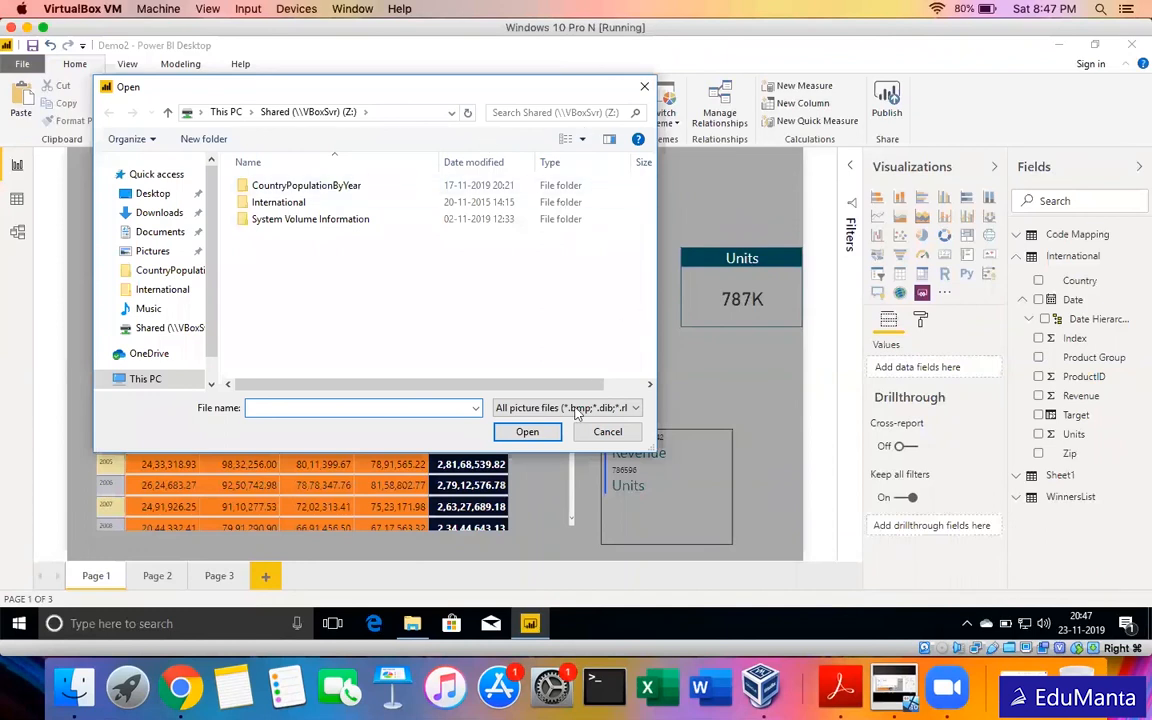
{"action": "left_click", "coordinate": [607, 431]}
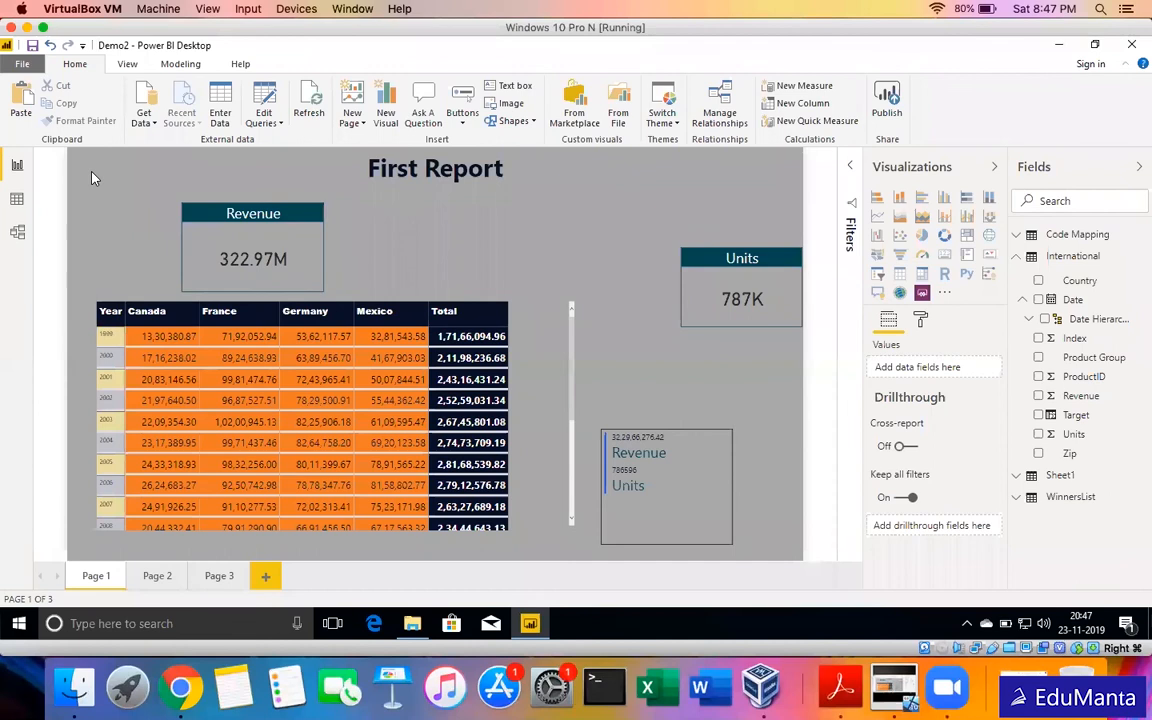
Try a line shape on the page with its rotation set to 90° and remove it.
{"action": "left_click", "coordinate": [514, 121]}
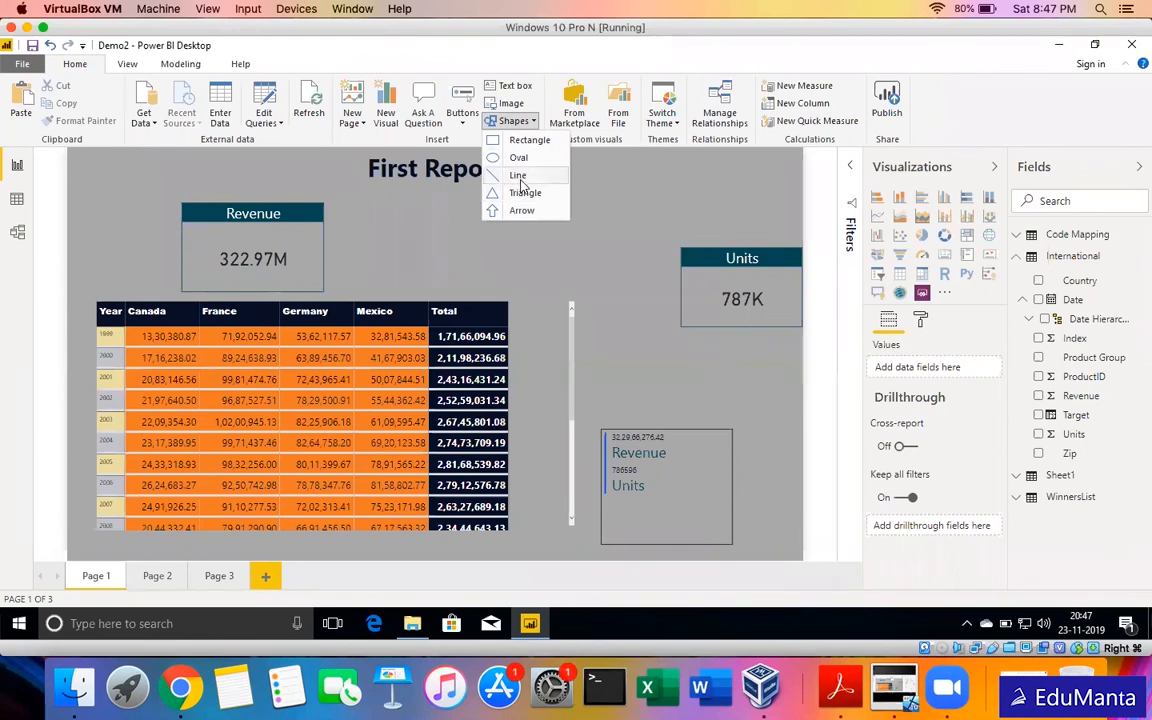
{"action": "left_click", "coordinate": [518, 176]}
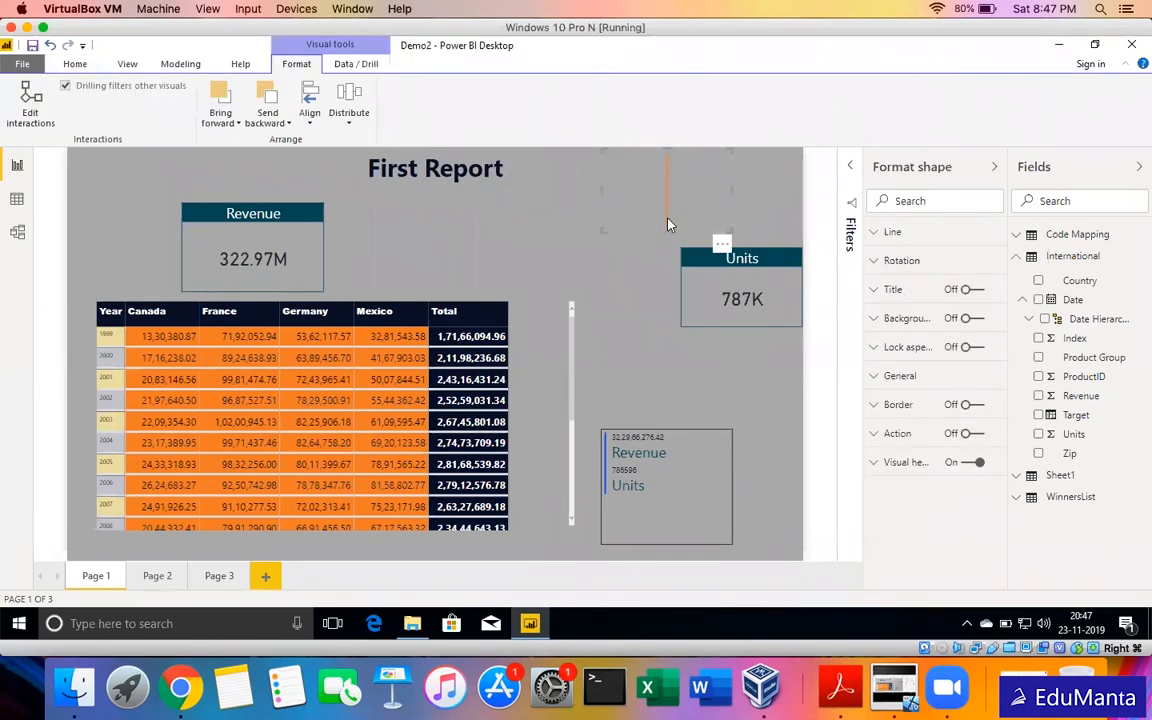
{"action": "left_click", "coordinate": [900, 260]}
{"action": "left_click", "coordinate": [875, 306]}
{"action": "type", "text": "90"}
{"action": "key", "text": "Return"}
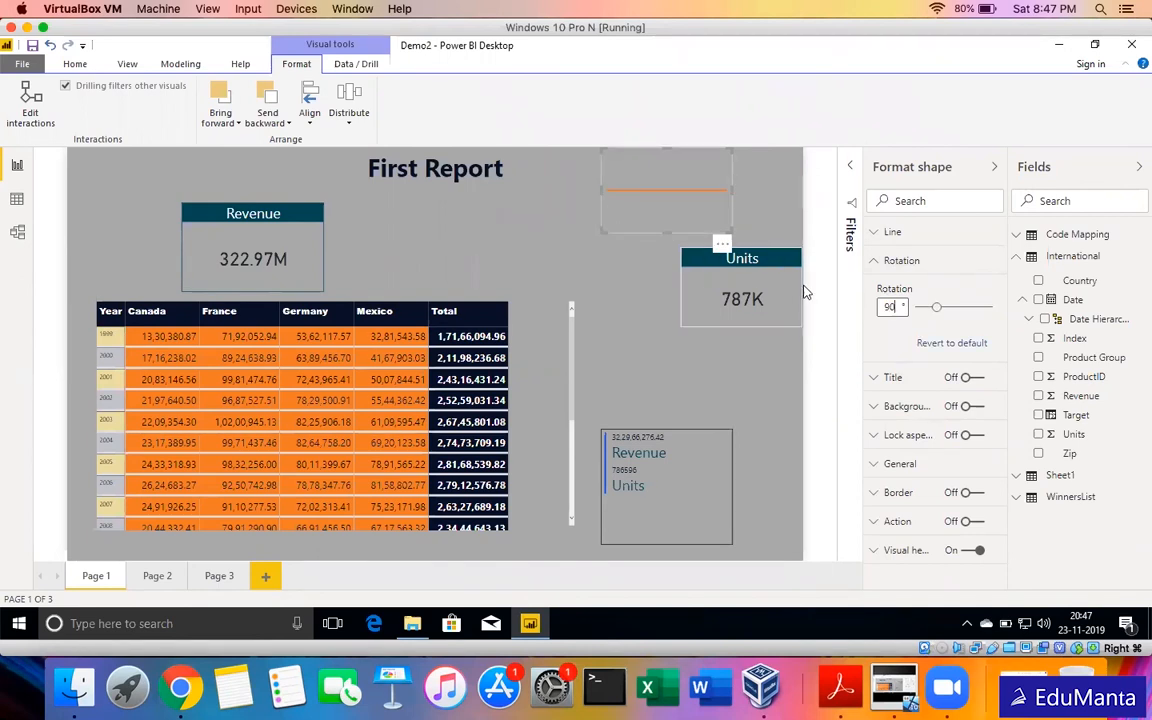
{"action": "left_click", "coordinate": [722, 244]}
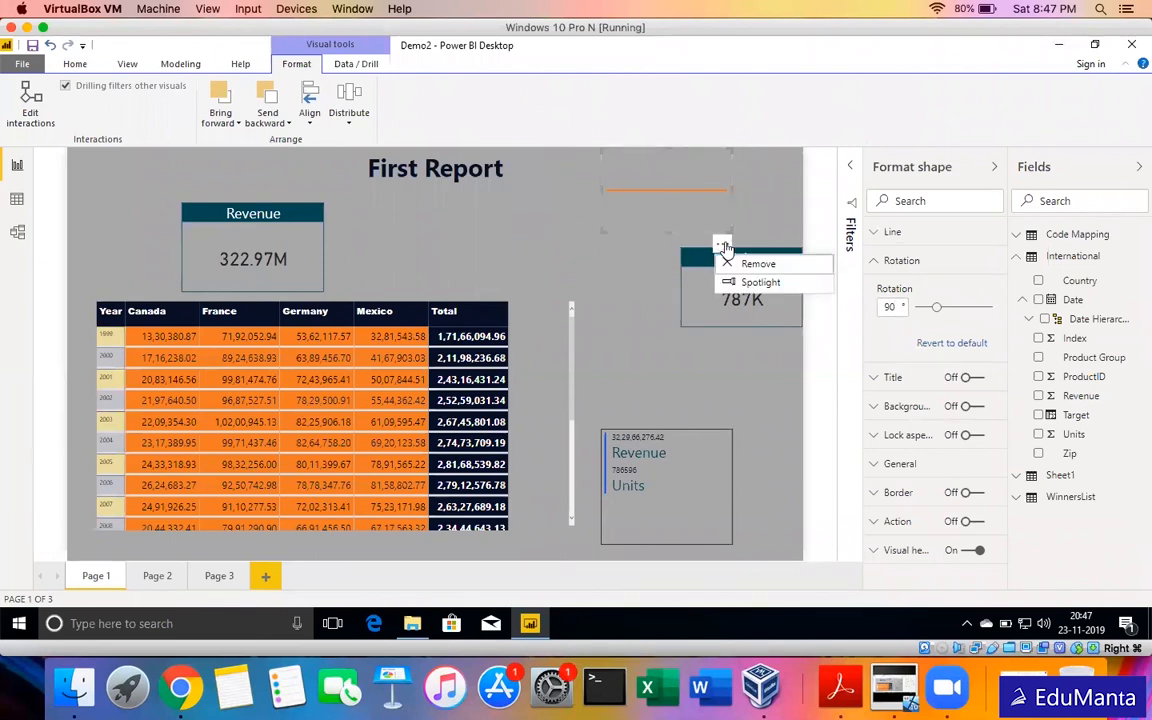
{"action": "left_click", "coordinate": [735, 260]}
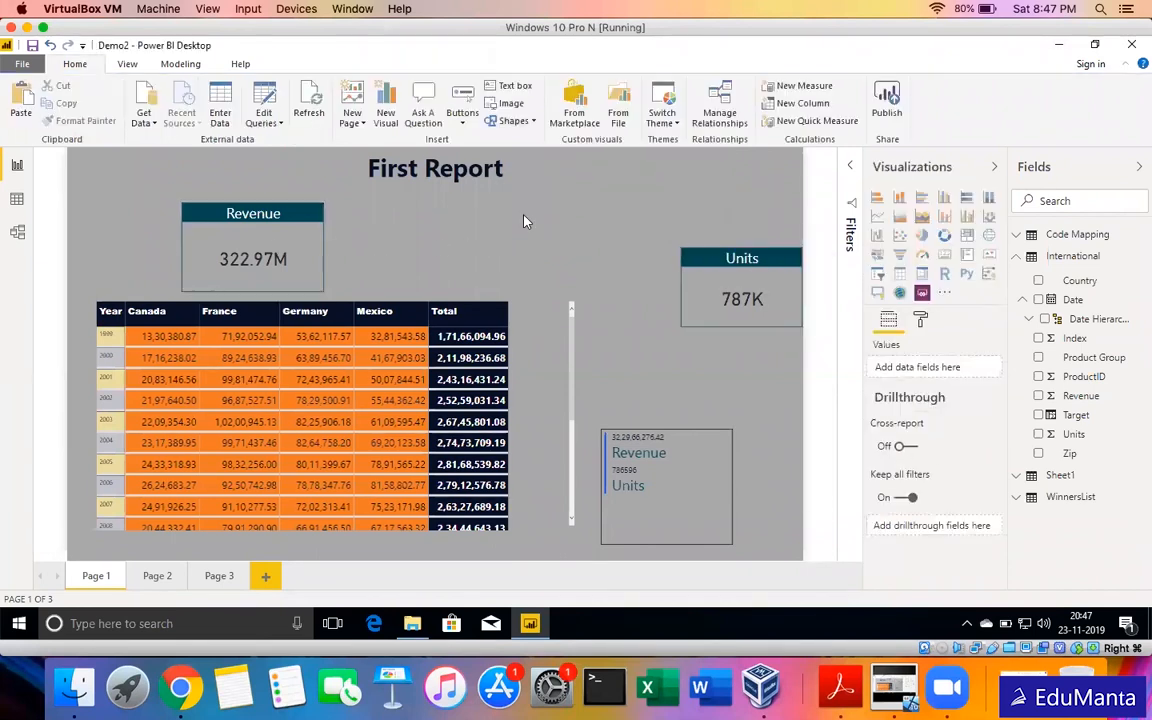
Move the Units card directly beside the Revenue card, under the report title.
{"action": "left_click_drag", "start_coordinate": [677, 249], "coordinate": [656, 240]}
{"action": "left_click_drag", "start_coordinate": [525, 245], "coordinate": [379, 212]}
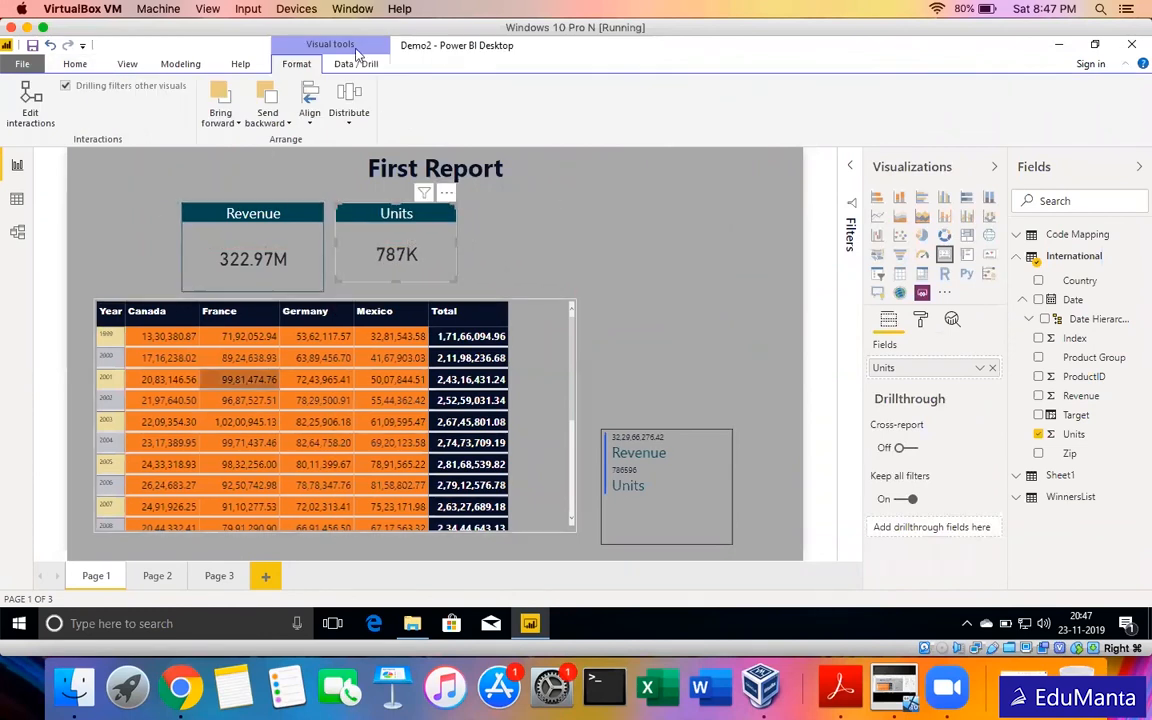
Insert a rectangle shape and stretch it over the Revenue and Units cards, down to the matrix's upper edge.
{"action": "left_click", "coordinate": [615, 230]}
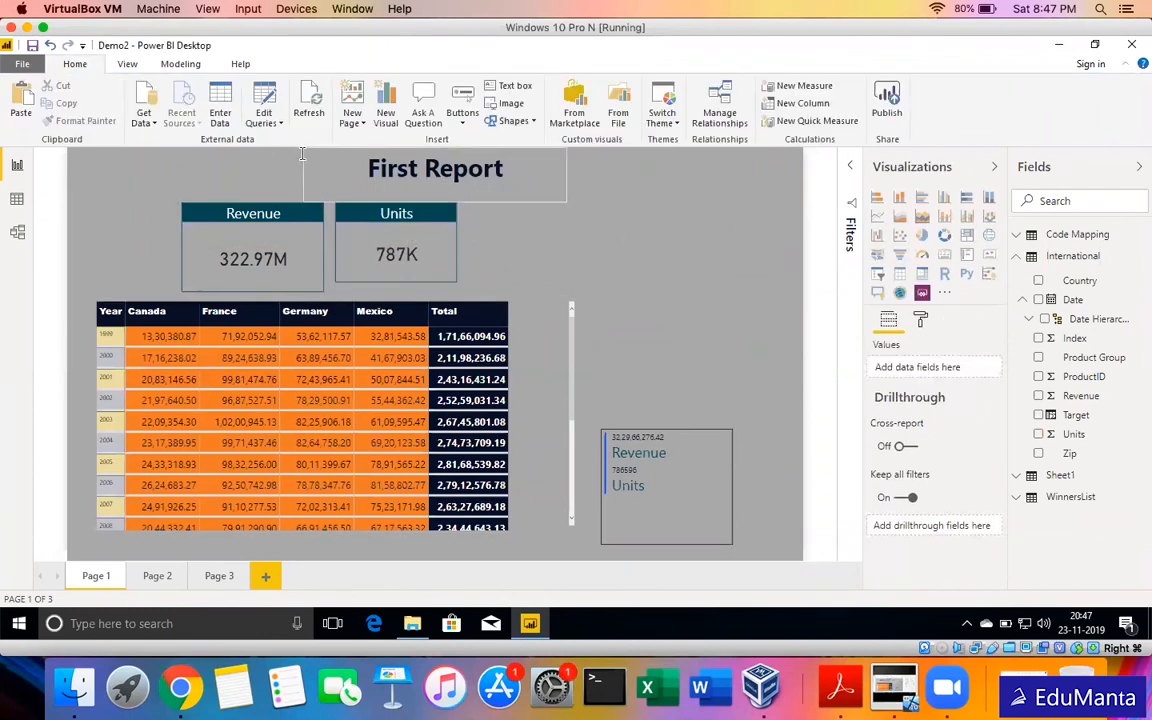
{"action": "left_click", "coordinate": [512, 121]}
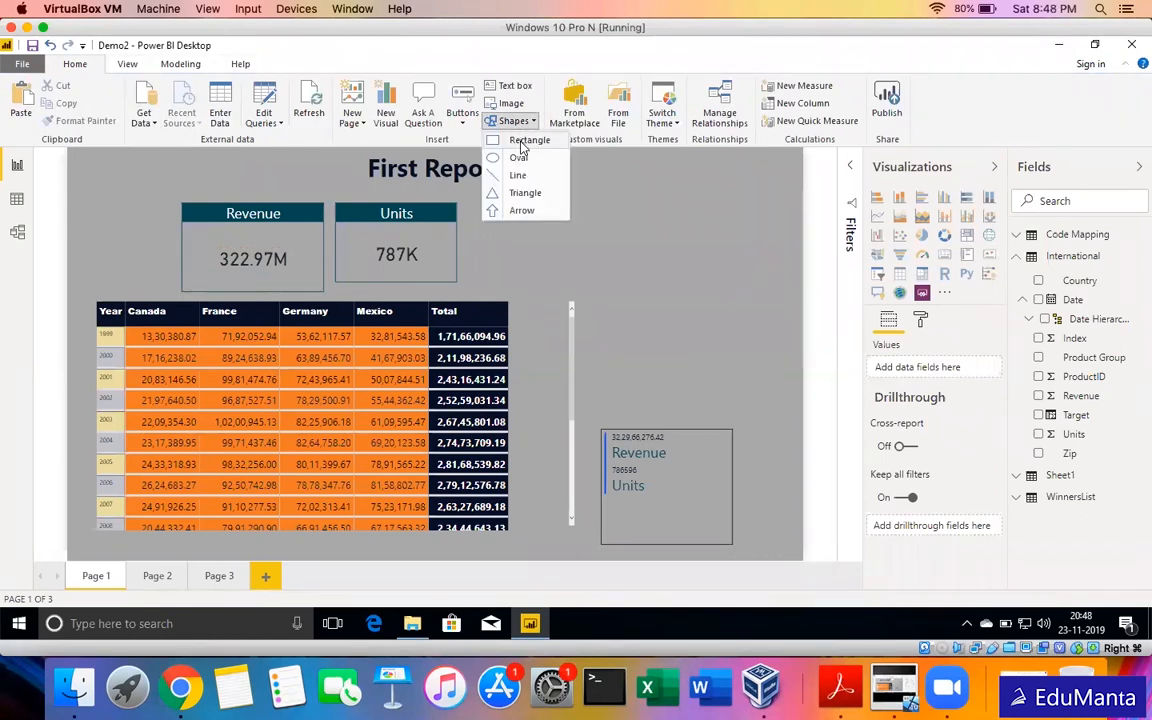
{"action": "left_click", "coordinate": [524, 141]}
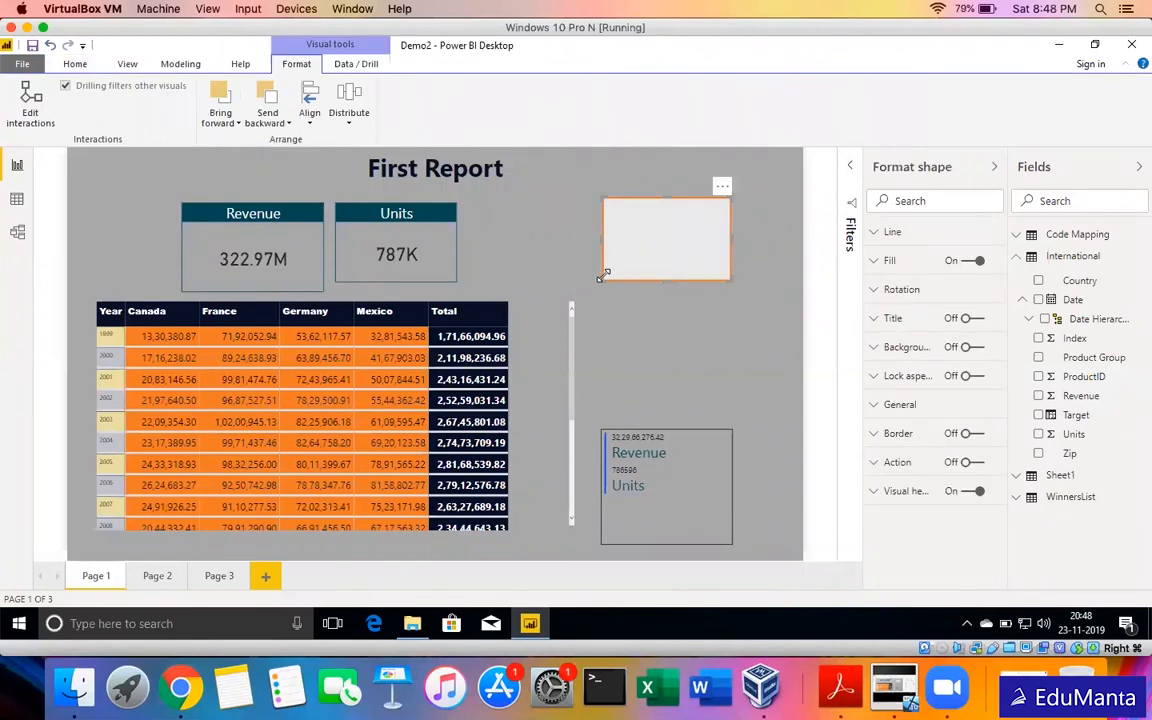
{"action": "left_click_drag", "start_coordinate": [602, 280], "coordinate": [113, 266]}
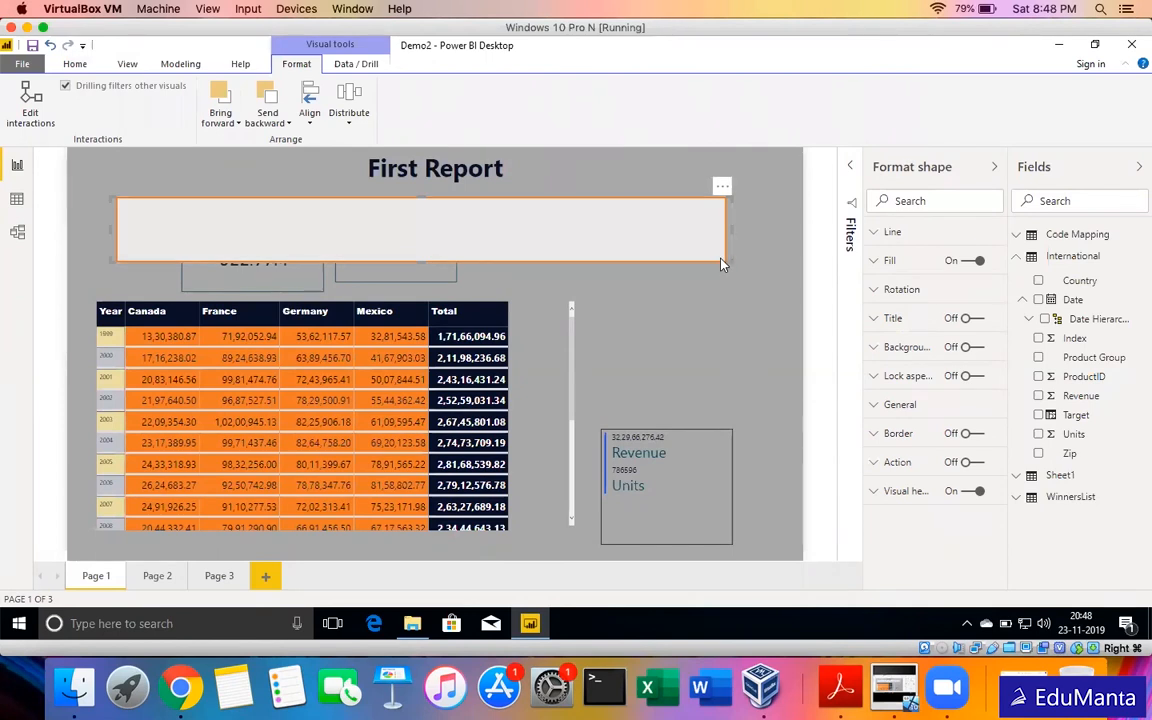
{"action": "left_click_drag", "start_coordinate": [722, 262], "coordinate": [687, 260]}
{"action": "left_click_drag", "start_coordinate": [435, 319], "coordinate": [499, 301]}
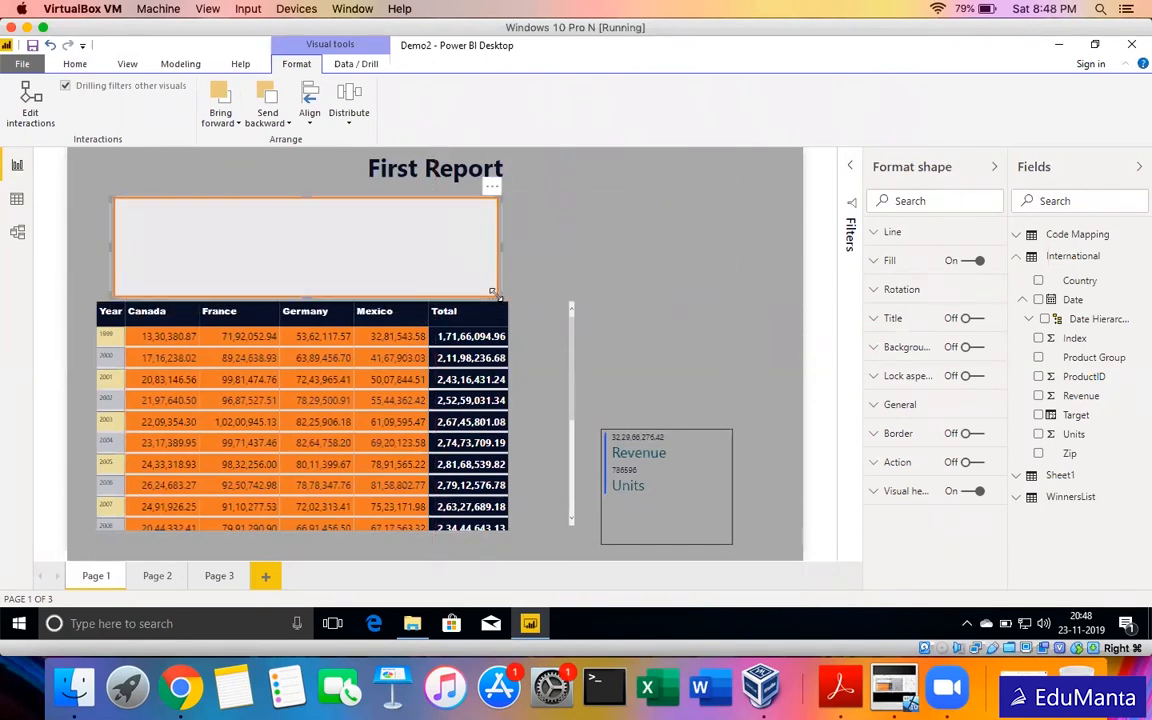
Send the rectangle backward so it sits behind the Revenue and Units cards.
{"action": "left_click", "coordinate": [916, 349]}
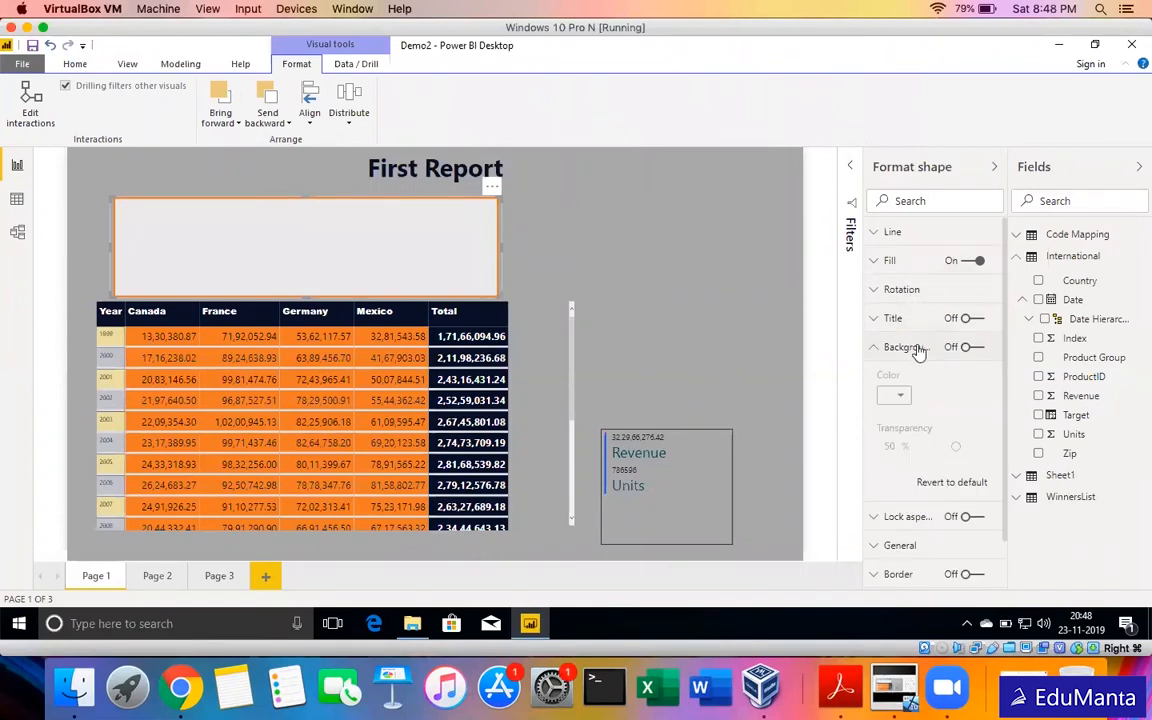
{"action": "left_click", "coordinate": [906, 347]}
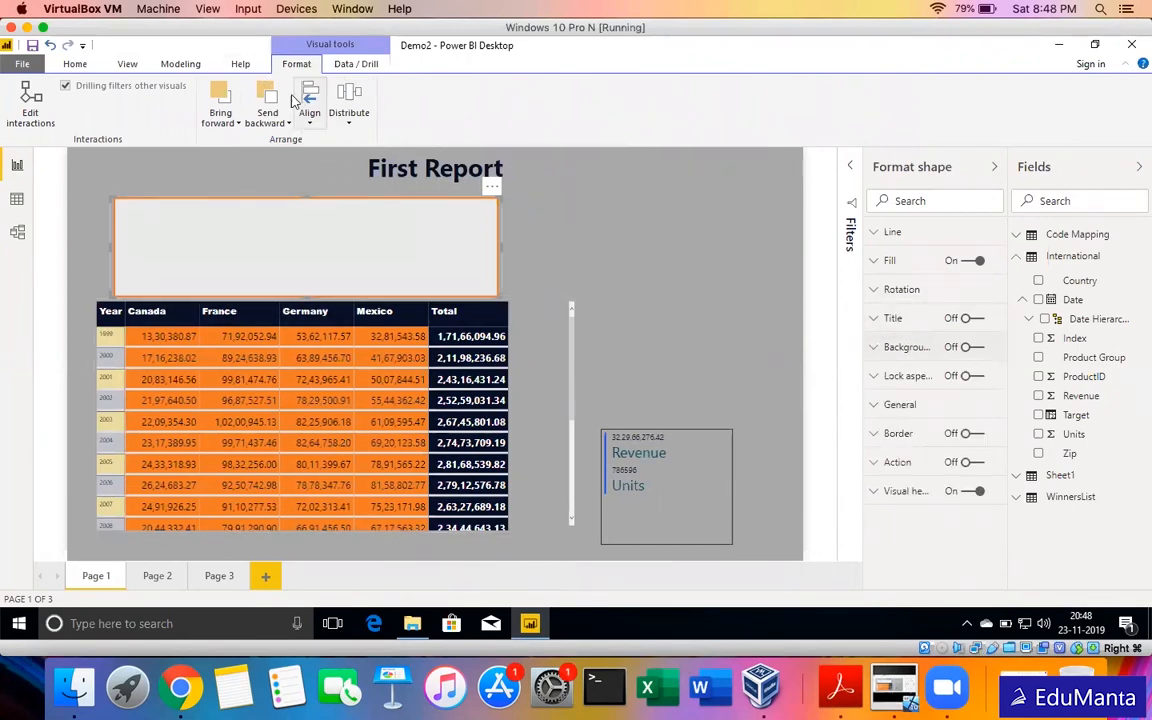
{"action": "left_click", "coordinate": [273, 118]}
{"action": "left_click", "coordinate": [283, 158]}
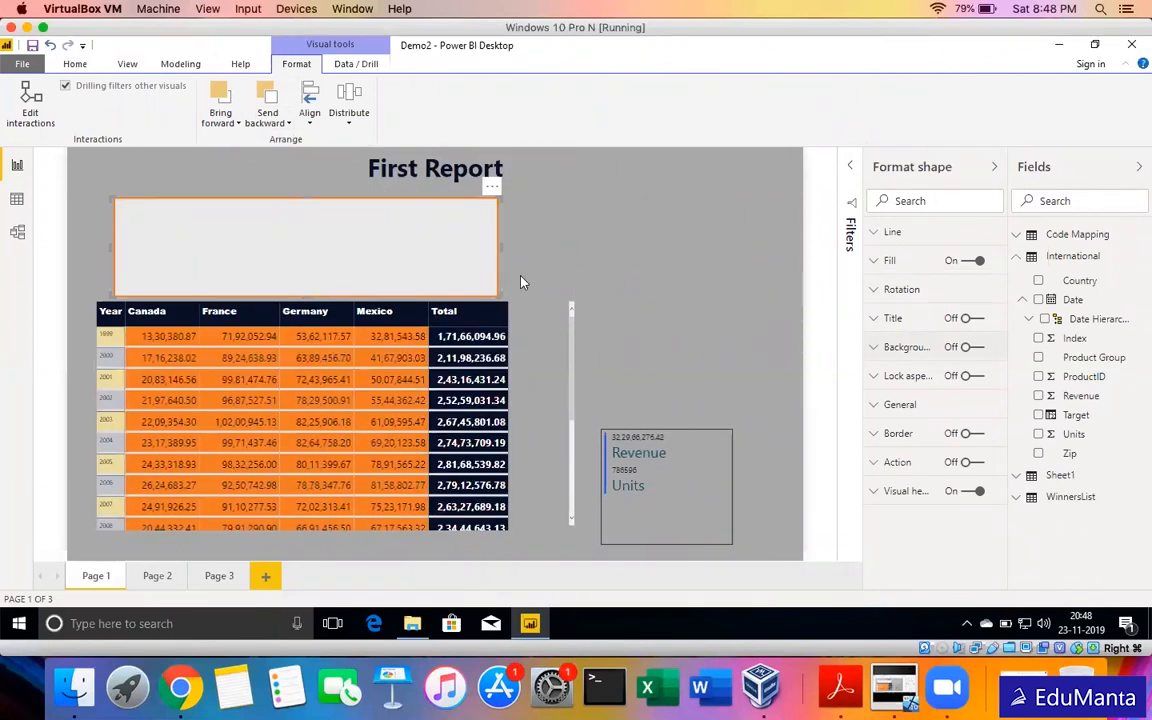
{"action": "left_click", "coordinate": [558, 240]}
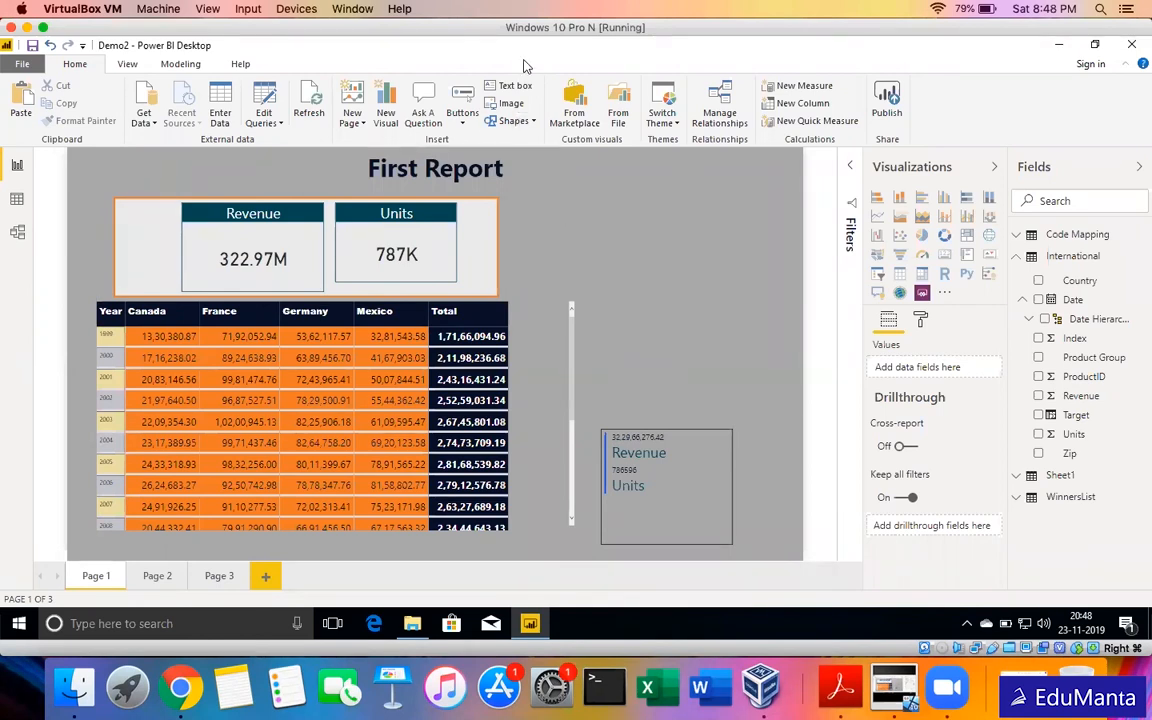
Remove the rectangle behind the Revenue and Units cards.
{"action": "left_click", "coordinate": [483, 210]}
{"action": "left_click", "coordinate": [492, 186]}
{"action": "left_click", "coordinate": [515, 207]}
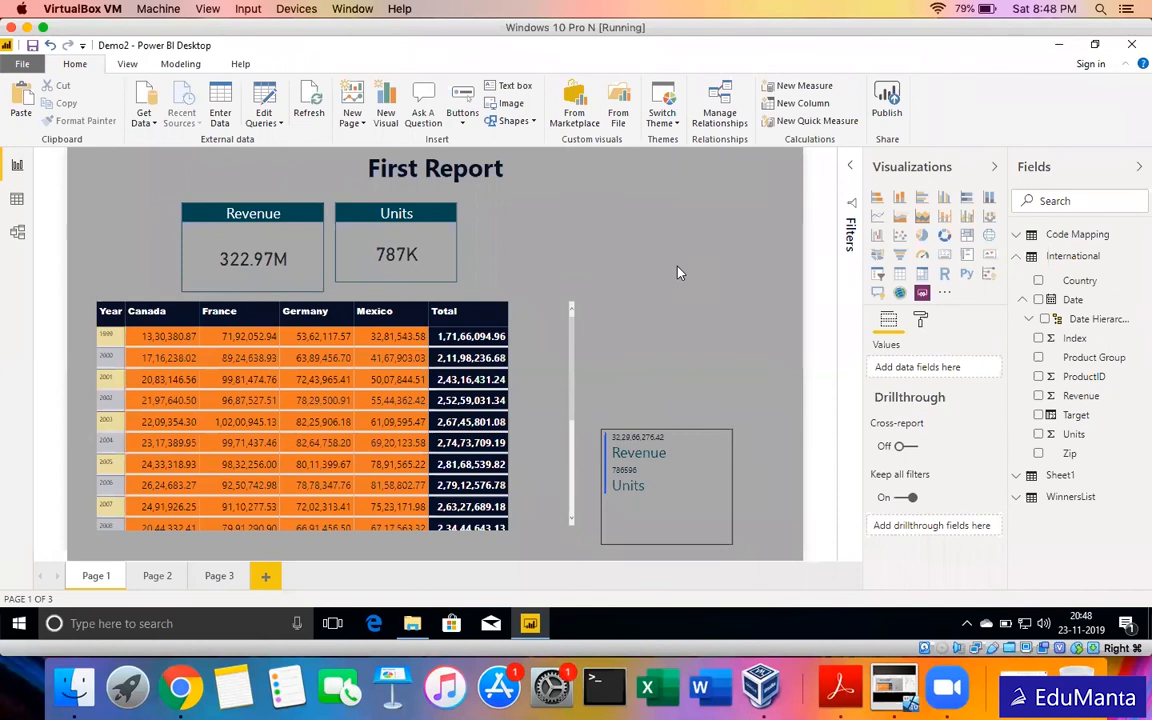
Add a blank fourth page to the report and return to Page 1.
{"action": "left_click", "coordinate": [270, 577]}
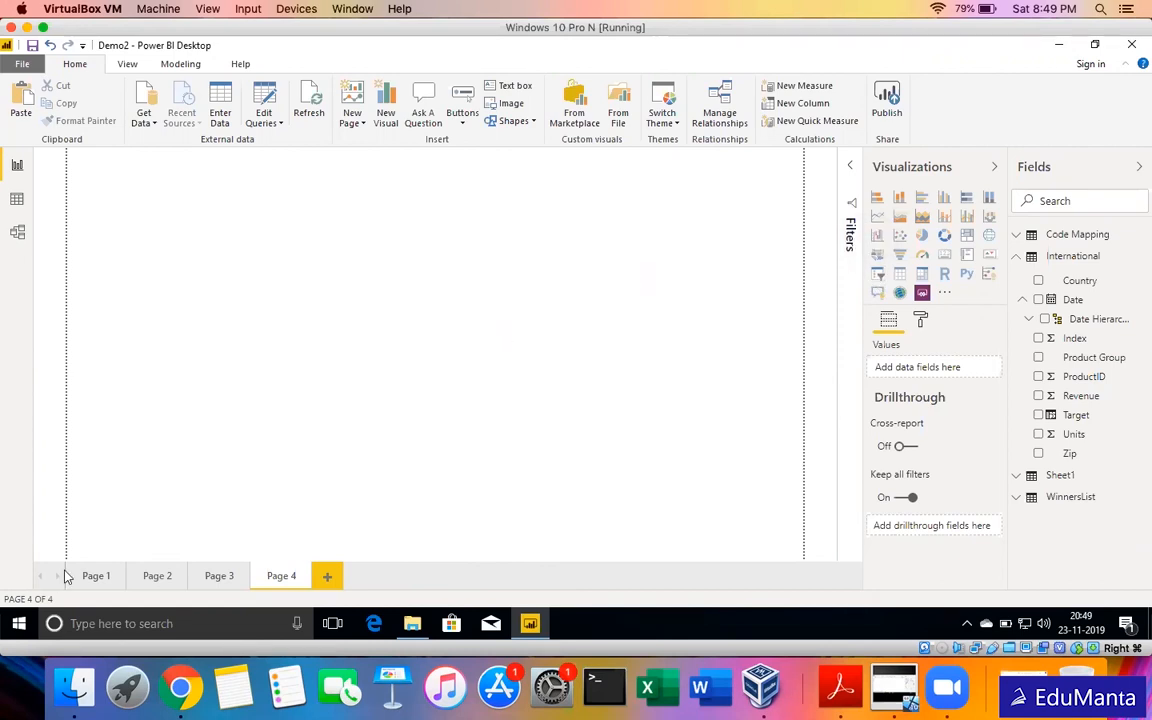
{"action": "left_click", "coordinate": [97, 577]}
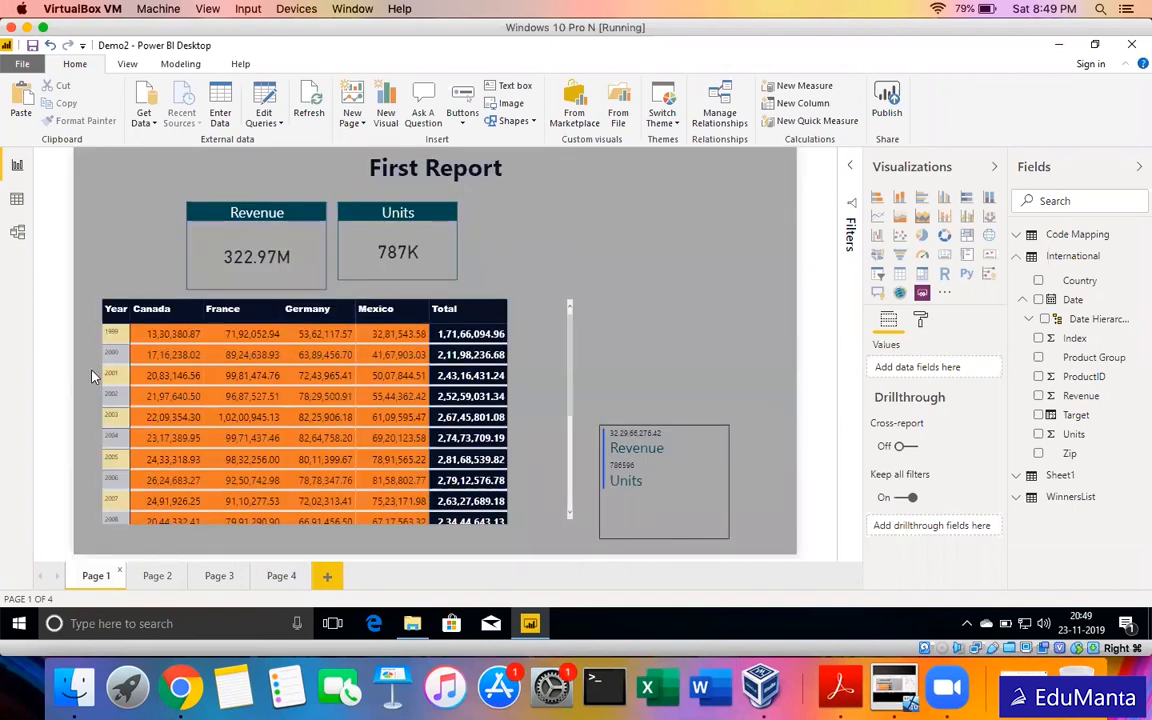
Highlight Canada's 1999 revenue value in the matrix and clear the highlight again.
{"action": "left_click", "coordinate": [163, 340]}
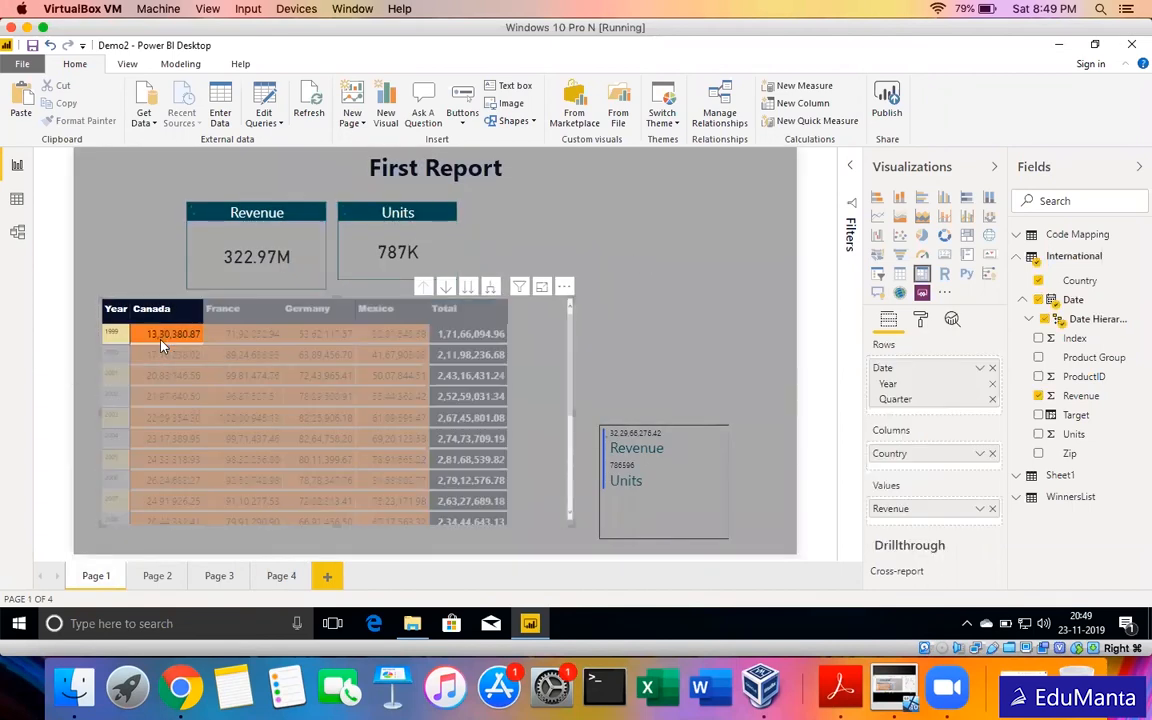
{"action": "left_click", "coordinate": [473, 180]}
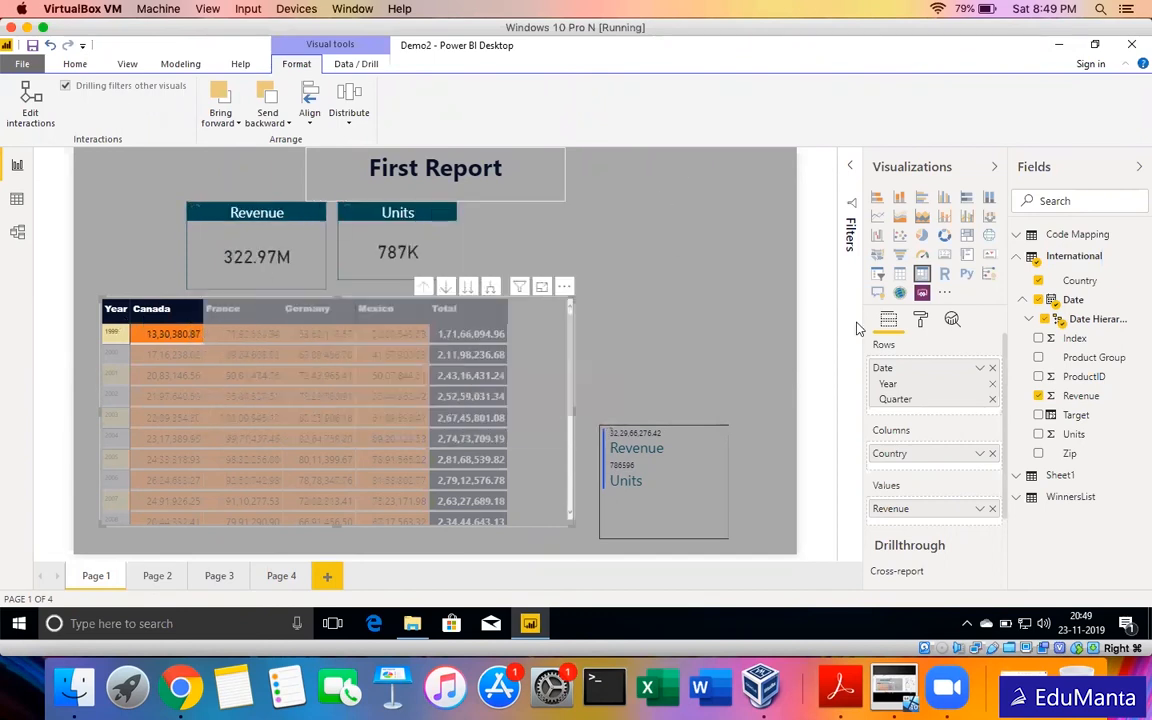
{"action": "left_click", "coordinate": [875, 275]}
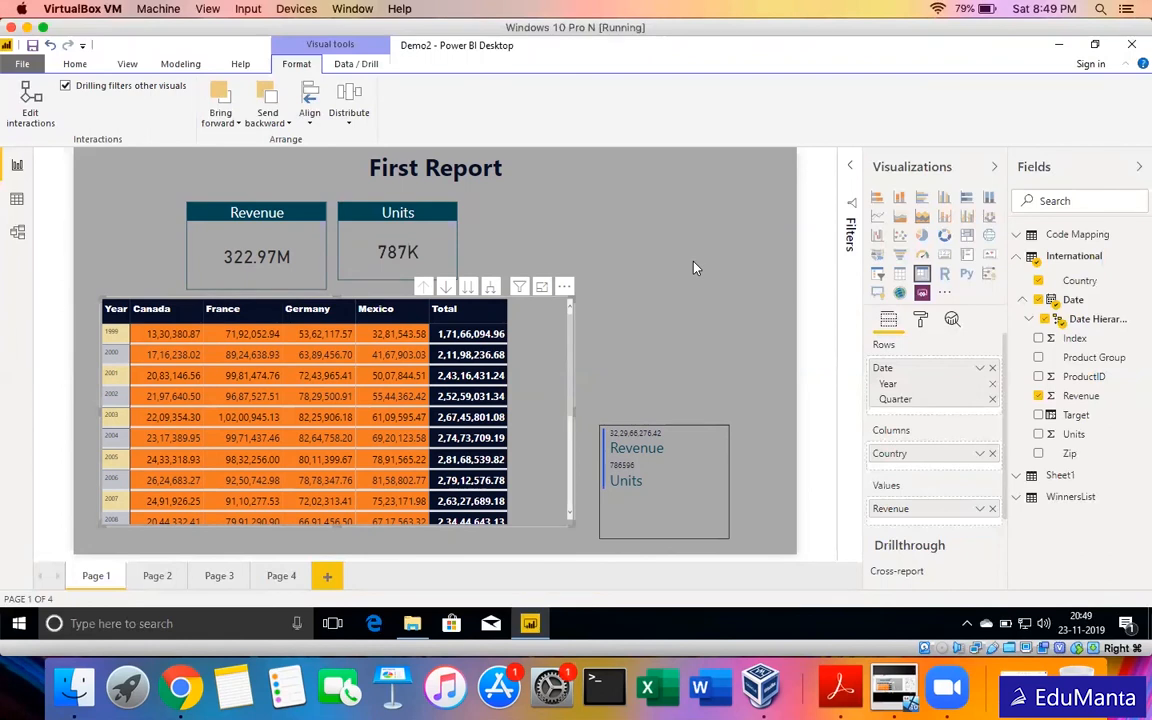
{"action": "left_click", "coordinate": [74, 64]}
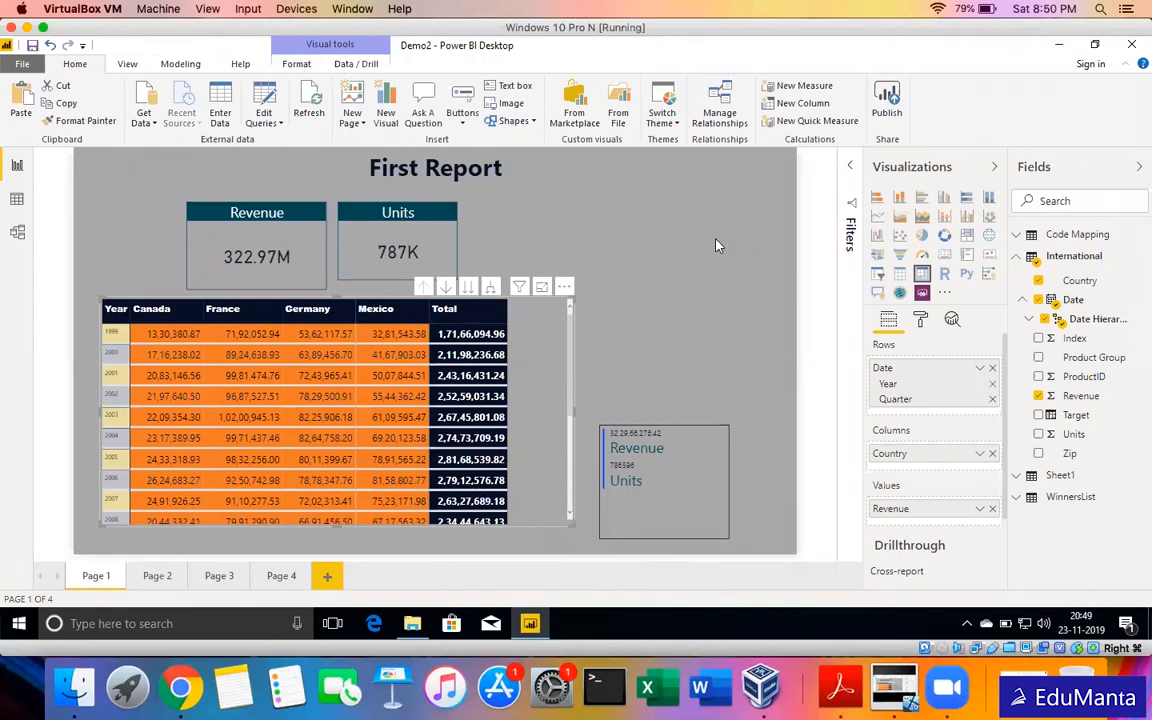
{"action": "left_click", "coordinate": [642, 318]}
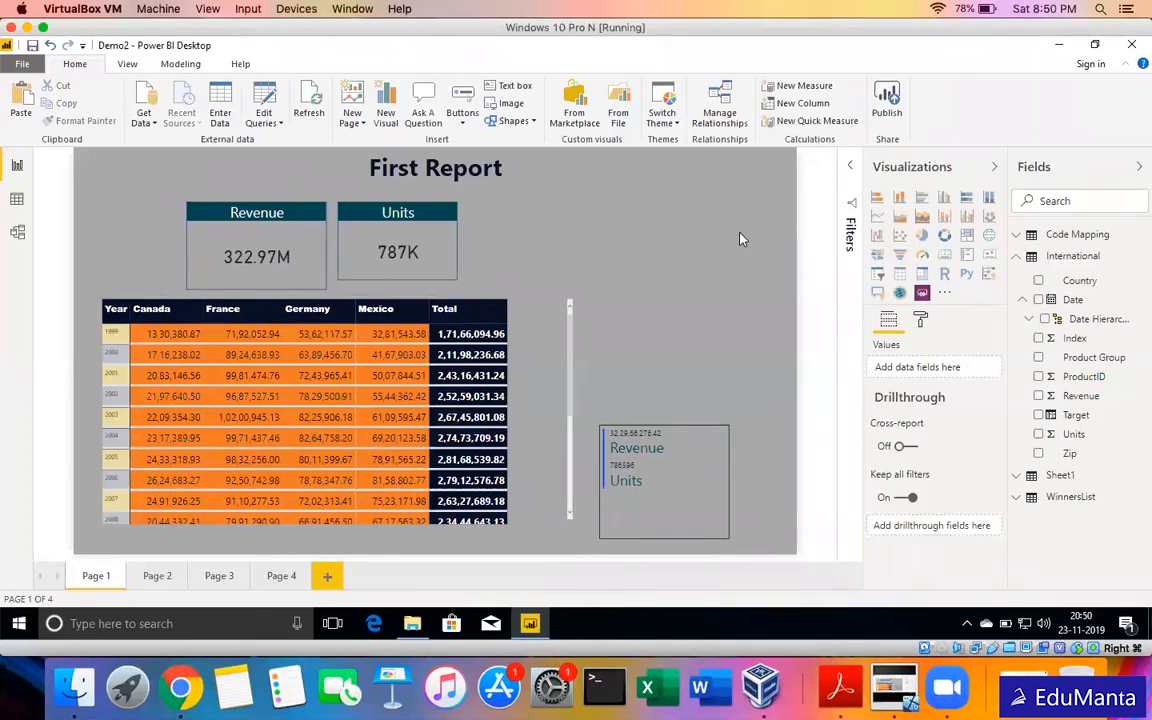
Shrink the Revenue card from its lower corner to match the height of the Units card.
{"action": "left_click", "coordinate": [300, 258]}
{"action": "left_click_drag", "start_coordinate": [318, 288], "coordinate": [312, 278]}
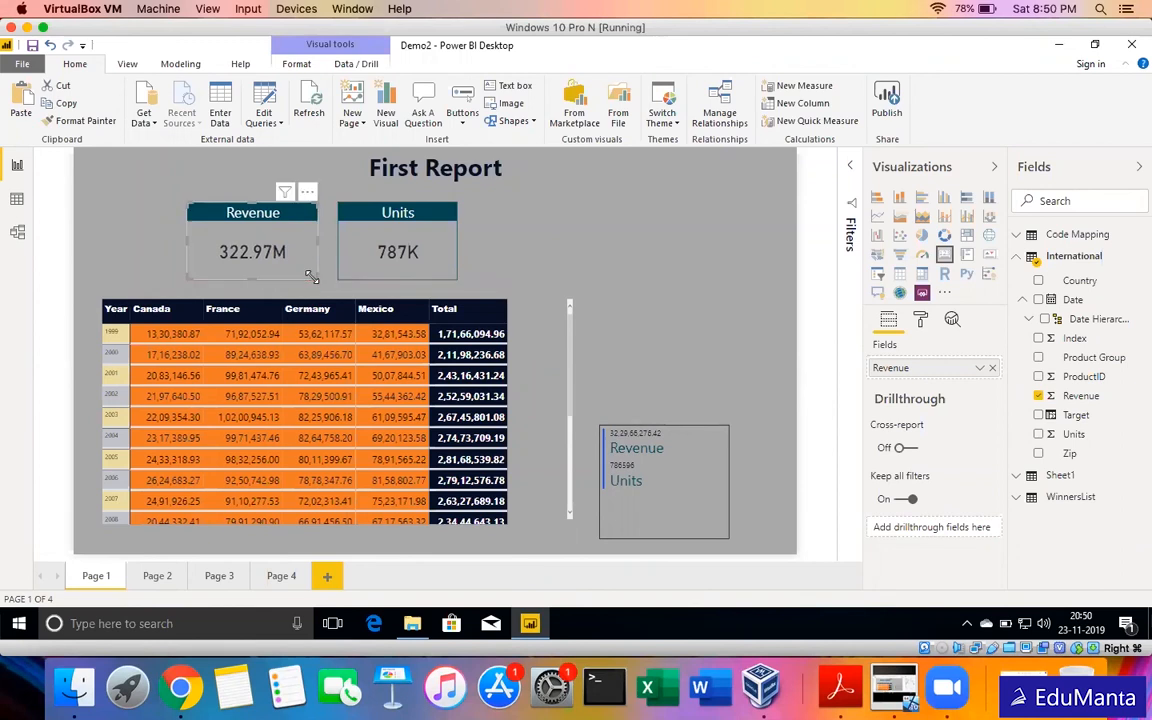
{"action": "left_click", "coordinate": [508, 245]}
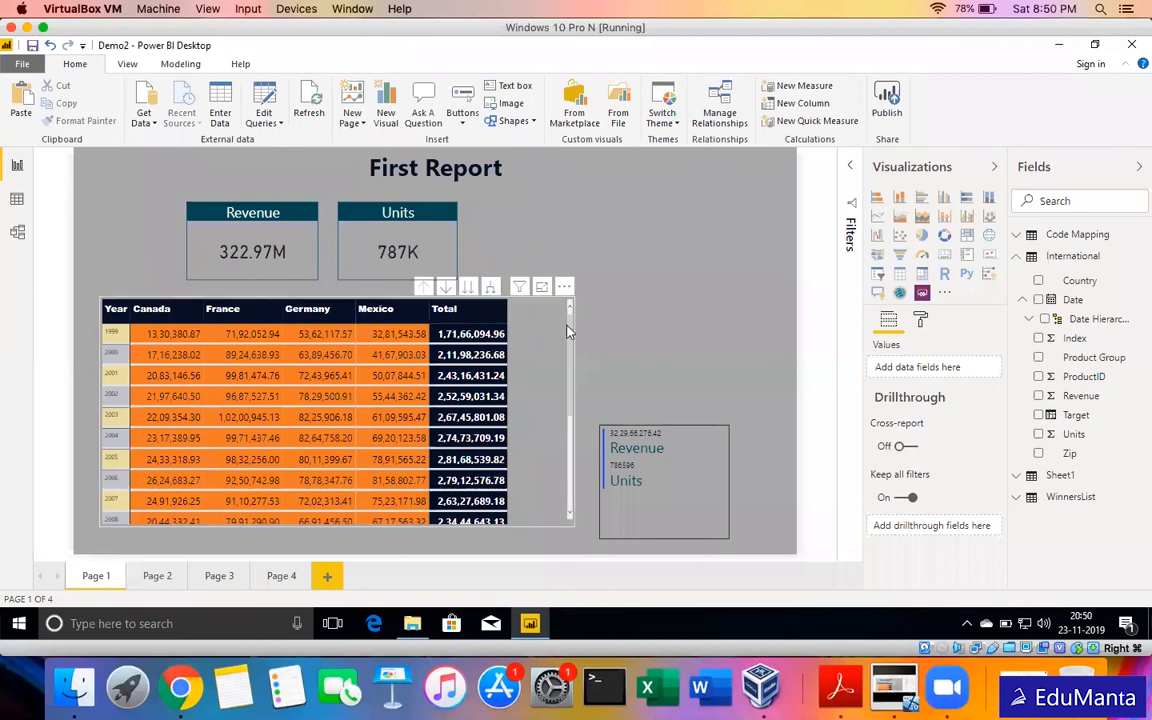
Open the report's queries for editing in the Power Query Editor.
{"action": "left_click", "coordinate": [263, 115]}
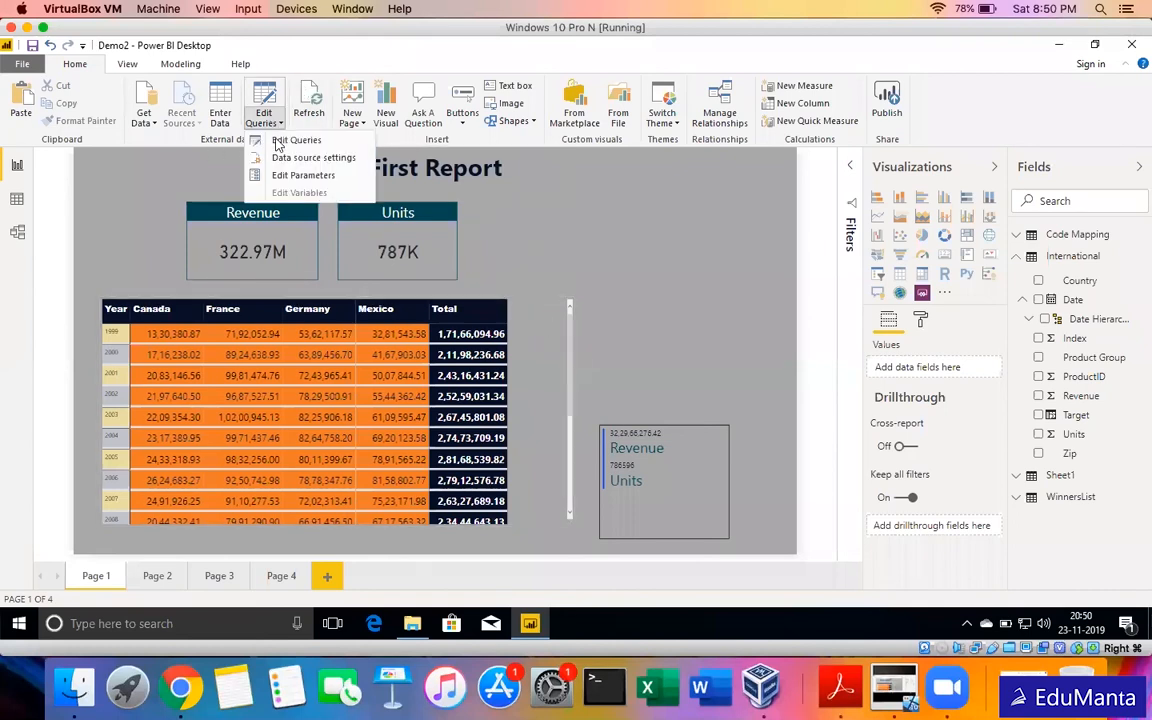
{"action": "left_click", "coordinate": [279, 146]}
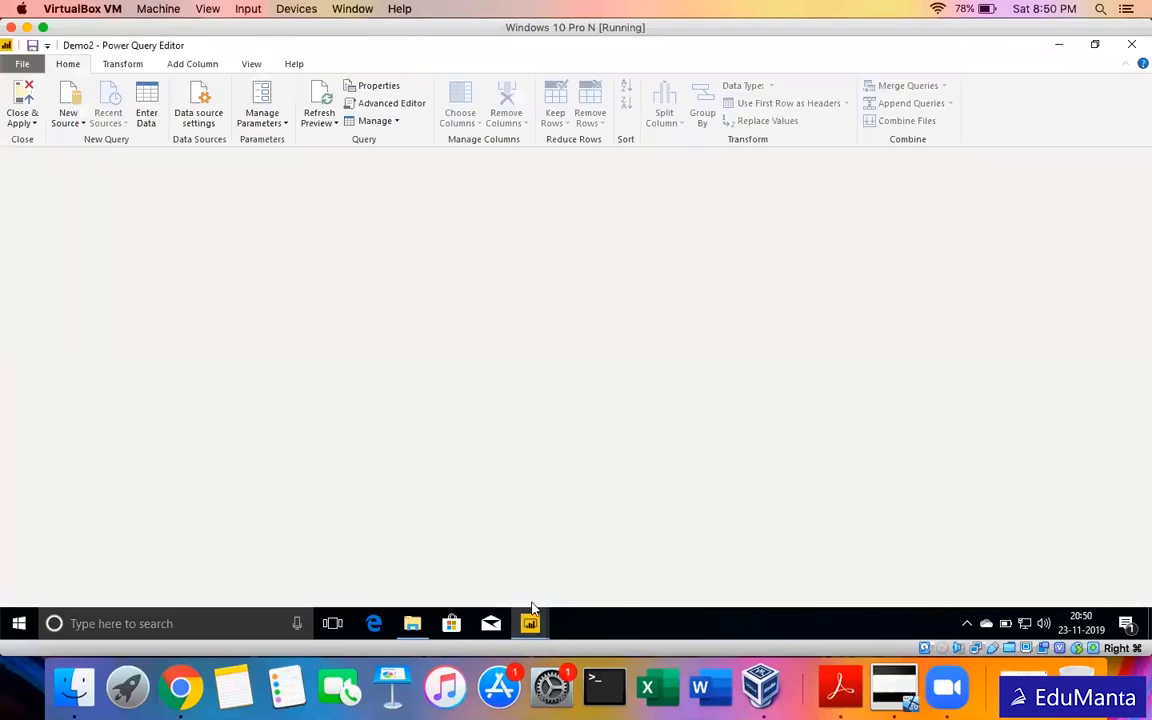
{"action": "mouse_move", "coordinate": [530, 623]}
{"action": "left_click", "coordinate": [487, 560]}
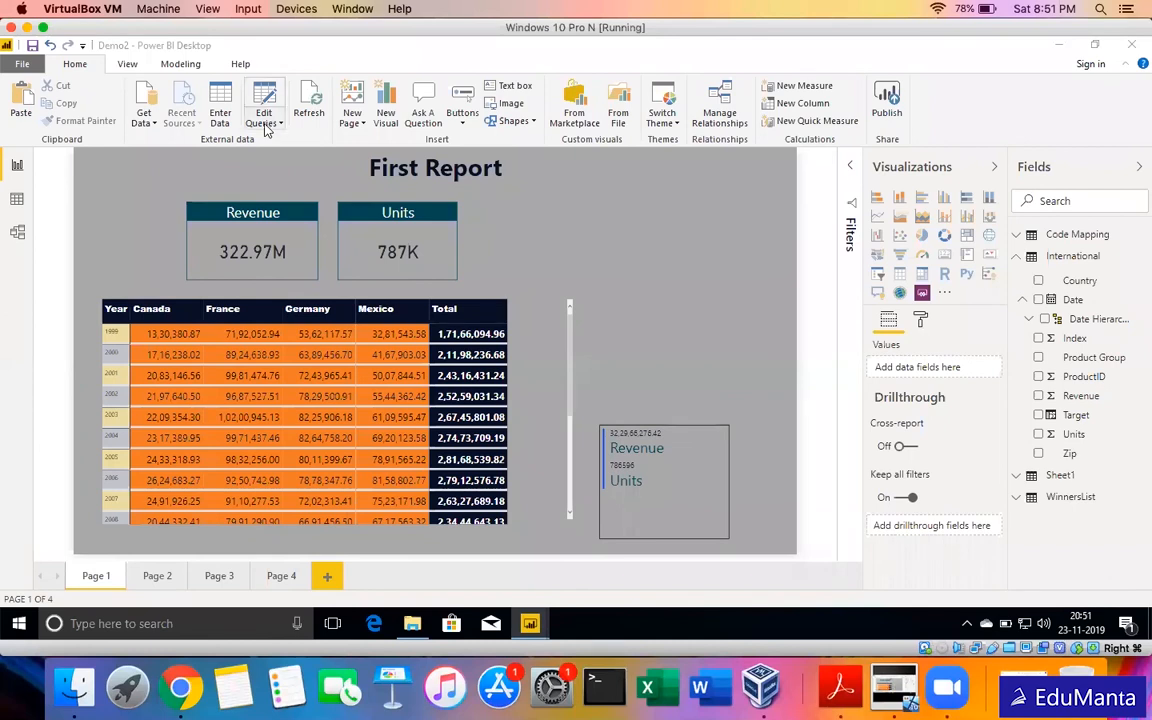
{"action": "left_click", "coordinate": [270, 122]}
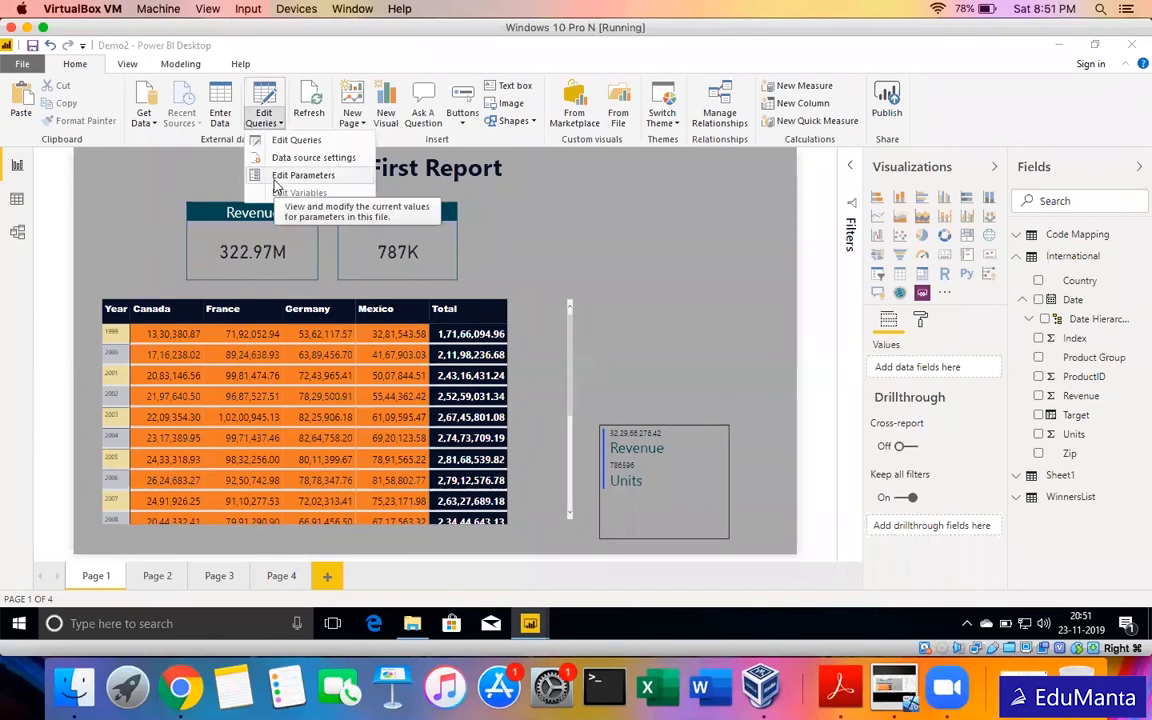
{"action": "left_click", "coordinate": [533, 622]}
{"action": "left_click", "coordinate": [612, 560]}
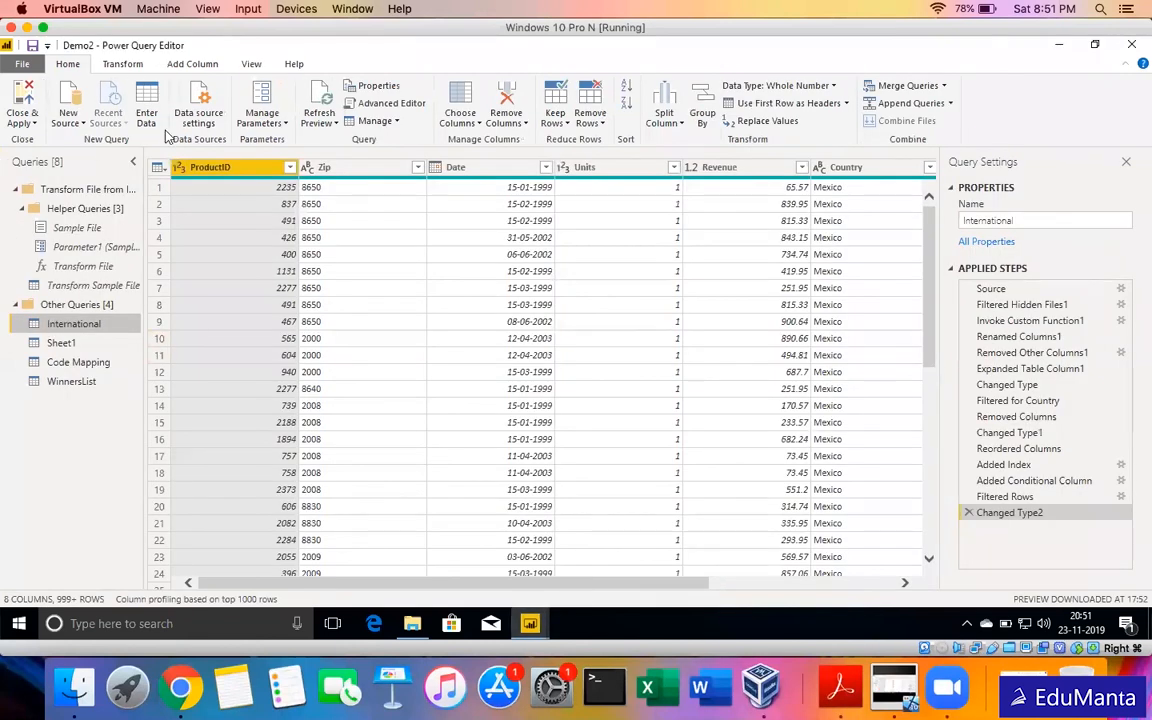
Create a new query parameter named Country, leaving its type as Any.
{"action": "left_click", "coordinate": [248, 122]}
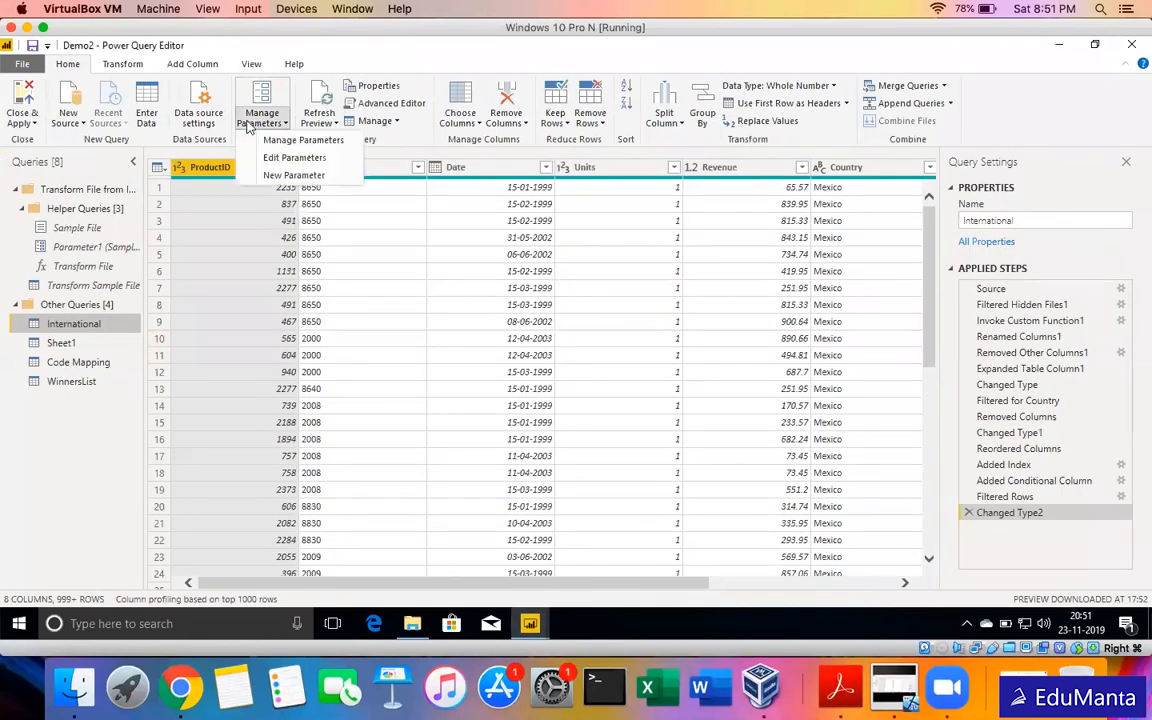
{"action": "left_click", "coordinate": [259, 175]}
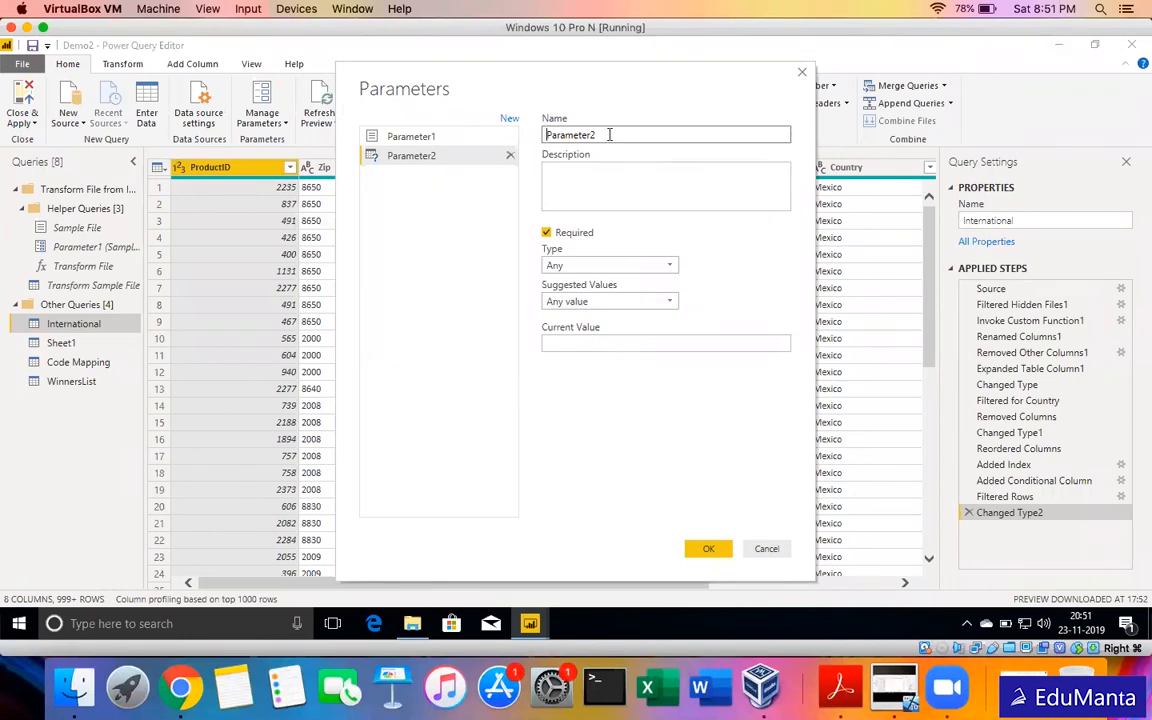
{"action": "left_click_drag", "start_coordinate": [609, 136], "coordinate": [530, 137]}
{"action": "type", "text": "Coun"}
{"action": "left_click", "coordinate": [577, 266]}
{"action": "left_click", "coordinate": [575, 283]}
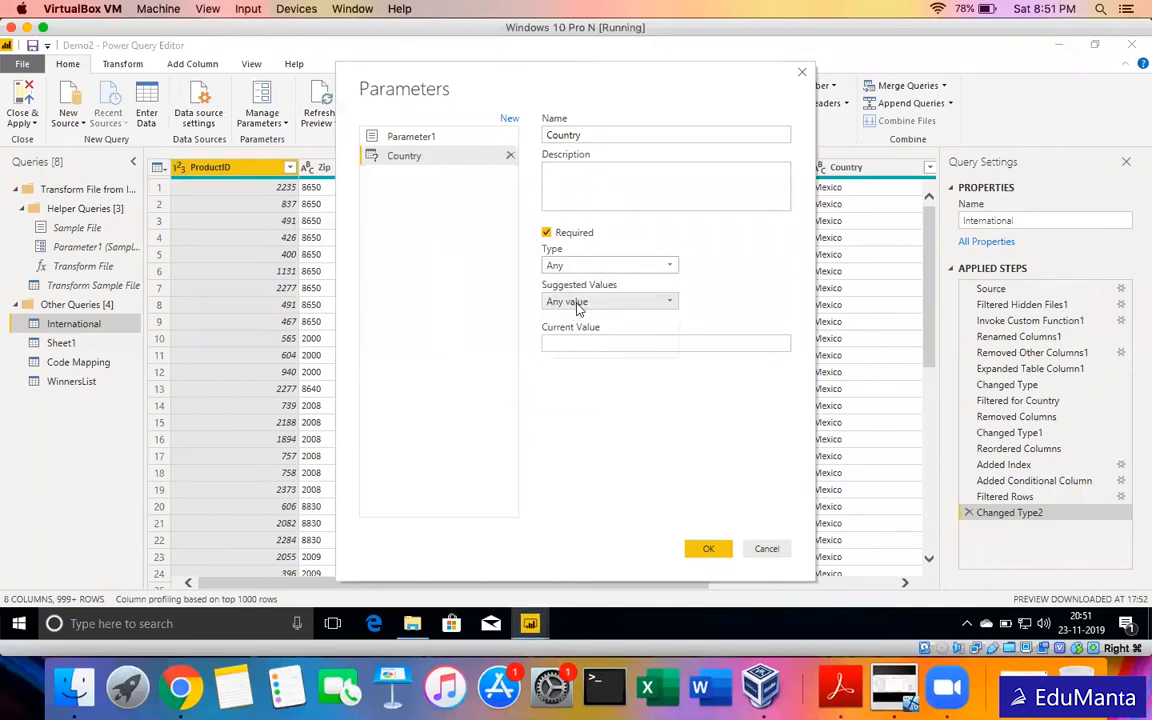
Set the Country parameter's suggested values to a list of values with the entries A and B.
{"action": "left_click", "coordinate": [577, 304]}
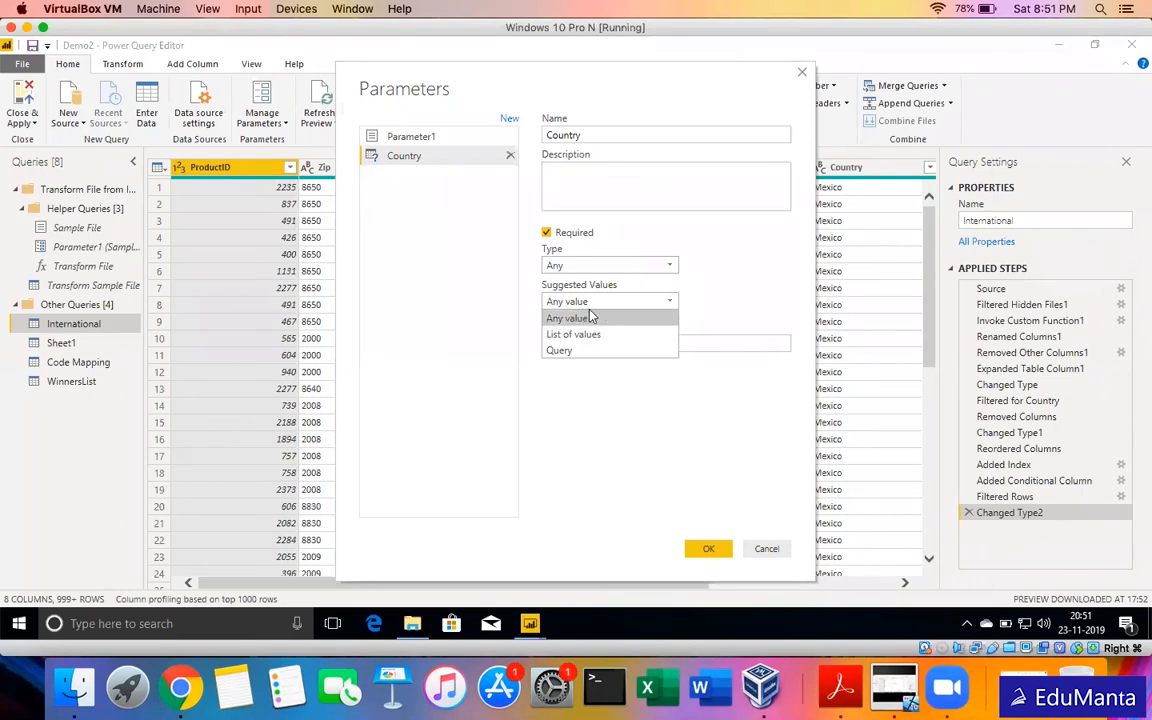
{"action": "left_click", "coordinate": [588, 318]}
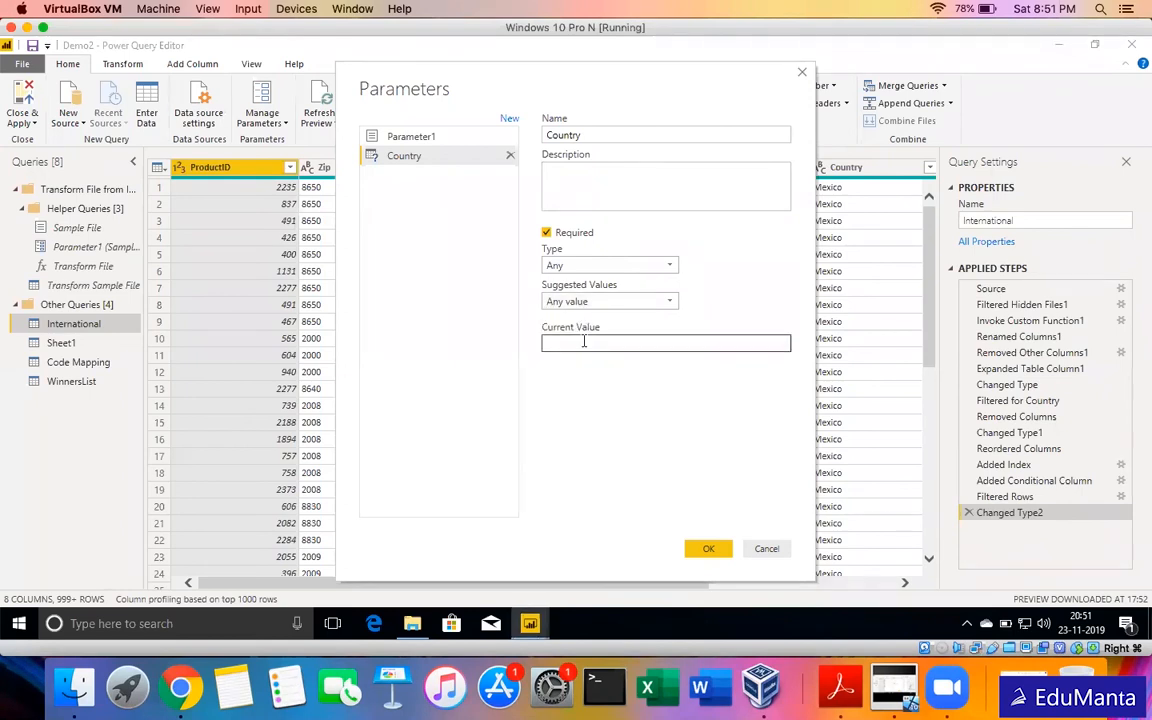
{"action": "left_click", "coordinate": [597, 304]}
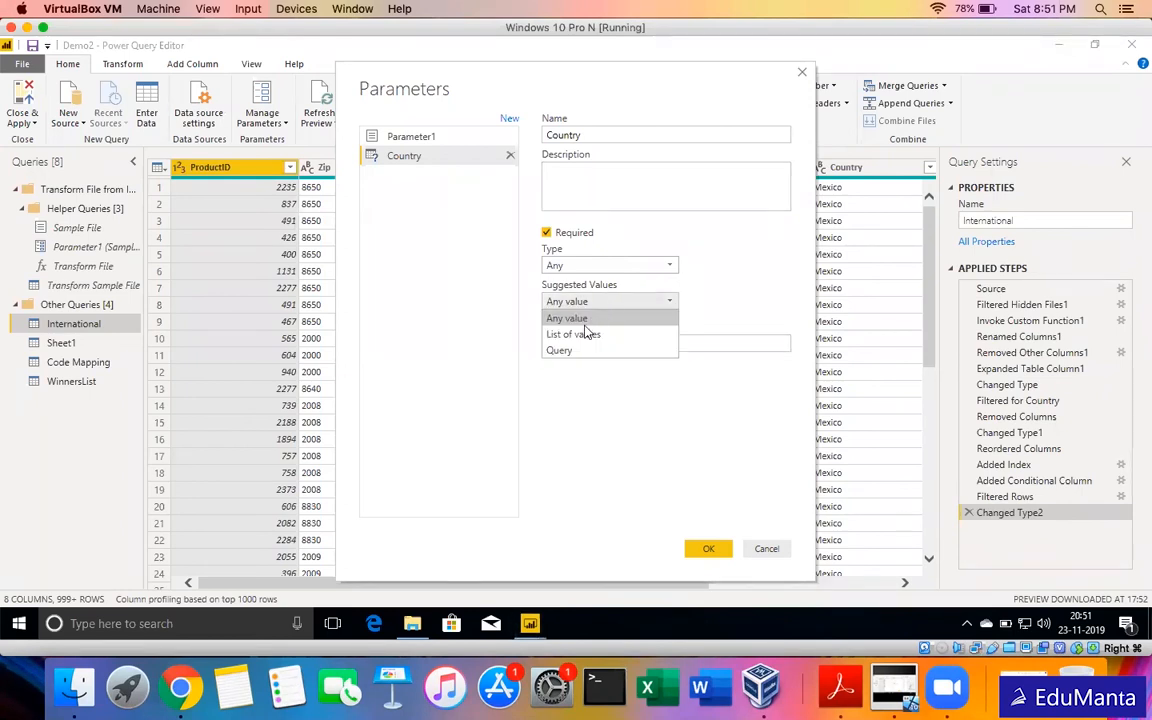
{"action": "left_click", "coordinate": [580, 334]}
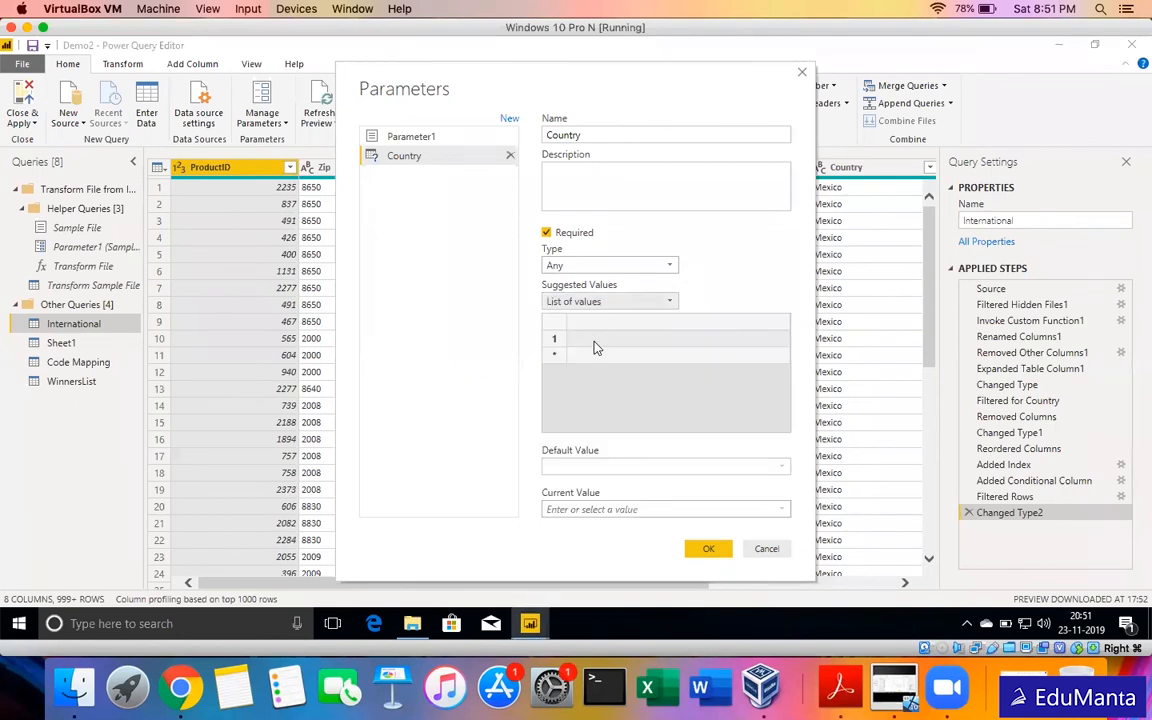
{"action": "left_click", "coordinate": [594, 341]}
{"action": "type", "text": "A"}
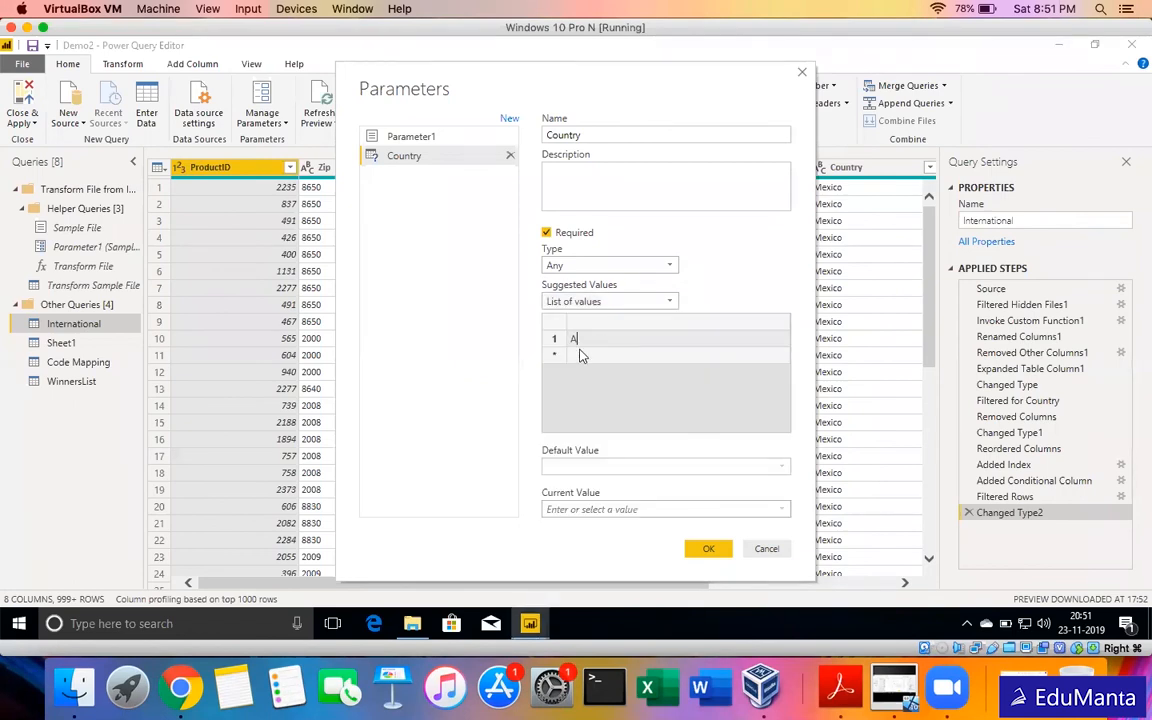
{"action": "left_click", "coordinate": [576, 357]}
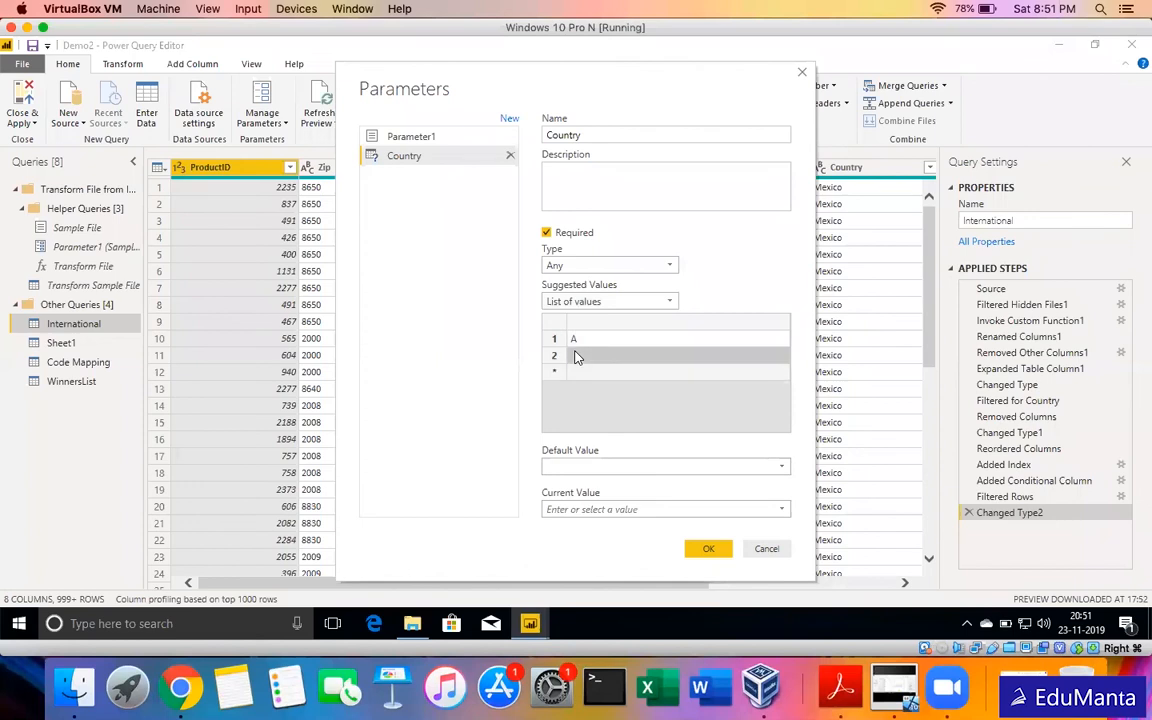
{"action": "type", "text": "B"}
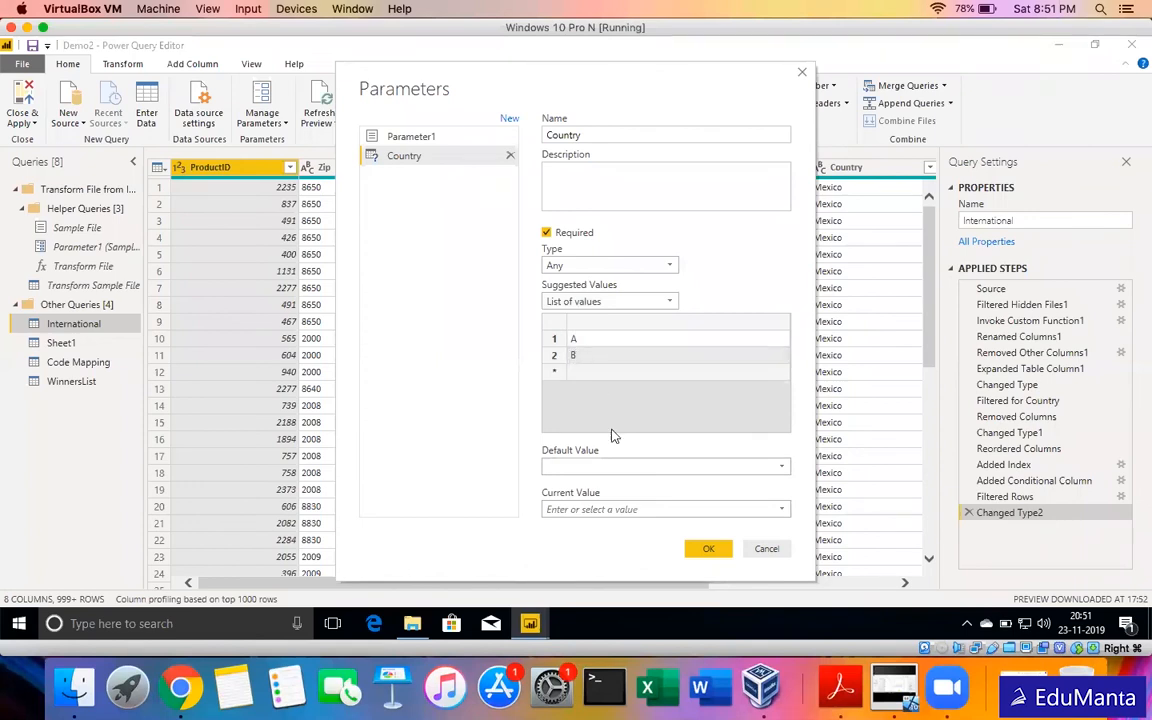
Set the Country parameter's default value and current value to A, and create the parameter.
{"action": "left_click", "coordinate": [692, 506]}
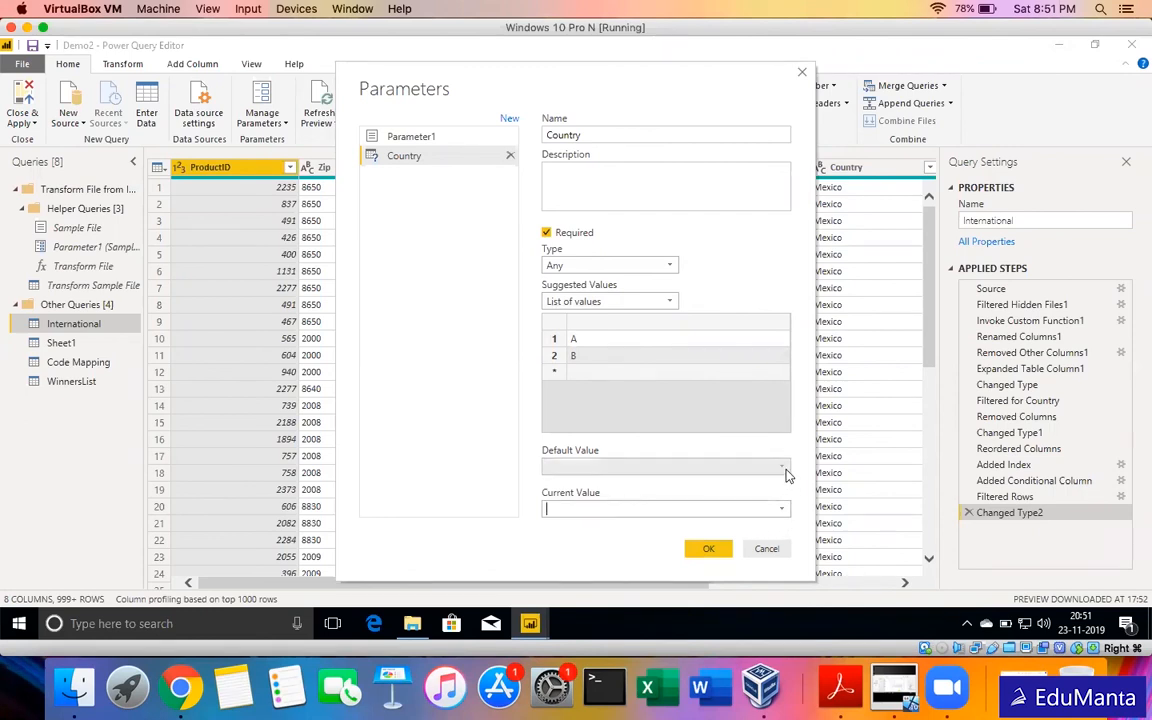
{"action": "left_click", "coordinate": [781, 467]}
{"action": "left_click", "coordinate": [677, 490]}
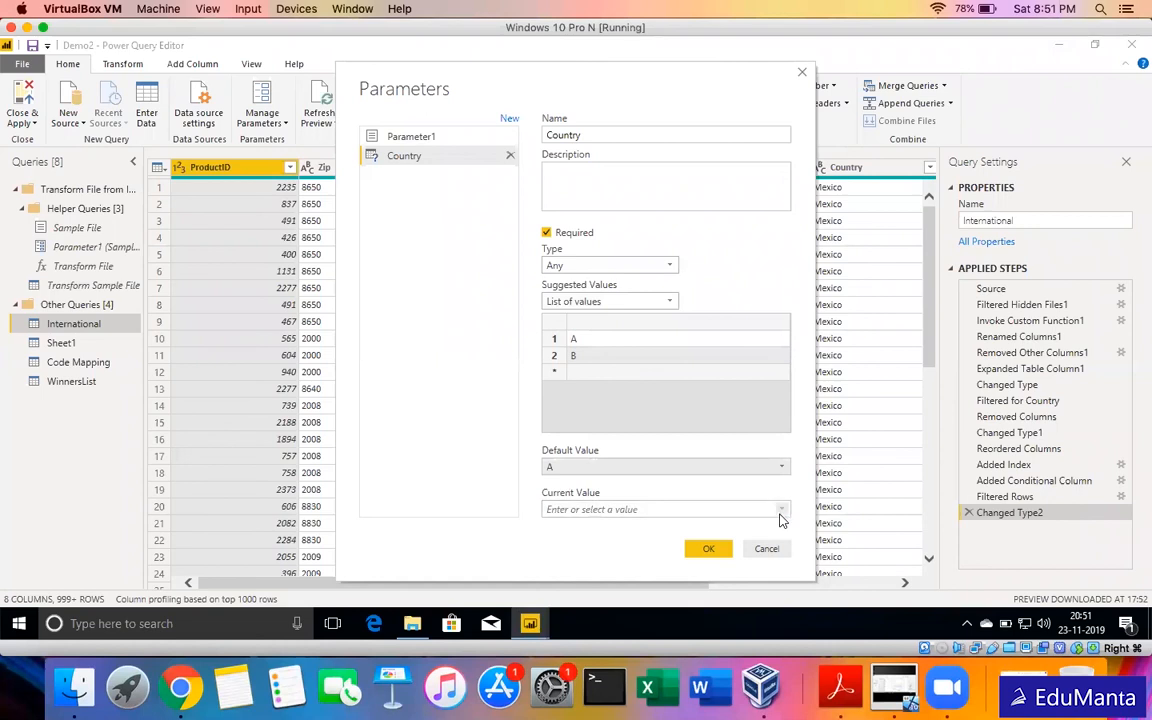
{"action": "left_click", "coordinate": [781, 510]}
{"action": "left_click", "coordinate": [650, 527]}
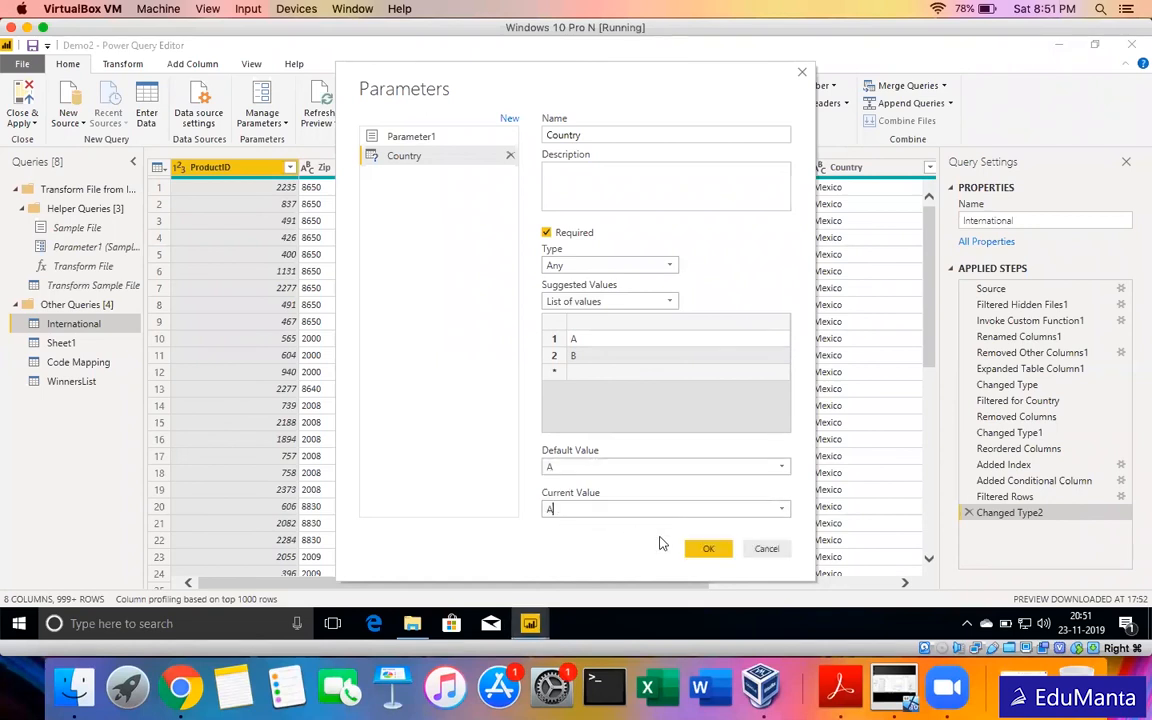
{"action": "left_click", "coordinate": [707, 549]}
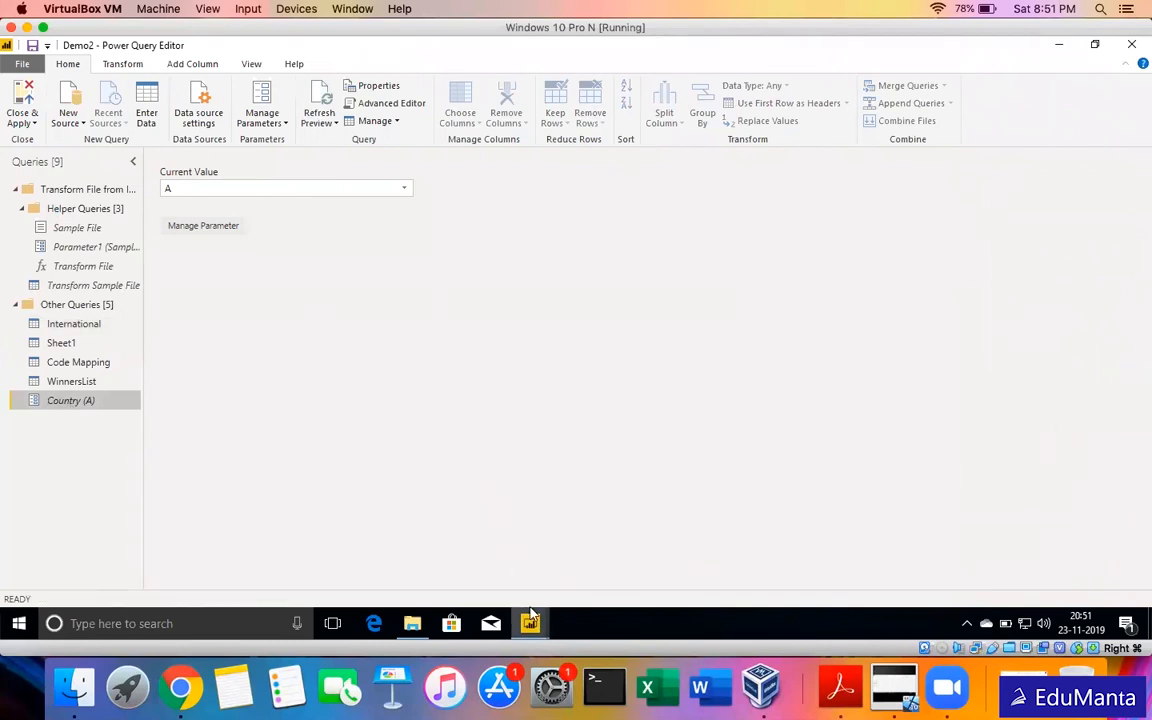
Try to filter the International query's Zip column to rows that equal the Country parameter.
{"action": "left_click", "coordinate": [58, 320]}
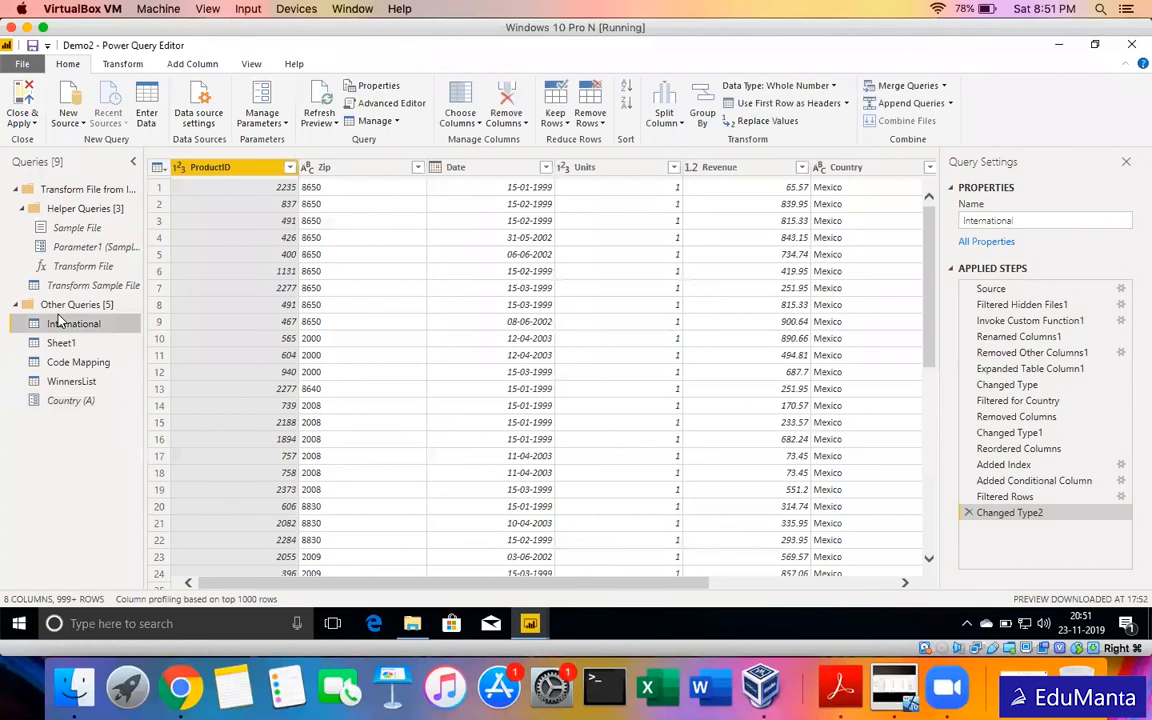
{"action": "left_click", "coordinate": [417, 168]}
{"action": "mouse_move", "coordinate": [283, 285]}
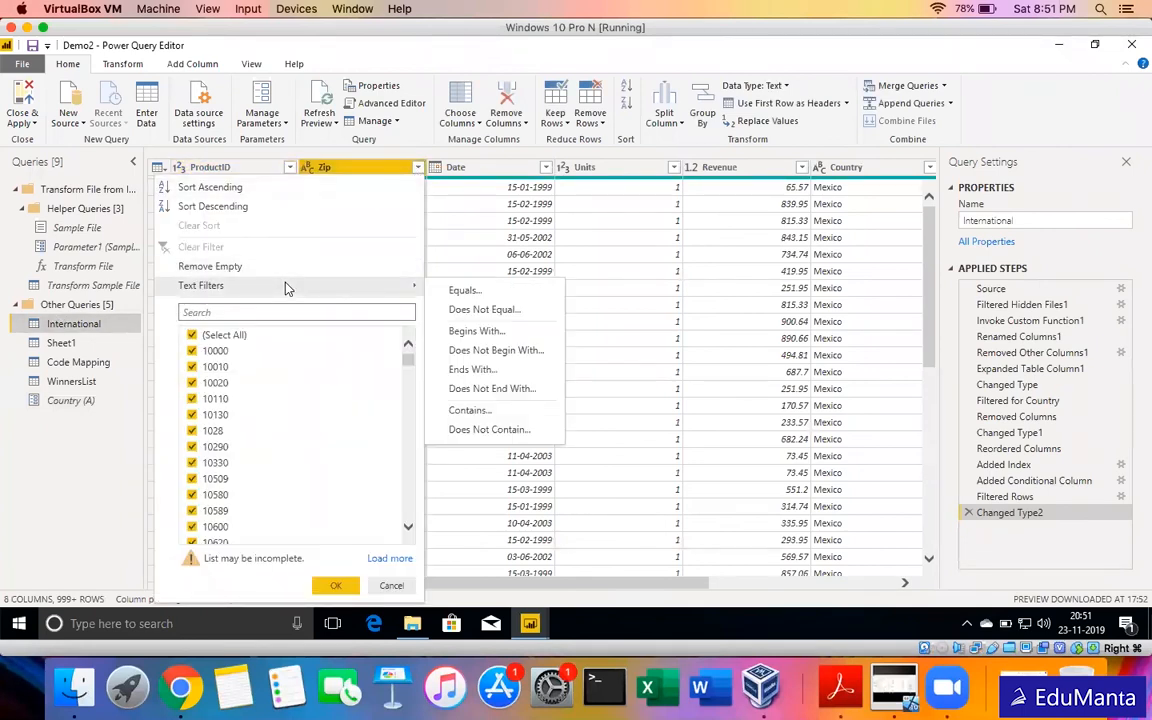
{"action": "left_click", "coordinate": [451, 297]}
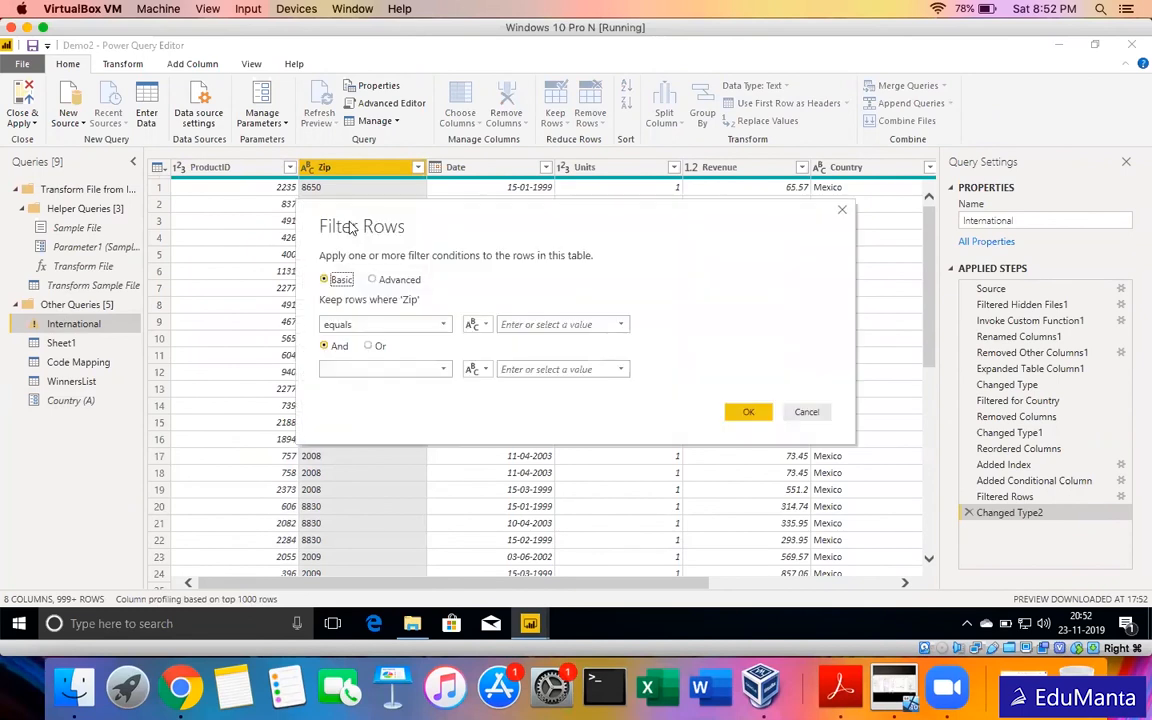
{"action": "left_click", "coordinate": [480, 324]}
{"action": "left_click", "coordinate": [500, 360]}
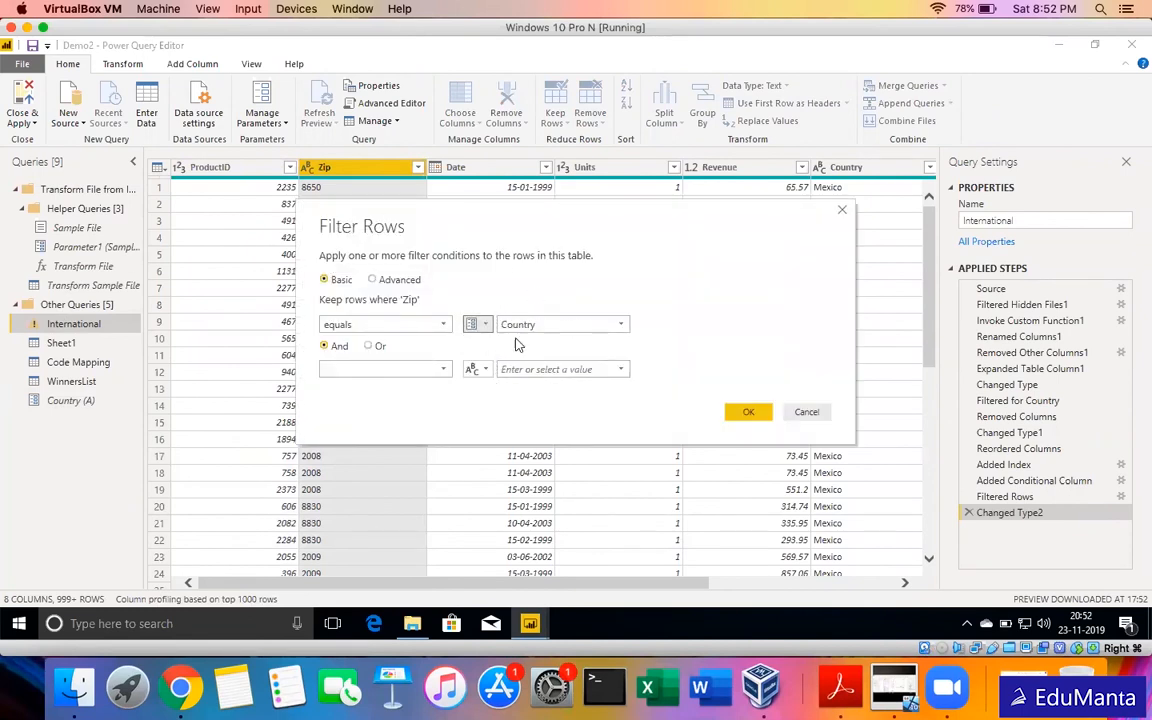
{"action": "left_click", "coordinate": [530, 326]}
{"action": "left_click", "coordinate": [530, 341]}
{"action": "left_click", "coordinate": [785, 412]}
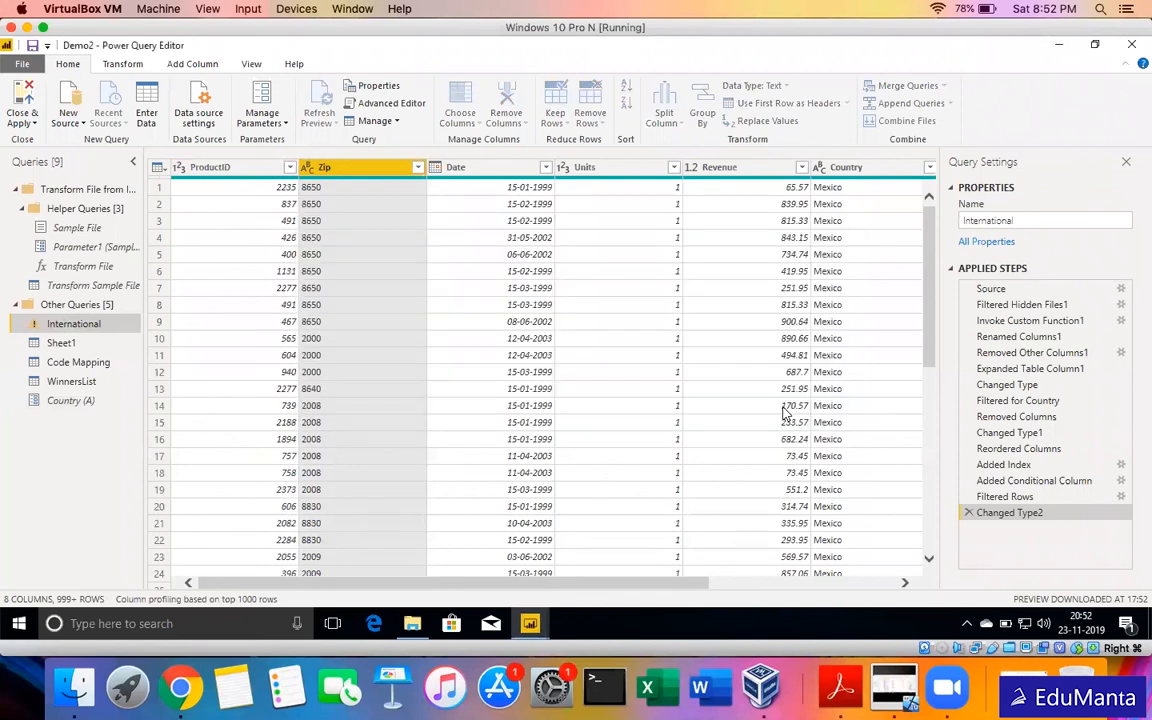
Display the Country parameter query, and switch back to the Demo2 report in Power BI Desktop.
{"action": "left_click", "coordinate": [88, 402]}
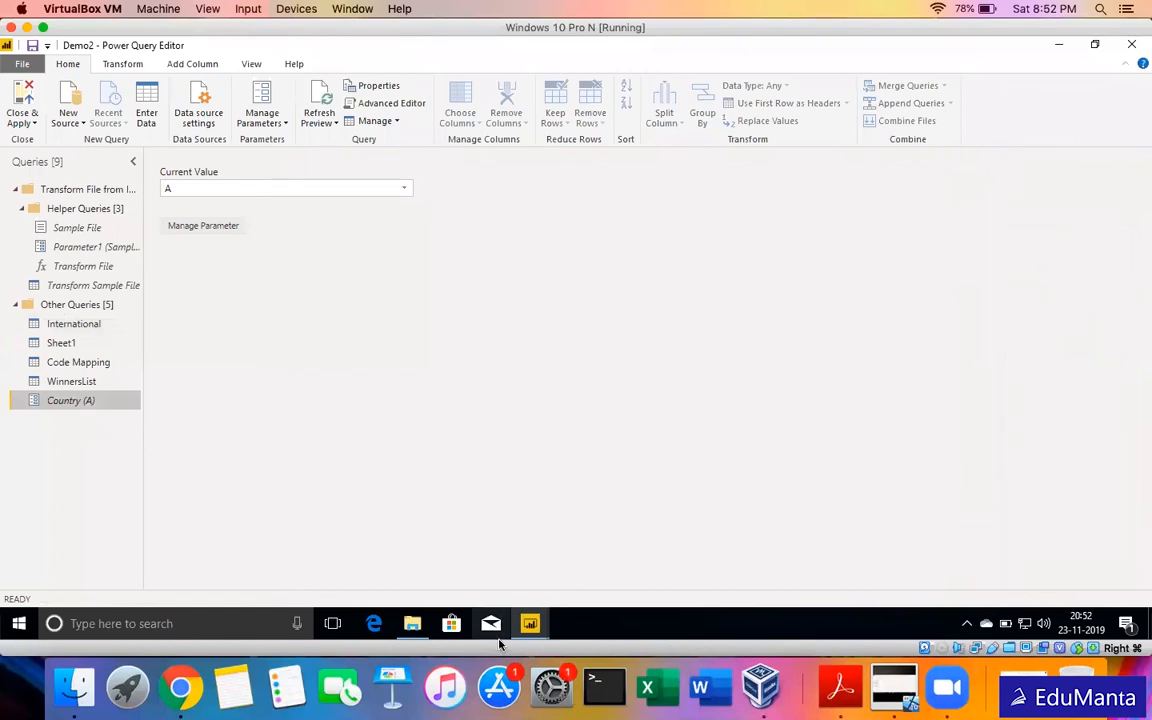
{"action": "mouse_move", "coordinate": [524, 627]}
{"action": "left_click", "coordinate": [444, 560]}
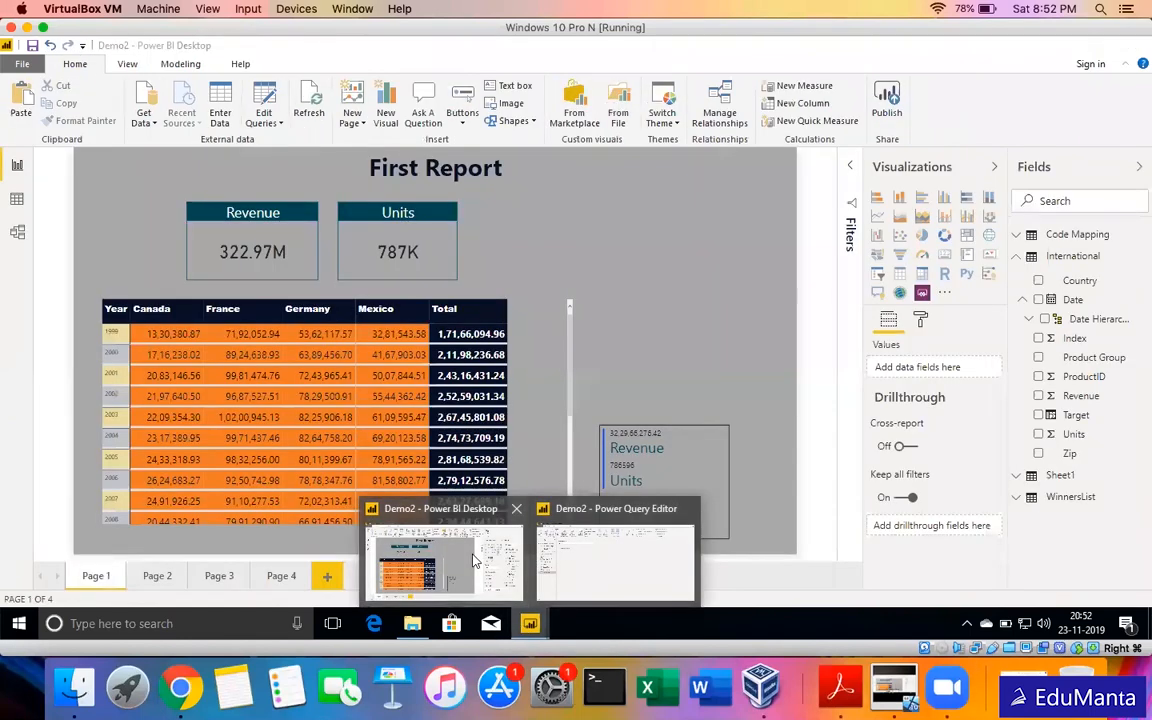